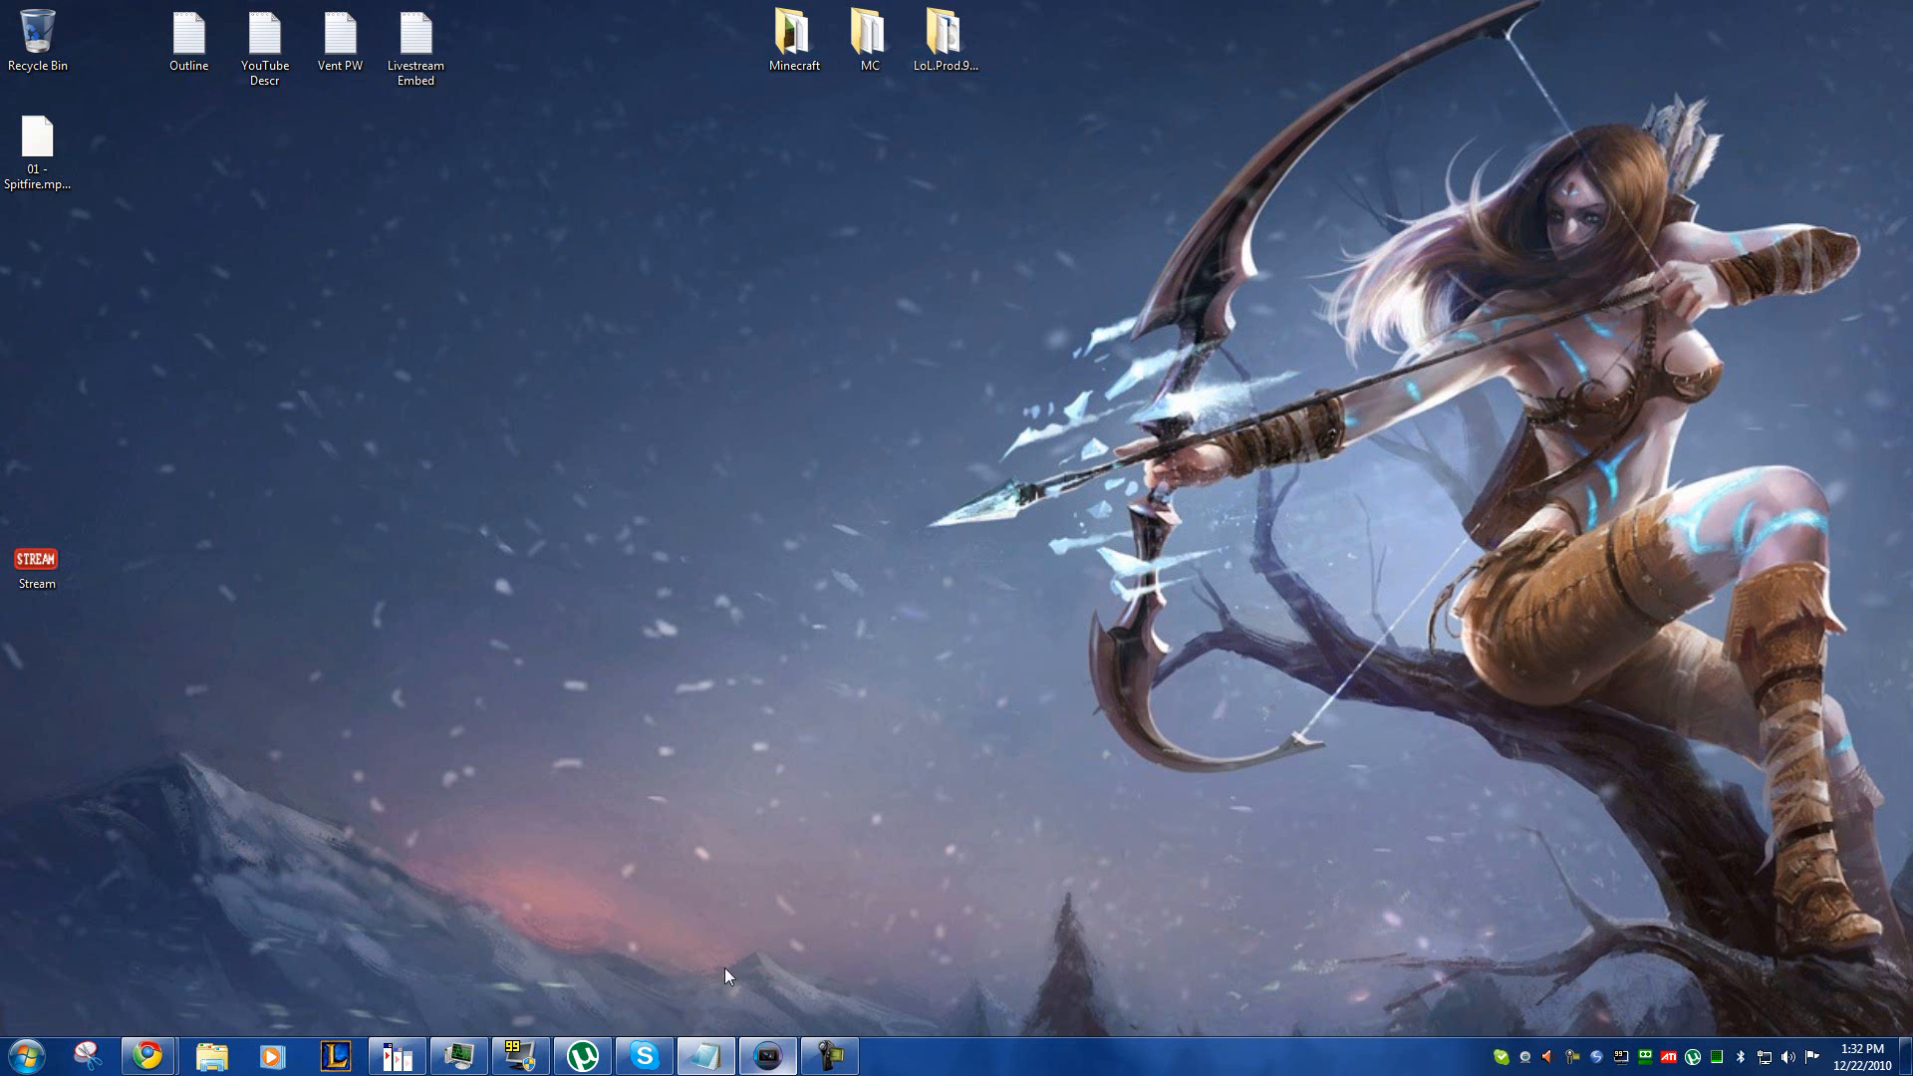
Step: Open the FRAPS movie settings and move the window to the upper middle of the desktop
left_click(1619, 1062)
left_click_drag(1294, 133, 949, 220)
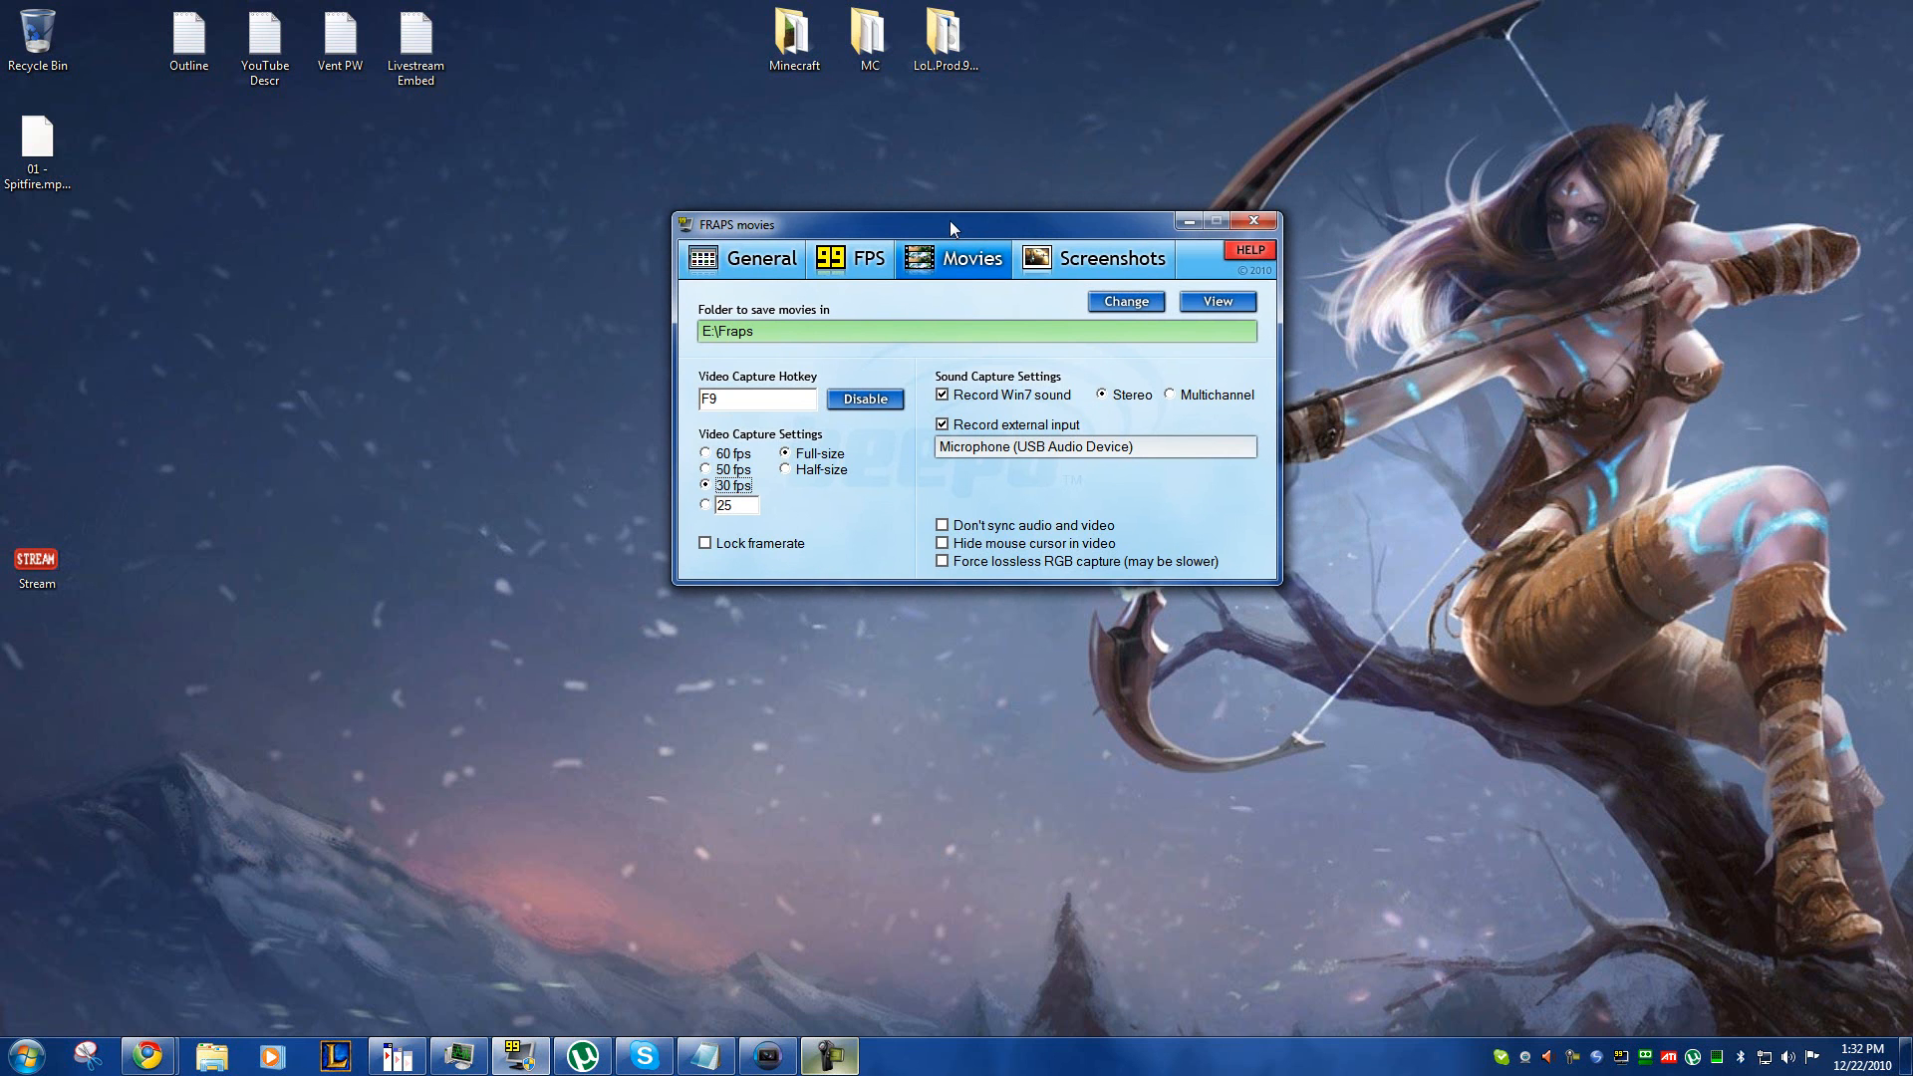
left_click_drag(951, 222, 972, 221)
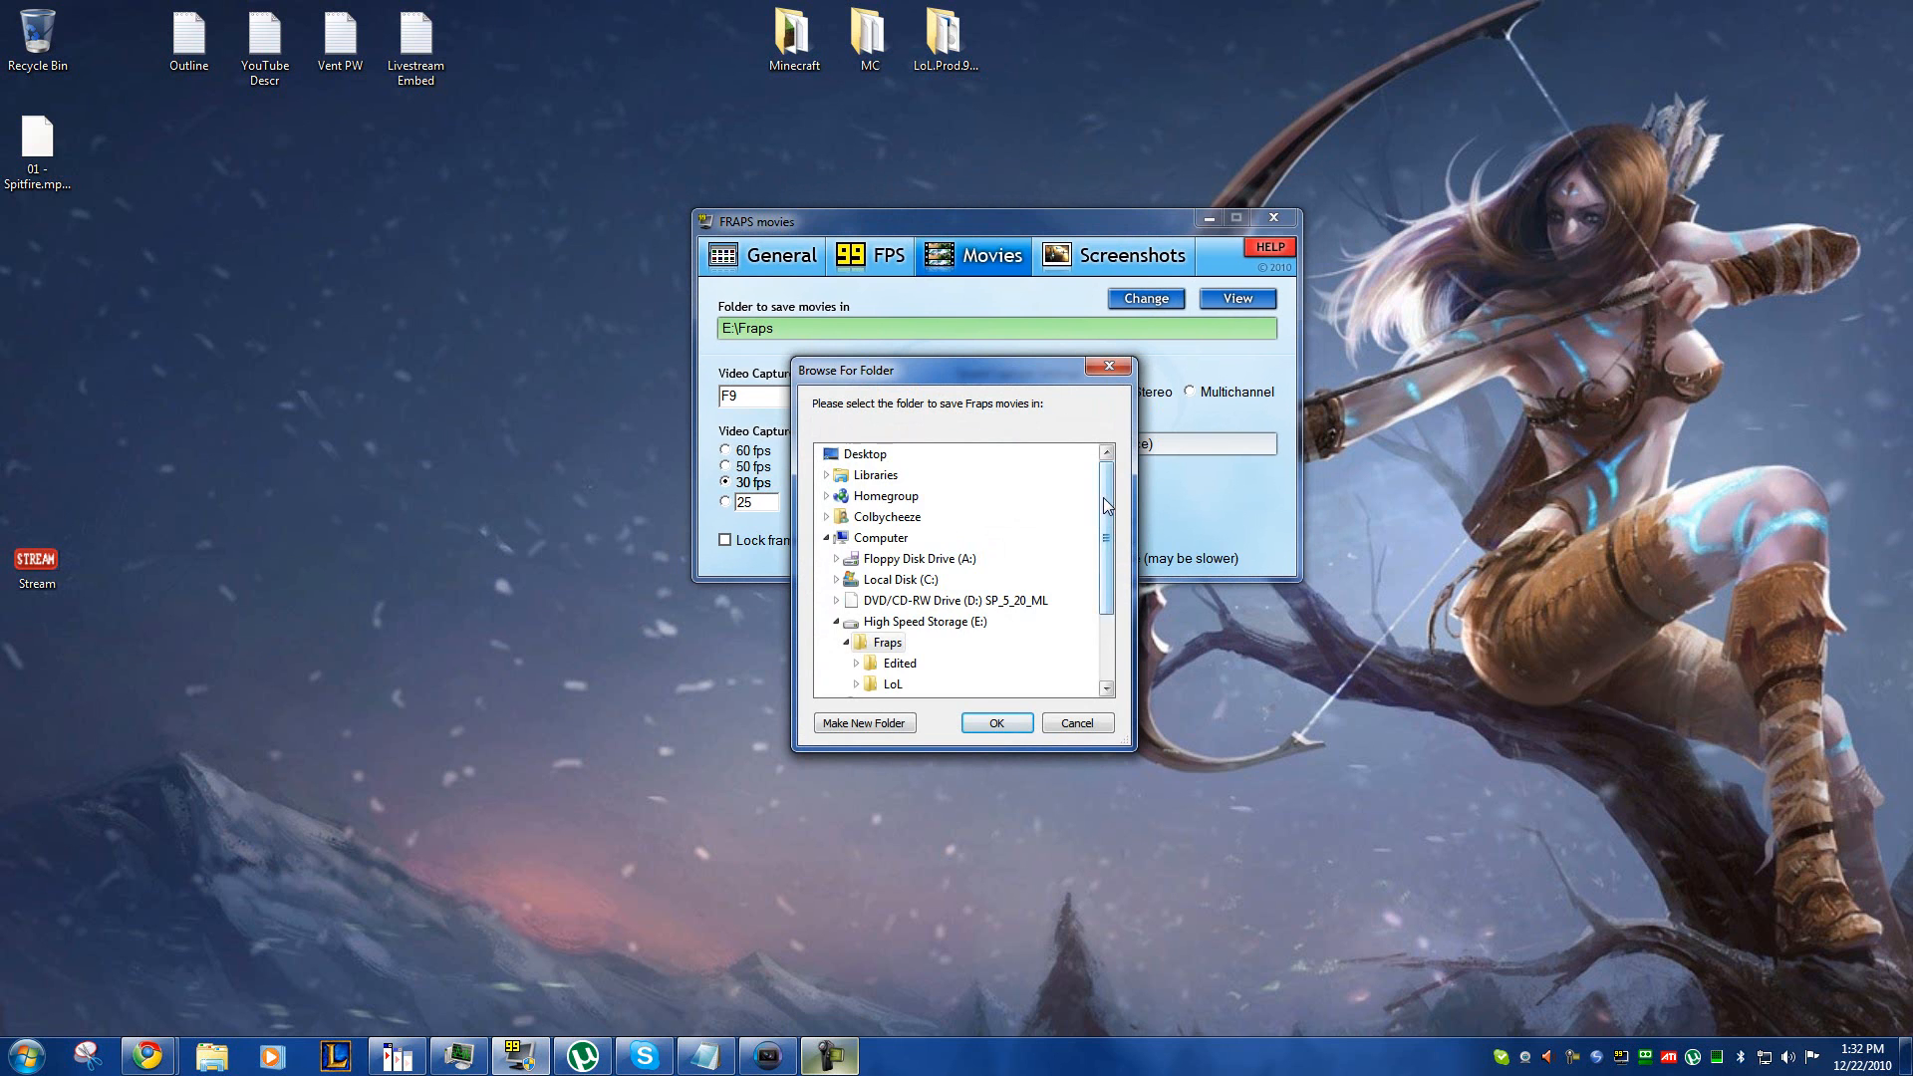
Step: Look through the drives offered as the folder to save Fraps movies in, and close the selection without choosing one
mouse_move(1108, 570)
left_mouse_down()
mouse_move(1108, 485)
mouse_move(1108, 559)
left_mouse_up()
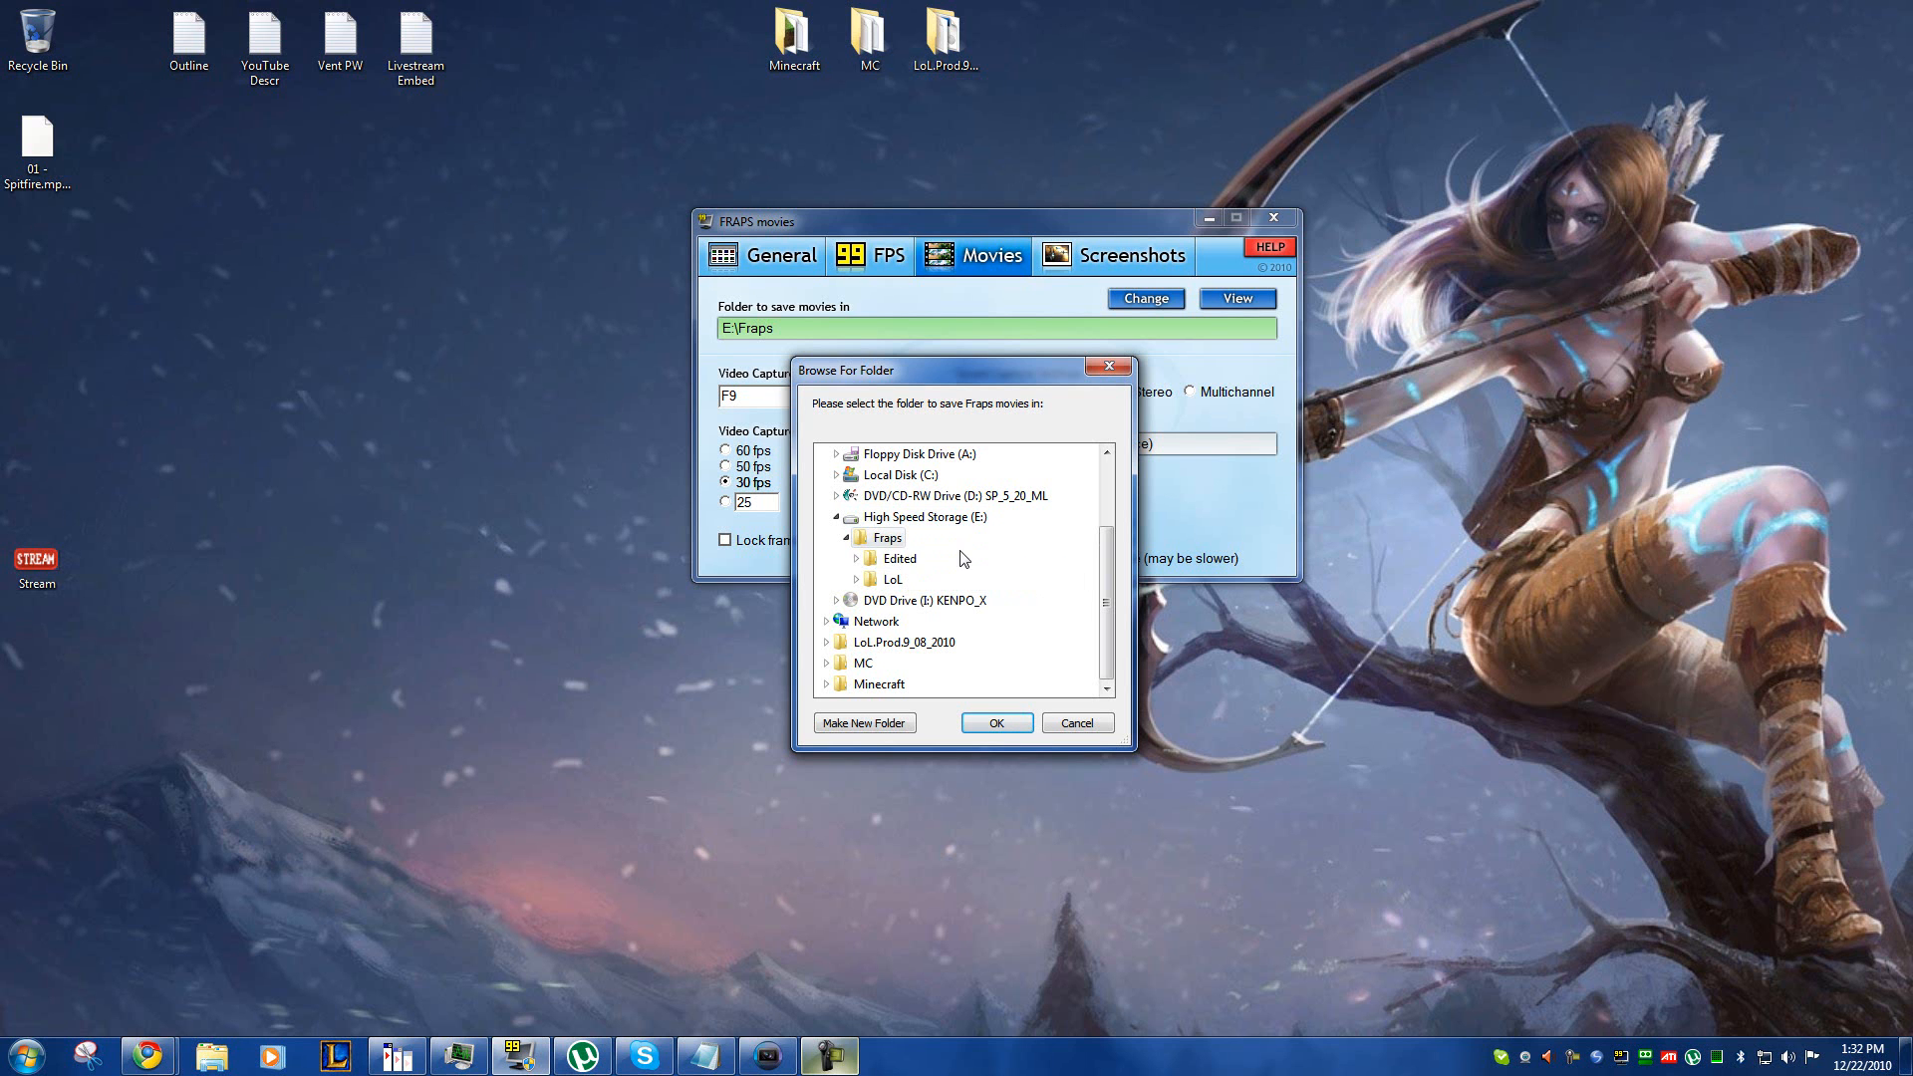
left_click_drag(1102, 558, 1108, 522)
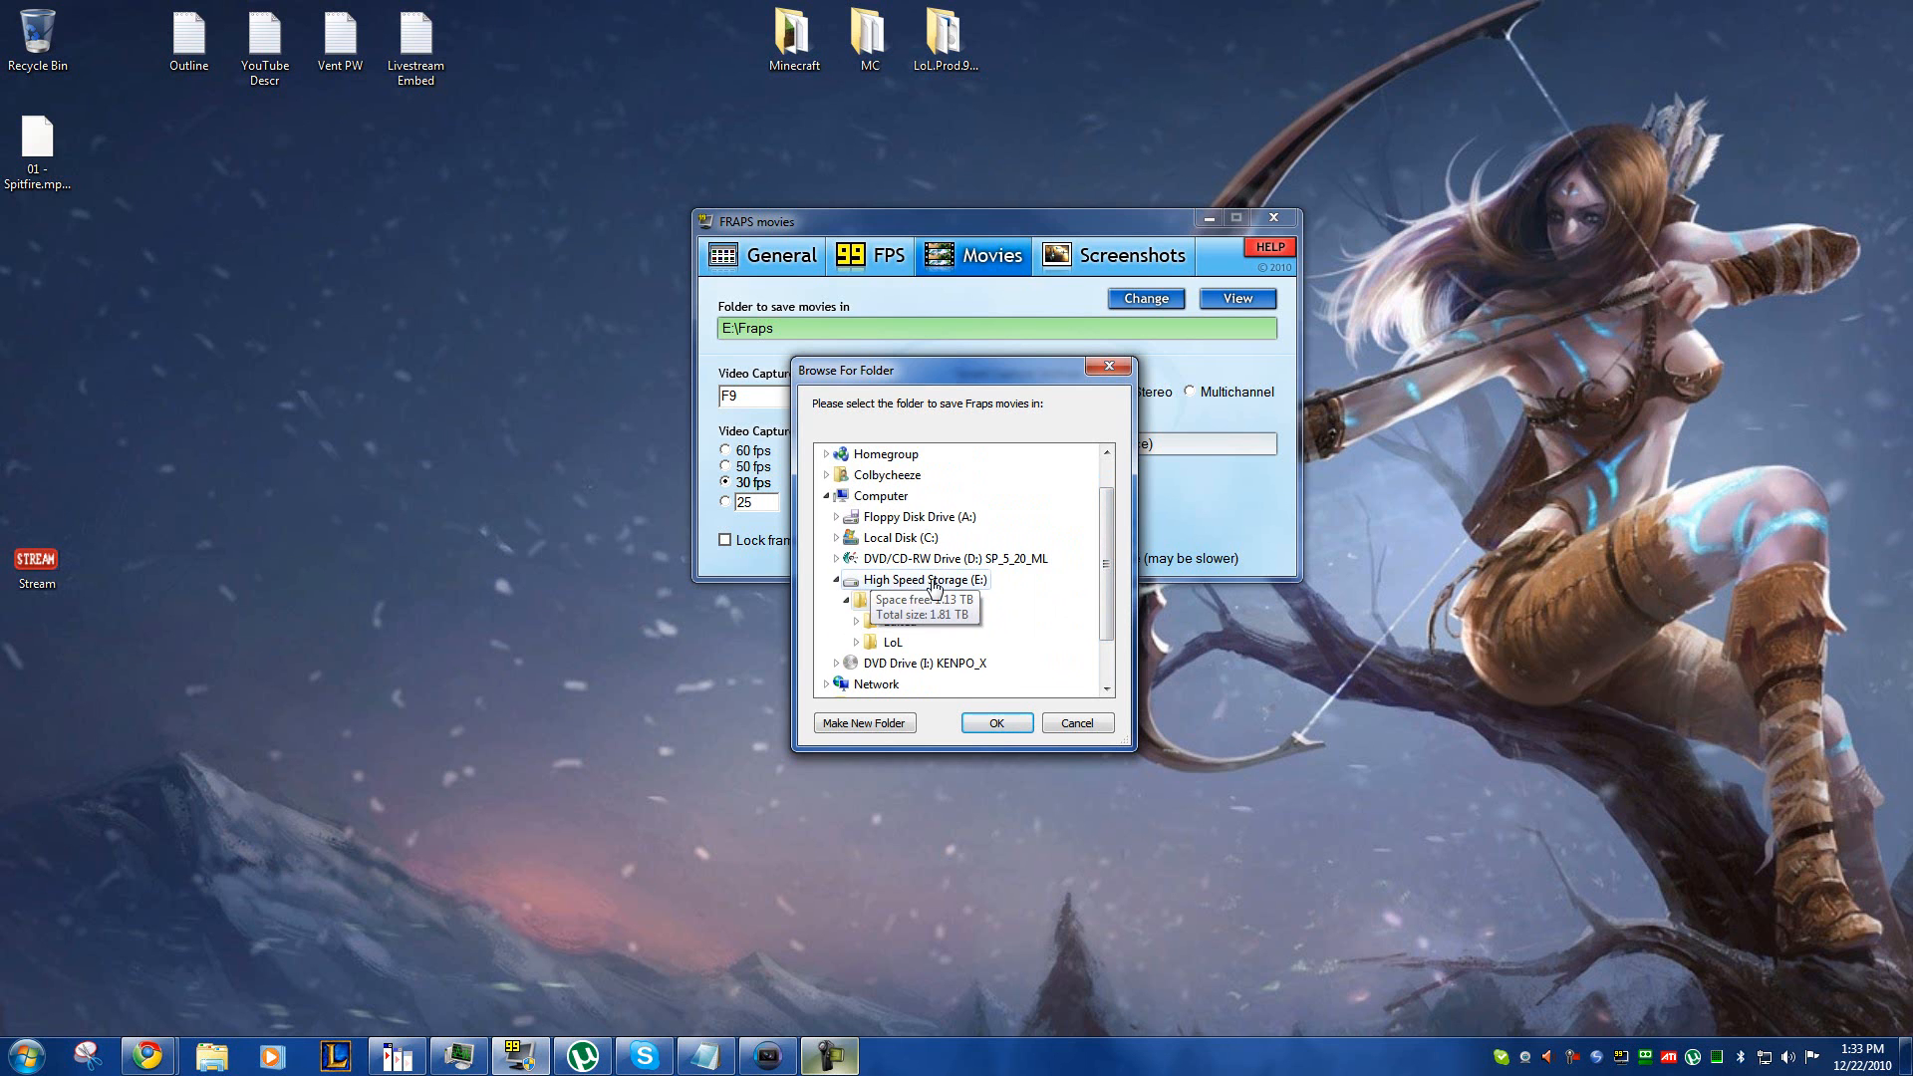
mouse_move(1109, 524)
left_mouse_down()
mouse_move(1102, 571)
mouse_move(1104, 469)
mouse_move(1110, 562)
mouse_move(1112, 510)
mouse_move(1126, 556)
mouse_move(1110, 504)
mouse_move(1113, 558)
mouse_move(1110, 506)
mouse_move(1109, 528)
left_mouse_up()
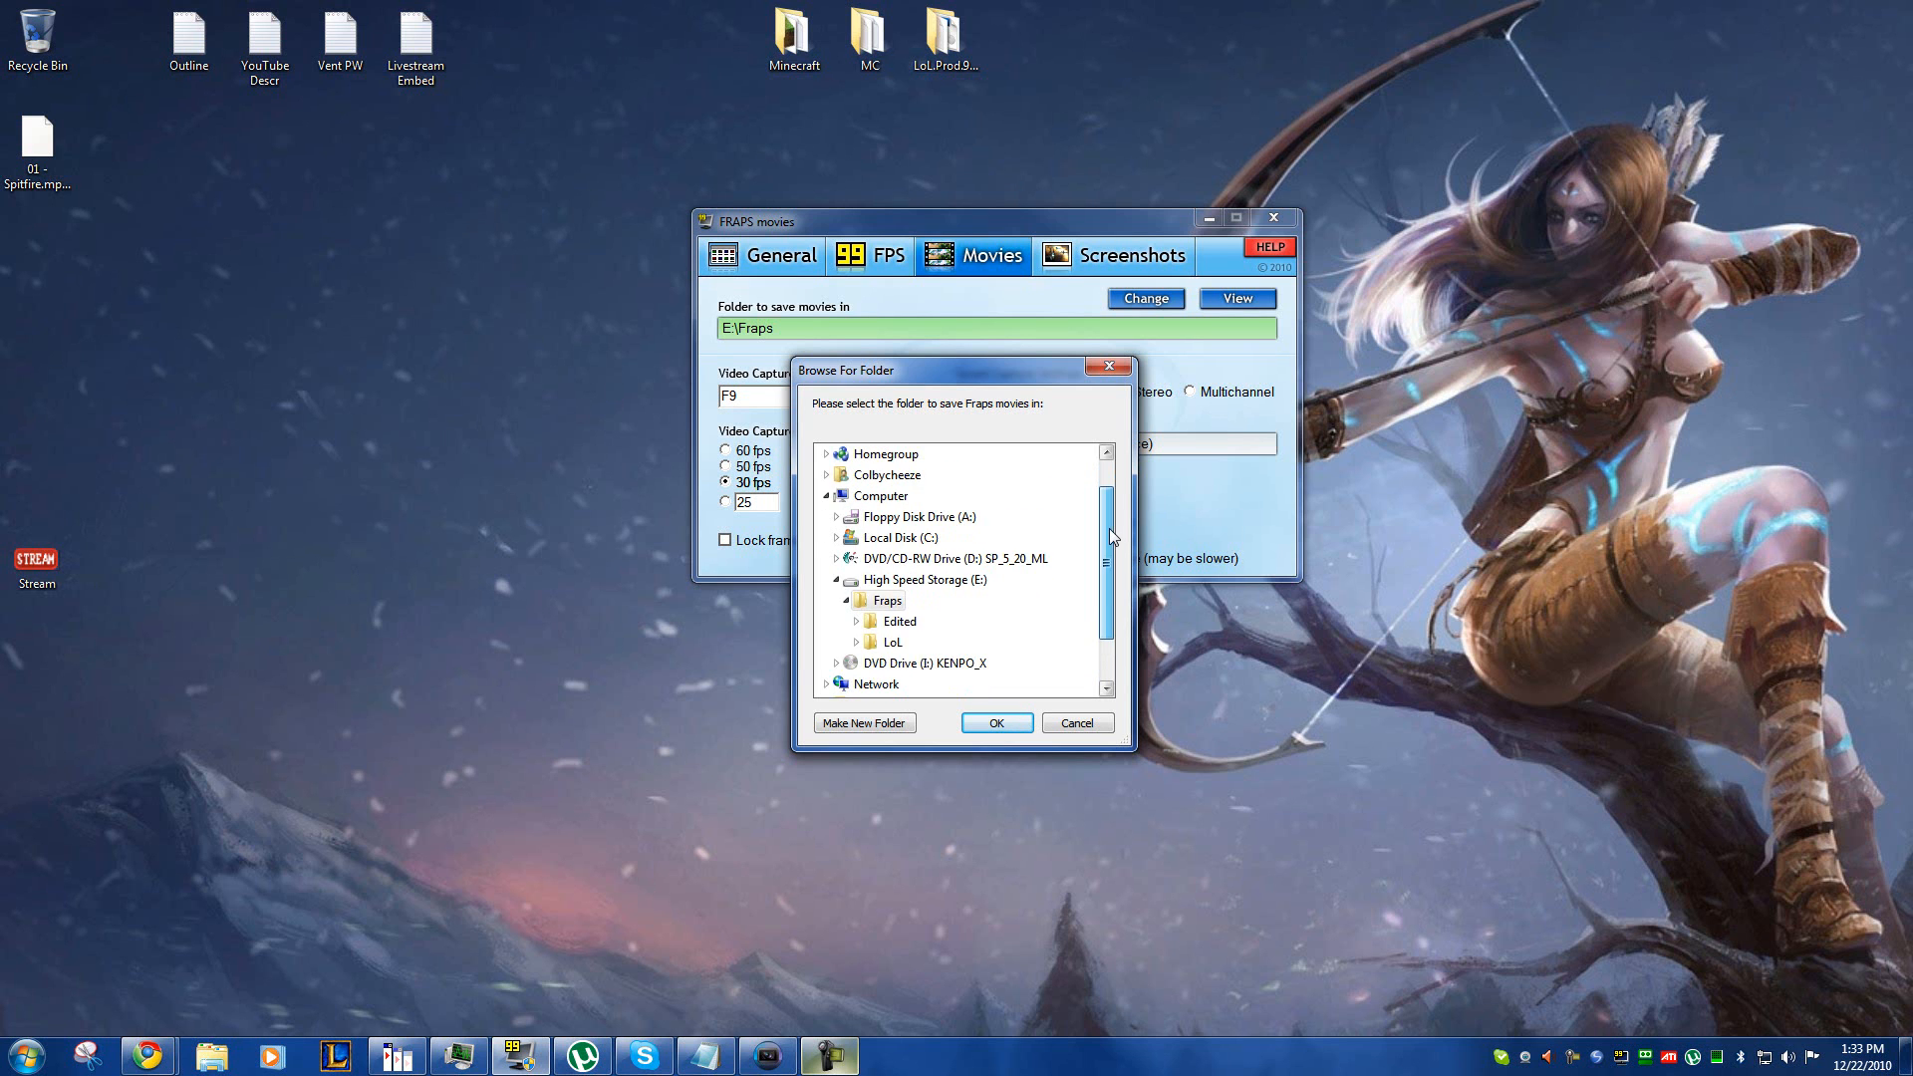
left_click(1084, 725)
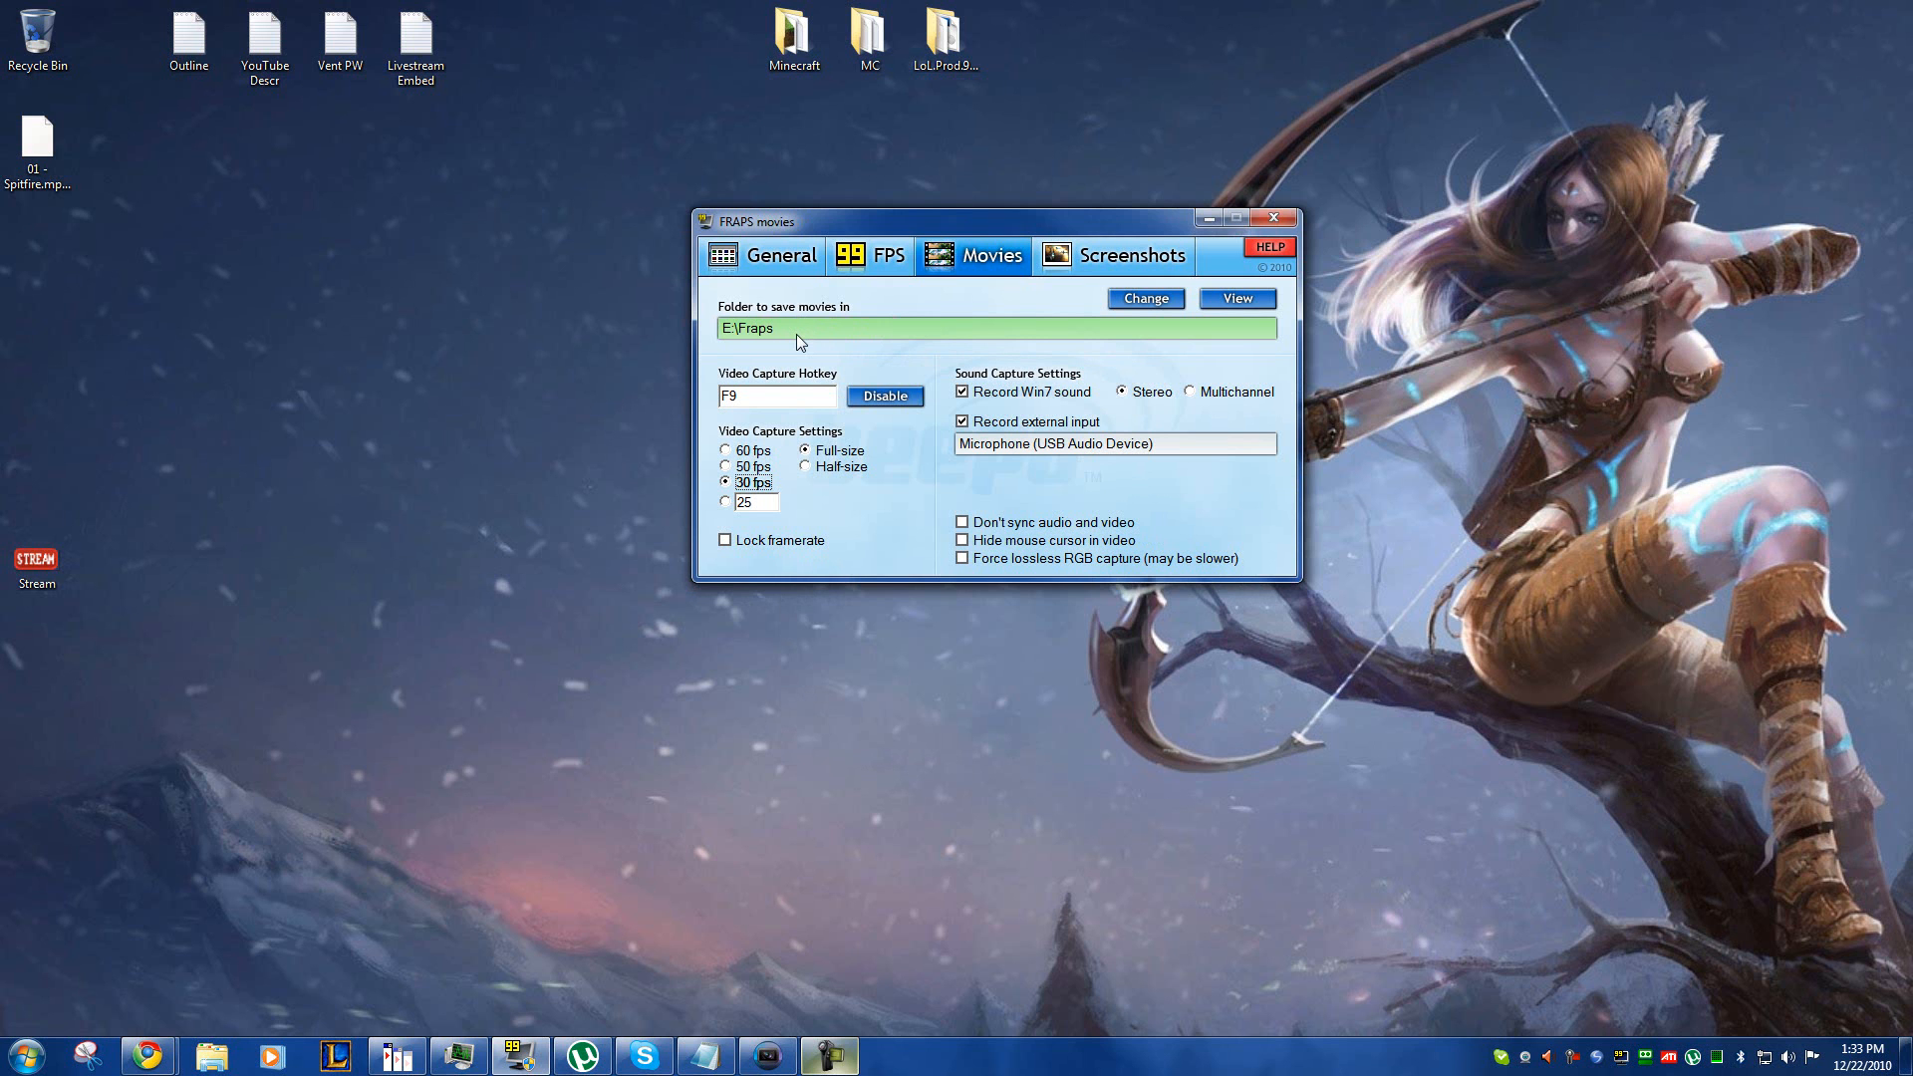
Step: Open the Fraps folder on the High Speed Storage (E:) drive in Windows Explorer
left_click(38, 1056)
left_click(301, 840)
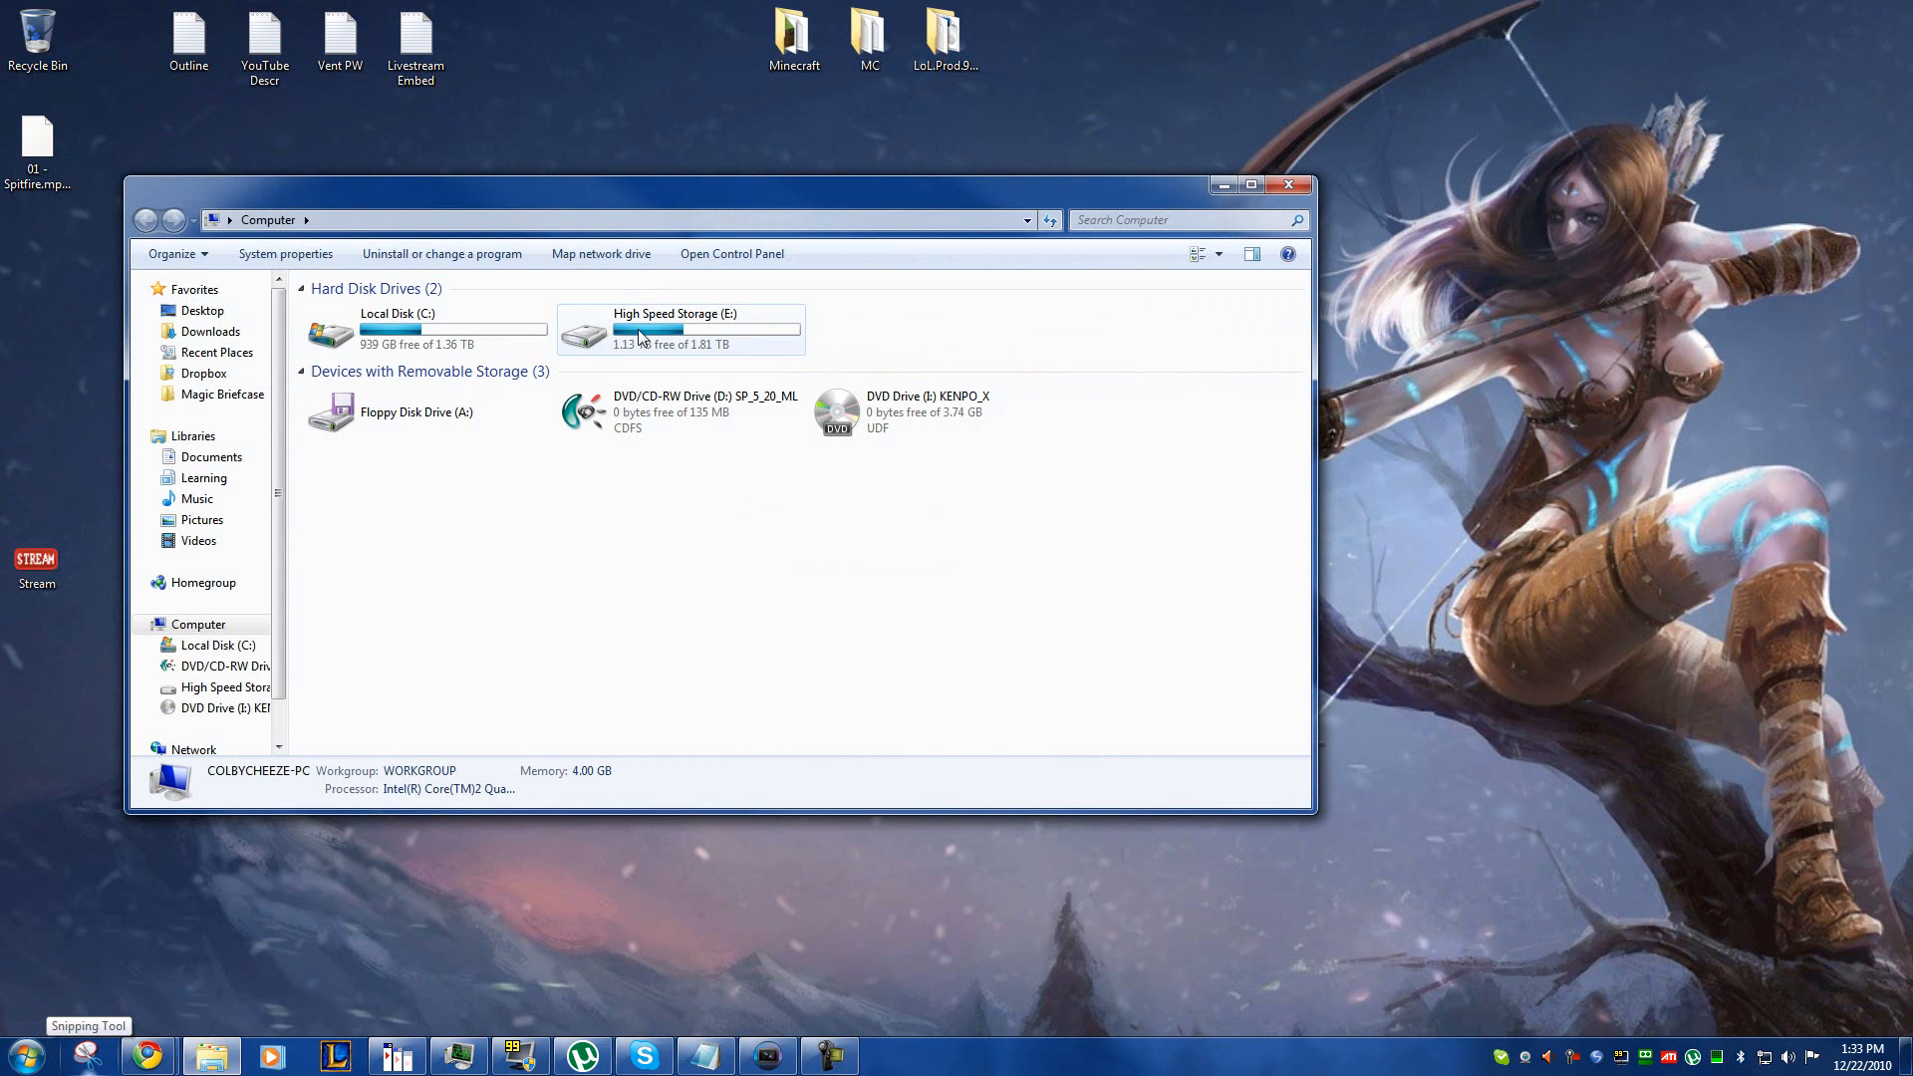
left_click(634, 339)
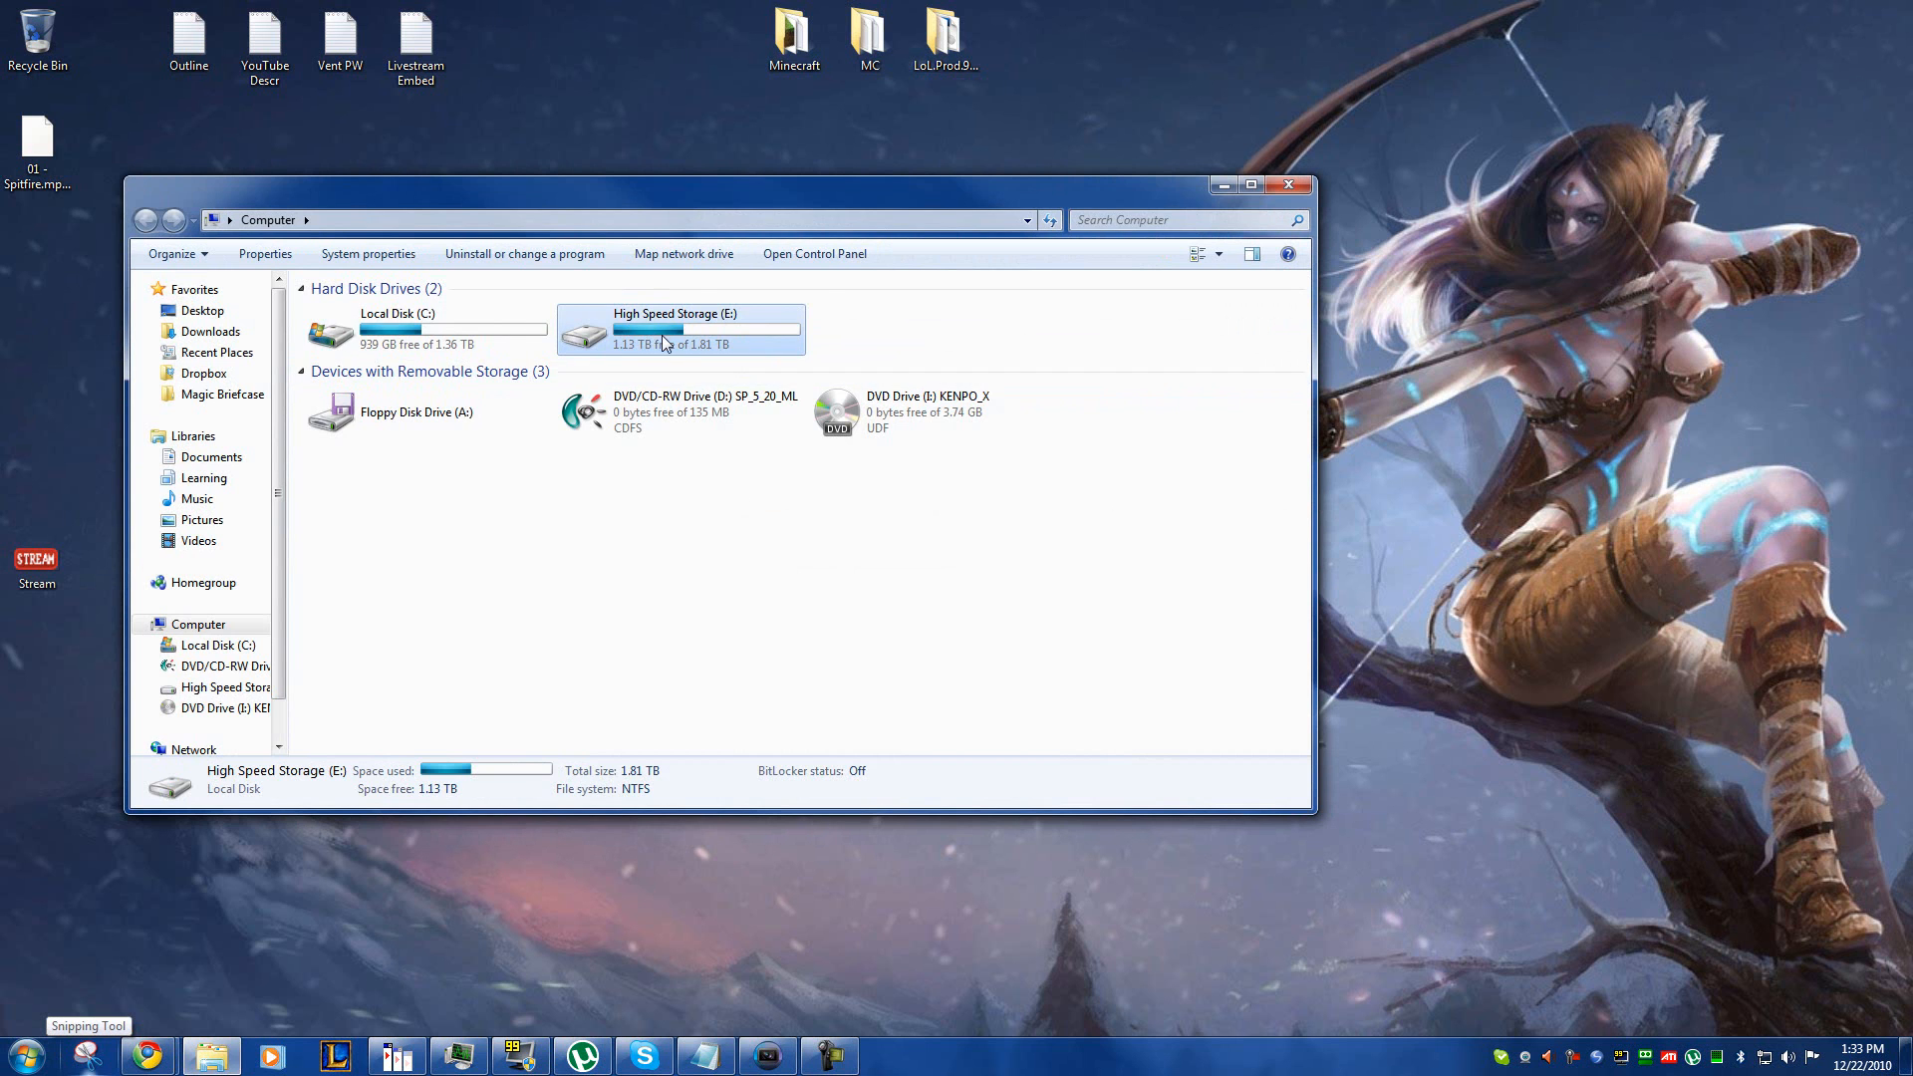
double_click(638, 343)
double_click(360, 313)
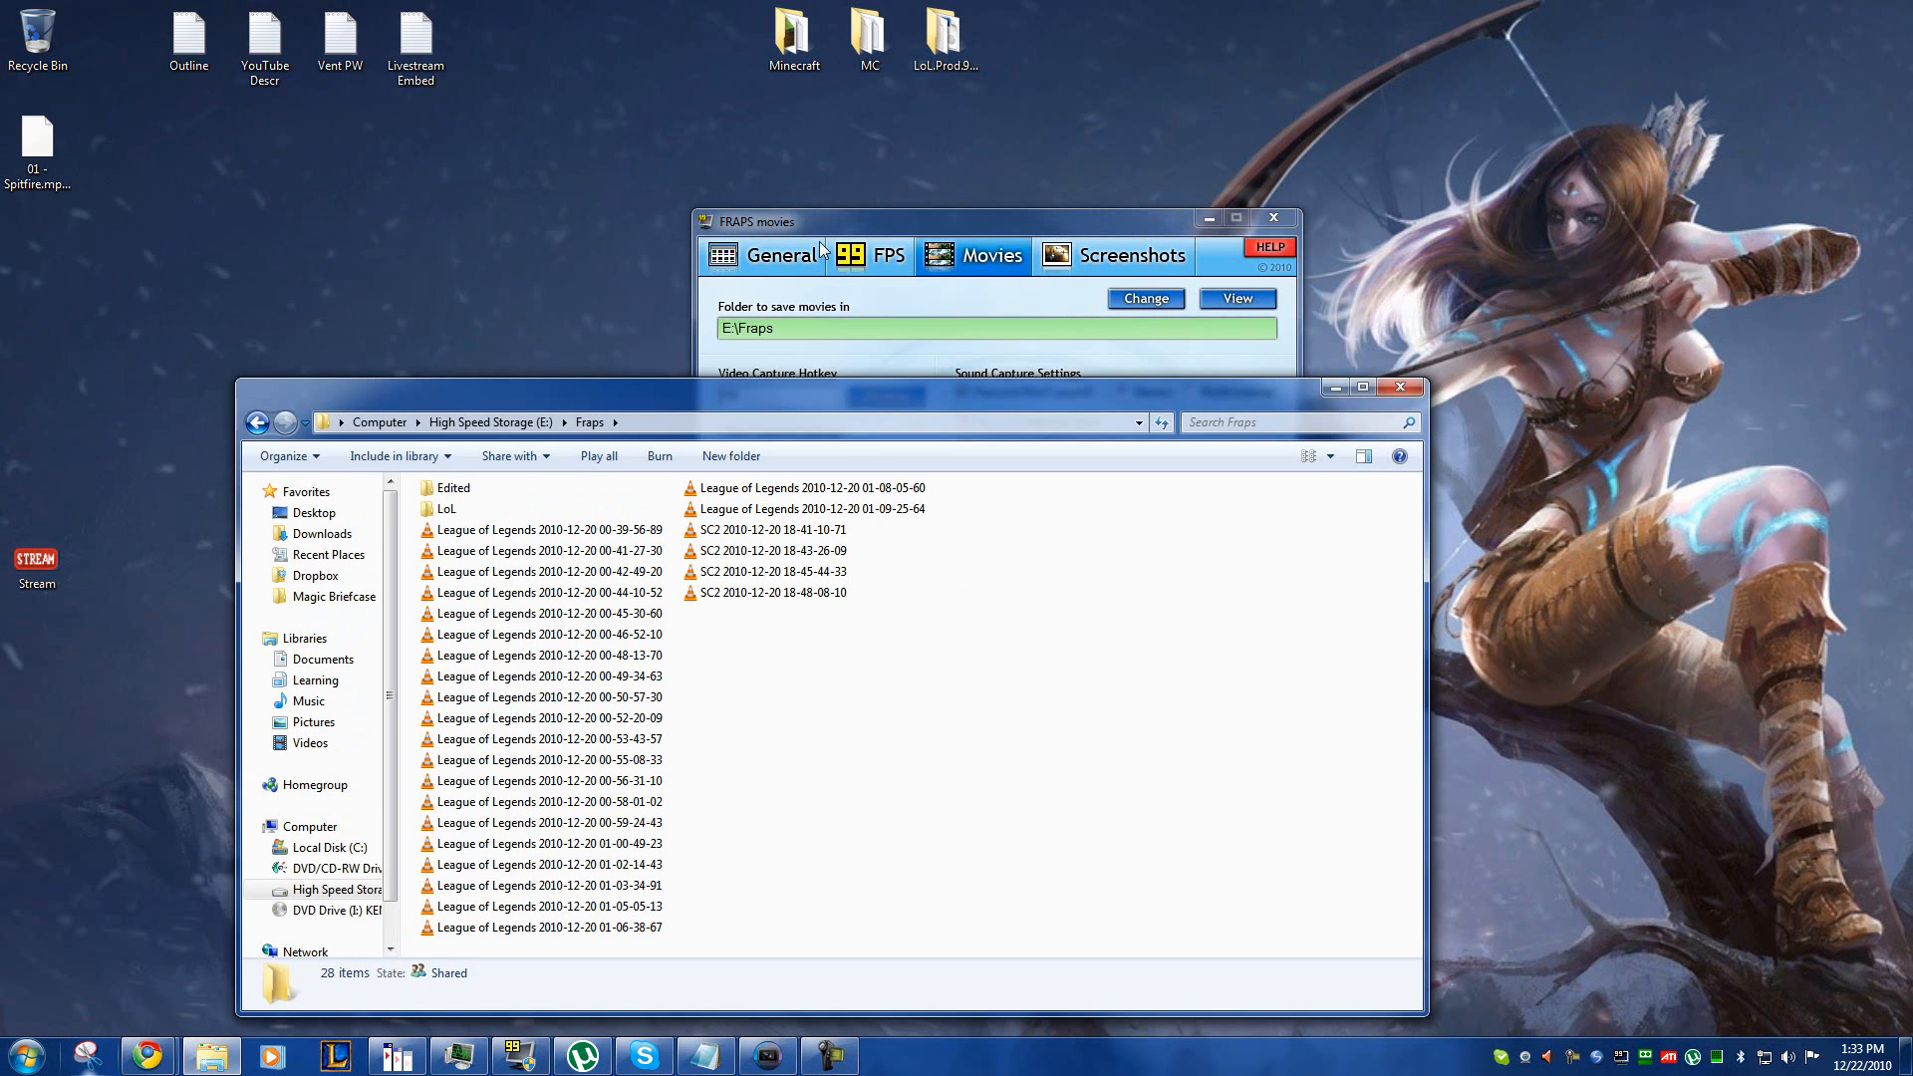
Step: Arrange the FRAPS window above the Fraps folder window and bring the FRAPS settings to the front
left_click_drag(826, 215, 655, 80)
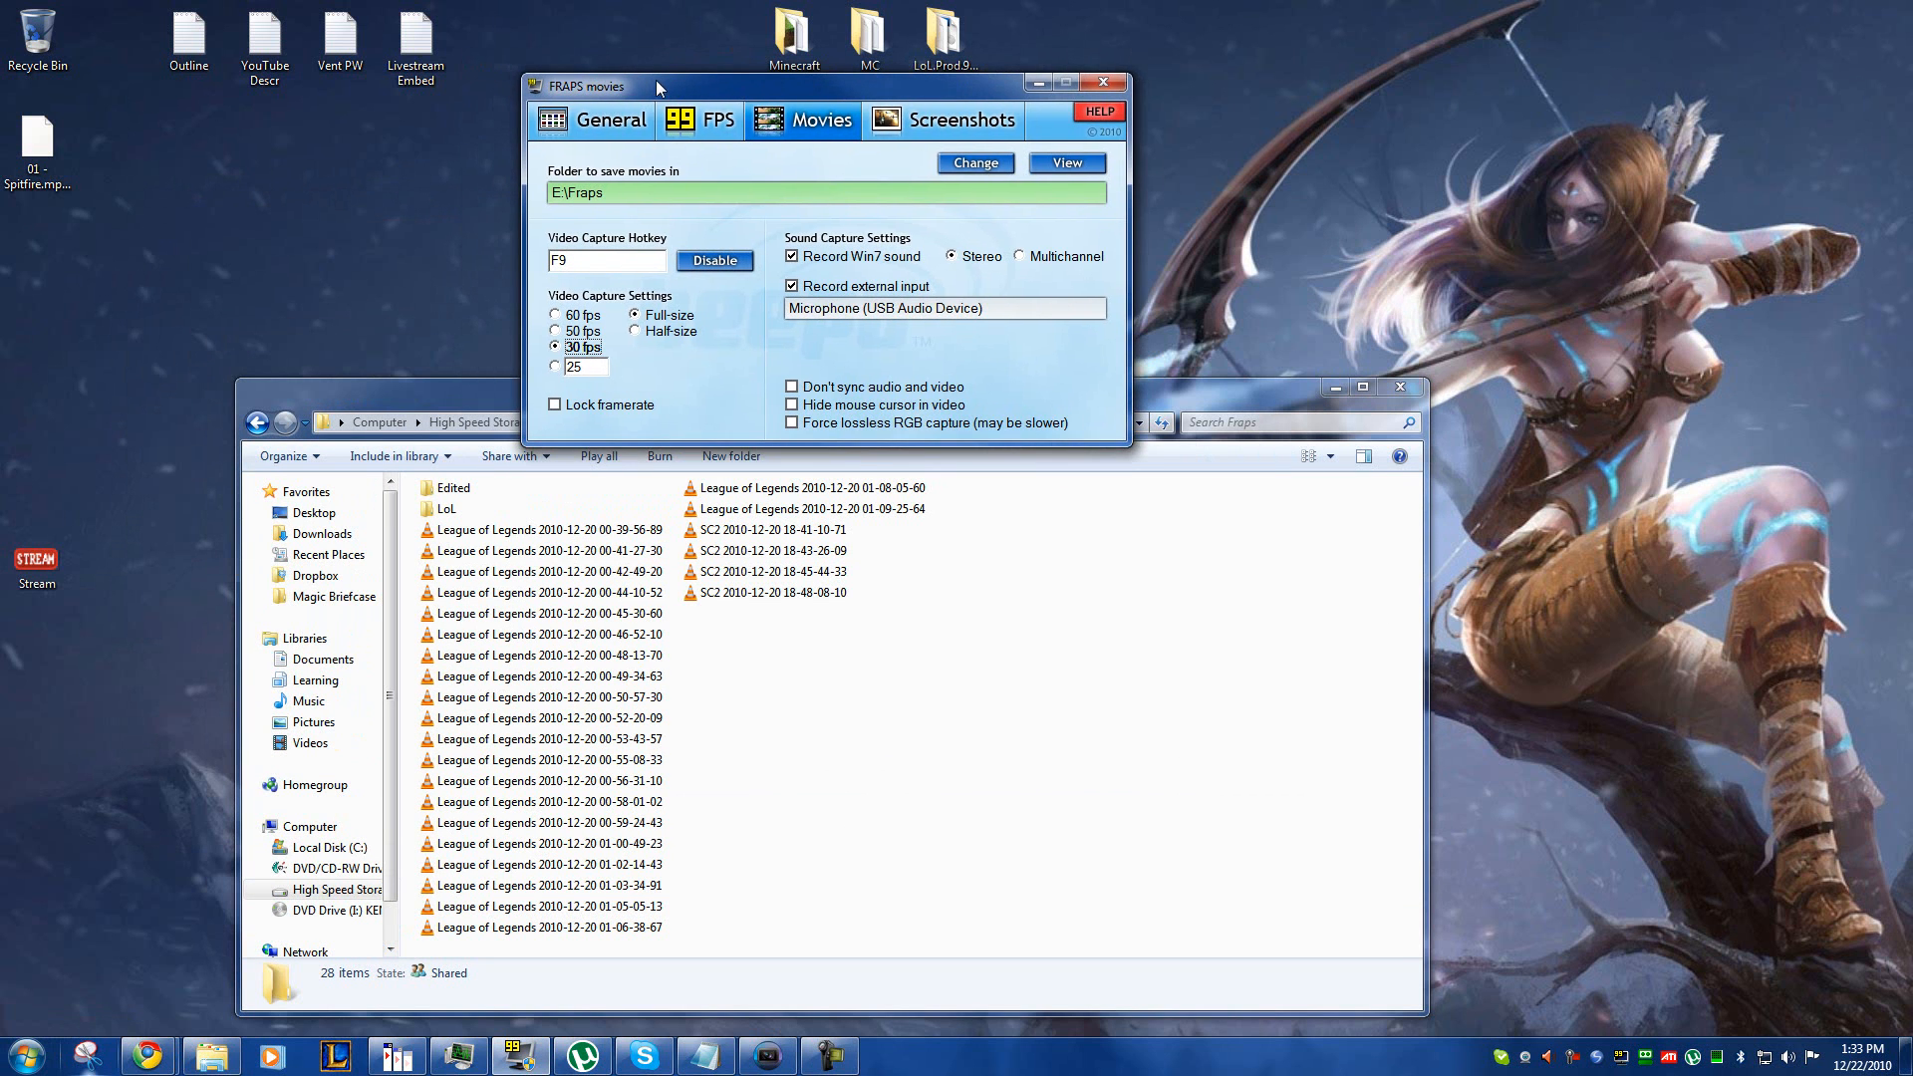
left_click(1204, 415)
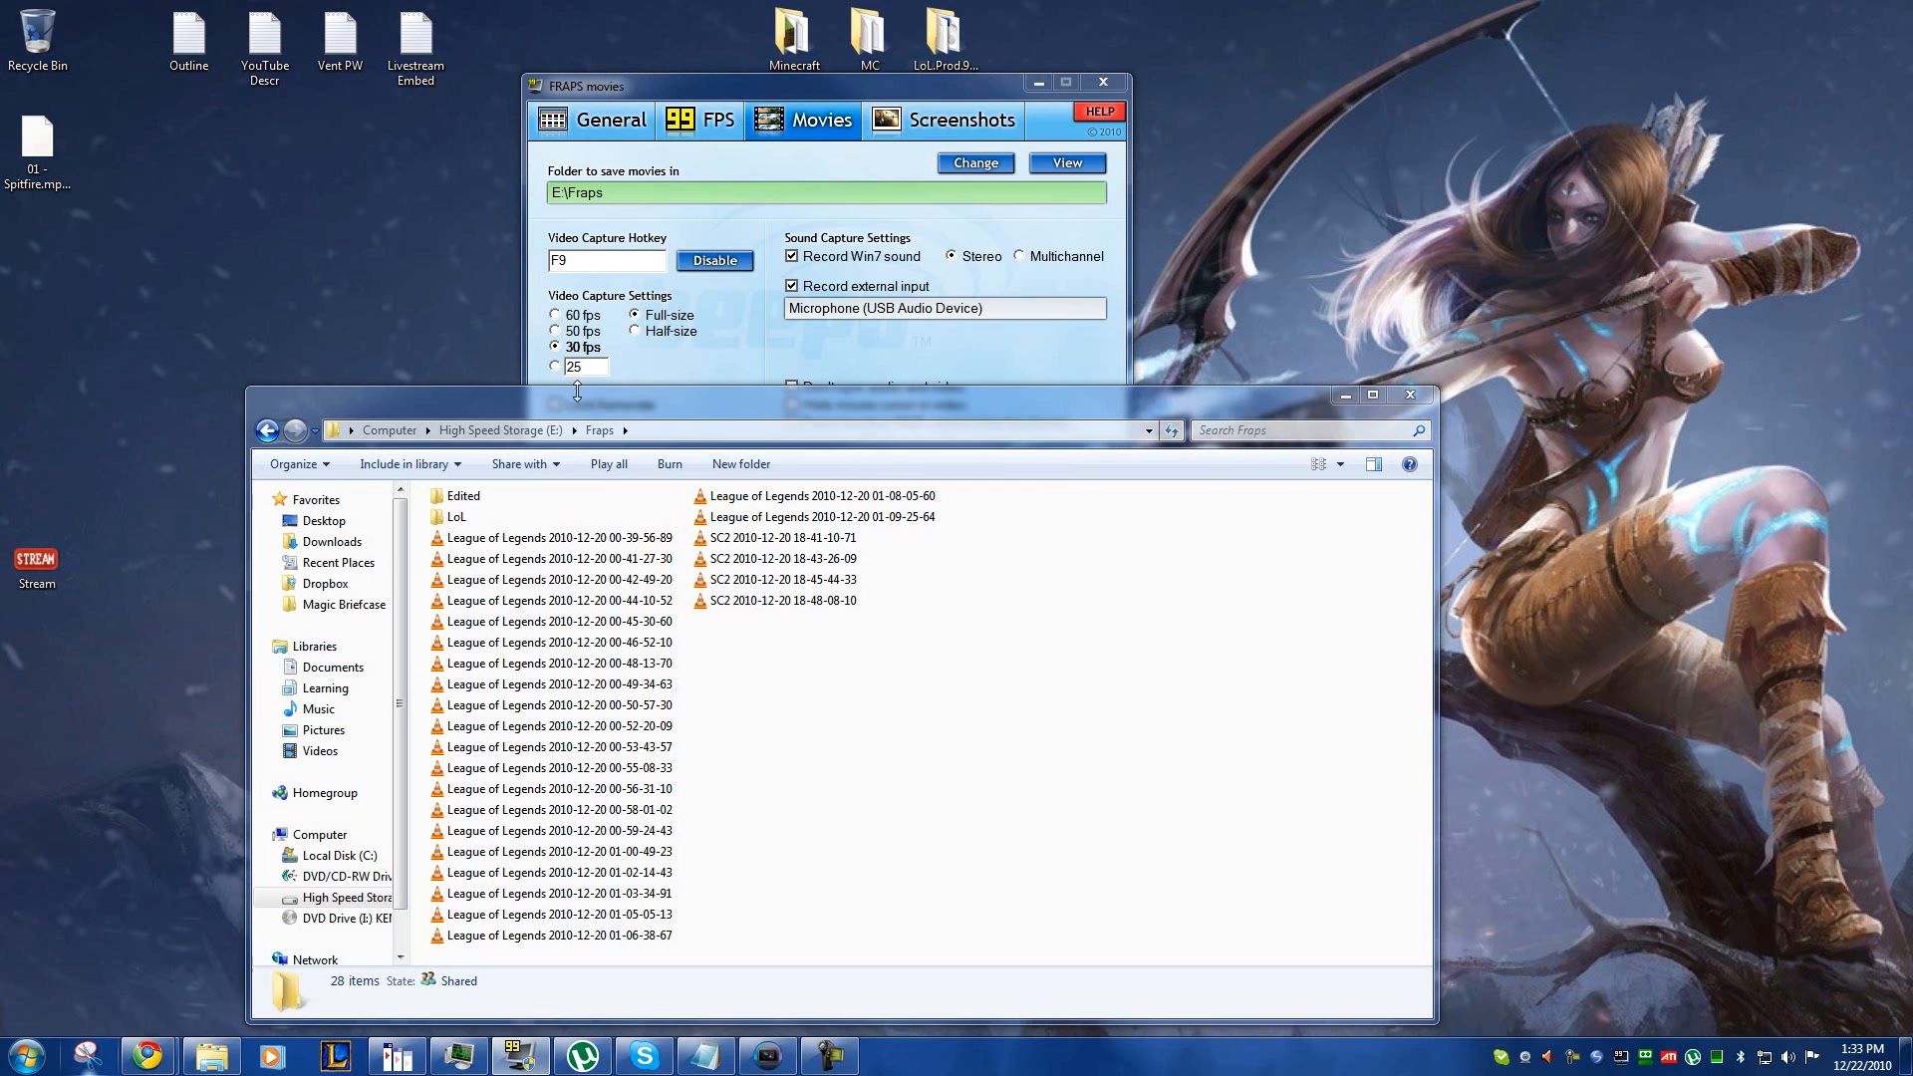
left_click_drag(649, 376, 658, 405)
left_click(530, 350)
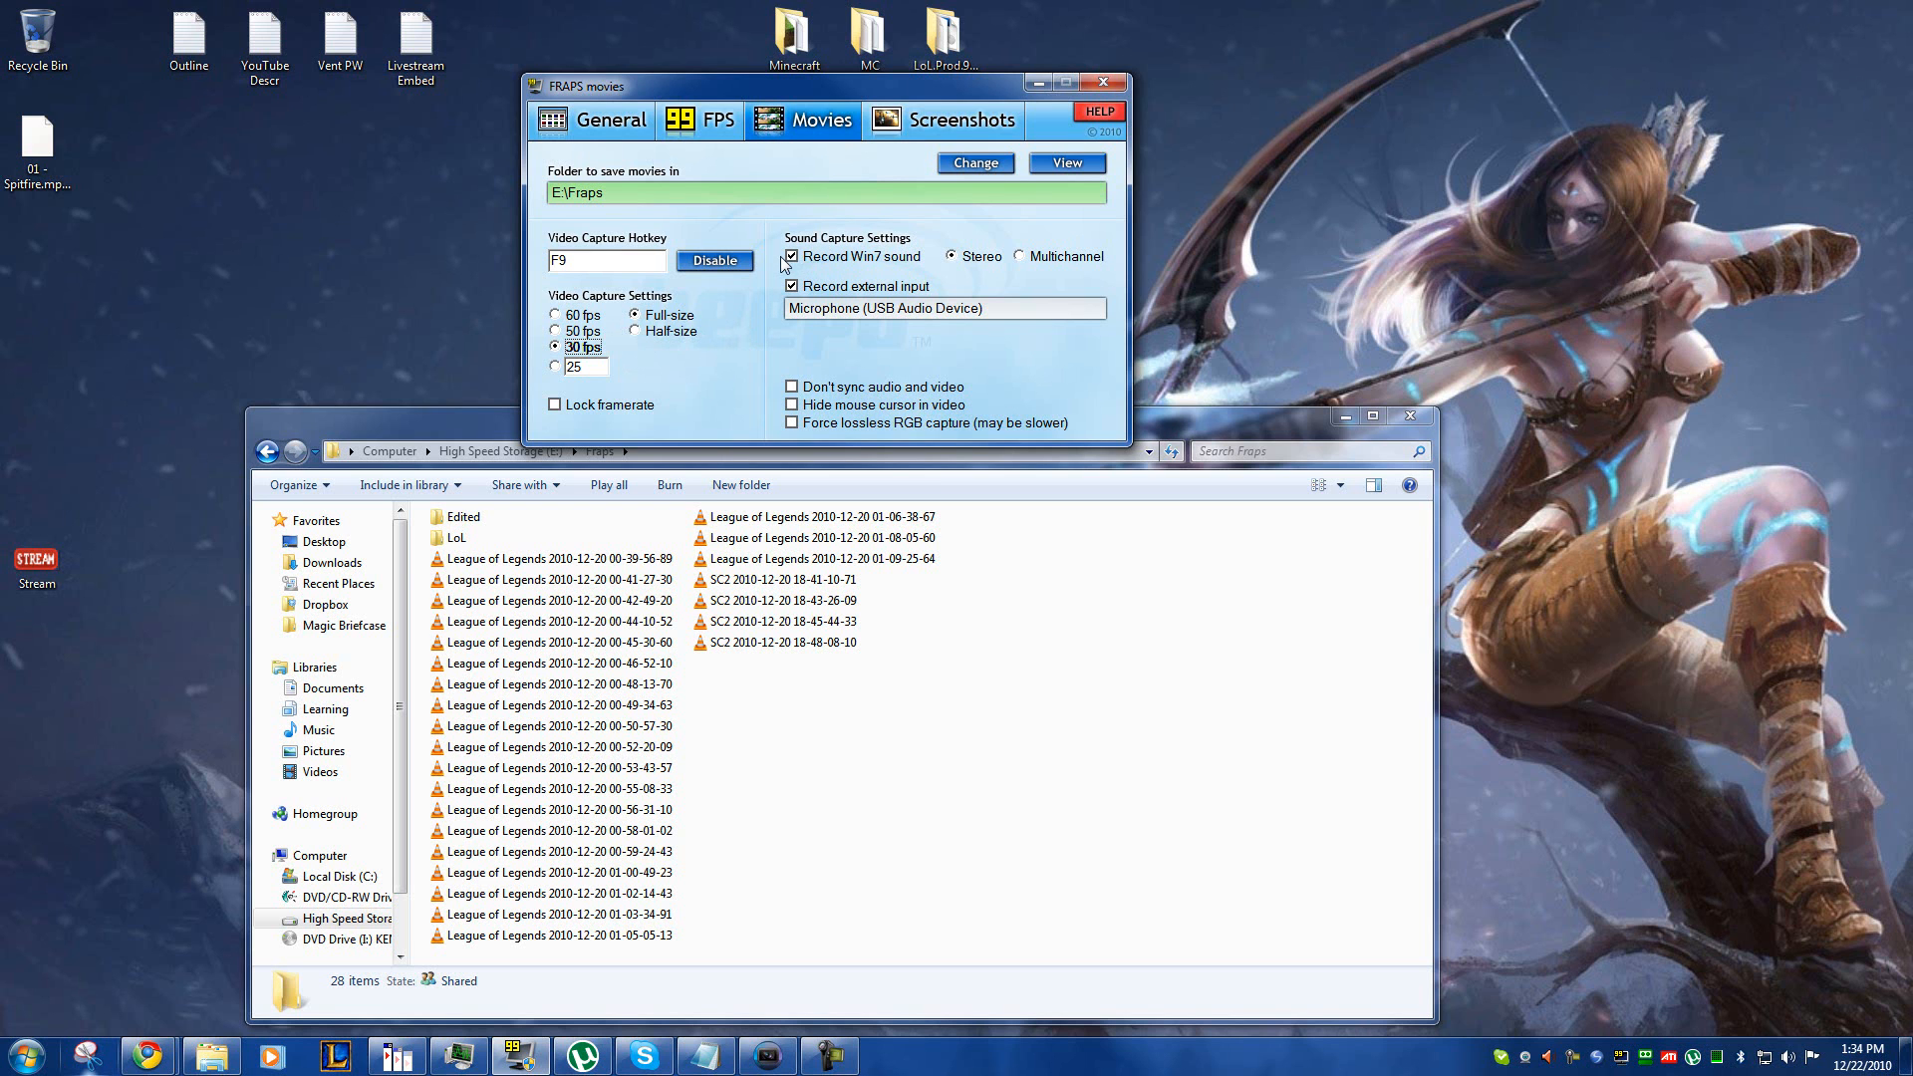
Step: Switch external input recording and Win7 sound recording off and back on
left_click(792, 287)
left_click(792, 287)
left_click(794, 256)
left_click(794, 256)
left_click(1187, 421)
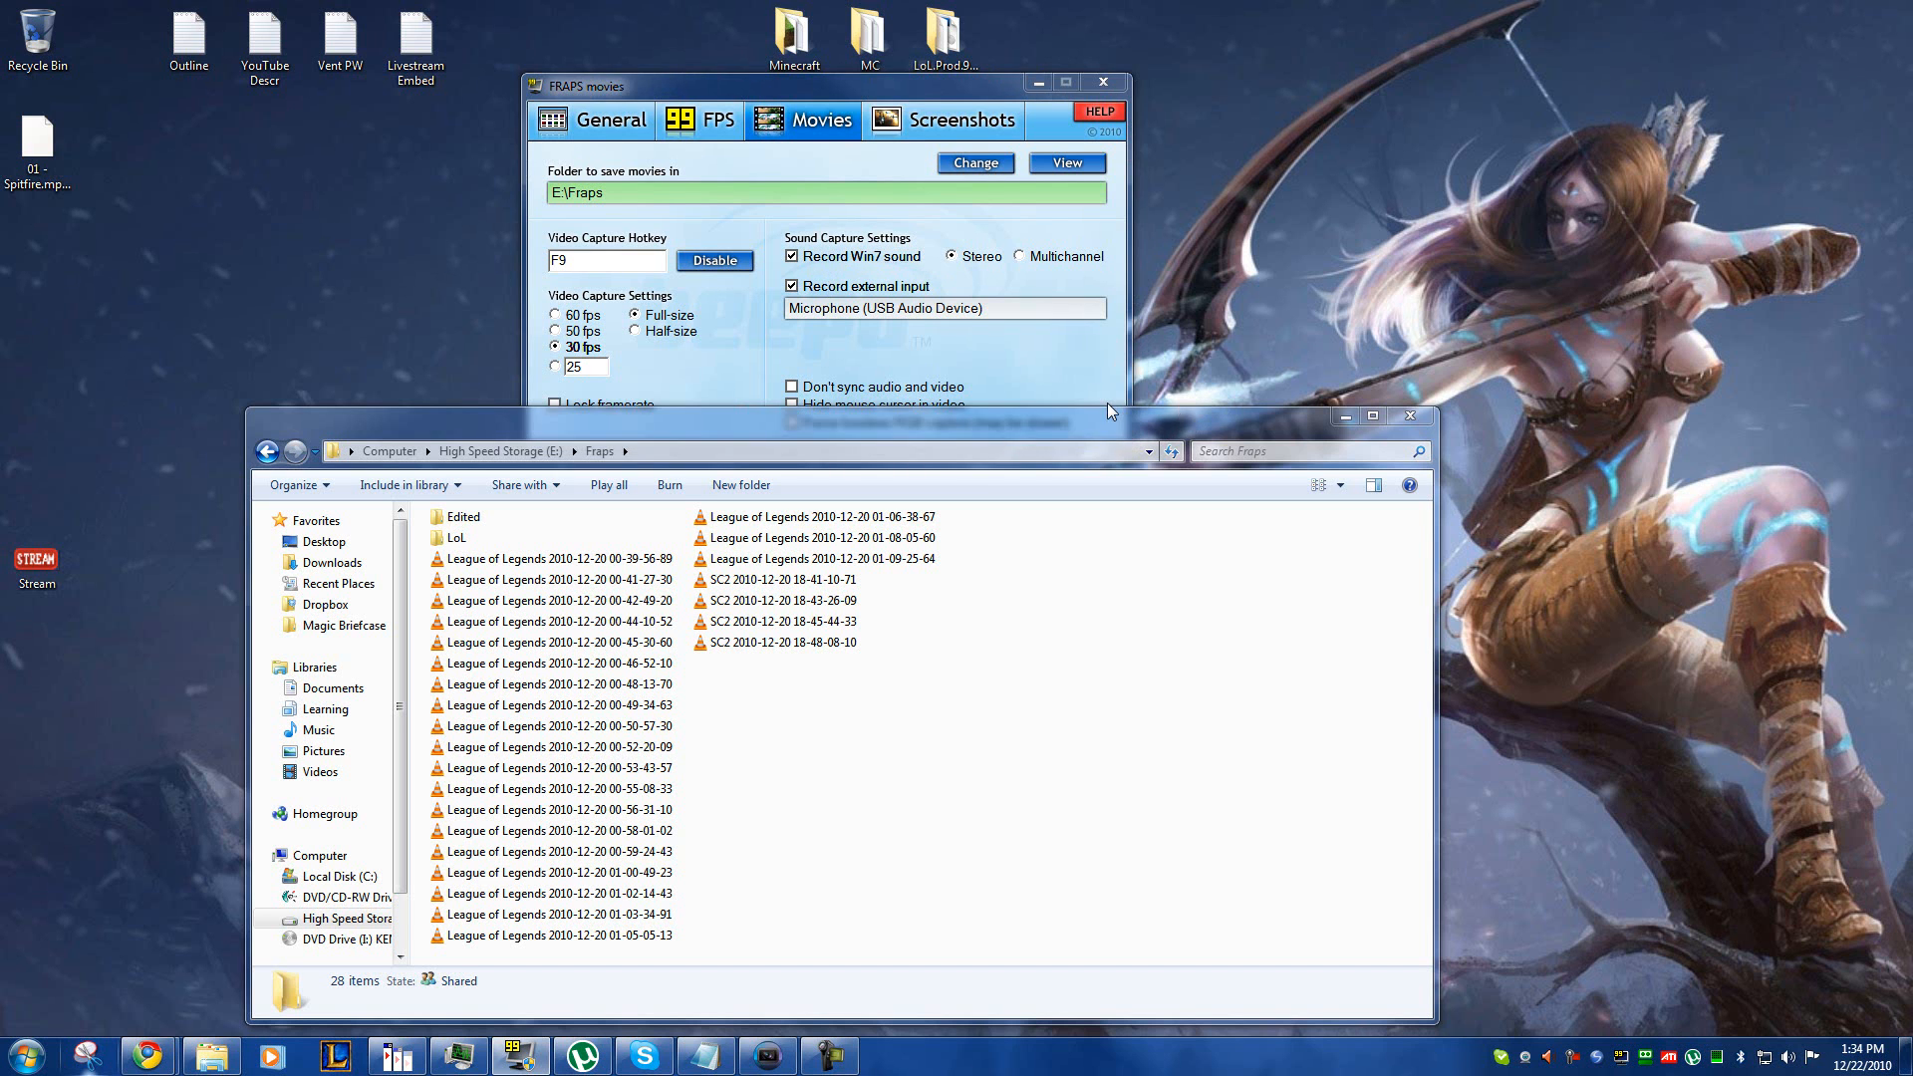
left_click_drag(1150, 395, 976, 427)
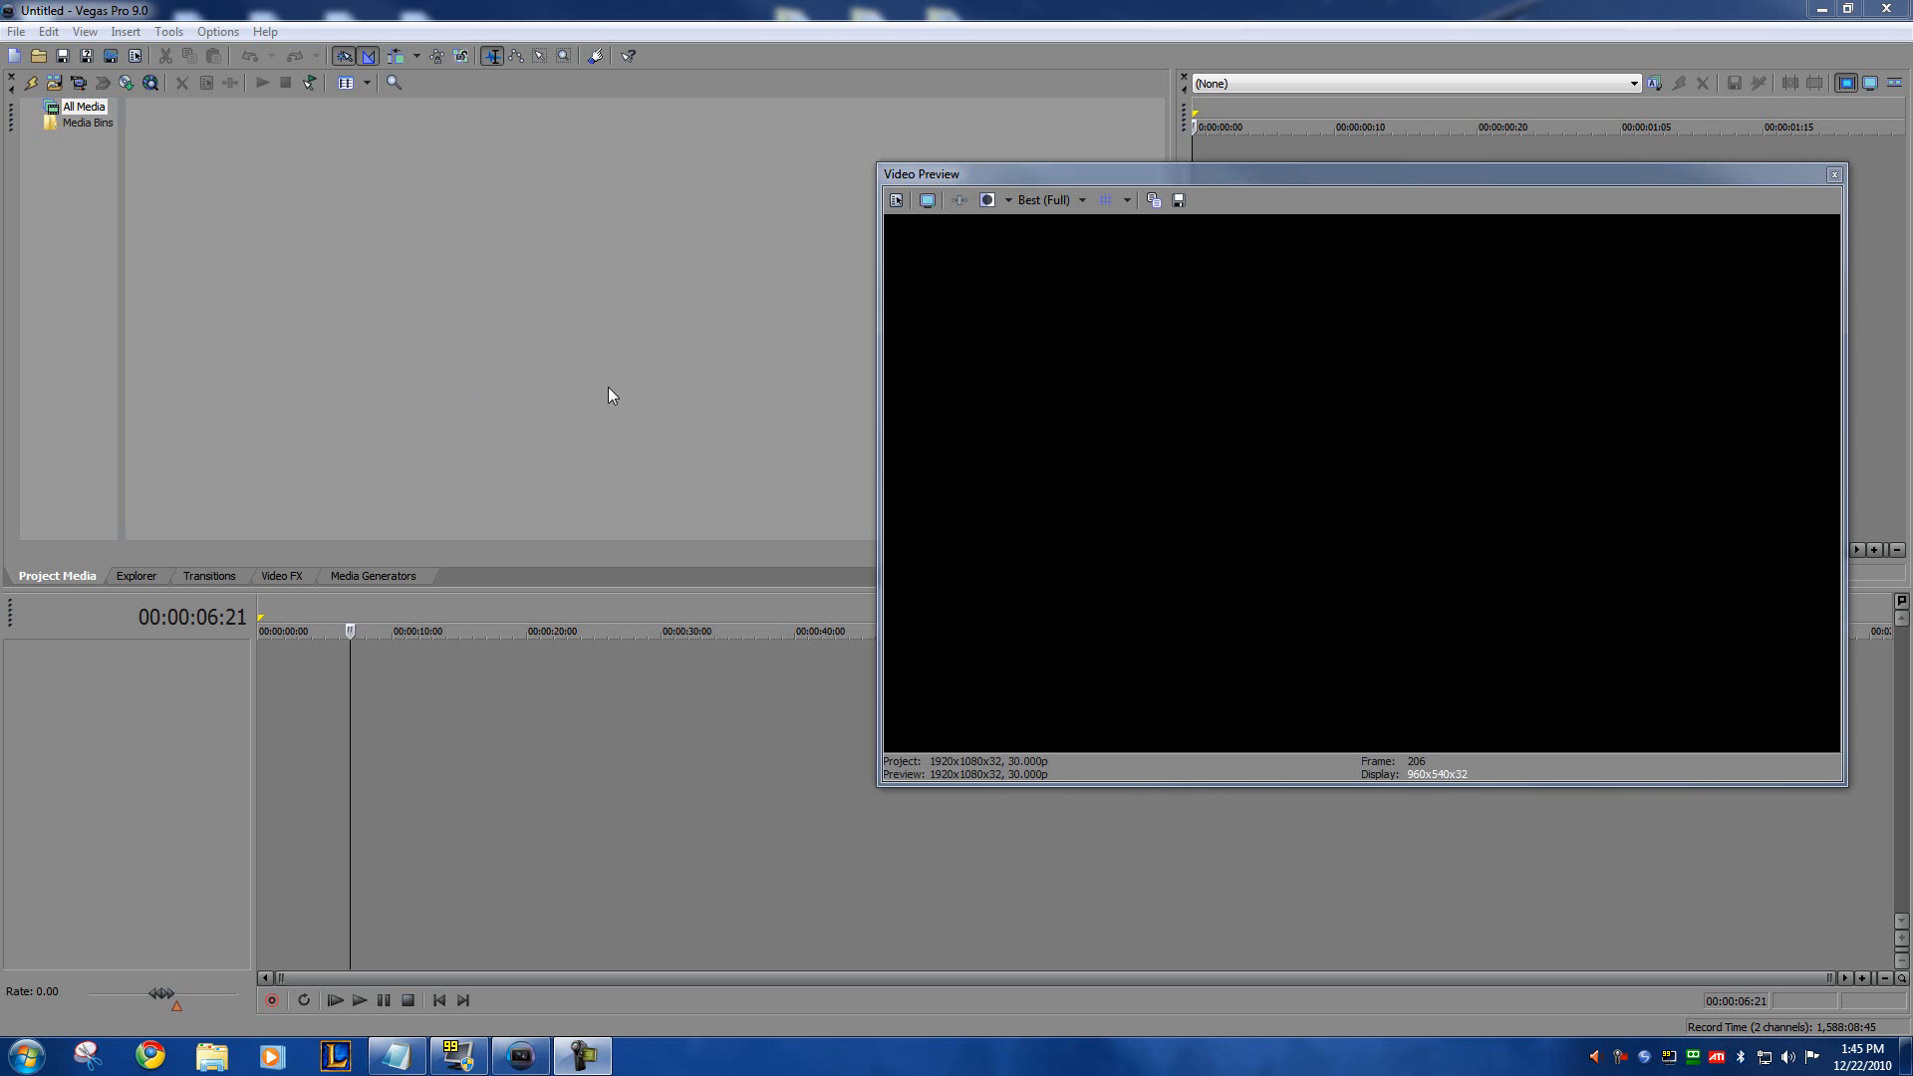
Step: Open the Videos library in a new Explorer window and move the window to the upper part of the screen
left_click(212, 1056)
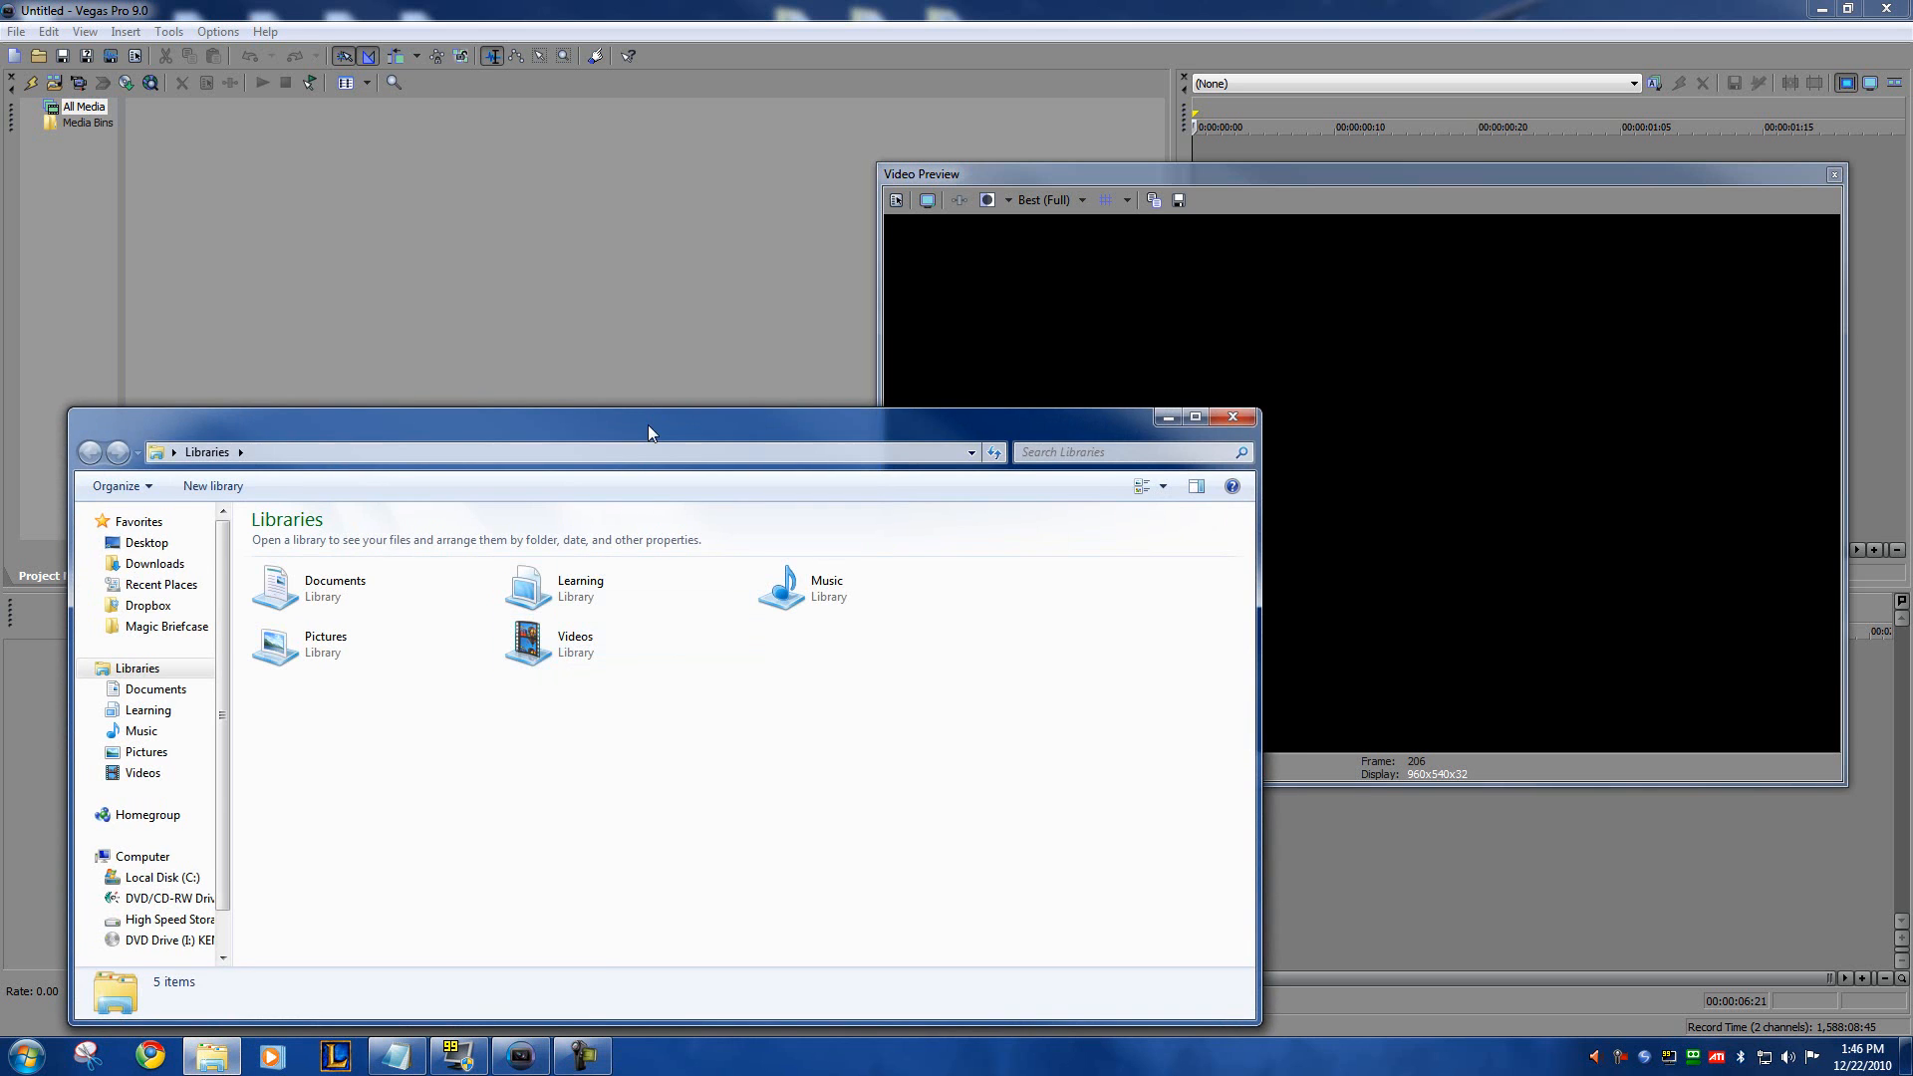
left_click_drag(650, 417, 795, 219)
left_click(698, 477)
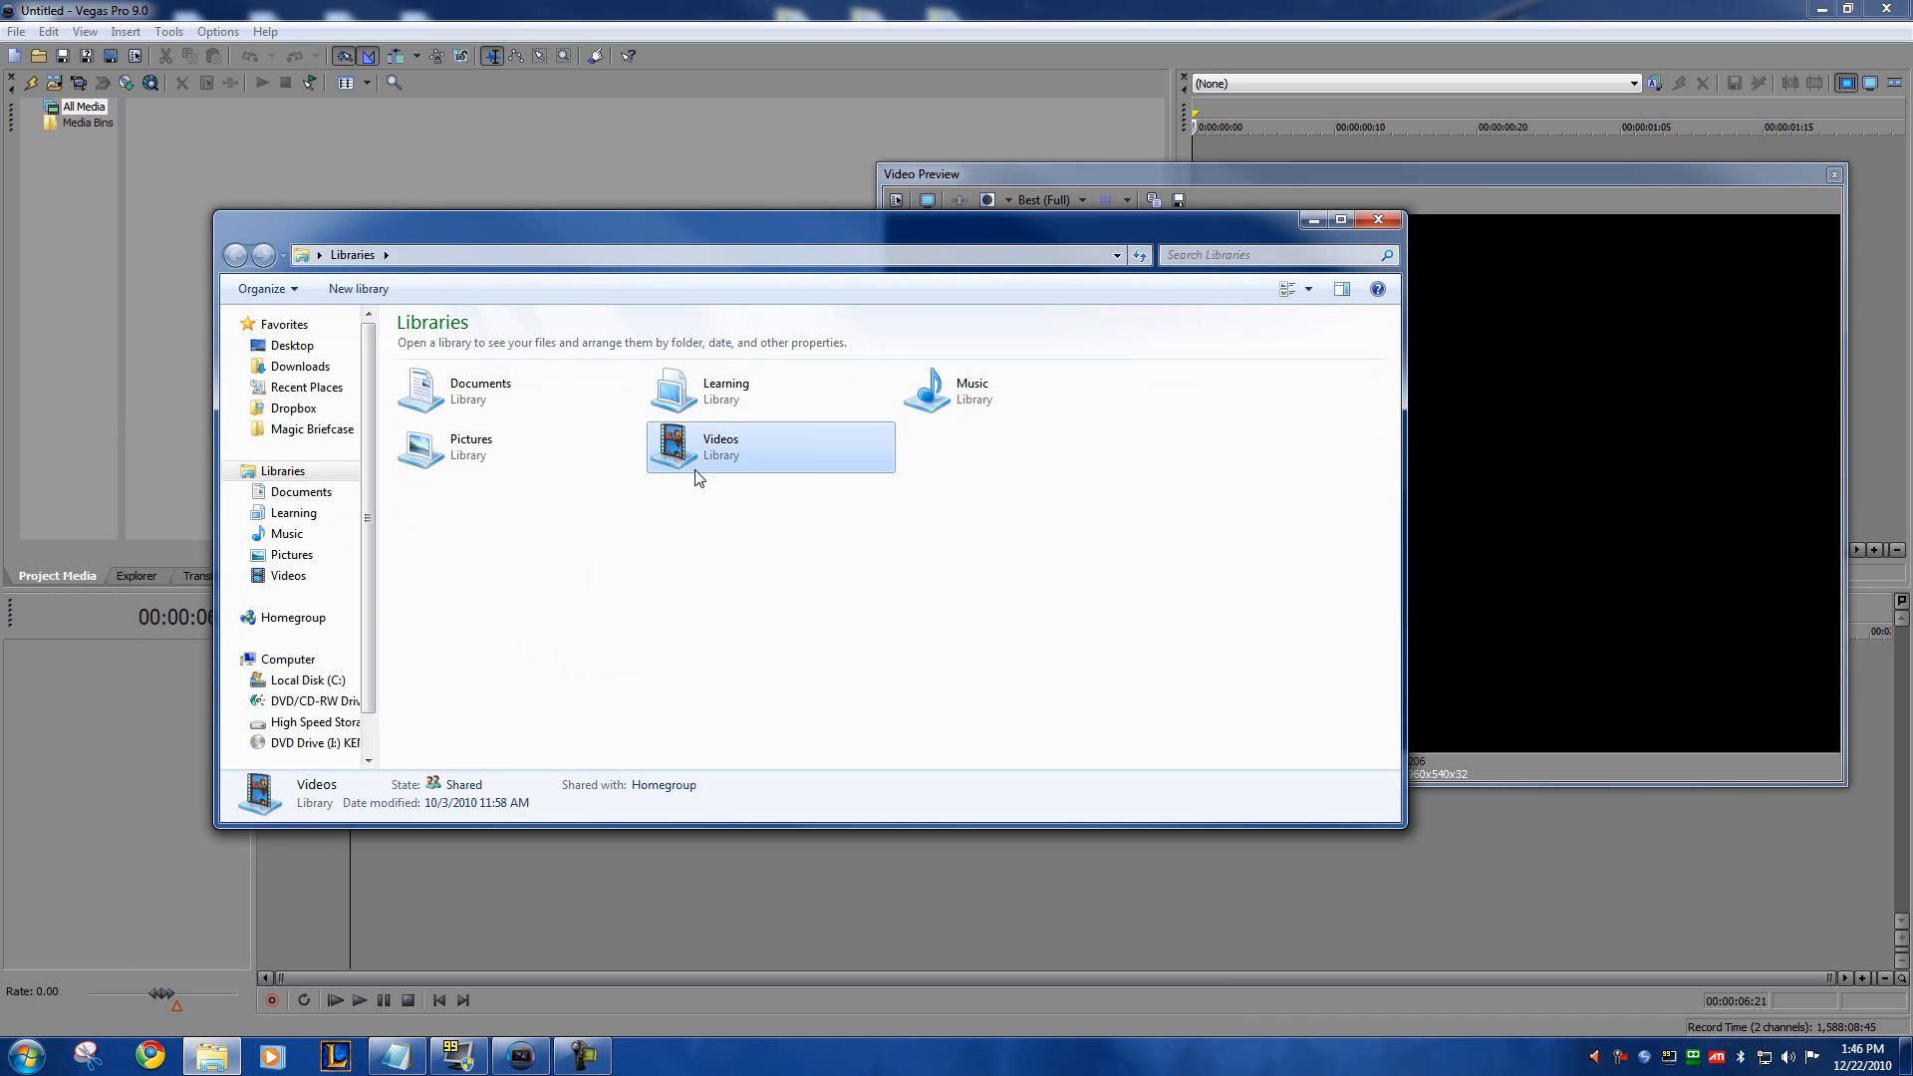
double_click(697, 478)
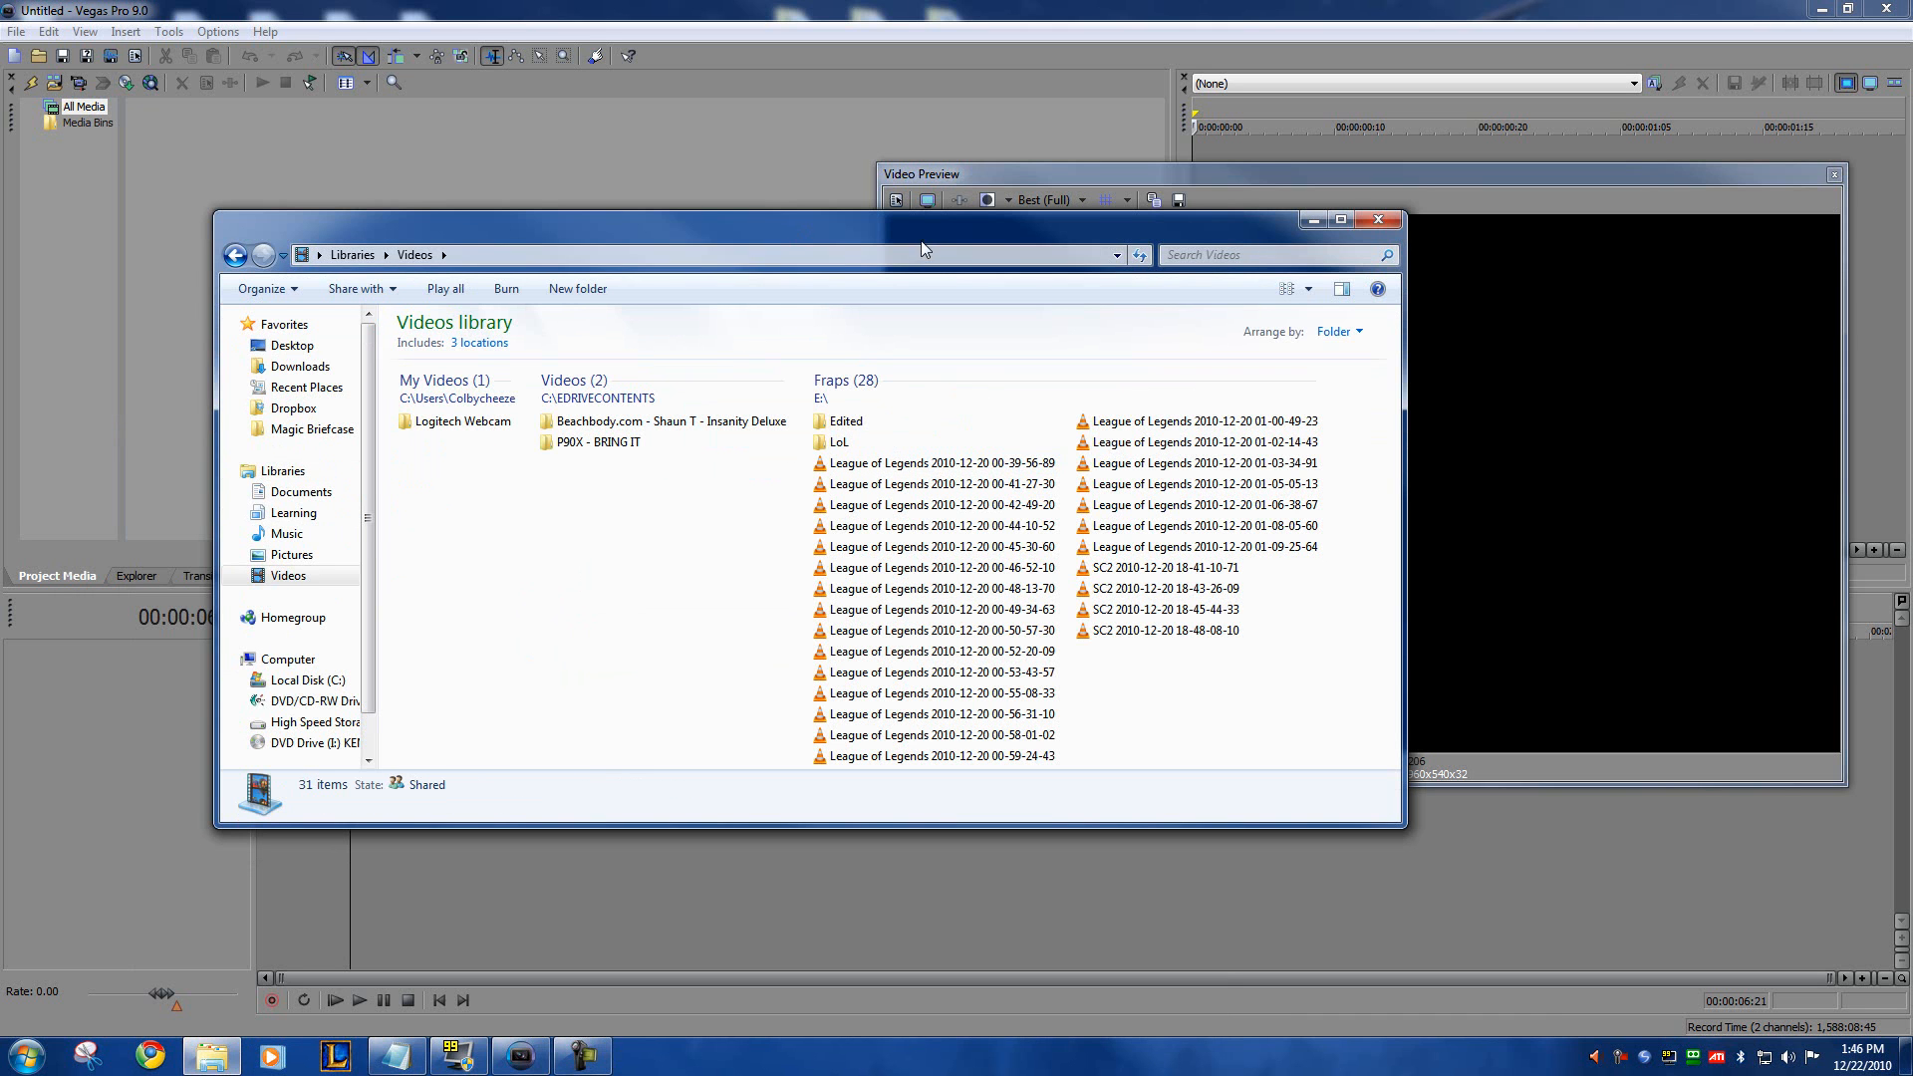
left_click_drag(920, 235, 835, 211)
Step: Examine the file size and length of individual League of Legends recordings in the Fraps group
left_click(851, 444)
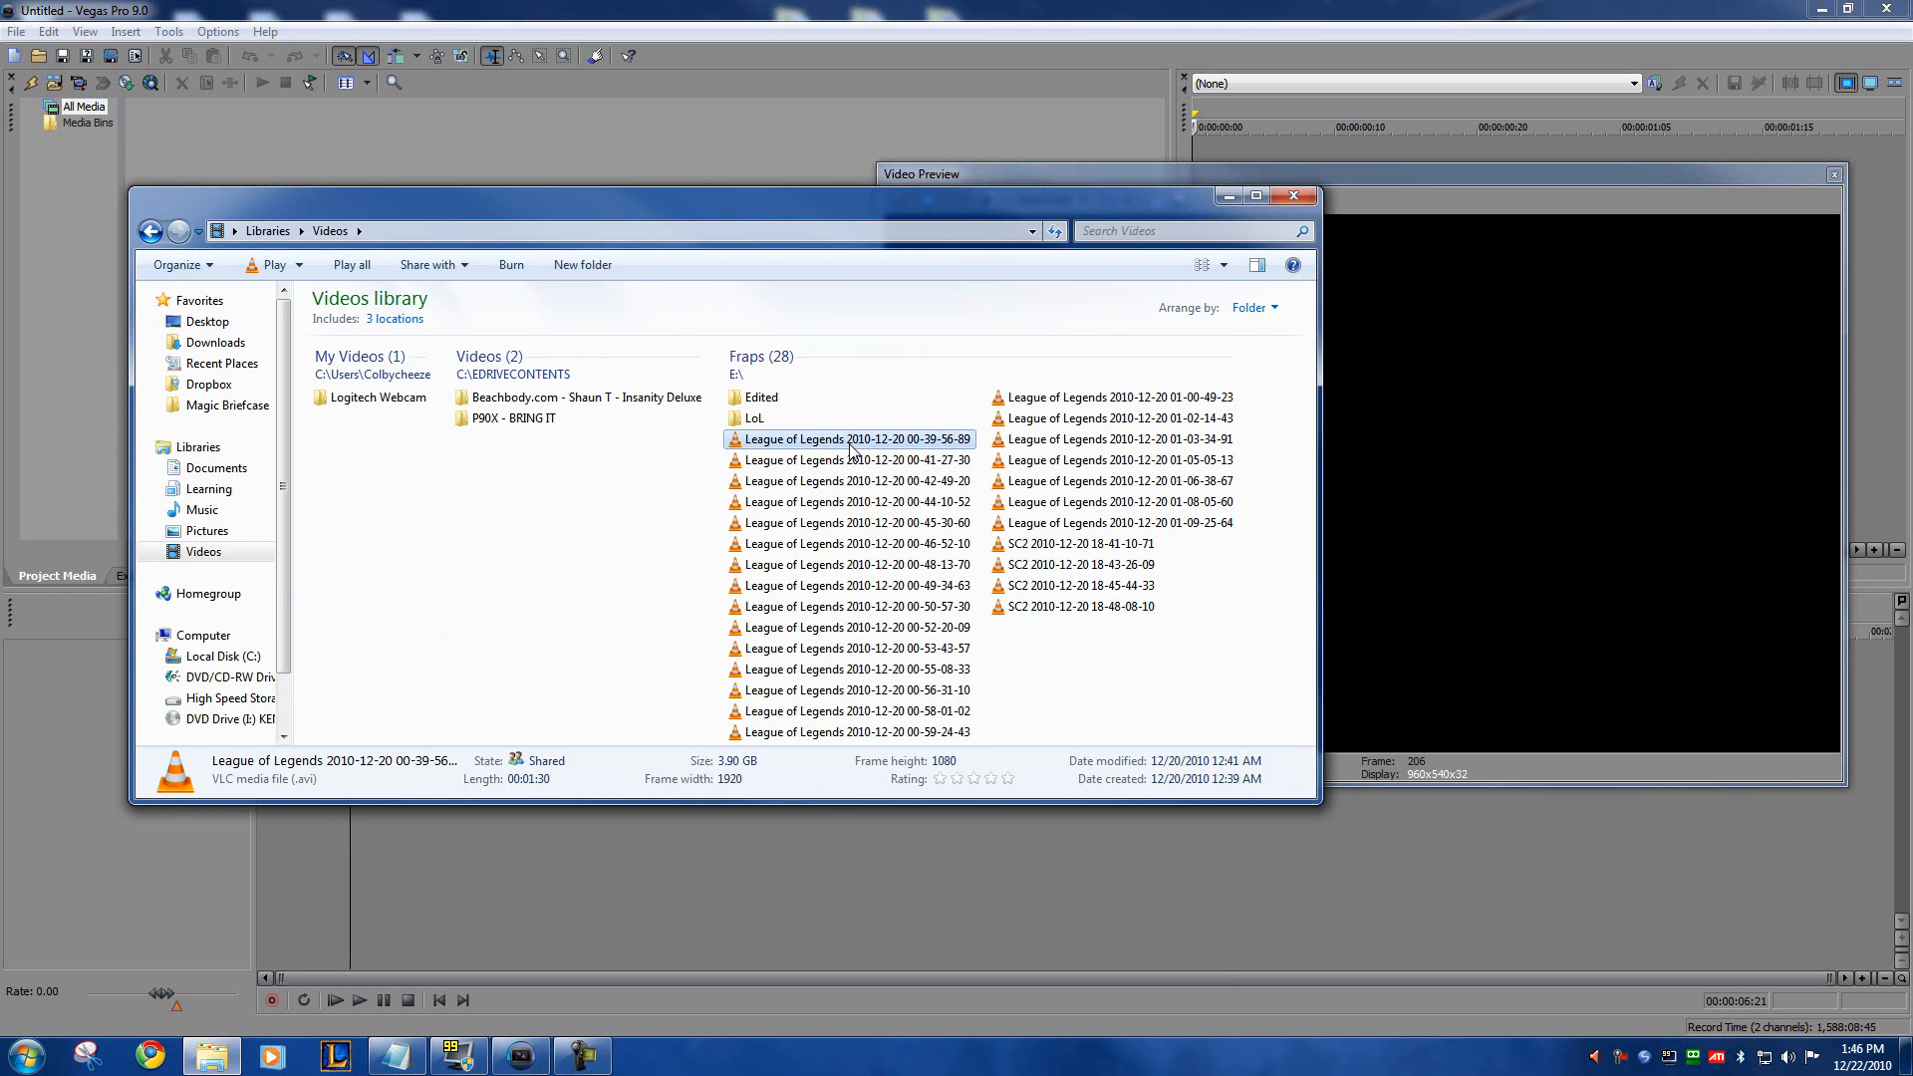
left_click(1071, 524)
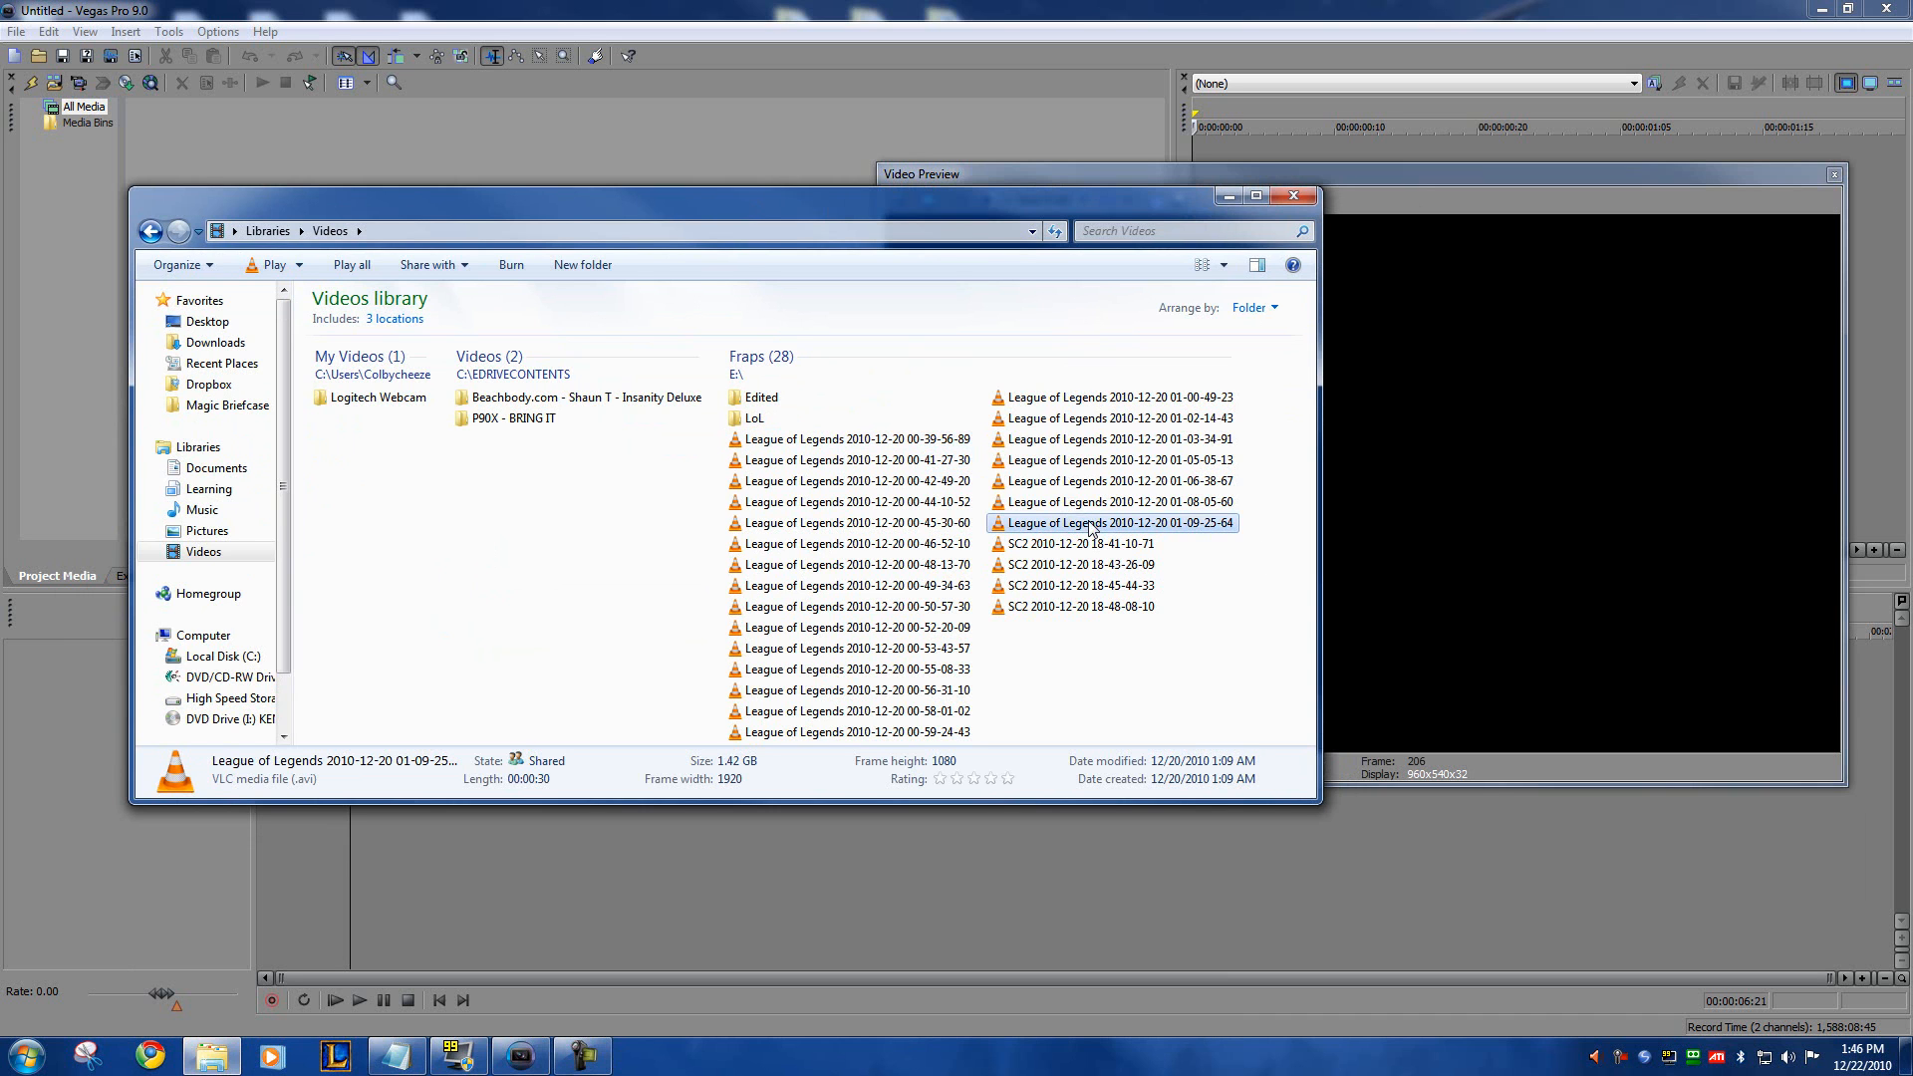
left_click(864, 442)
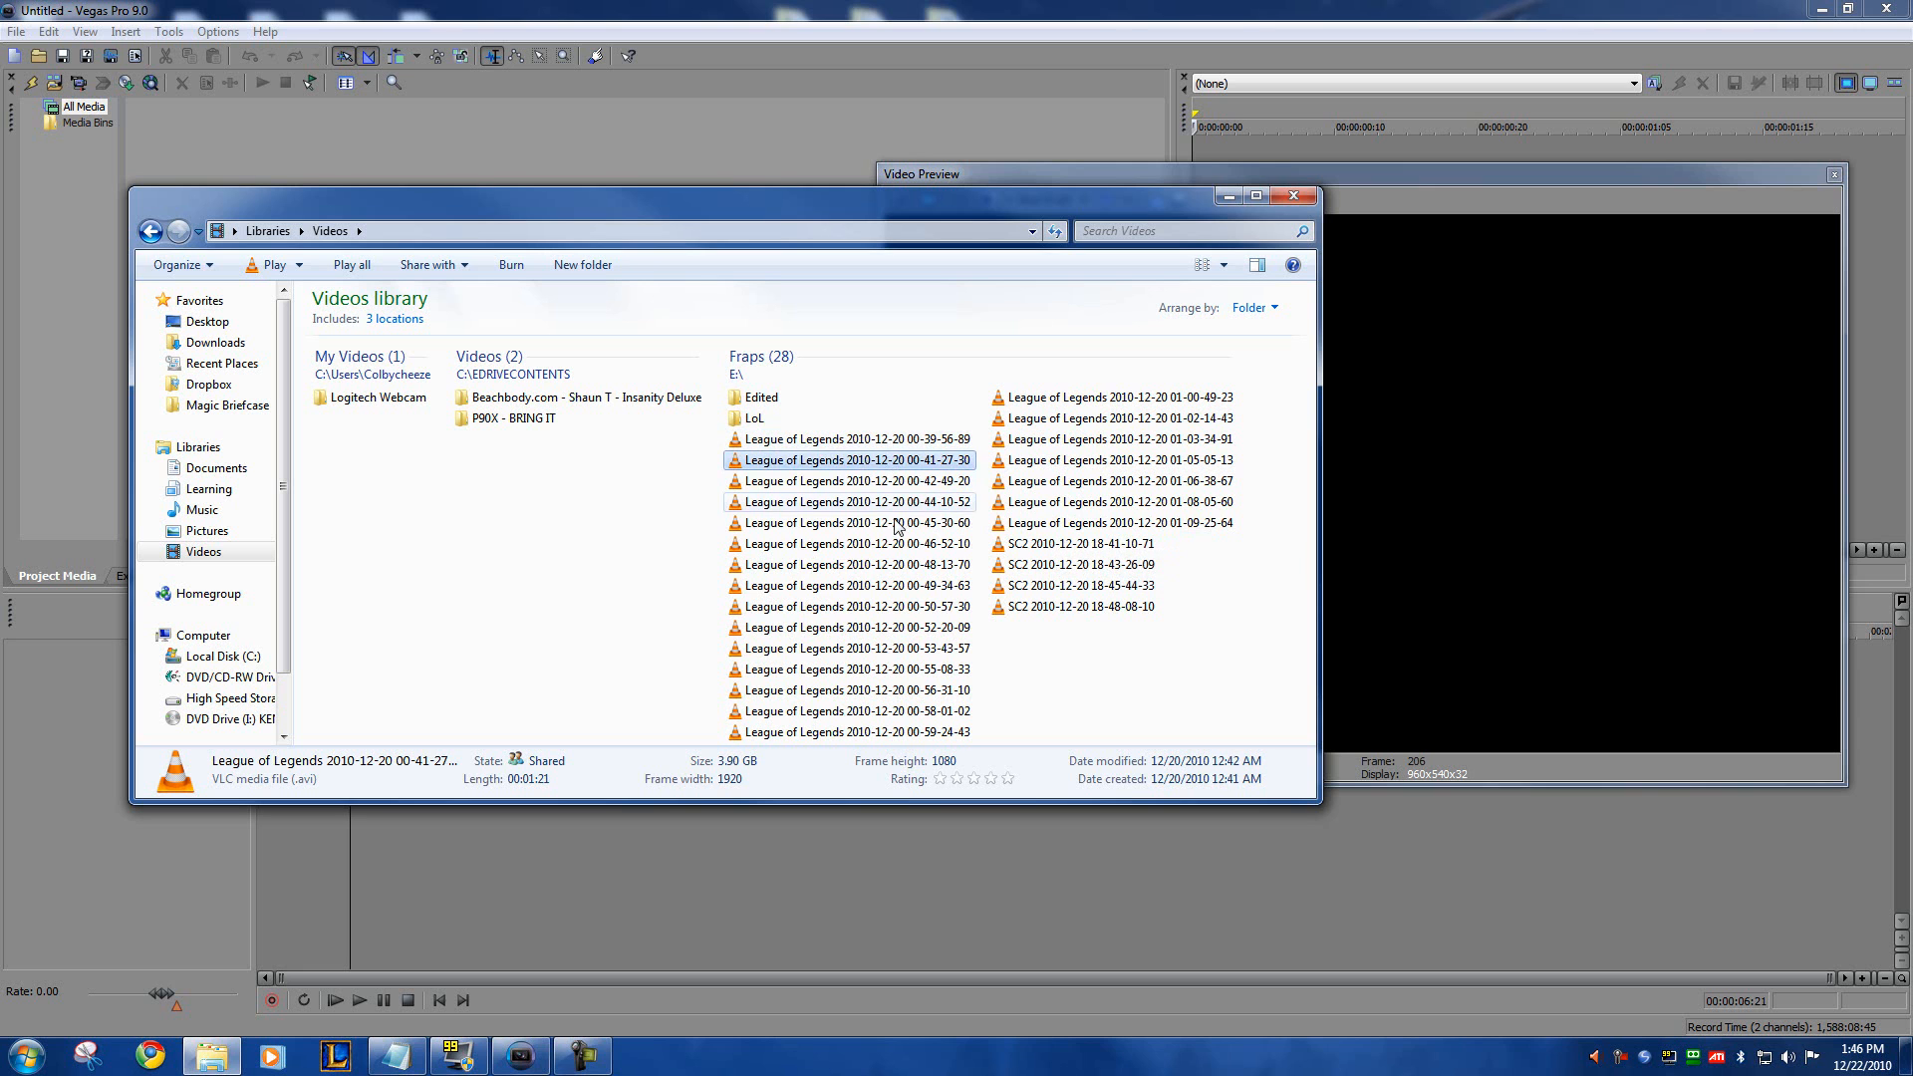
left_click(887, 610)
left_click(881, 711)
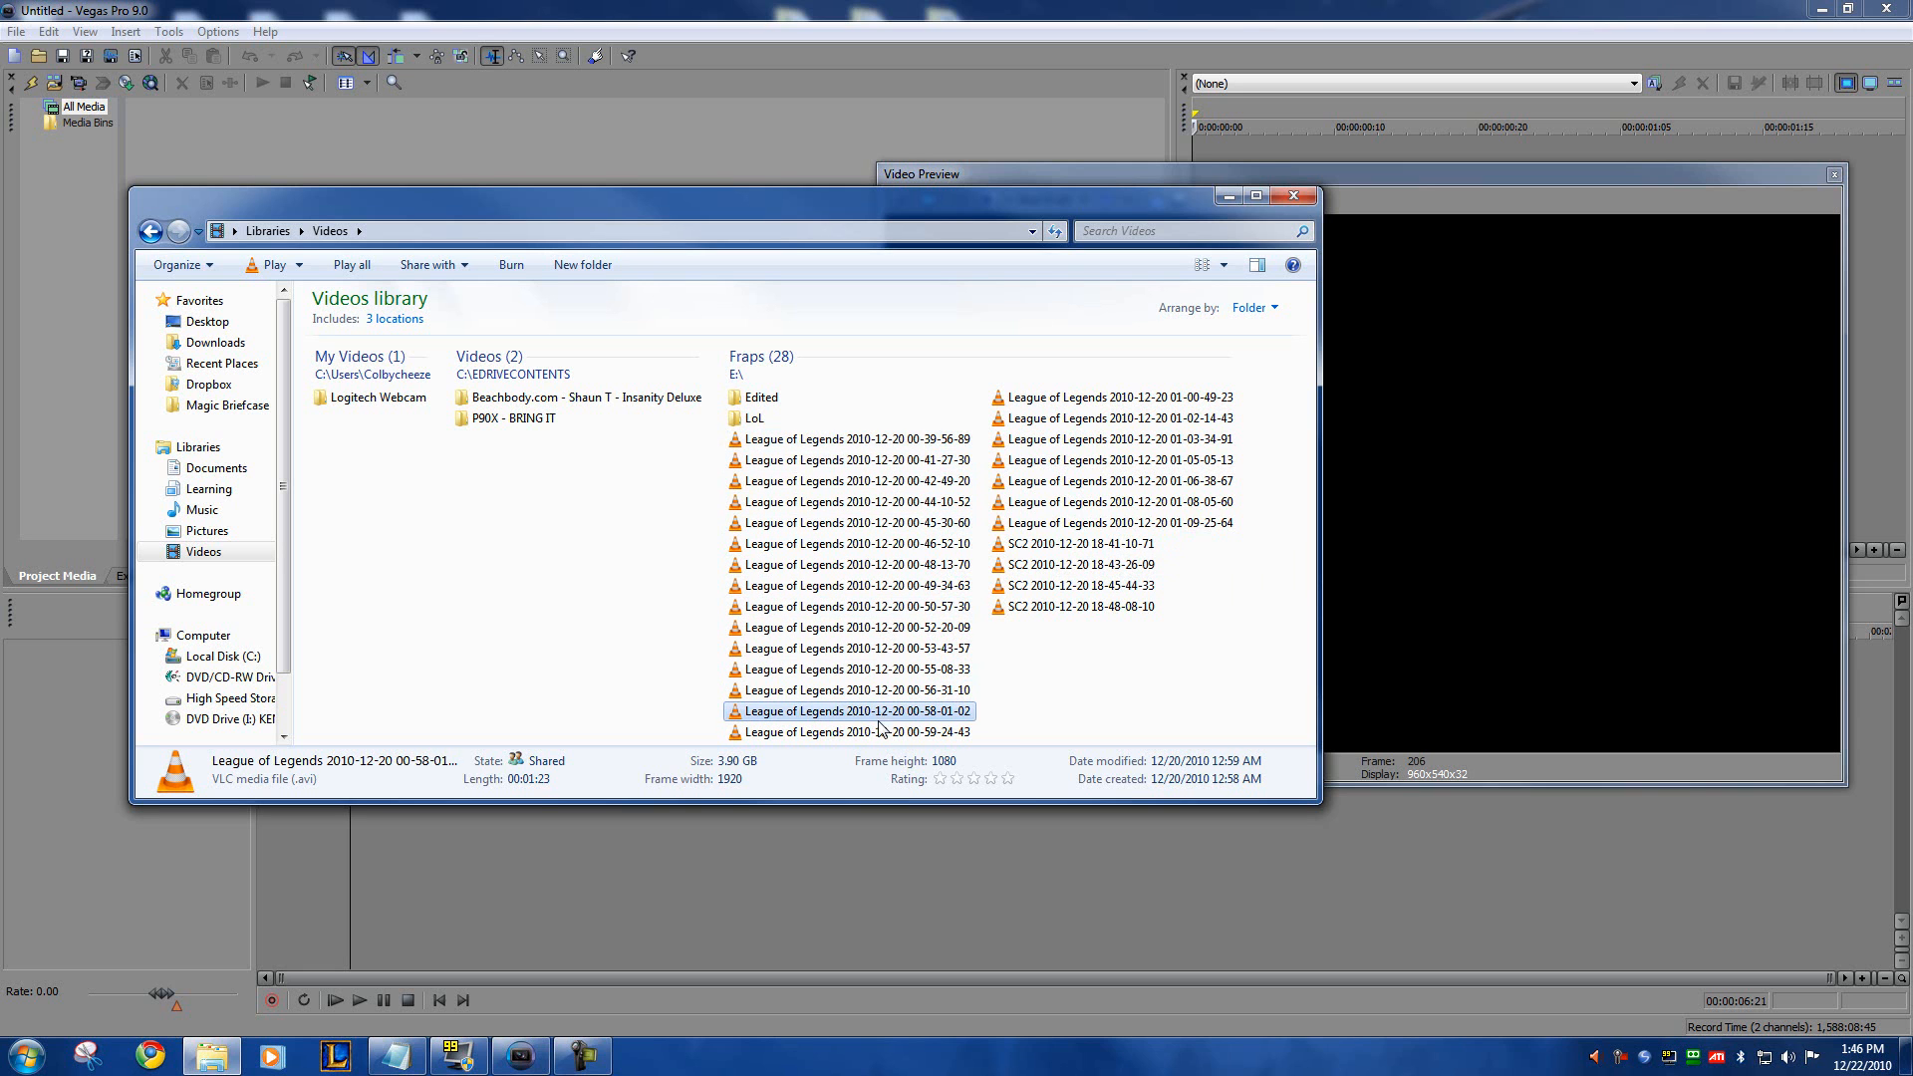
left_click(1039, 489)
left_click(875, 442)
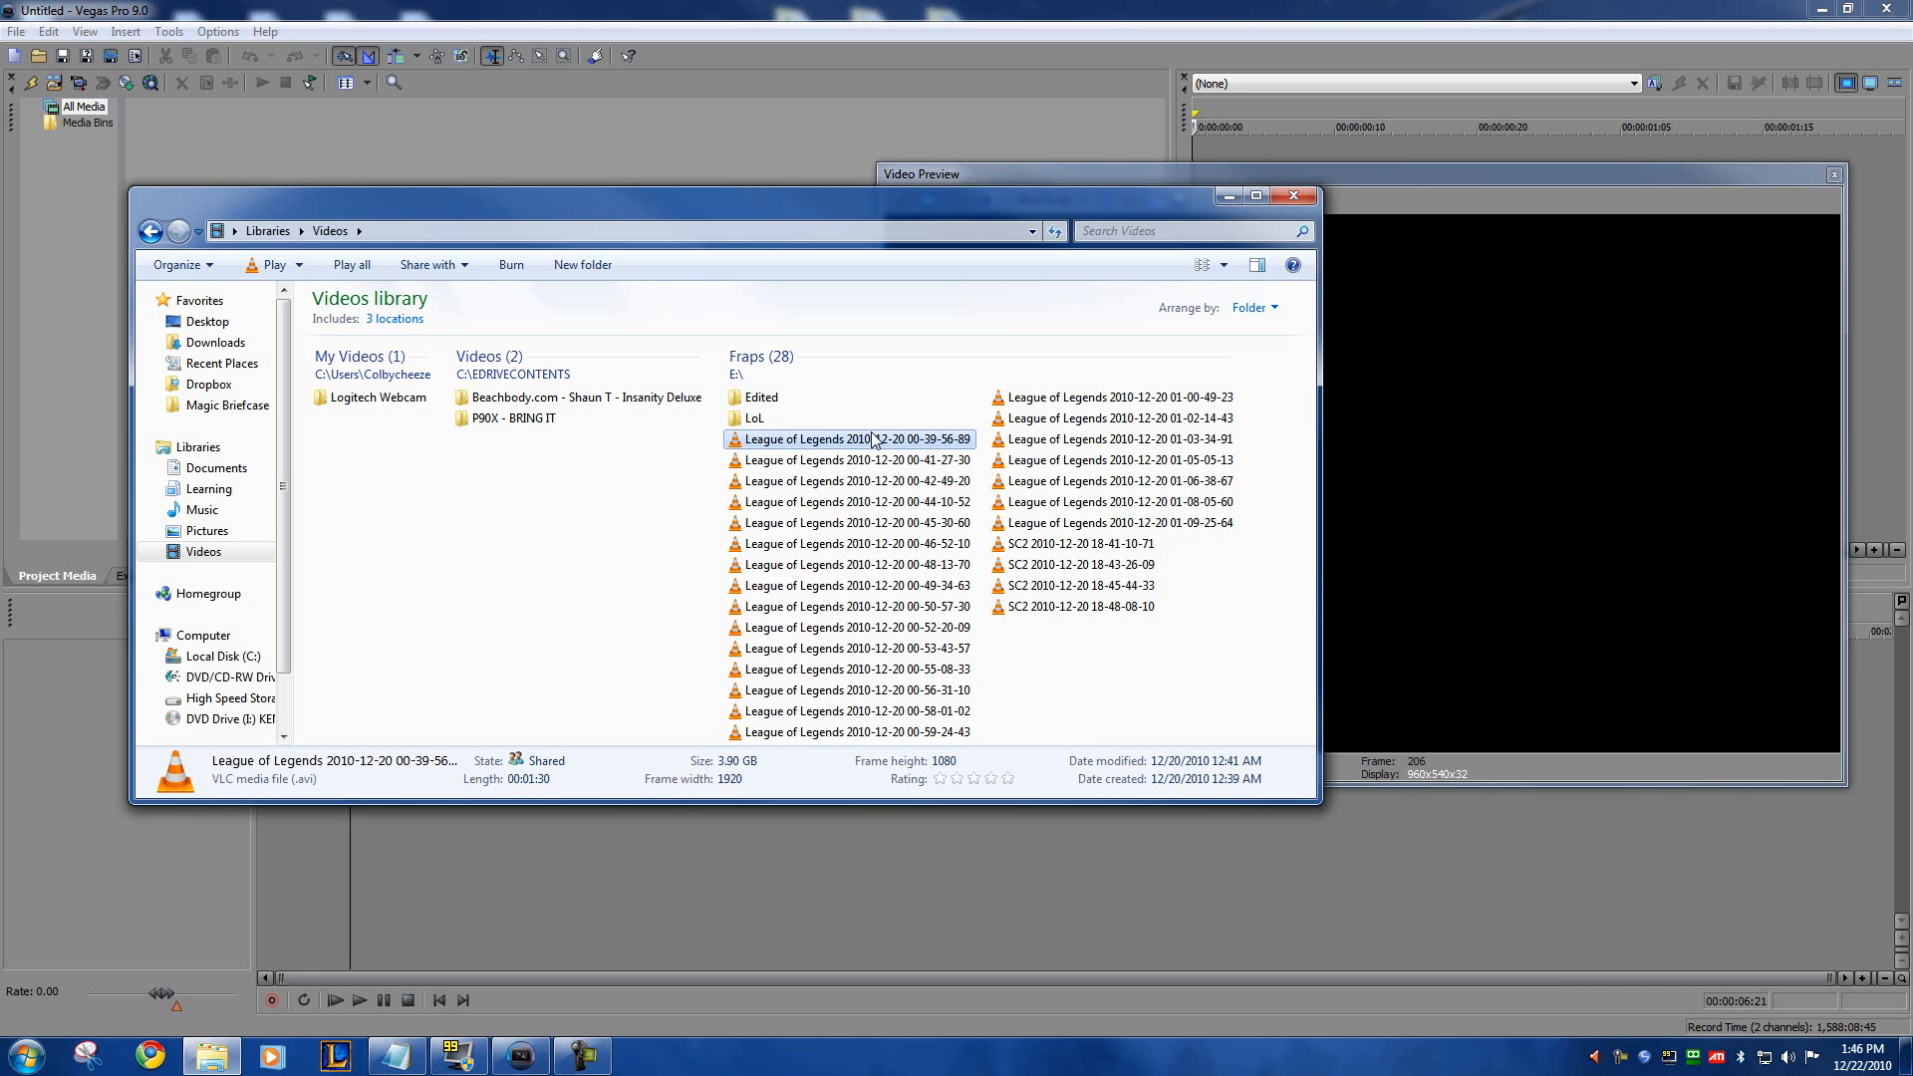
left_click(875, 462)
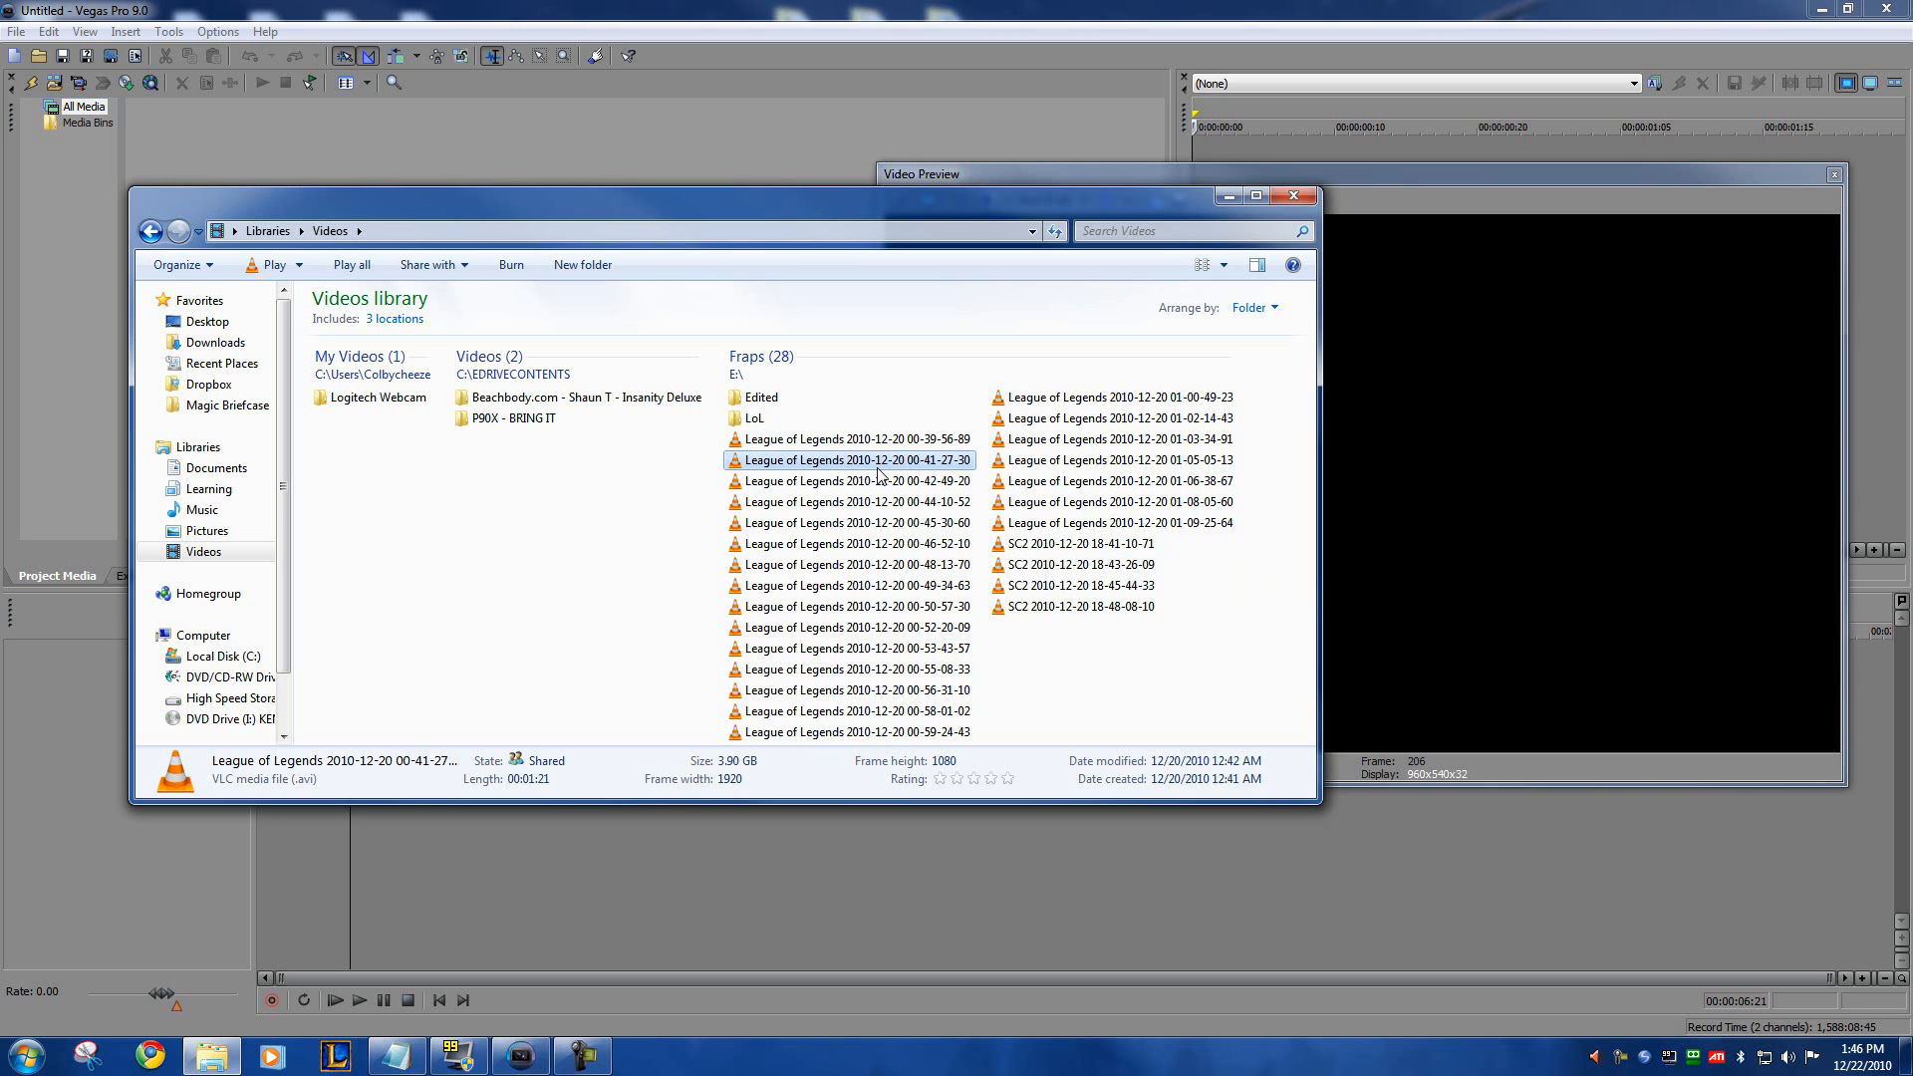
left_click(873, 482)
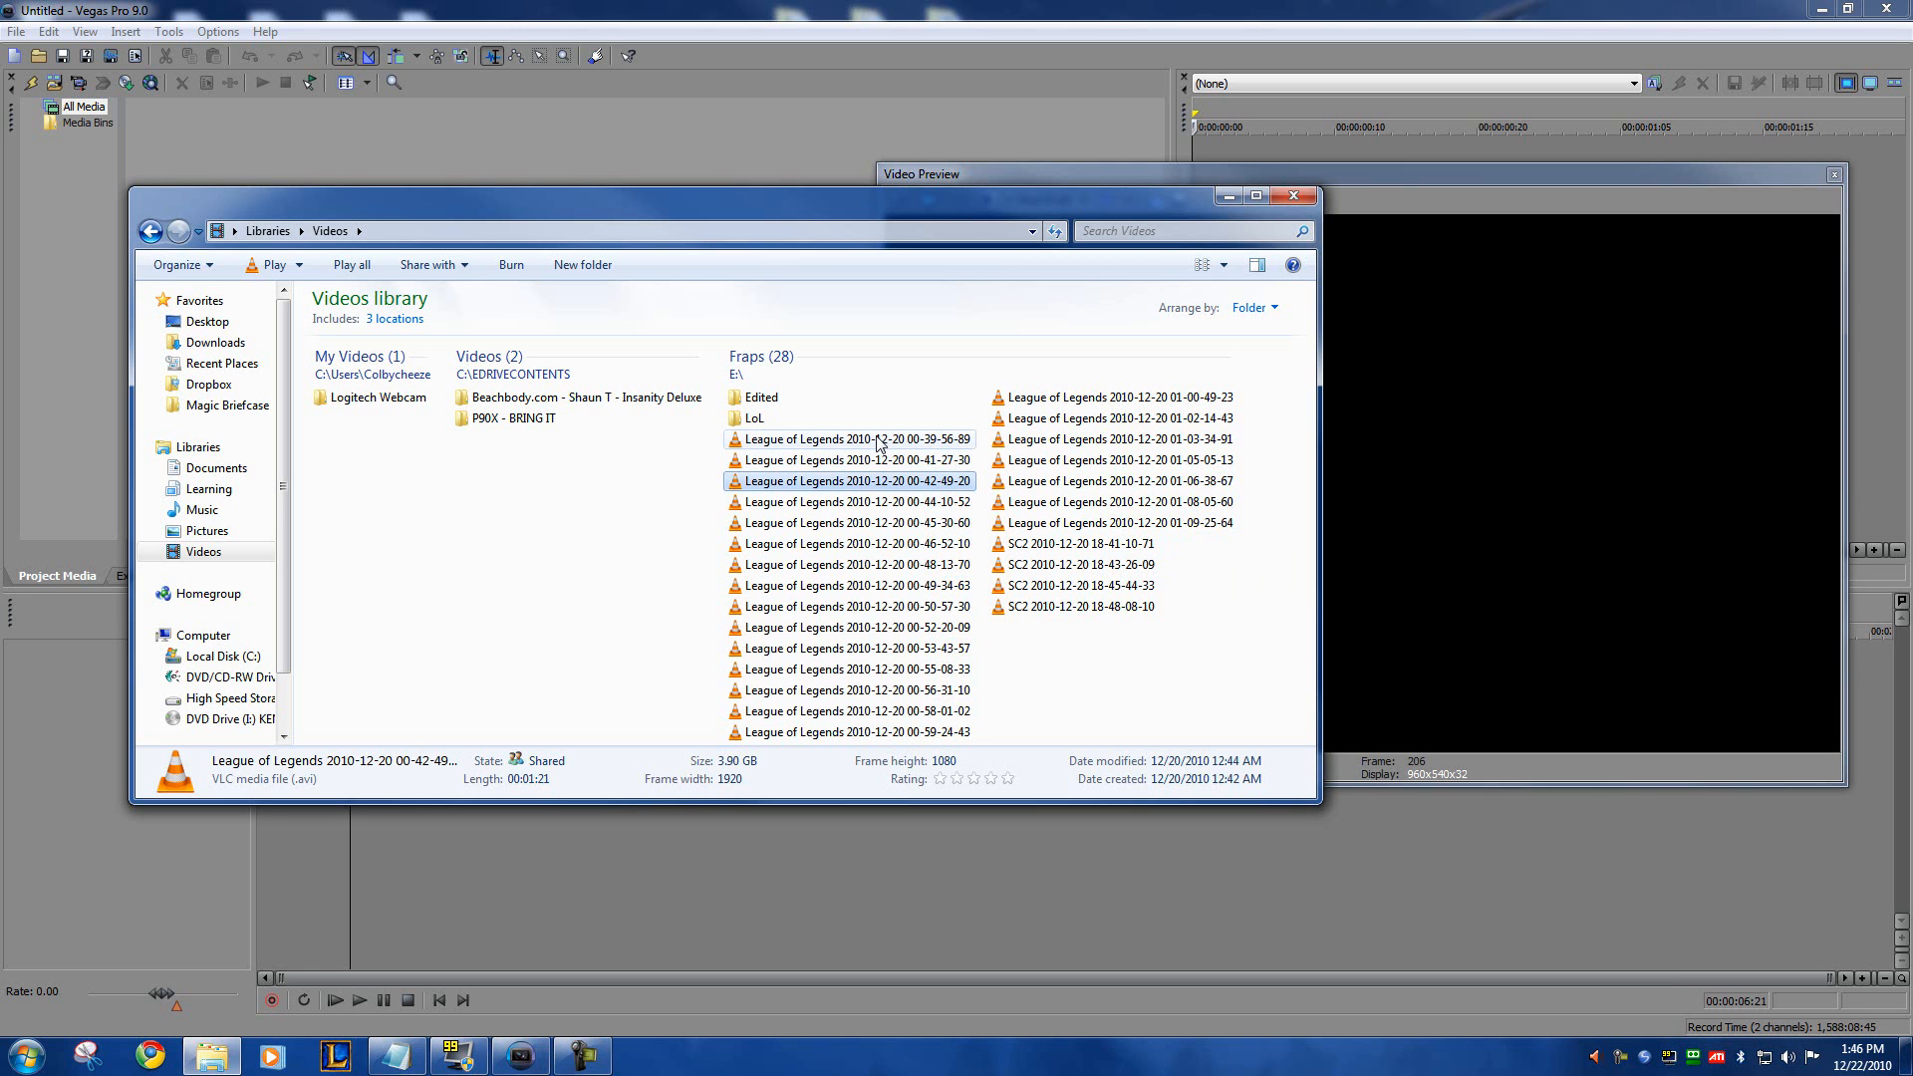
left_click(879, 443)
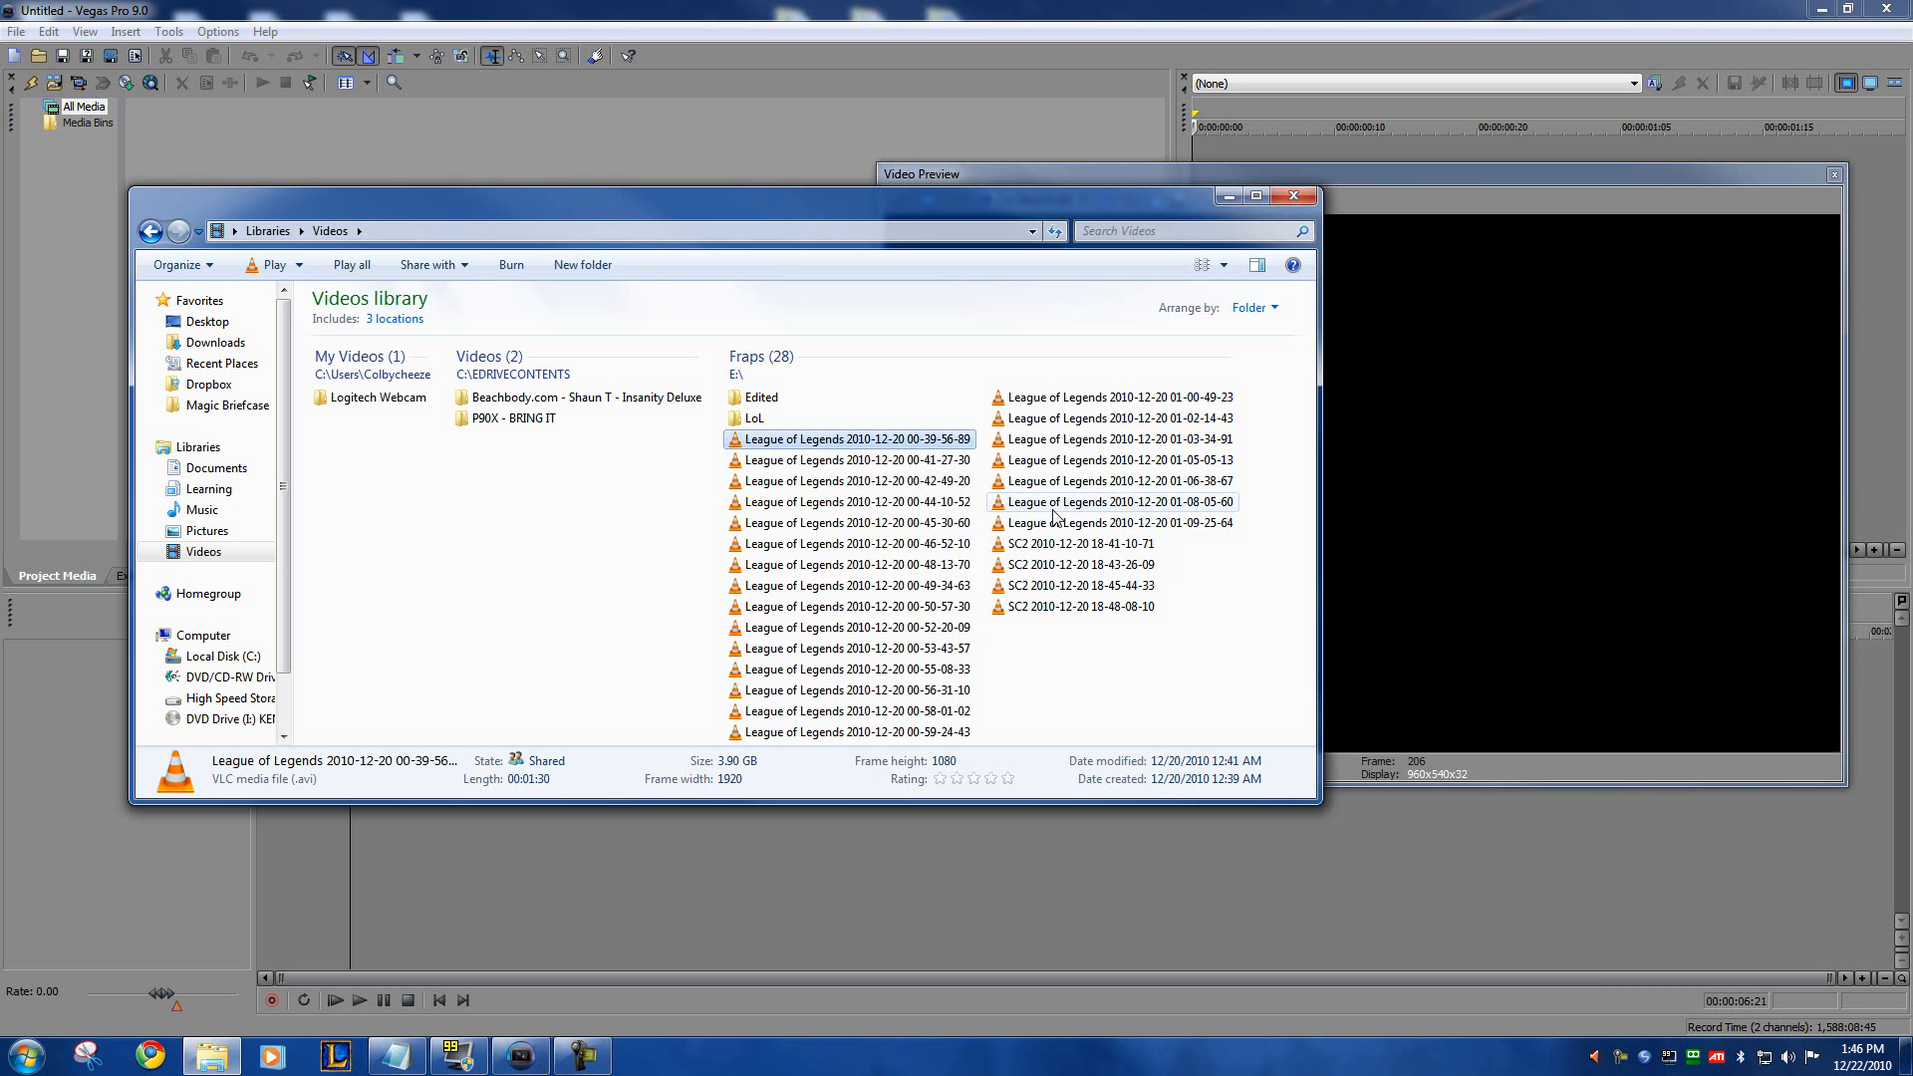
left_click(884, 465)
left_click(855, 444)
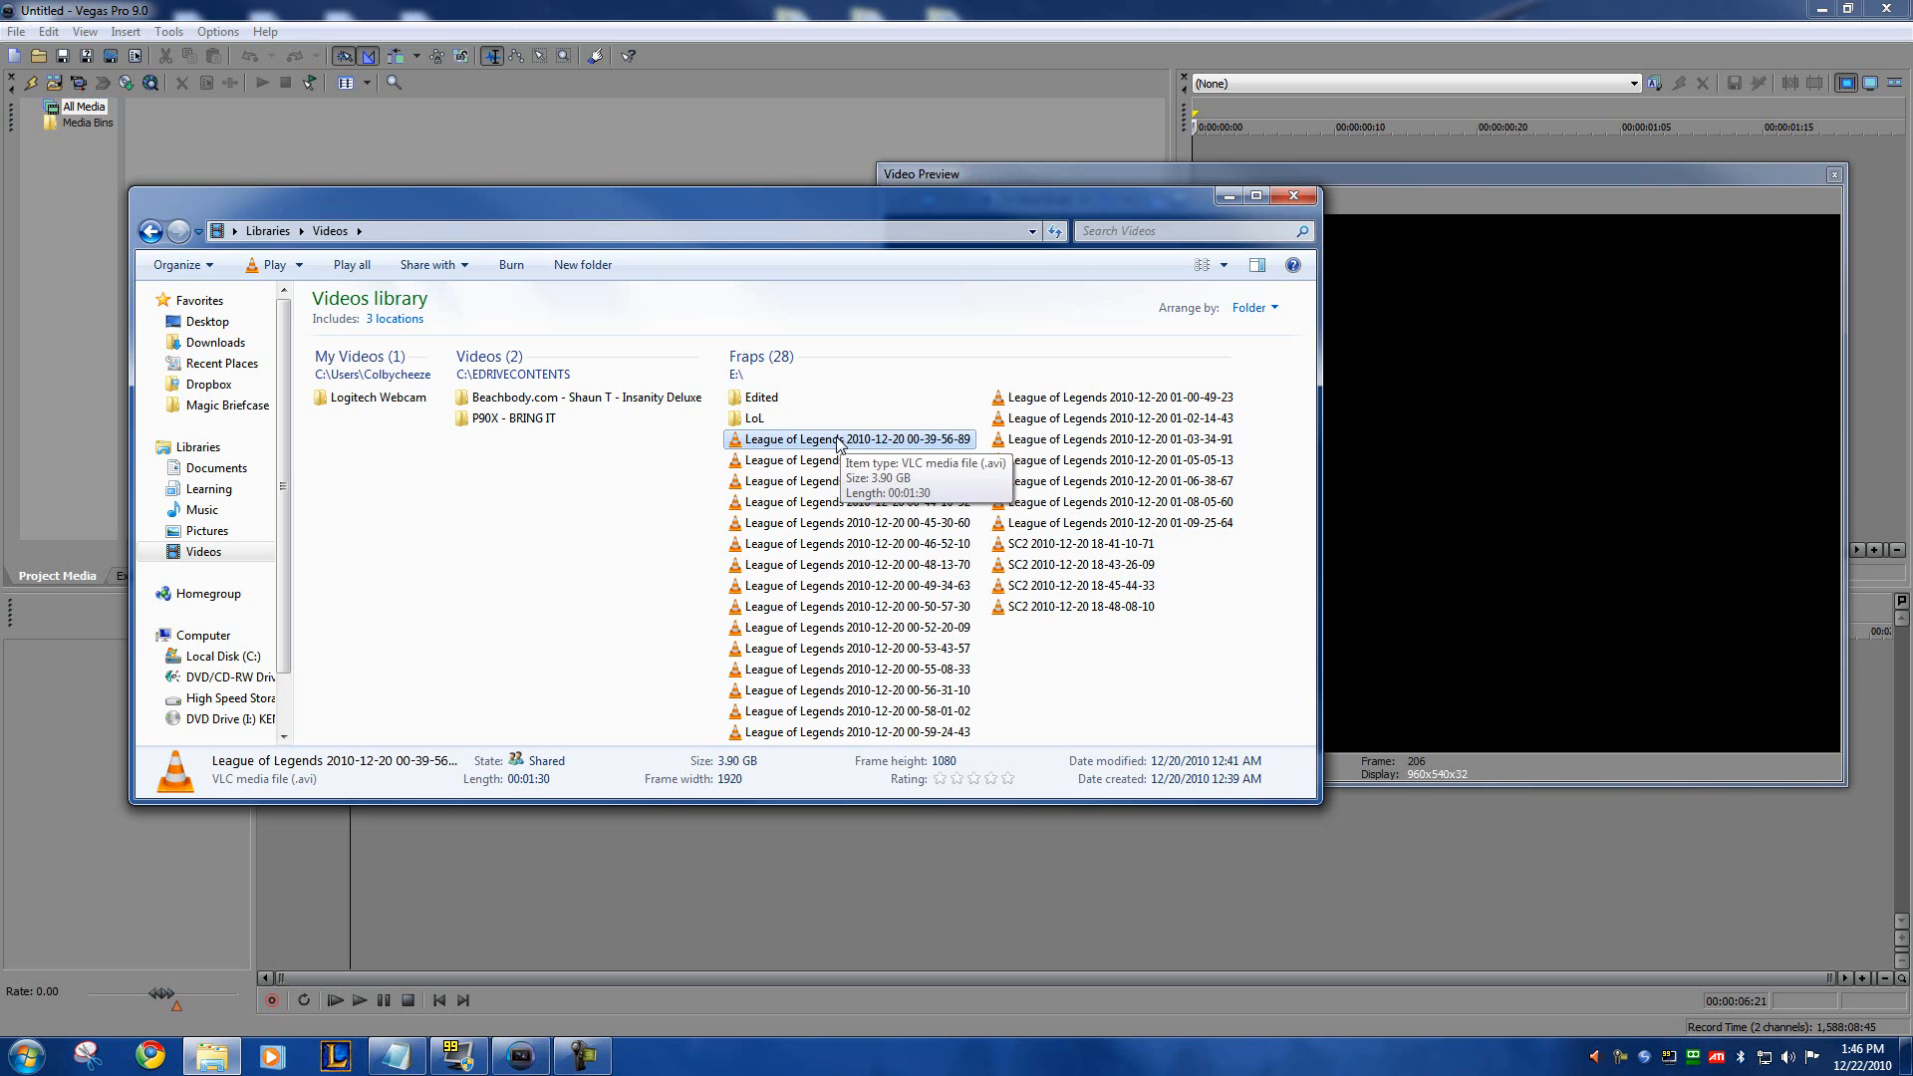
key("Down")
key("Down")
key("Down")
key("Down")
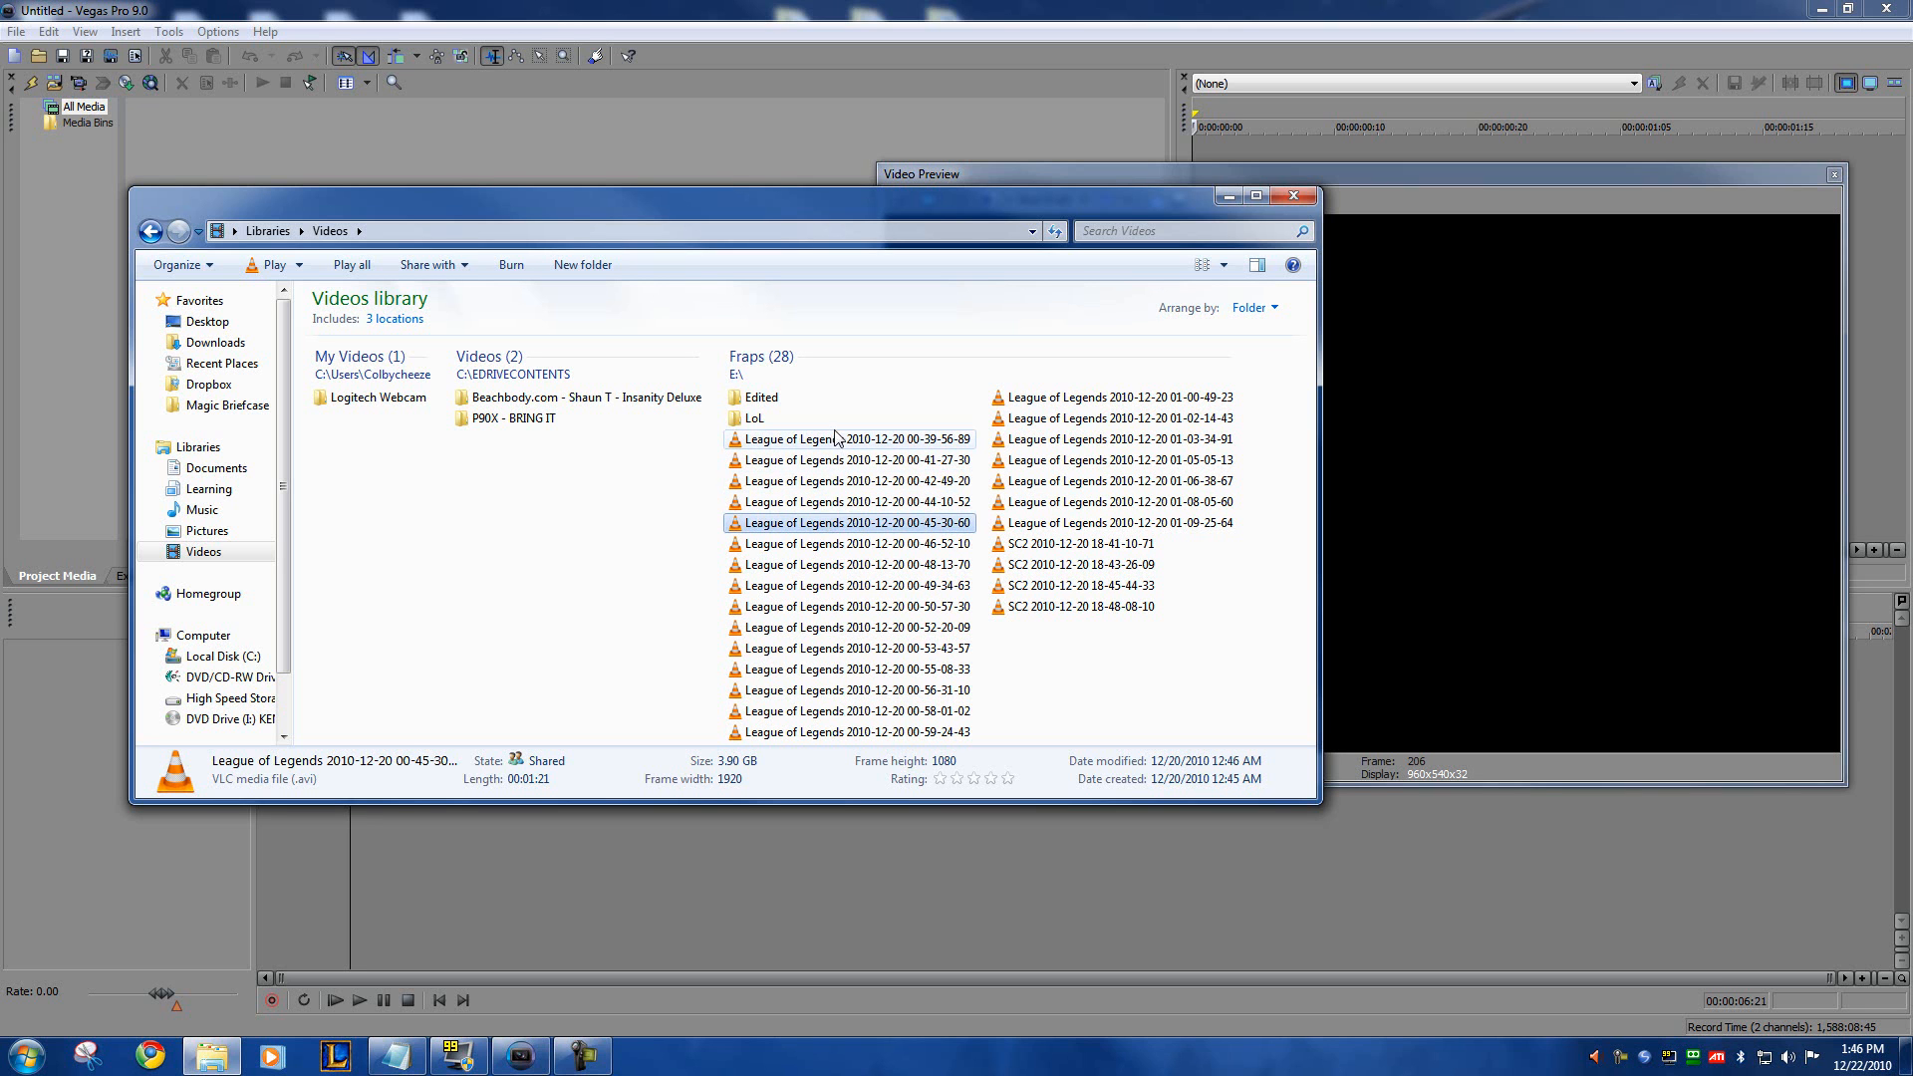
Step: Cut the League of Legends recordings from 00-39-56-89 through 01-09-25-64 and open the LoL folder
left_click(836, 438)
left_click(1071, 520, "shift")
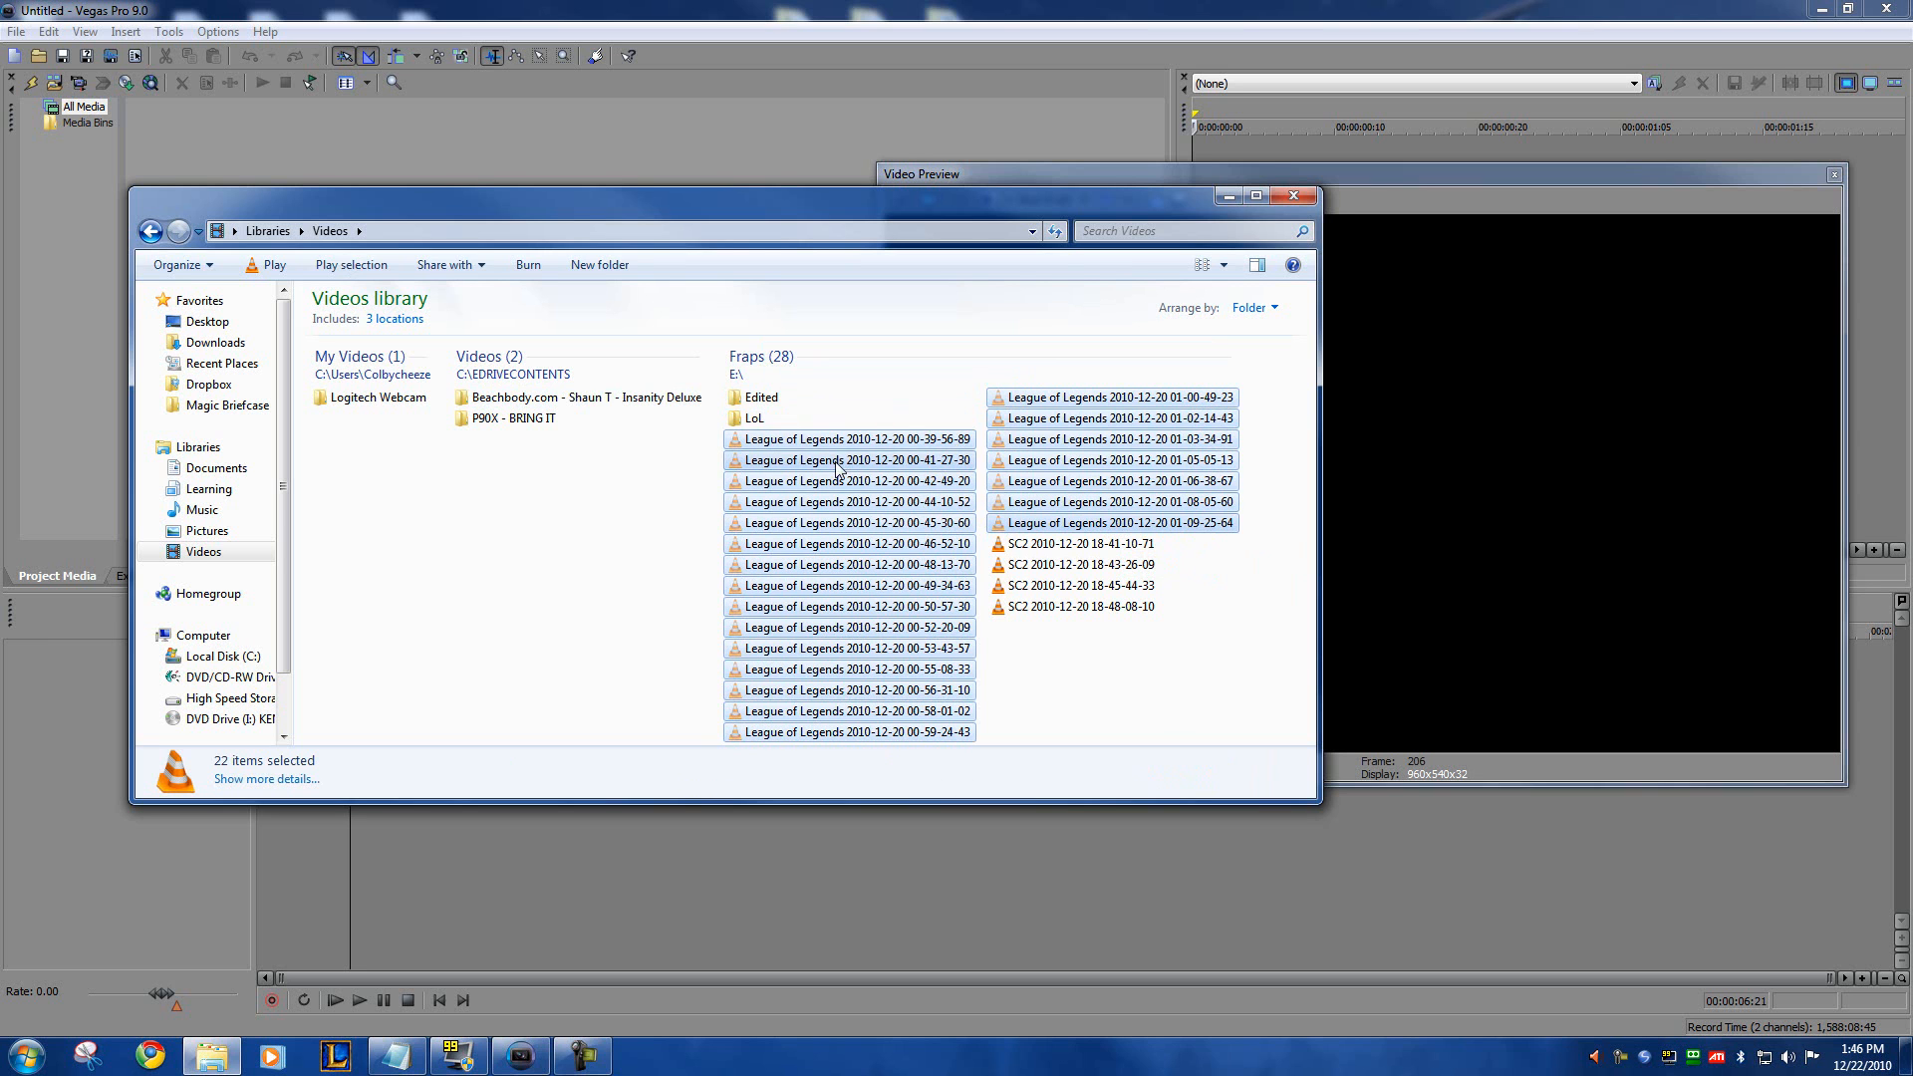
left_click(754, 421)
double_click(739, 420)
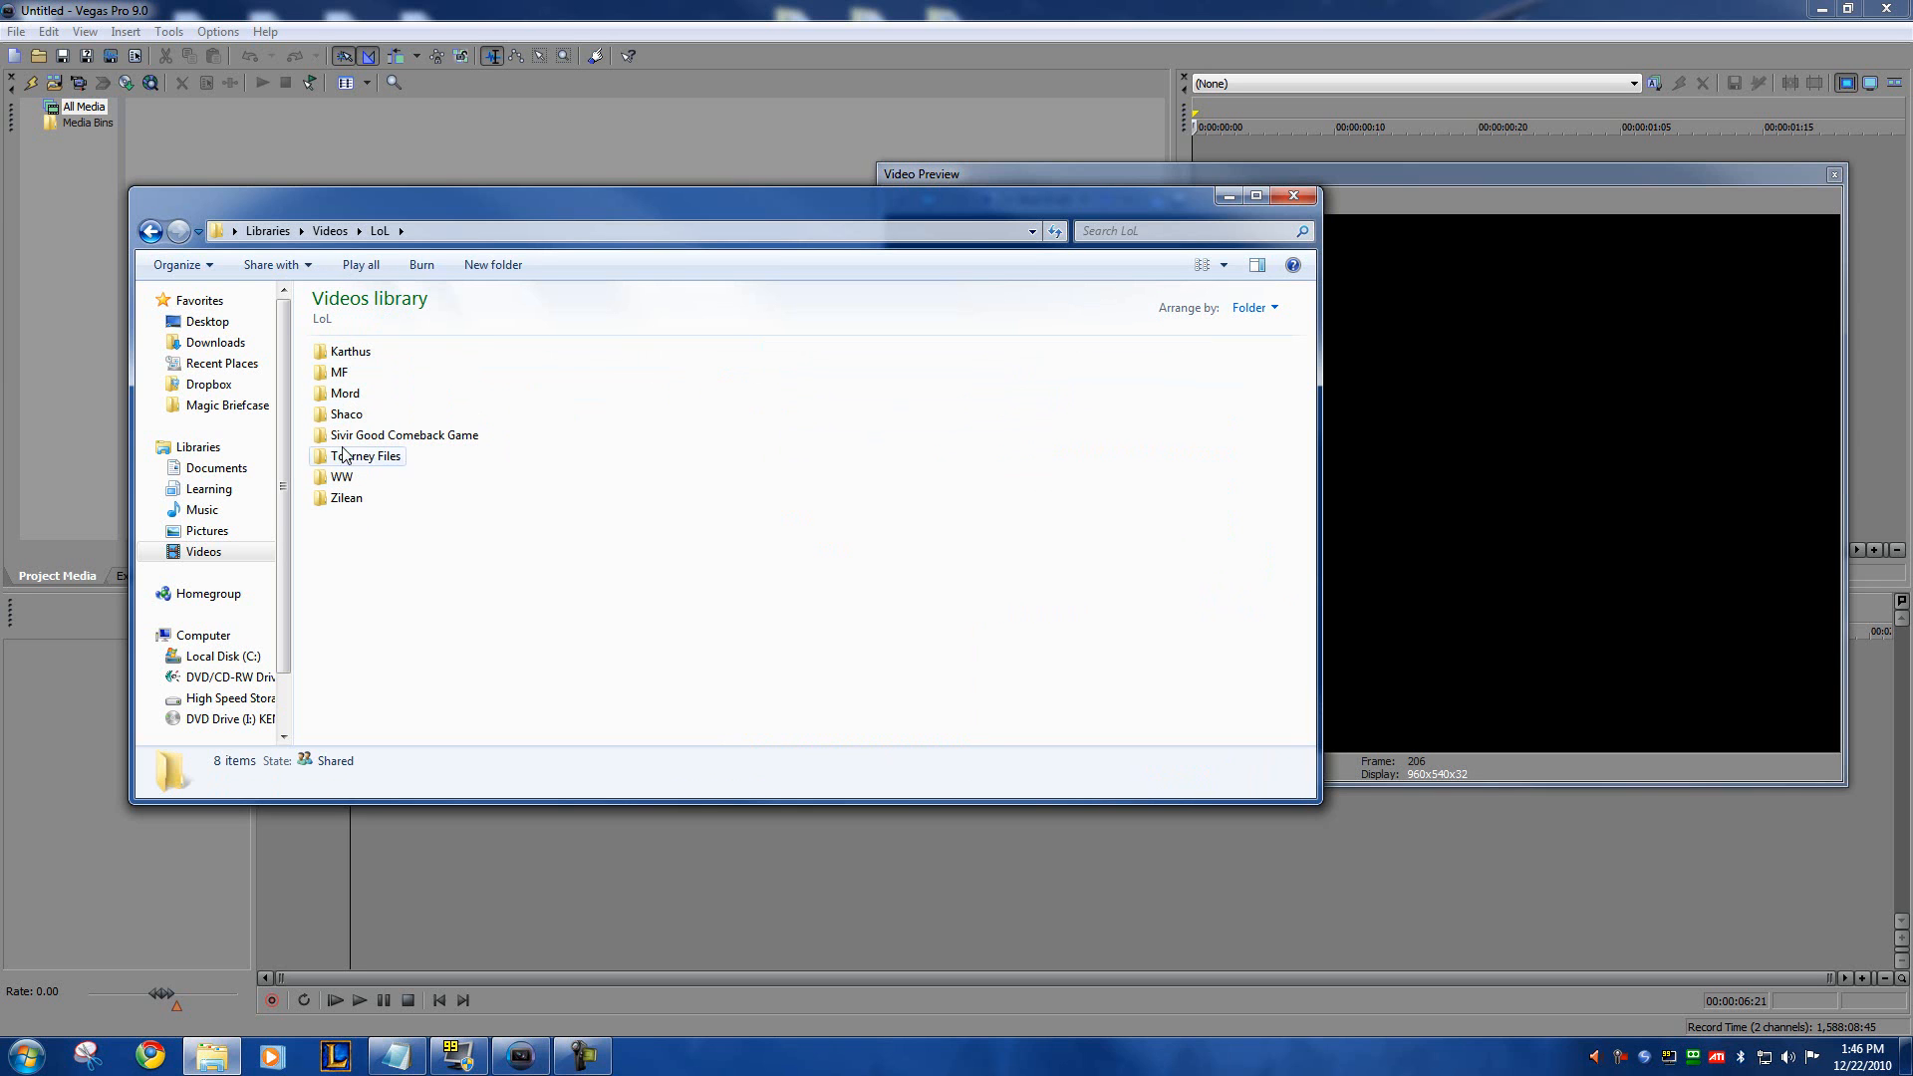
Step: Create a folder named Pirate inside the LoL folder and open it
right_click(370, 567)
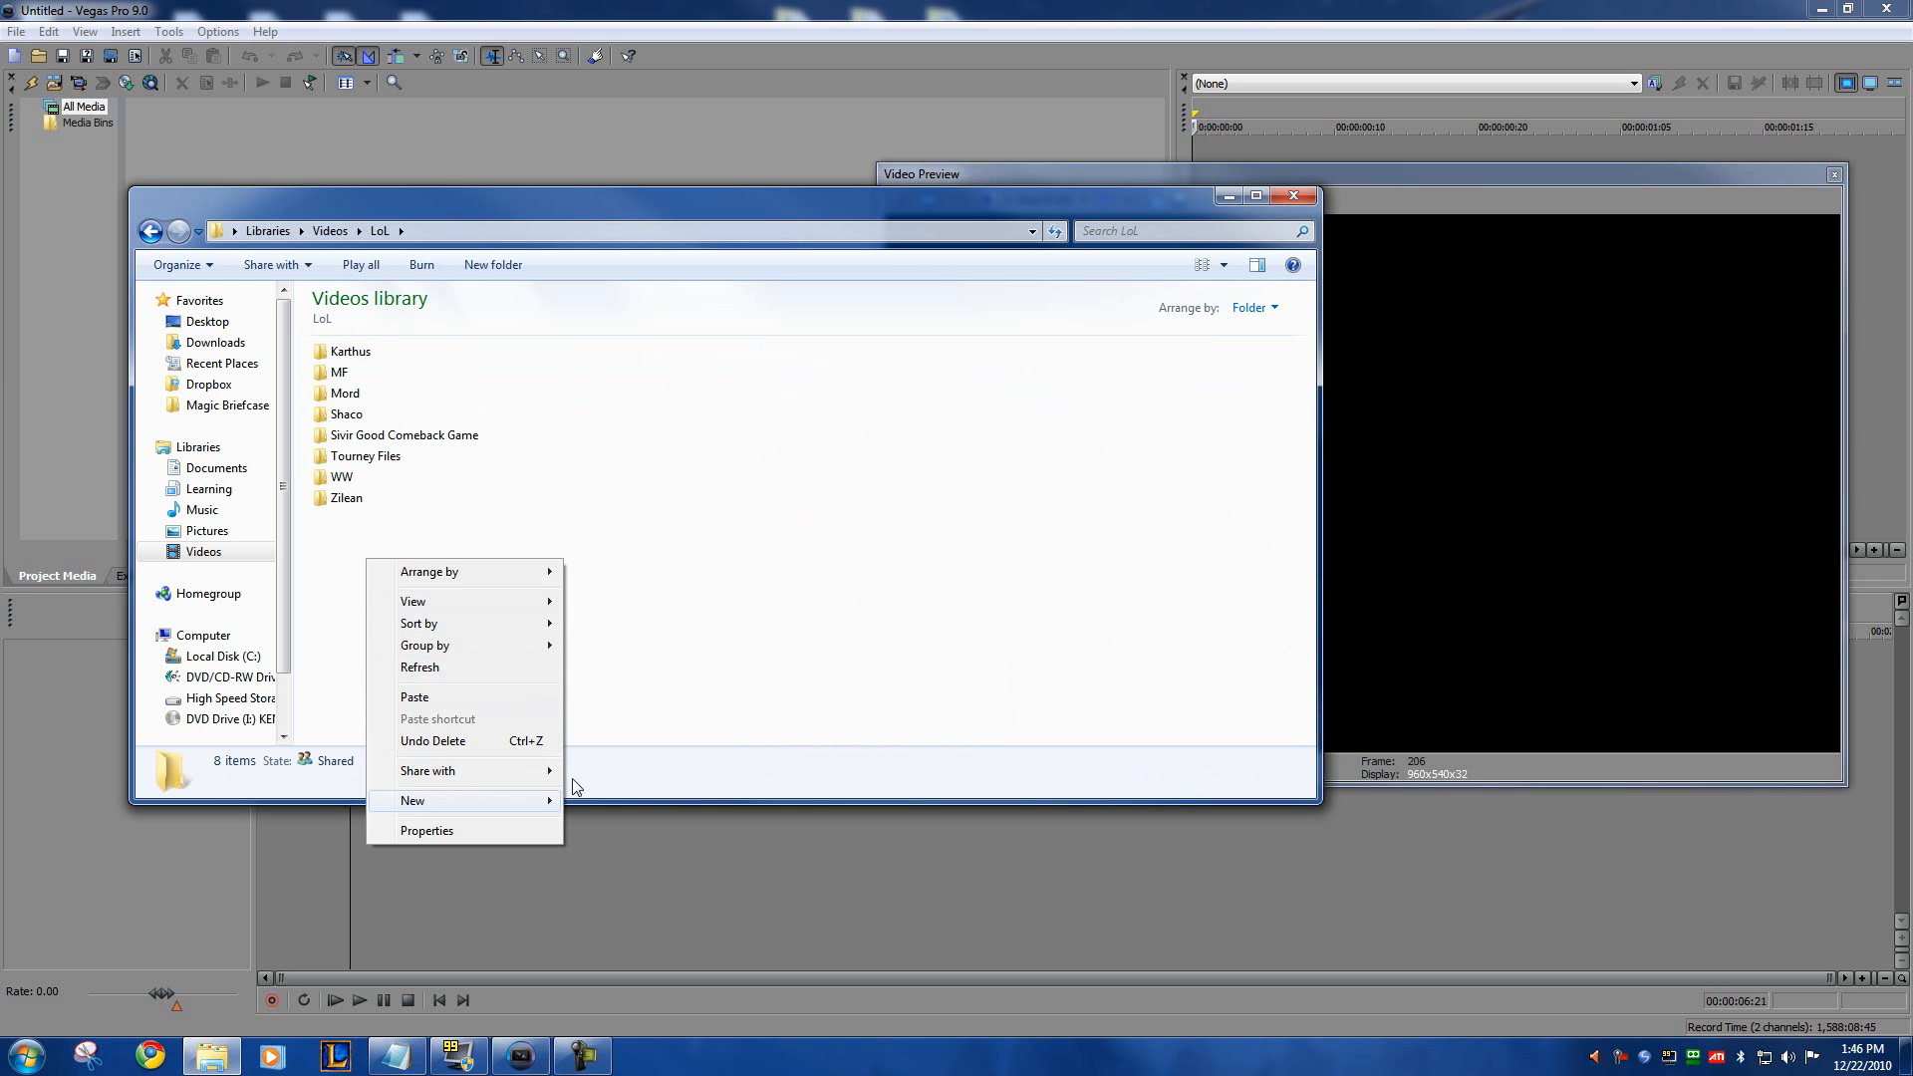
mouse_move(463, 804)
left_click(638, 490)
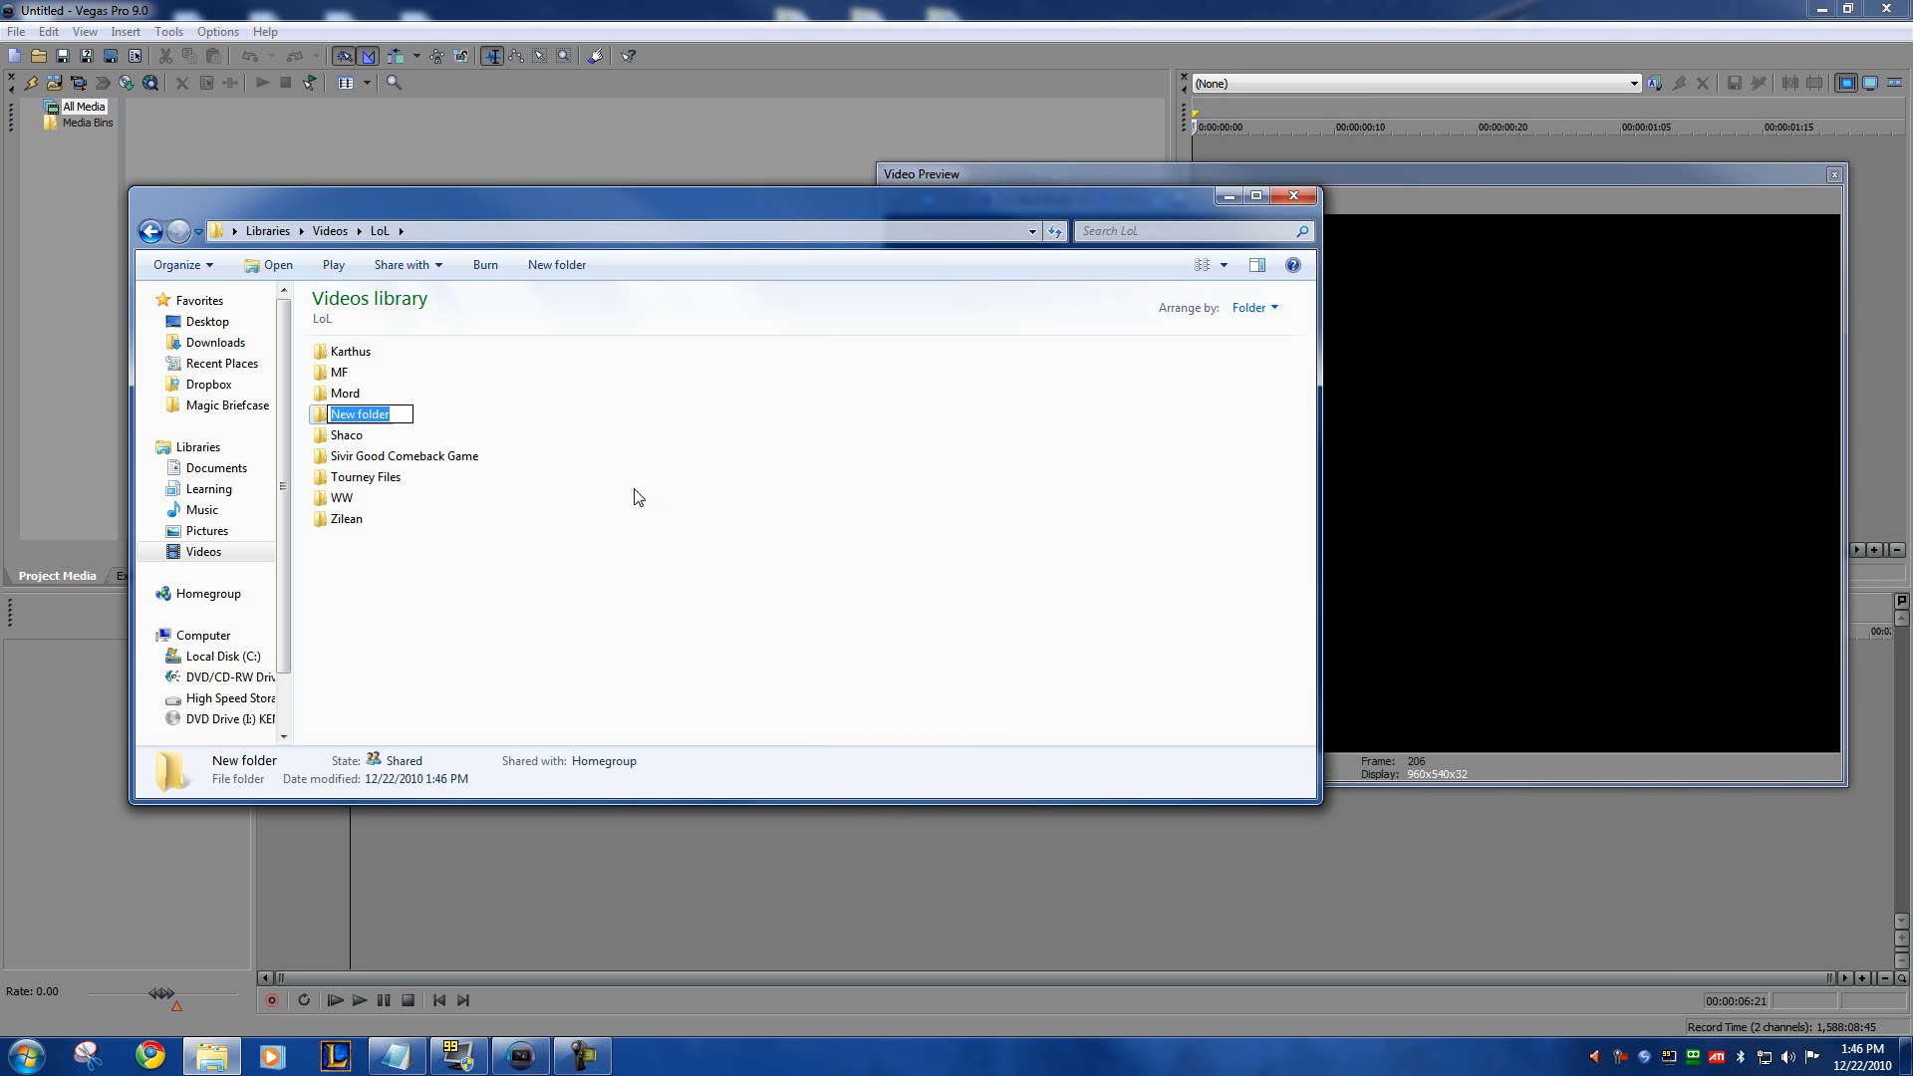
type("Pirate")
key("Return")
key("Return")
Step: Create a subfolder named G1 inside the Pirate folder and open it
right_click(592, 490)
mouse_move(732, 729)
left_click(812, 727)
type("G1")
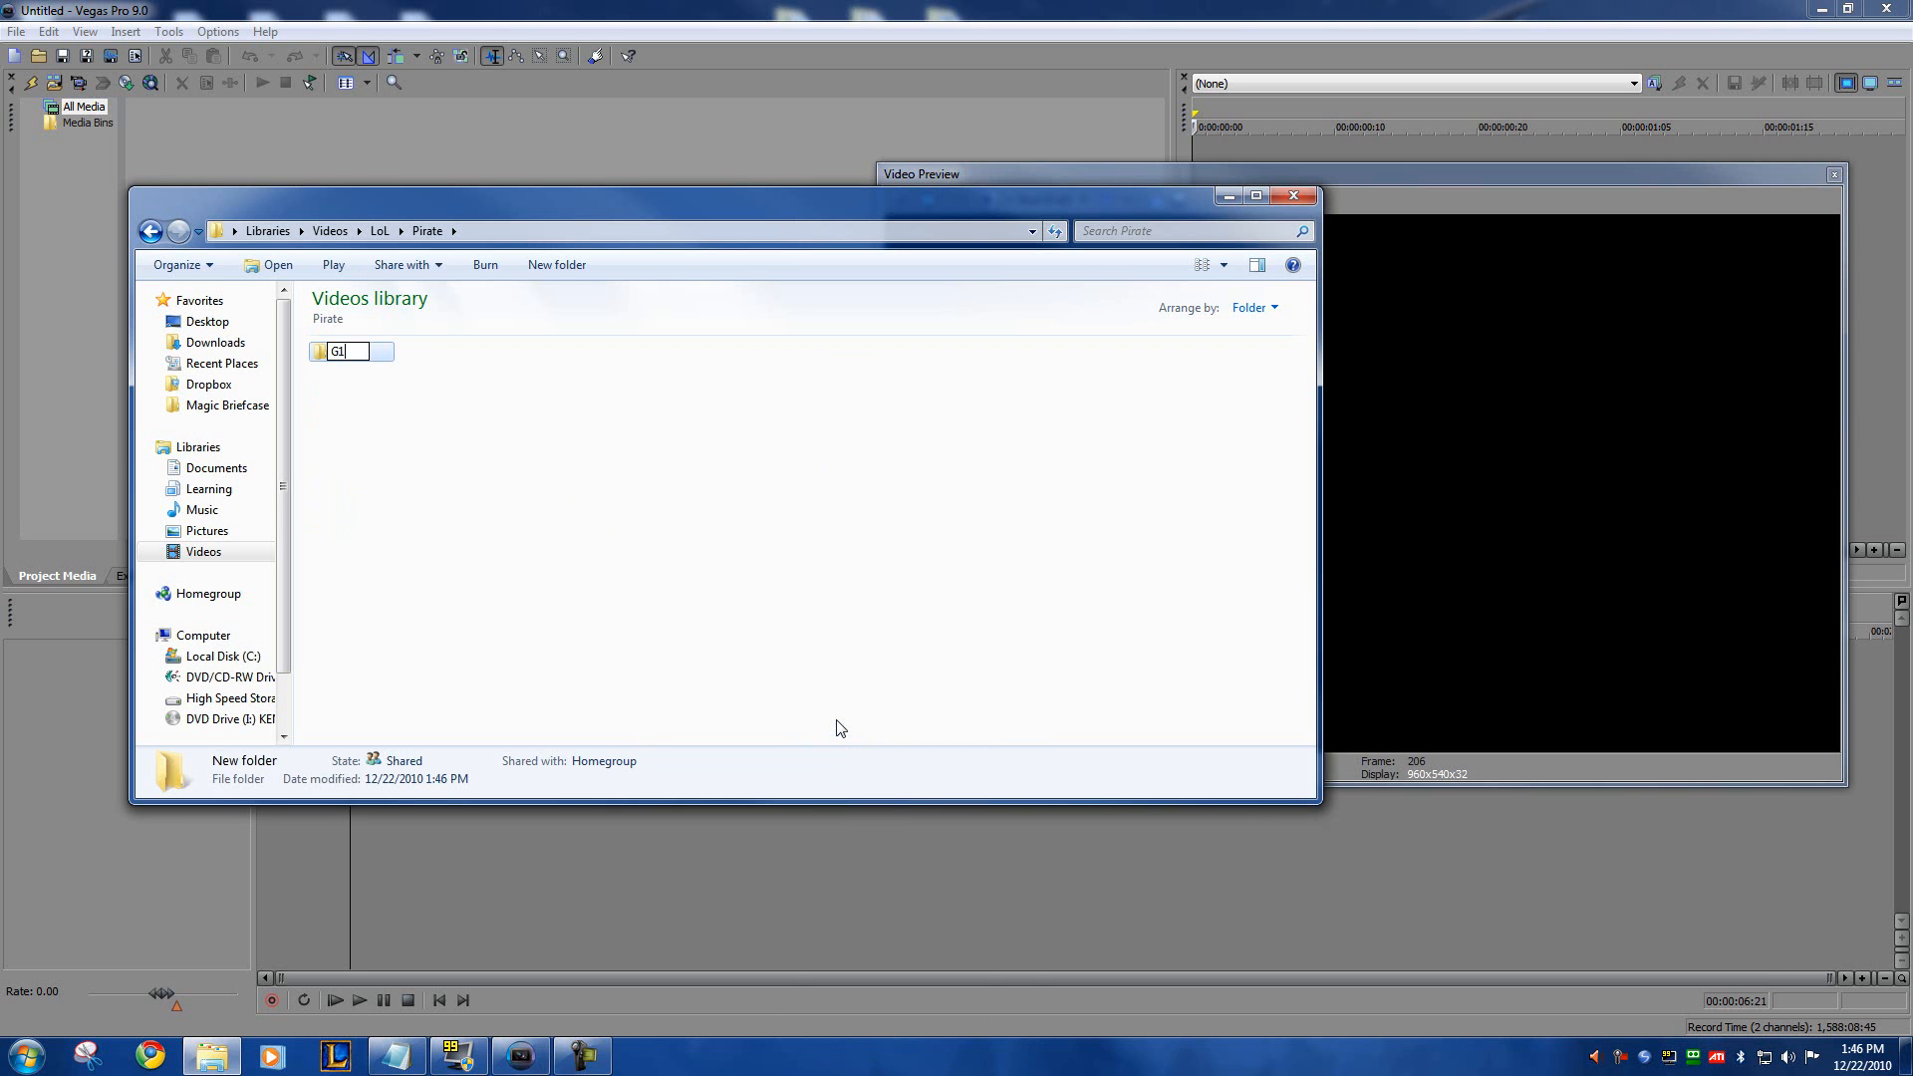
key("Return")
key("Return")
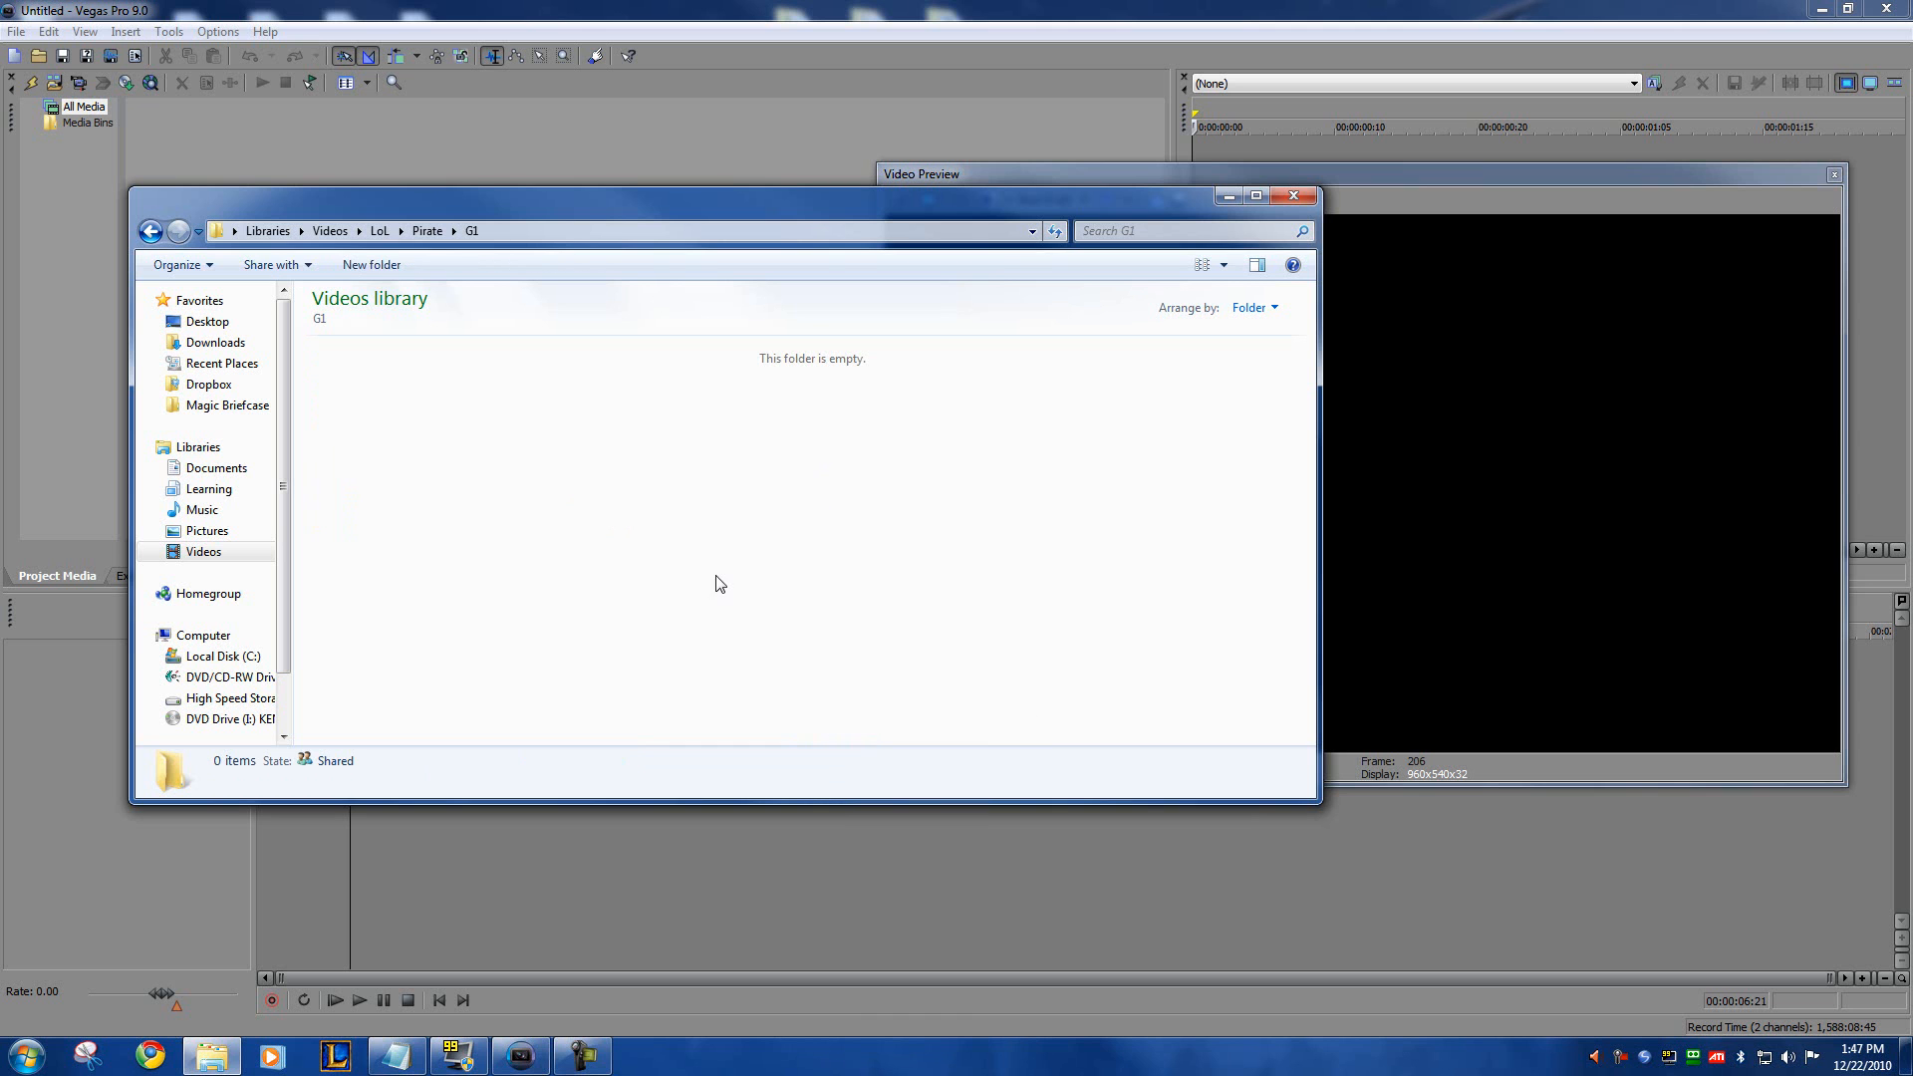
Step: Paste the cut recordings into the G1 folder and go back up to the LoL folder
key("ctrl+v")
left_click(619, 628)
left_click(428, 231)
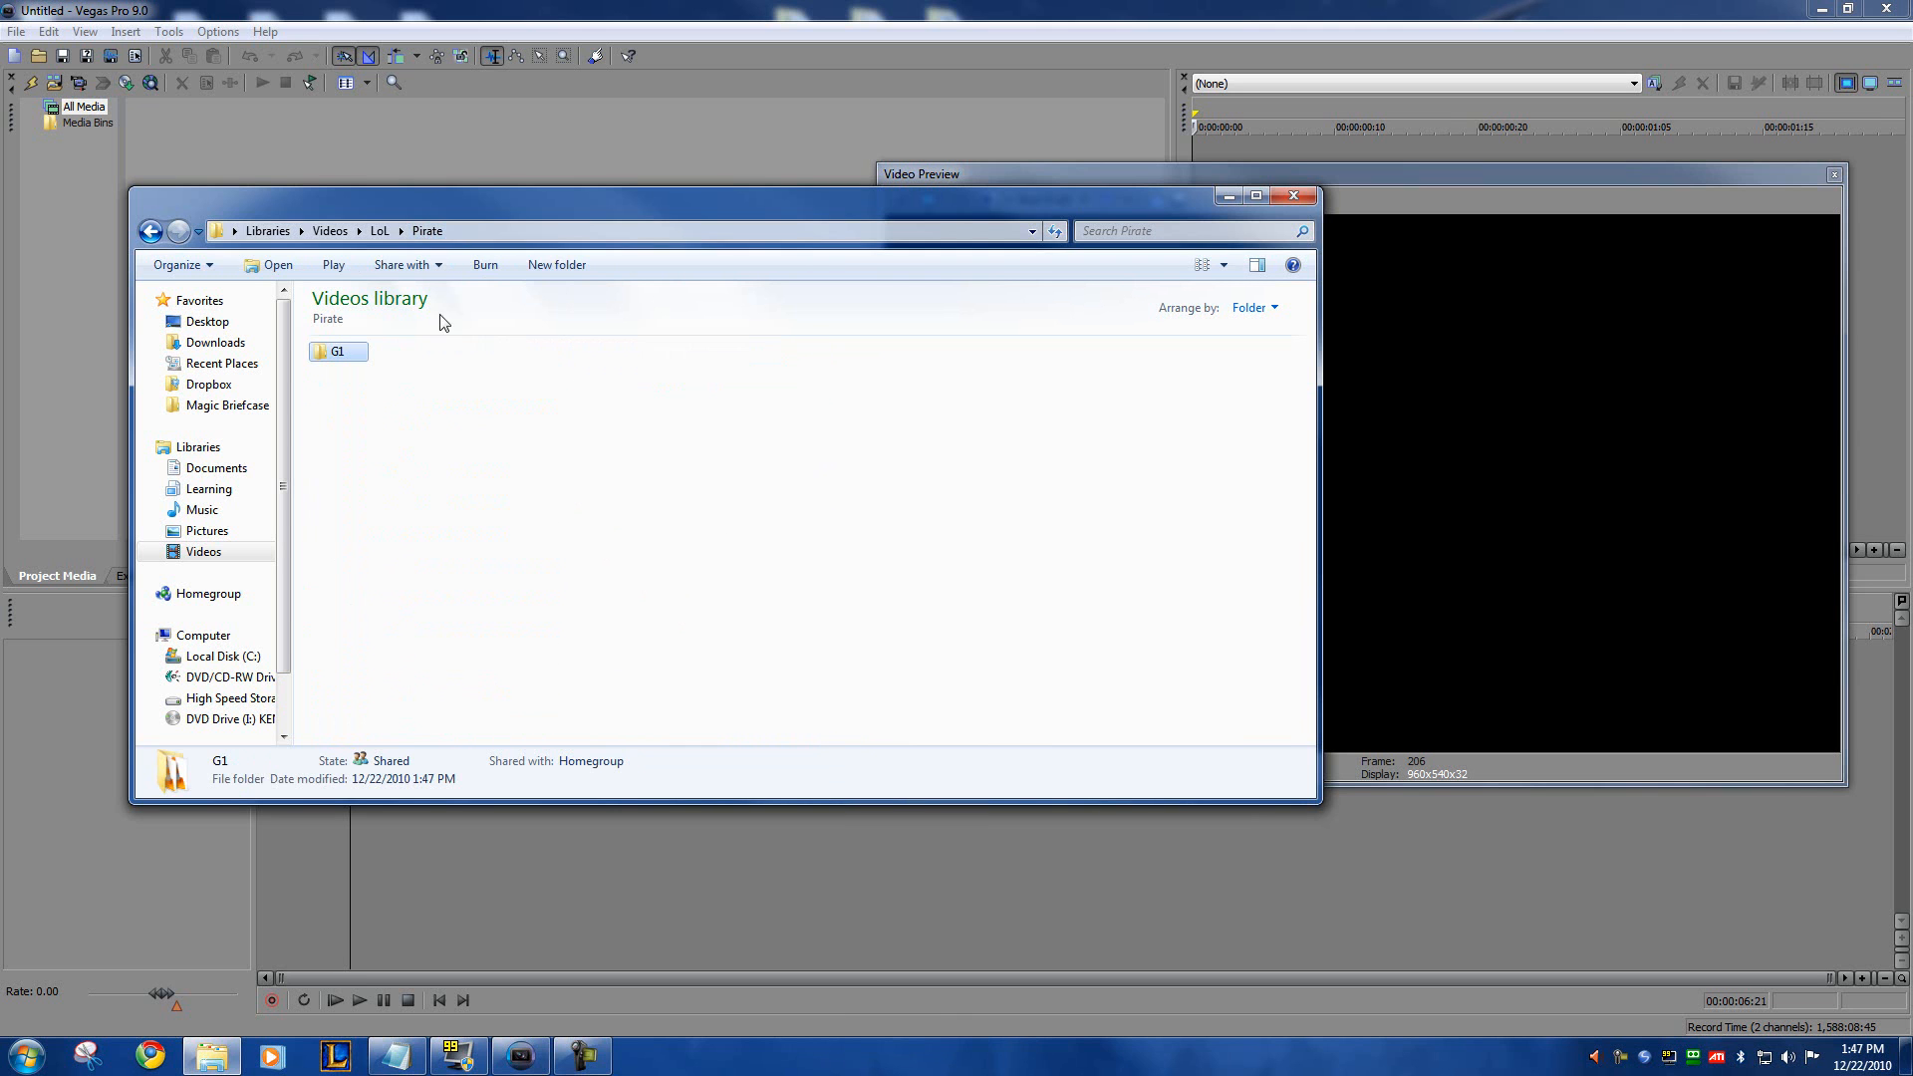
left_click(387, 231)
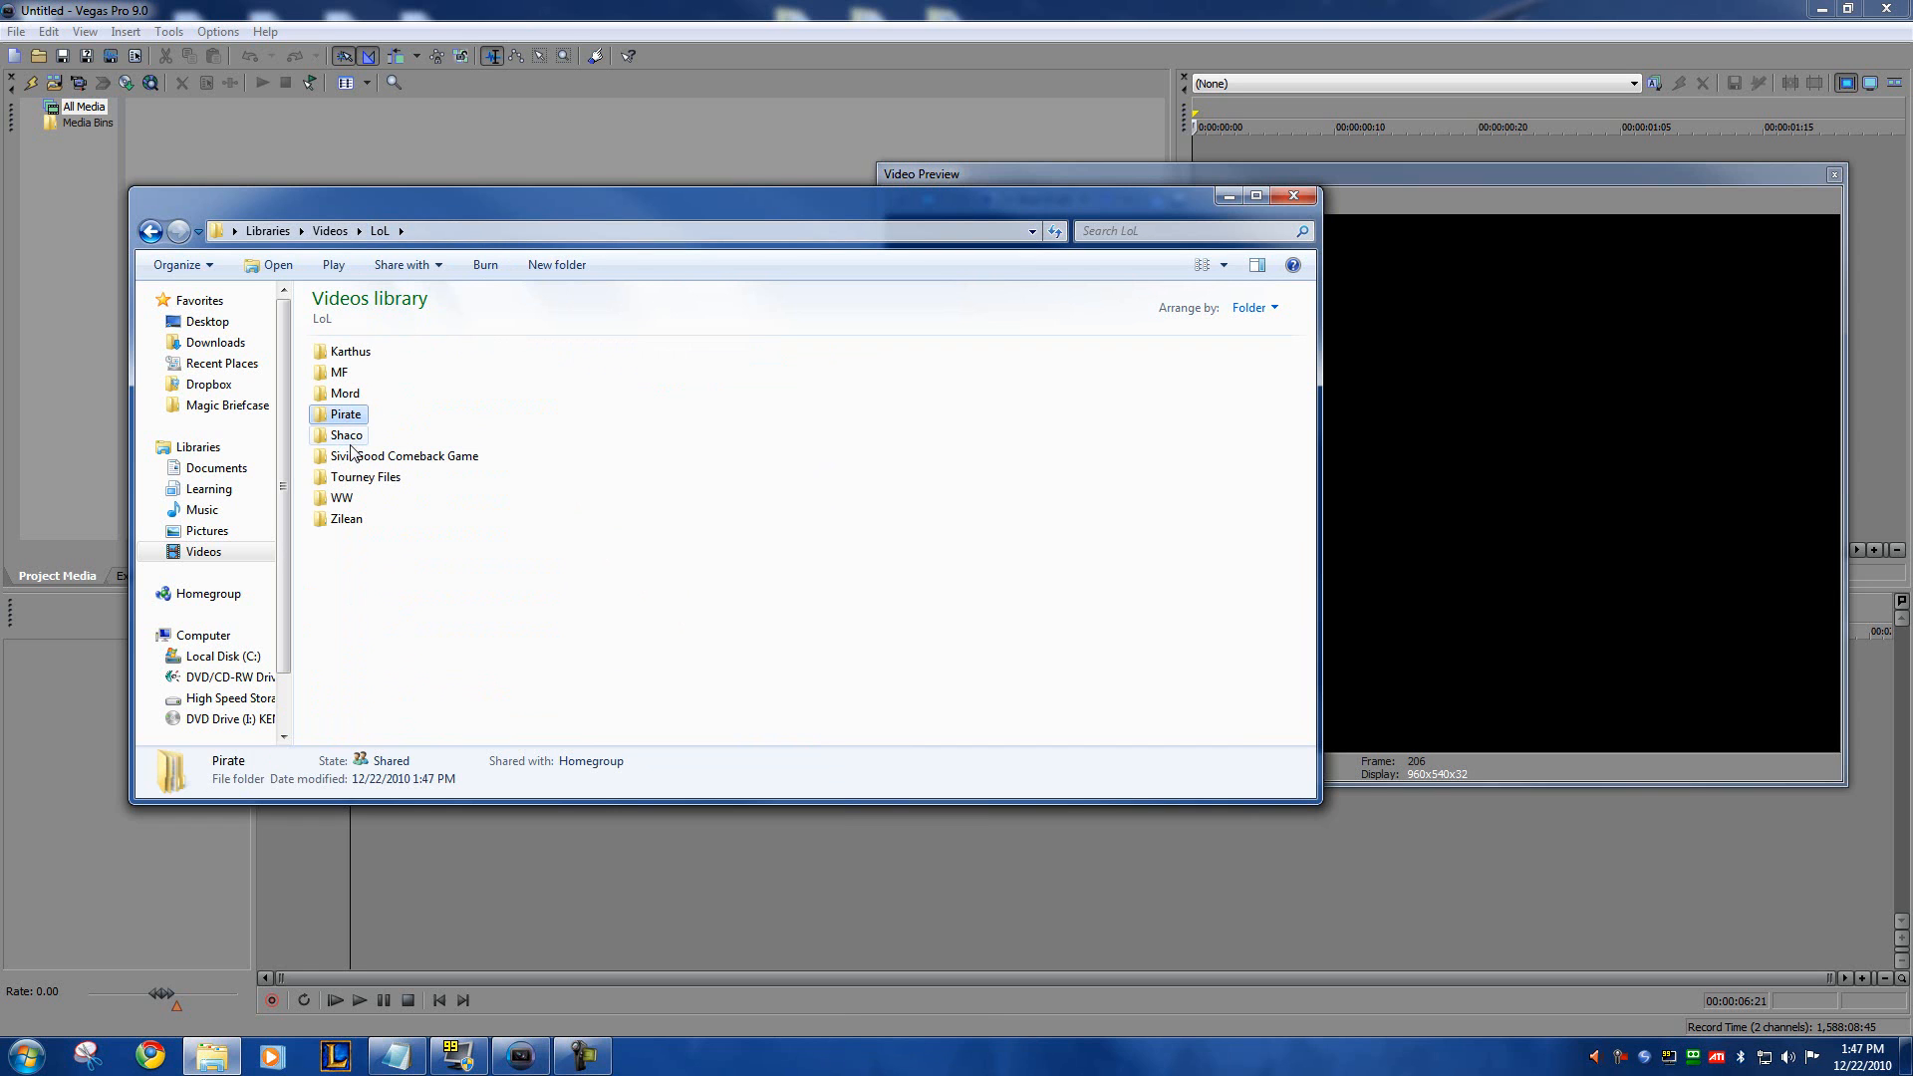
Step: Look over the game folders inside the LoL folder, from Karthus to Tourney Files
left_click(356, 439)
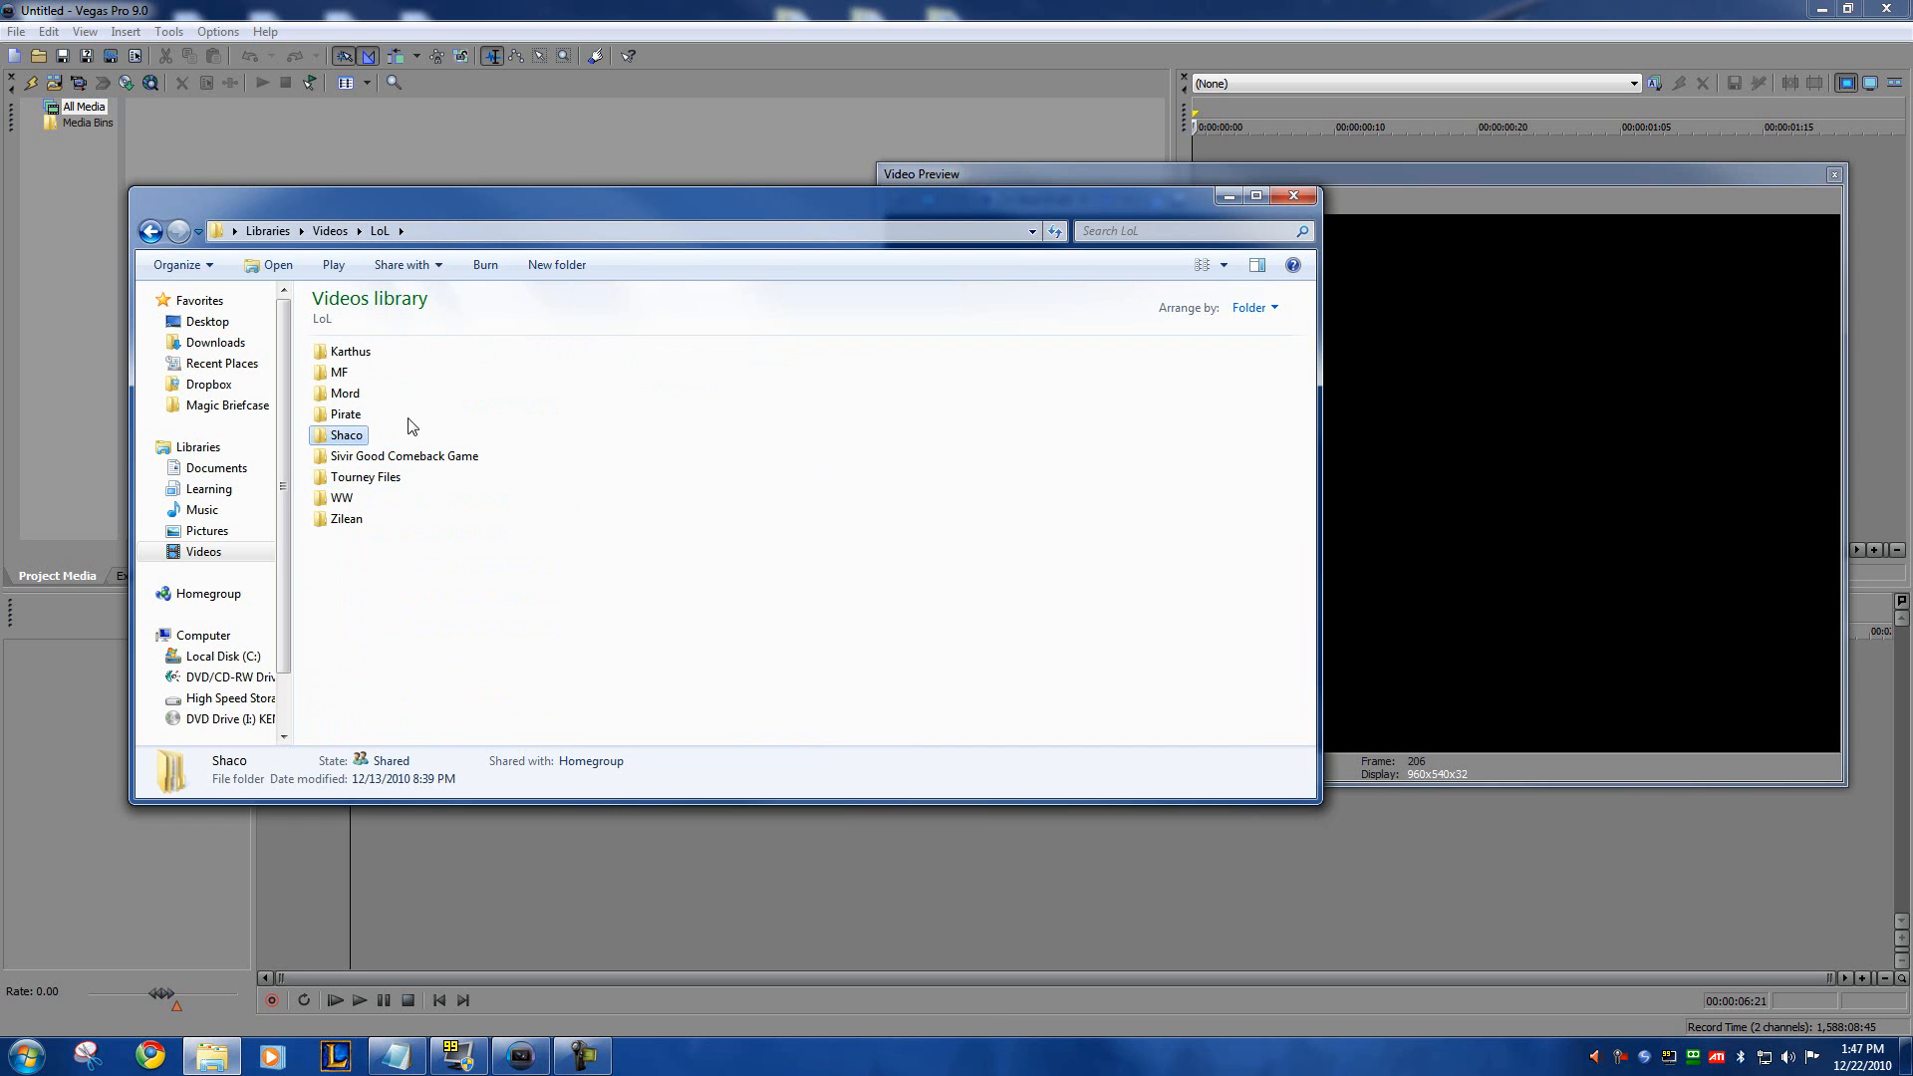
left_click(356, 476)
left_click(339, 456)
left_click(349, 438)
left_click(448, 507)
left_click(366, 430)
left_click(429, 451)
left_click(351, 393)
left_click(358, 354)
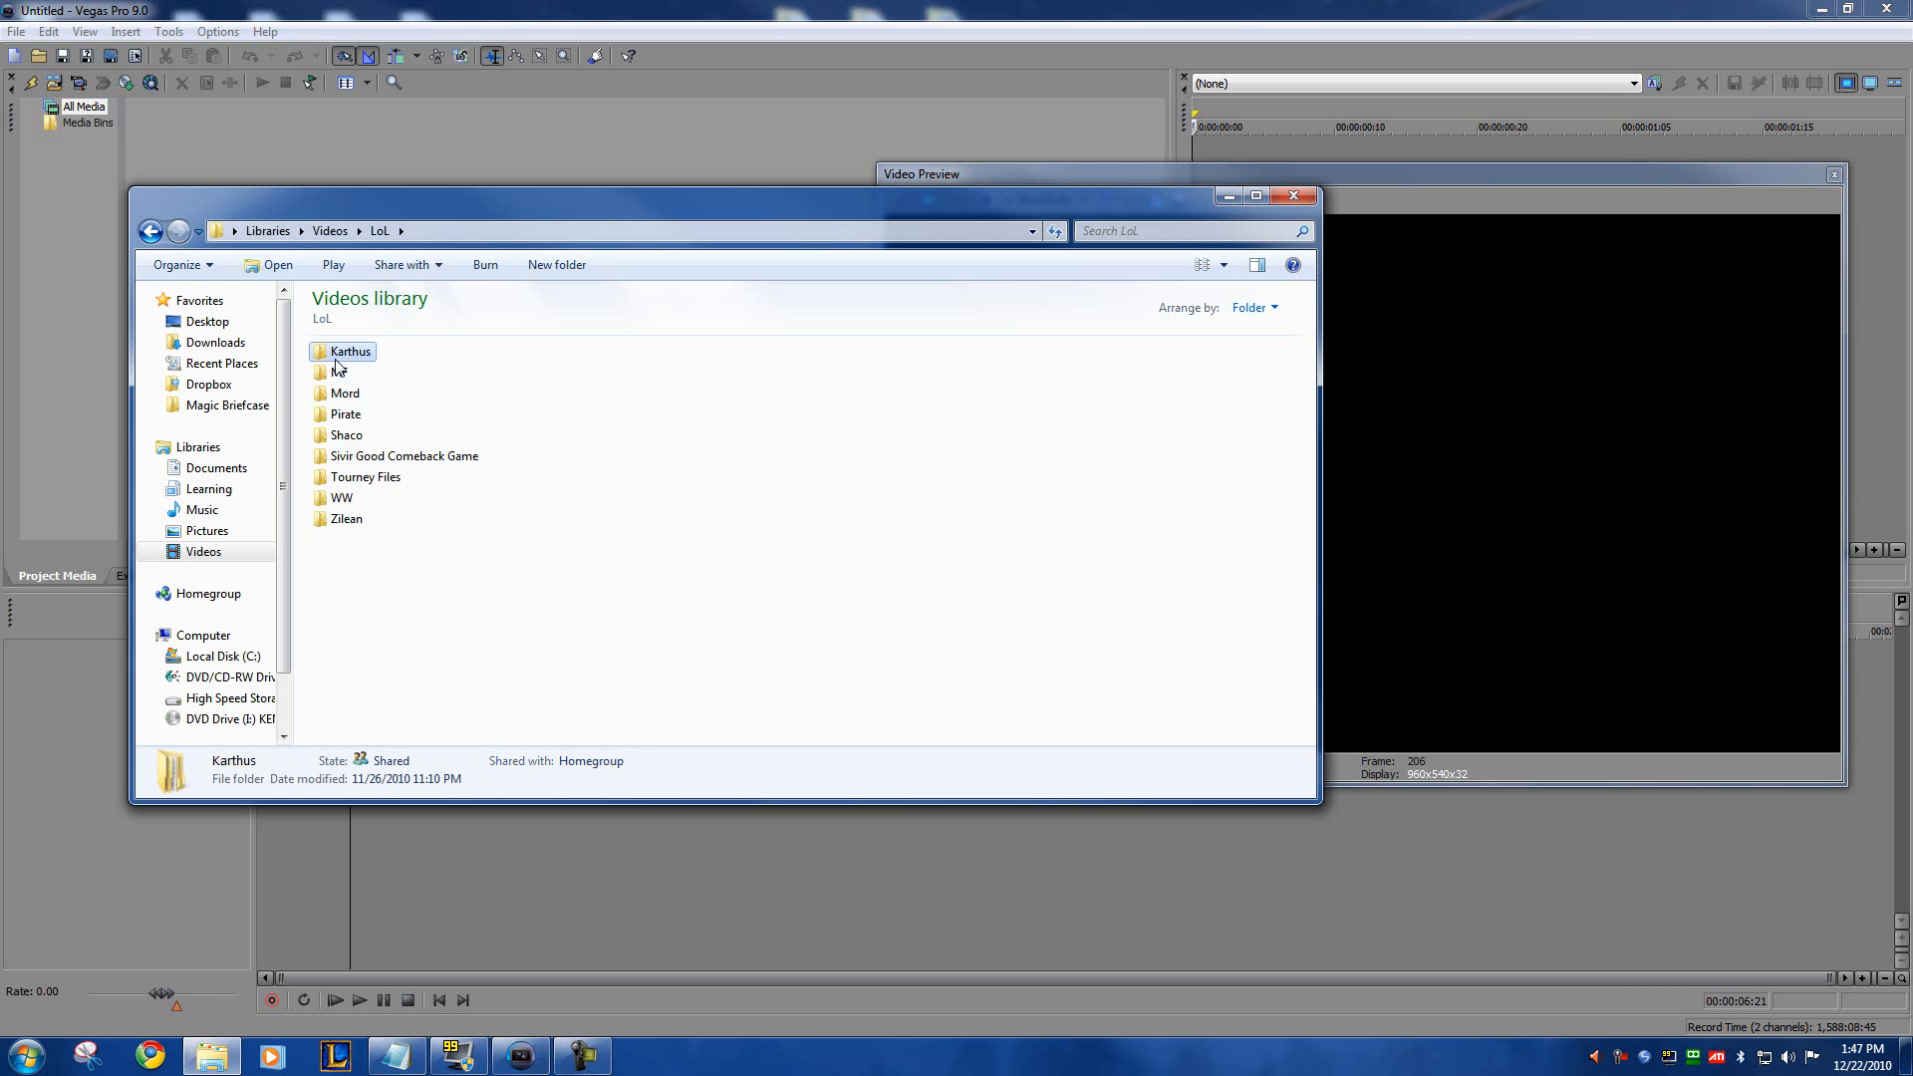
left_click(369, 370)
left_click(354, 392)
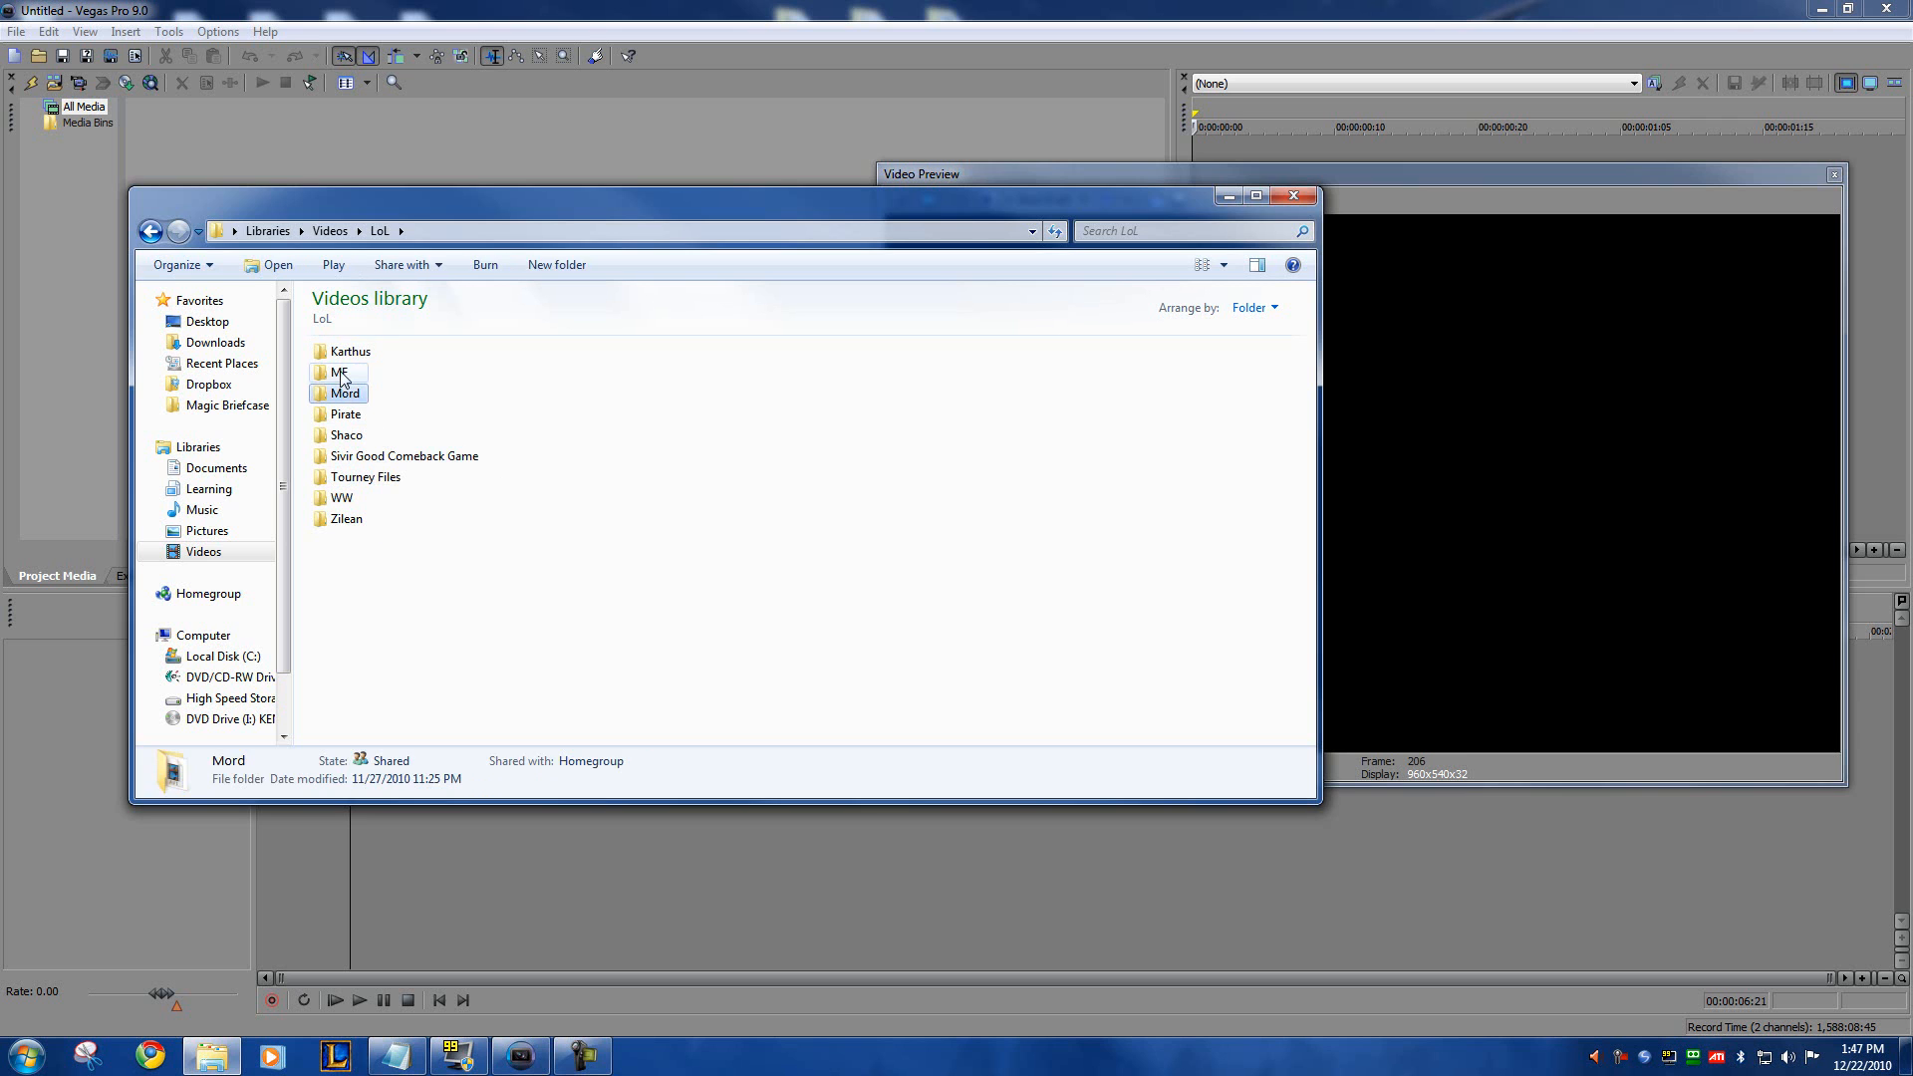
left_click_drag(444, 204, 585, 184)
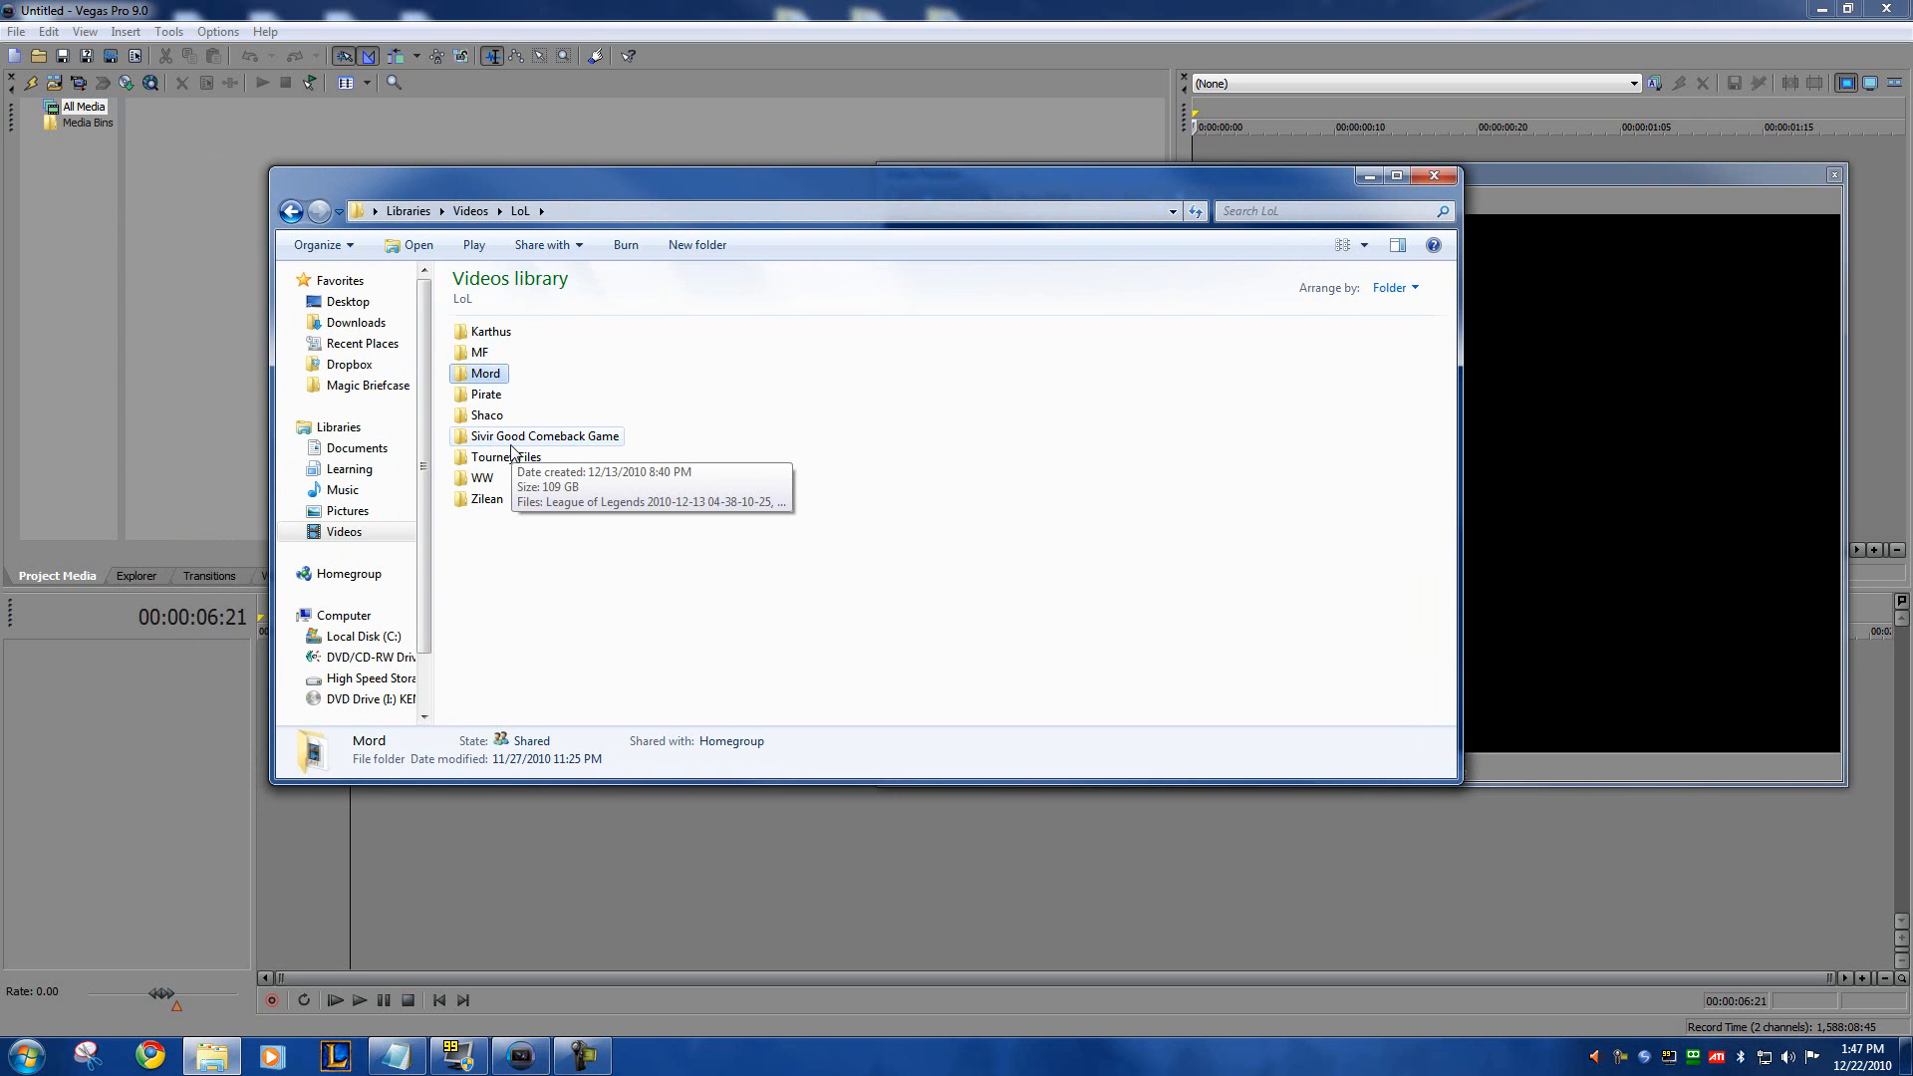
key("Down")
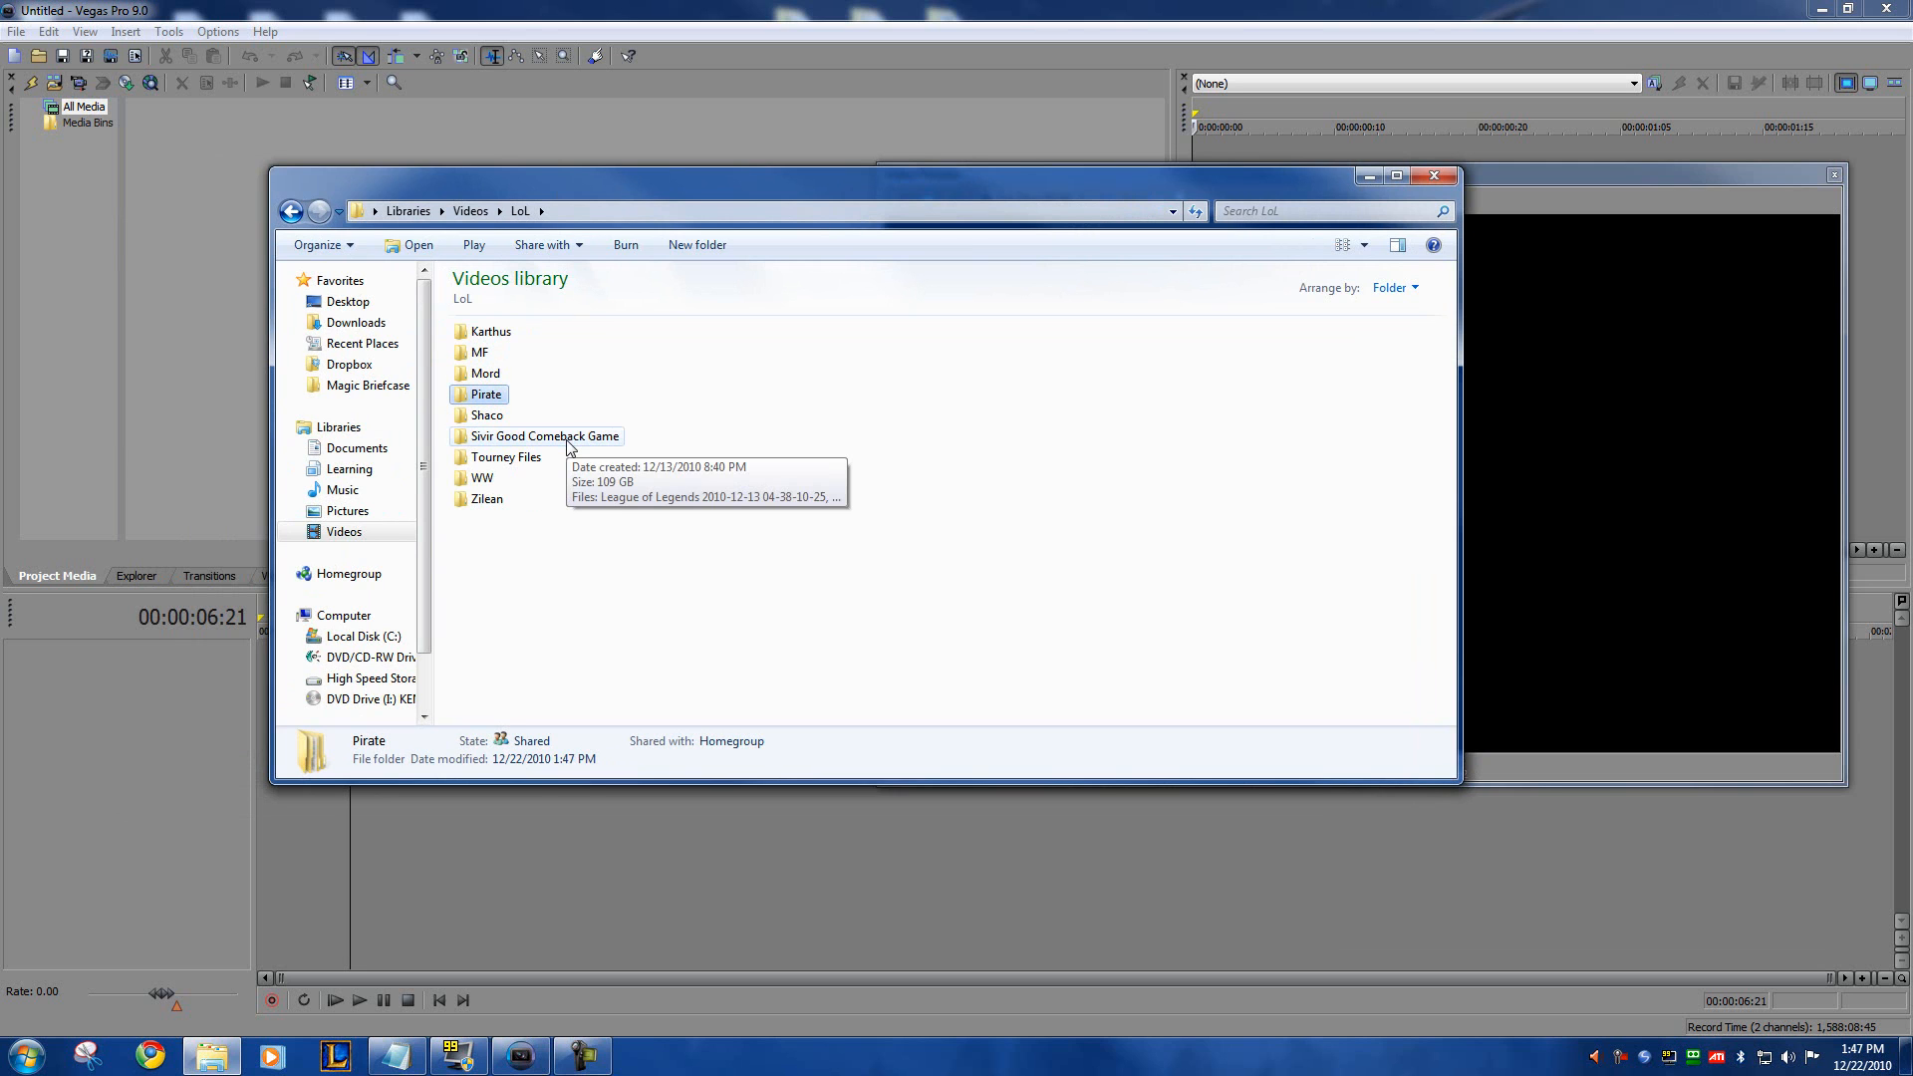
key("Up")
key("Up")
left_click(490, 333)
left_click(484, 357)
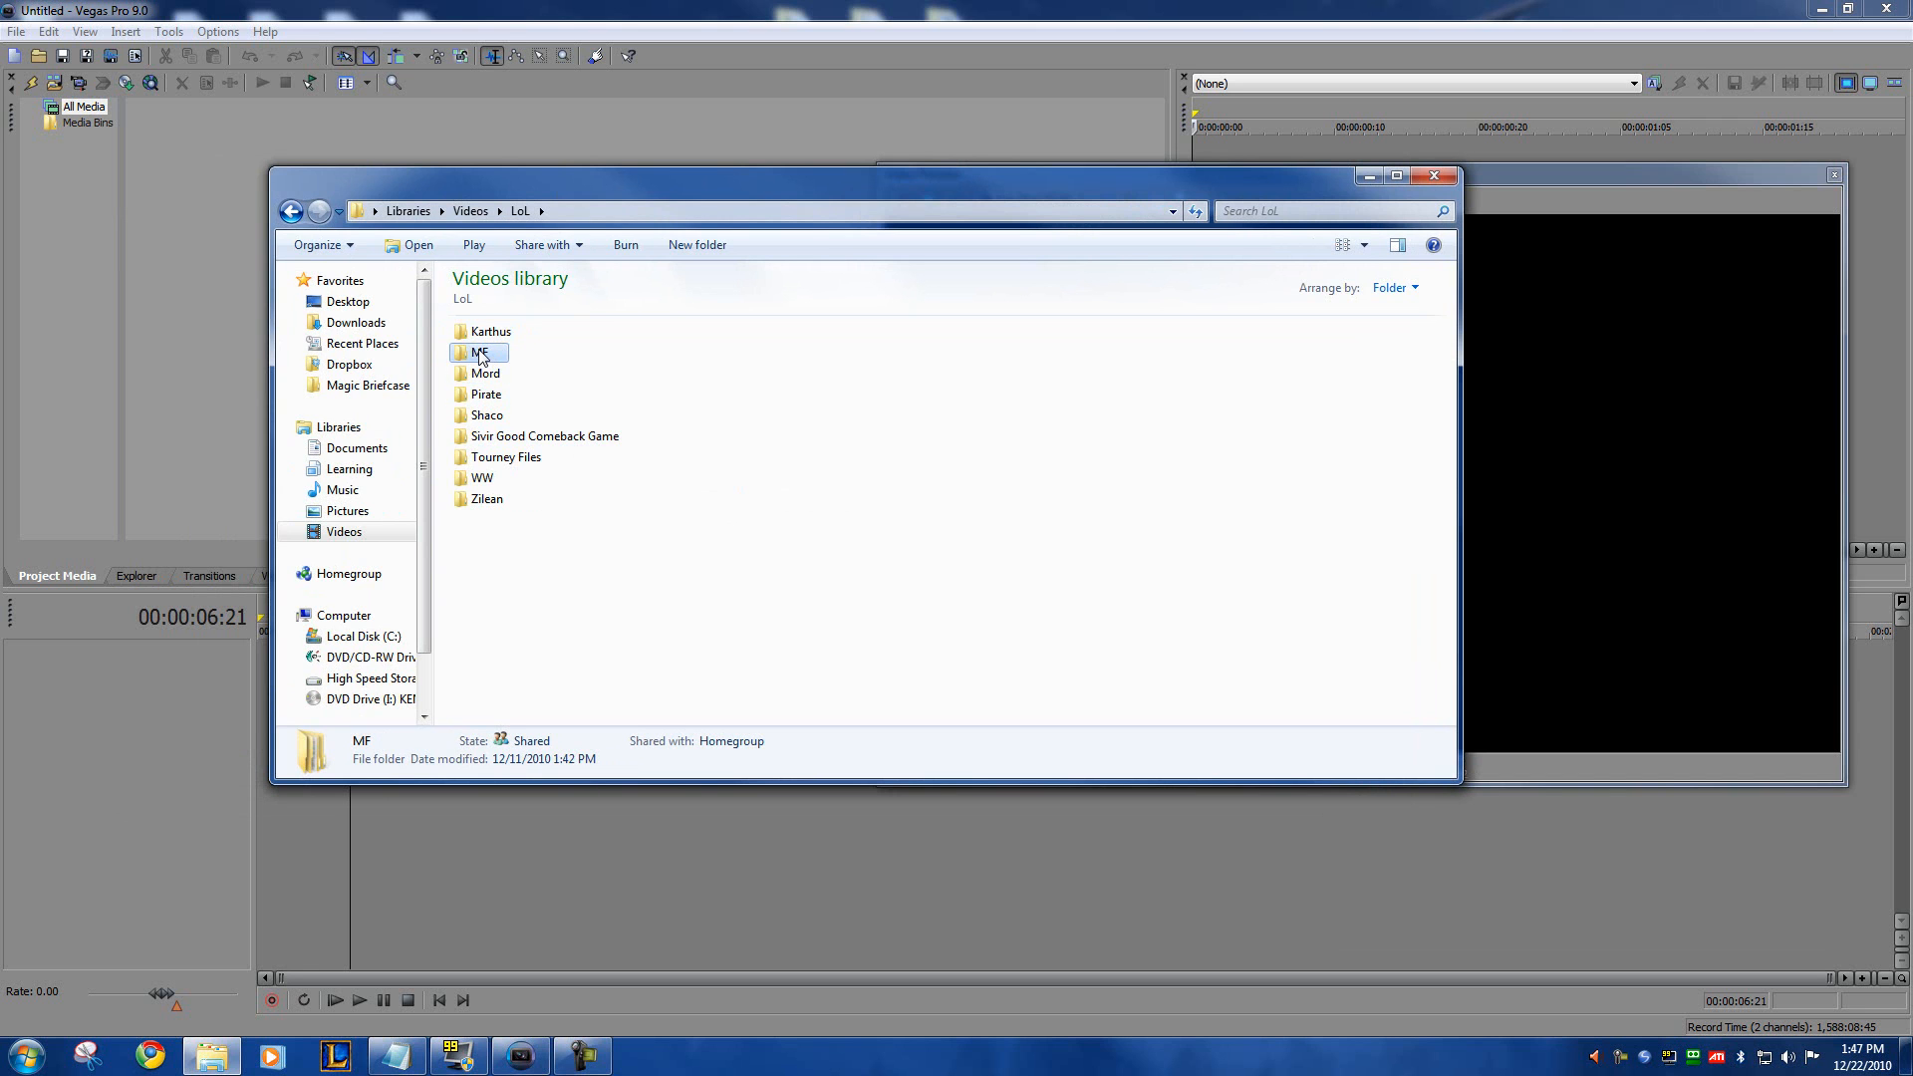
Step: View the G1 subfolder inside the MF folder and return to the LoL folder
double_click(479, 355)
left_click(464, 333)
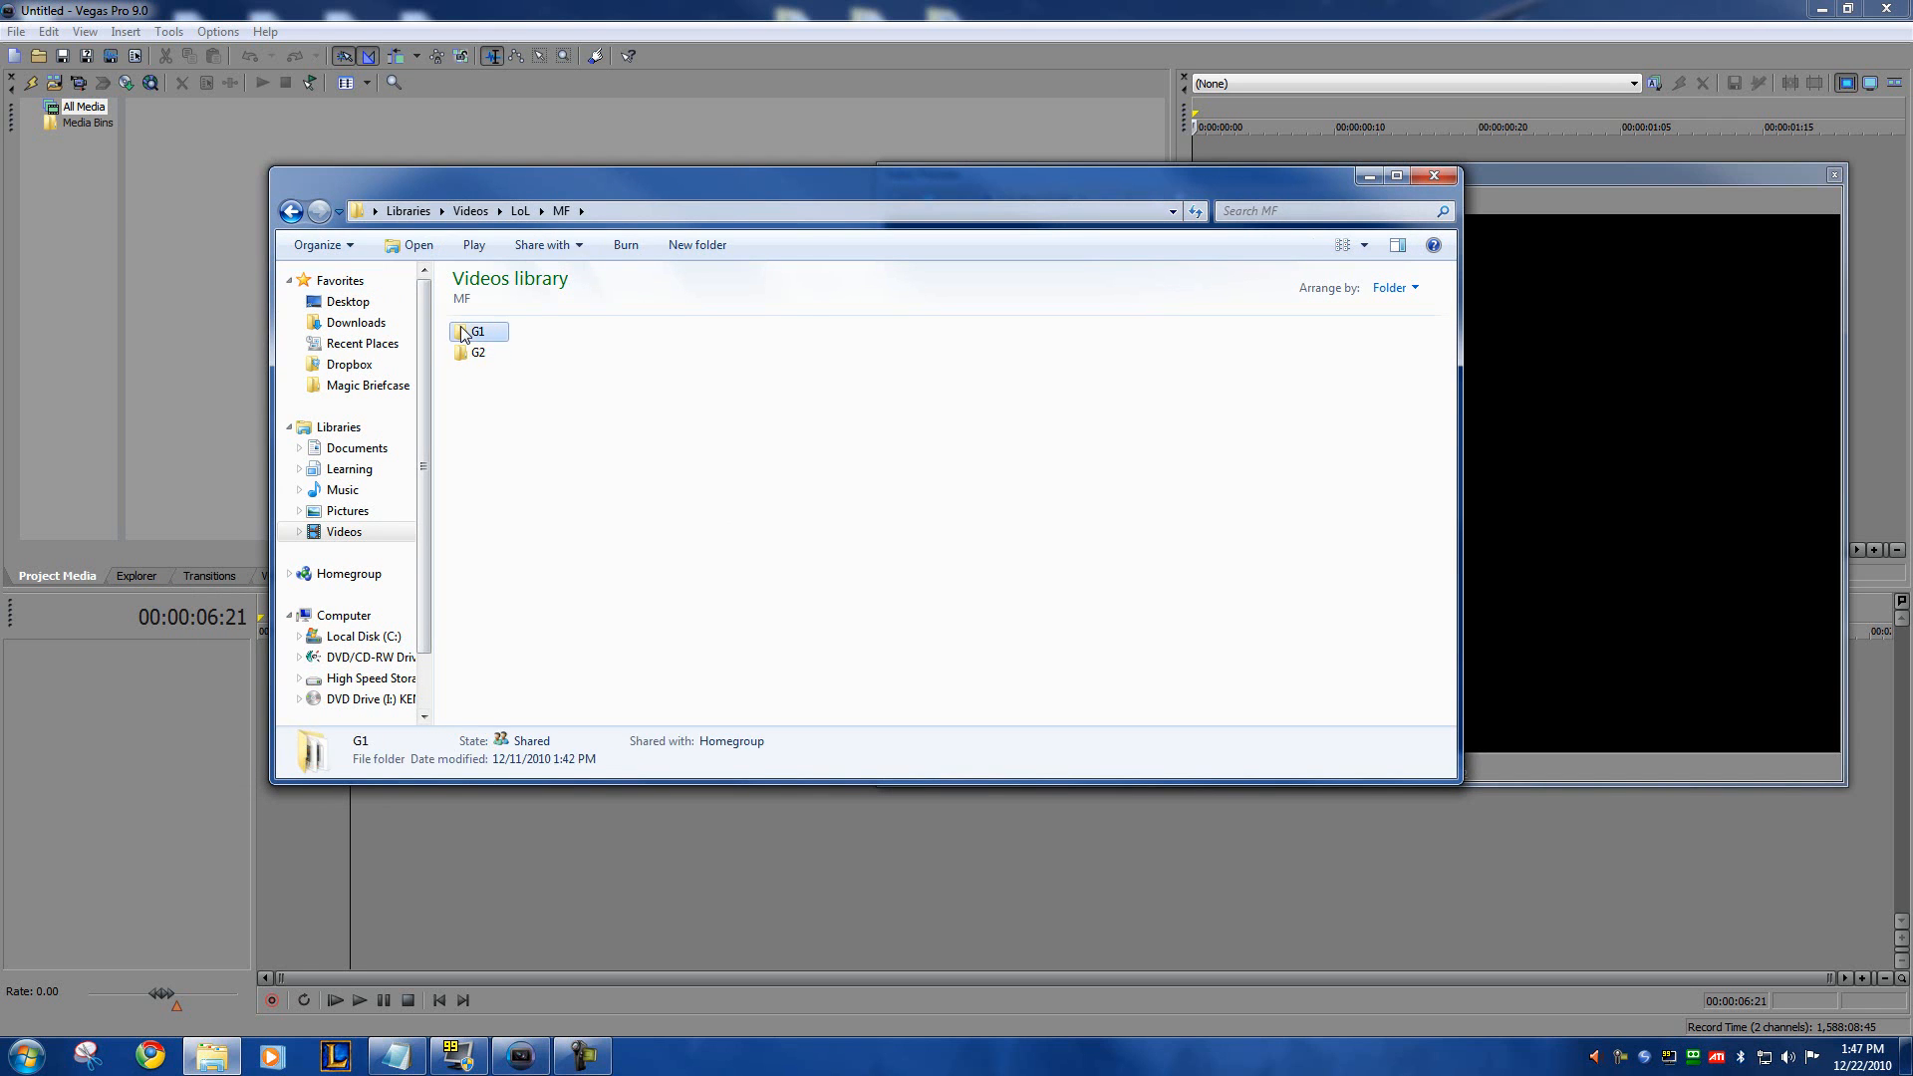
double_click(463, 333)
left_click(296, 218)
left_click(296, 218)
Step: Open the (rdy) 01 folder inside the Karthus folder and look over its numbered clips
double_click(486, 332)
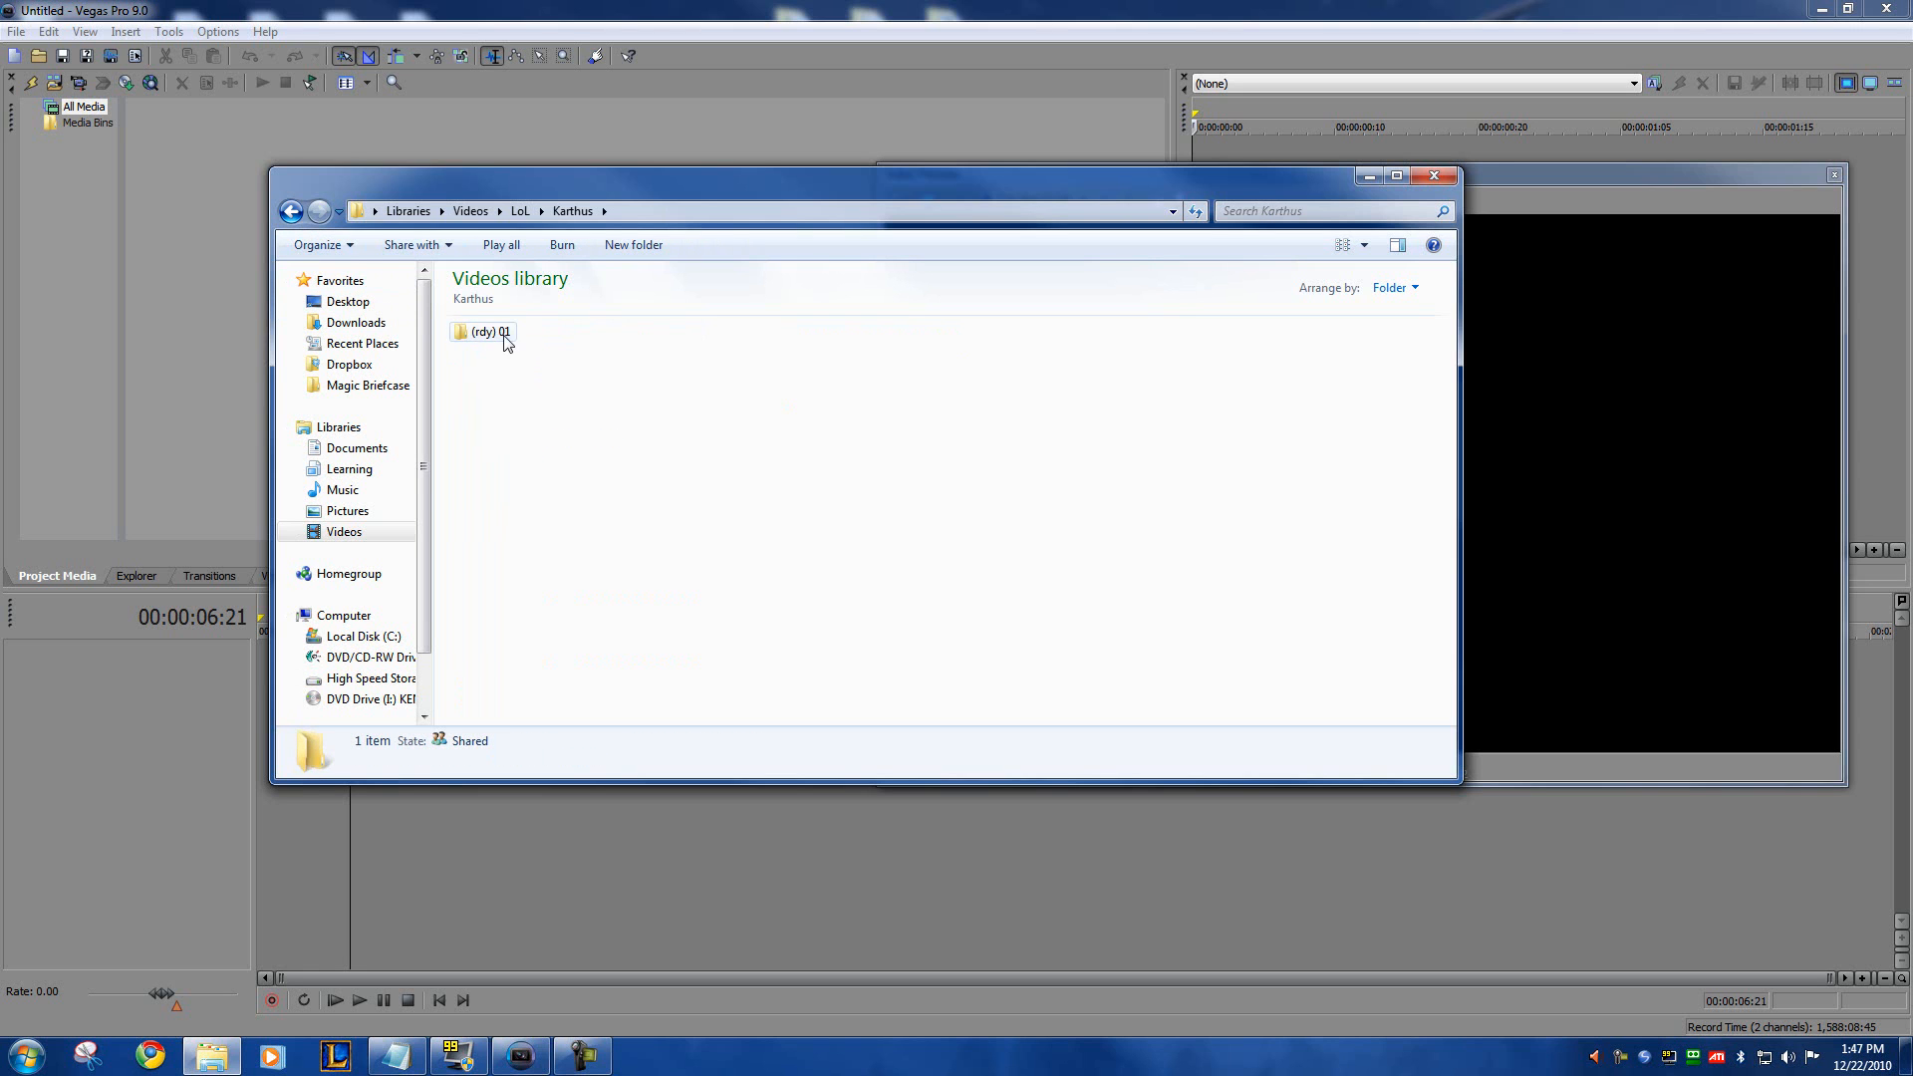
double_click(492, 338)
left_click(527, 332)
left_click(523, 438)
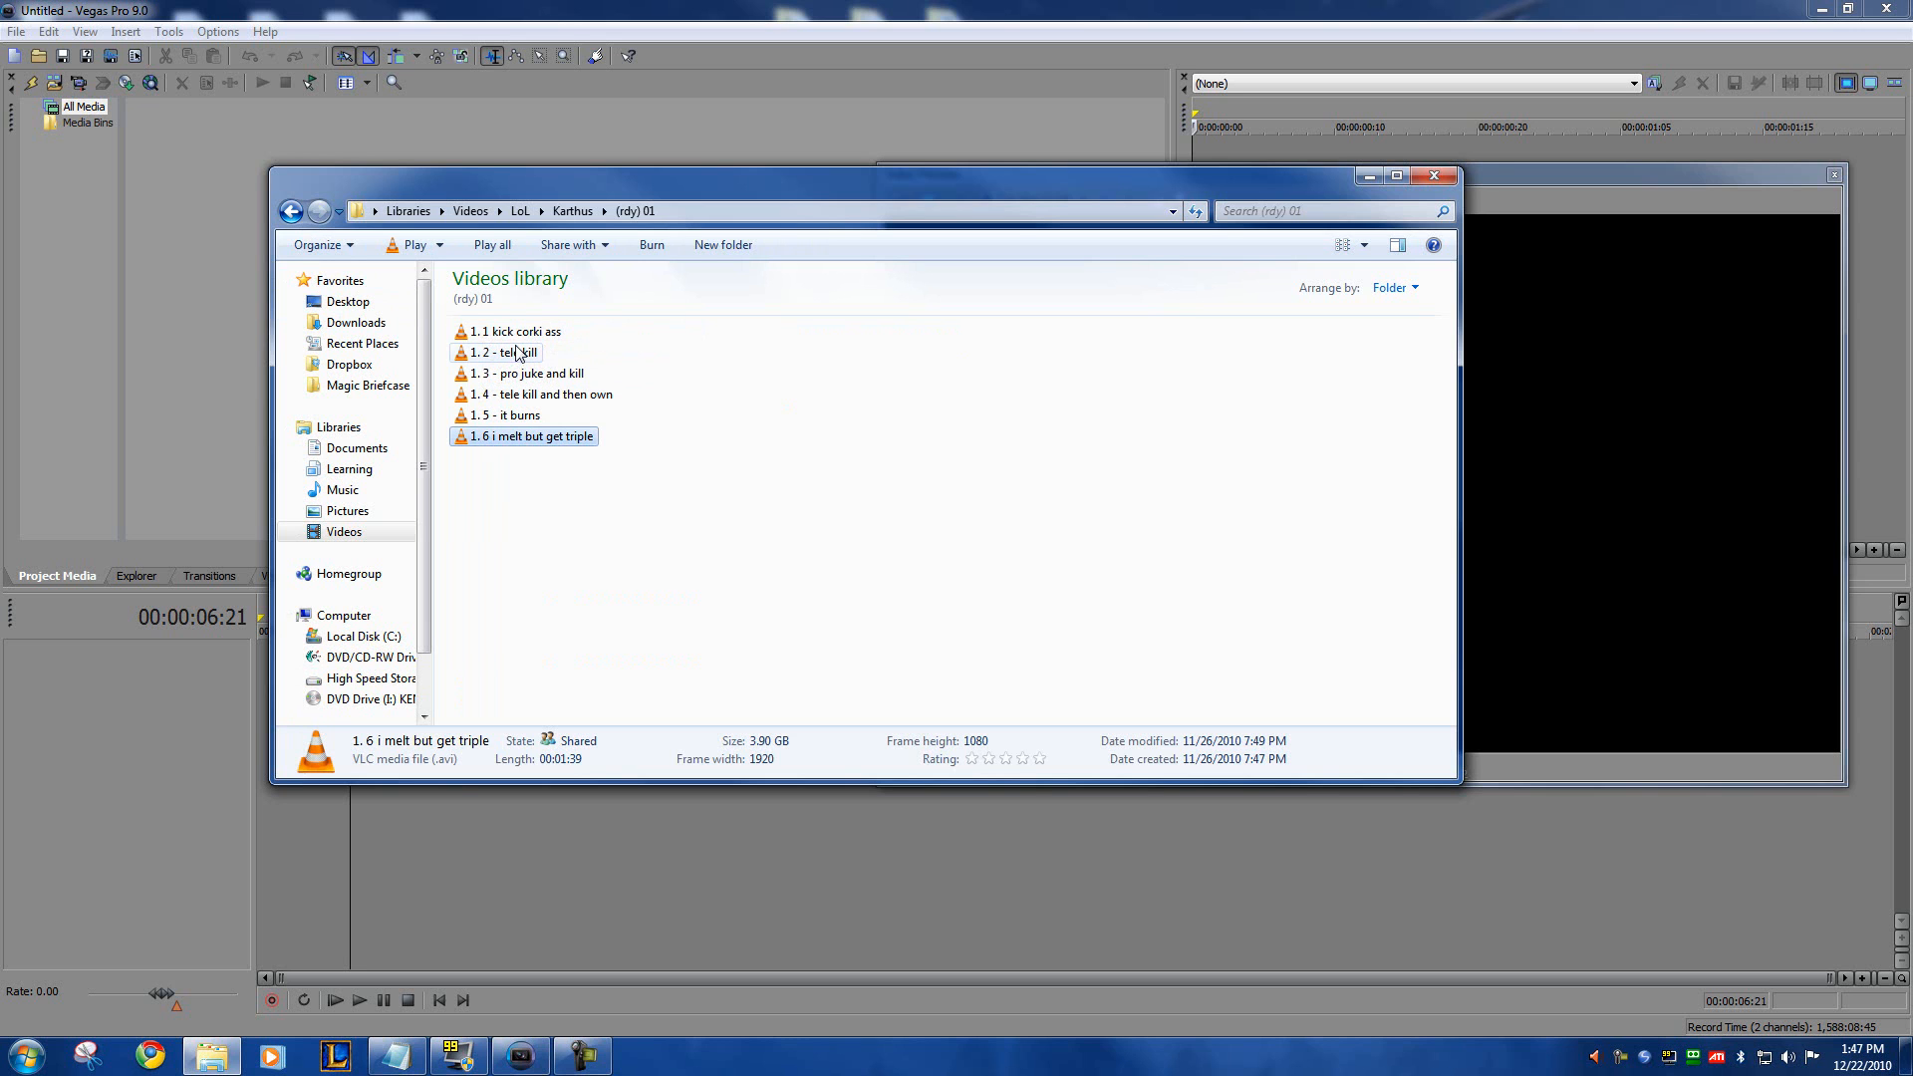
left_click(516, 333)
left_click(534, 377)
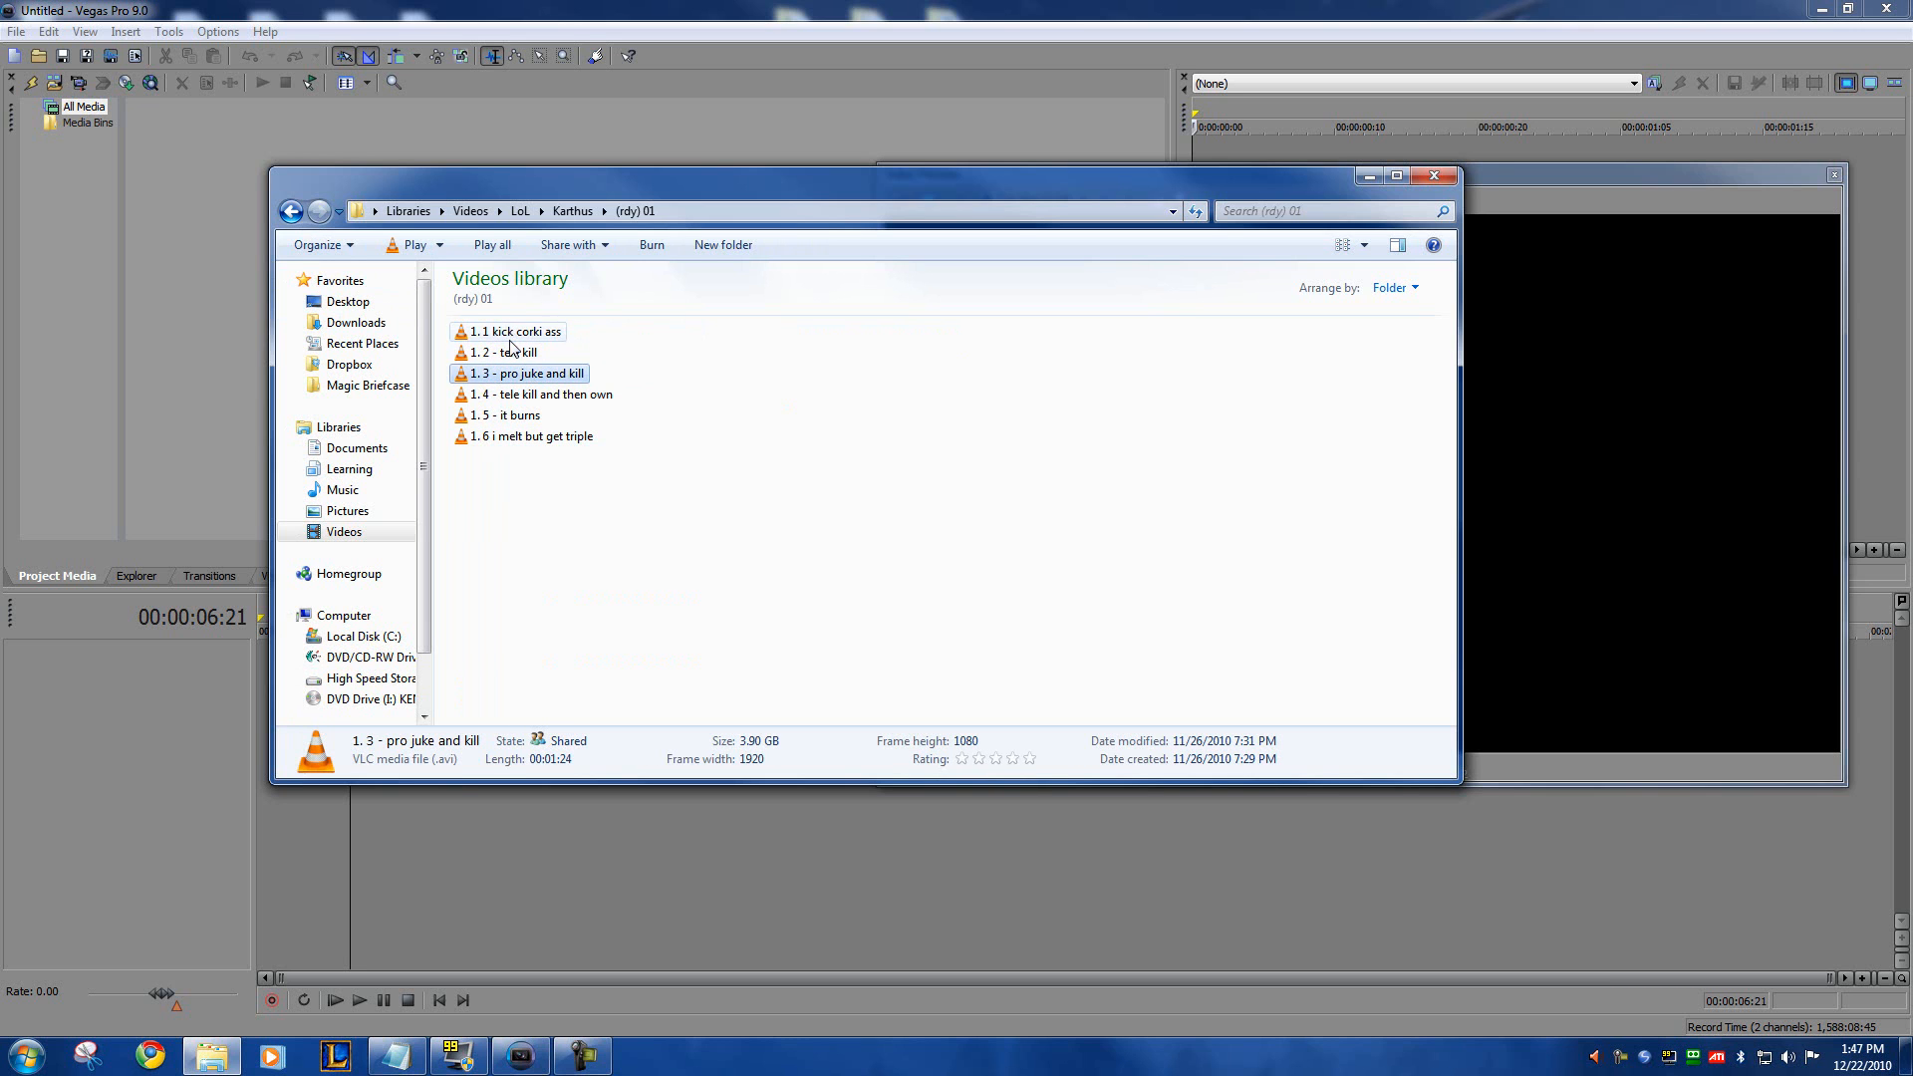
left_click(515, 437)
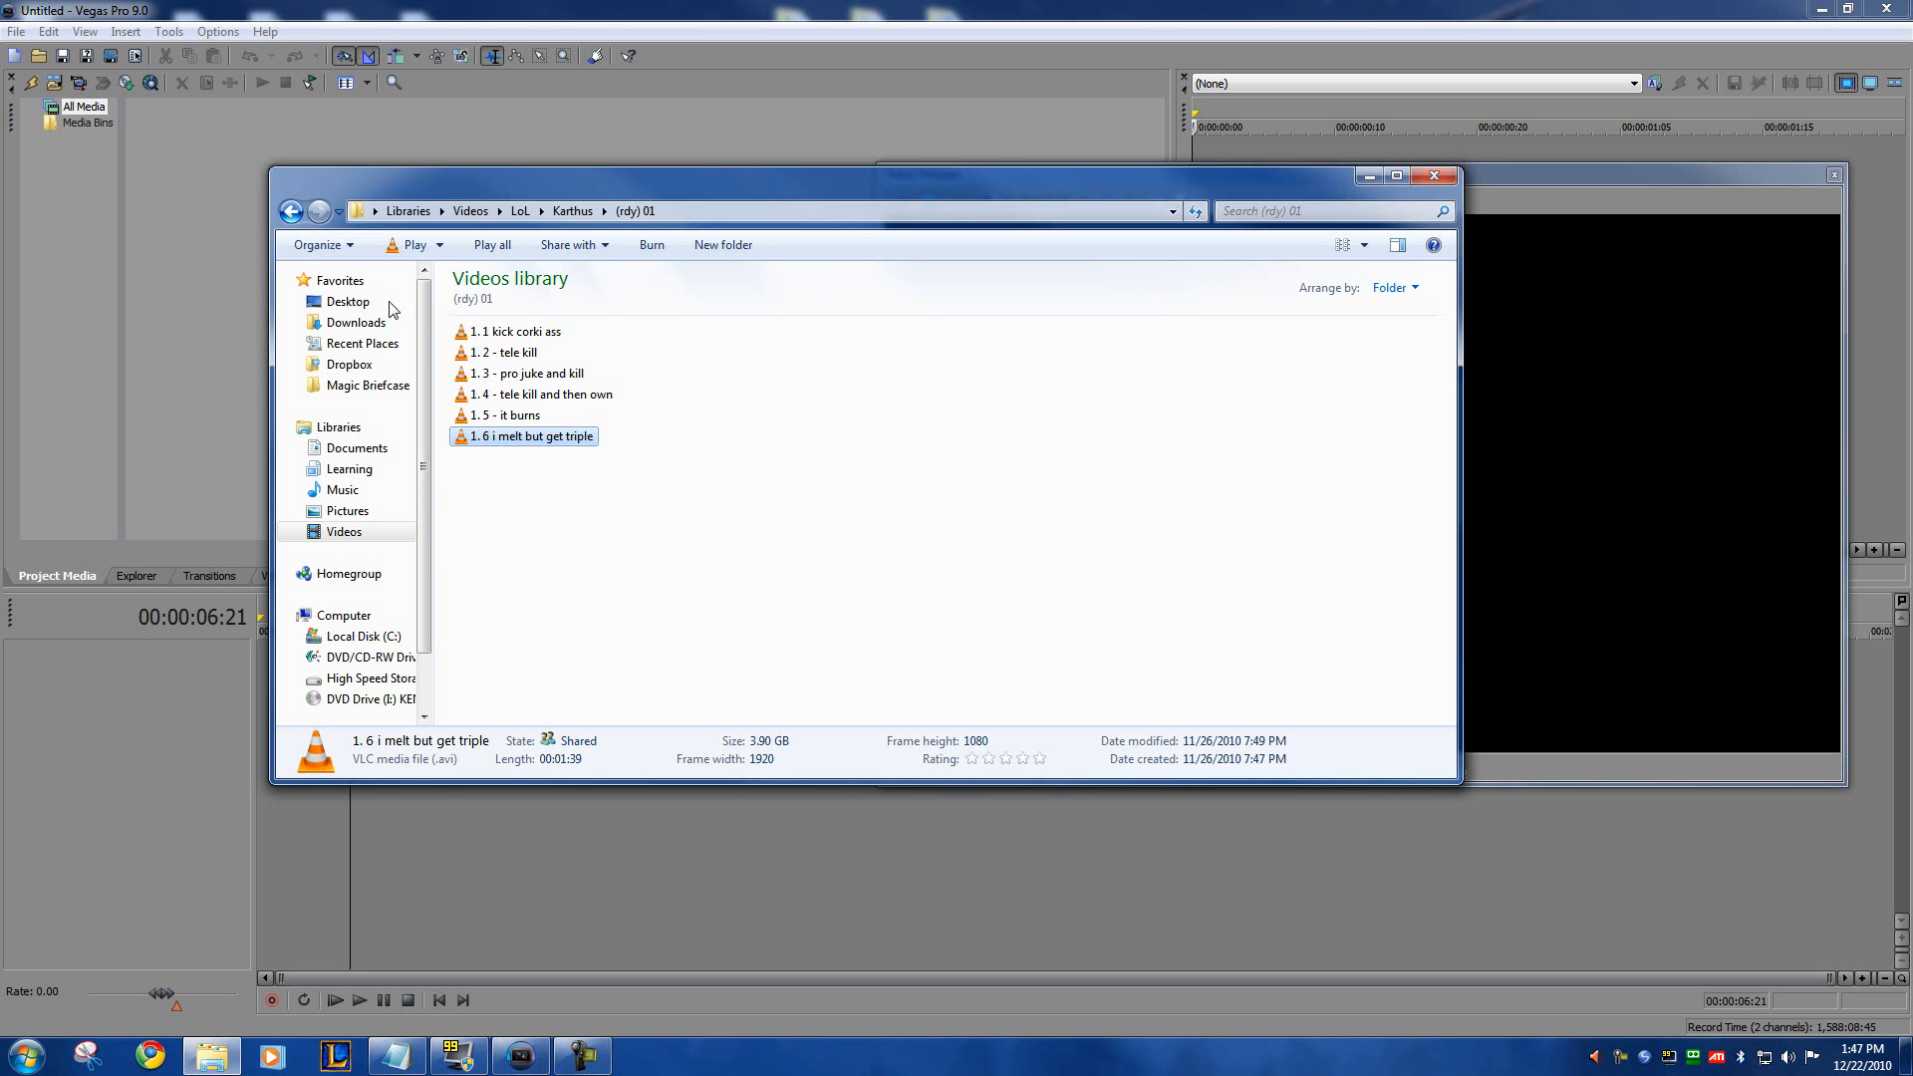
Step: Play the clip 1. 1 kick corki ass in a maximized VLC media player, skip forward through it and close the player
double_click(505, 340)
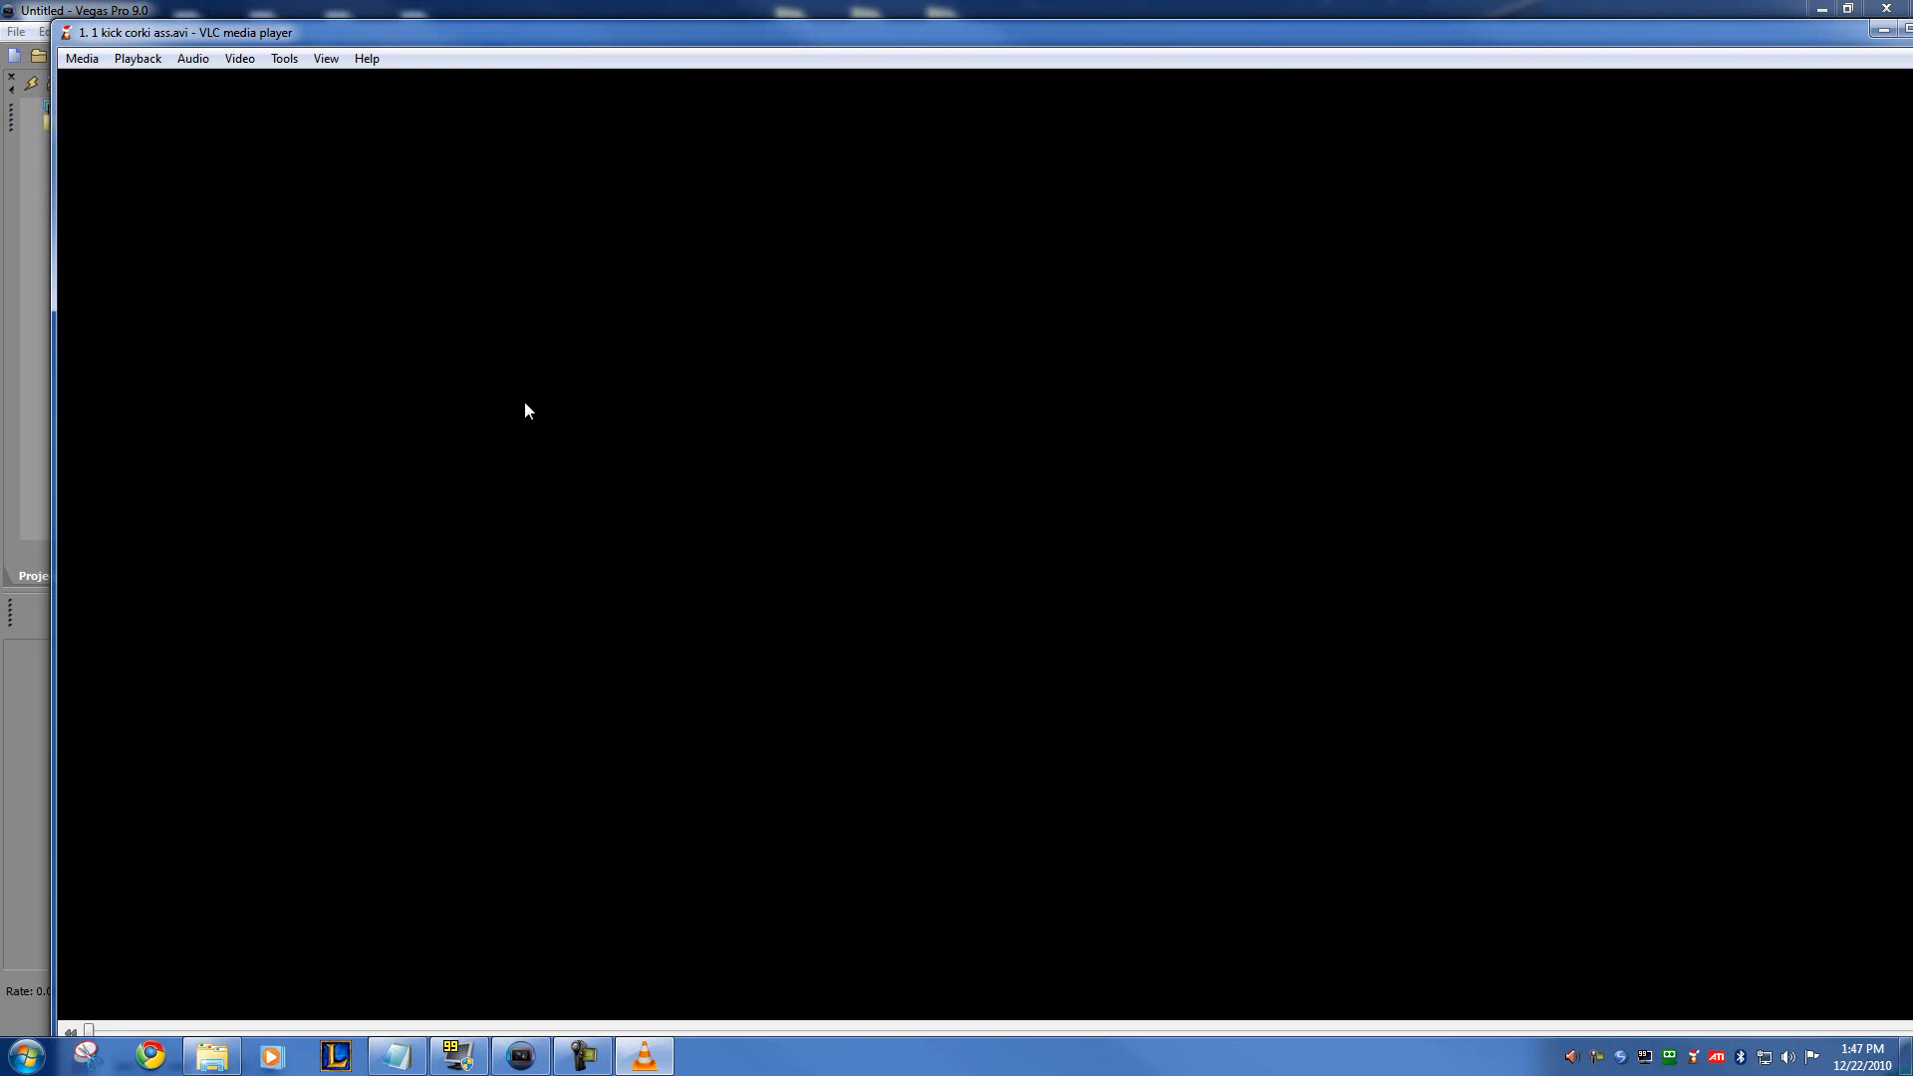
double_click(746, 33)
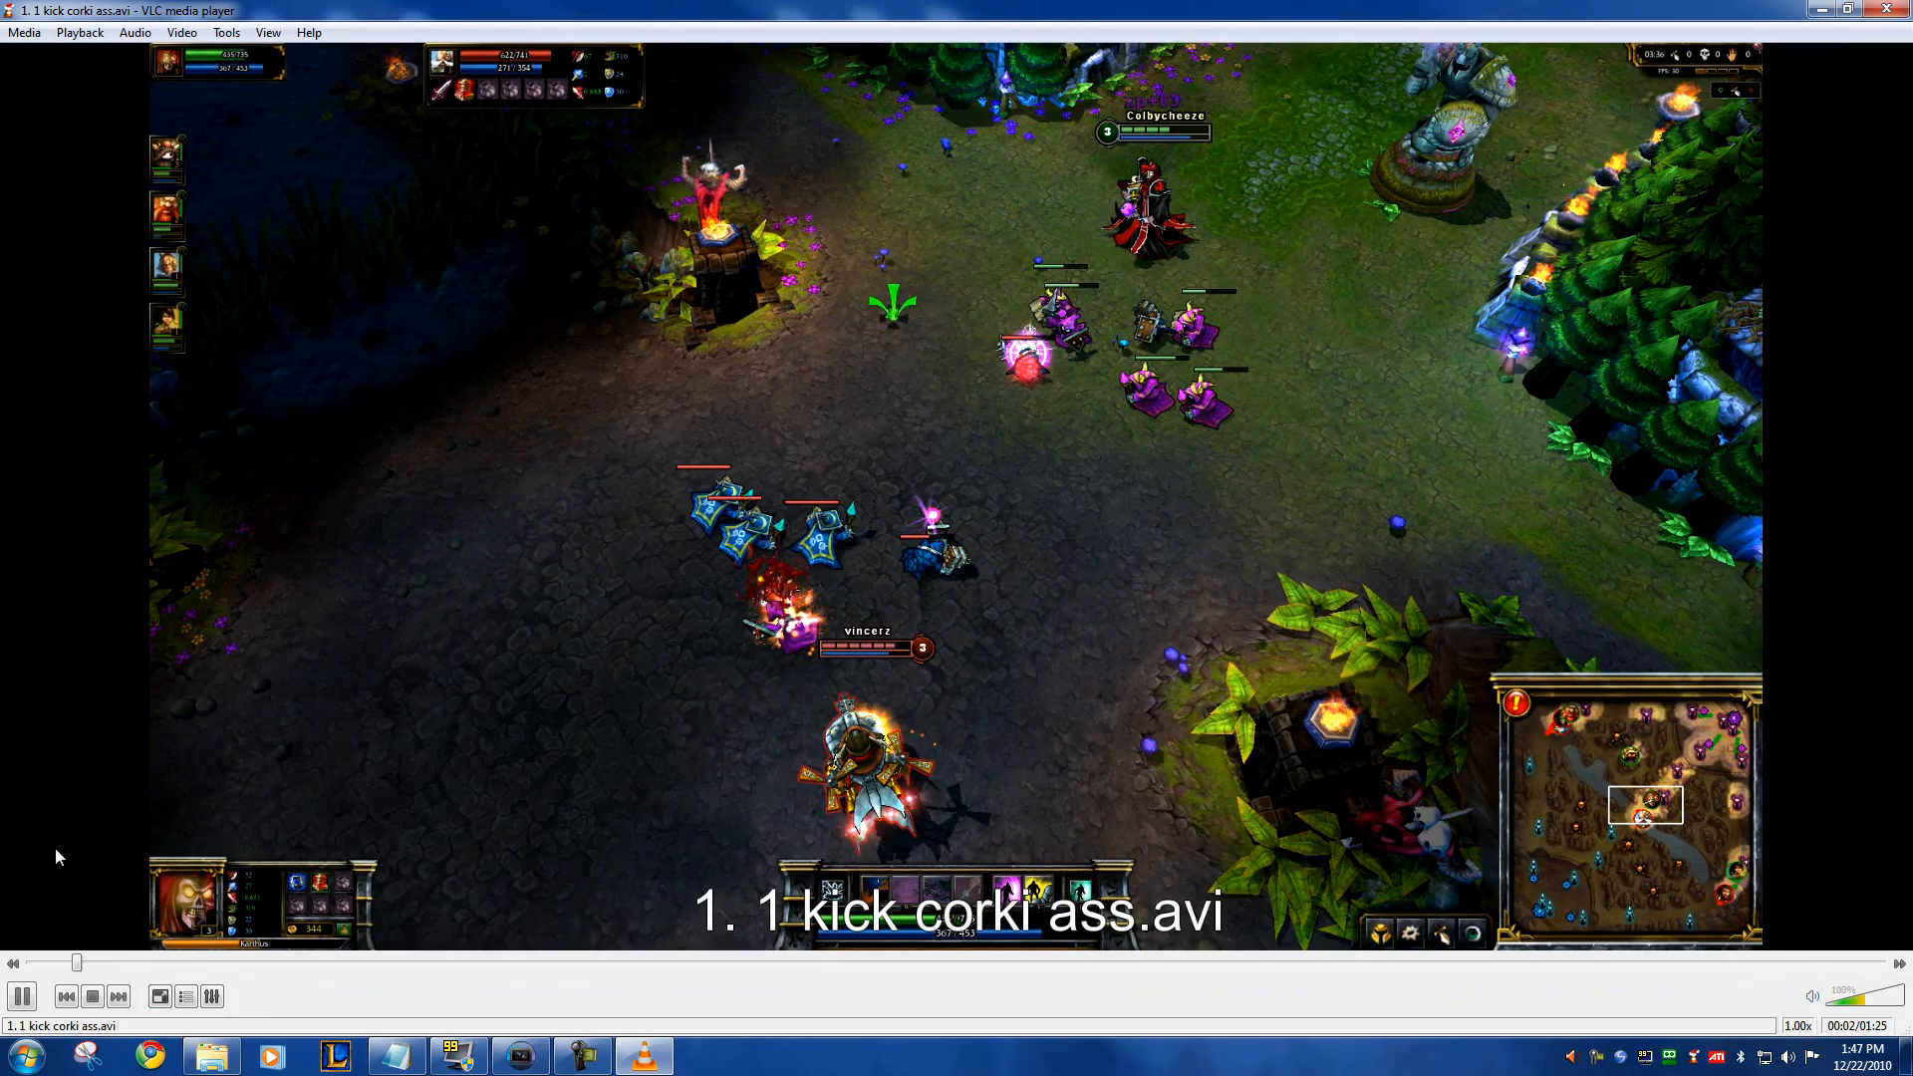
left_click(384, 963)
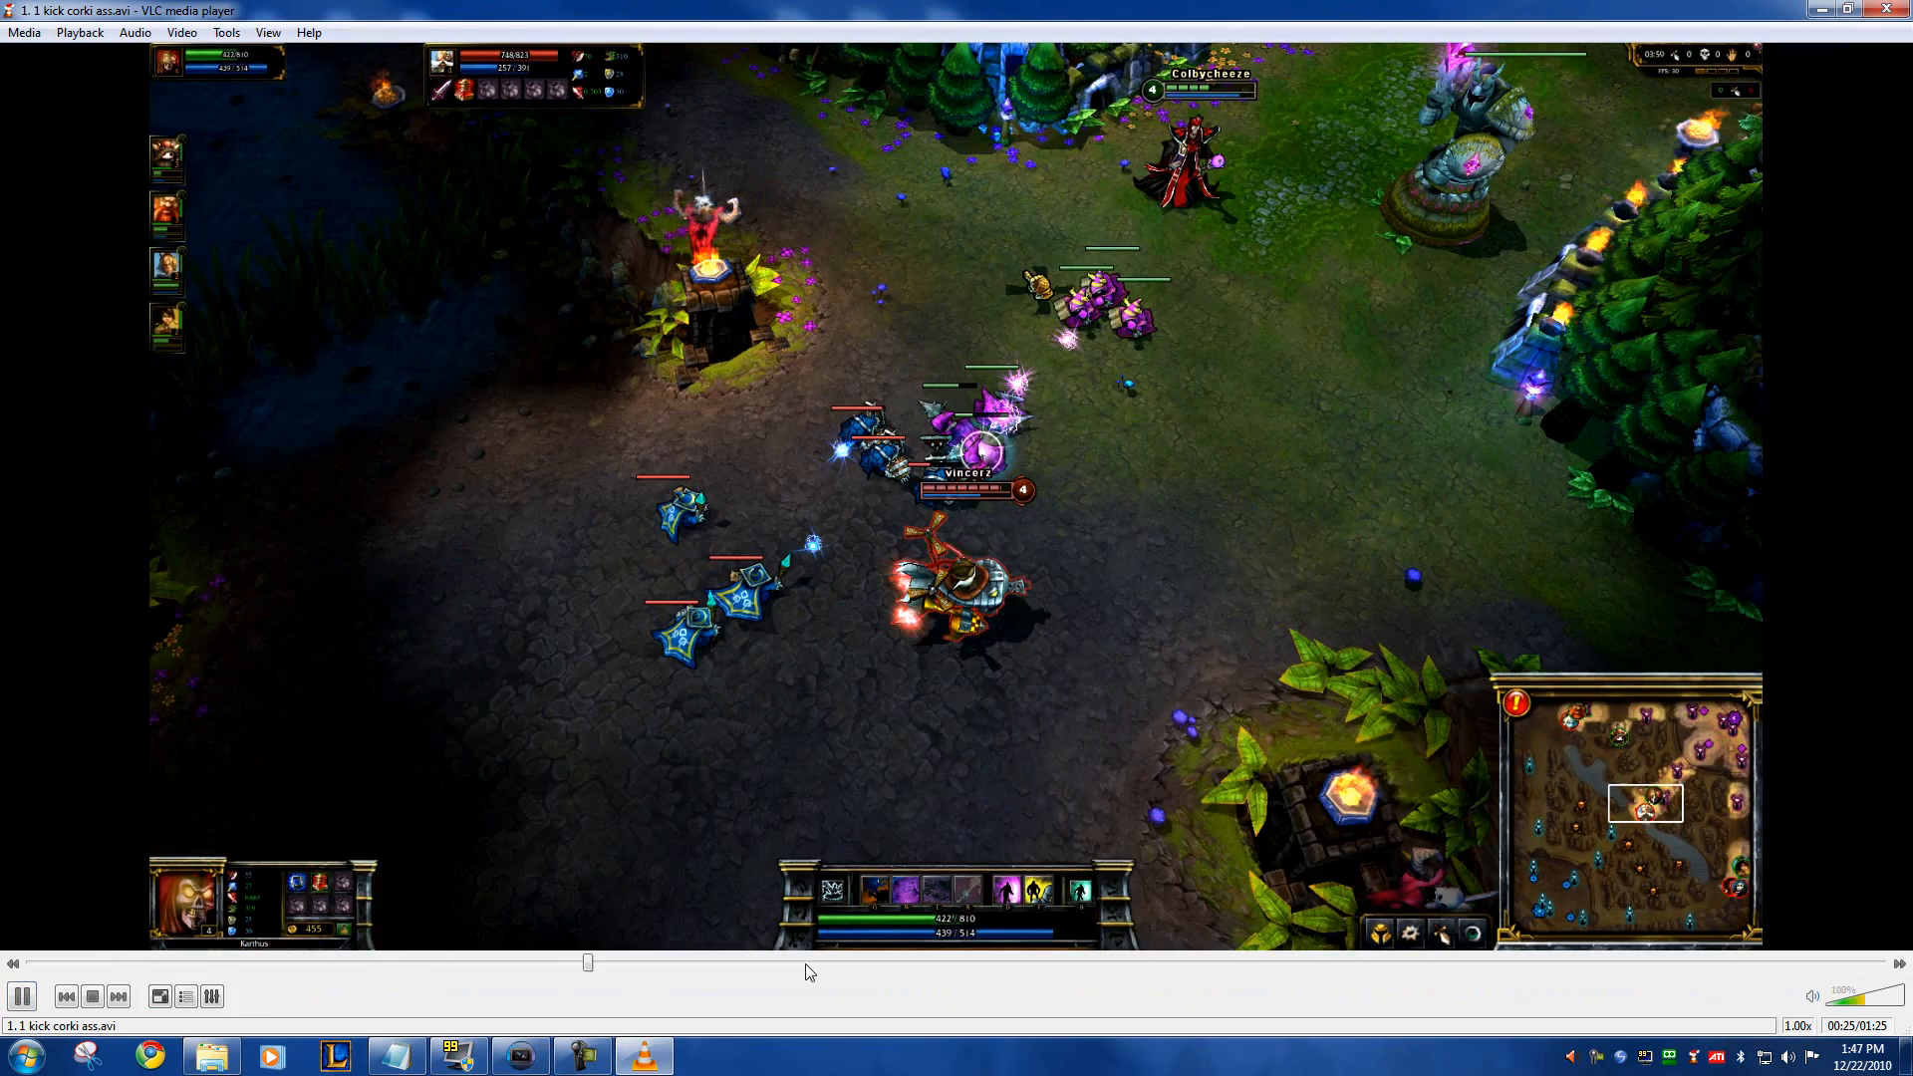
left_click(805, 965)
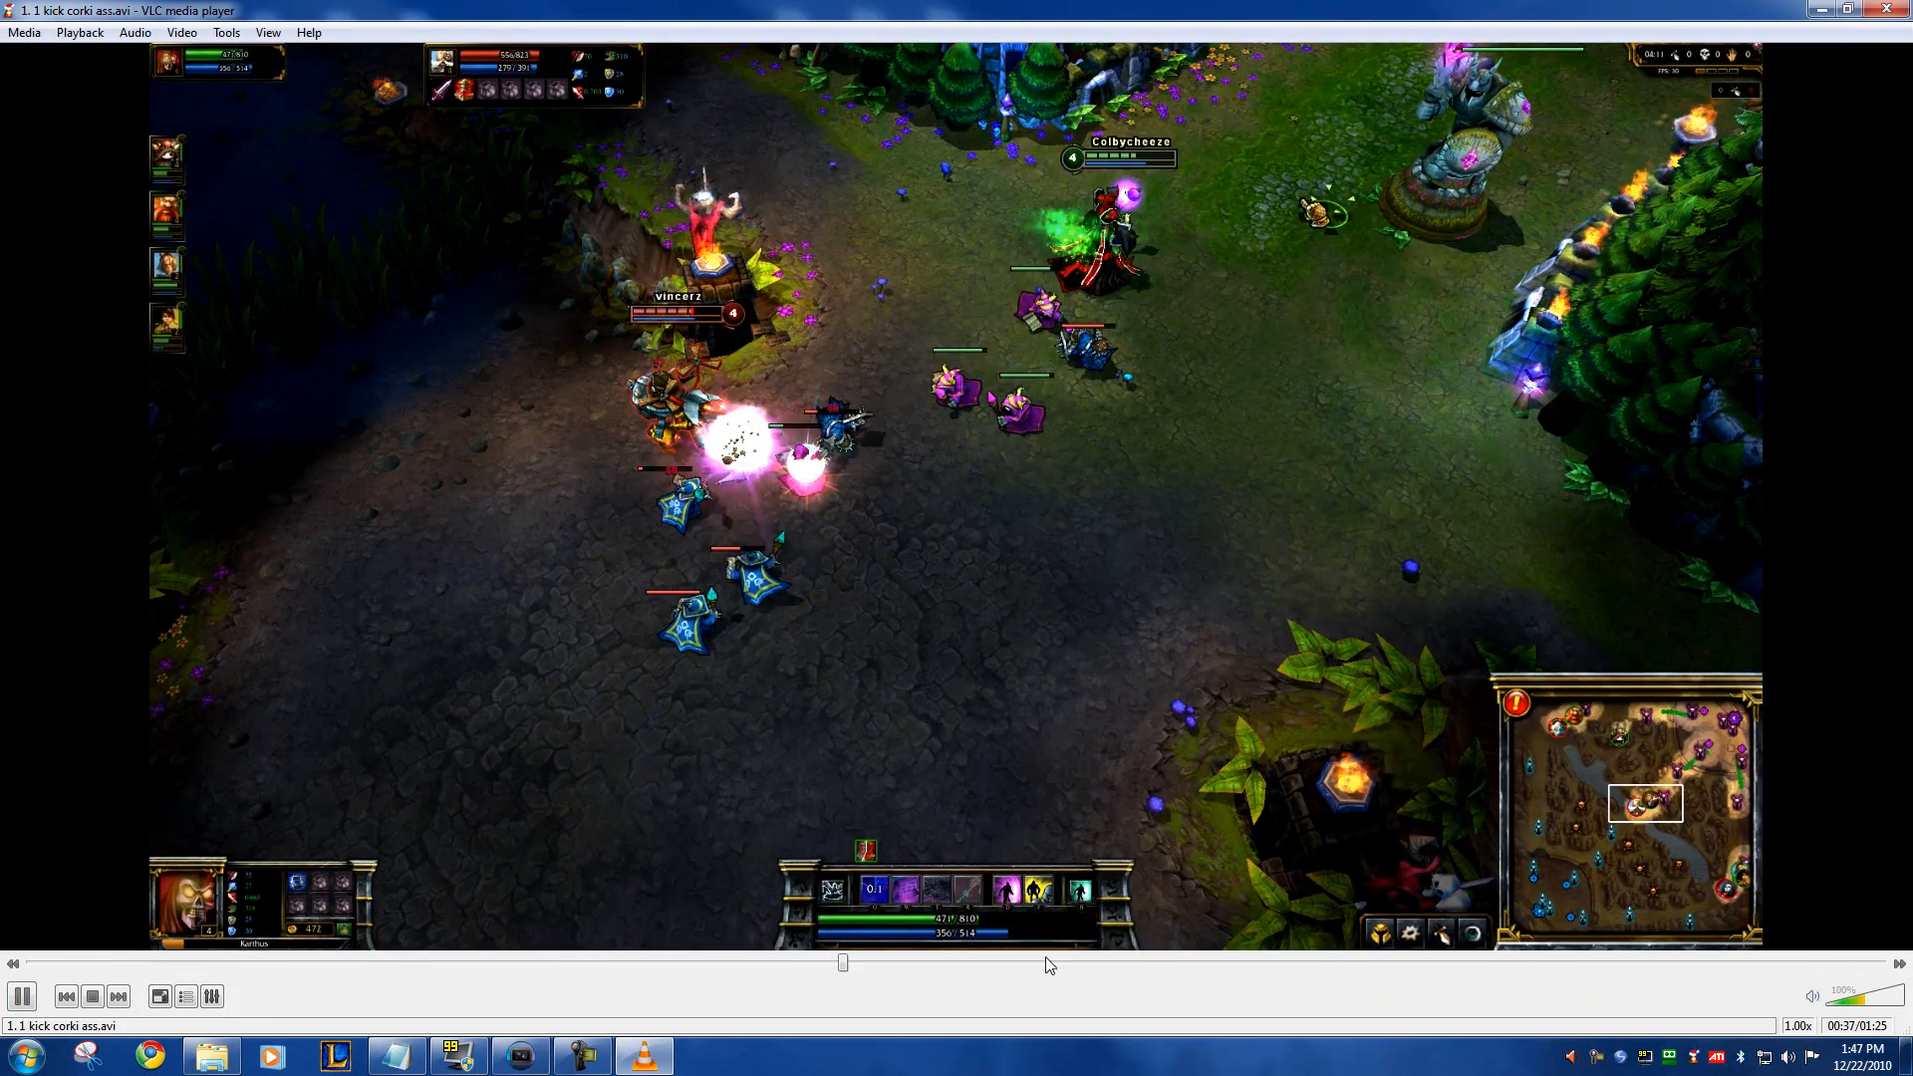
left_click(1264, 964)
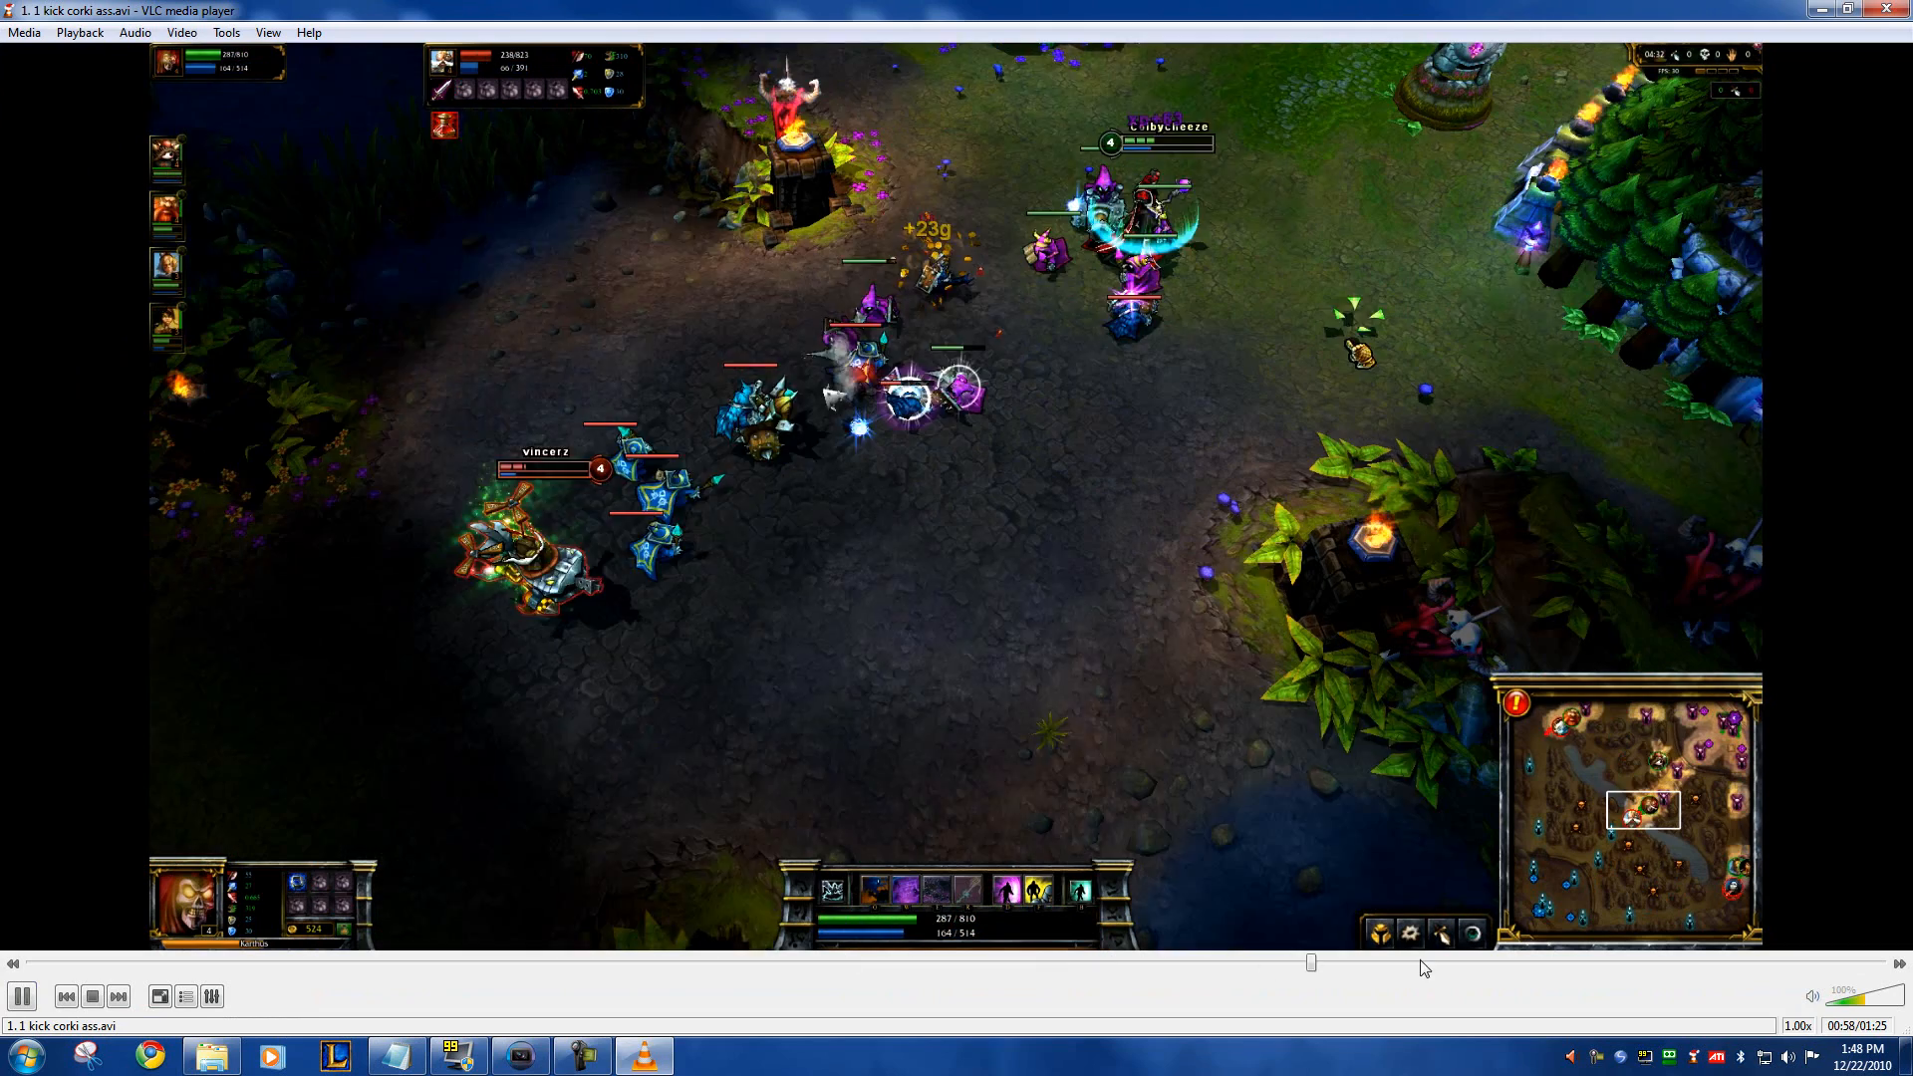
left_click(1578, 962)
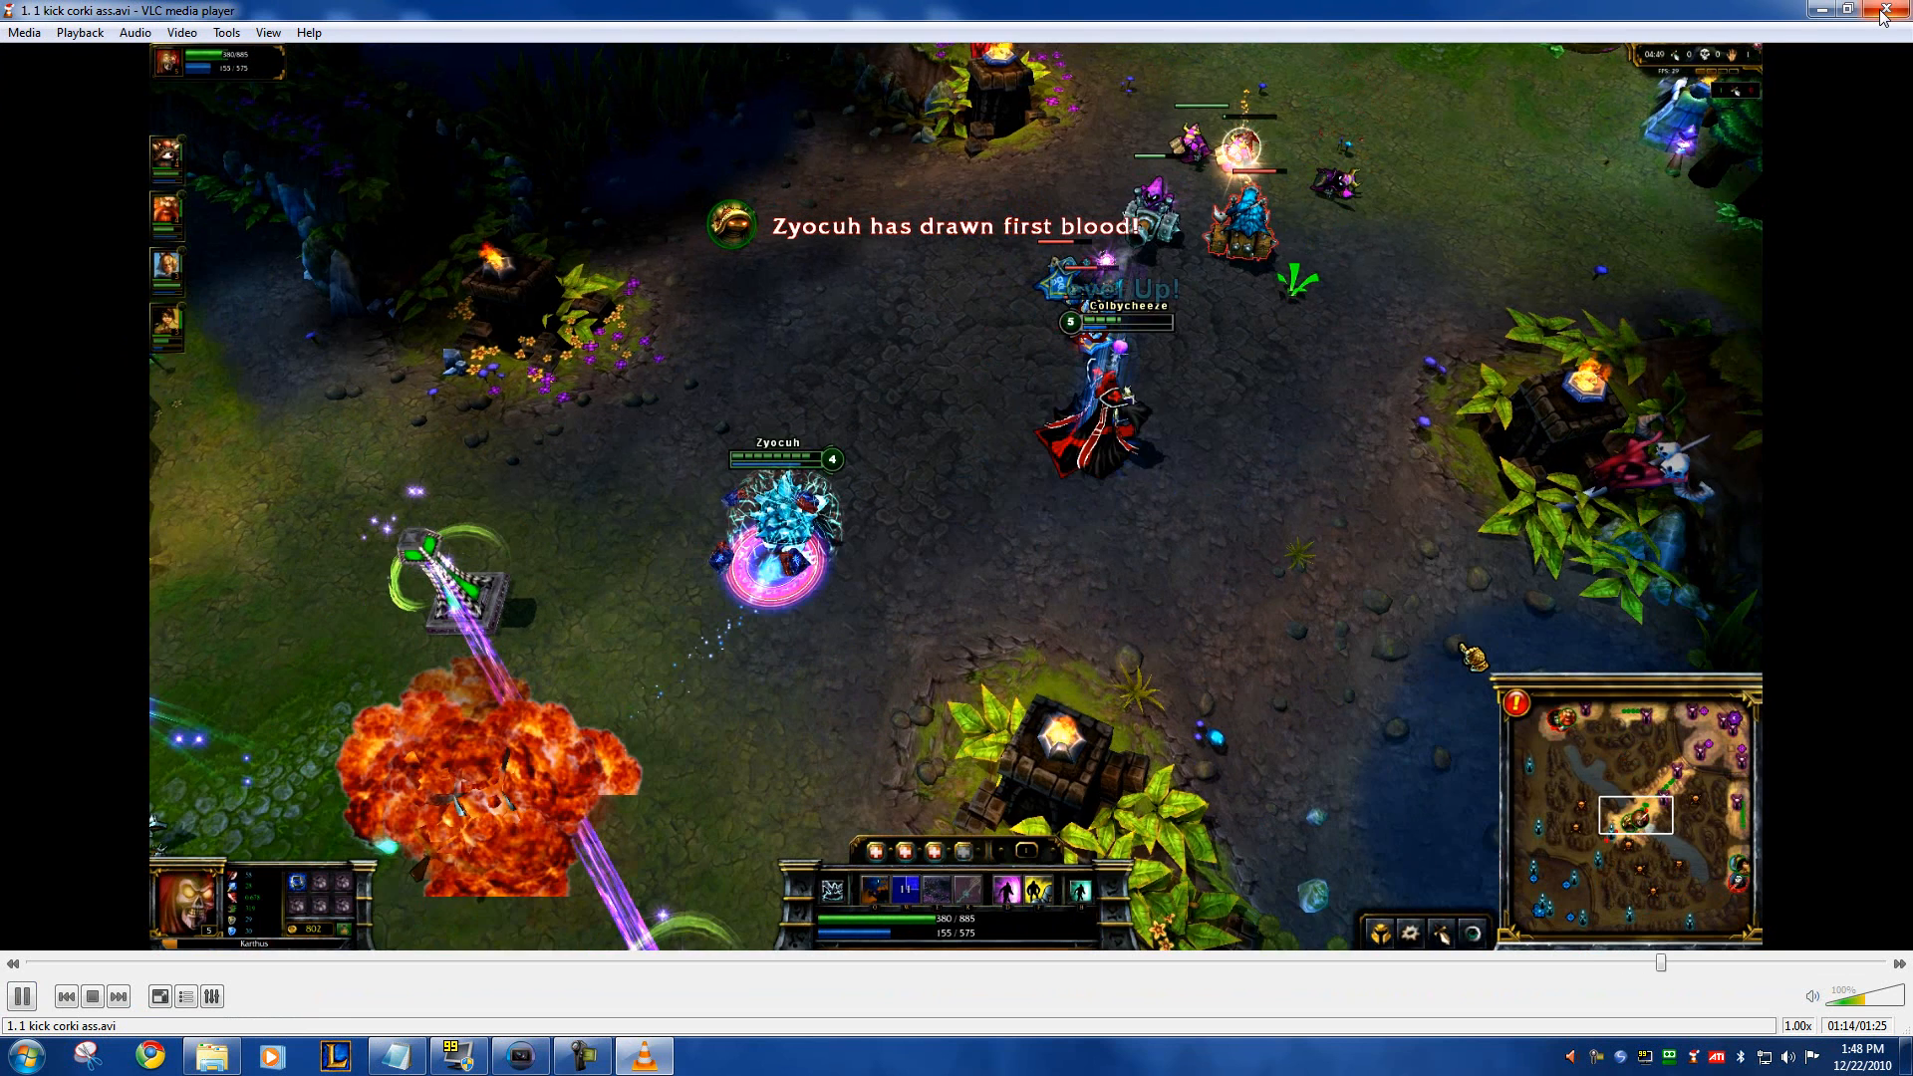
left_click(1887, 9)
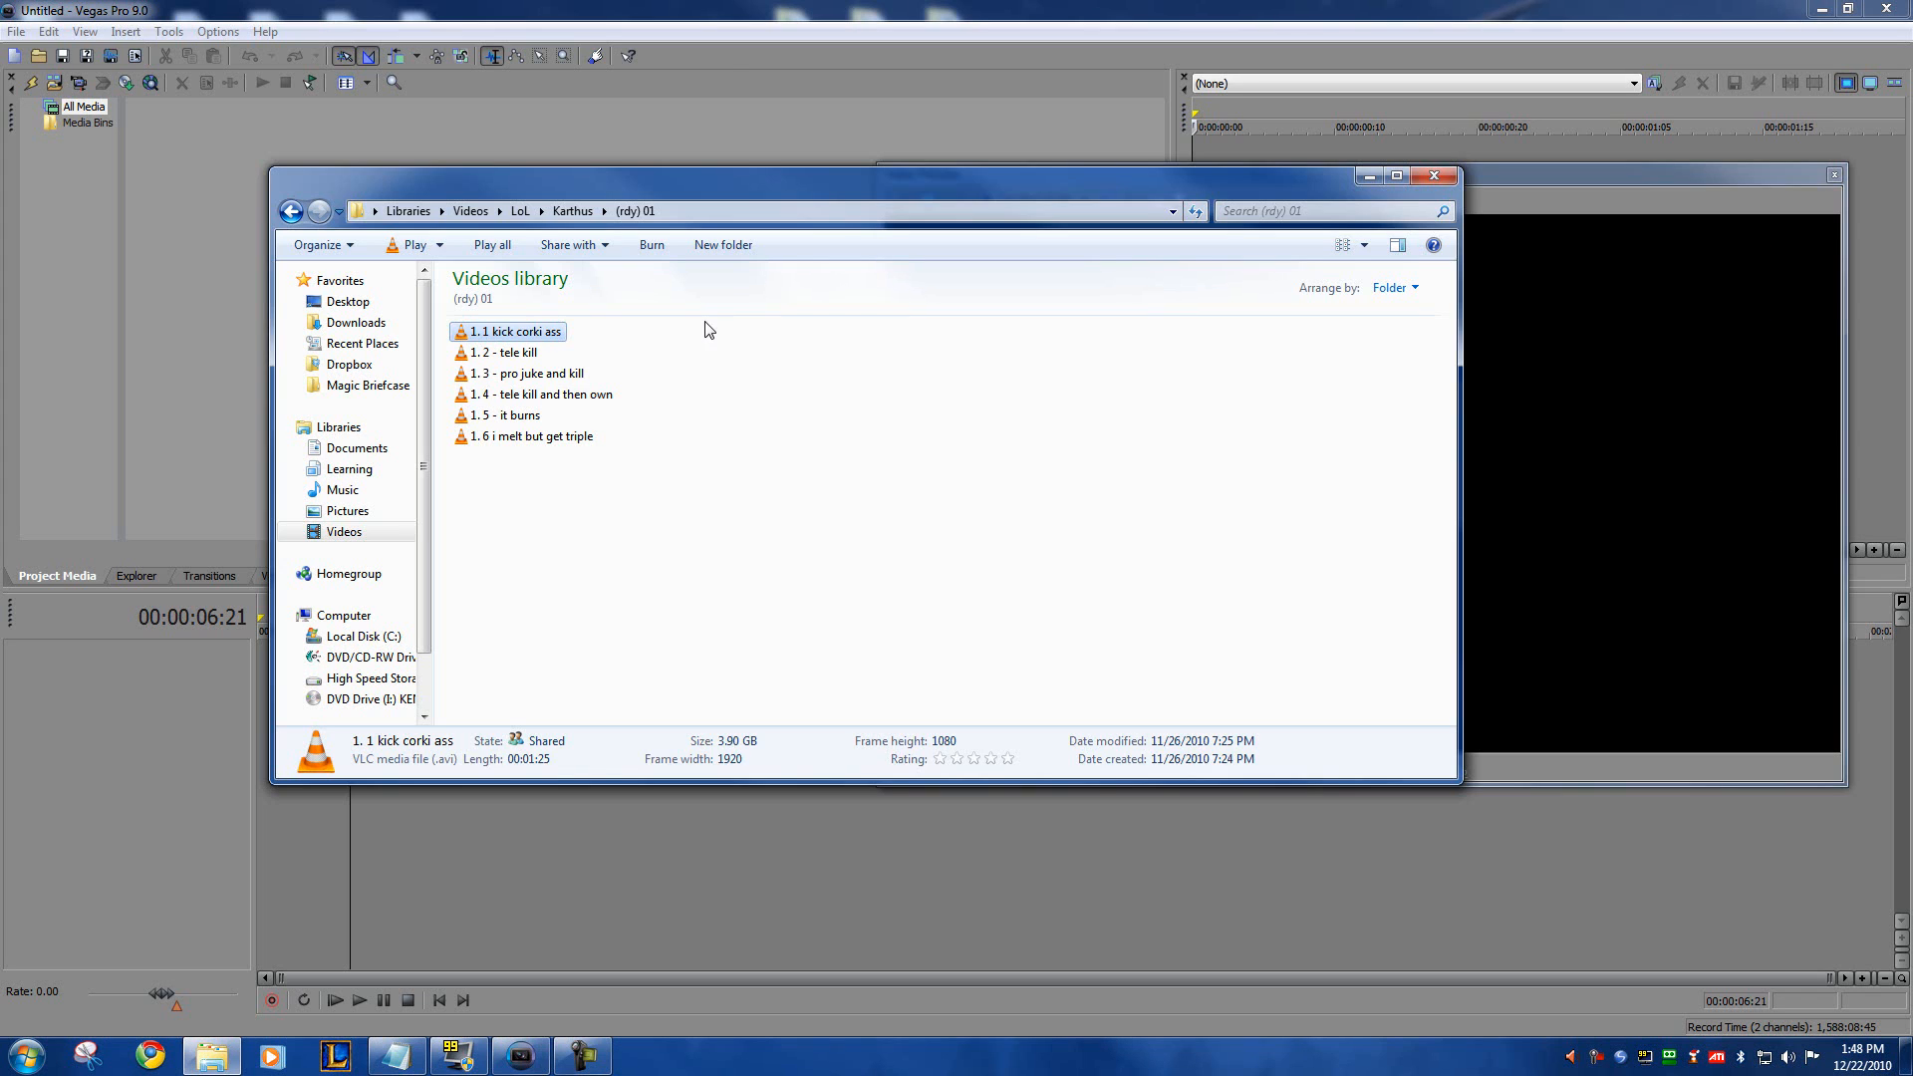
Step: Examine the naming and order of the six numbered clips in the (rdy) 01 folder
left_click(543, 375)
left_click(523, 331)
left_click(493, 353)
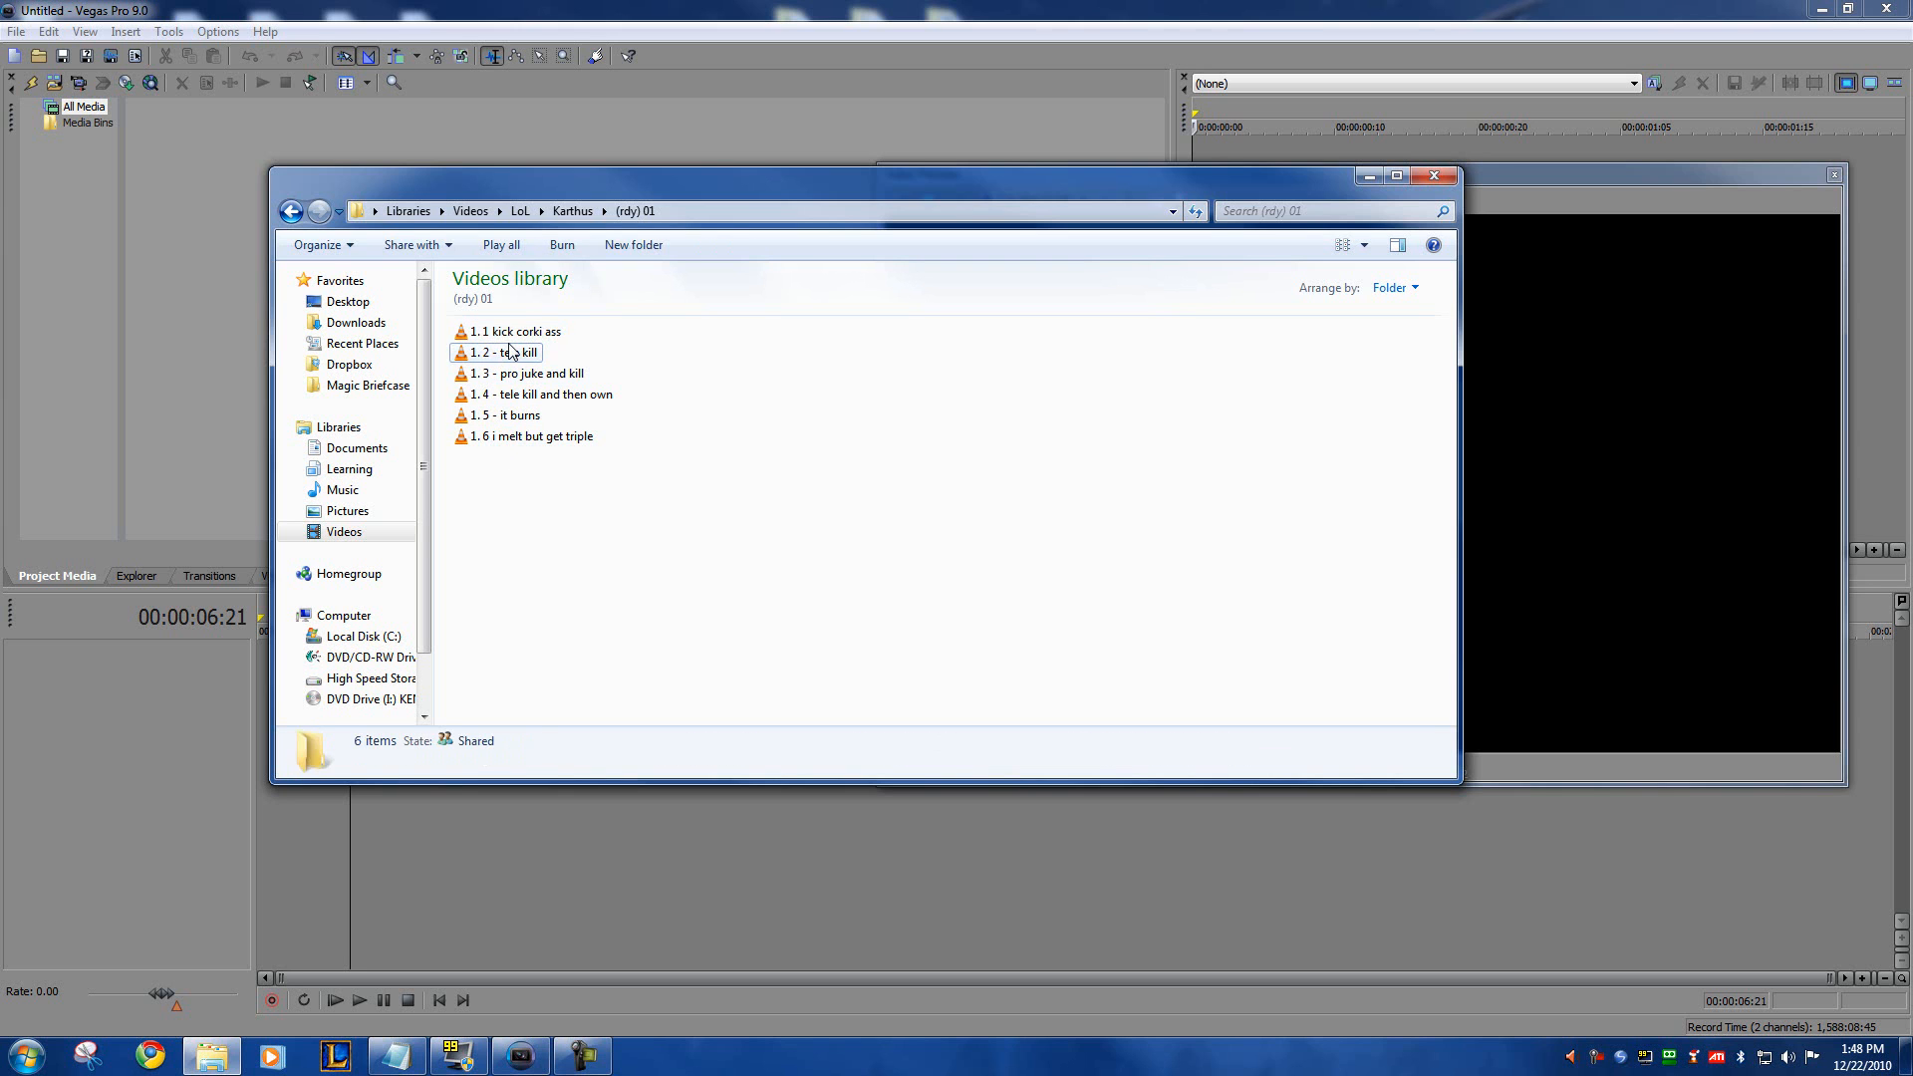
left_click(517, 437)
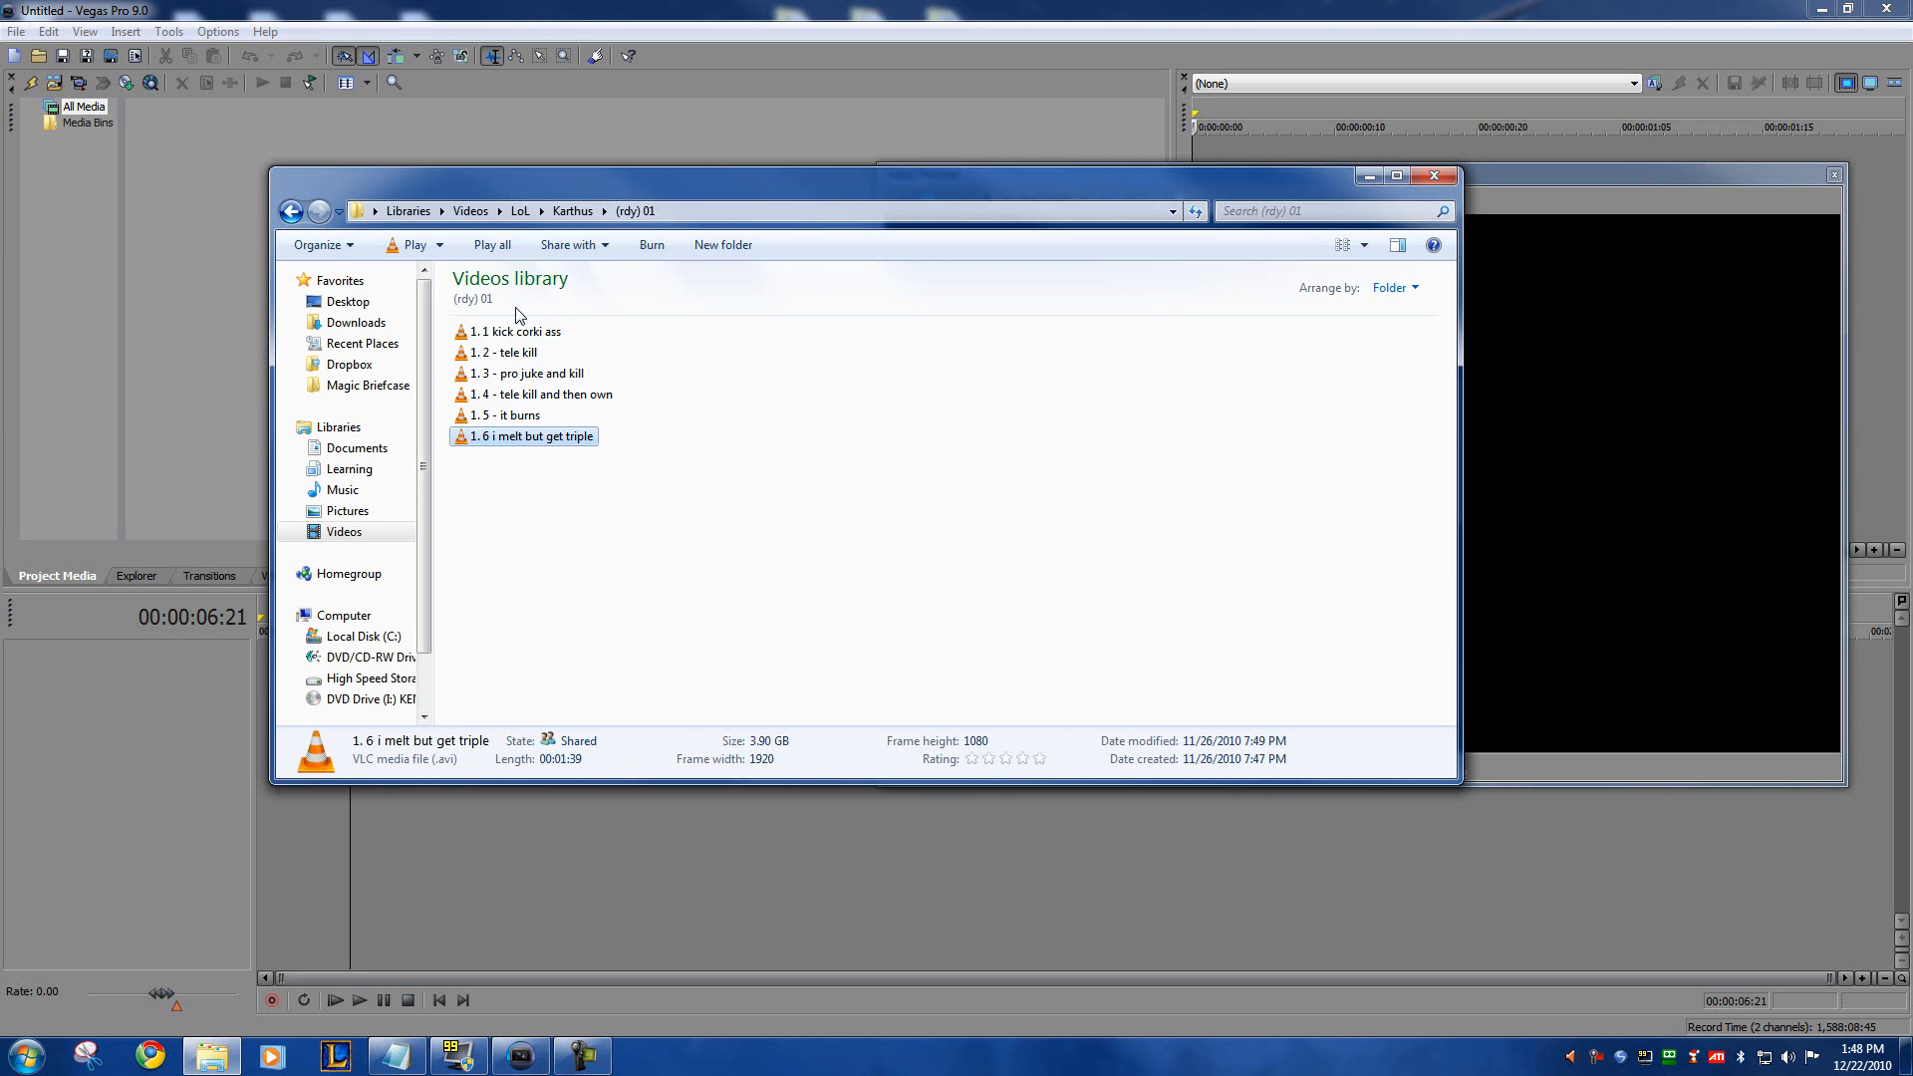
left_click(492, 336)
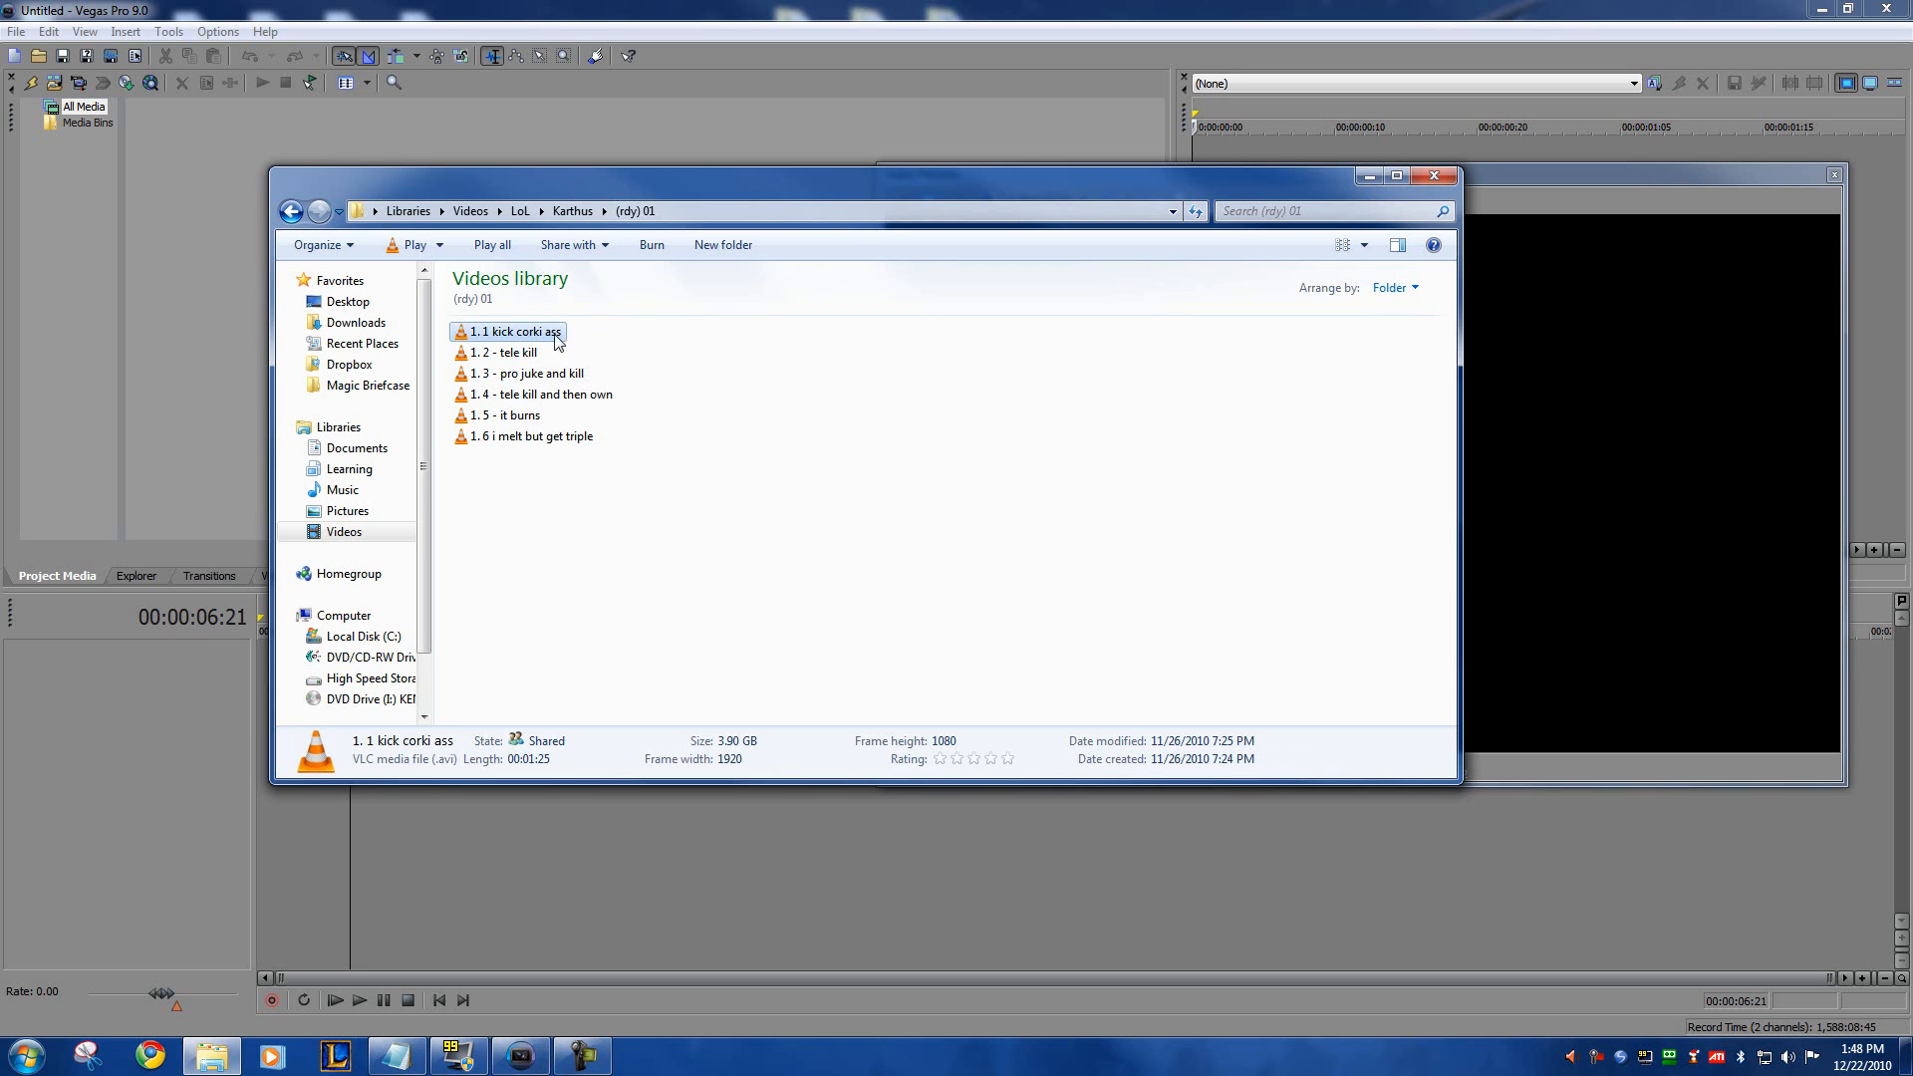
left_click(533, 353)
left_click(528, 375)
left_click(532, 397)
left_click(522, 435)
left_click(522, 416)
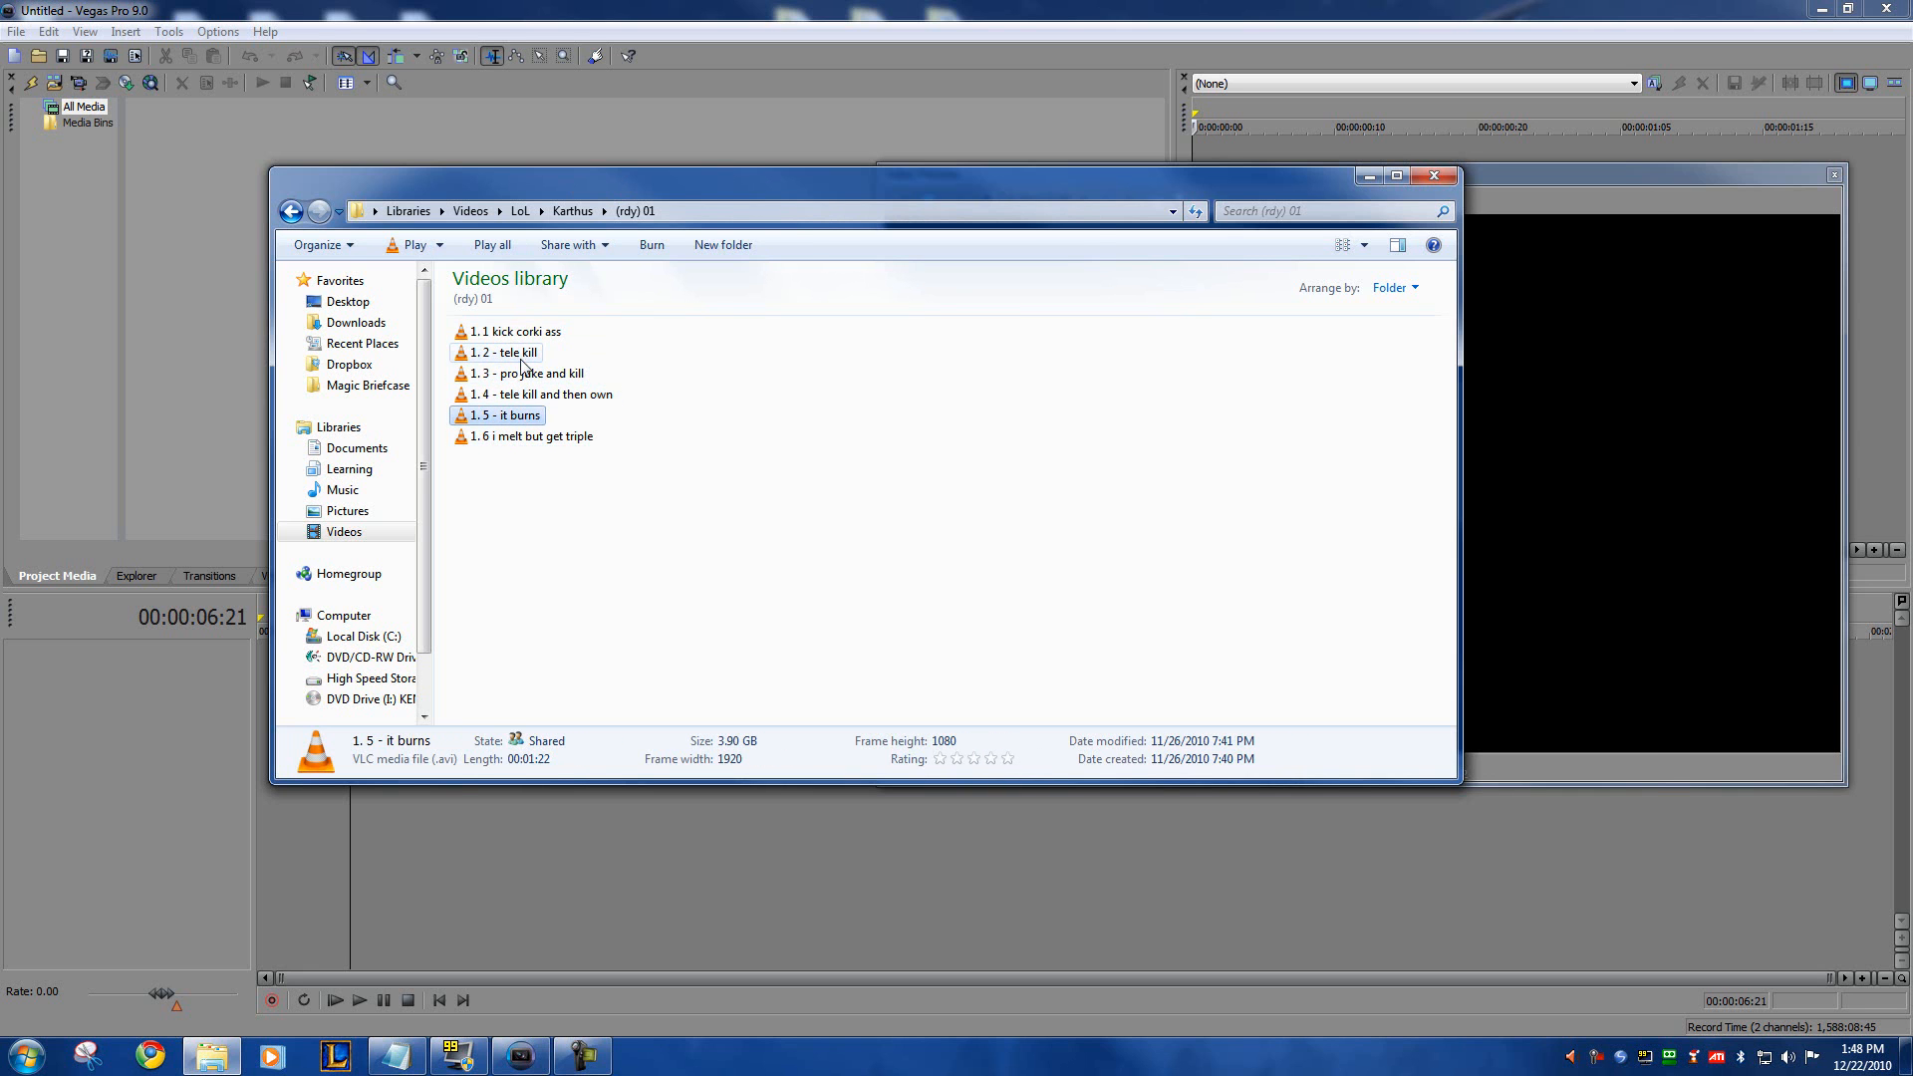
Step: Move the file window aside to uncover the Vegas Pro media area and select the clip 1. 1 kick corki ass
left_click_drag(590, 188, 785, 194)
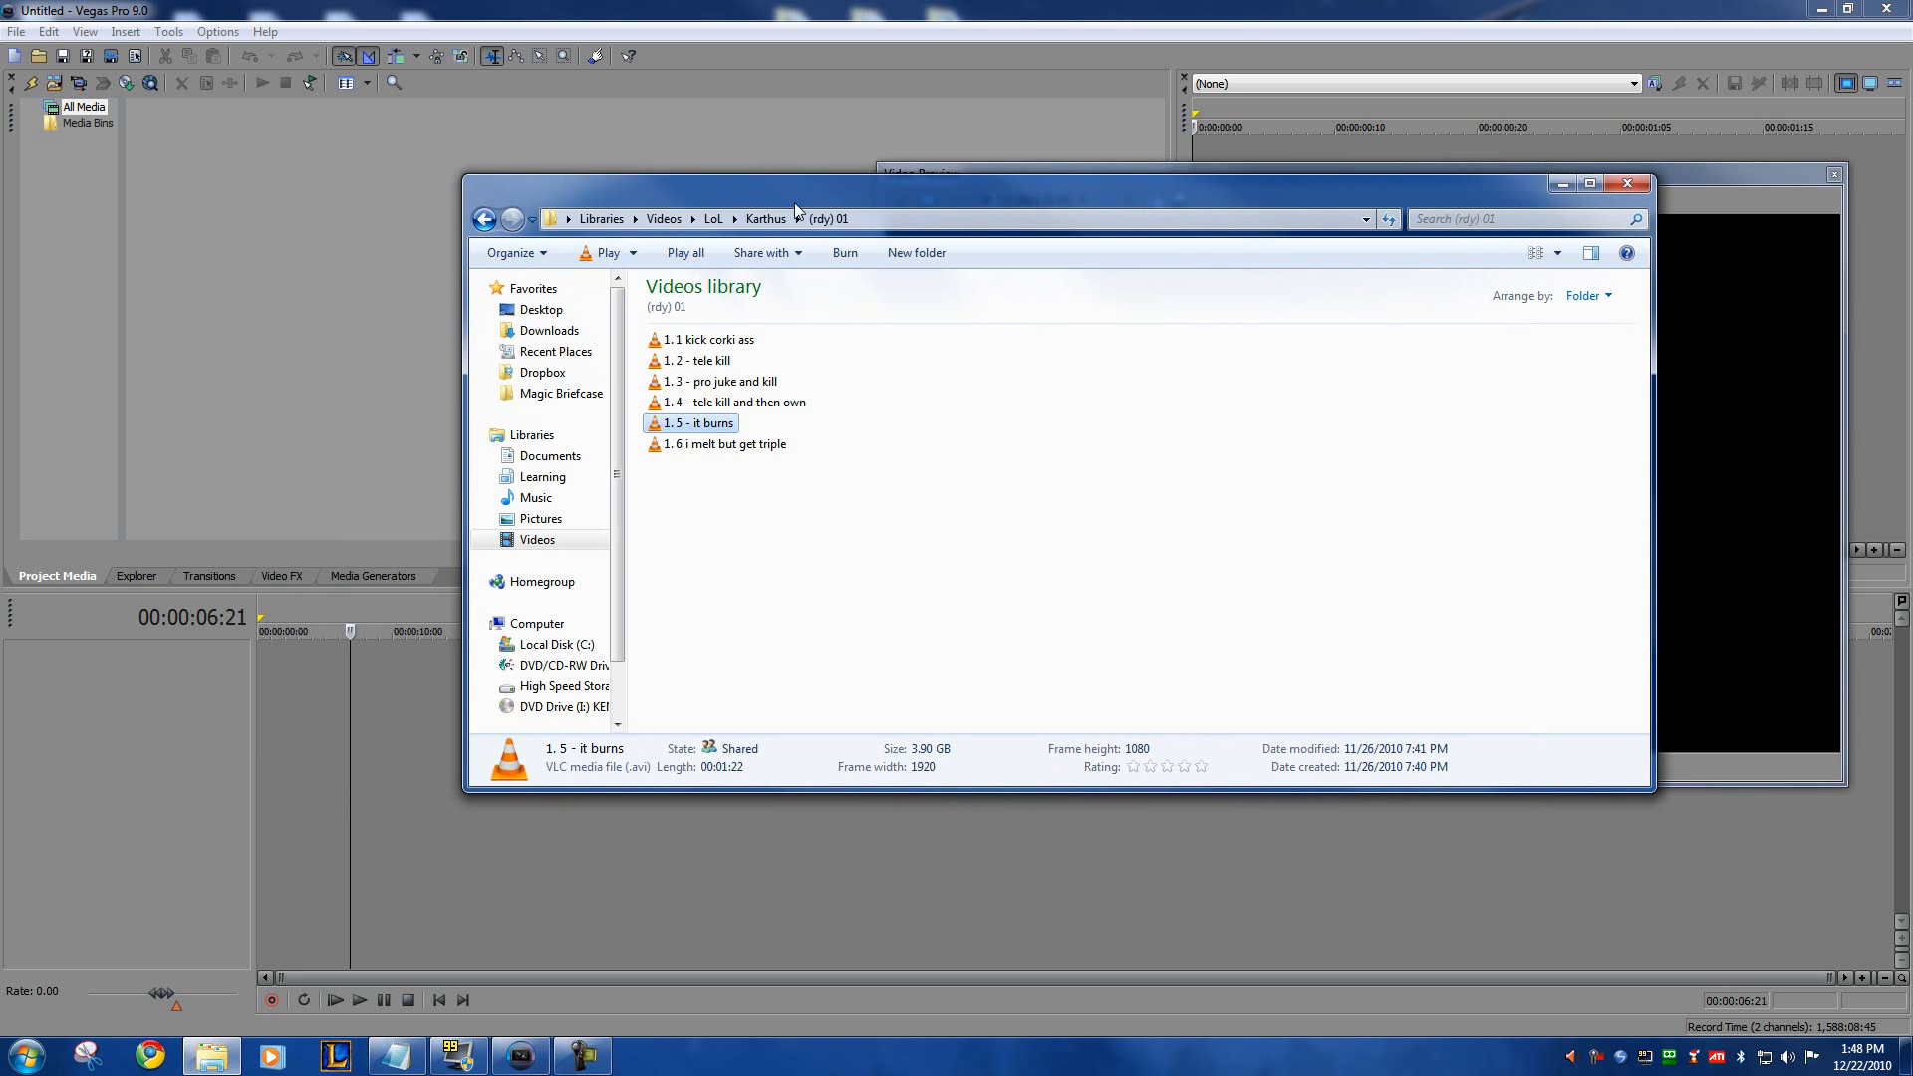
left_click_drag(840, 197, 817, 242)
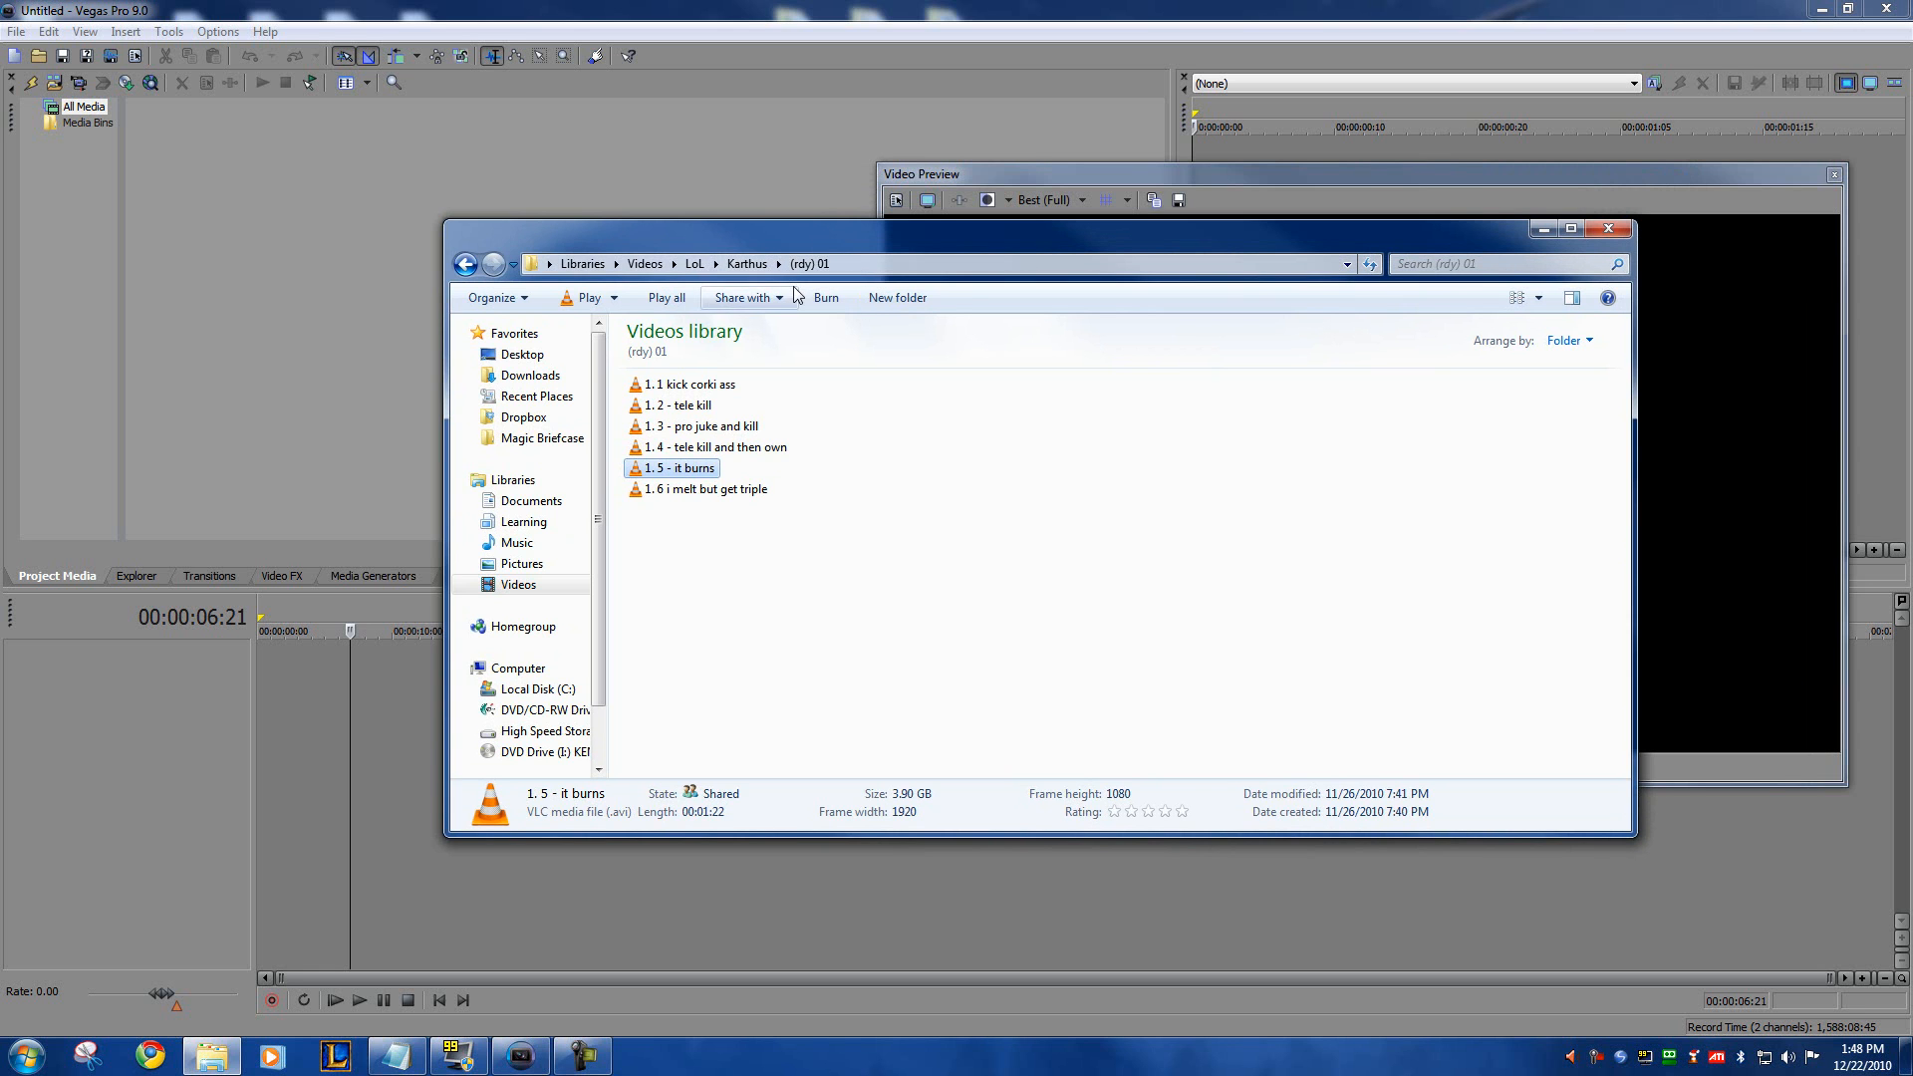
left_click_drag(758, 233, 1425, 249)
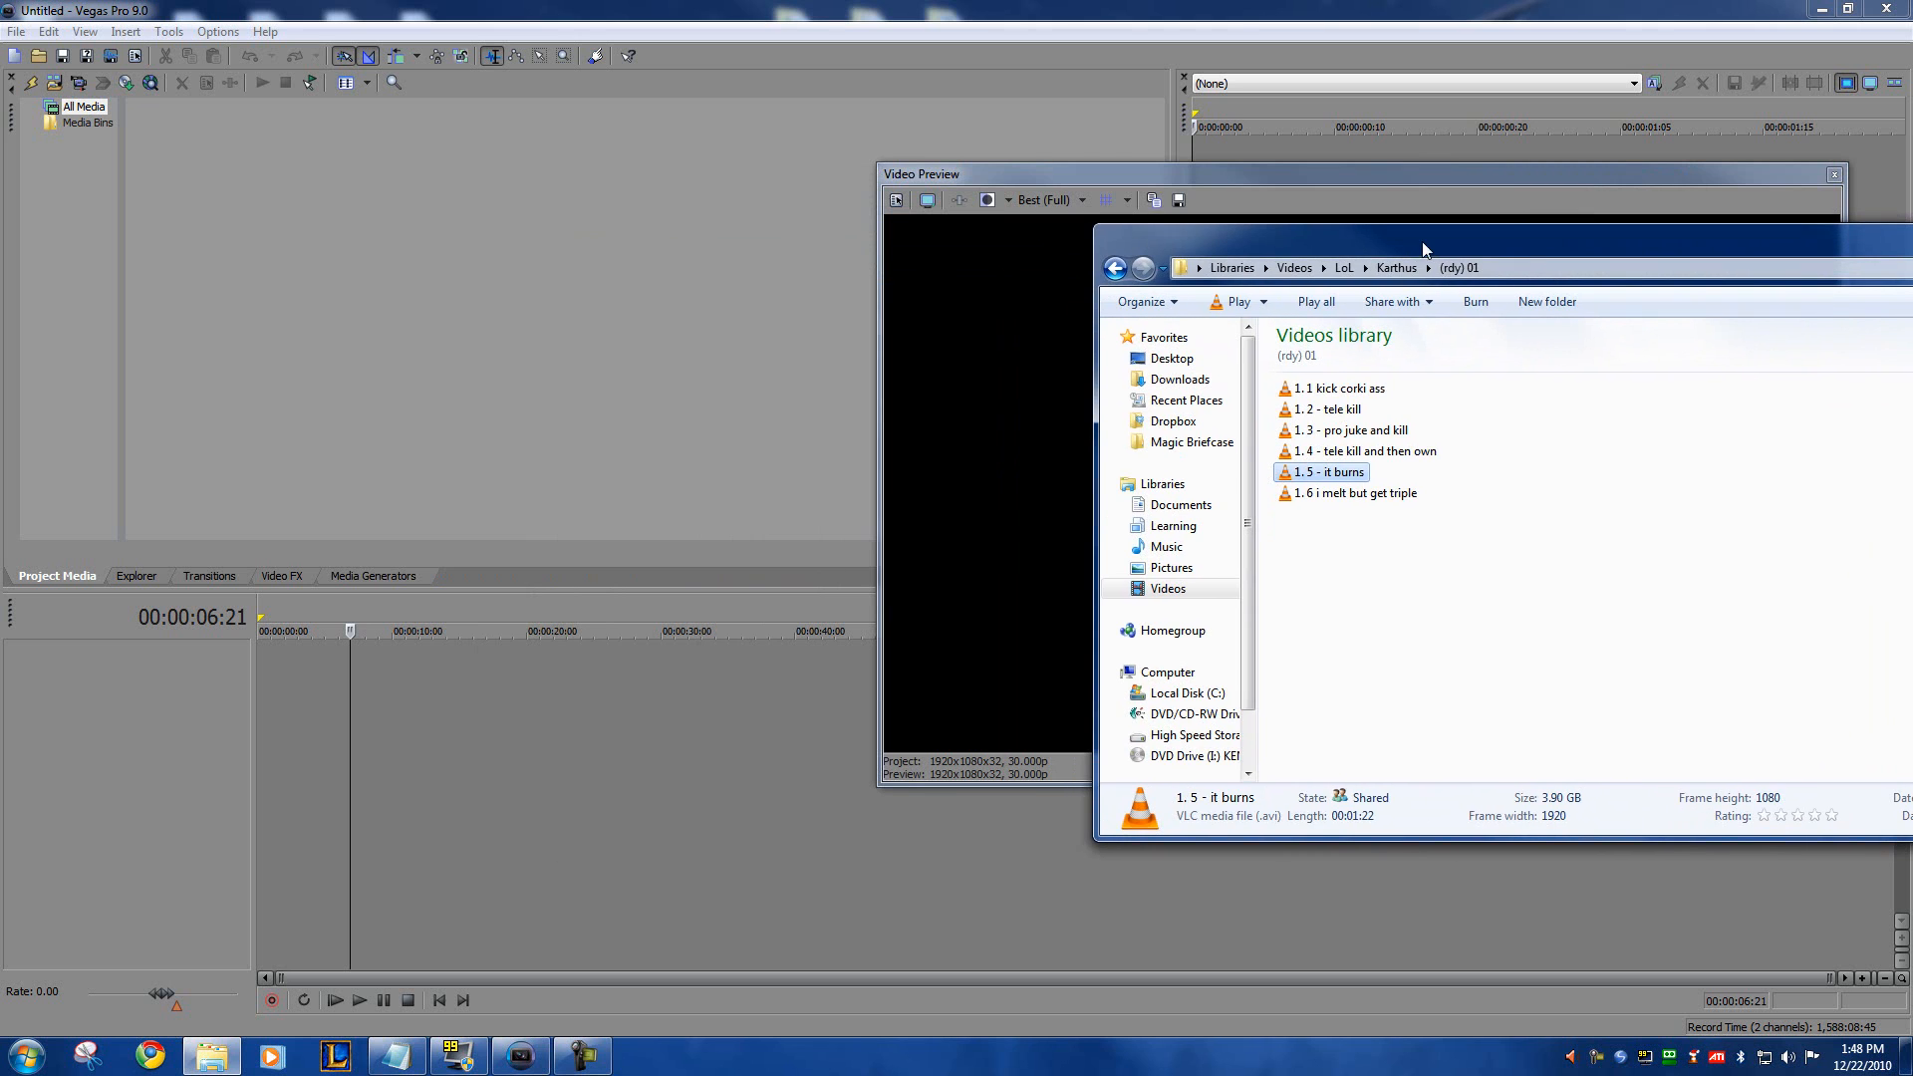
left_click(1348, 391)
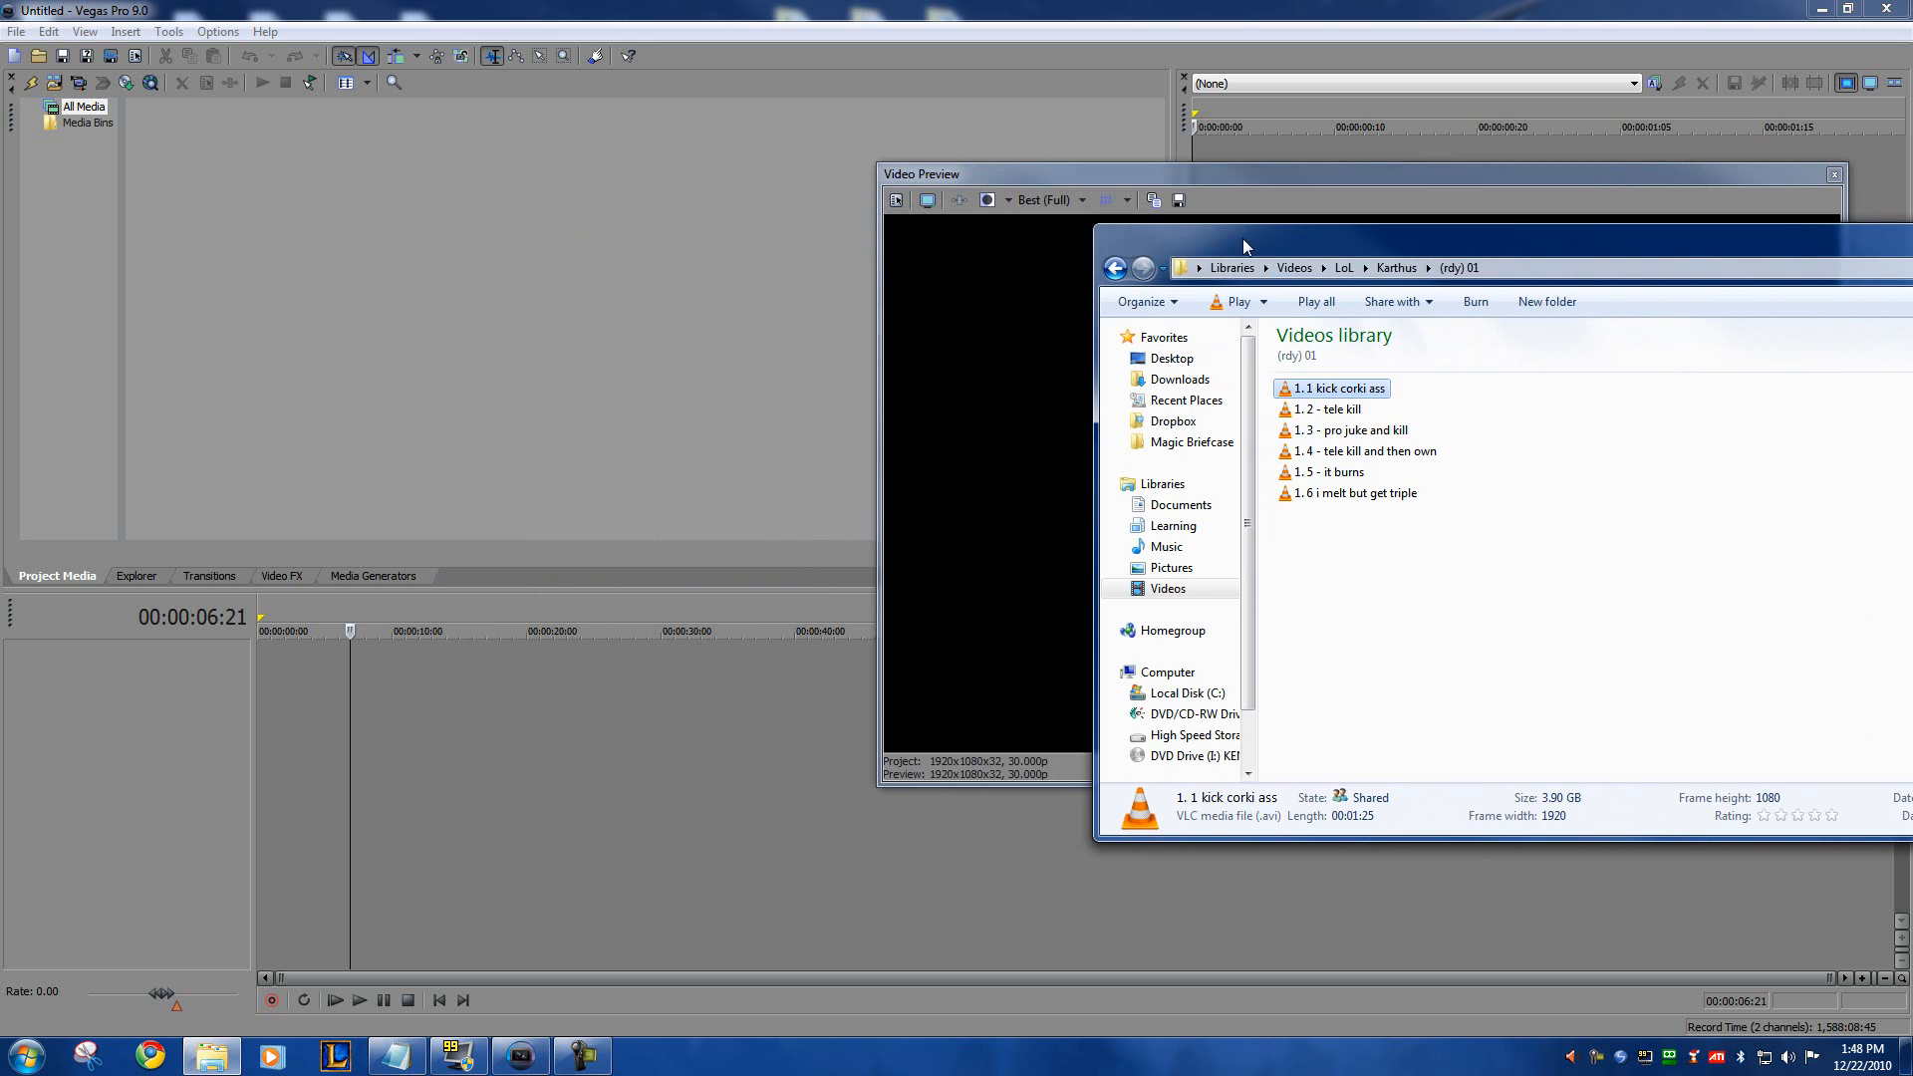
left_click_drag(1244, 243, 1145, 215)
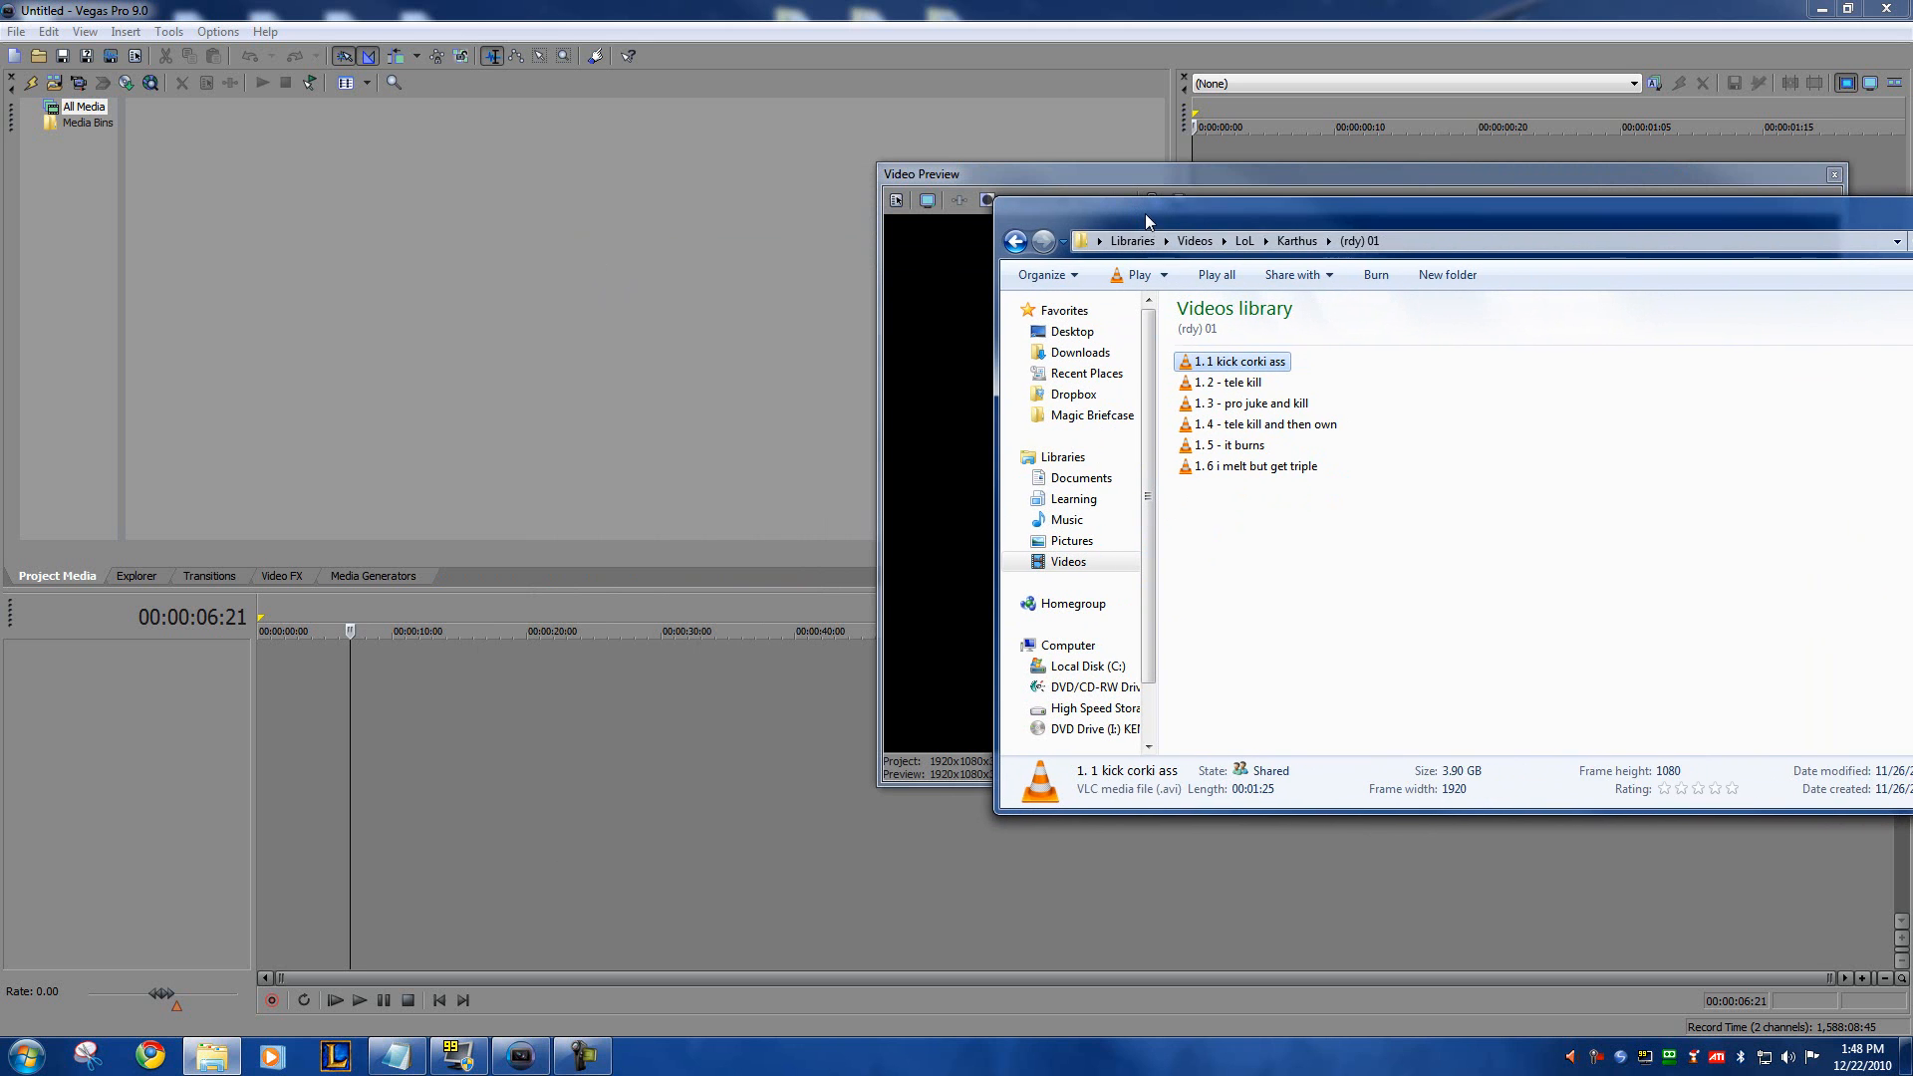
left_click(1232, 364)
Step: Switch to Vegas Pro and create a media bin named Clips under Media Bins
left_click(84, 292)
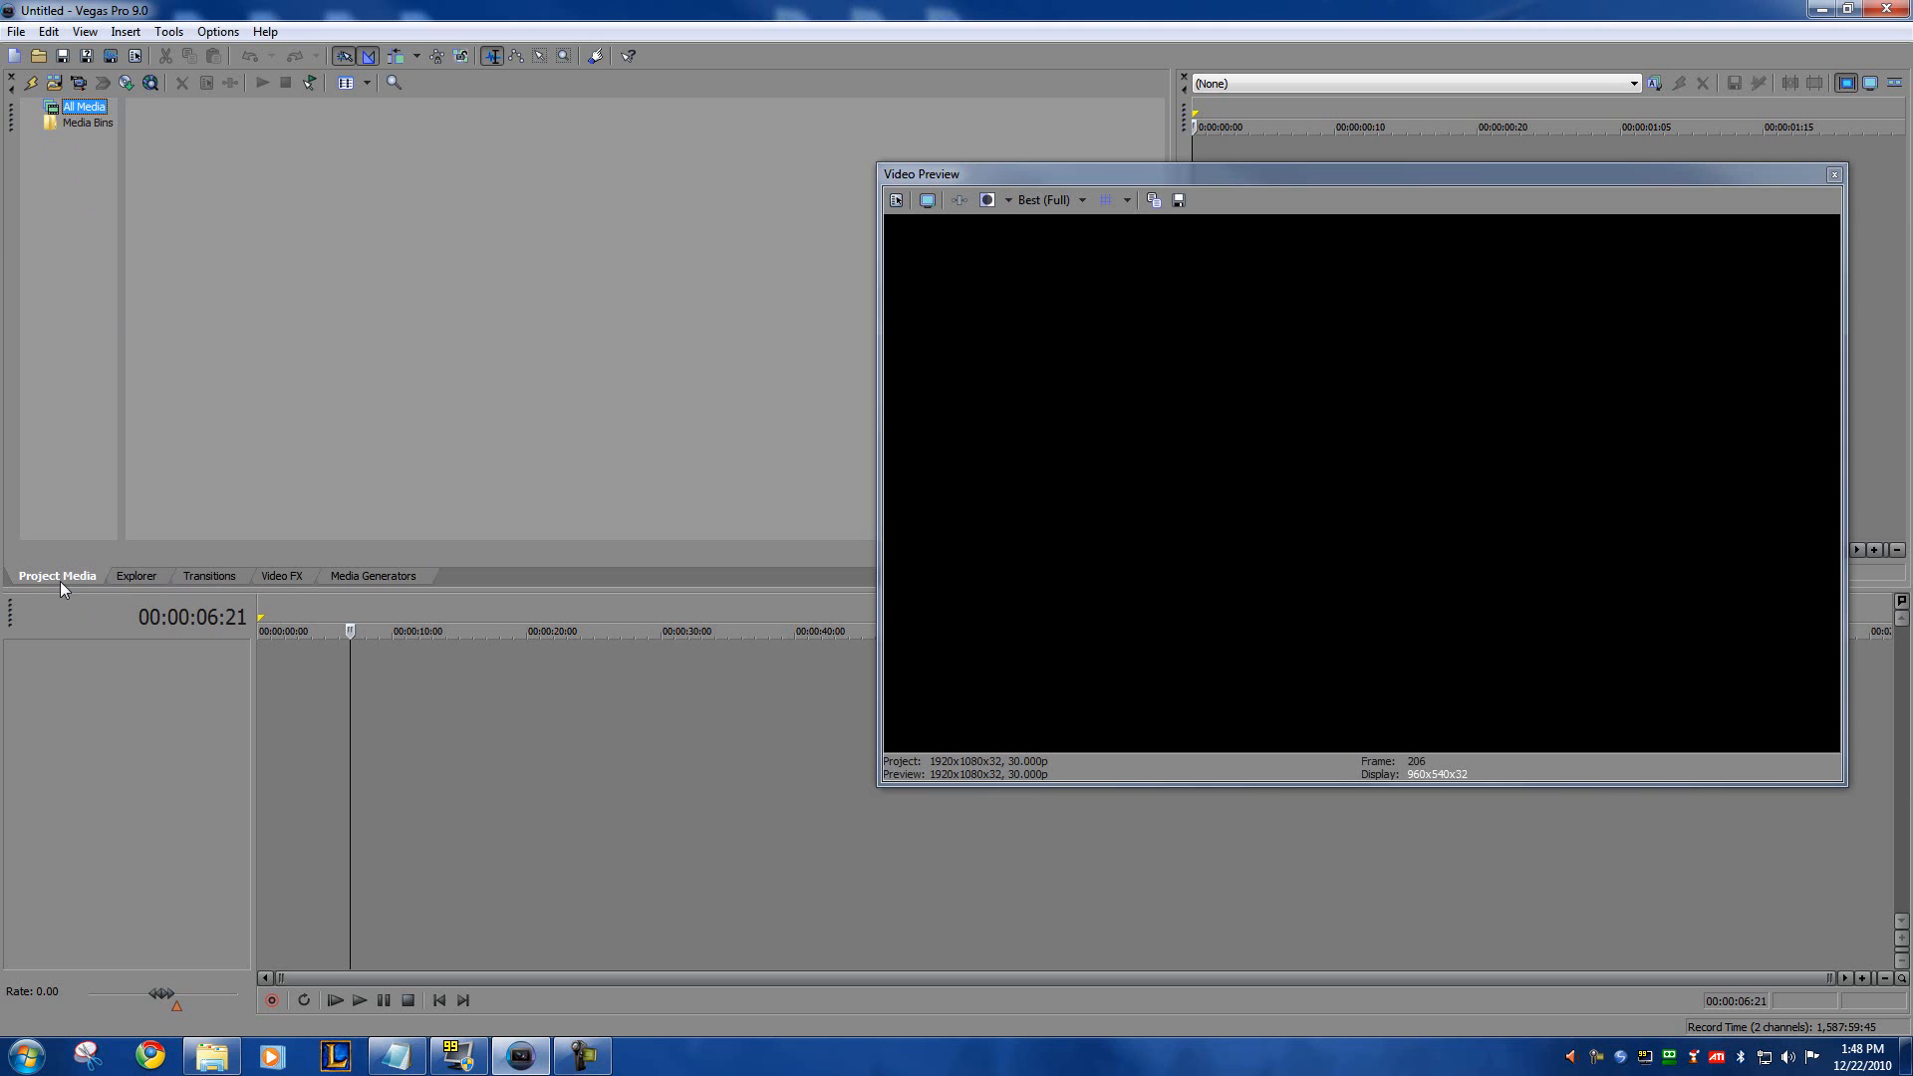
right_click(68, 122)
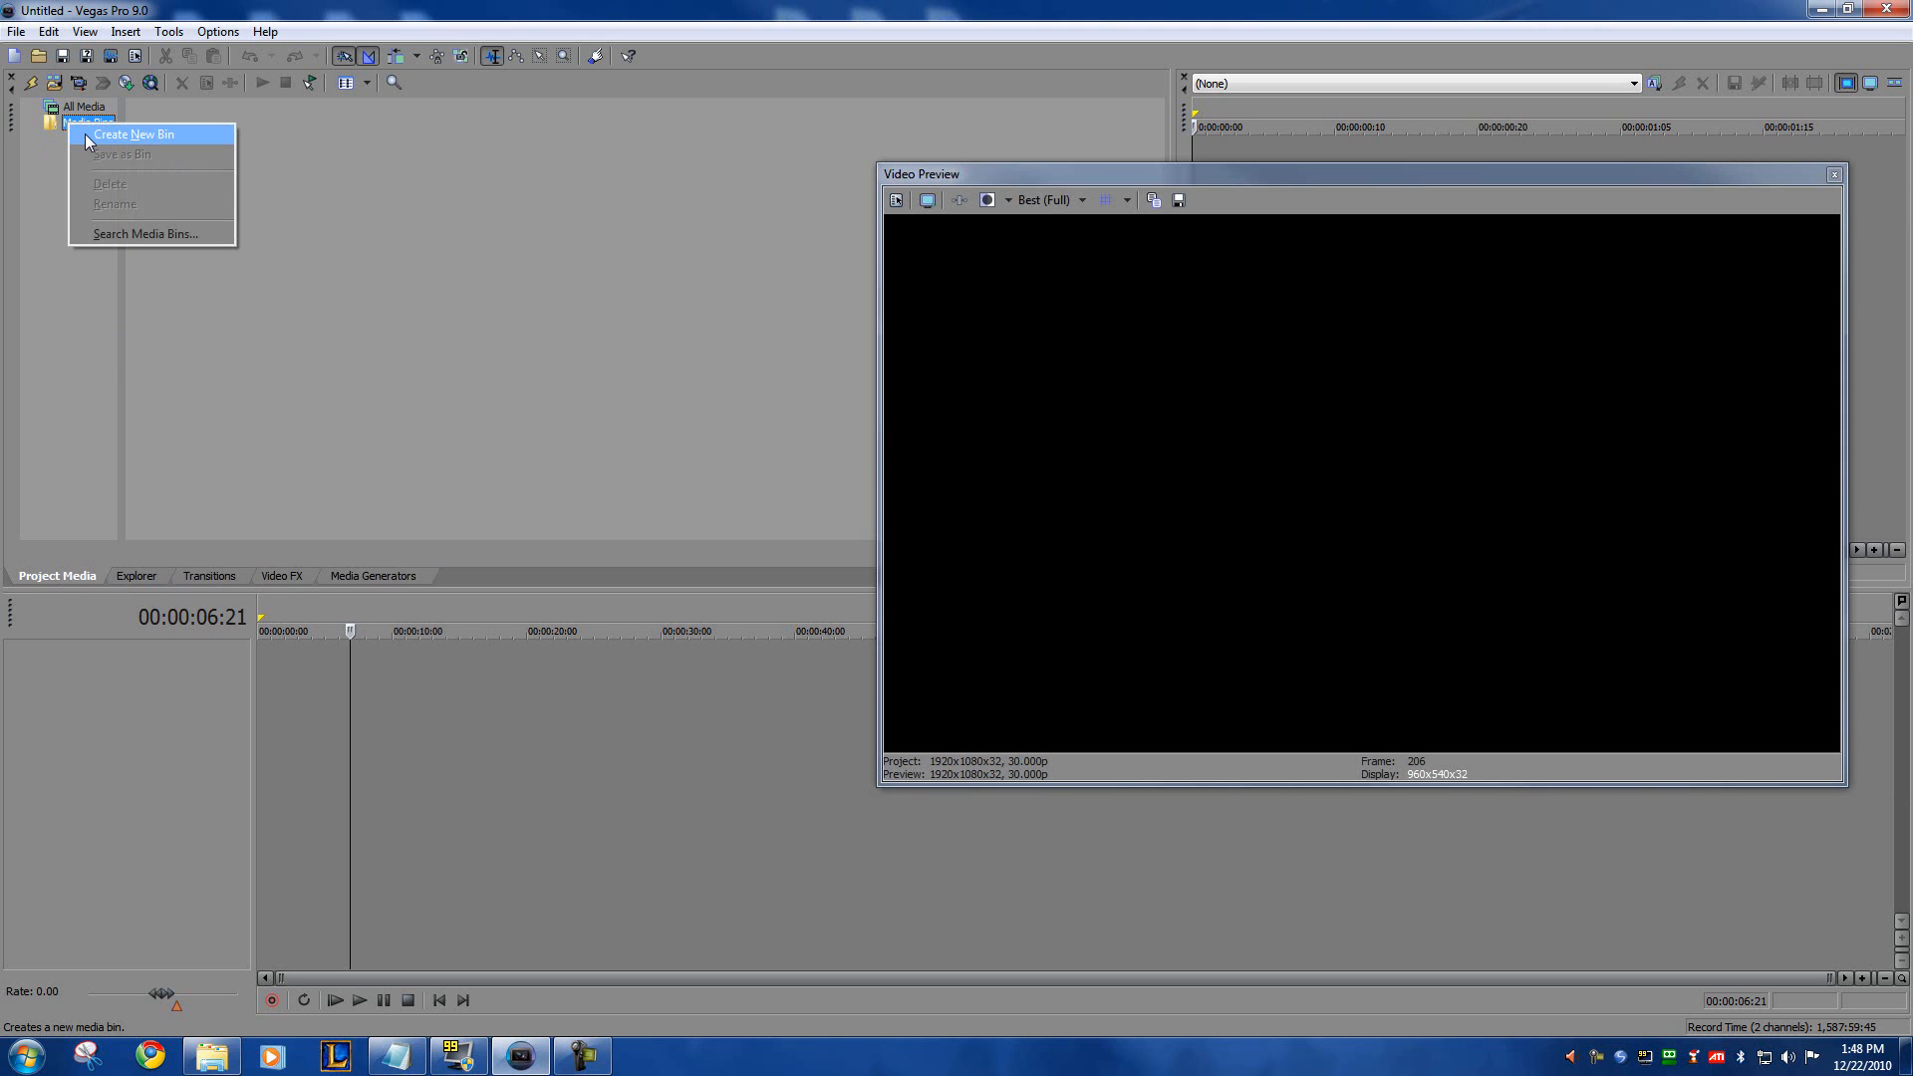
left_click(68, 136)
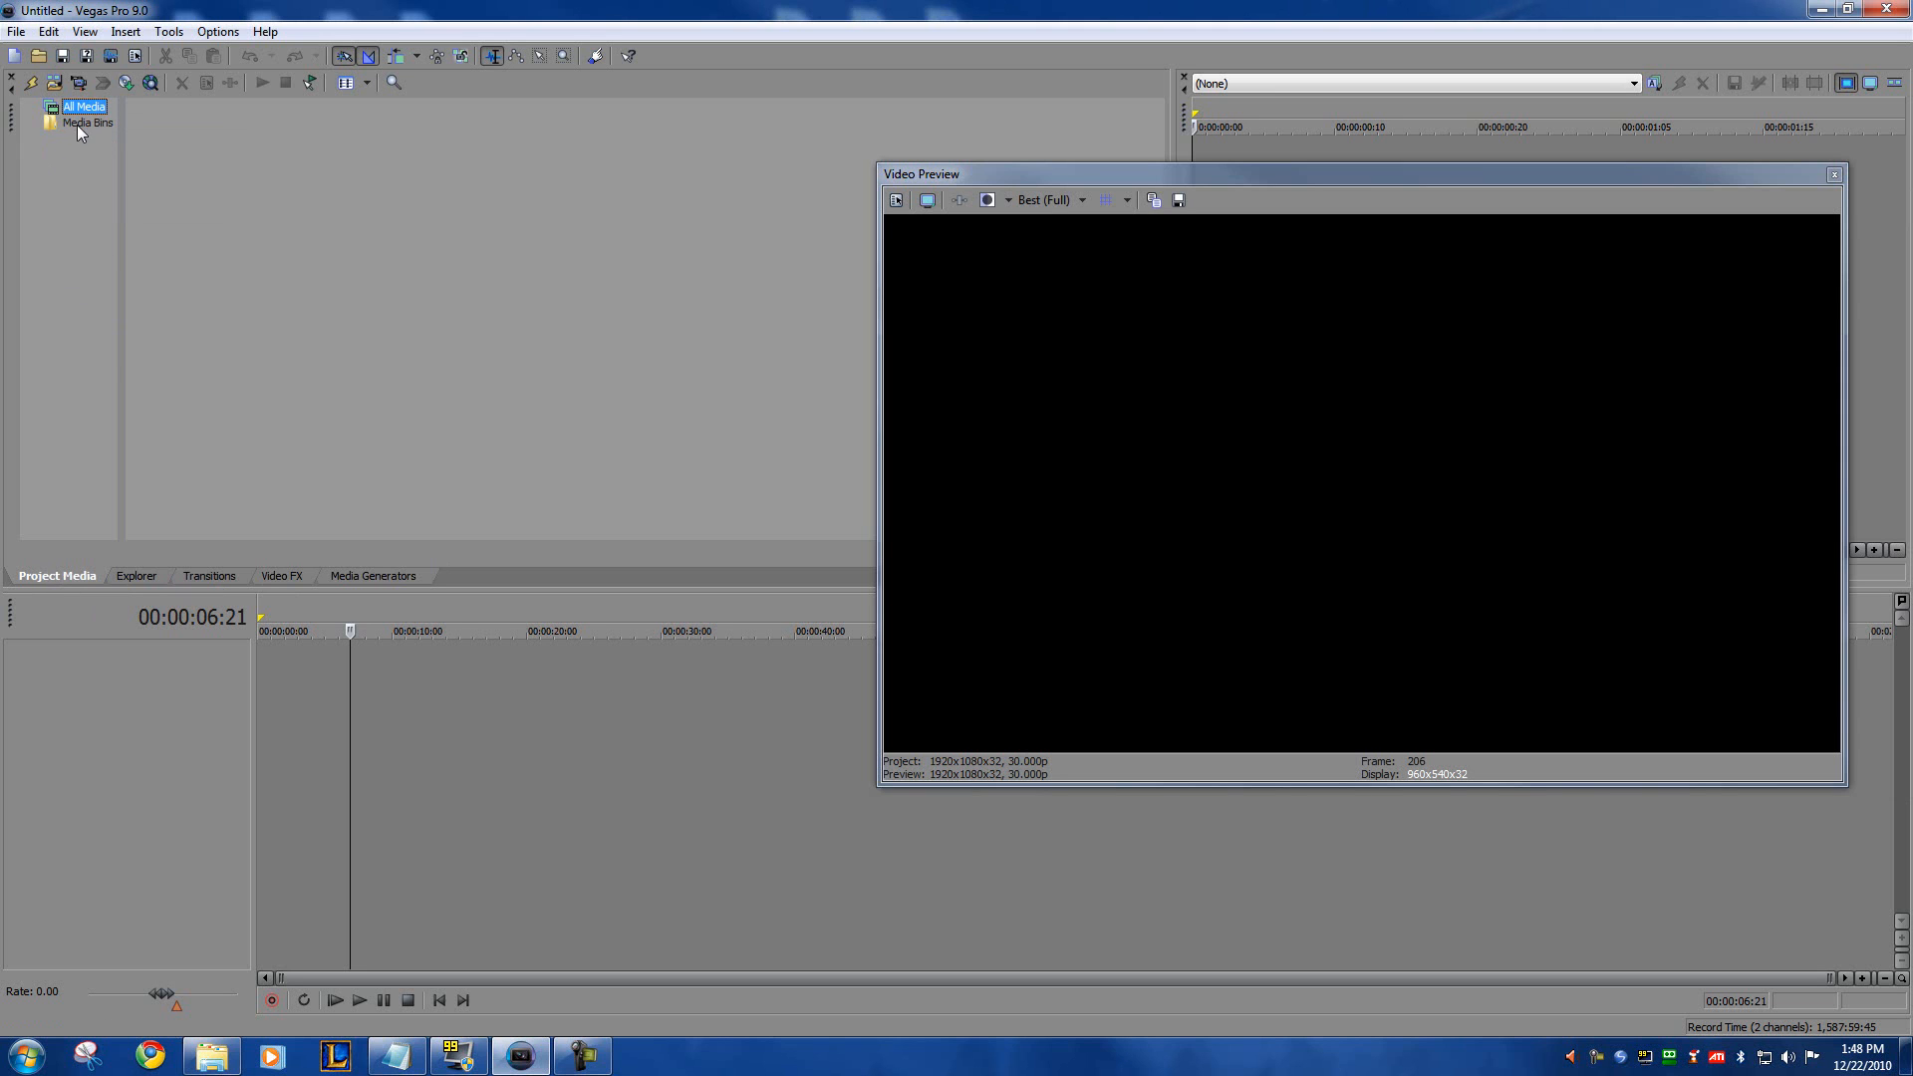
right_click(68, 124)
left_click(129, 138)
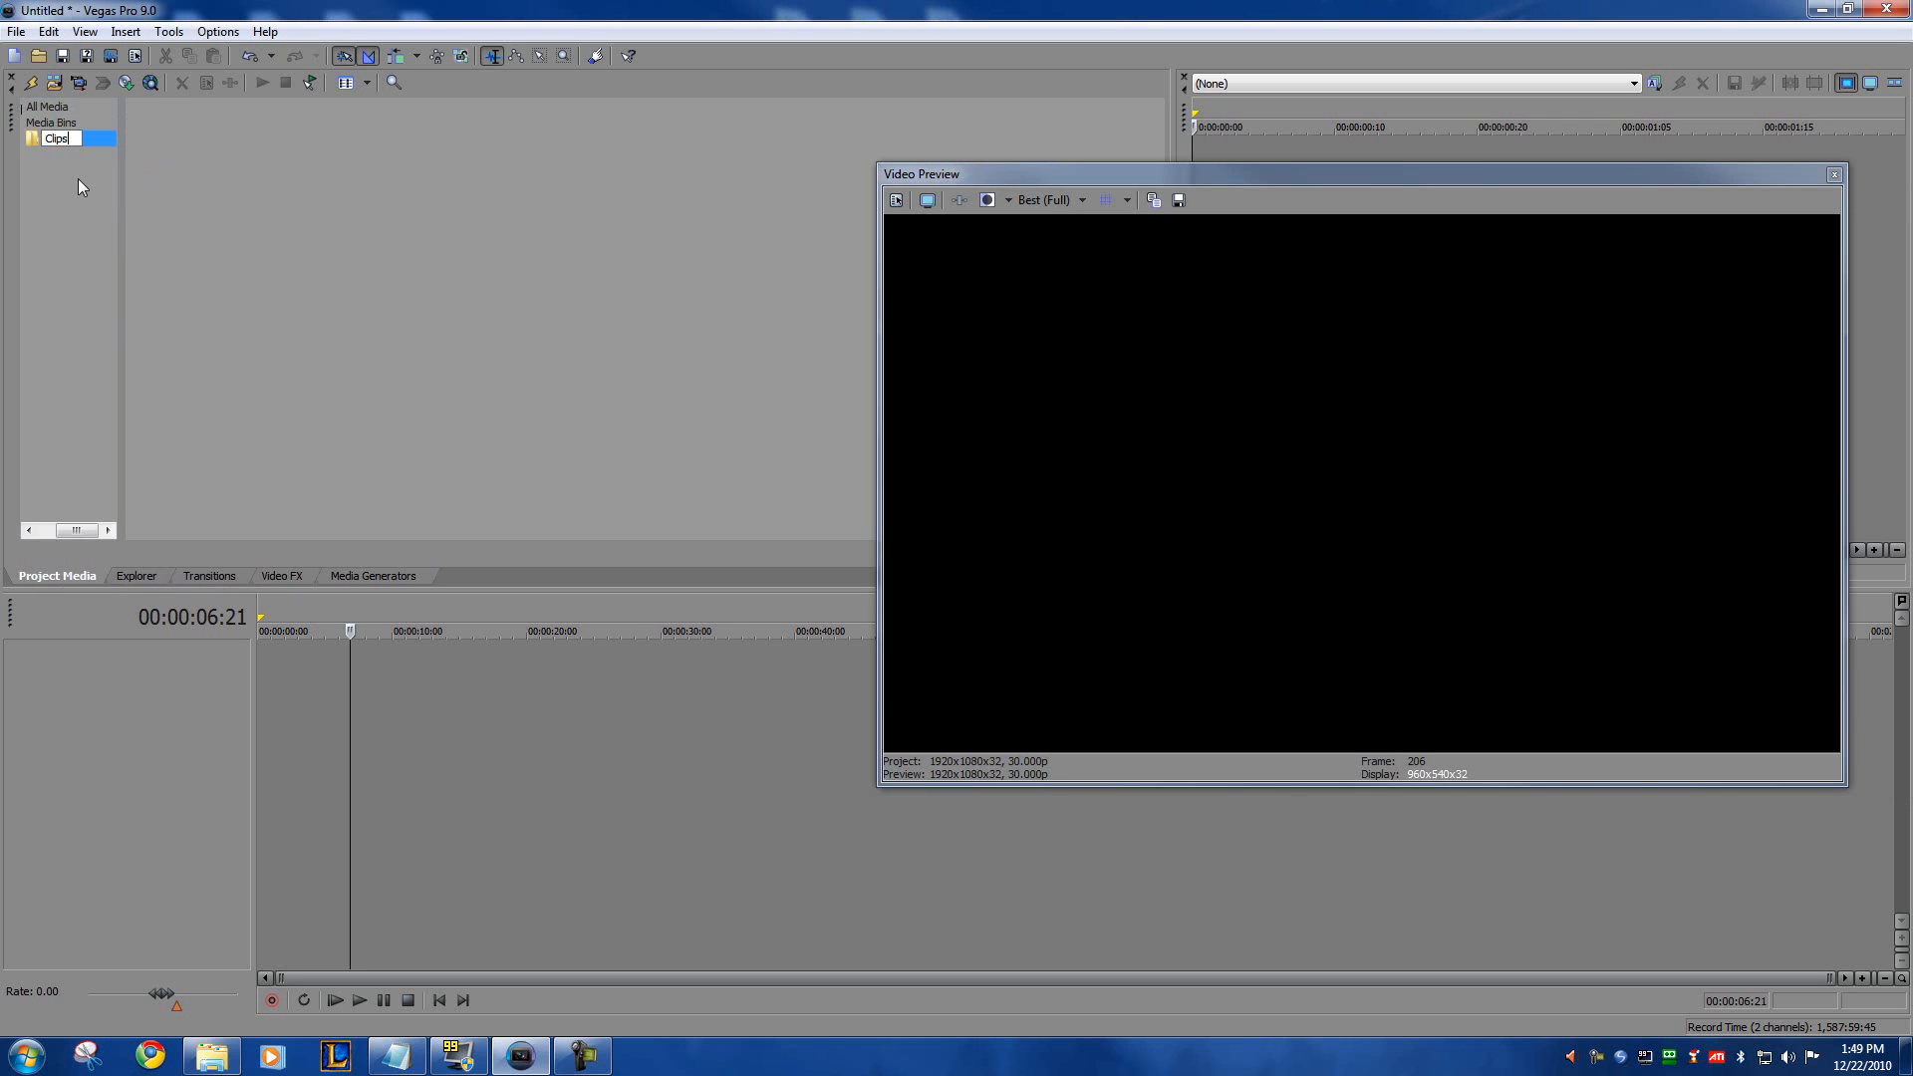
Step: Create two more media bins named Intros and Images under Media Bins
right_click(52, 122)
left_click(99, 137)
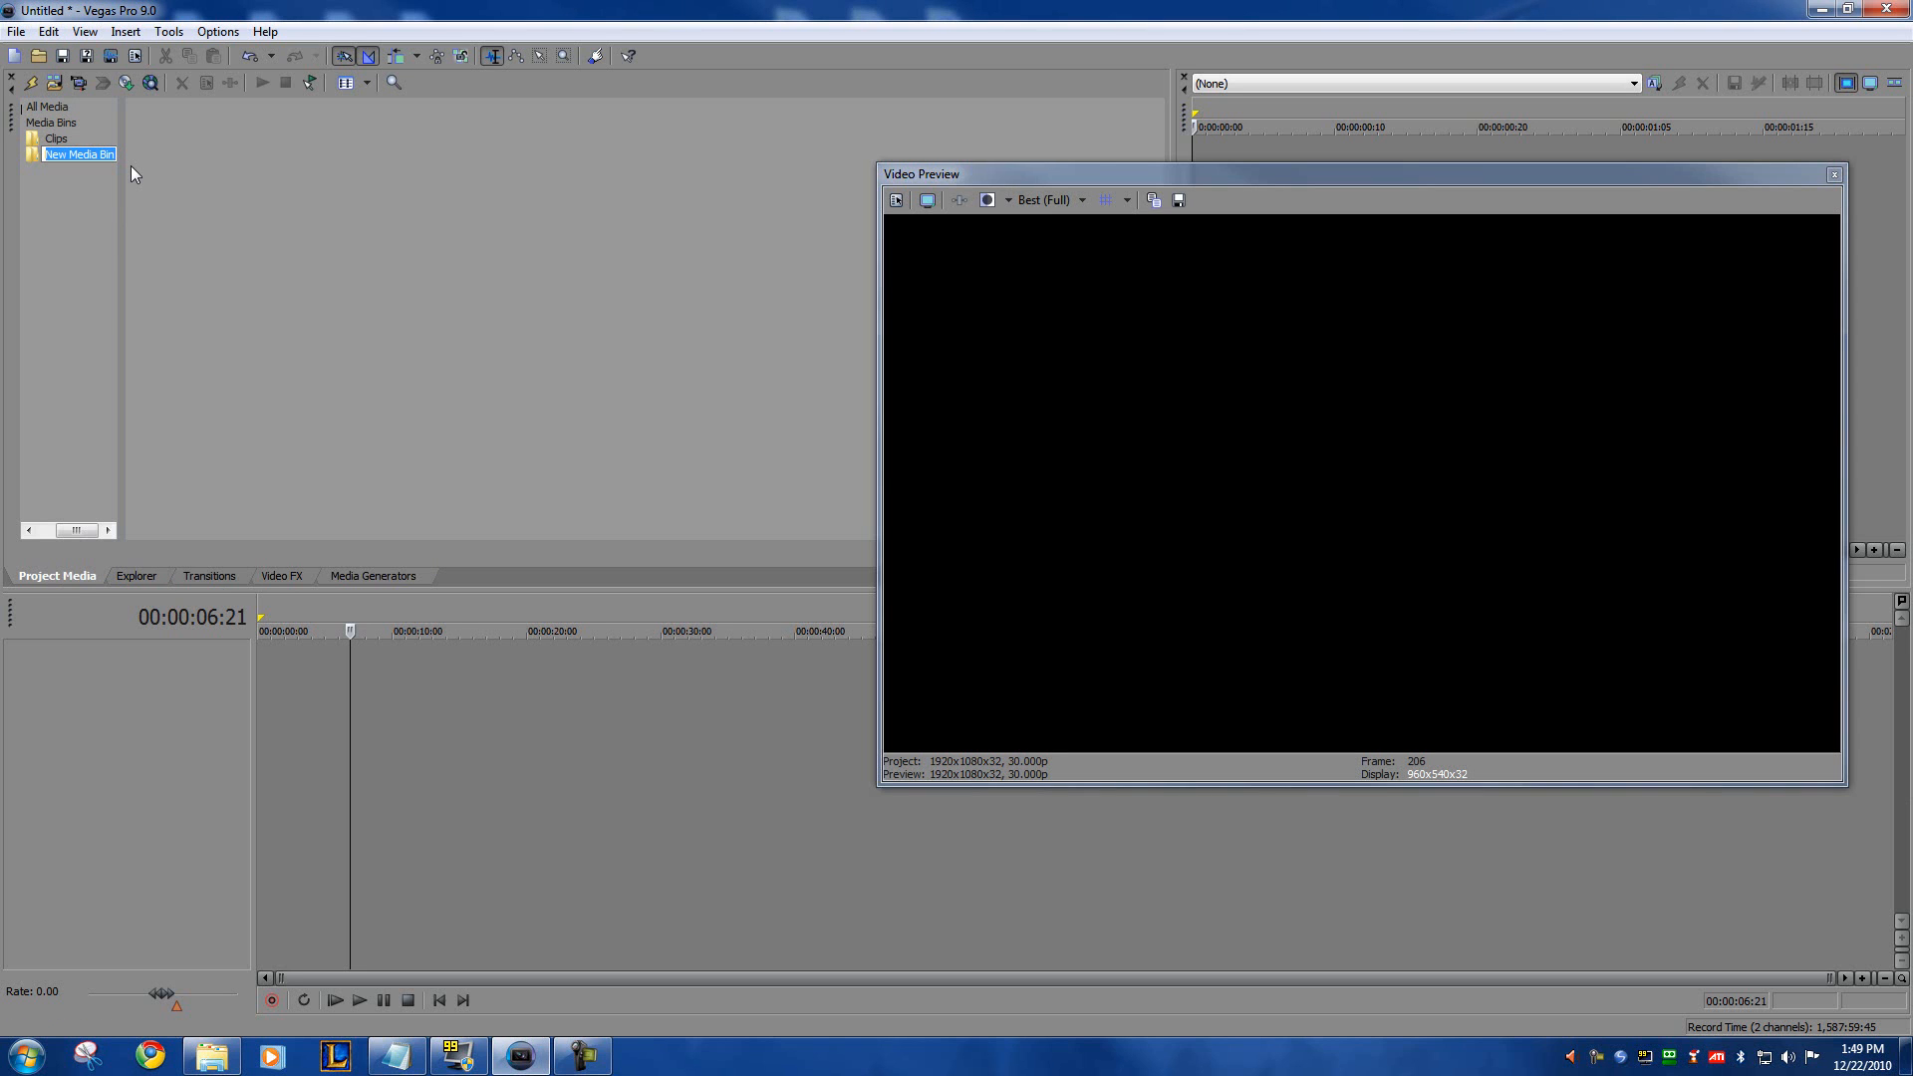
type("Intros")
key("Return")
right_click(48, 120)
left_click(84, 135)
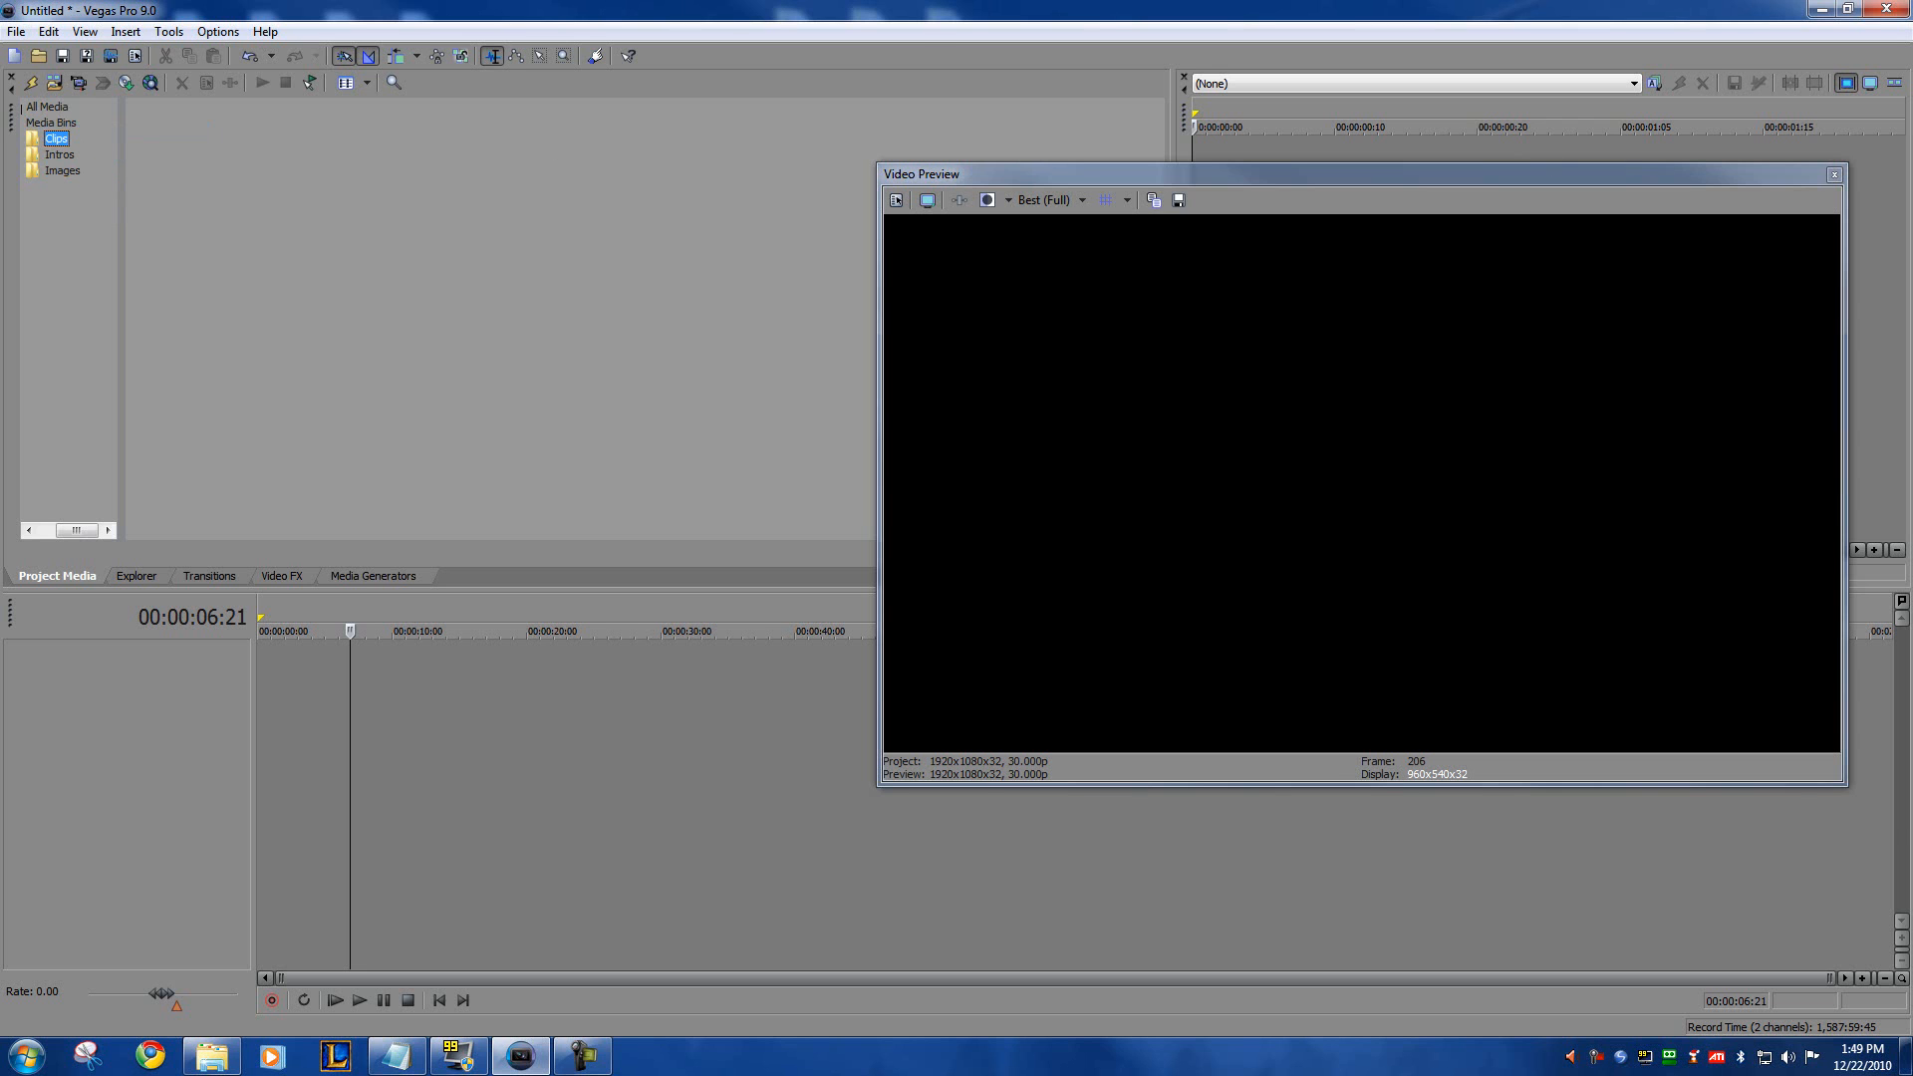
Step: Import all six clips from the (rdy) 01 folder into the Clips media bin in Vegas Pro
key("alt+Tab")
left_click_drag(1234, 404, 1228, 366)
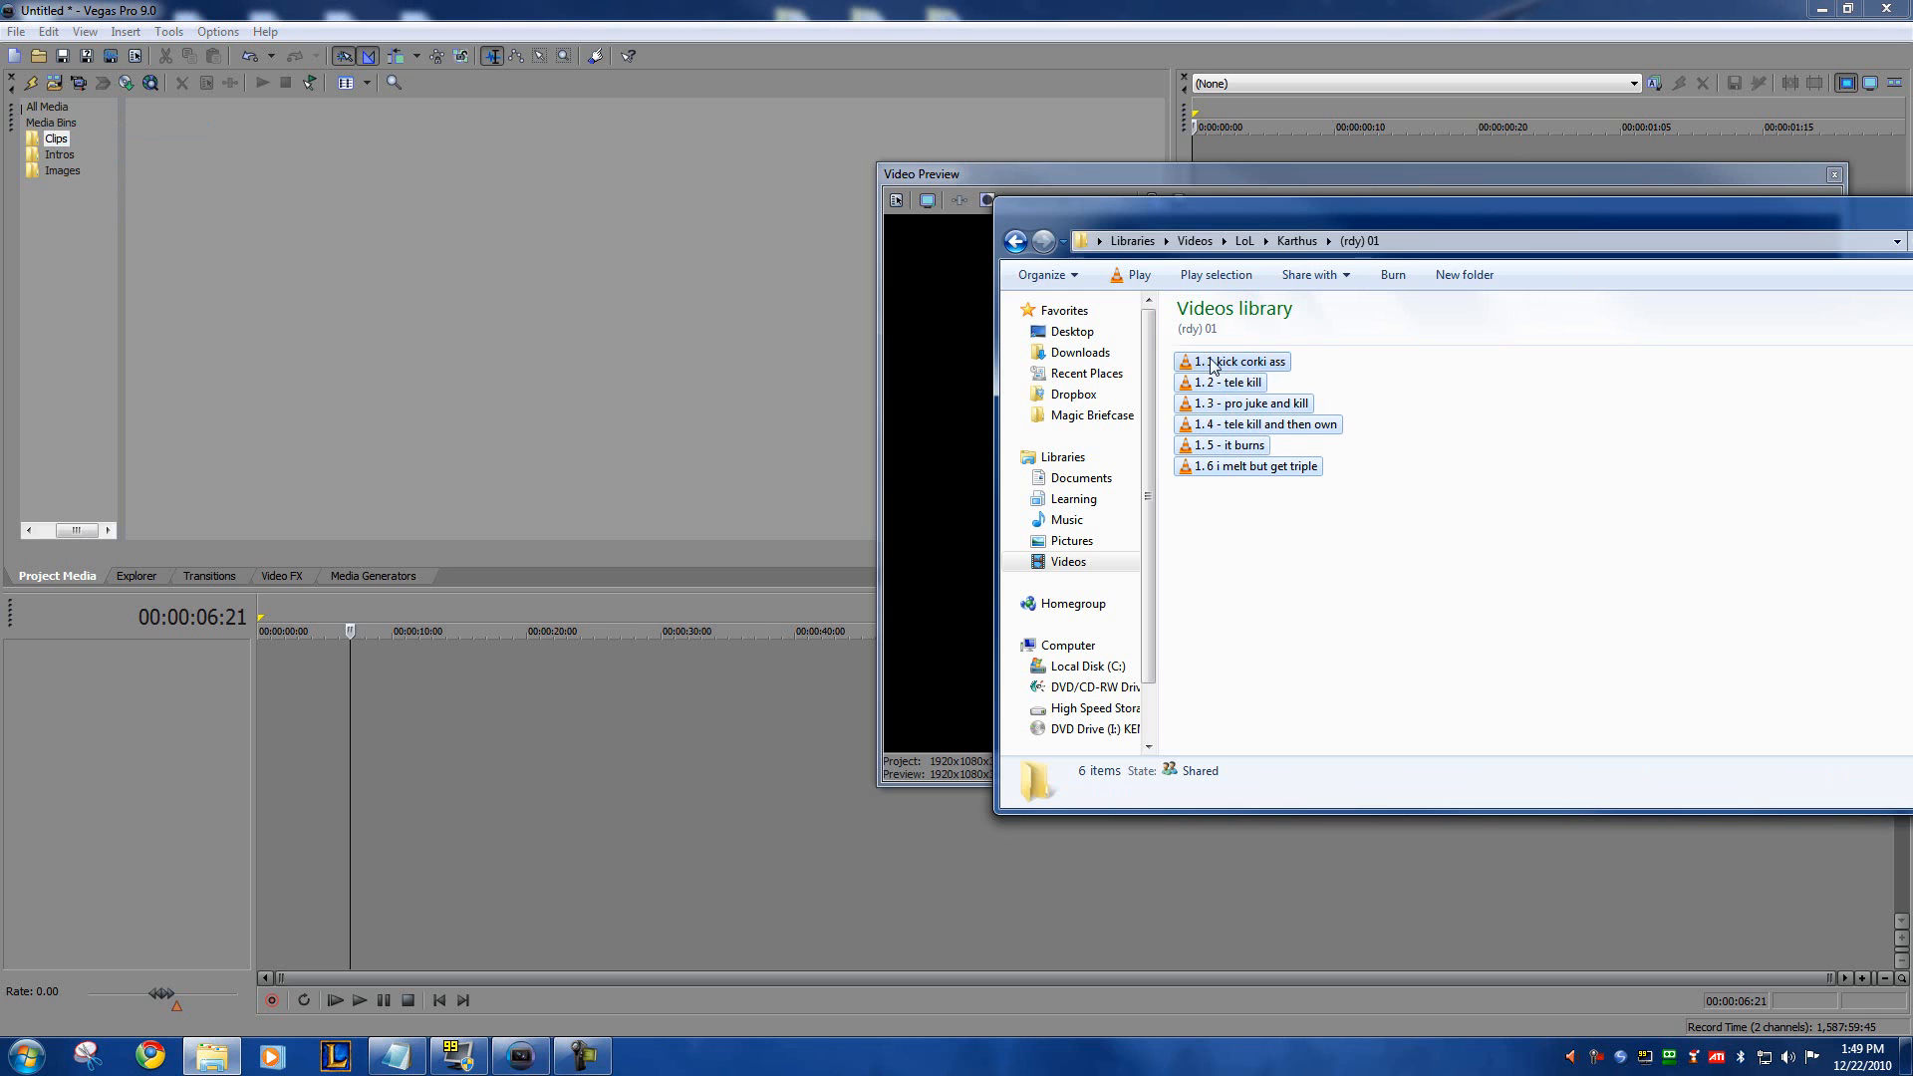
left_click_drag(59, 145, 62, 143)
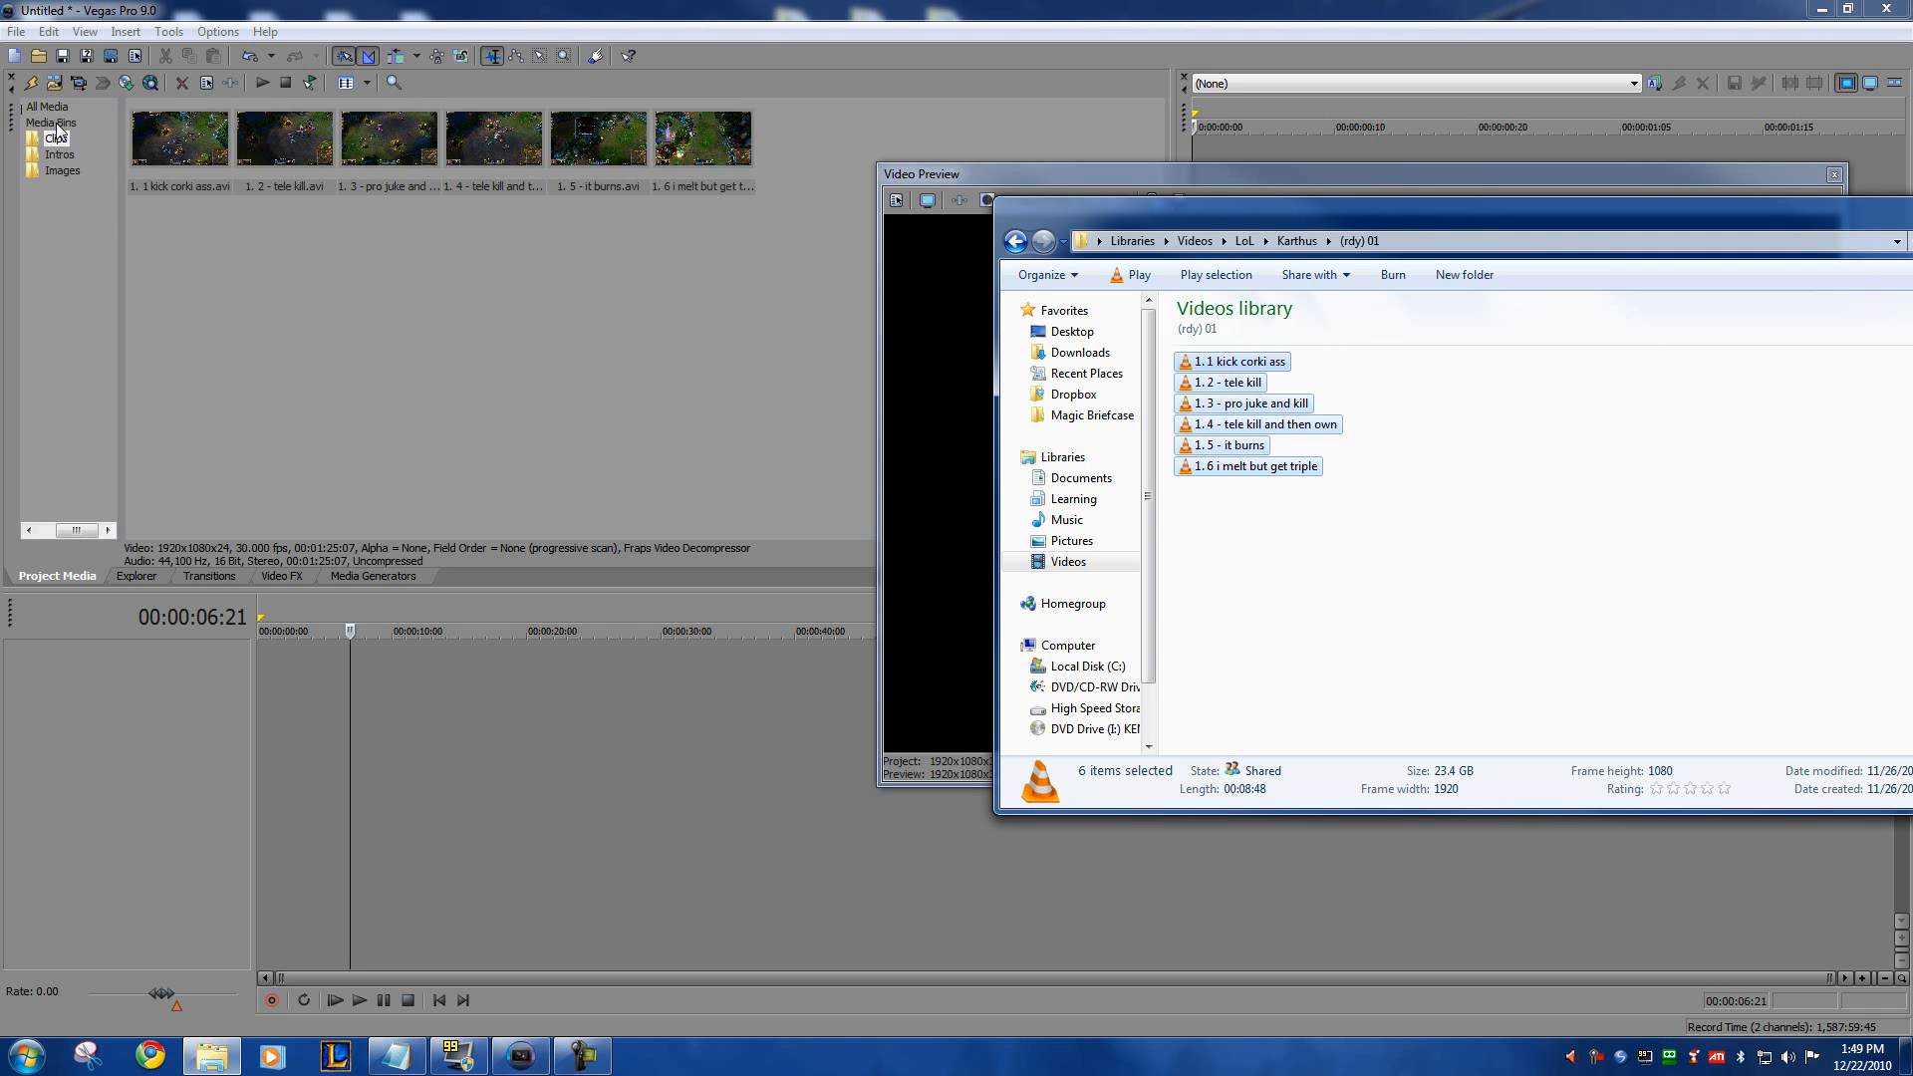
Step: Return to Vegas Pro and move the floating Video Preview window off the main screen to uncover the Trimmer
left_click(300, 286)
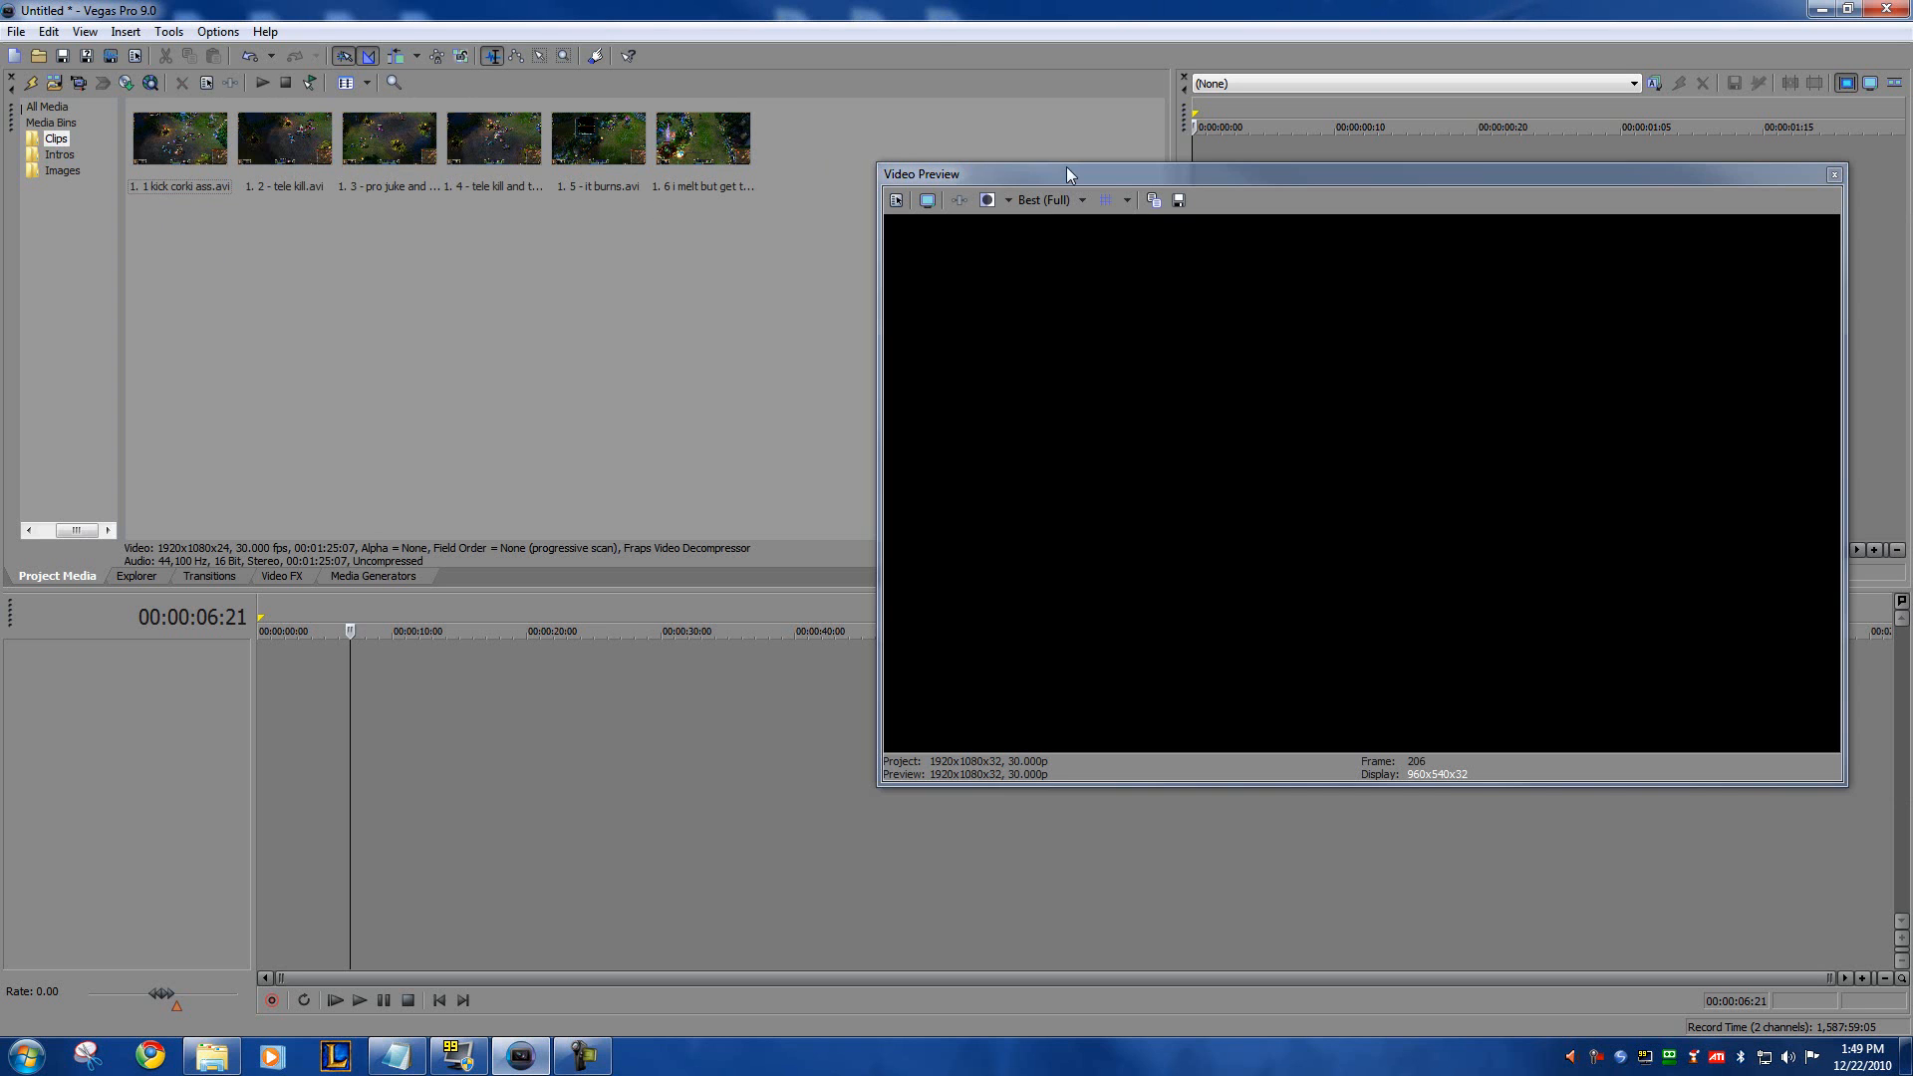
left_click_drag(1034, 172, 1013, 247)
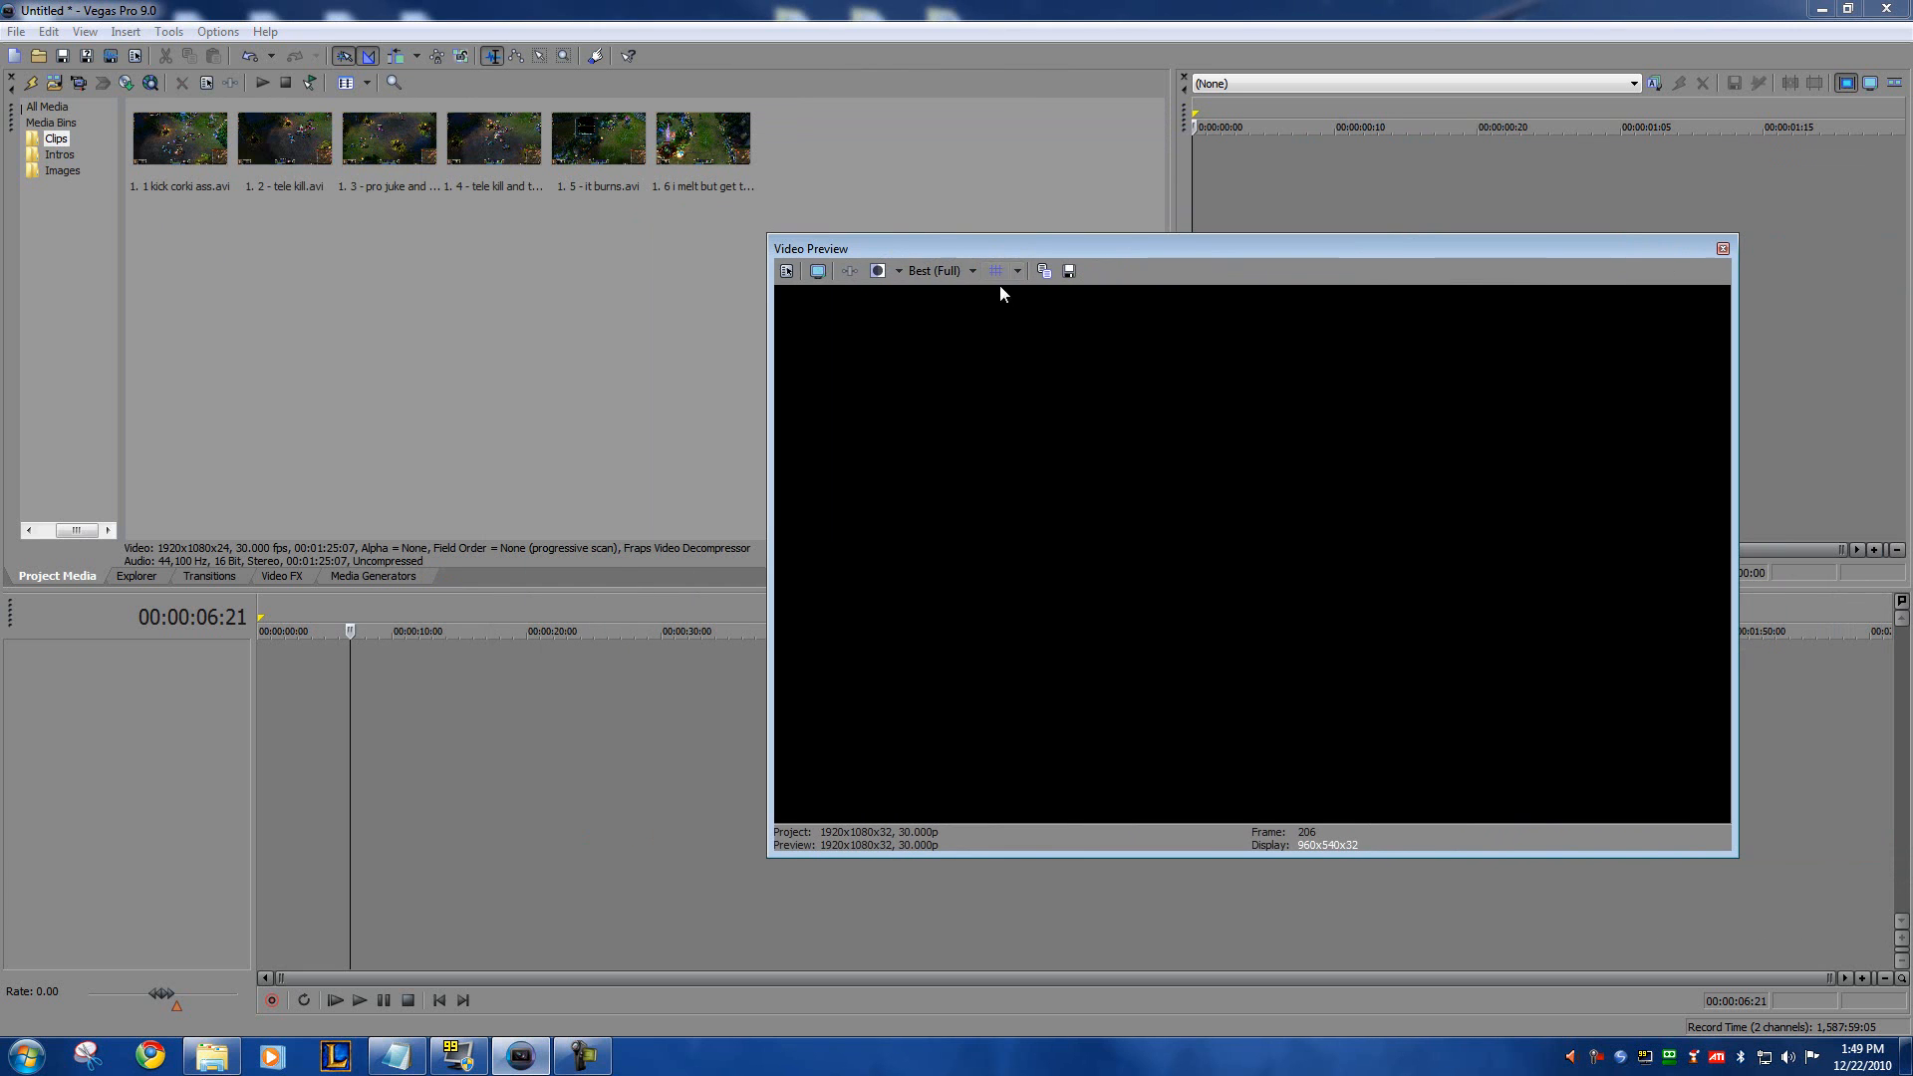
left_click_drag(864, 249, 1674, 249)
Step: Load the clip 1. 1 kick corki ass.avi from the Clips bin into the Trimmer
left_click(180, 159)
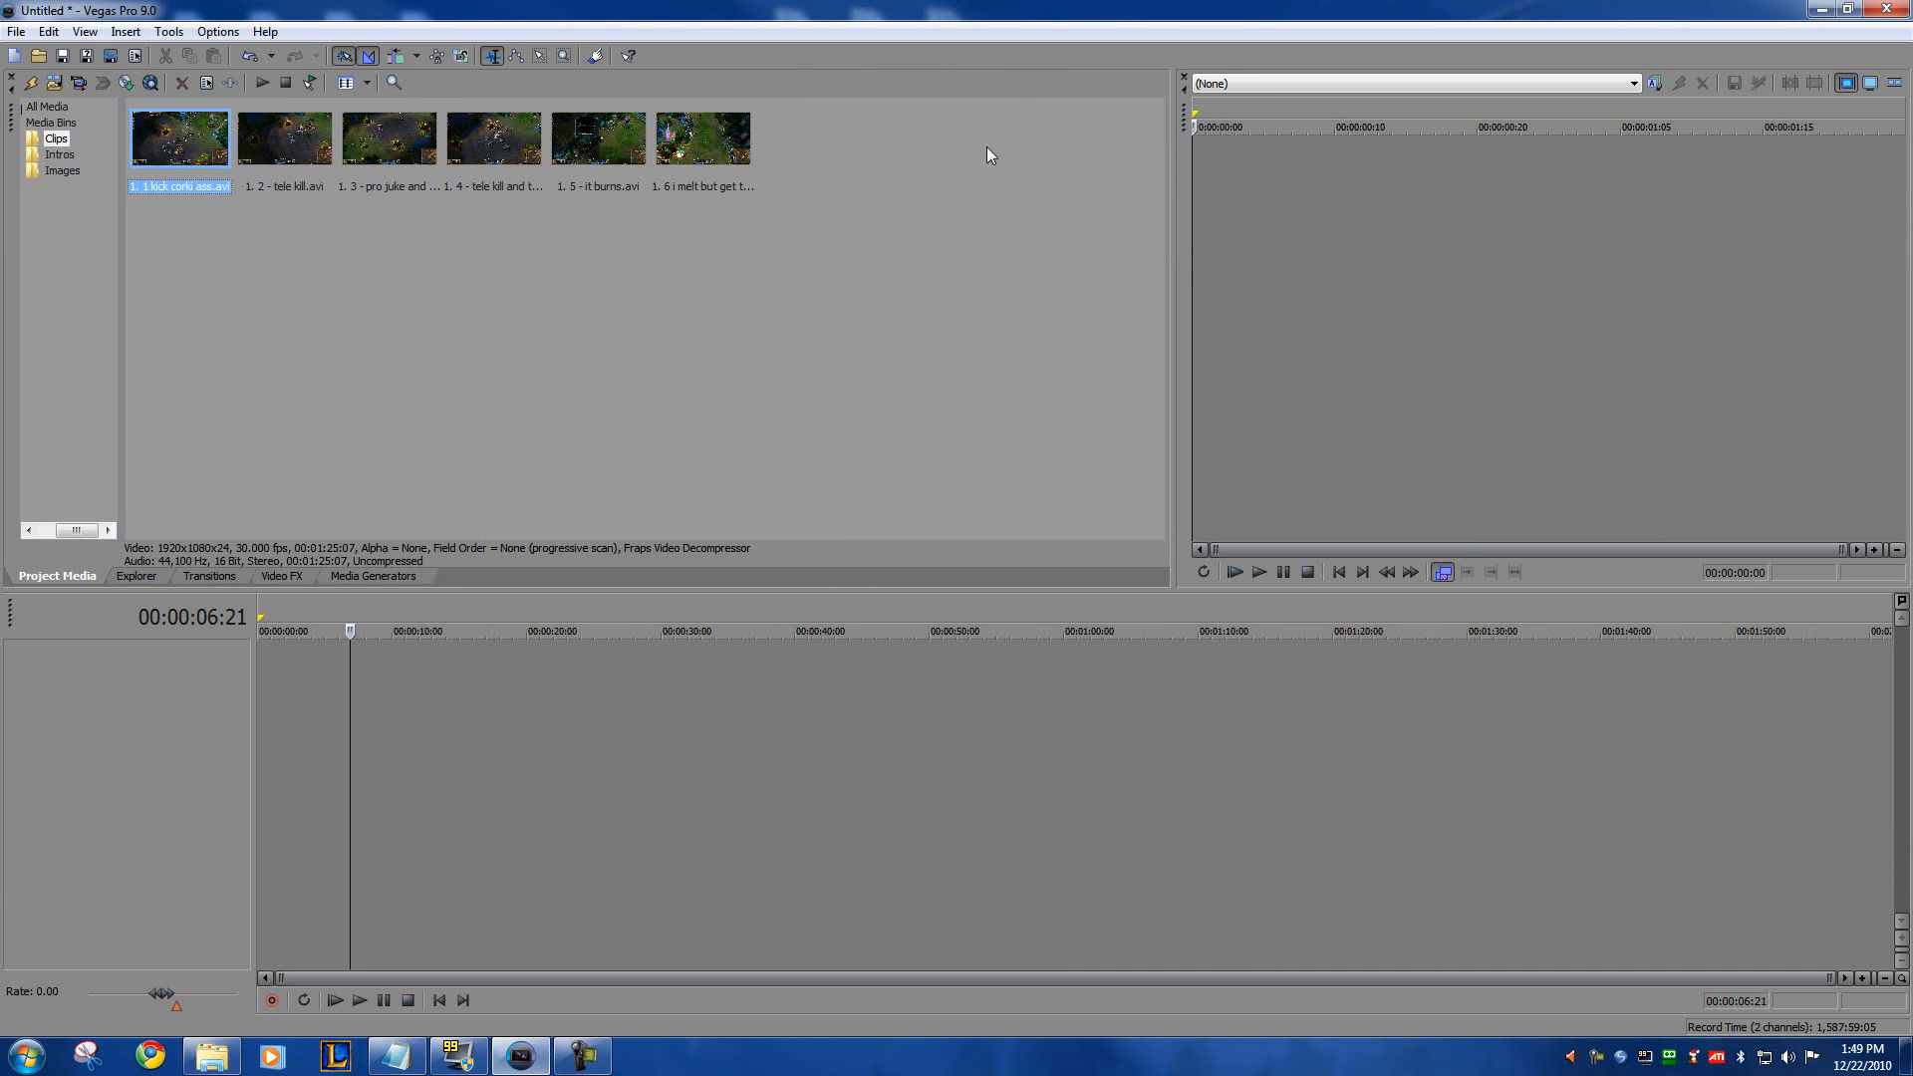
left_click(1382, 241)
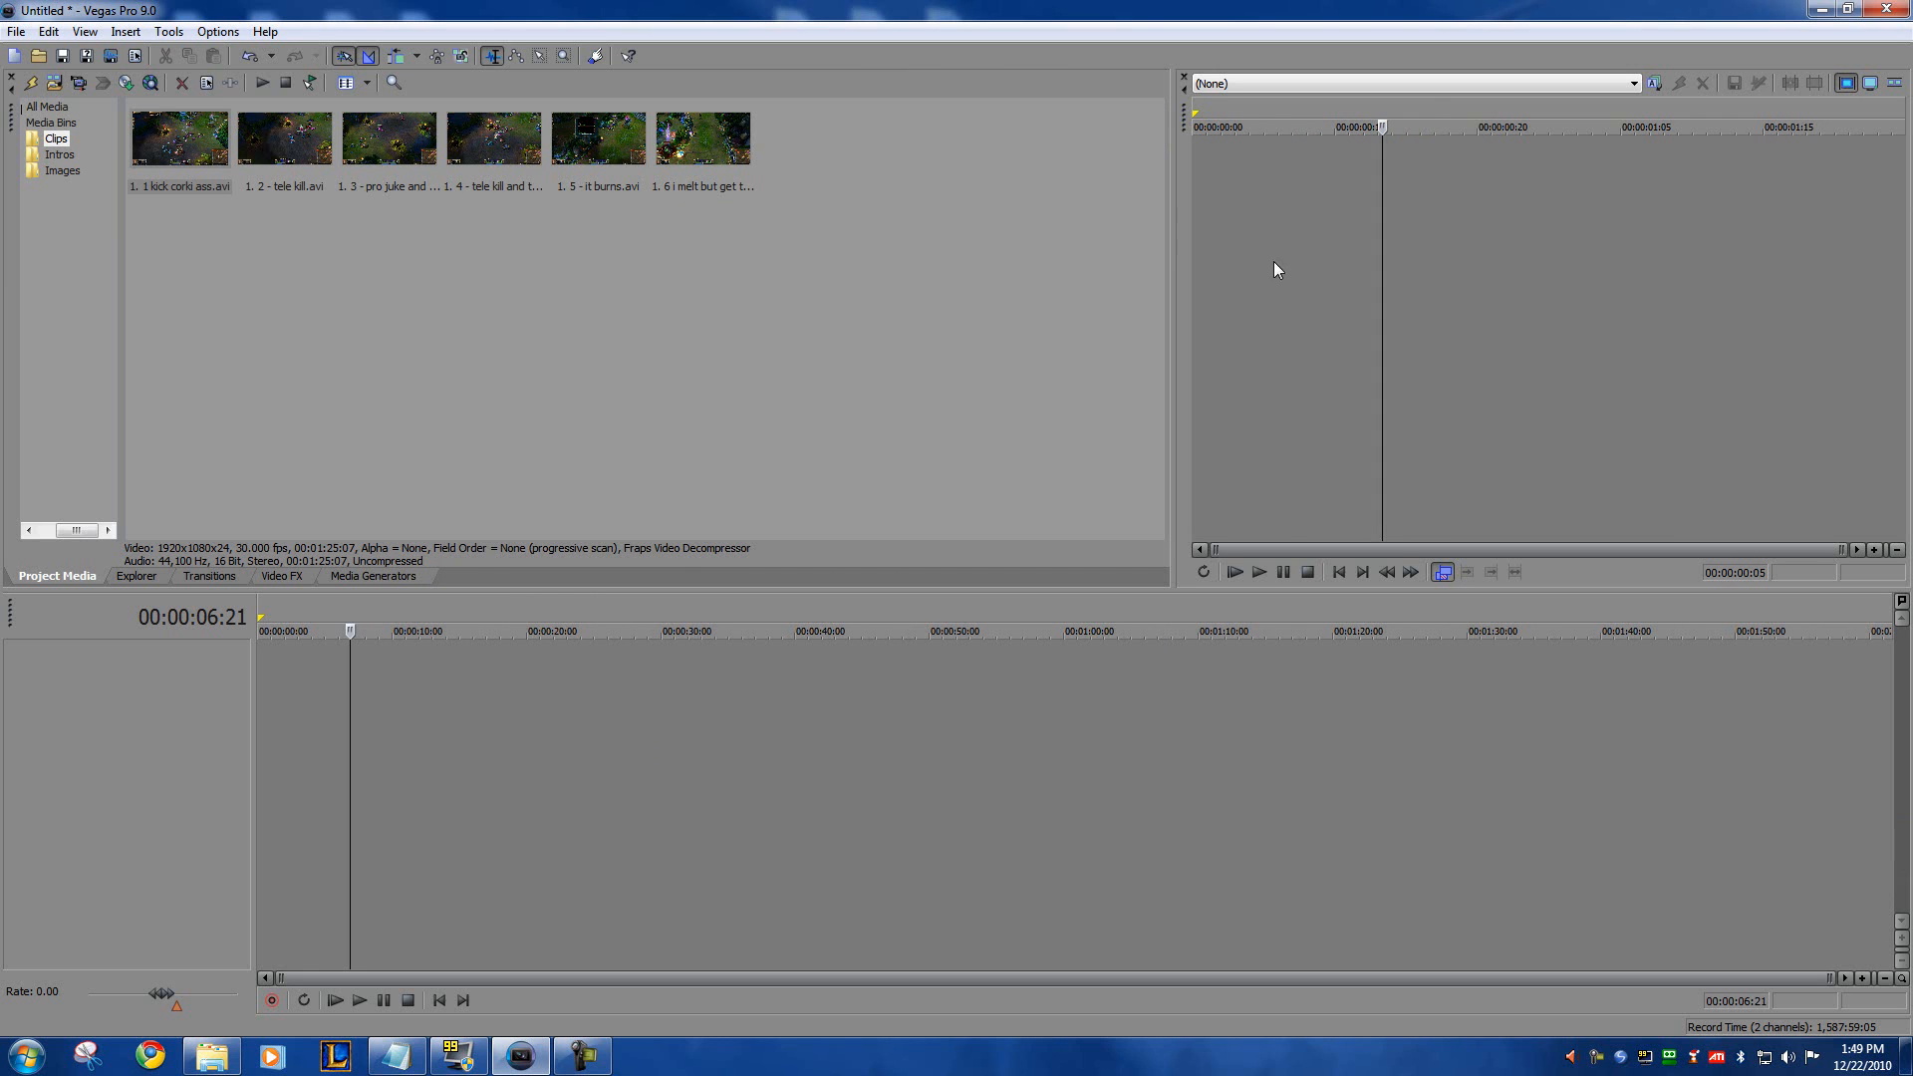
left_click(167, 162)
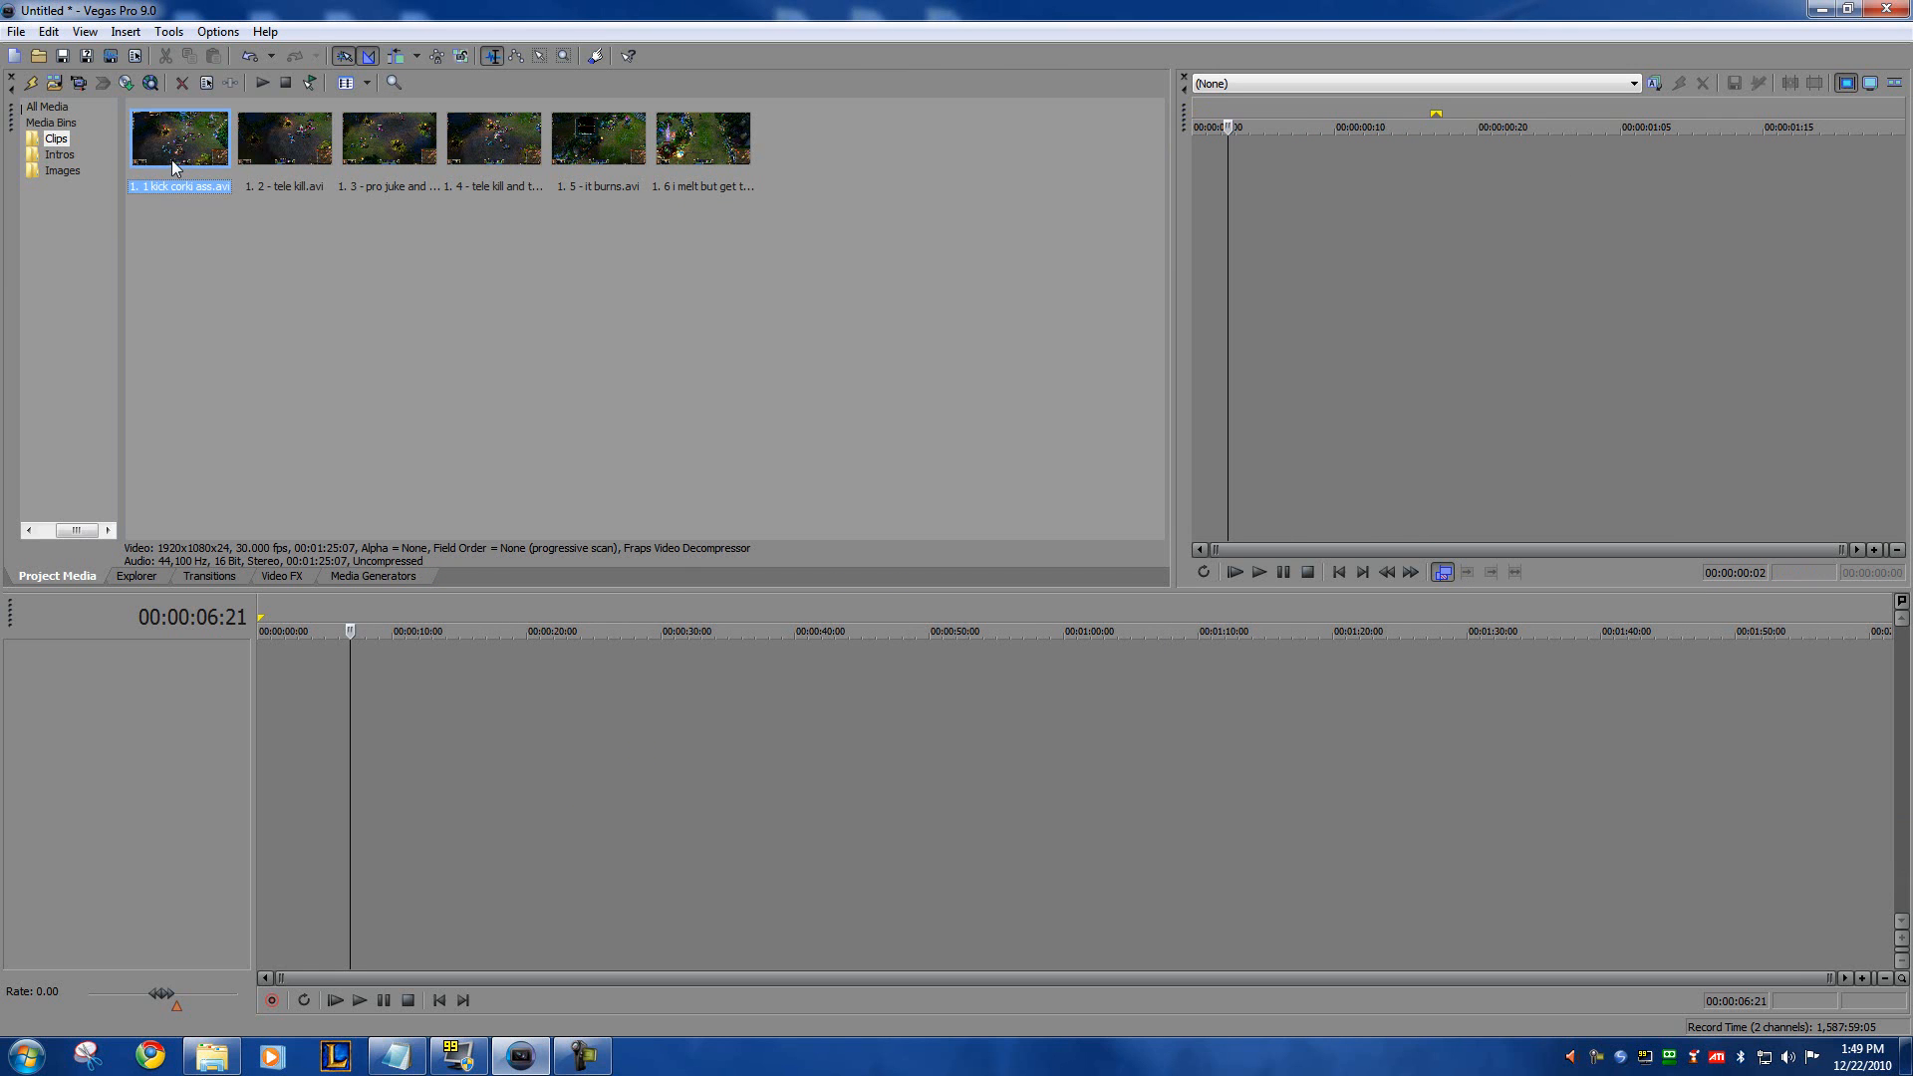
left_click_drag(433, 181, 1315, 235)
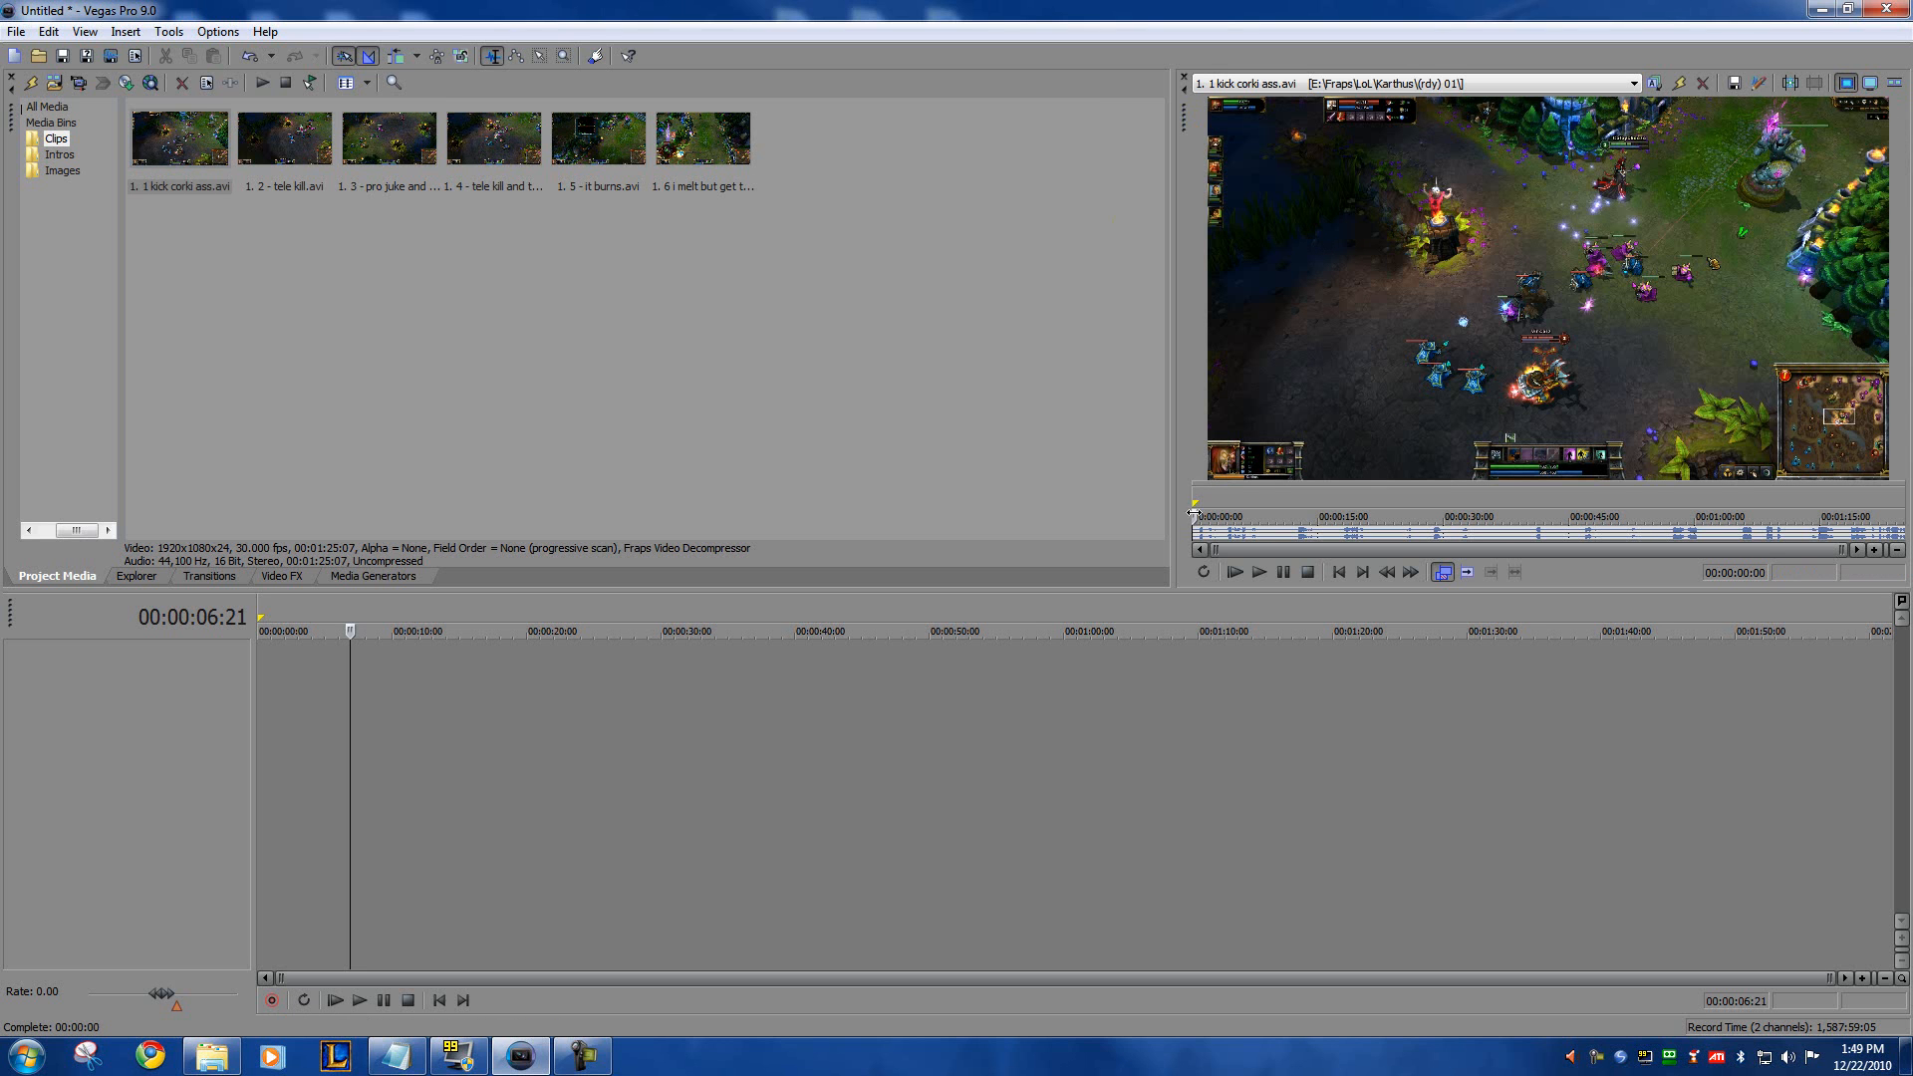
Step: Mark the kill from about 00:01:04:14 to 00:01:17:22 in the Trimmer and place that portion on the timeline
left_click_drag(1226, 504, 1509, 504)
left_click(1602, 504)
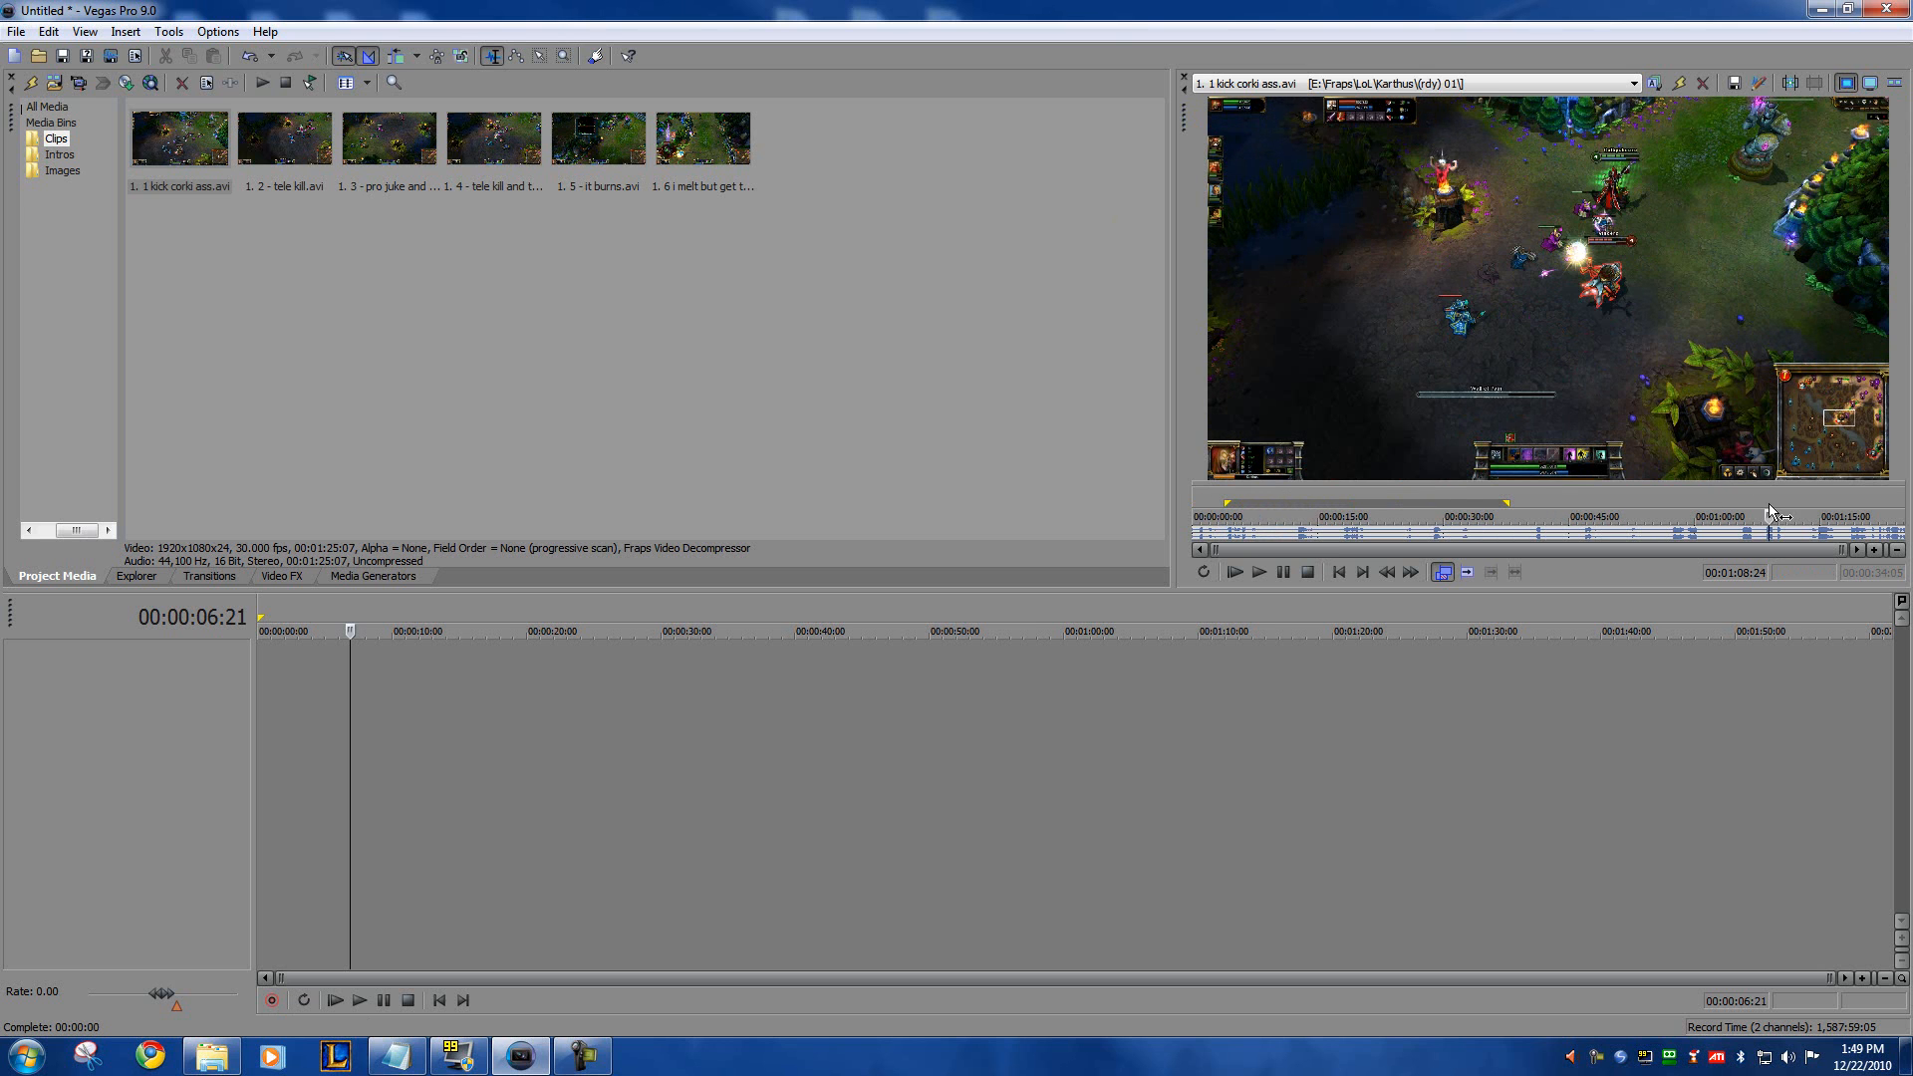
left_click(1768, 504)
left_click(1733, 500)
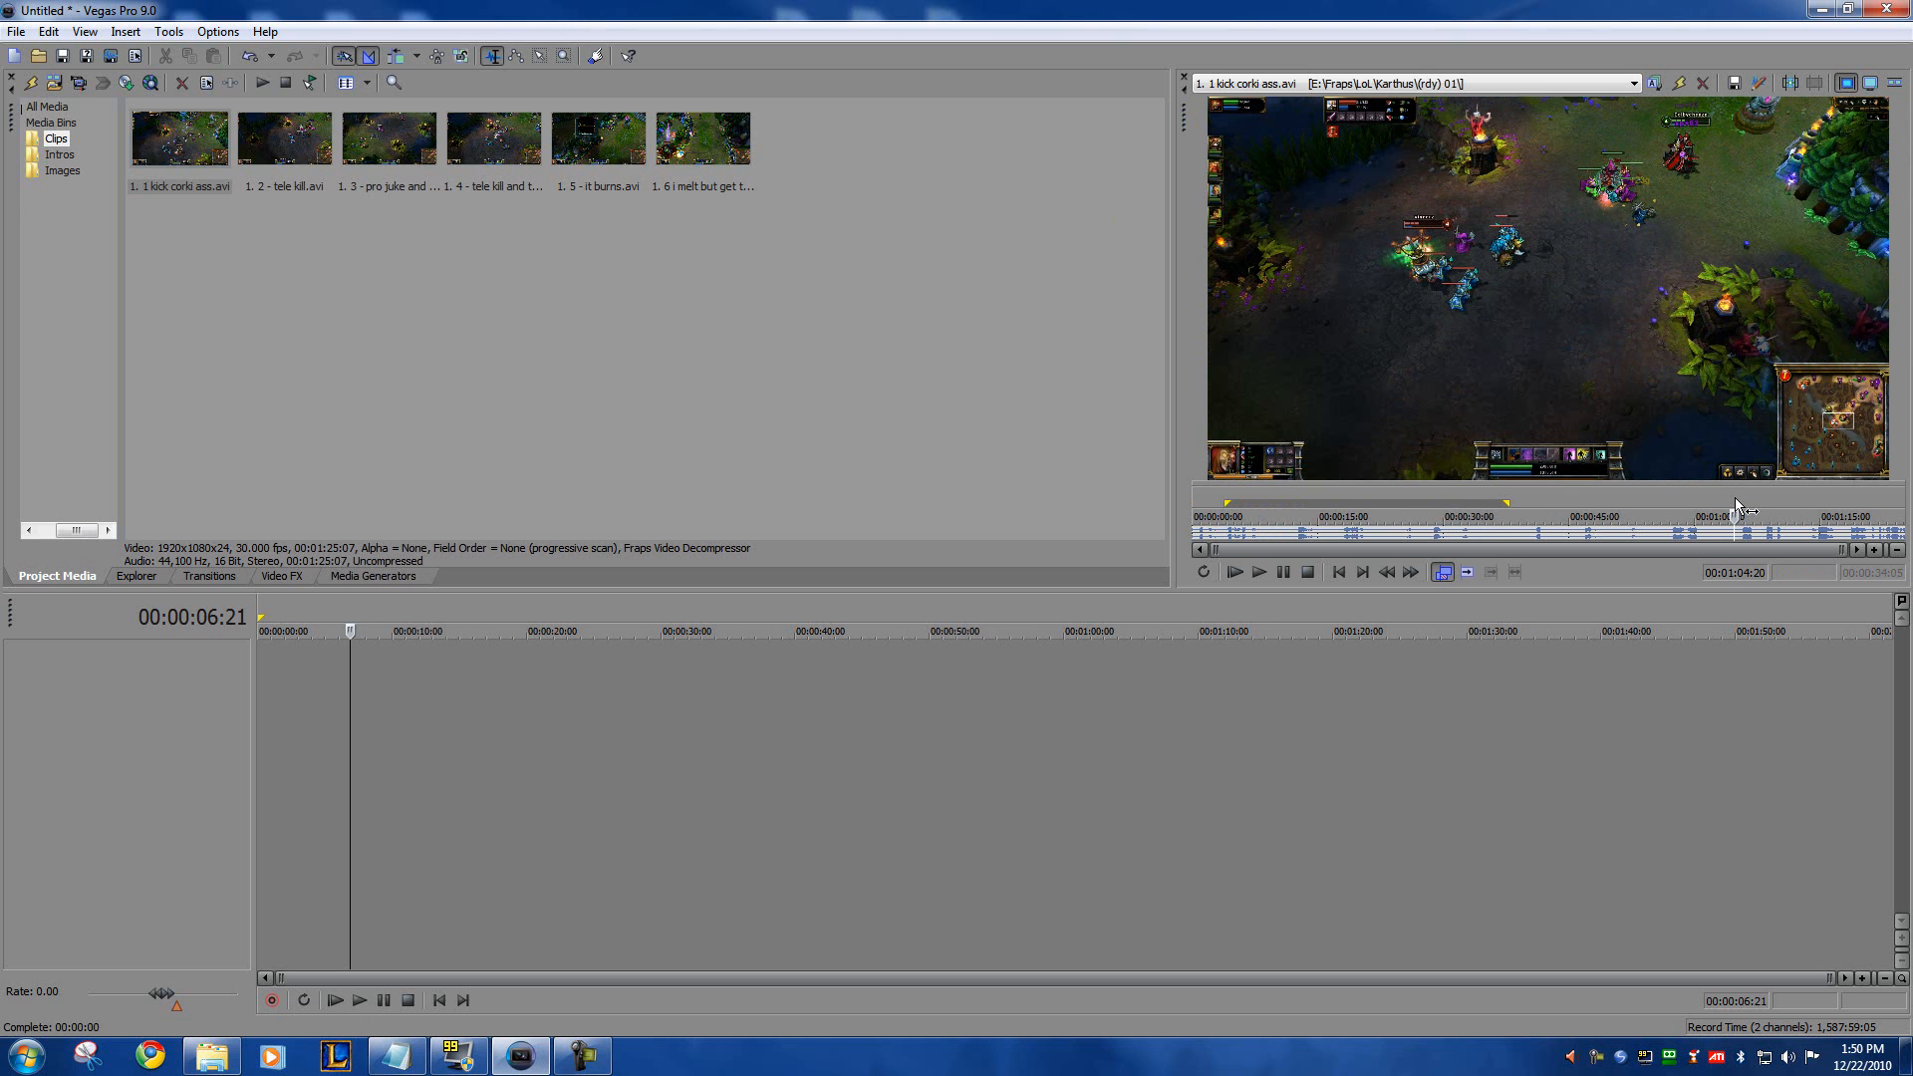
left_click_drag(1733, 504, 1844, 496)
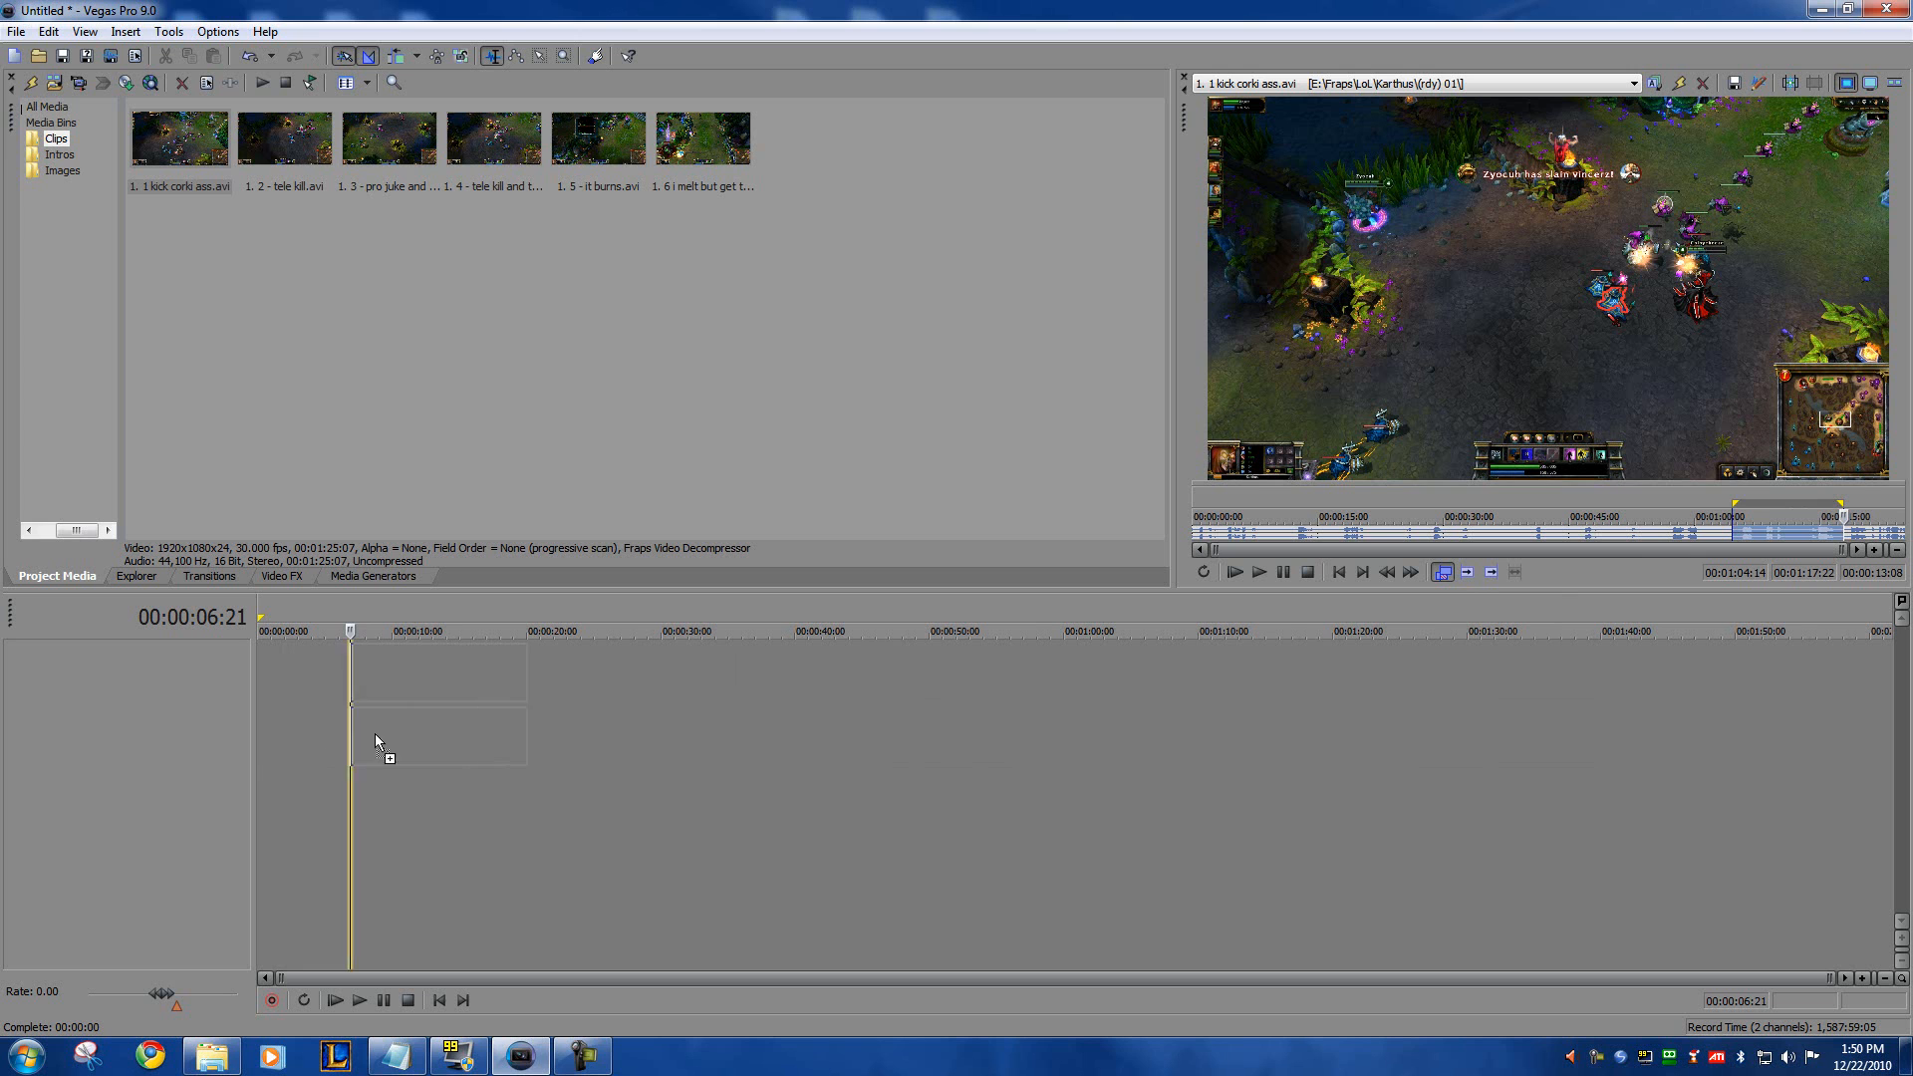
left_click_drag(403, 731, 412, 728)
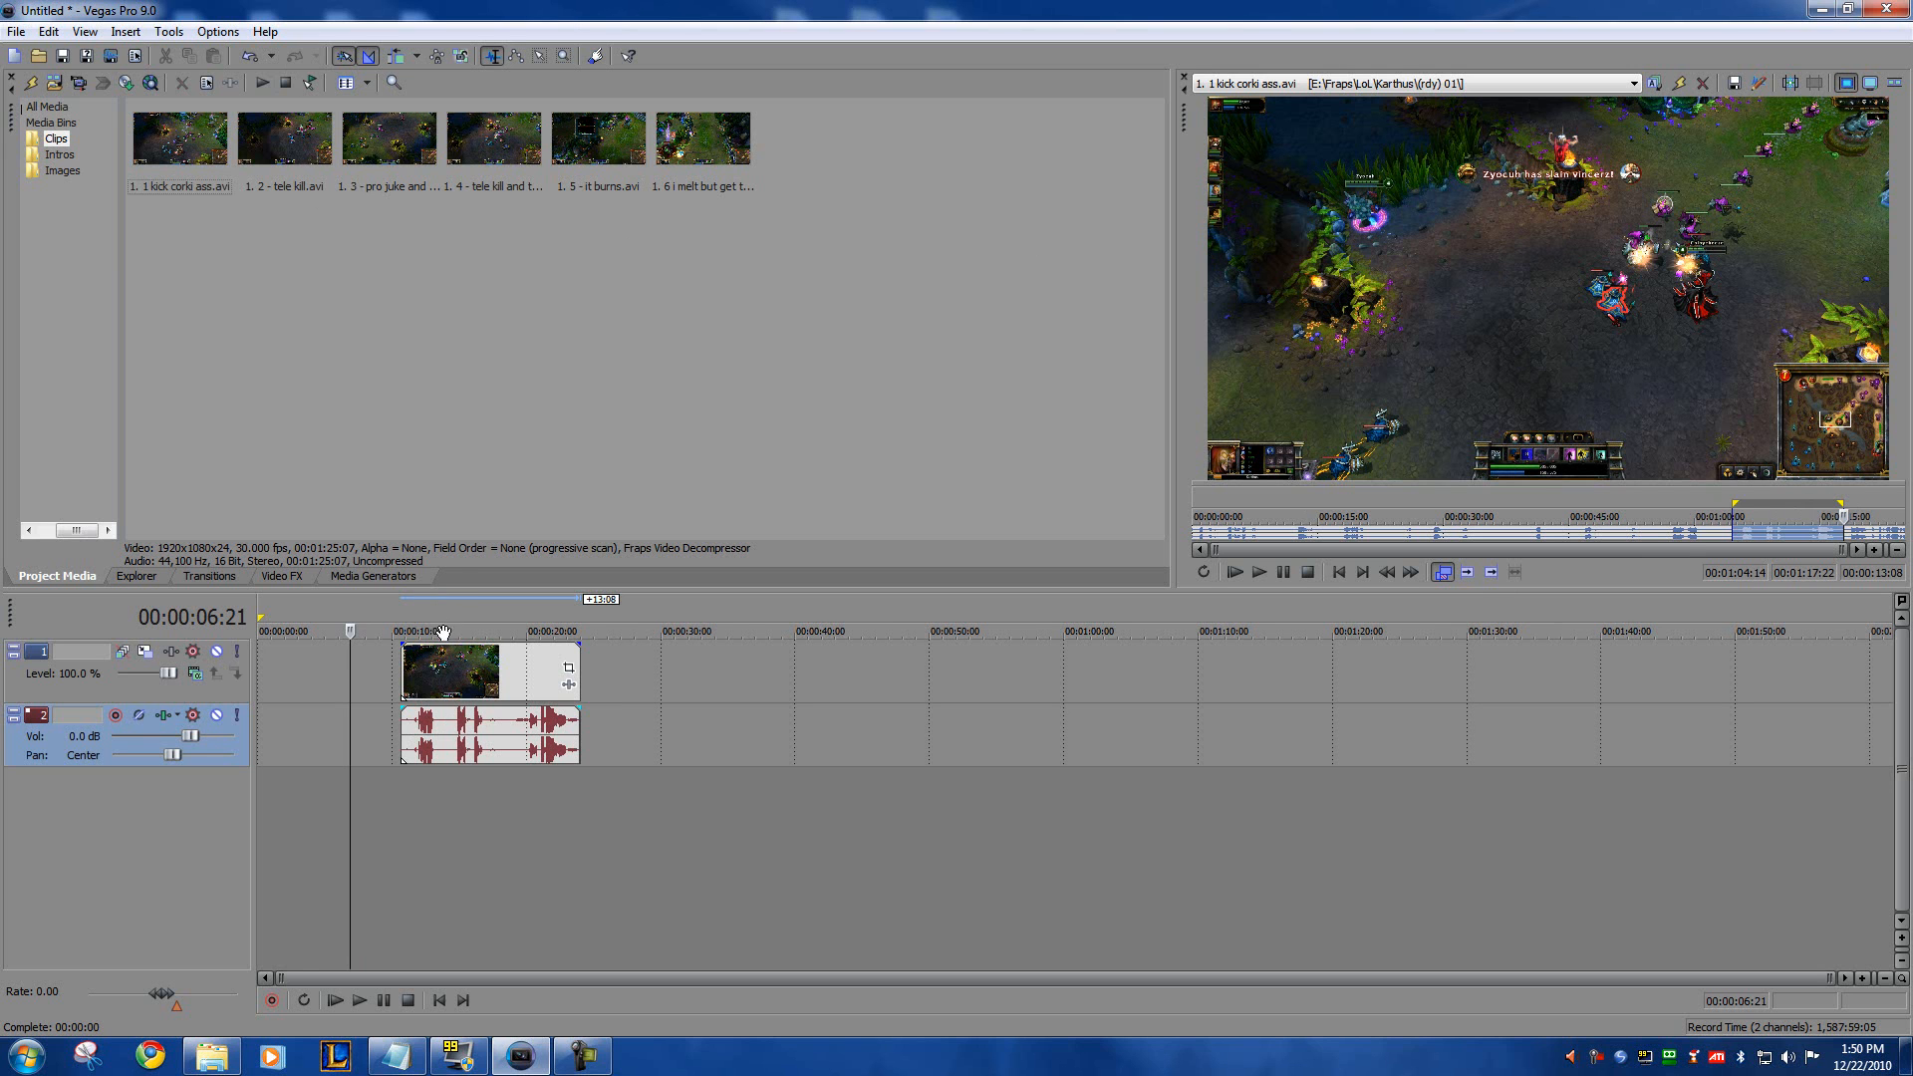
mouse_move(458, 684)
left_mouse_down()
mouse_move(415, 684)
mouse_move(923, 684)
mouse_move(472, 687)
left_mouse_up()
Step: Open 1. 2 - tele kill.avi in the Trimmer, mark about 00:00:42:12 to 00:00:59:20, and place it after the first clip on the timeline
double_click(284, 139)
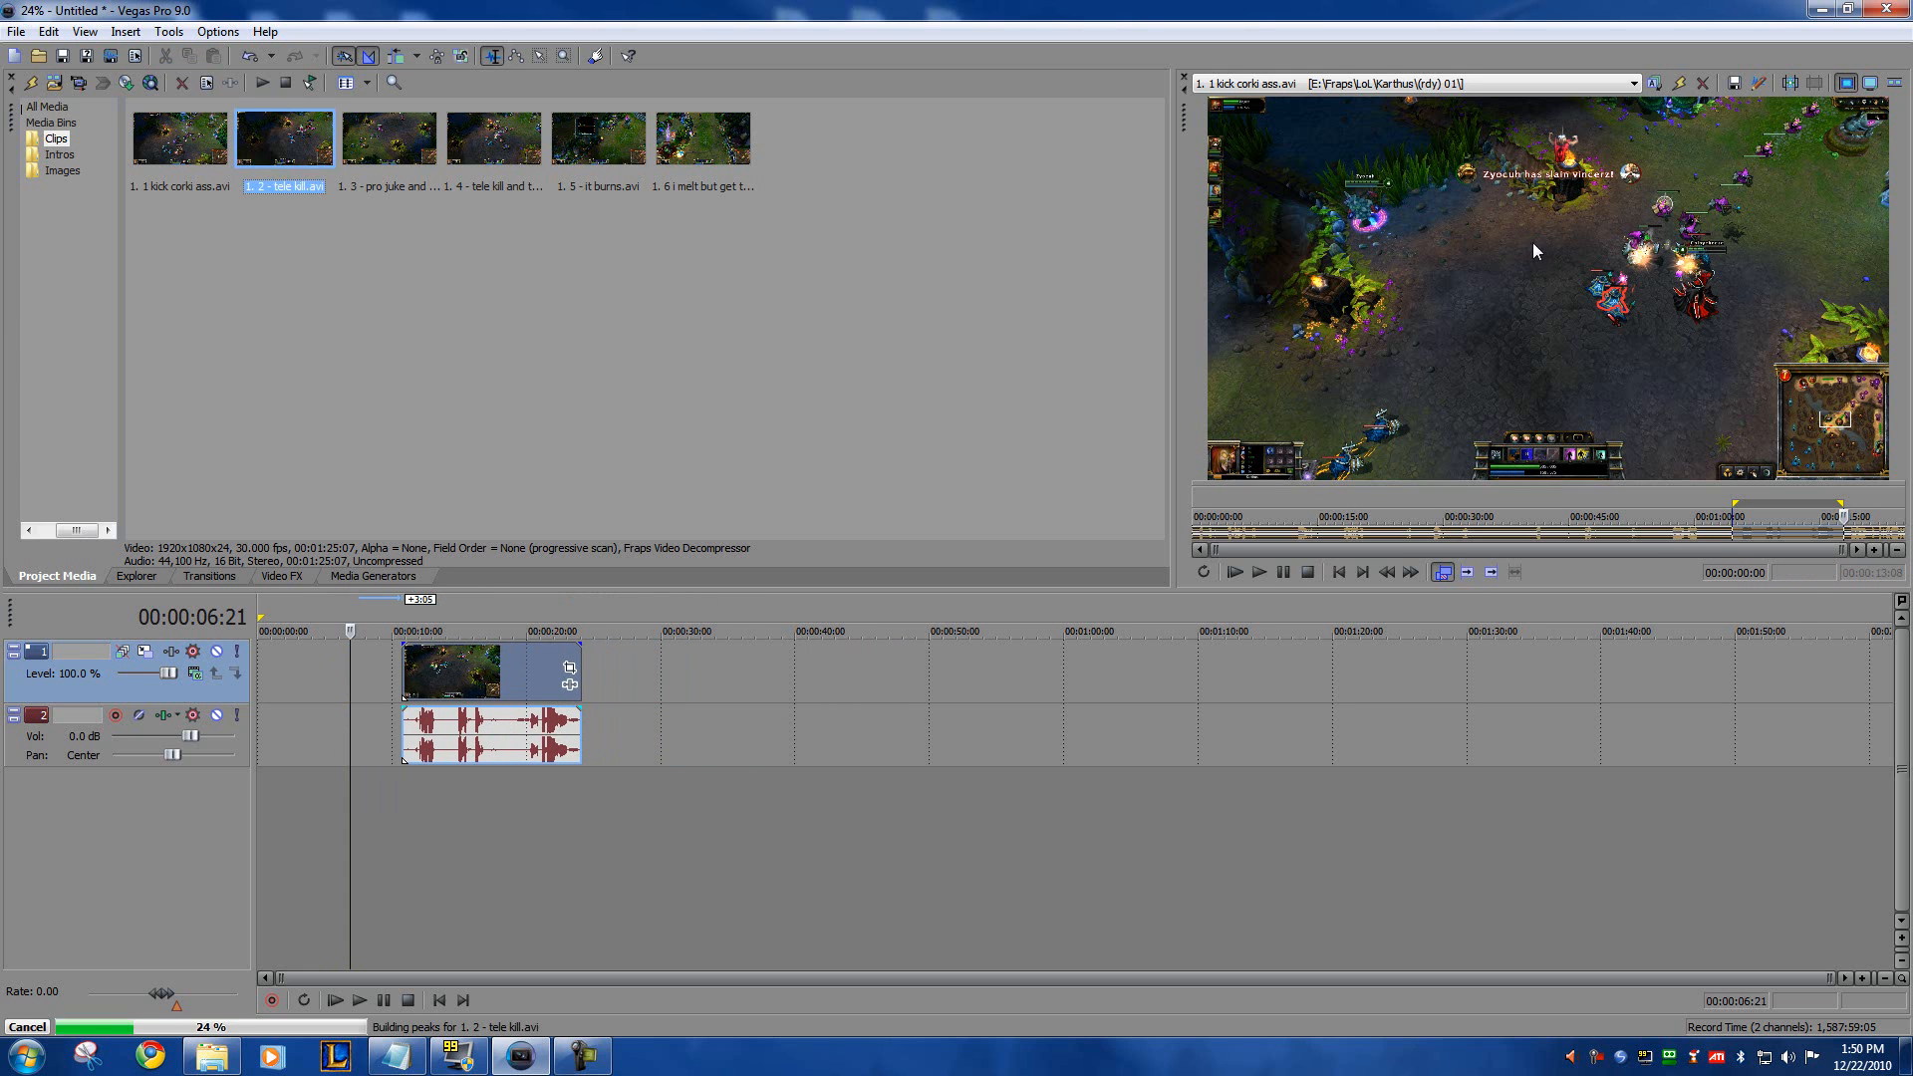
left_click(1543, 504)
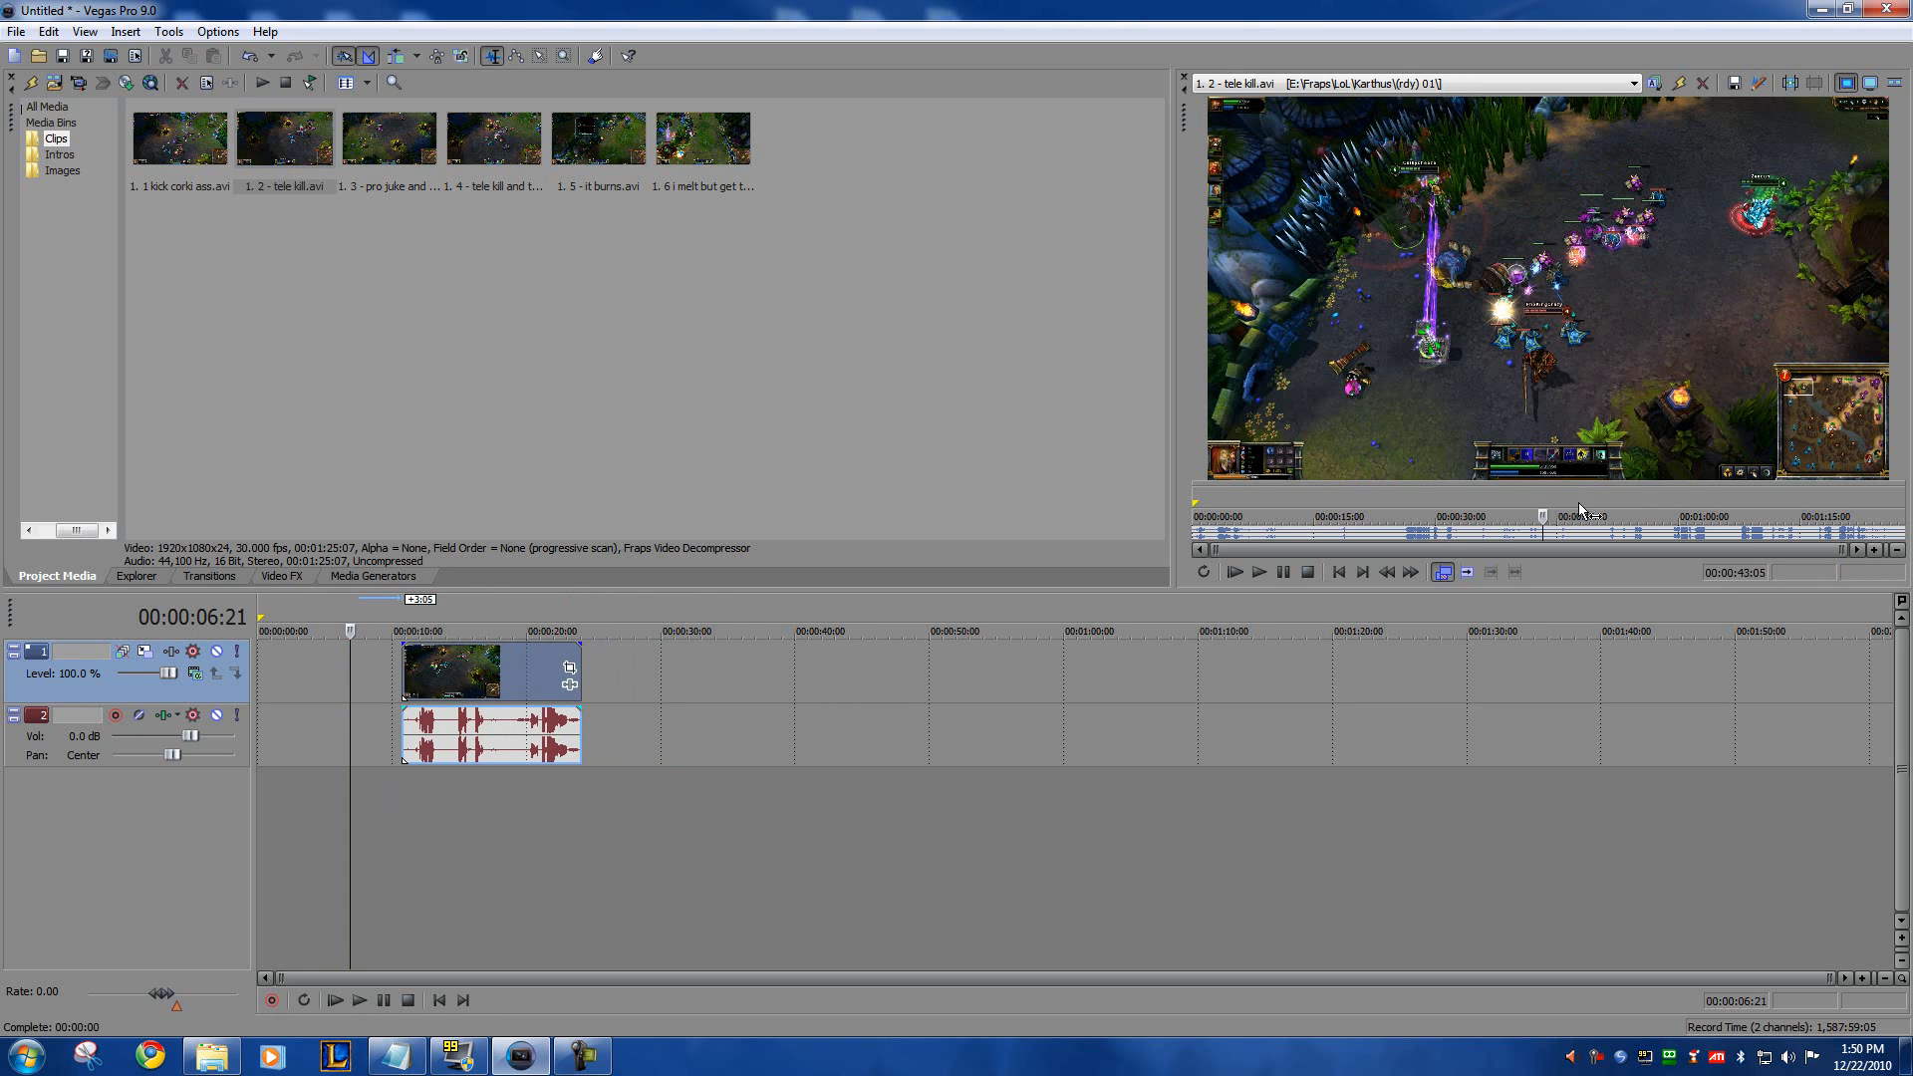
left_click_drag(1536, 498, 1677, 503)
left_click_drag(1575, 534, 663, 683)
Step: Adjust both timeline clips so the second one starts exactly where the first one ends
left_click(512, 677)
left_click_drag(512, 683, 518, 683)
mouse_move(696, 674)
left_mouse_down()
mouse_move(711, 681)
mouse_move(668, 673)
left_mouse_up()
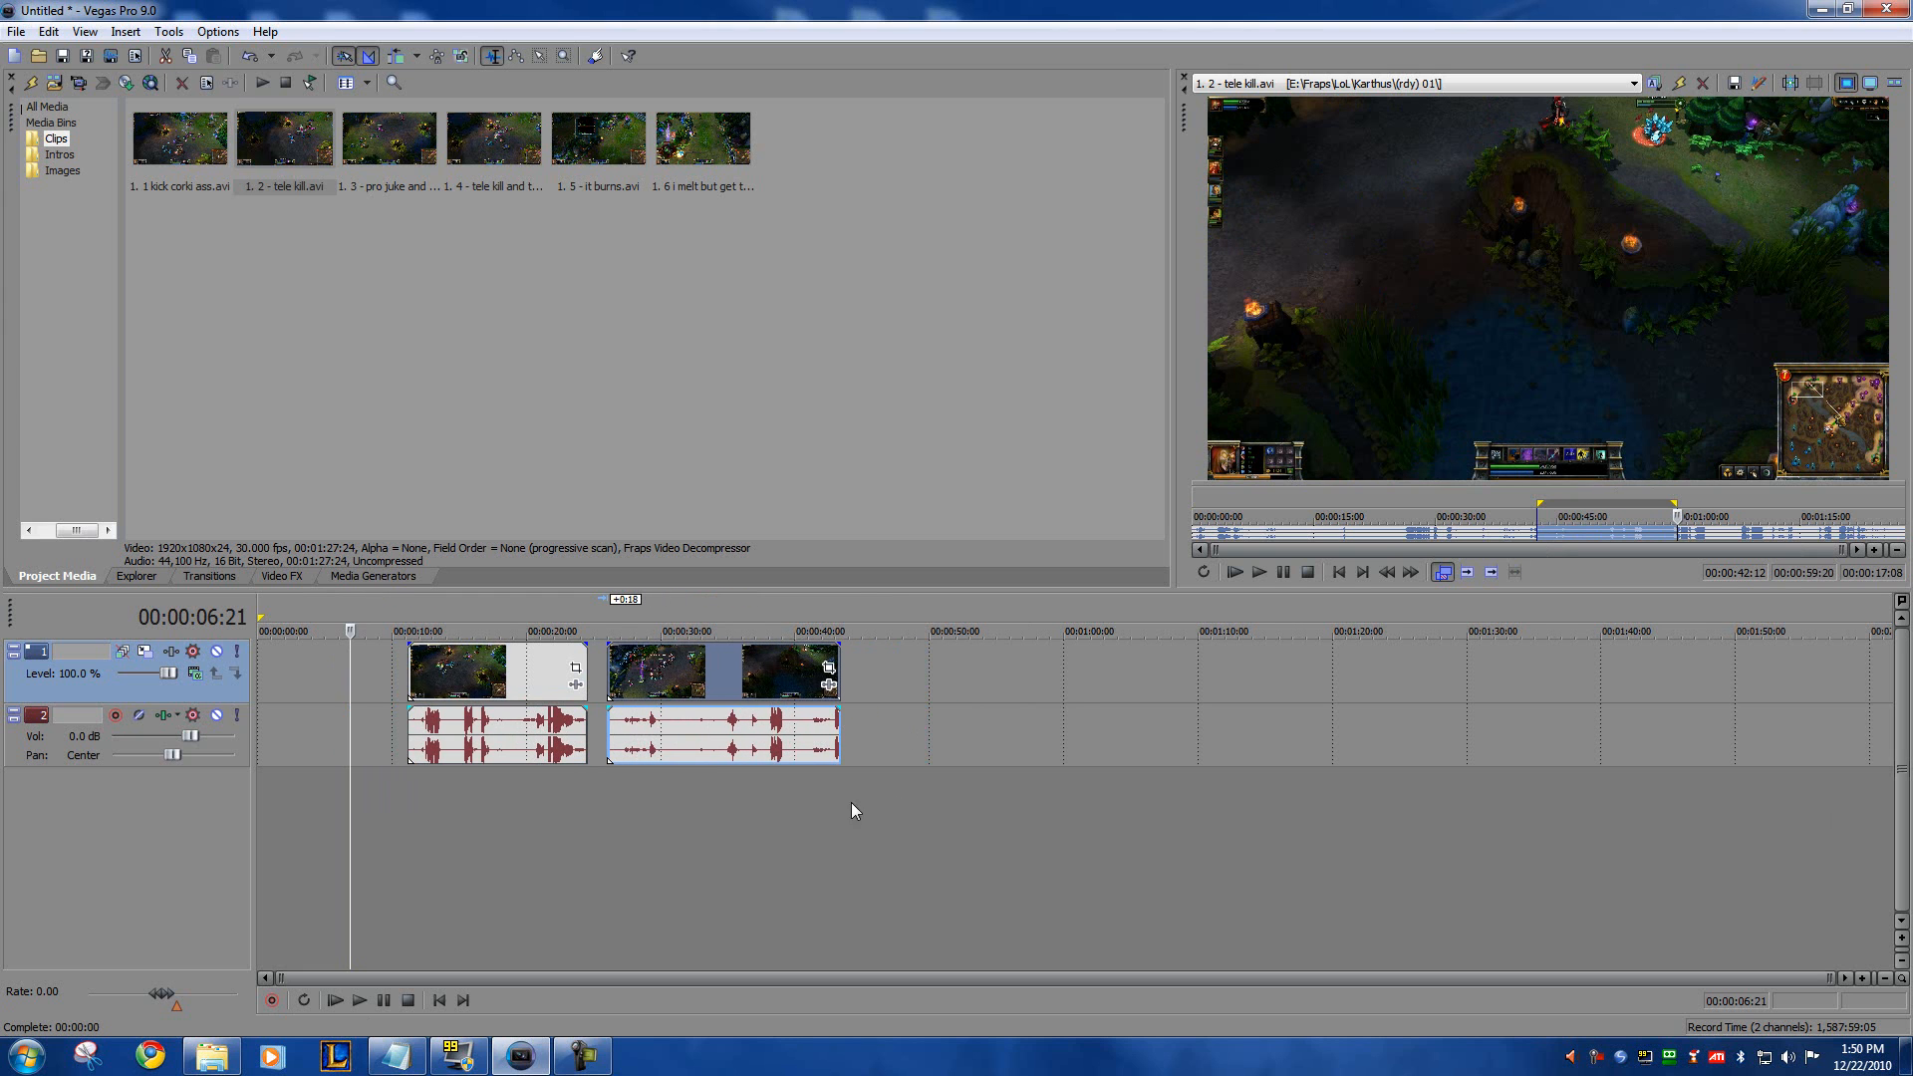
left_click(668, 807)
mouse_move(642, 673)
left_mouse_down()
mouse_move(670, 670)
mouse_move(639, 669)
left_mouse_up()
left_click_drag(519, 663, 524, 658)
left_click_drag(640, 677, 630, 678)
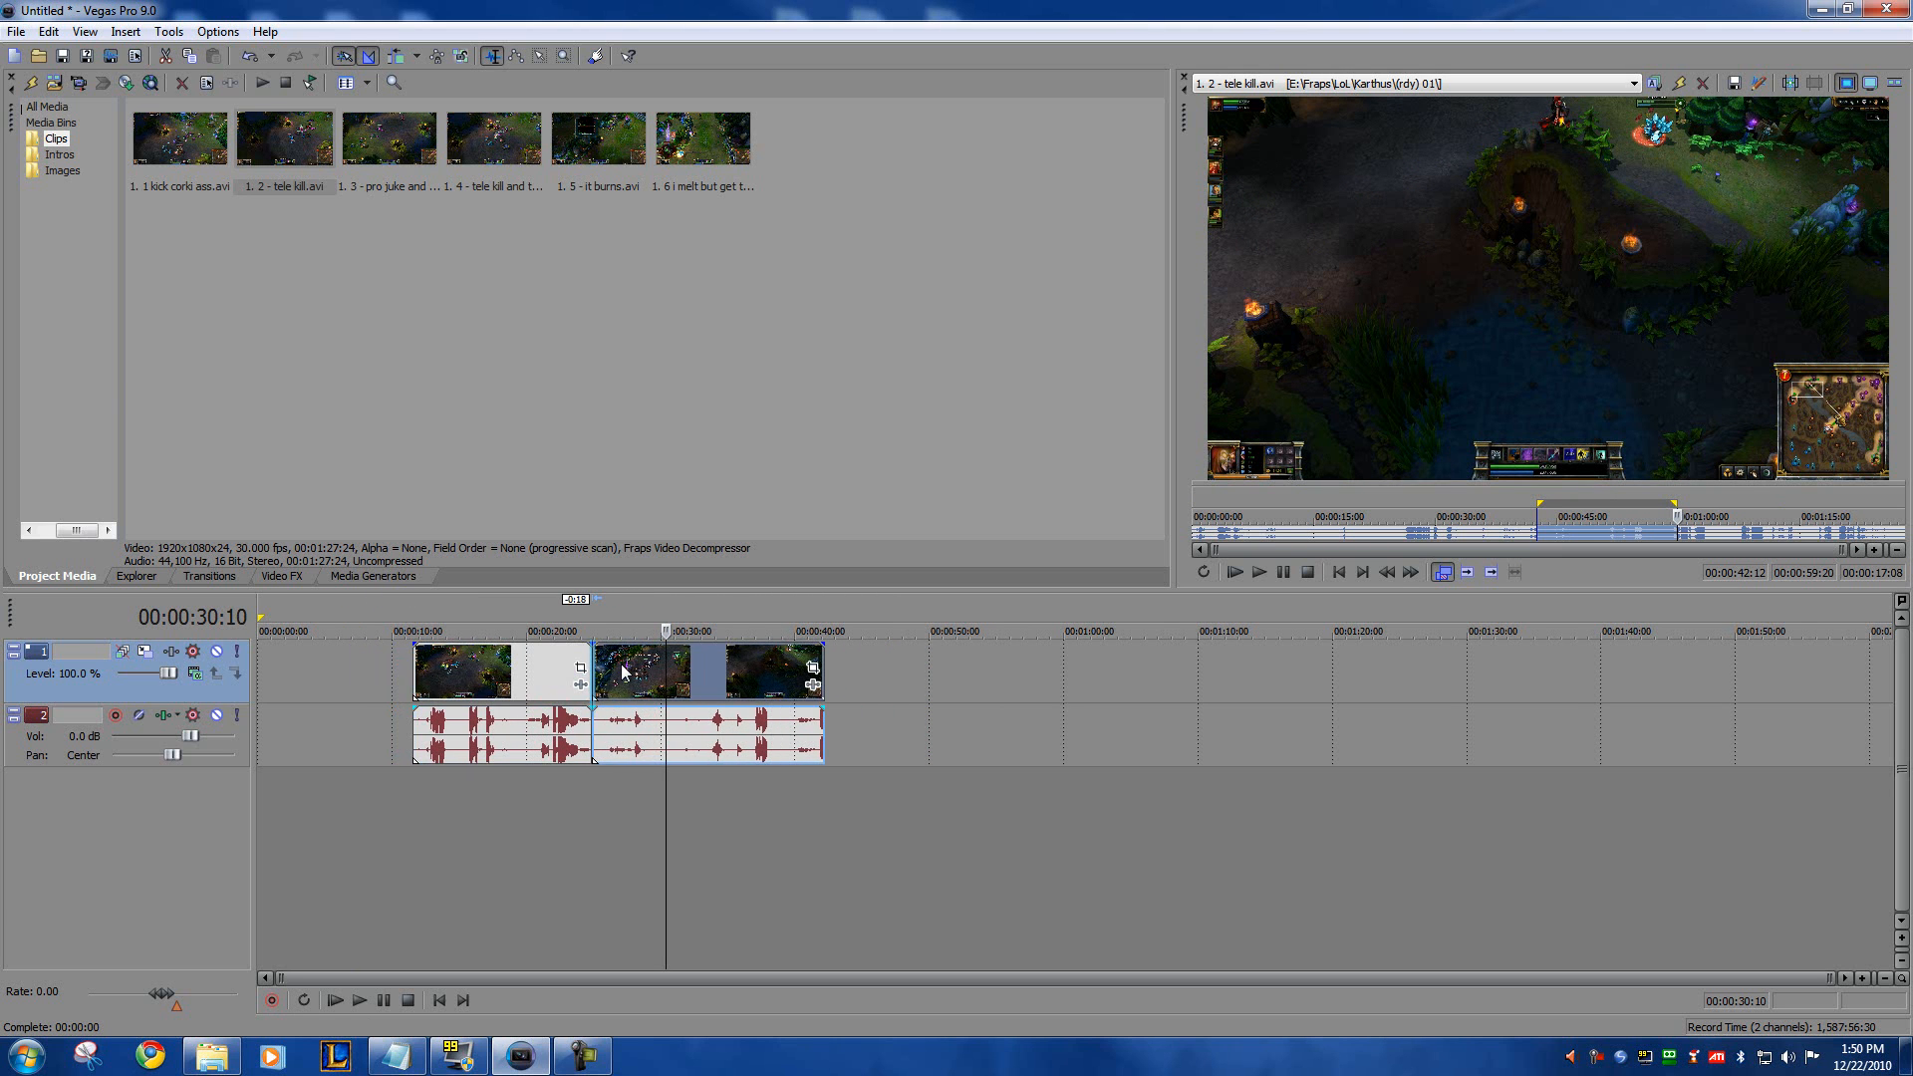
Step: Examine the audio events of the two clips and how they are grouped with their video
left_click(553, 797)
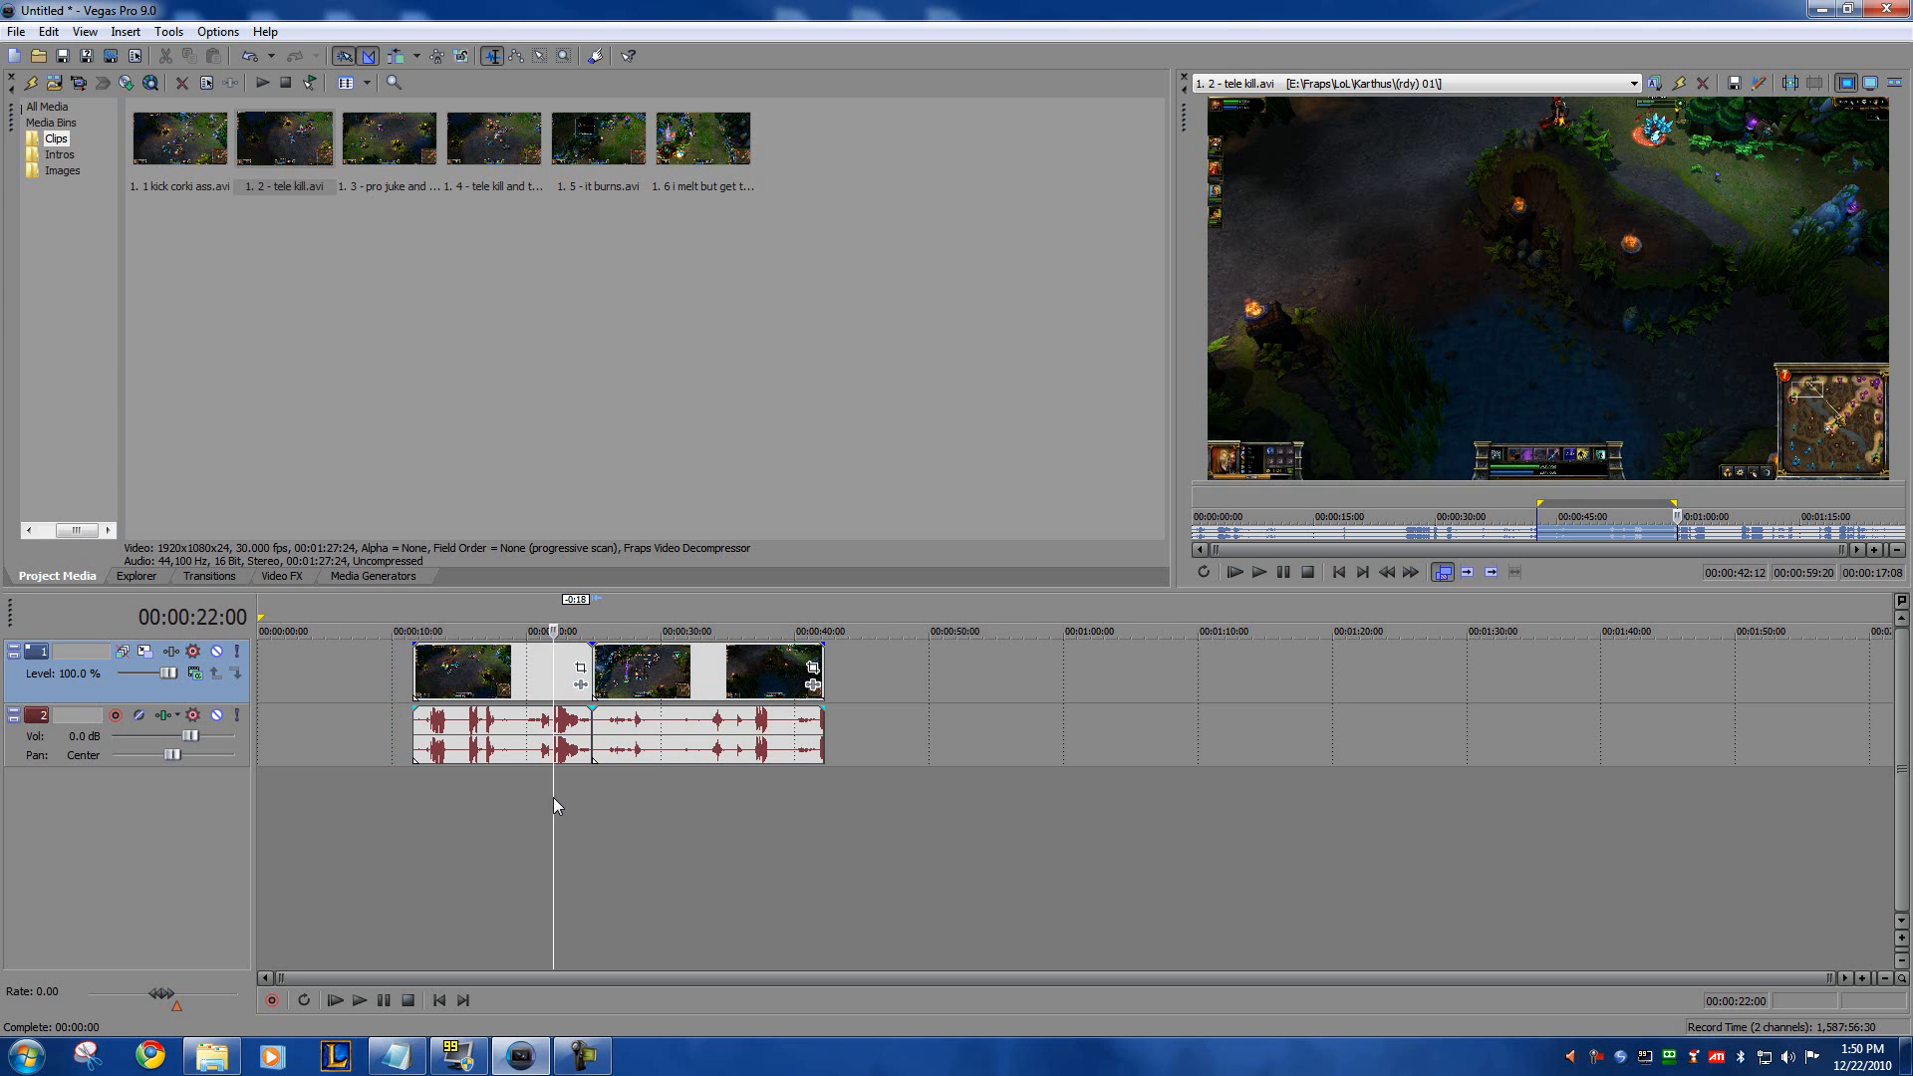
left_click(471, 739)
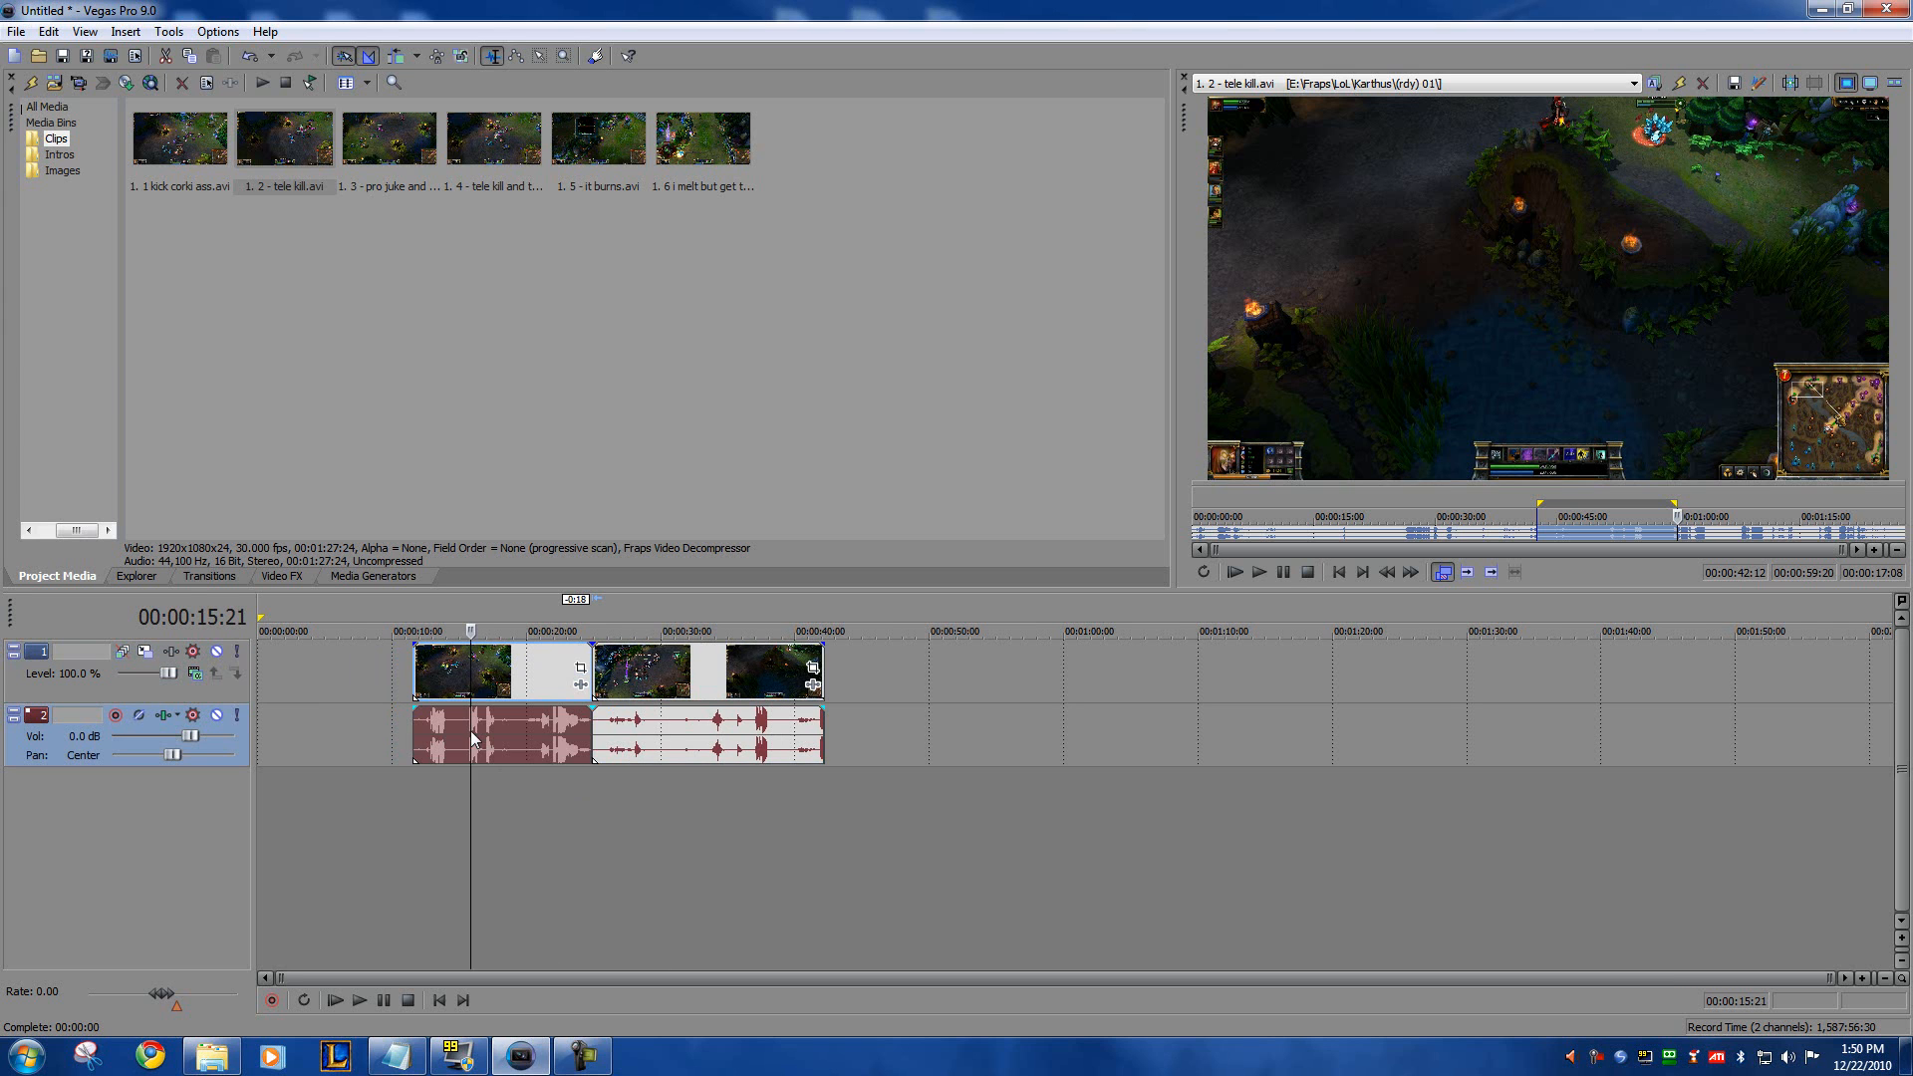
left_click(670, 727)
left_click(512, 731)
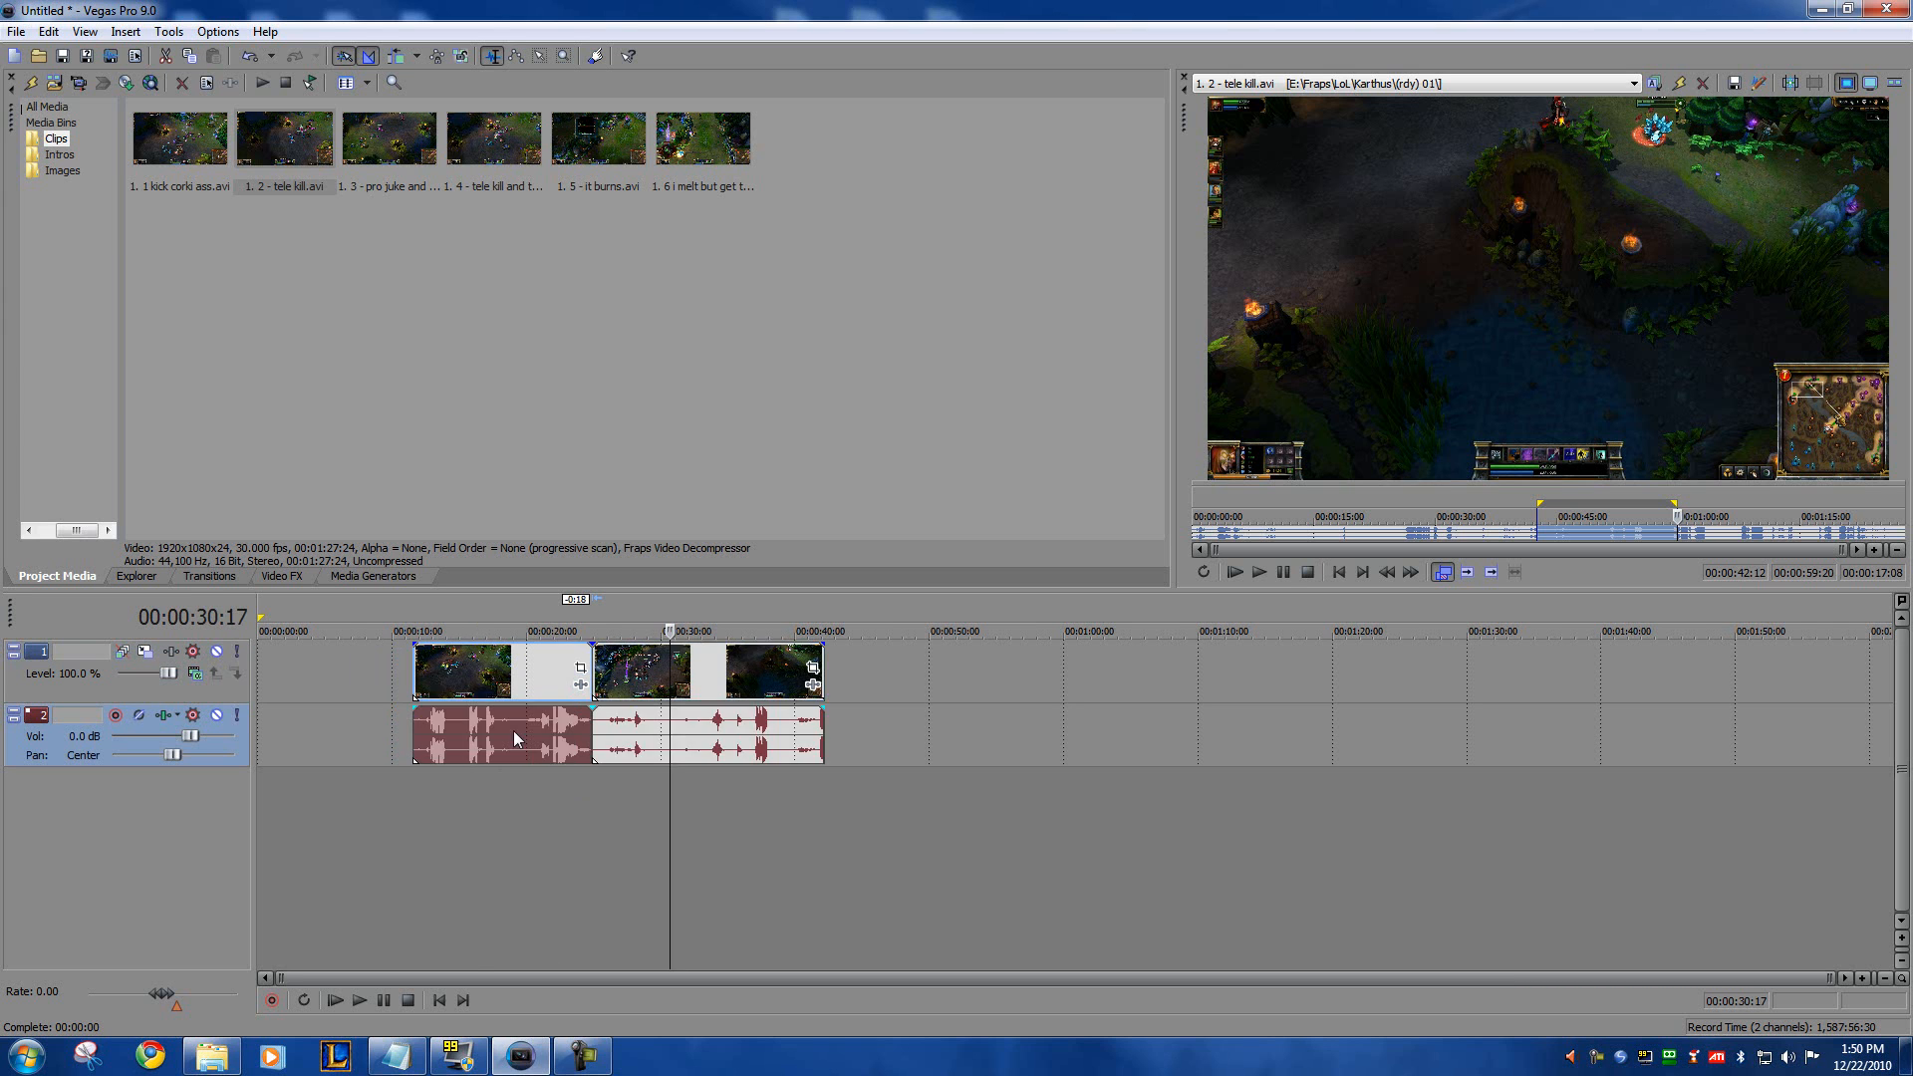
left_click(628, 731)
left_click(502, 727)
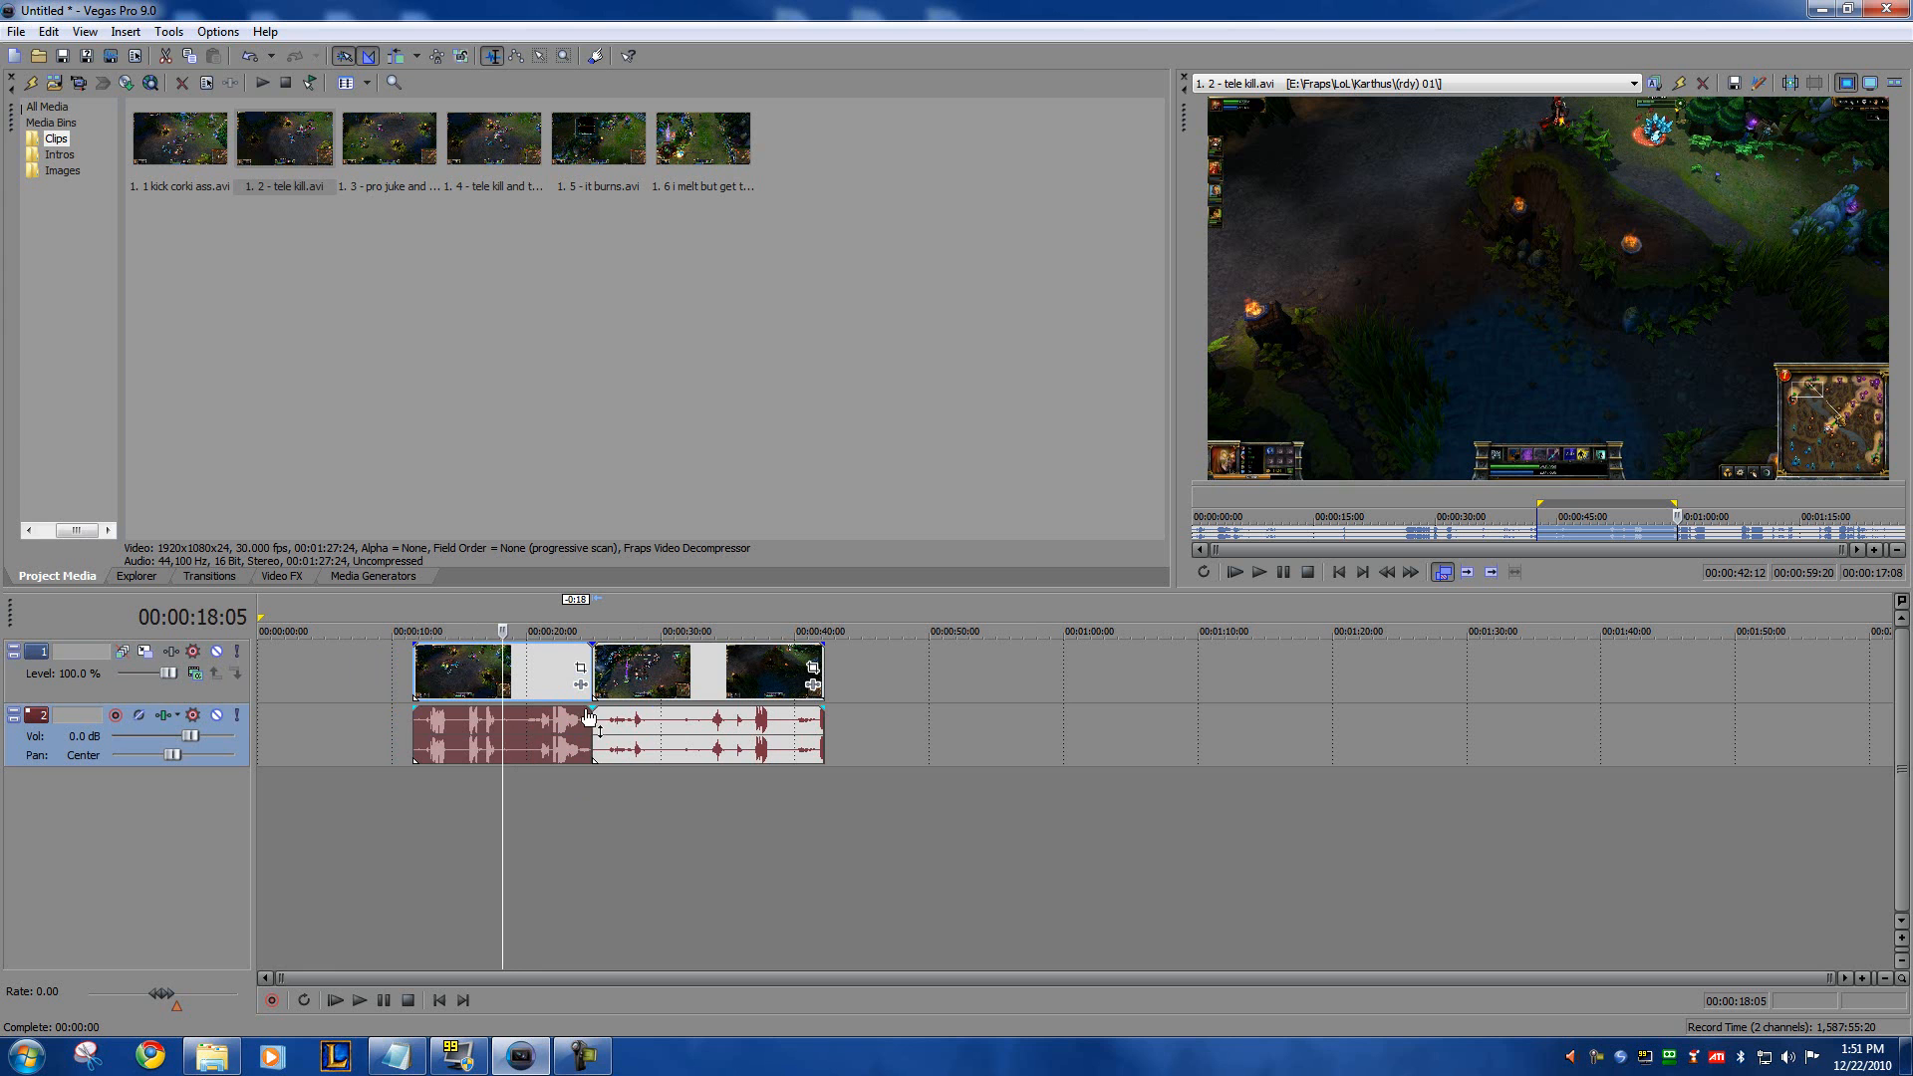
left_click(636, 725)
left_click(508, 726)
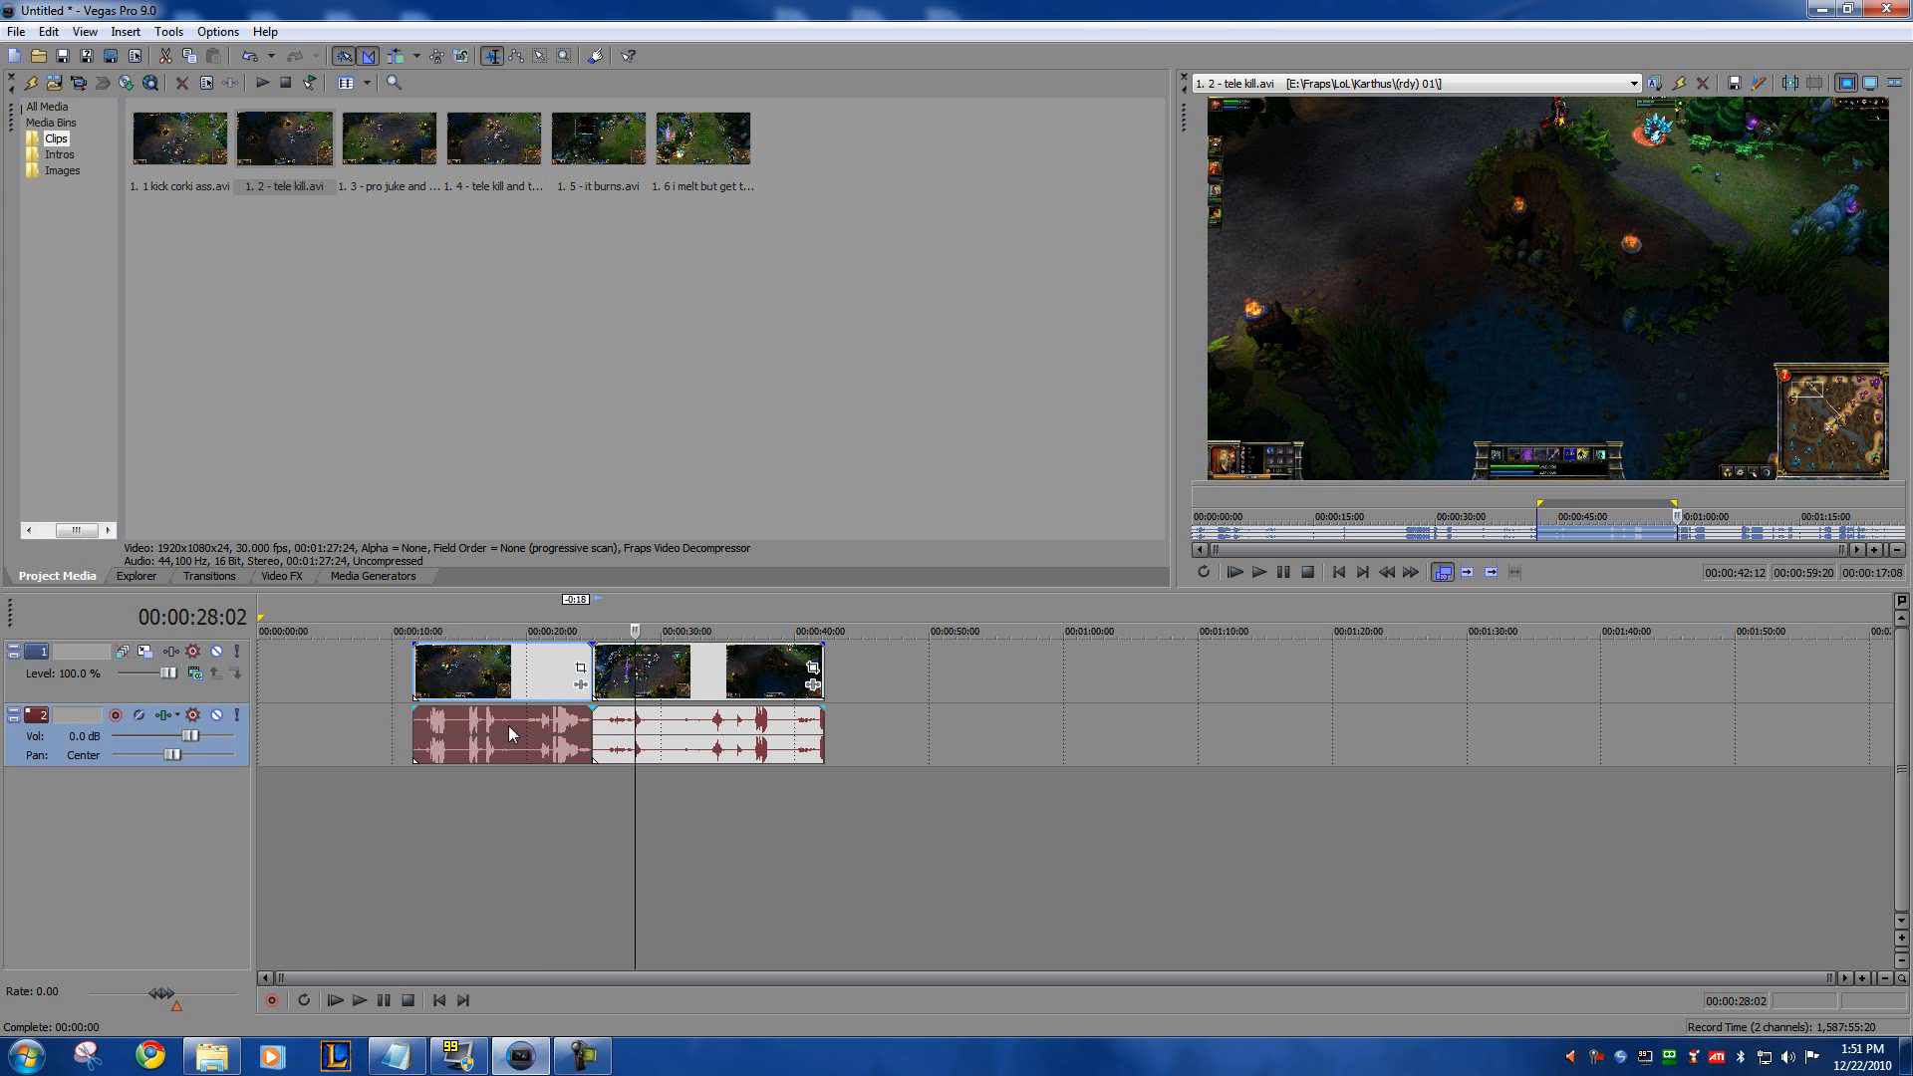
Step: Shift the two clips later on the timeline, then pull the first clip back to leave a gap between them
left_click(720, 741)
left_click_drag(648, 741, 708, 725)
left_click(761, 684)
left_click_drag(505, 734, 280, 757)
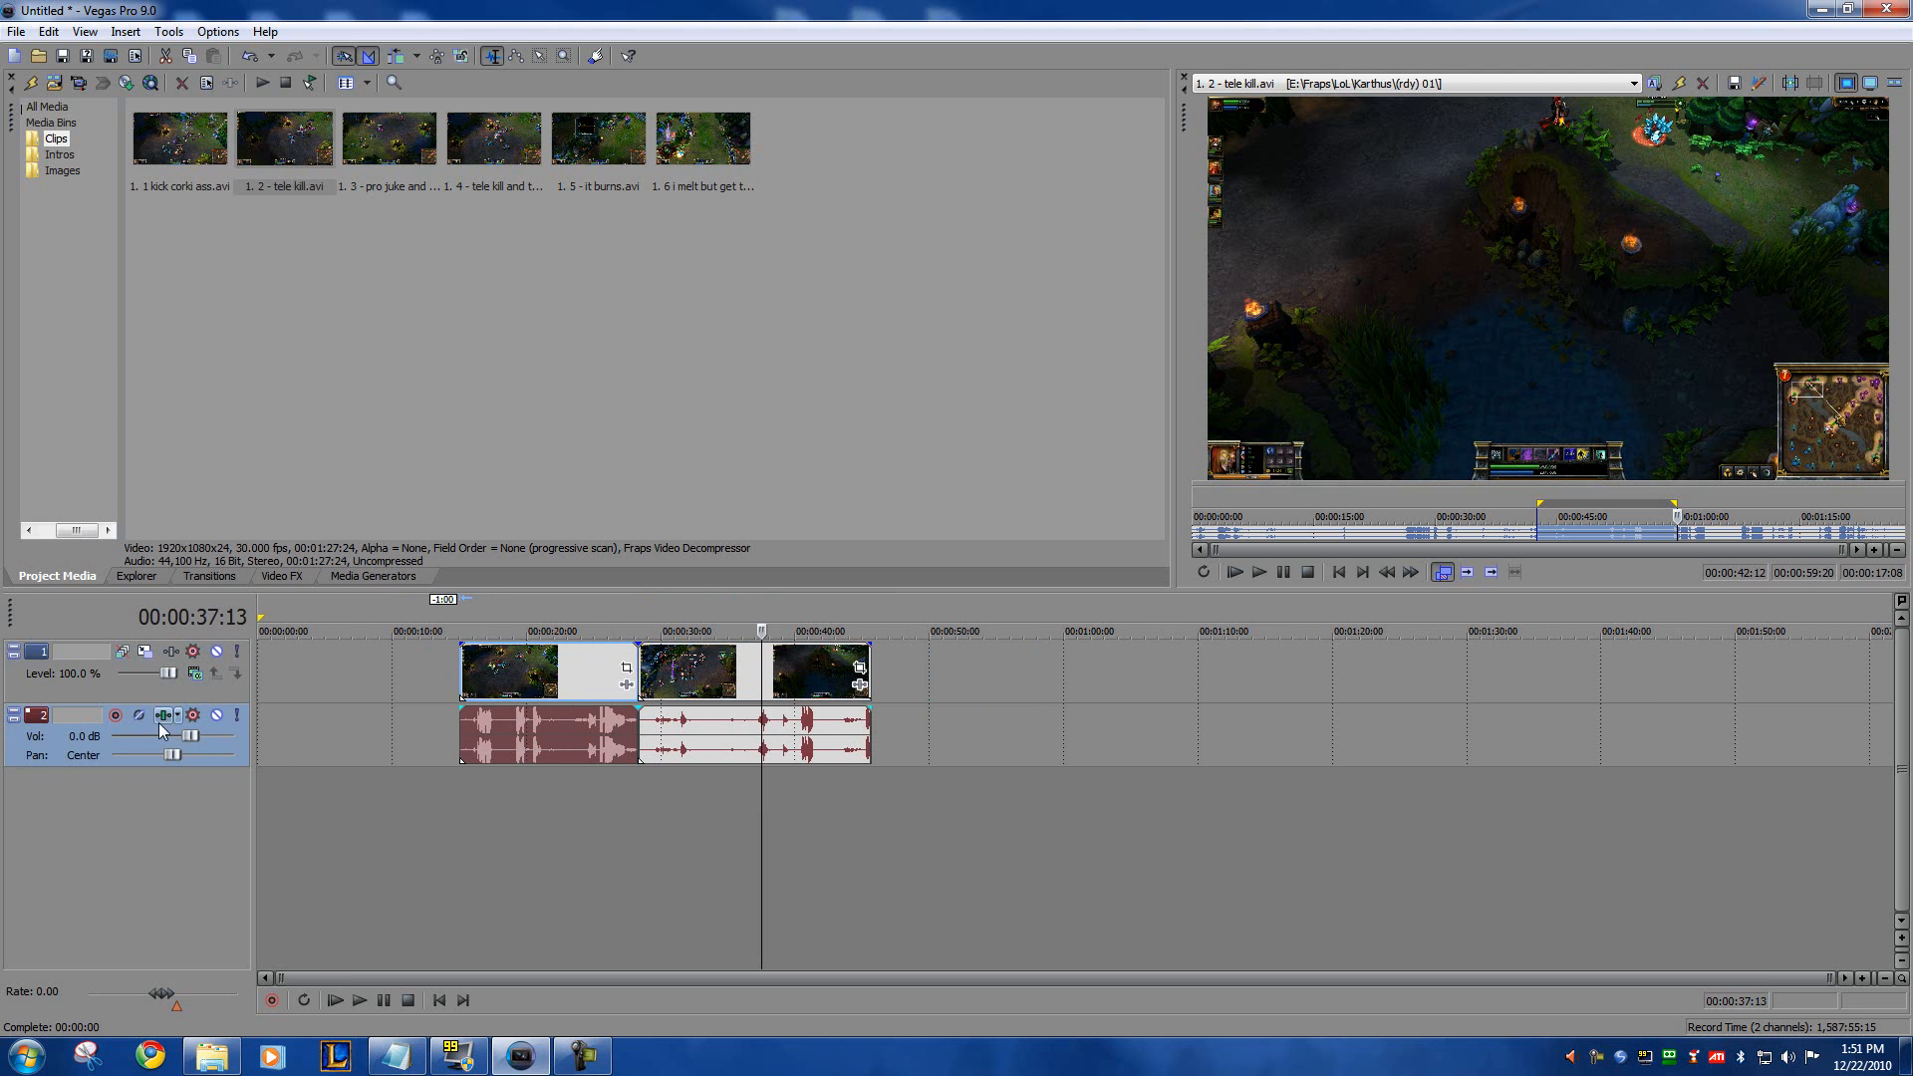
left_click(570, 731)
left_click_drag(570, 731, 519, 730)
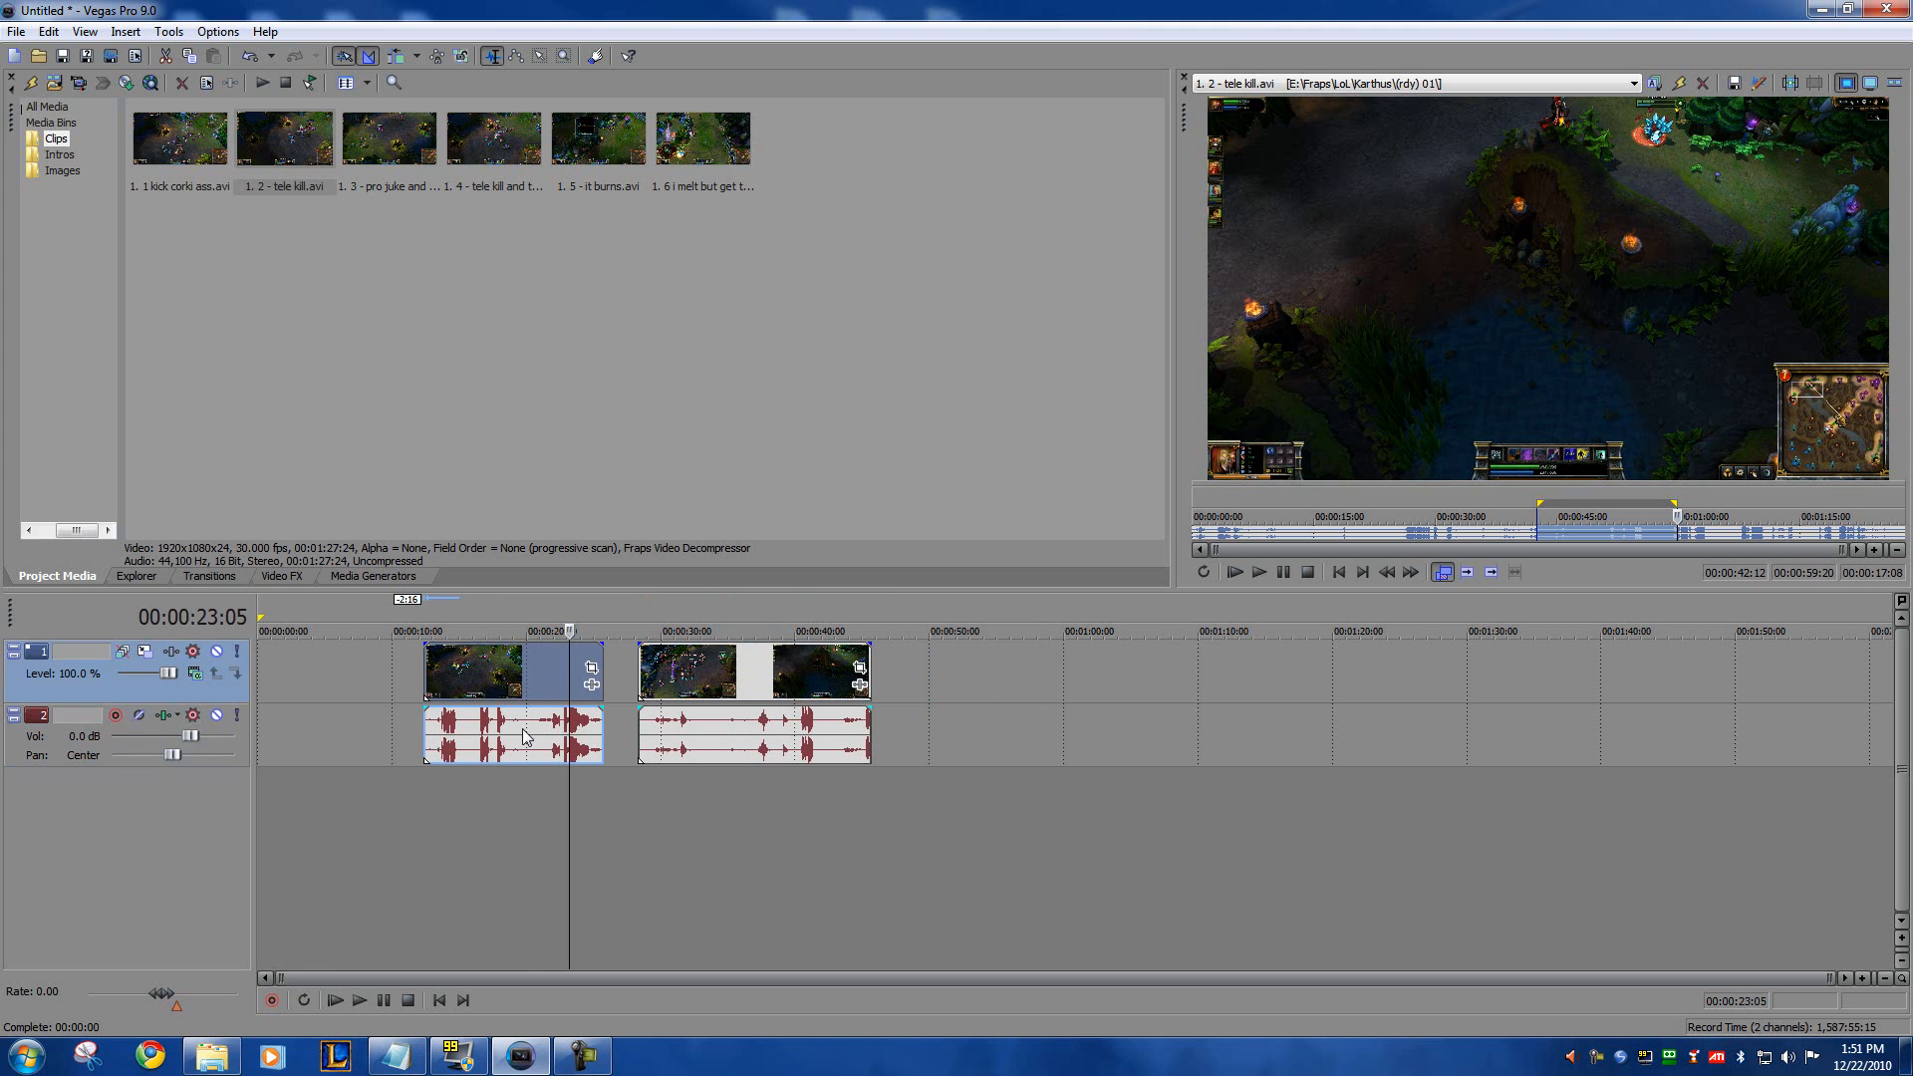
Step: Ungroup the first clip's audio from its video and delete only the audio event
left_click(518, 731)
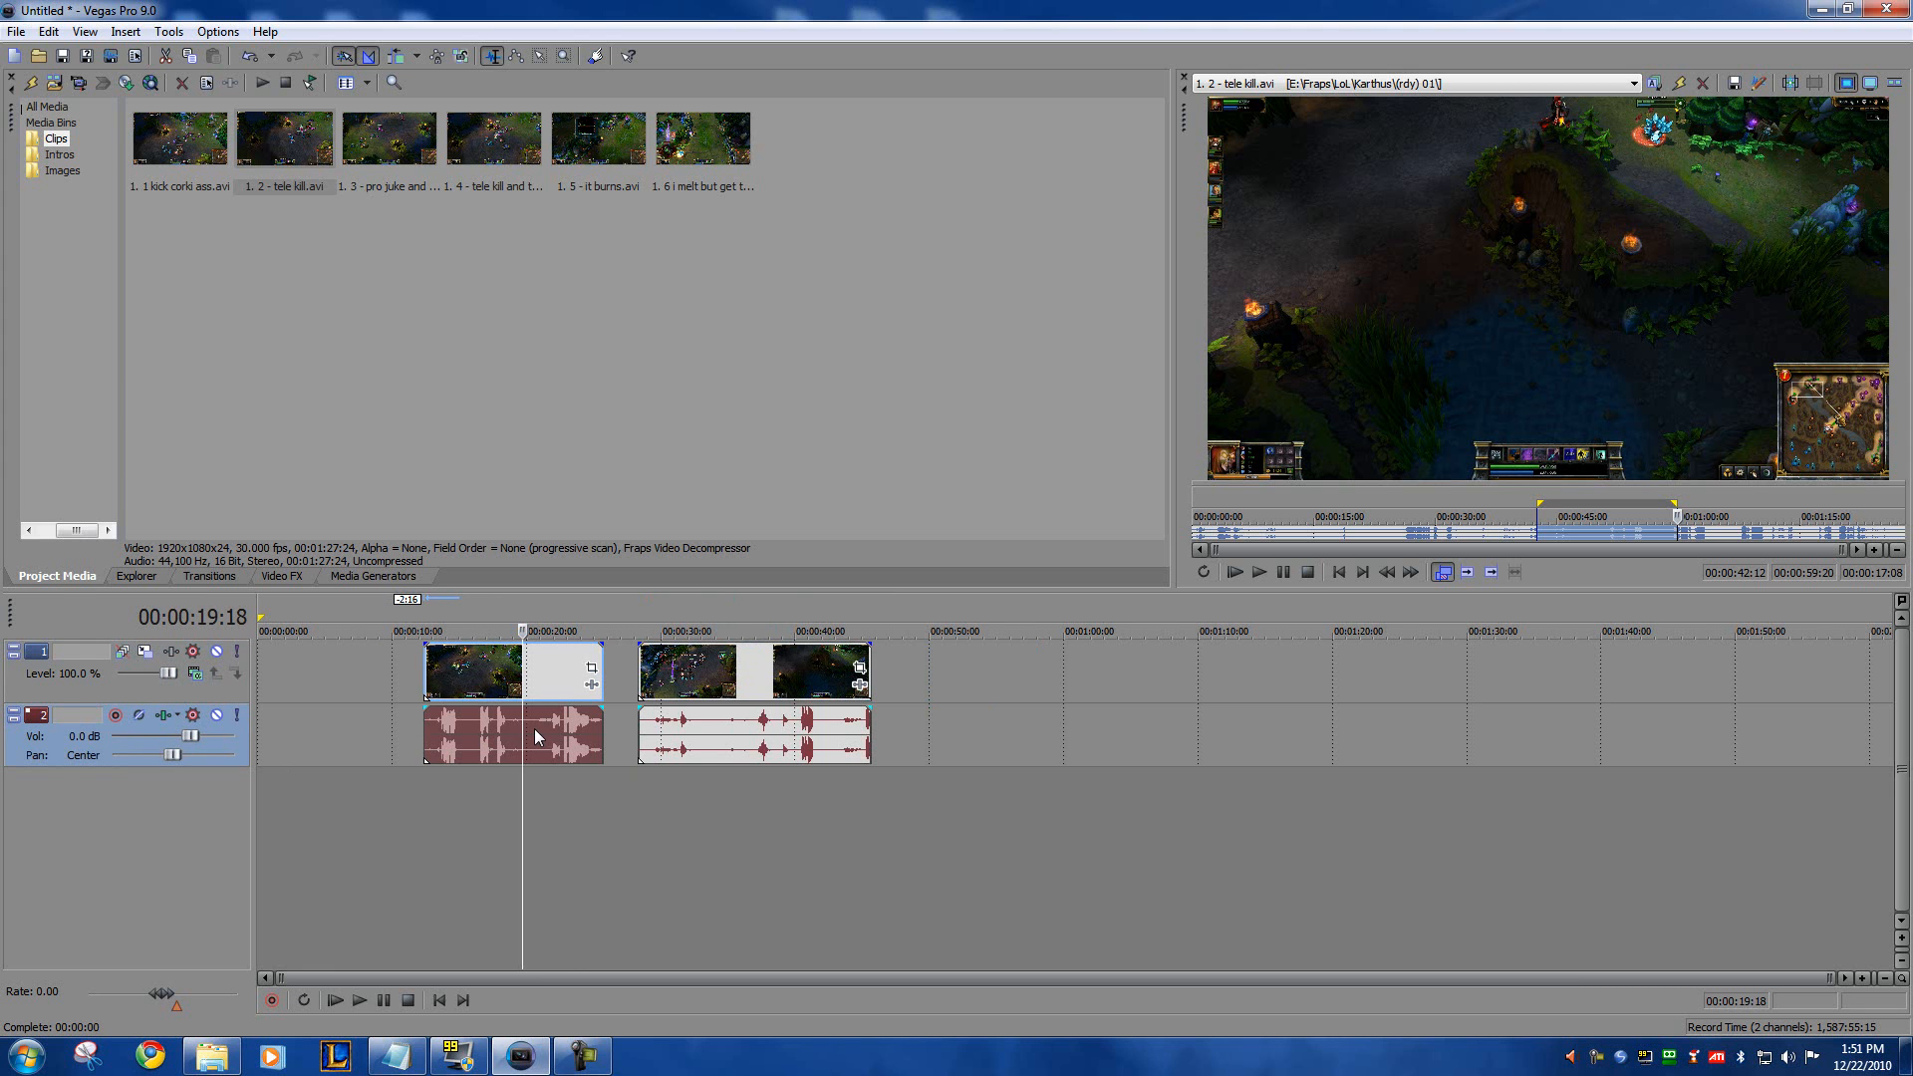
right_click(535, 730)
left_click(583, 869)
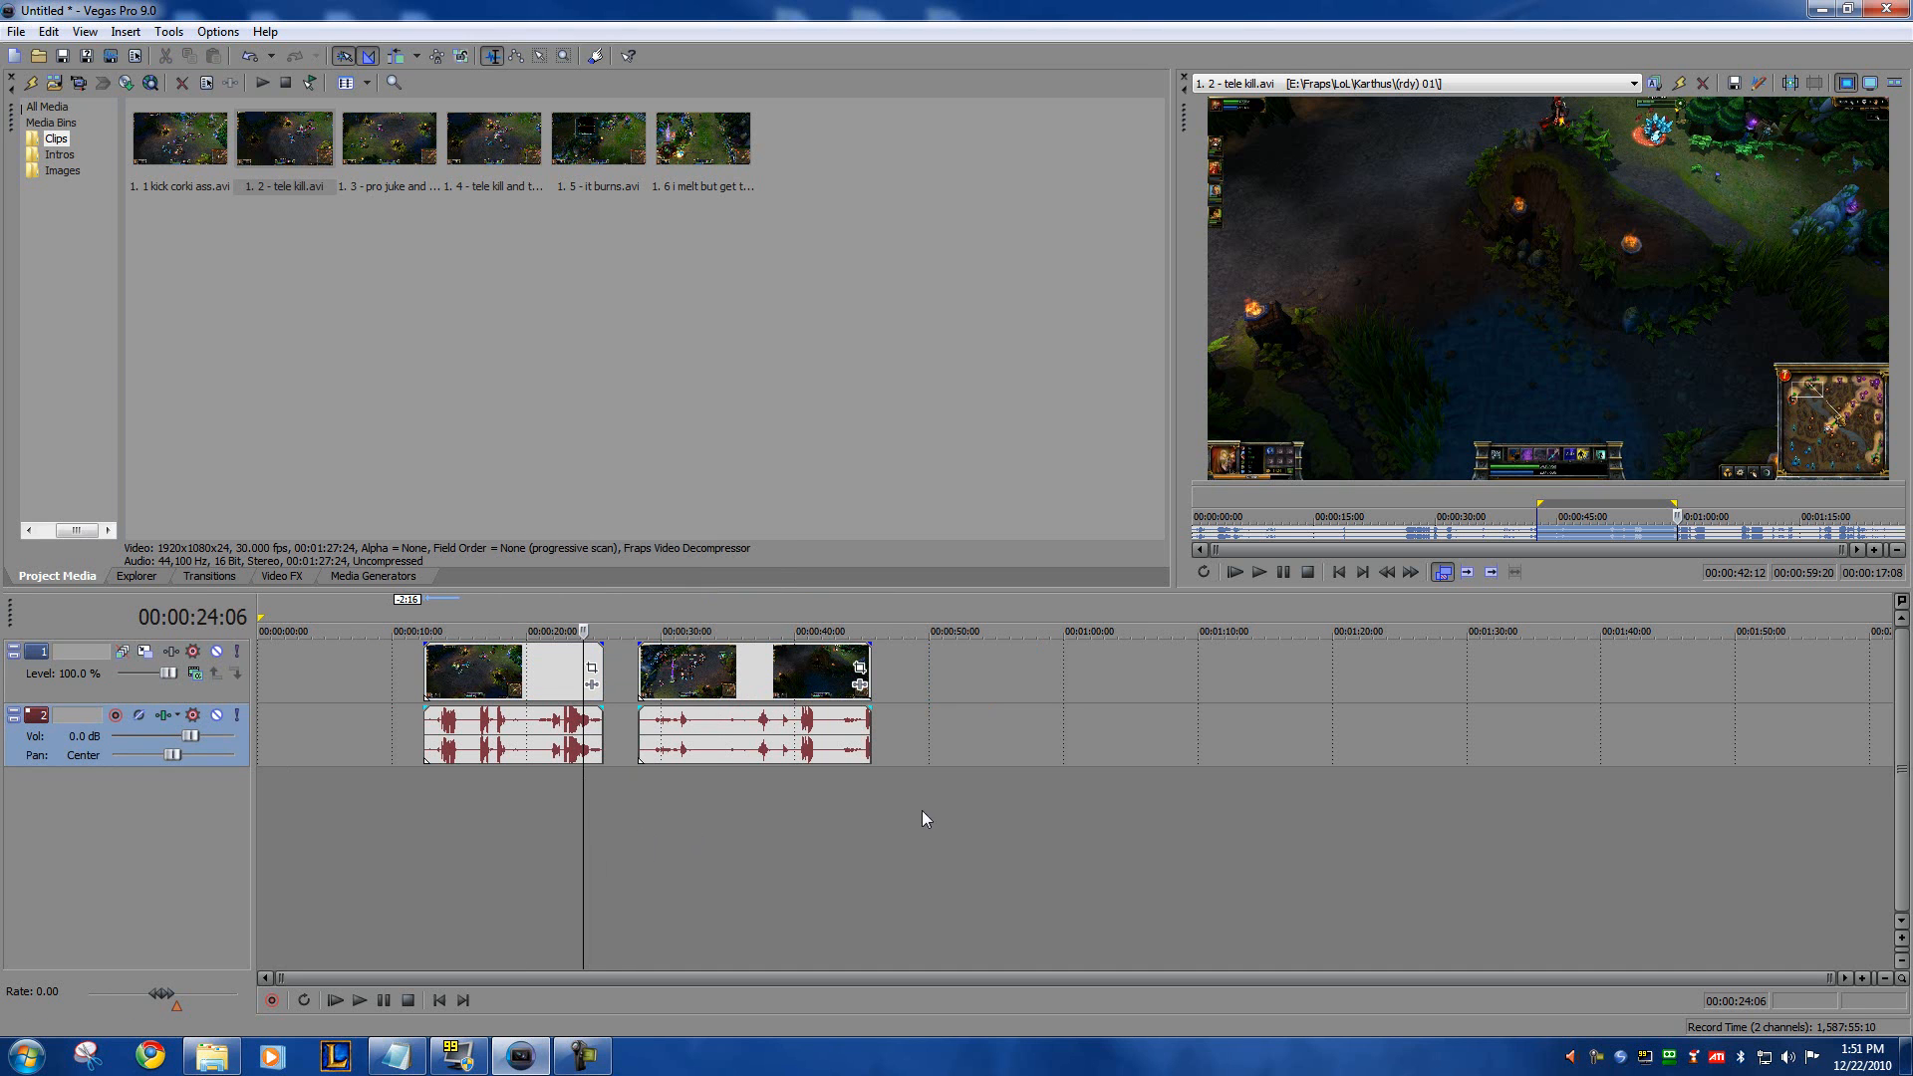
left_click(529, 728)
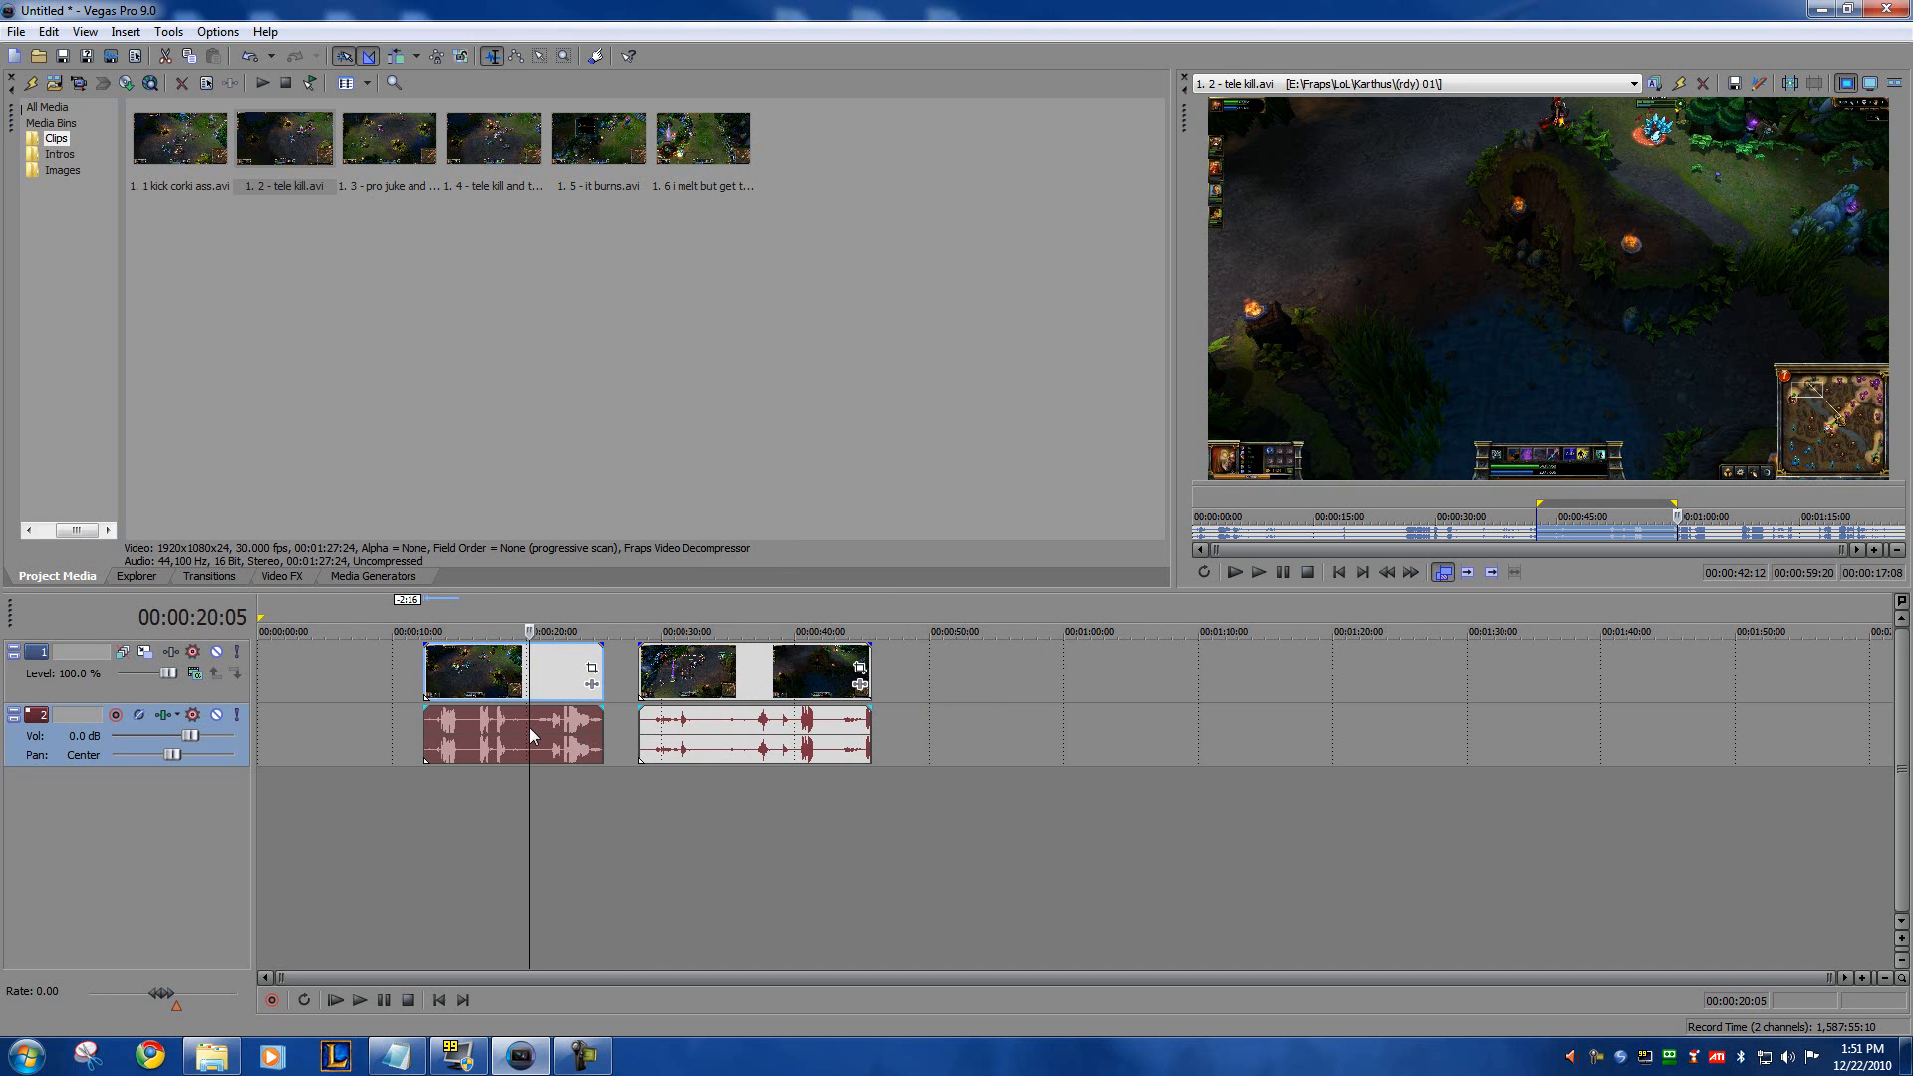
left_click(559, 661)
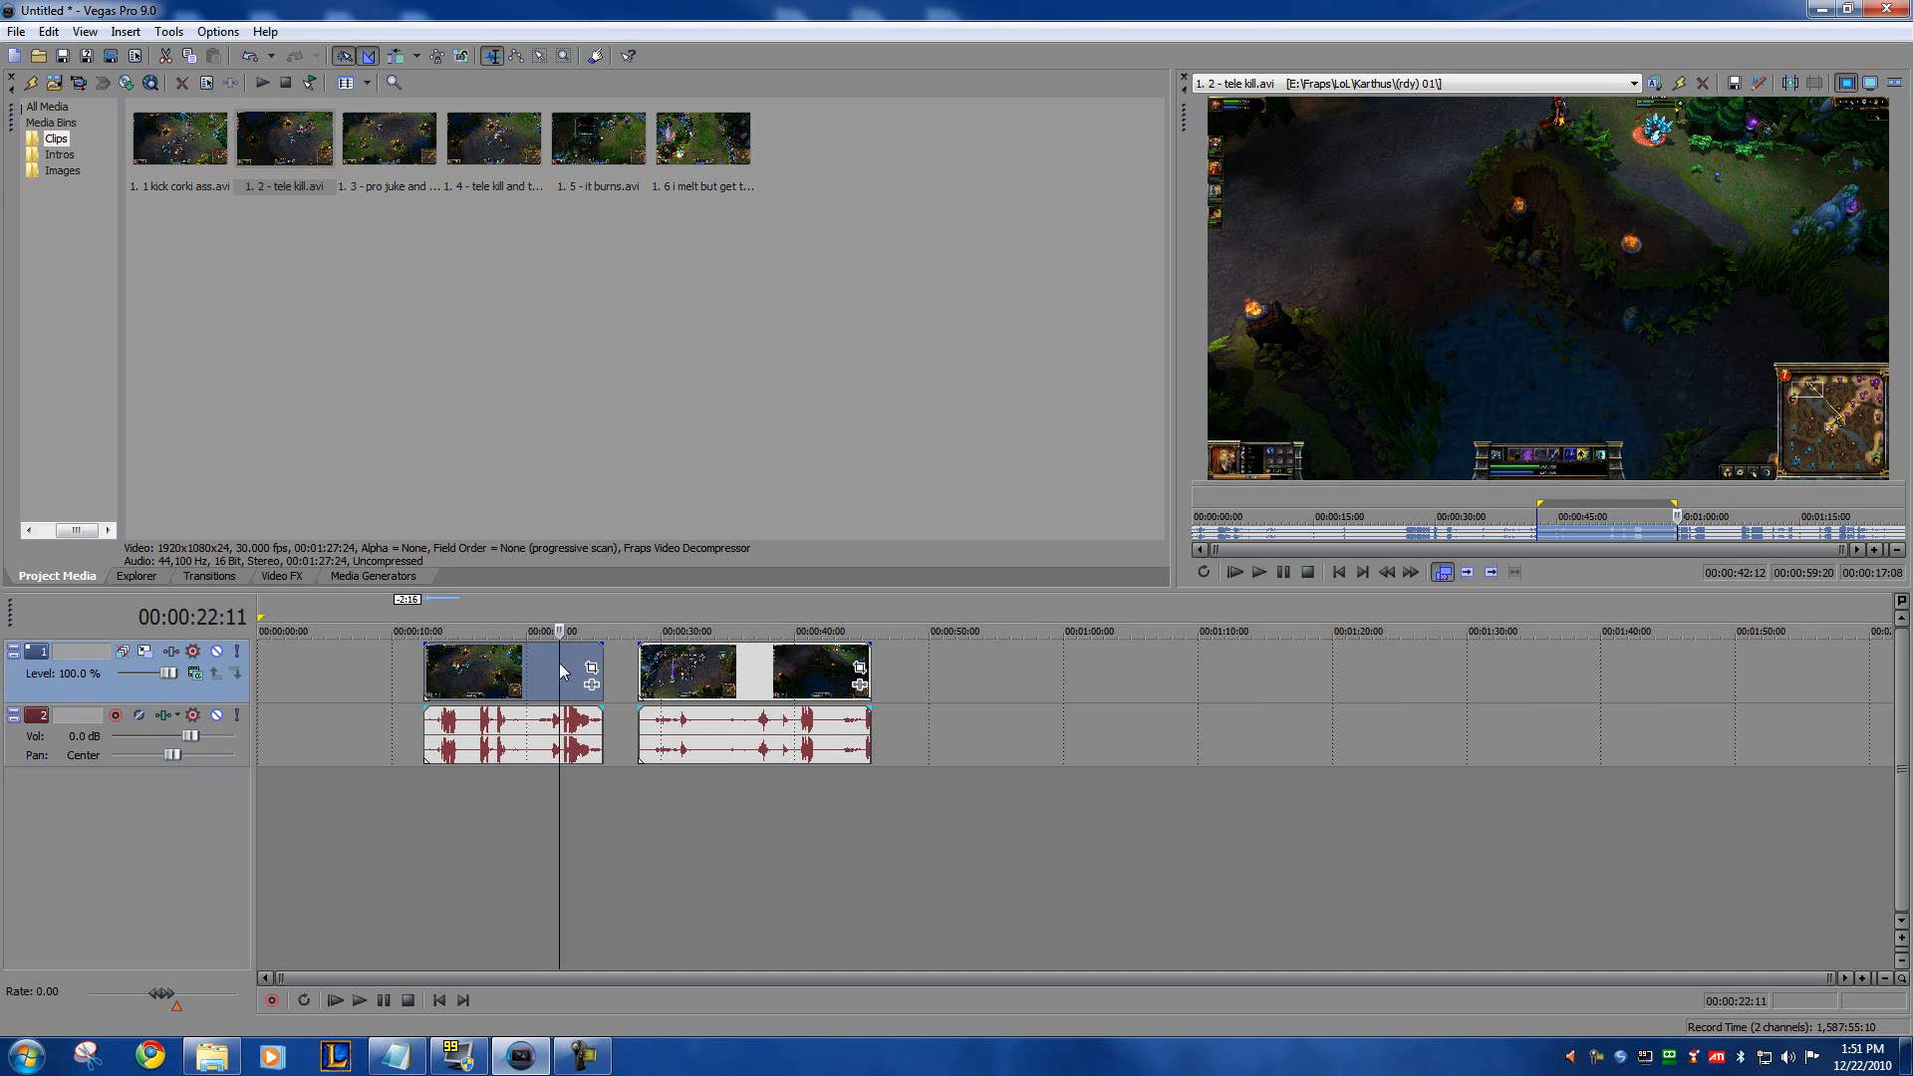
mouse_move(520, 669)
left_mouse_down()
mouse_move(545, 670)
mouse_move(501, 673)
left_mouse_up()
left_click(494, 749)
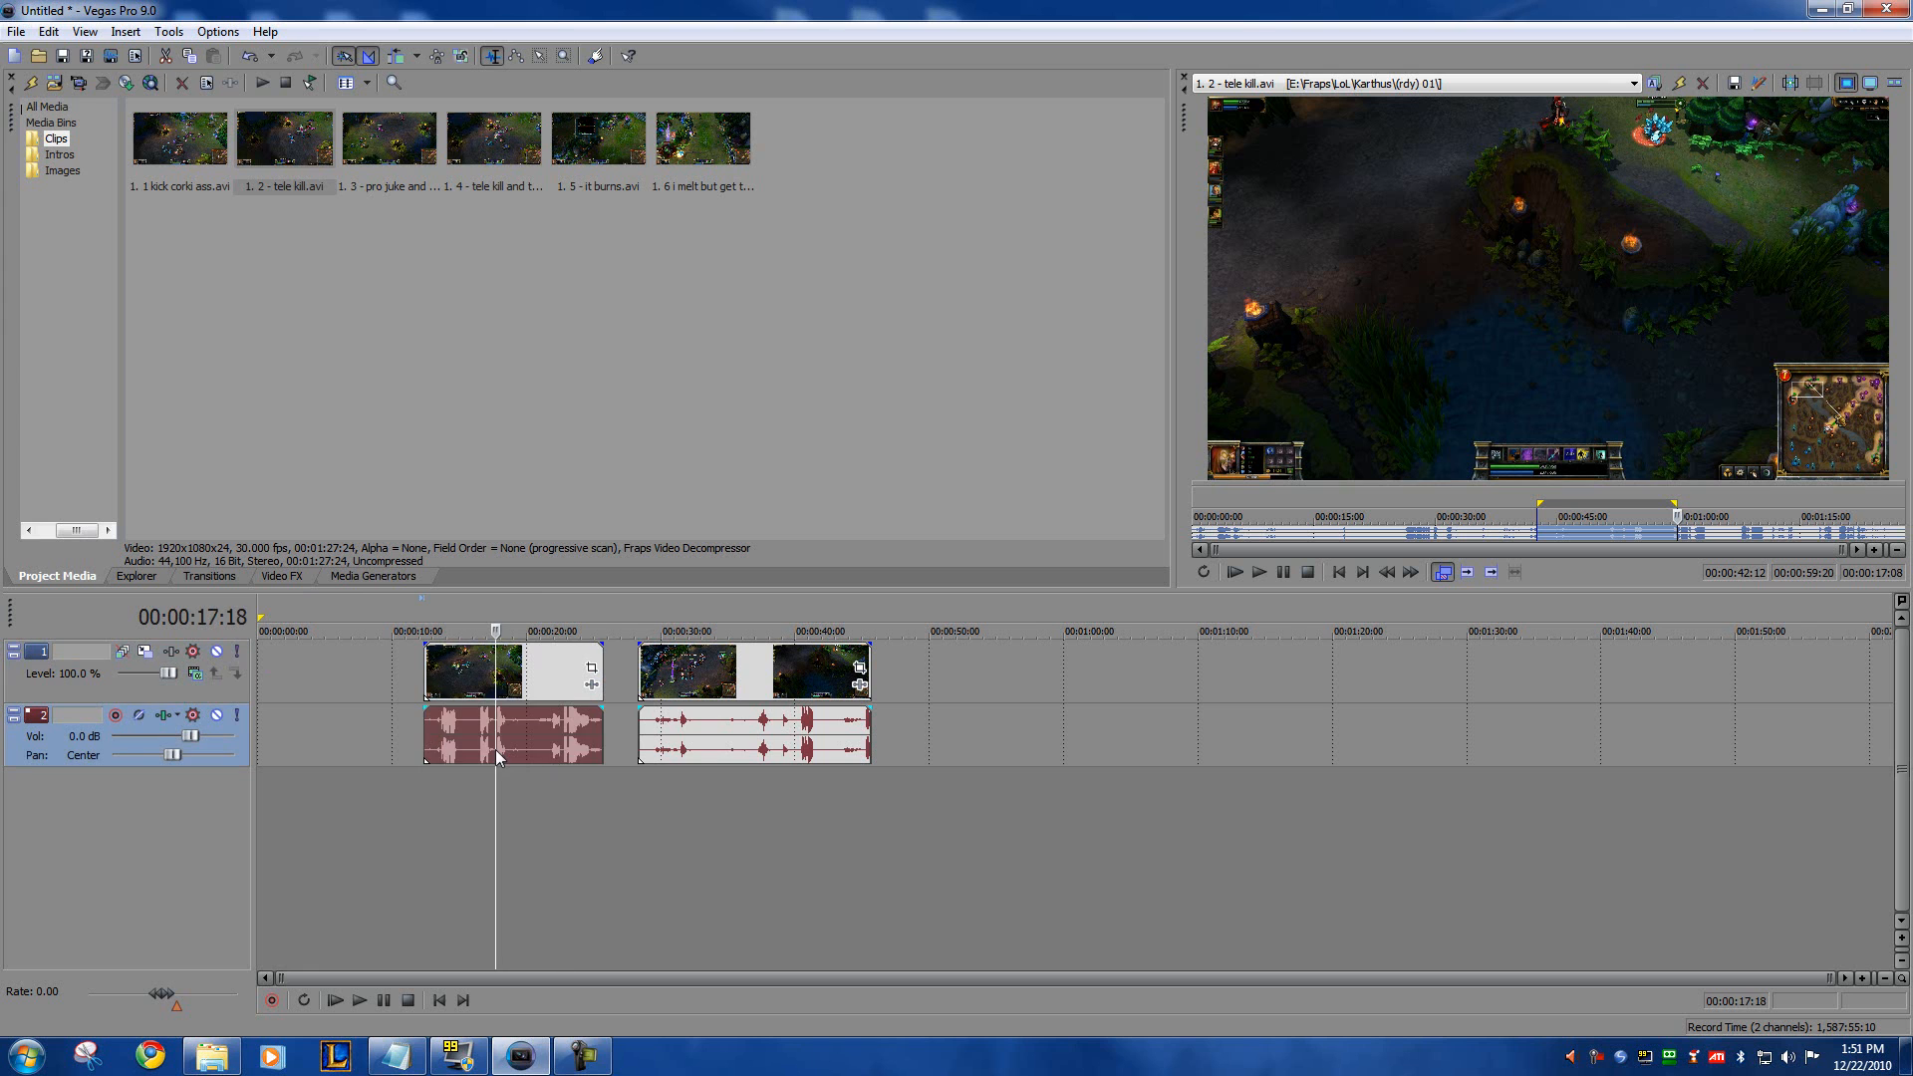
key("Delete")
Step: Separate the second clip's audio from its video and remove that audio event from the timeline
left_click(714, 724)
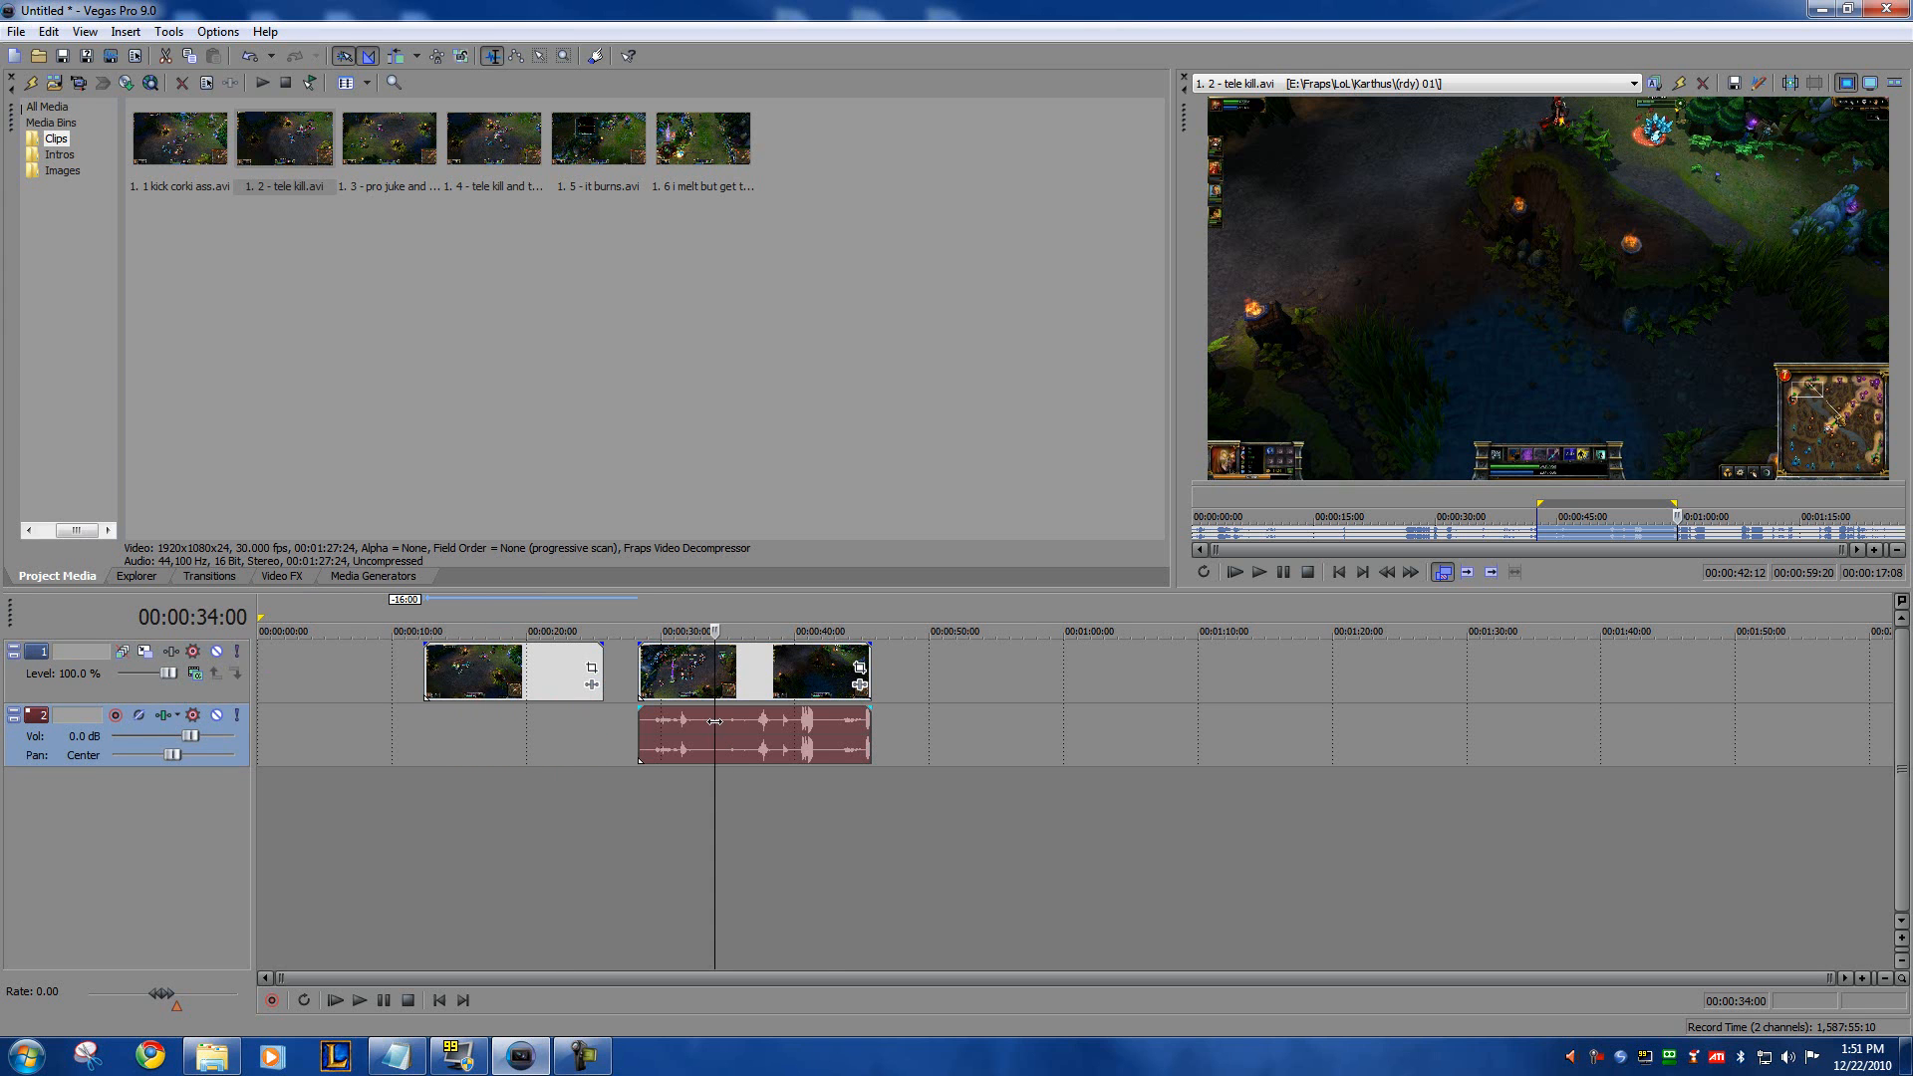
left_click(823, 728)
key("Delete")
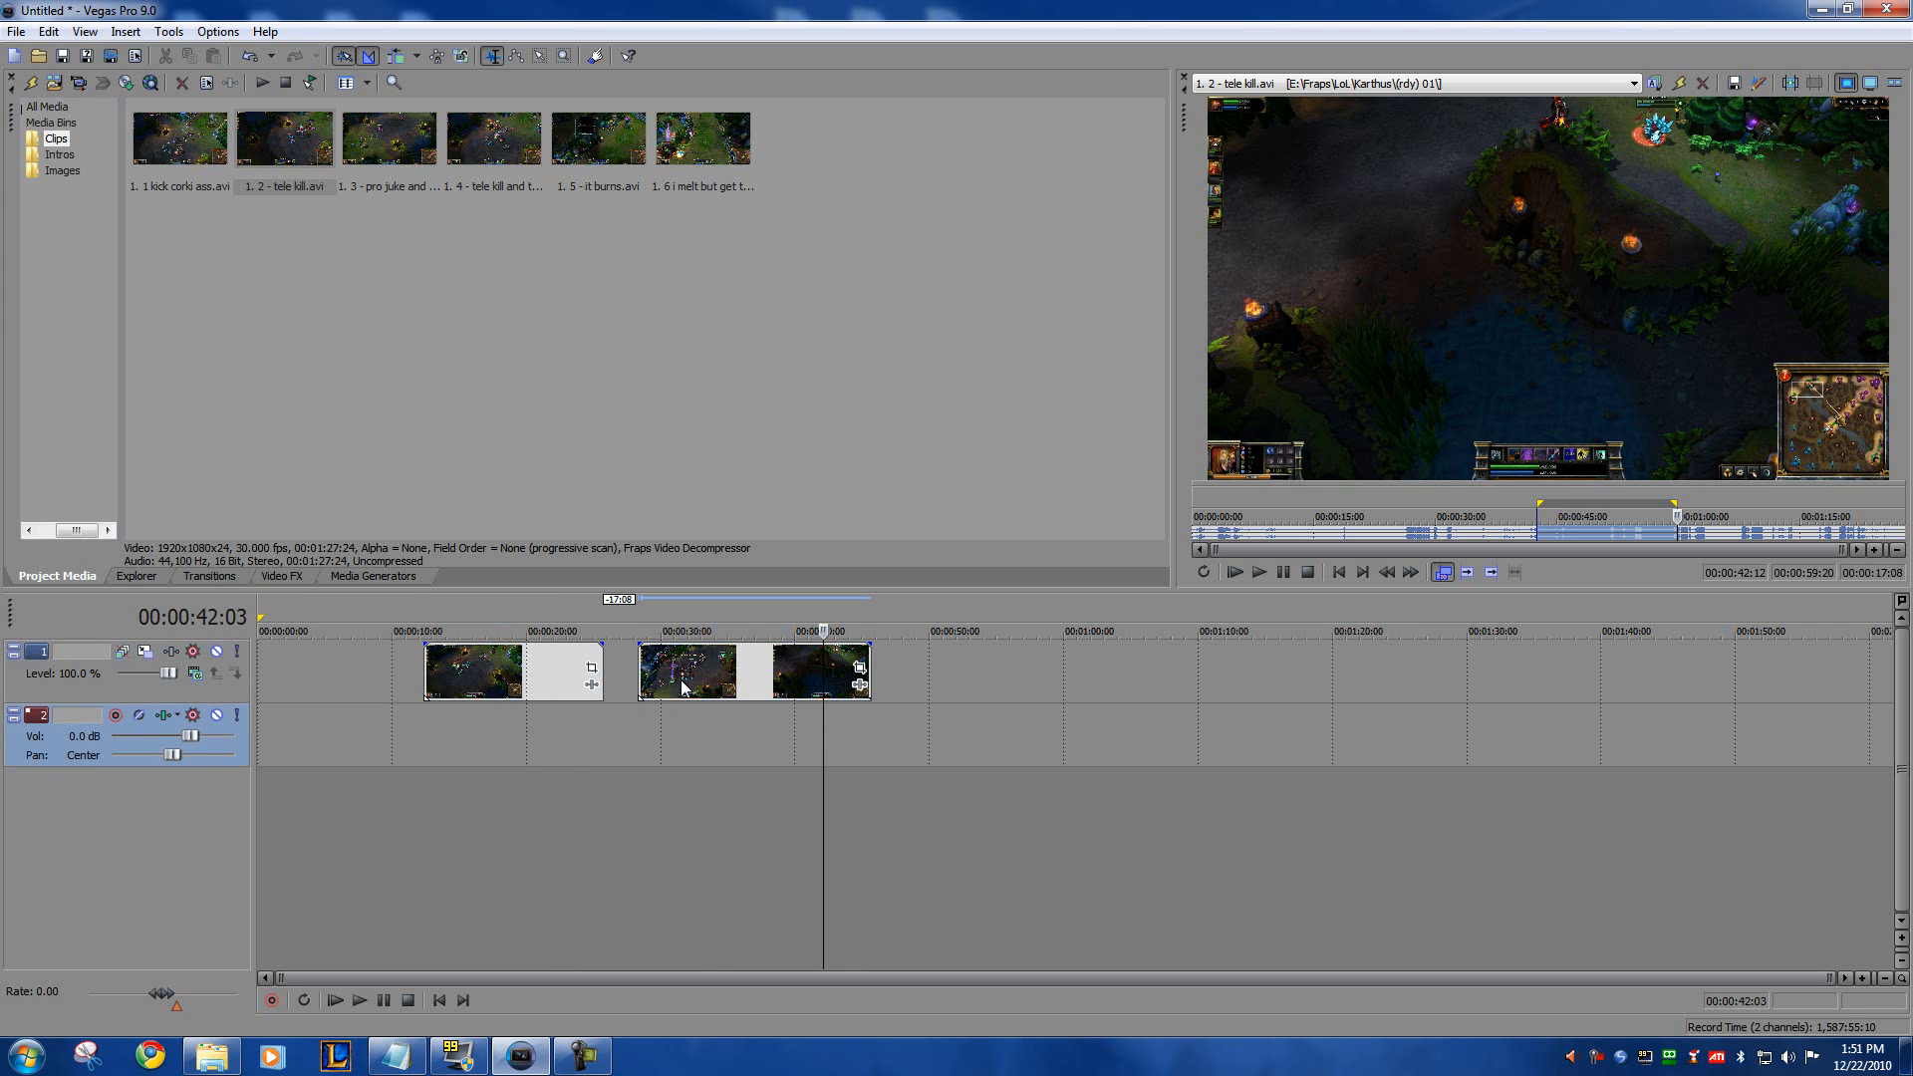
Step: Move the two video-only clips closer together on the video track, keeping a small gap between them
left_click_drag(681, 681, 679, 680)
left_click_drag(524, 679, 528, 678)
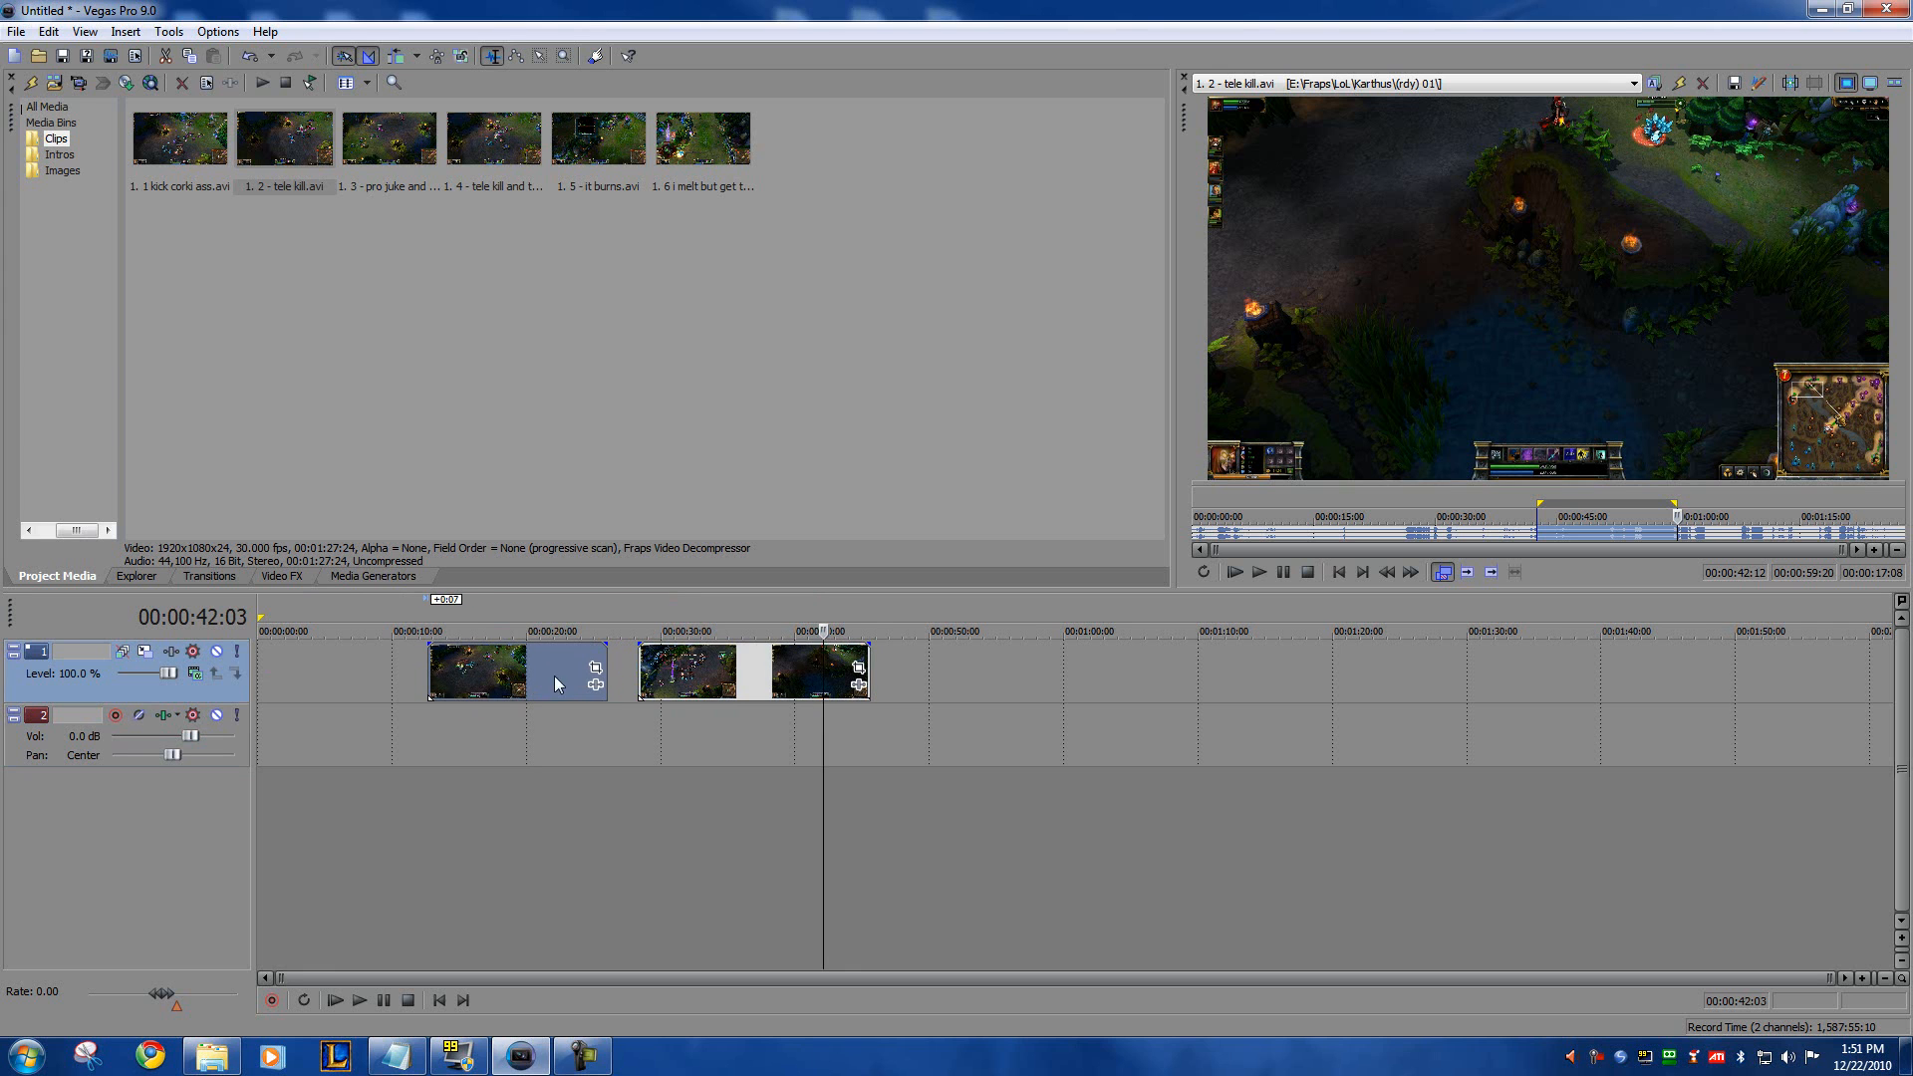
left_click(656, 688)
left_click_drag(654, 683, 640, 682)
left_click(569, 681)
left_click(658, 685)
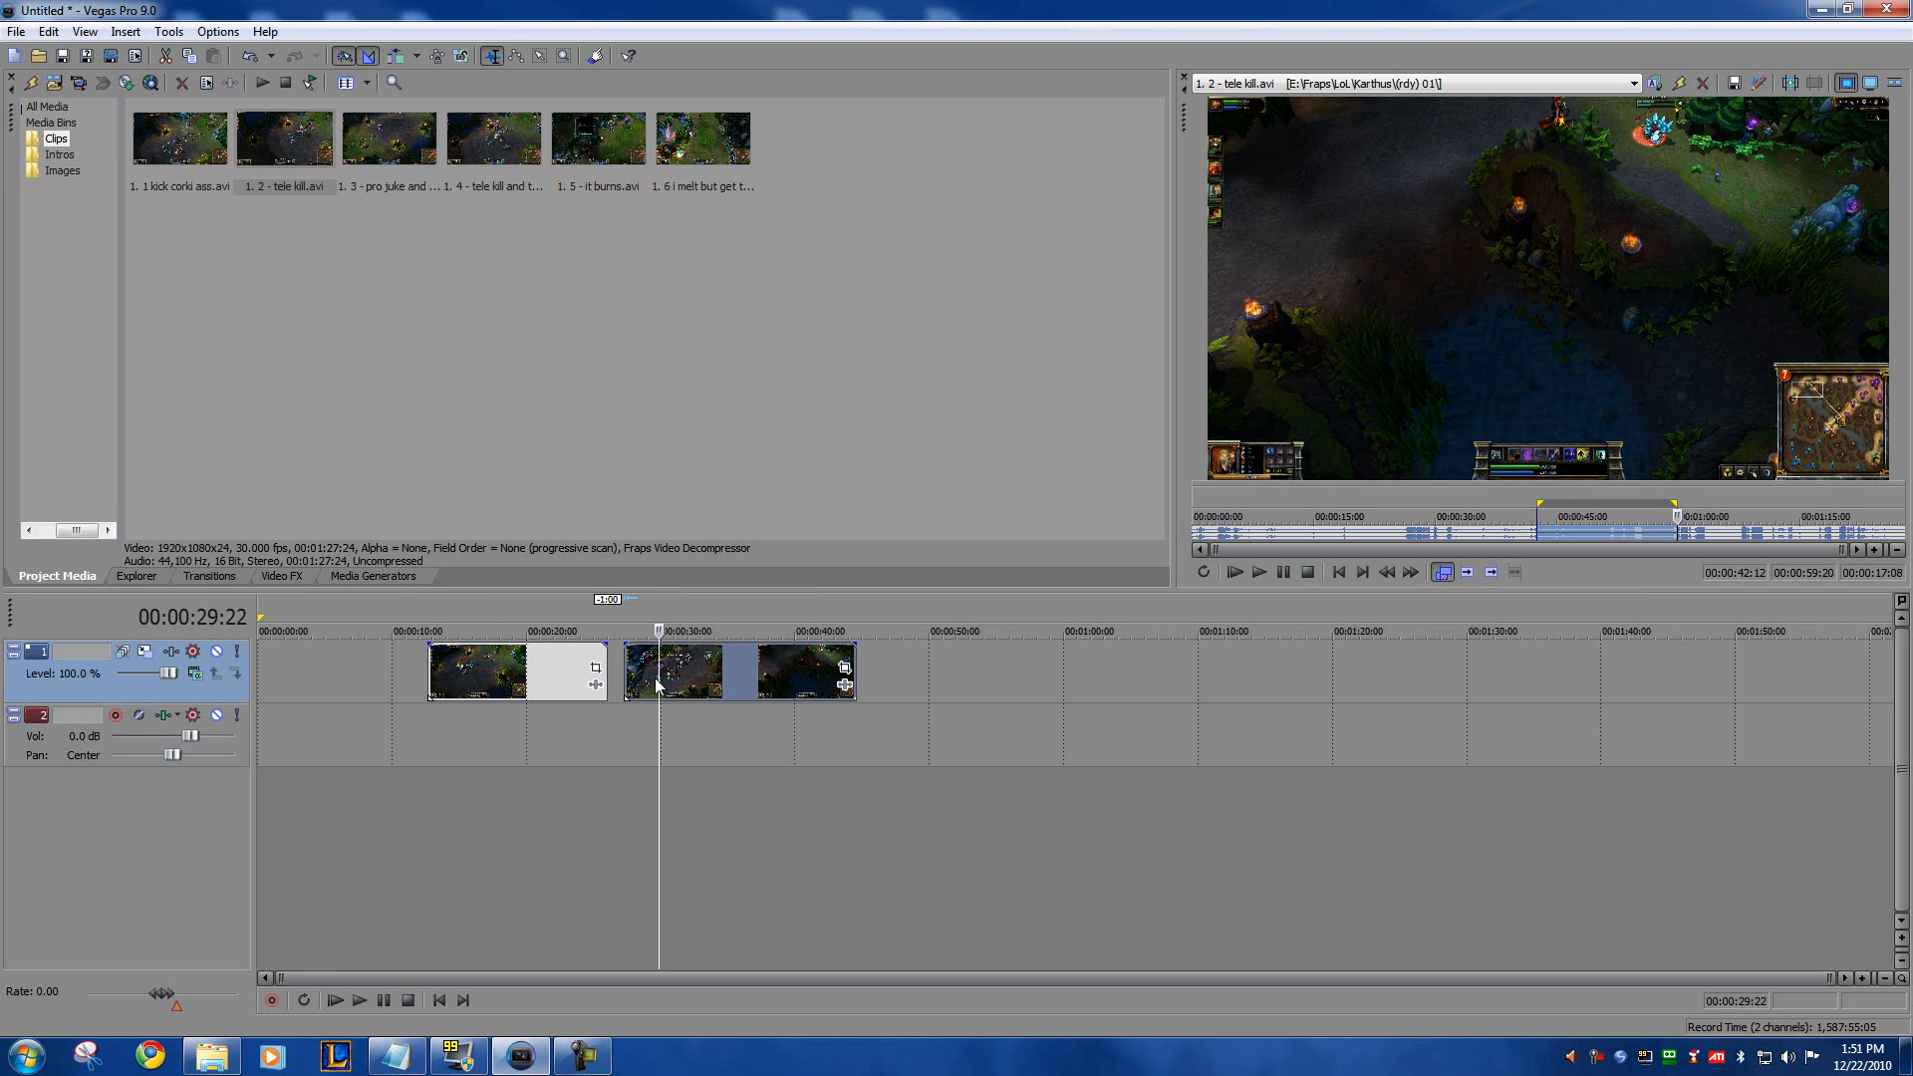
Step: Overlap the start of the second video clip with the end of the first to create a crossfade of about one second
left_click(692, 667)
left_click_drag(679, 677, 655, 682)
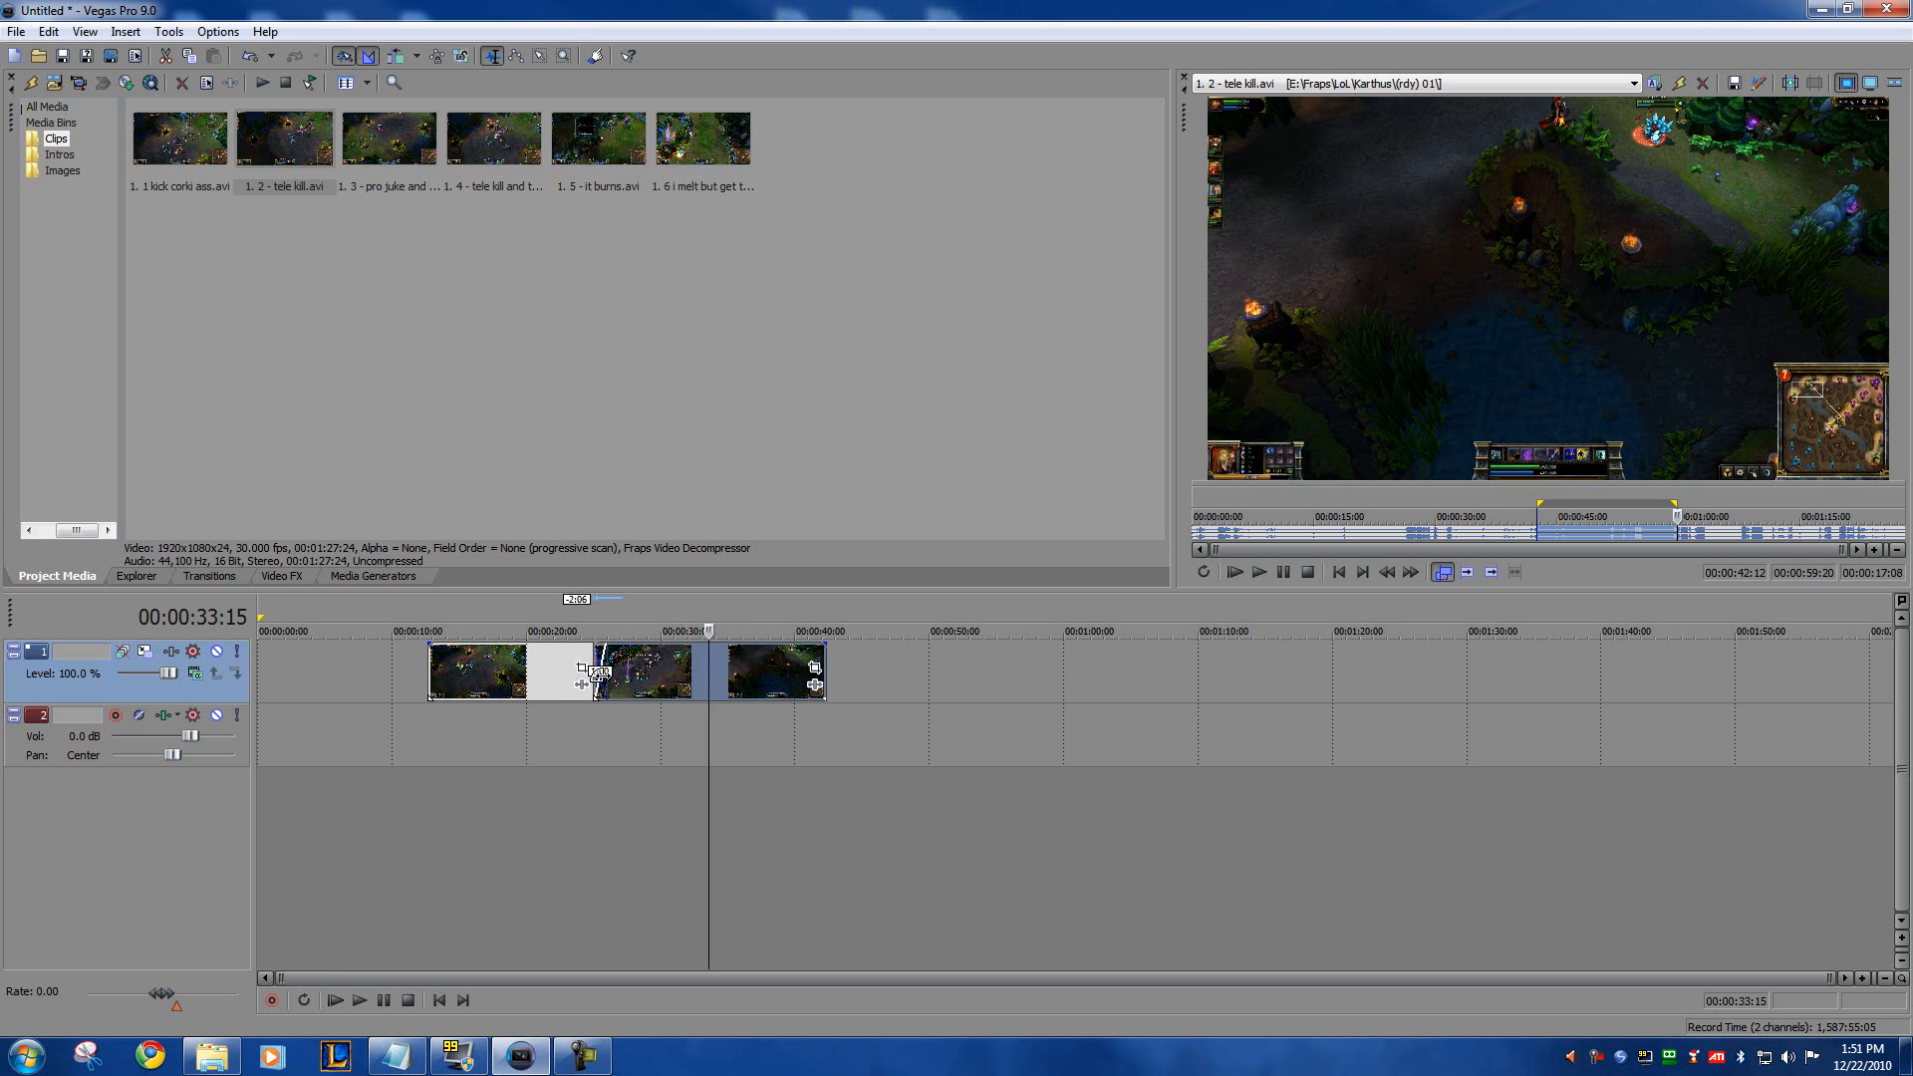
scroll(672, 697, "up", 3)
scroll(847, 719, "up", 3)
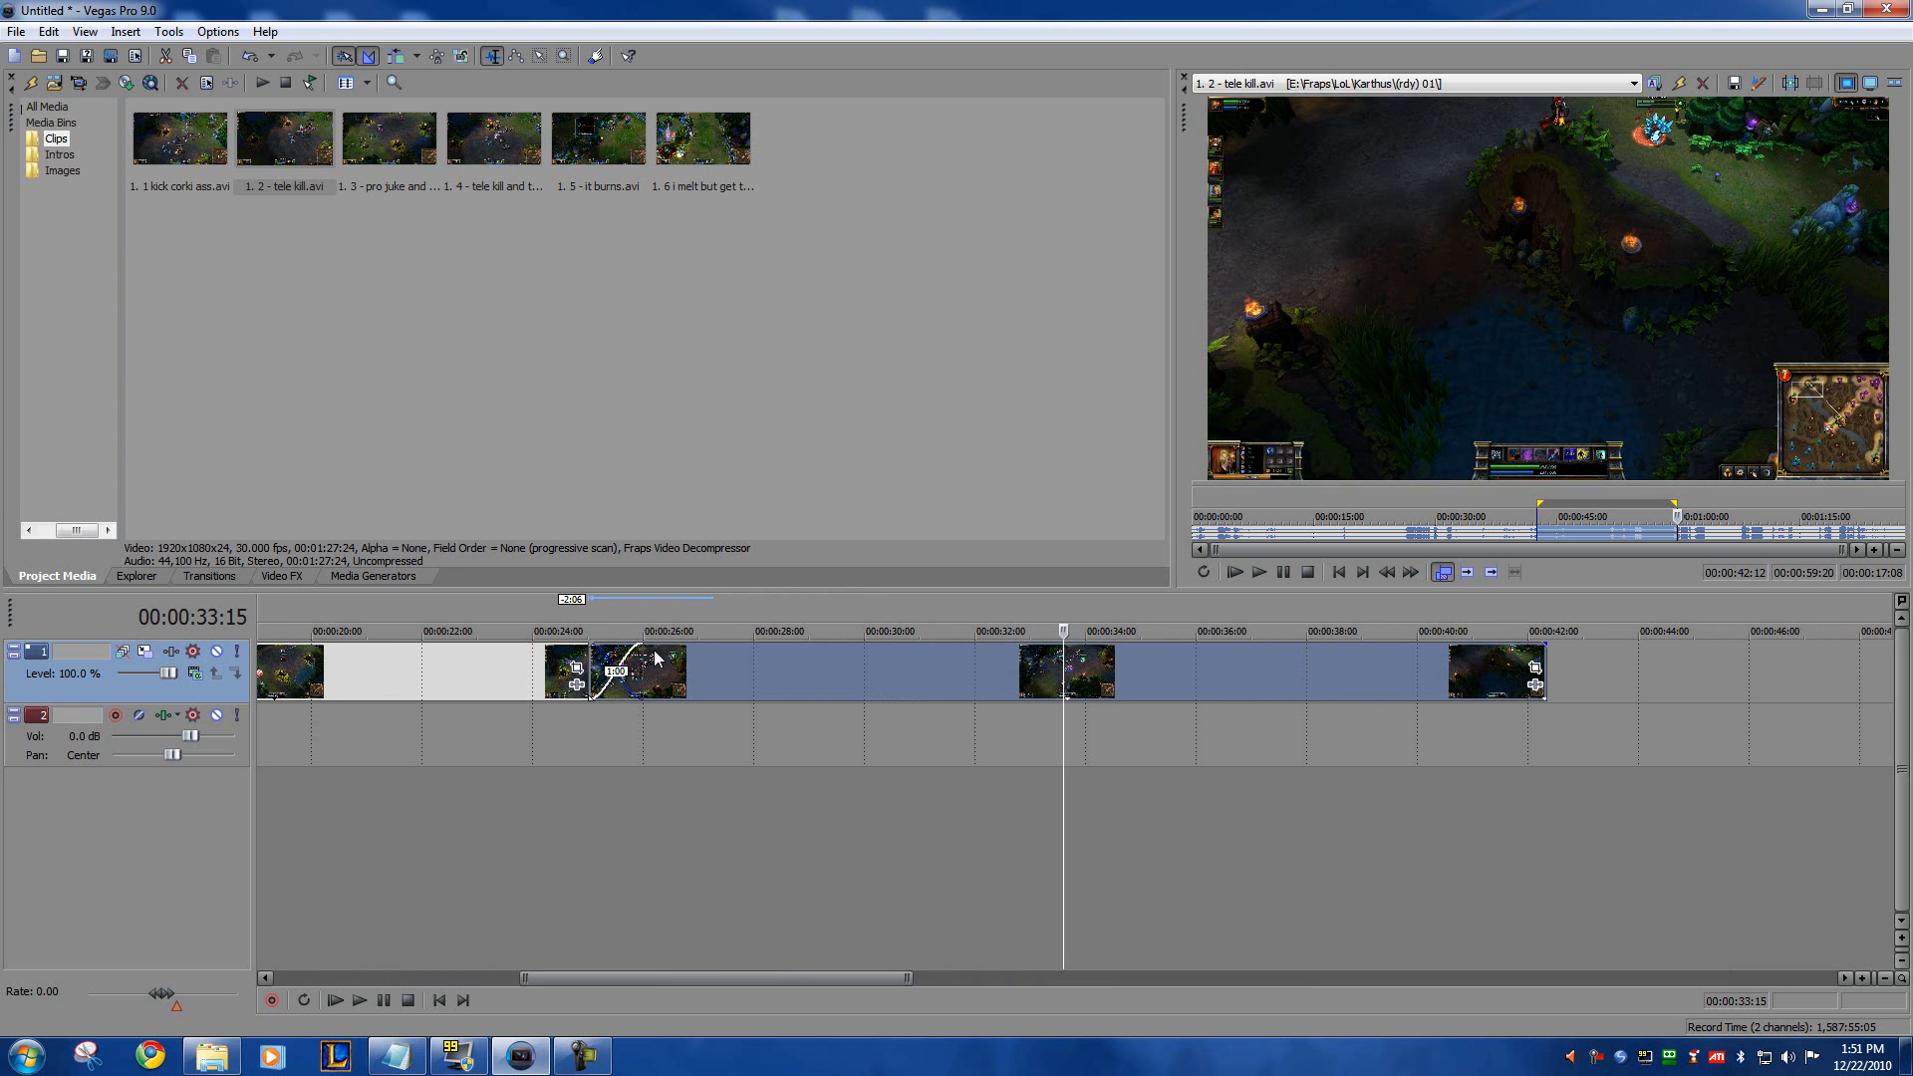
left_click(651, 745)
scroll(606, 709, "up", 4)
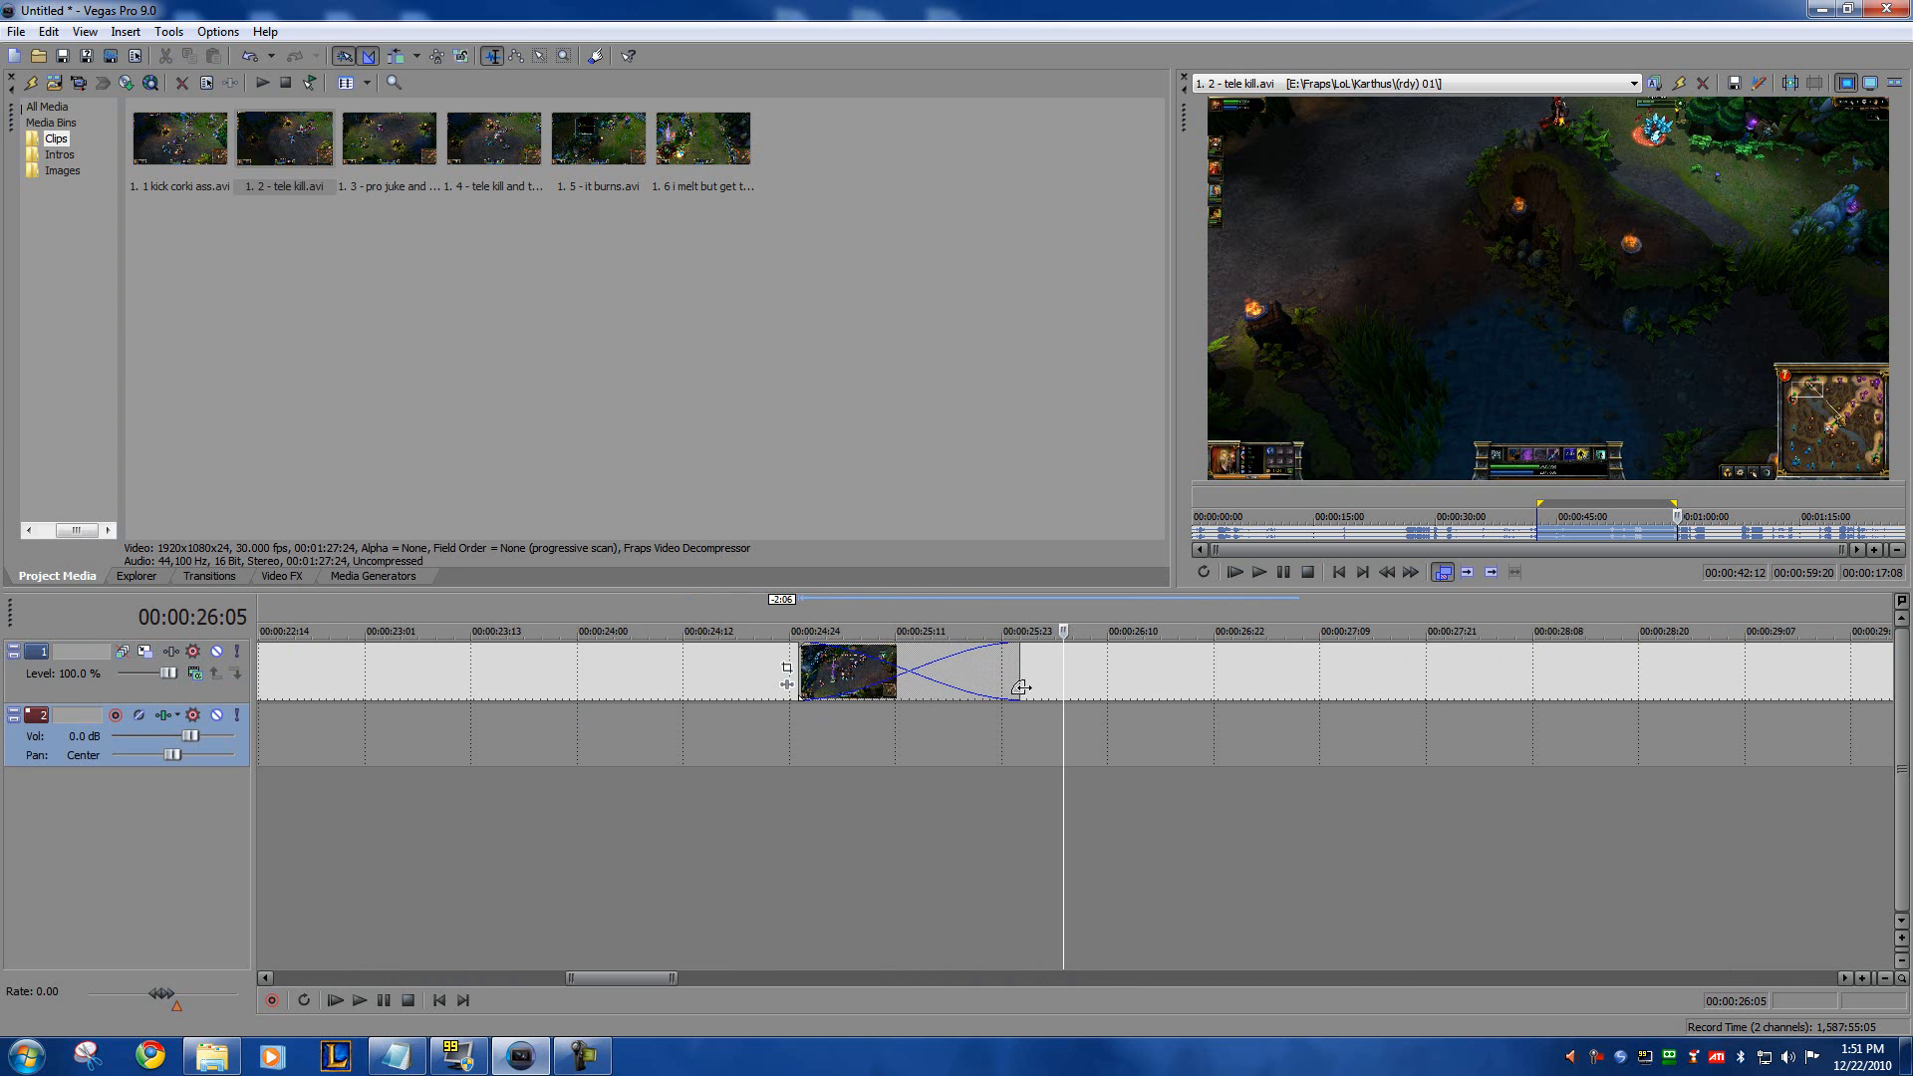
Step: Play back the crossfade between the two gameplay clips in the video preview from just before the overlap
mouse_move(1127, 671)
left_mouse_down()
mouse_move(1452, 662)
mouse_move(1120, 682)
left_mouse_up()
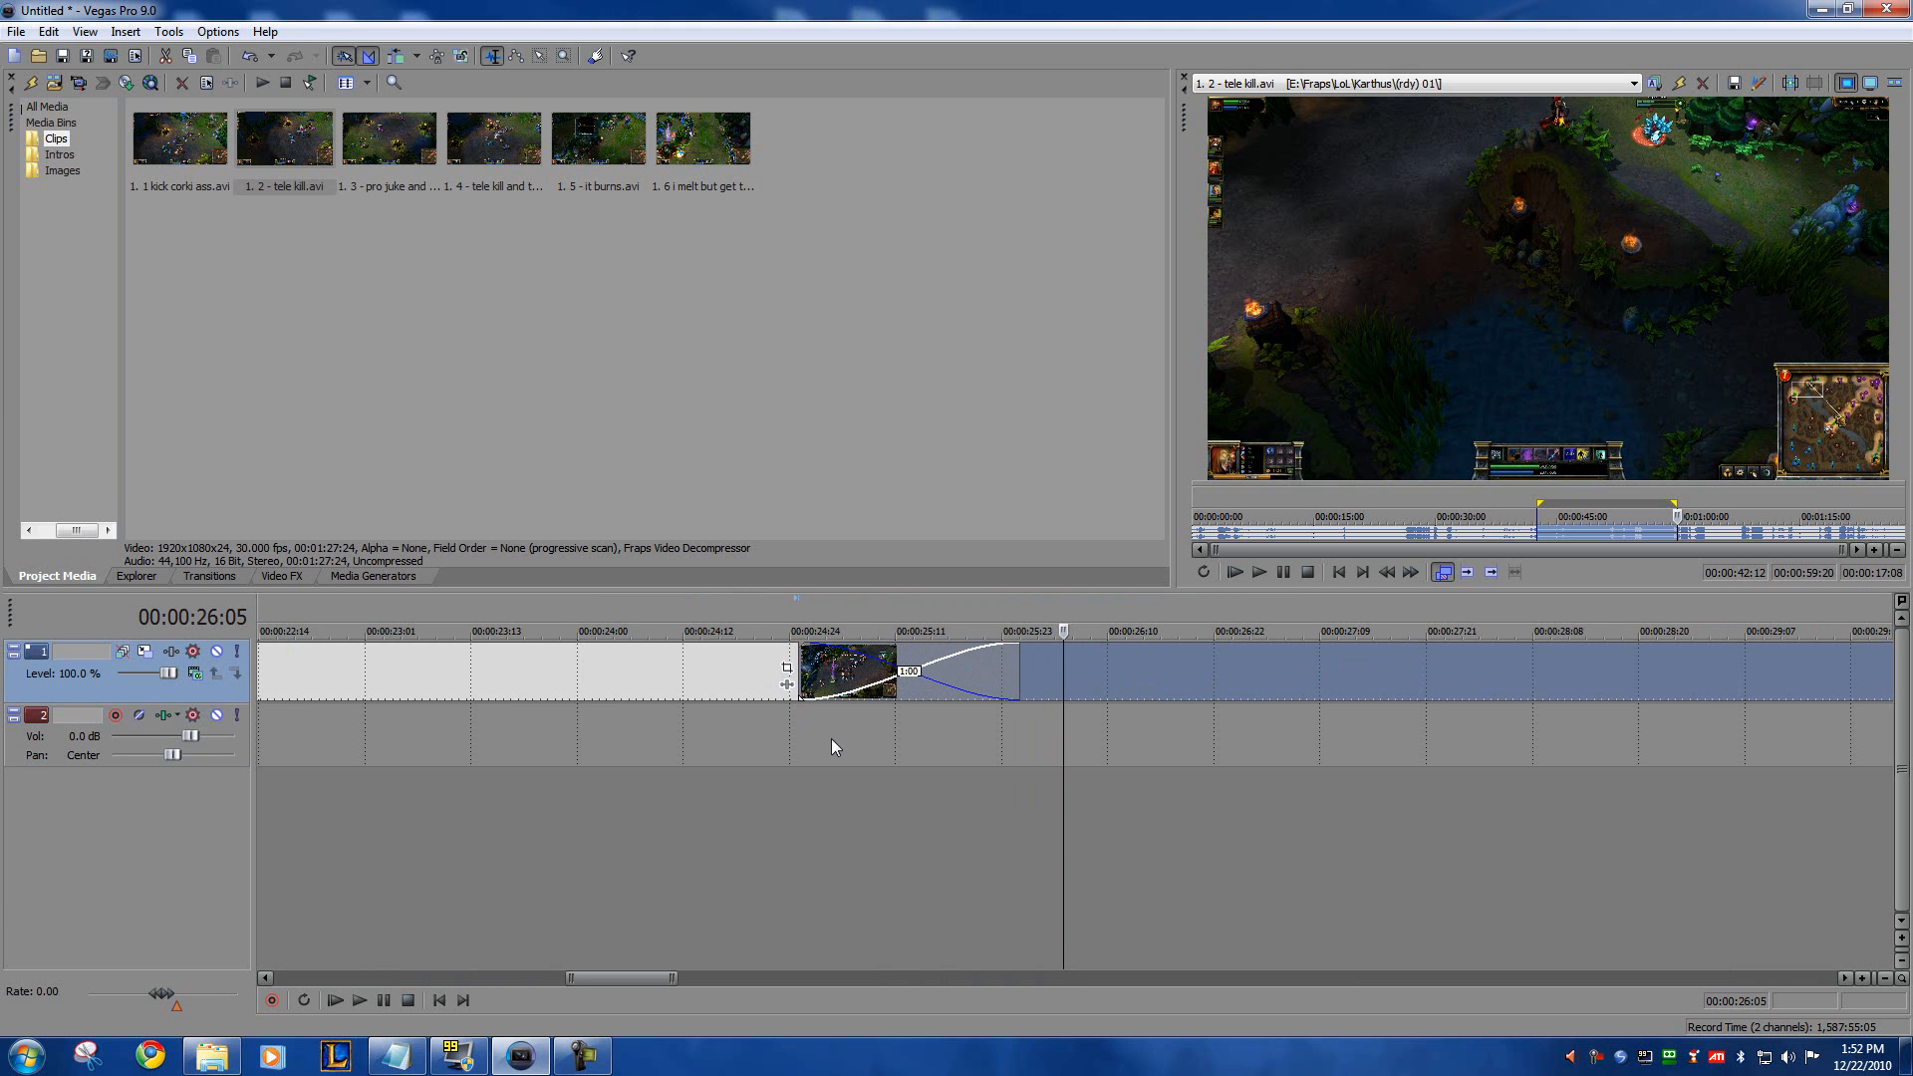
left_click(739, 742)
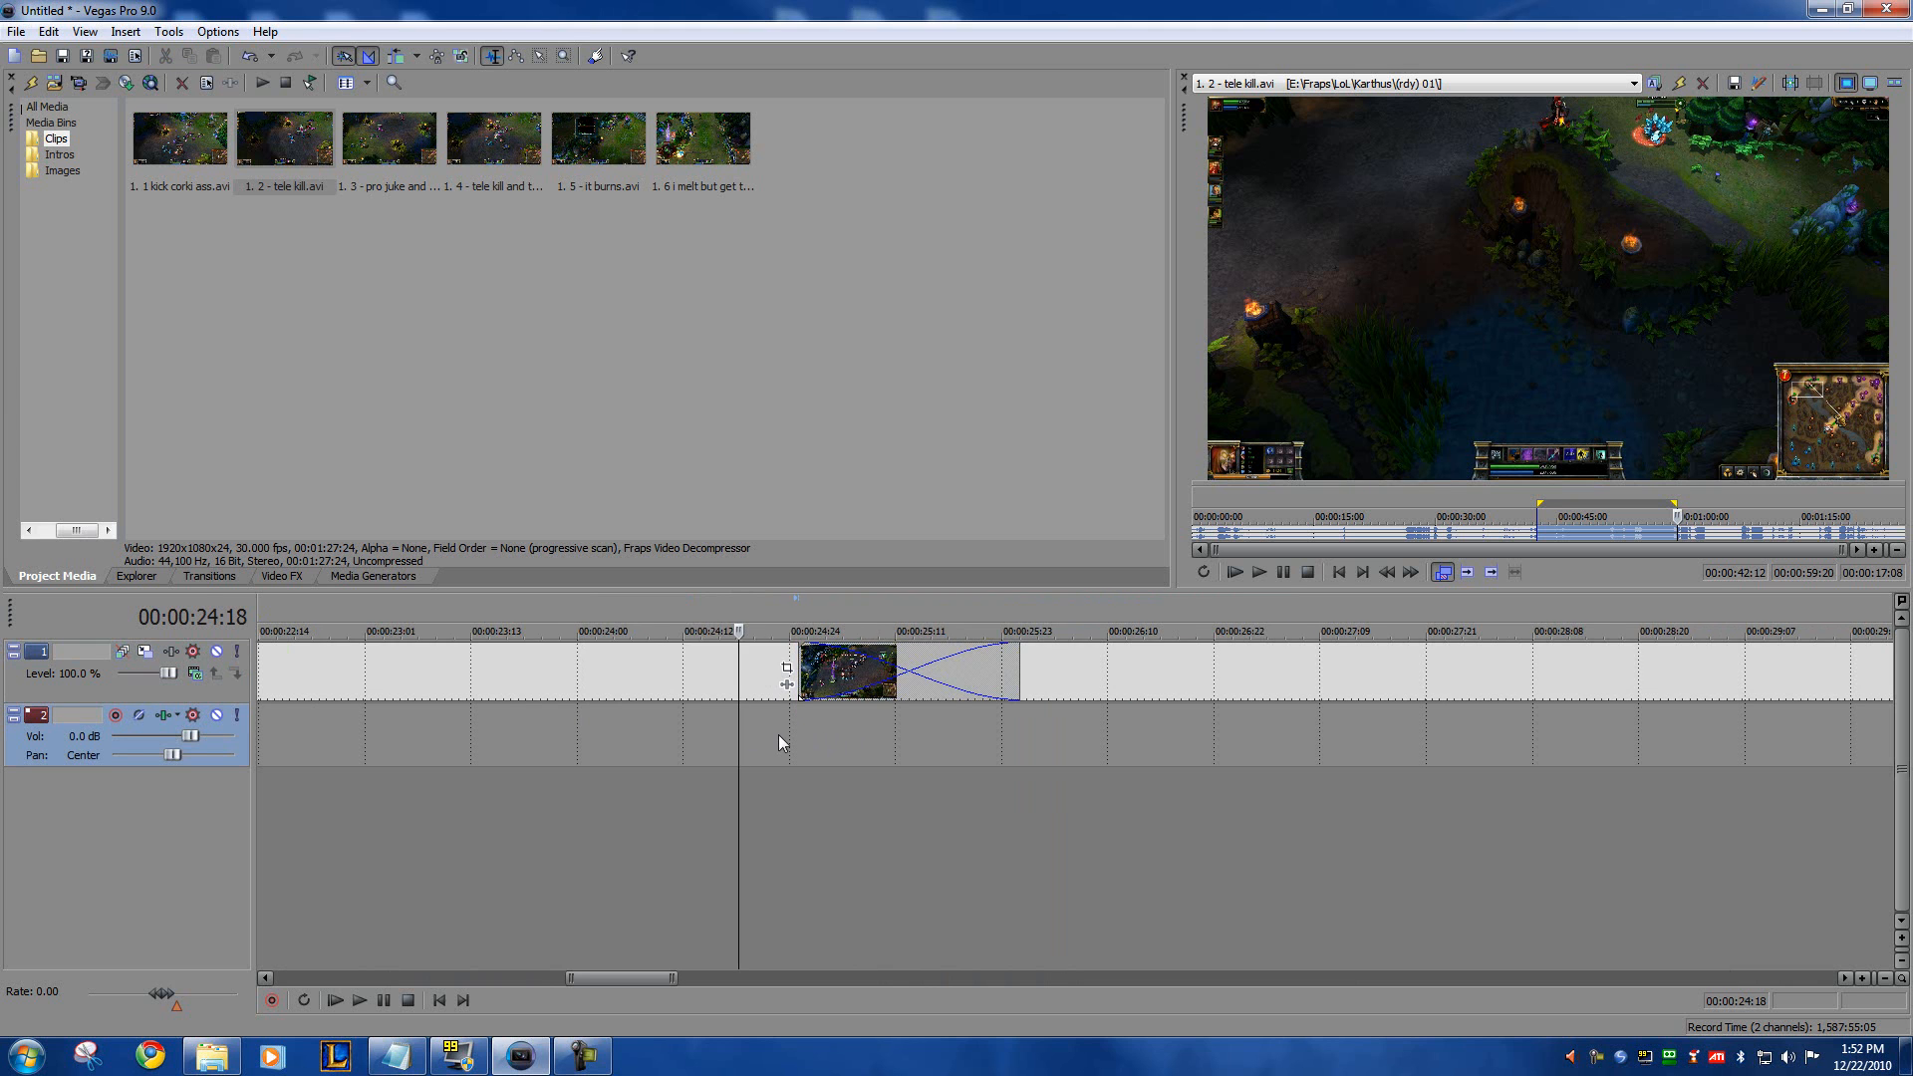
scroll(779, 734, "down", 10)
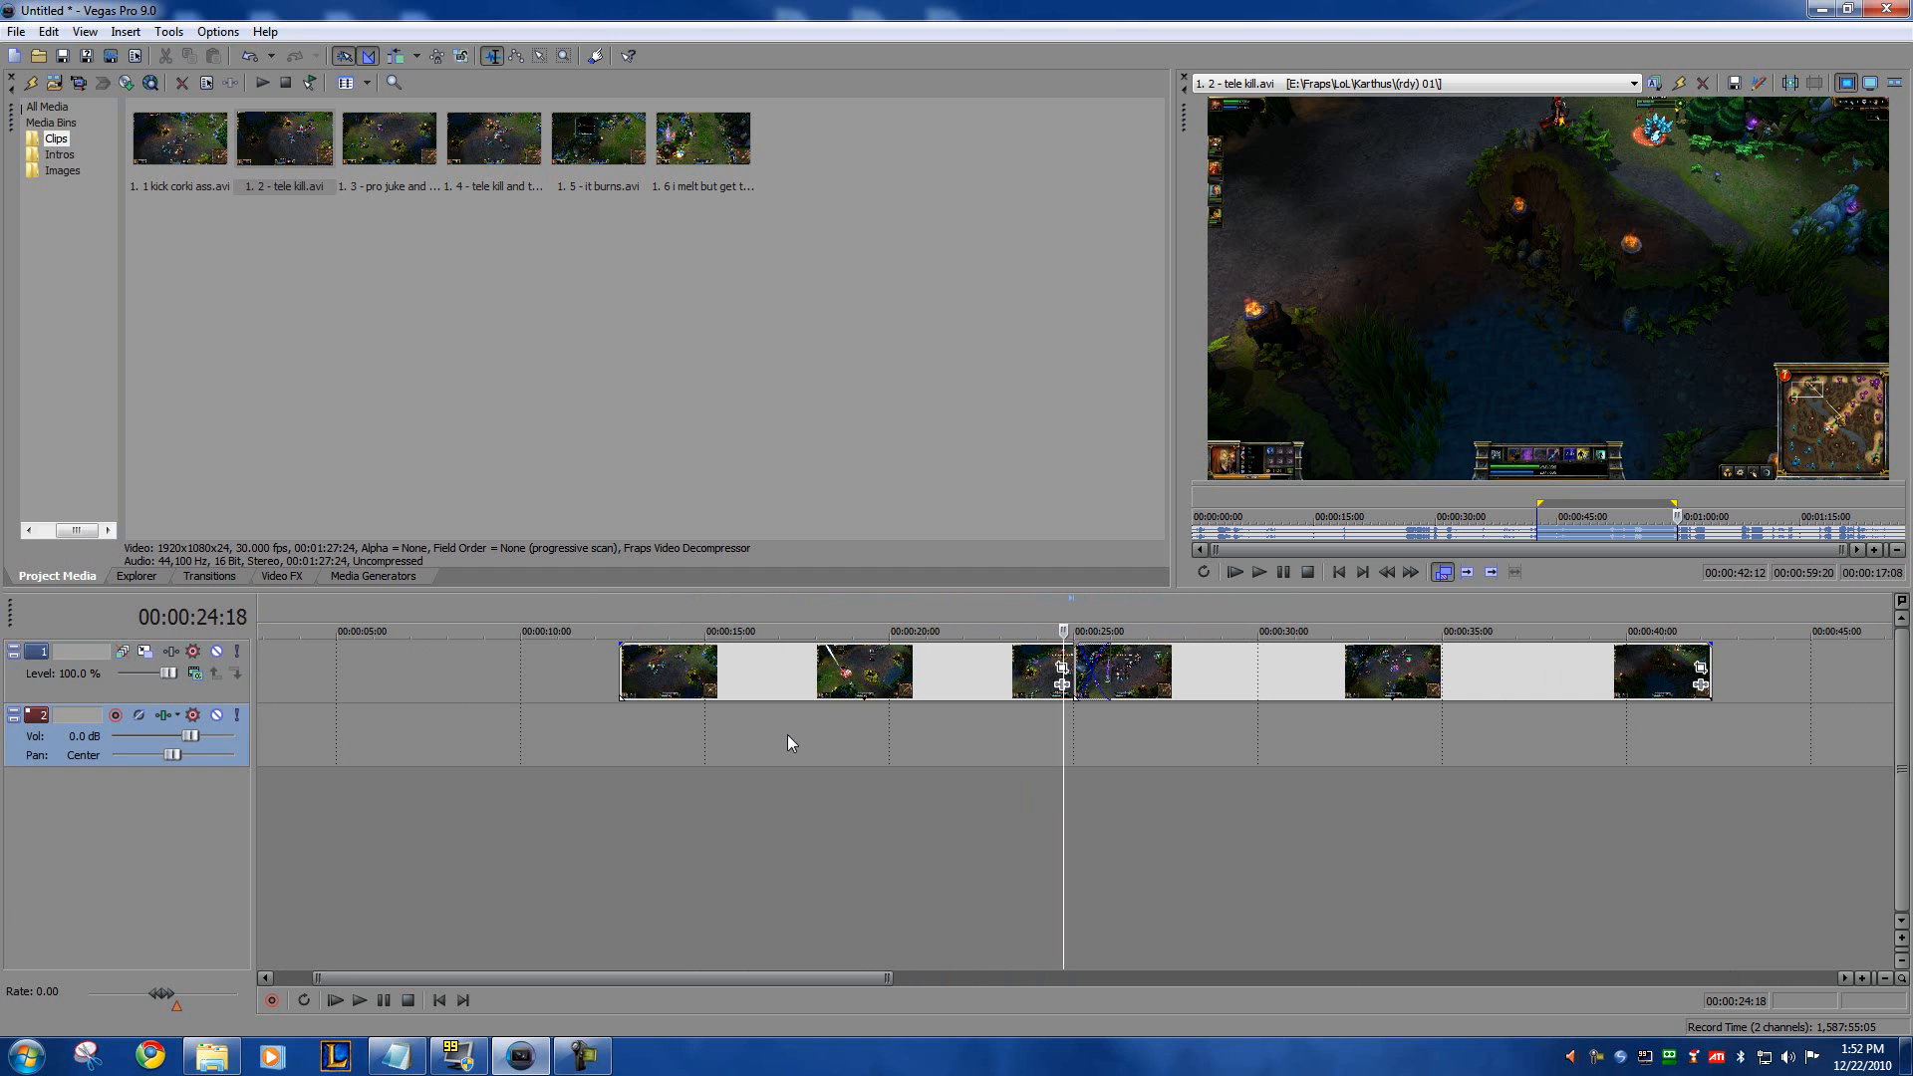
left_click_drag(1912, 251, 1053, 180)
key("space")
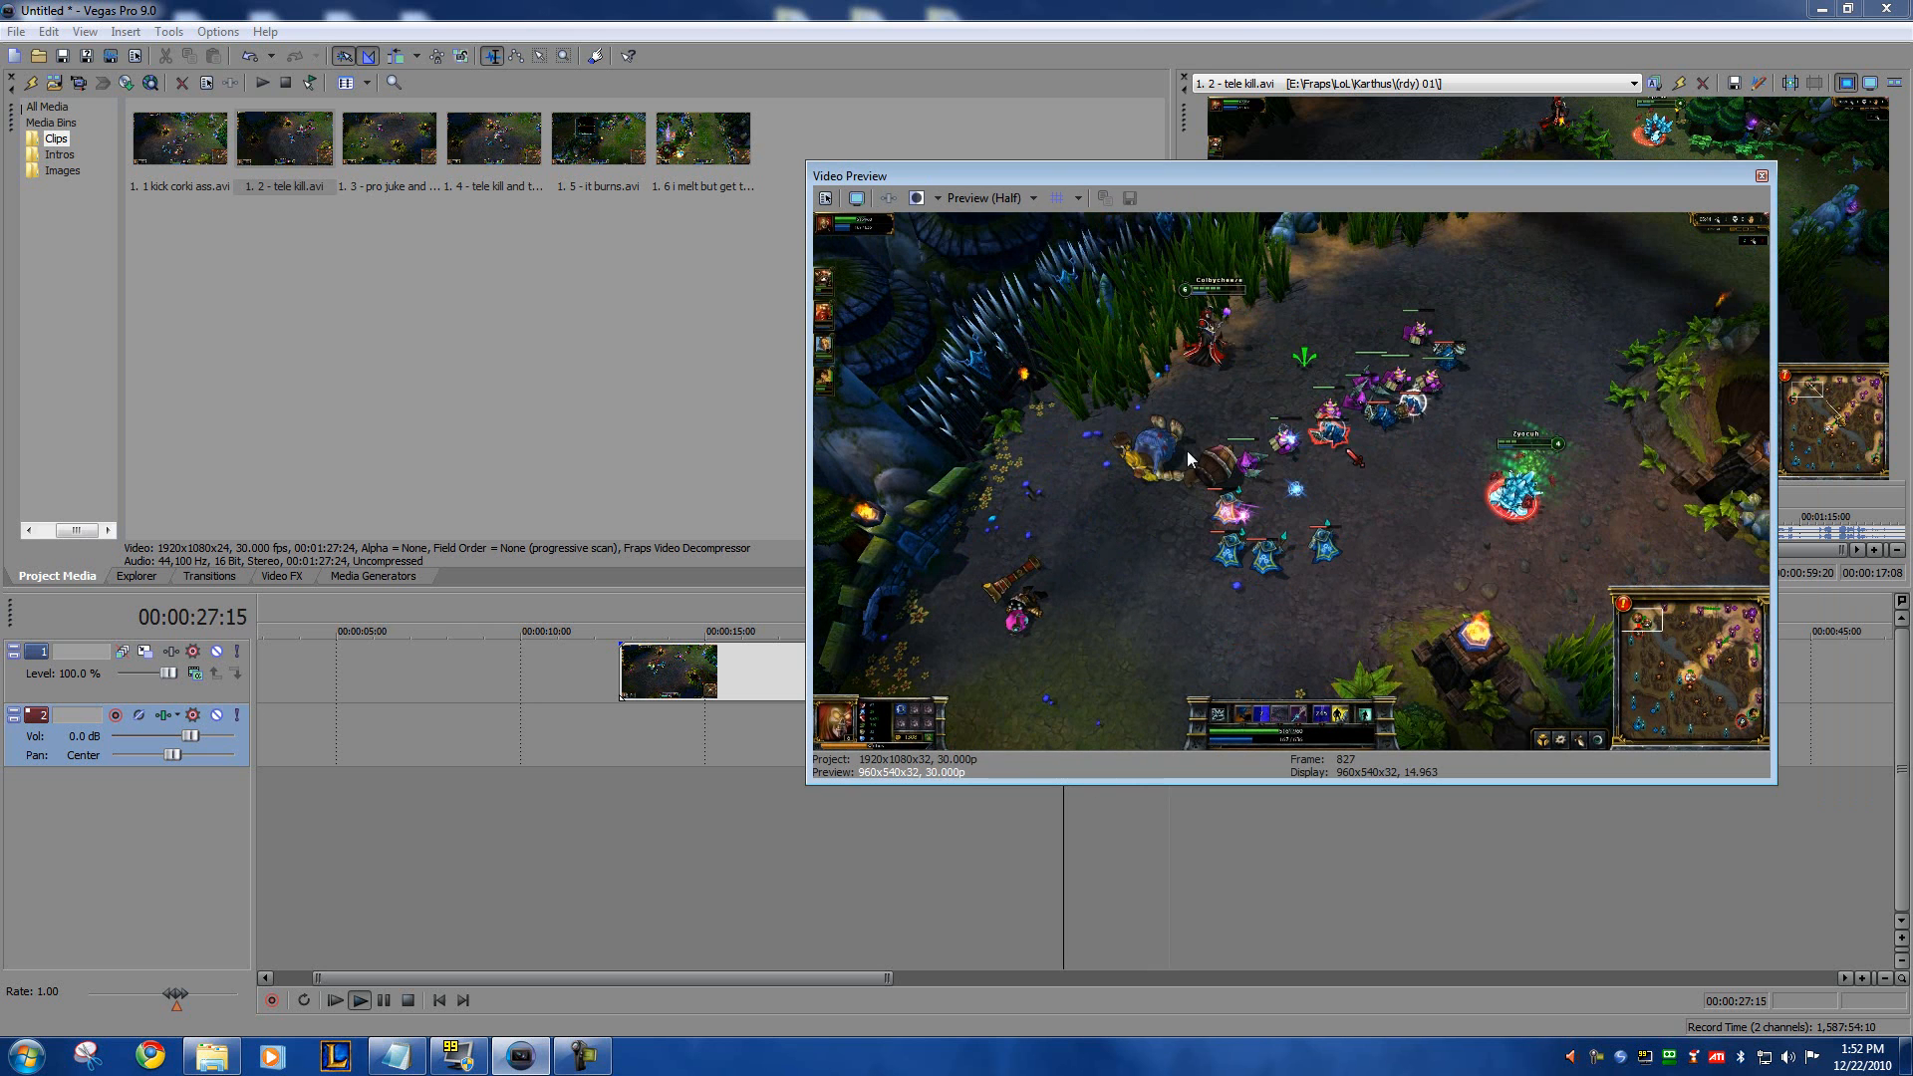
key("space")
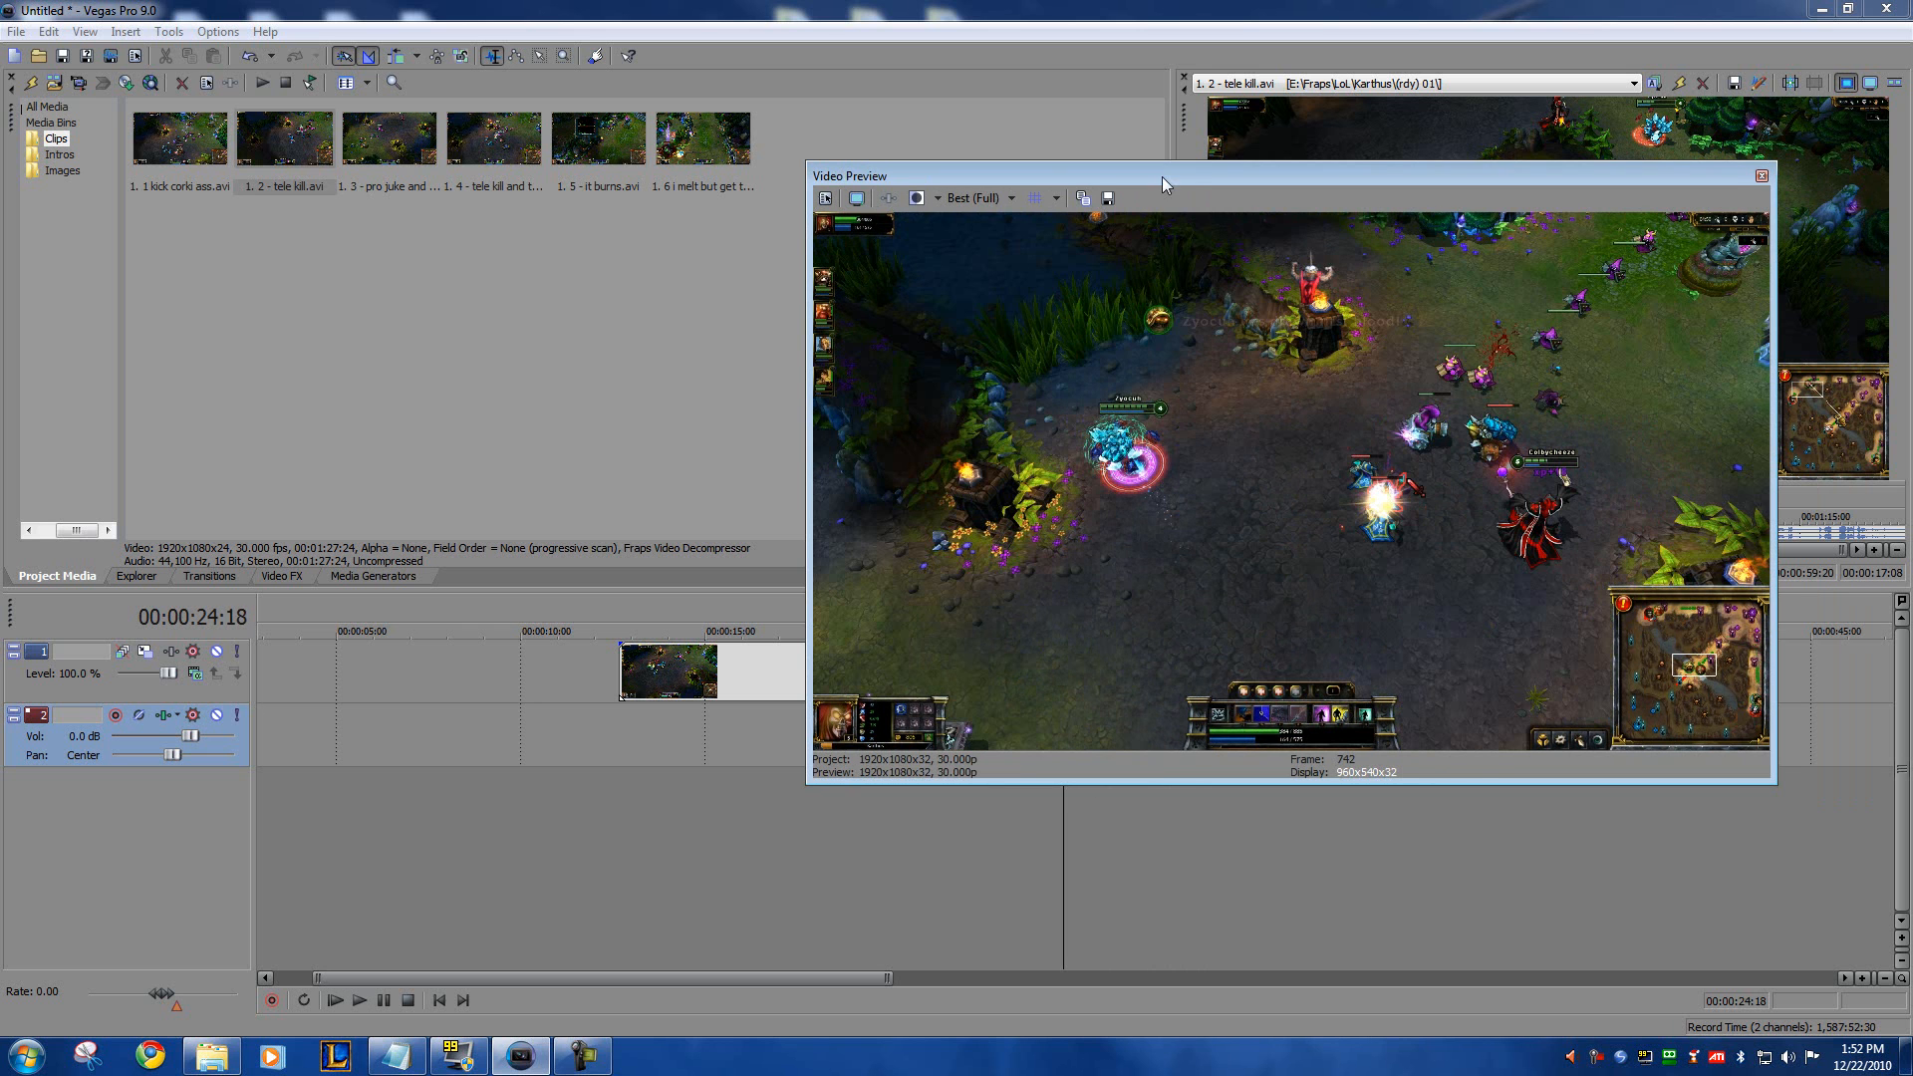
left_click_drag(1162, 176, 1912, 179)
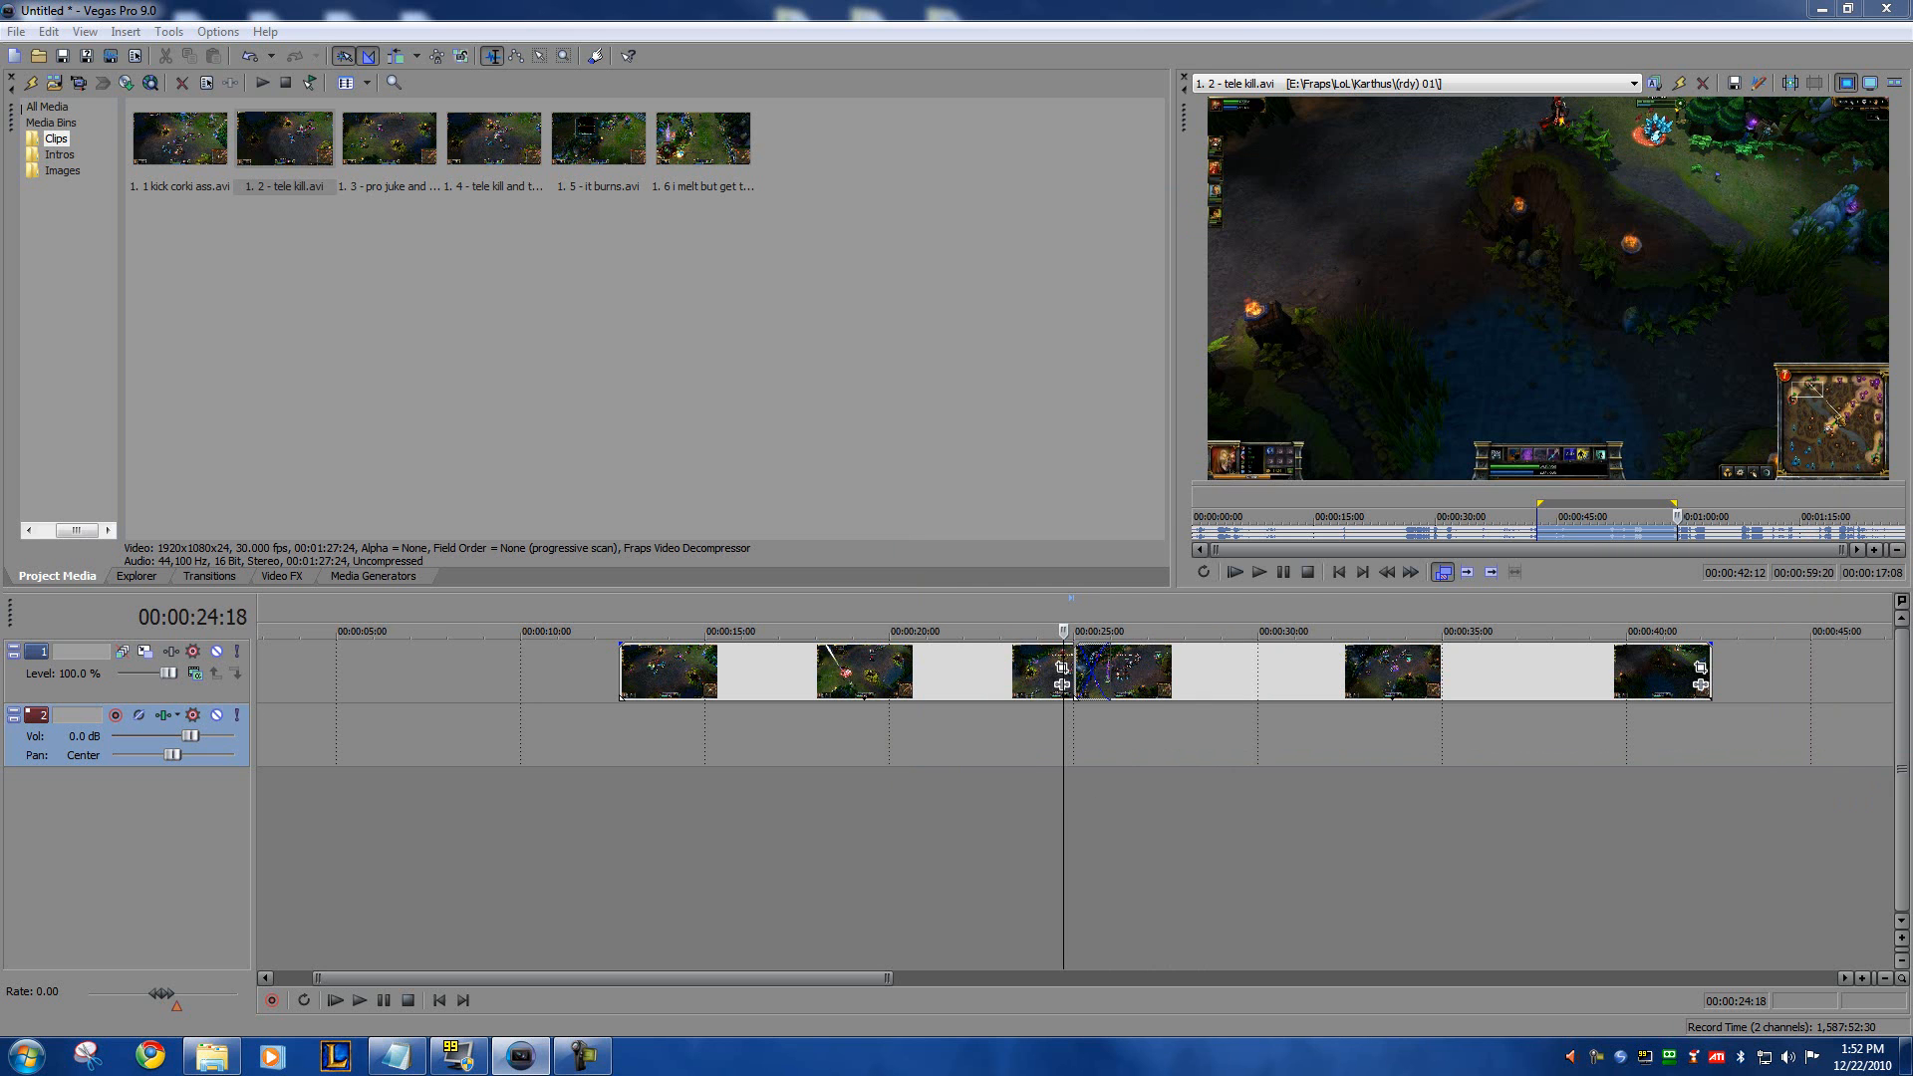
left_click(620, 716)
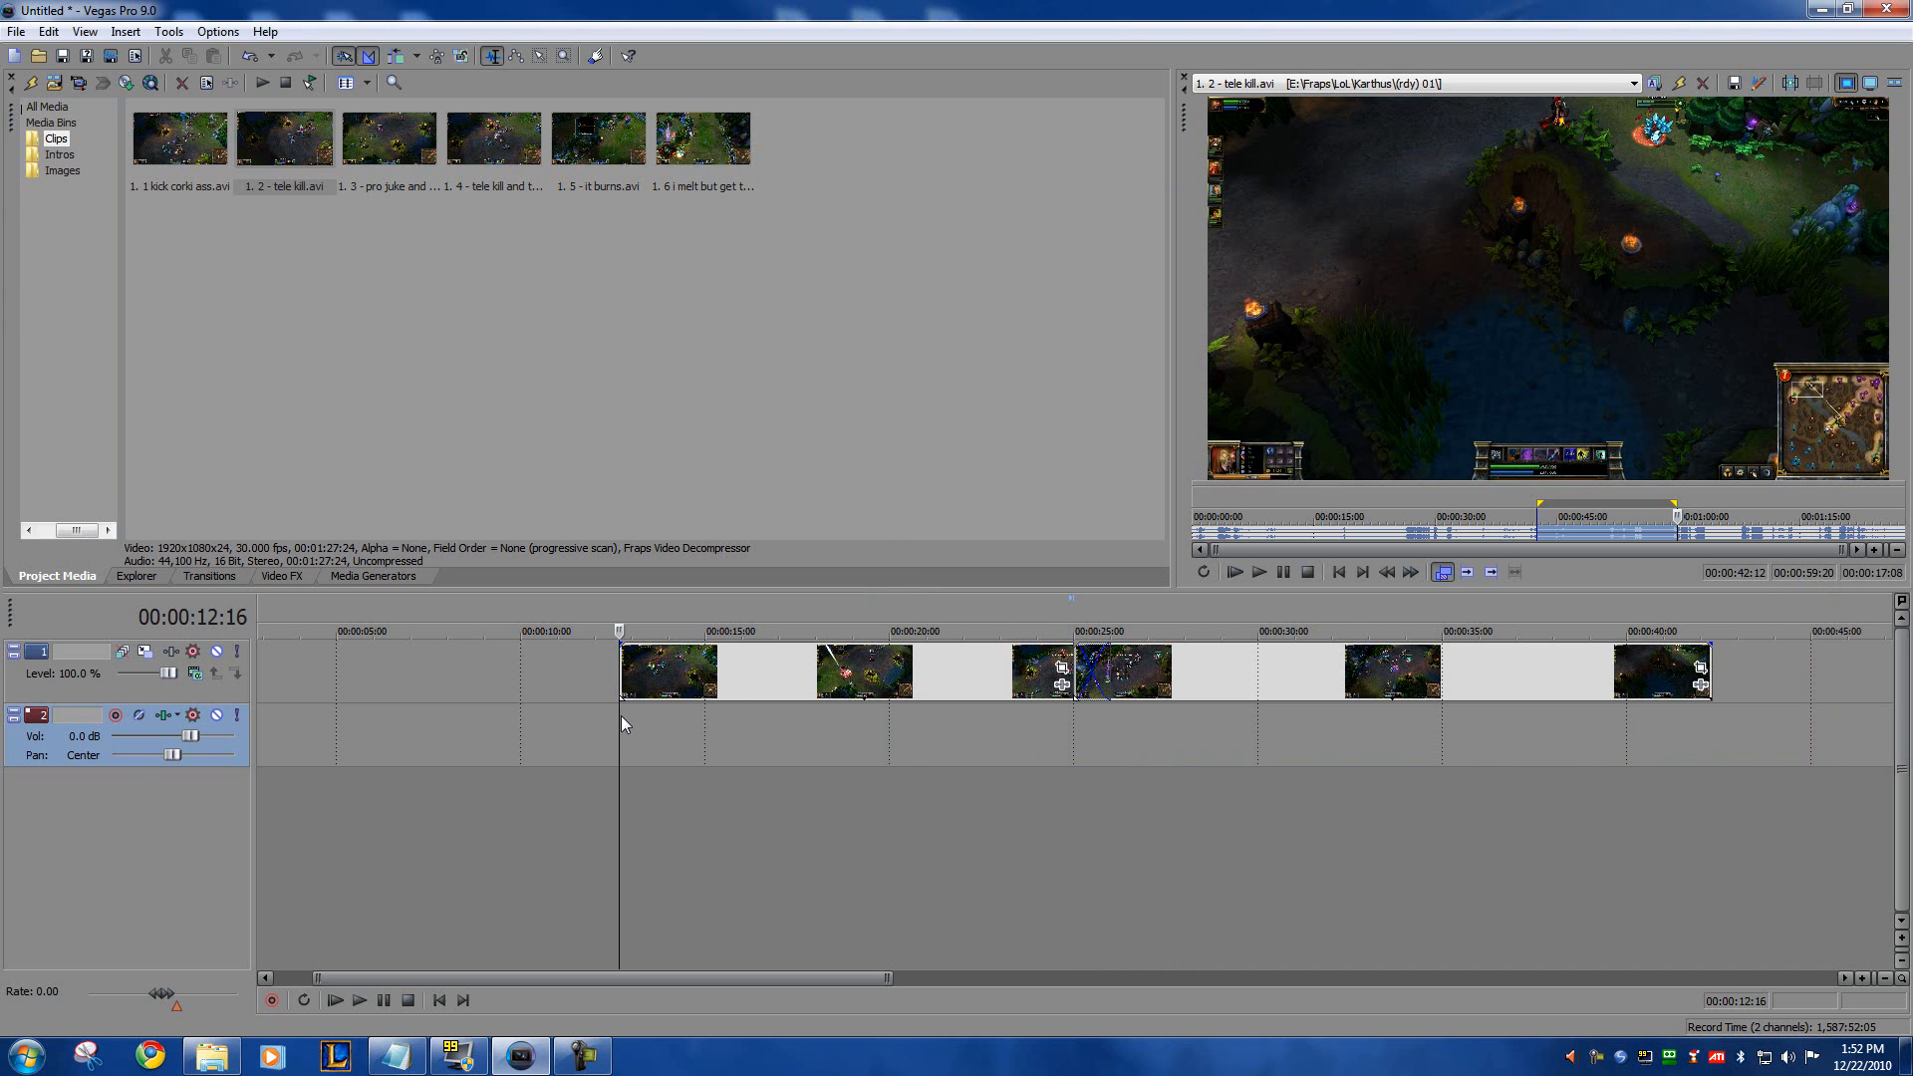
left_click(930, 668)
left_click(1192, 658)
left_click(963, 668)
left_click(1200, 666)
left_click(960, 660)
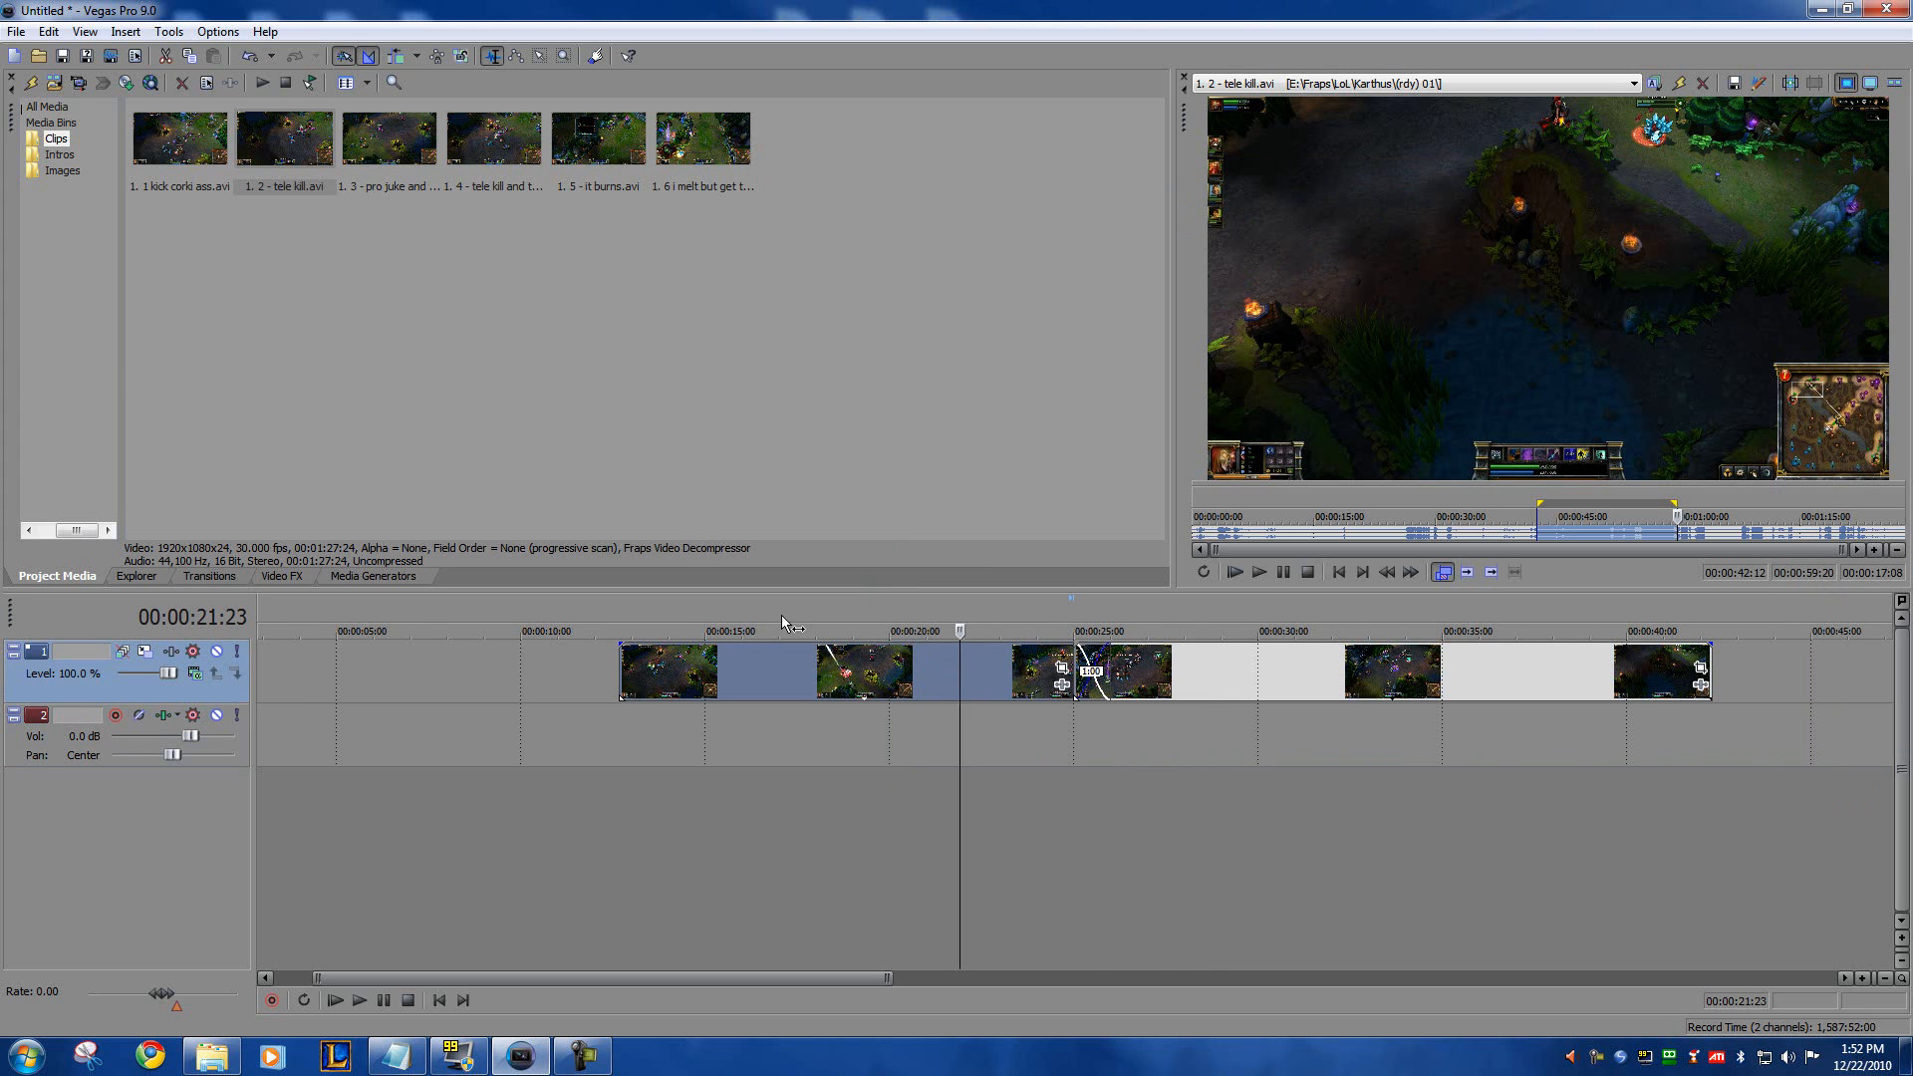
left_click(619, 756)
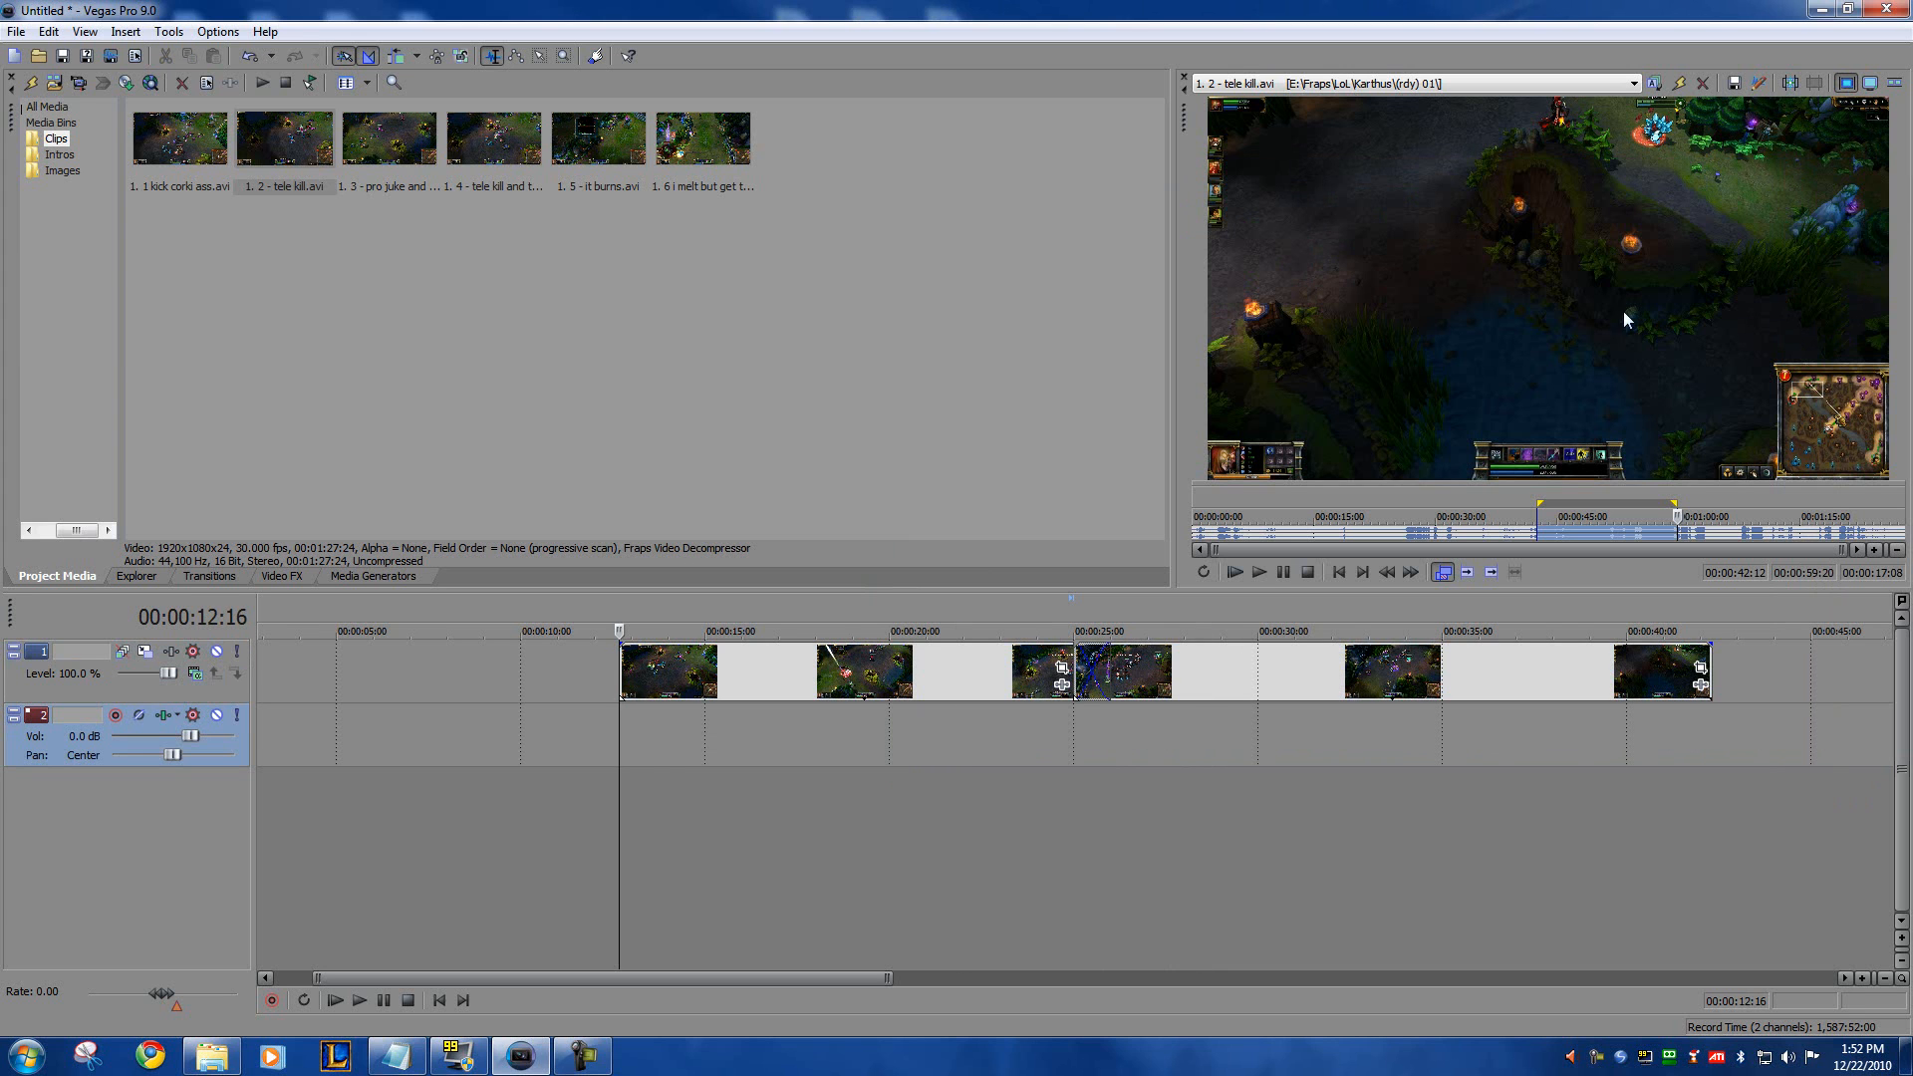
left_click(399, 1054)
left_click_drag(557, 153, 1912, 153)
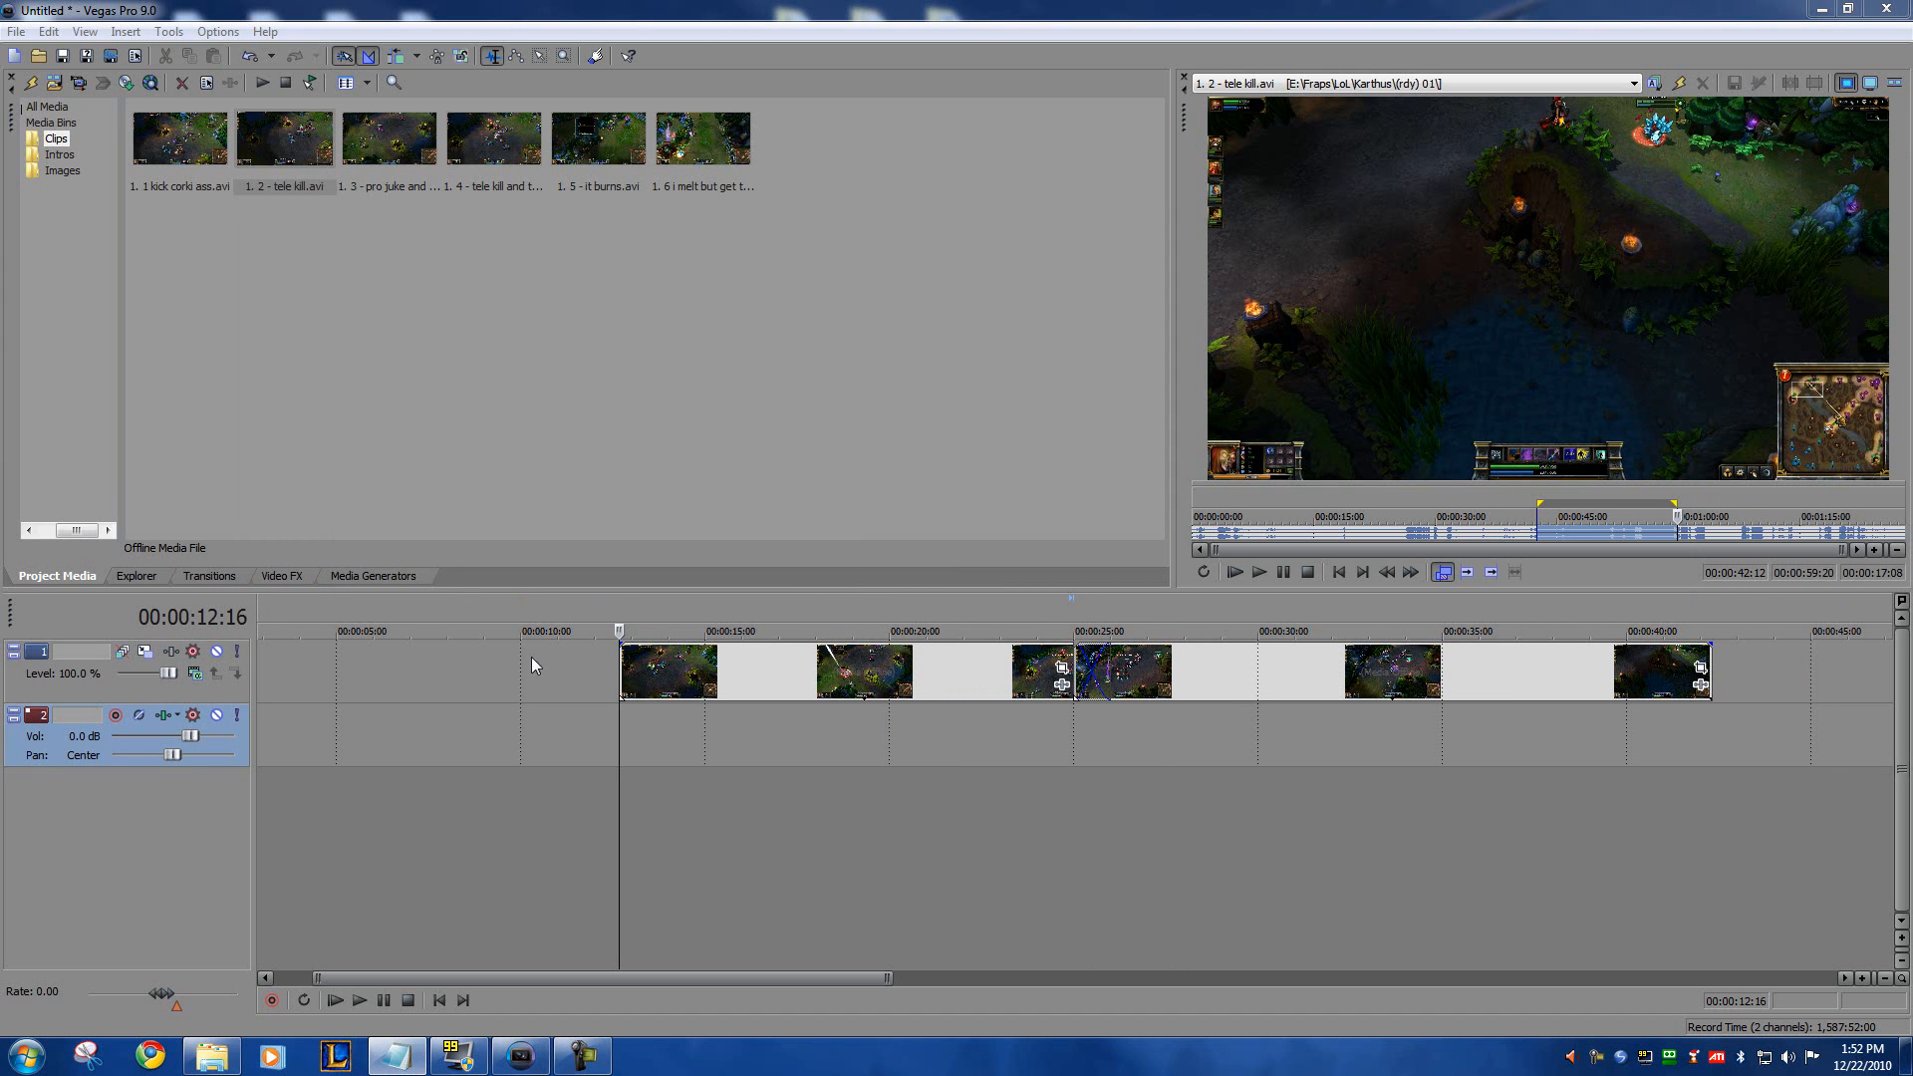
Step: Add a generated Text event with the Solid Background preset to the video track, in front of the first clip
left_click(370, 577)
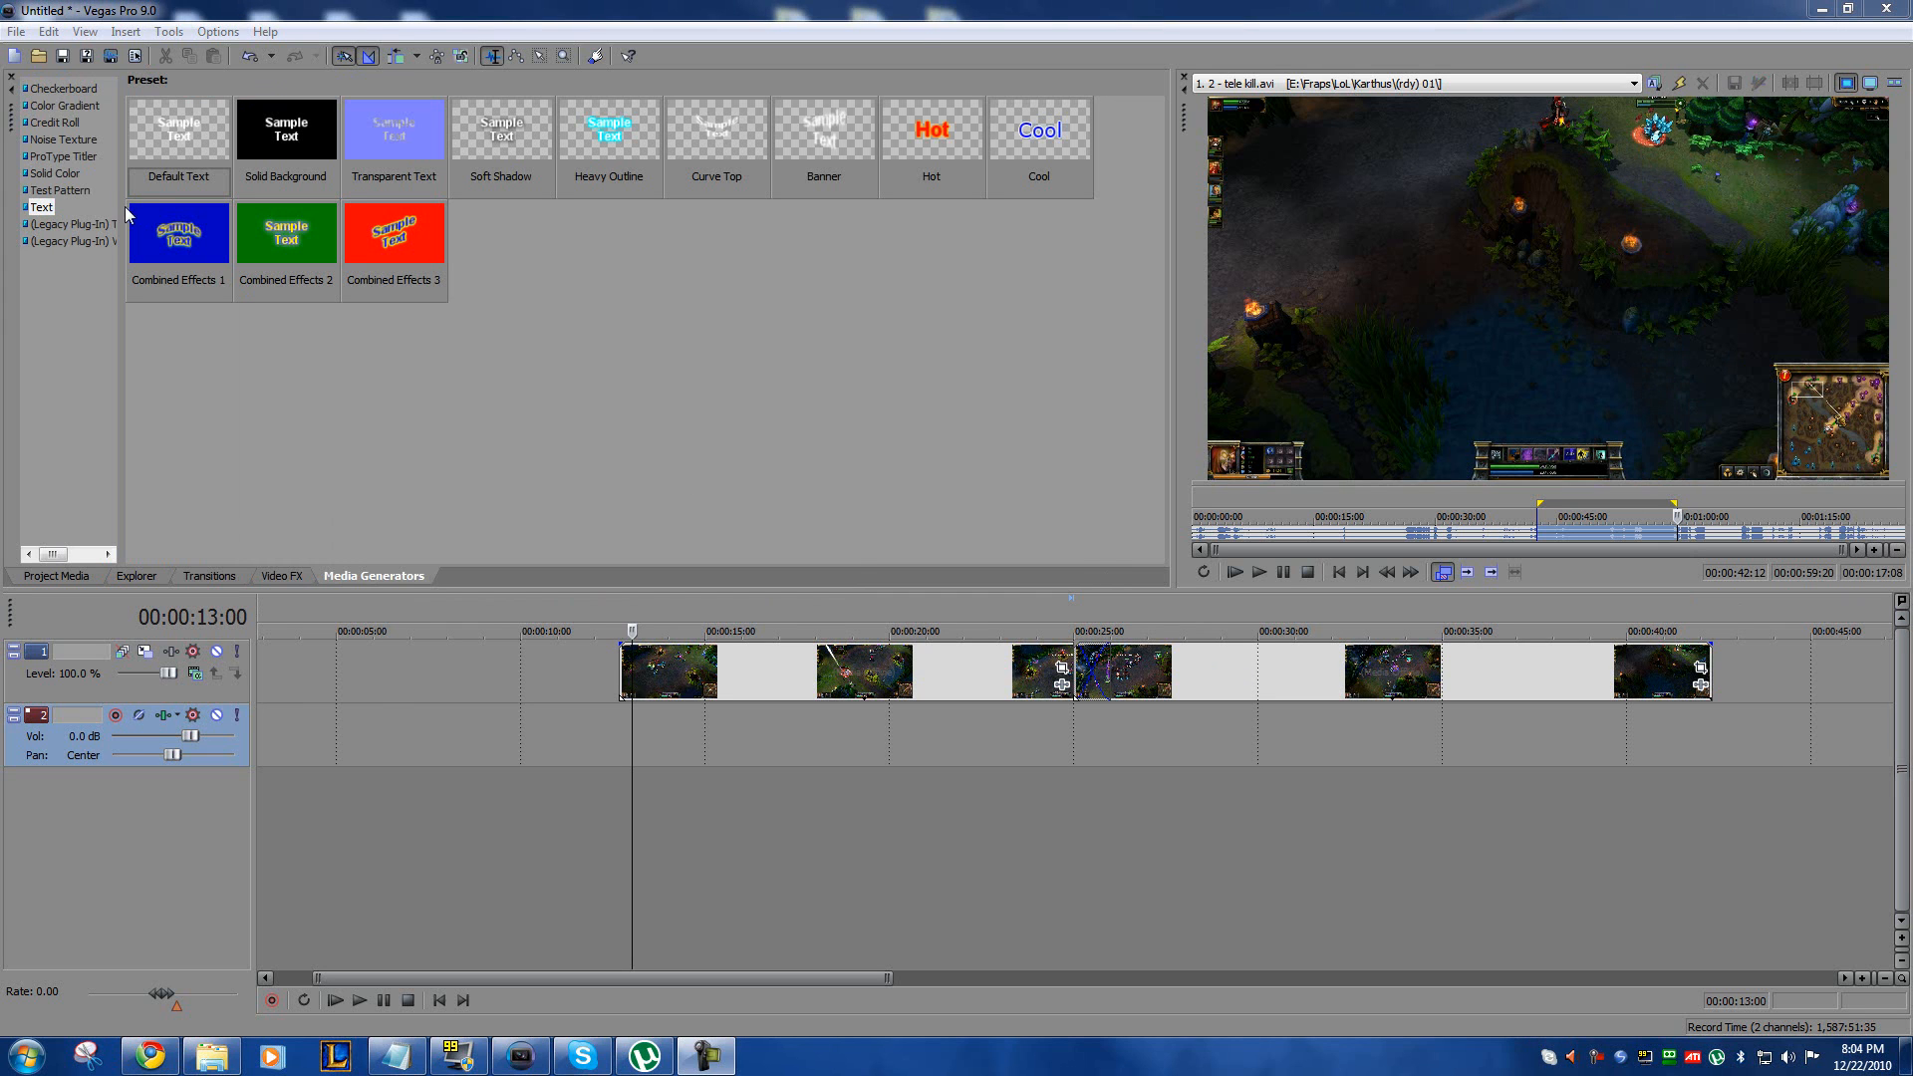
left_click(42, 207)
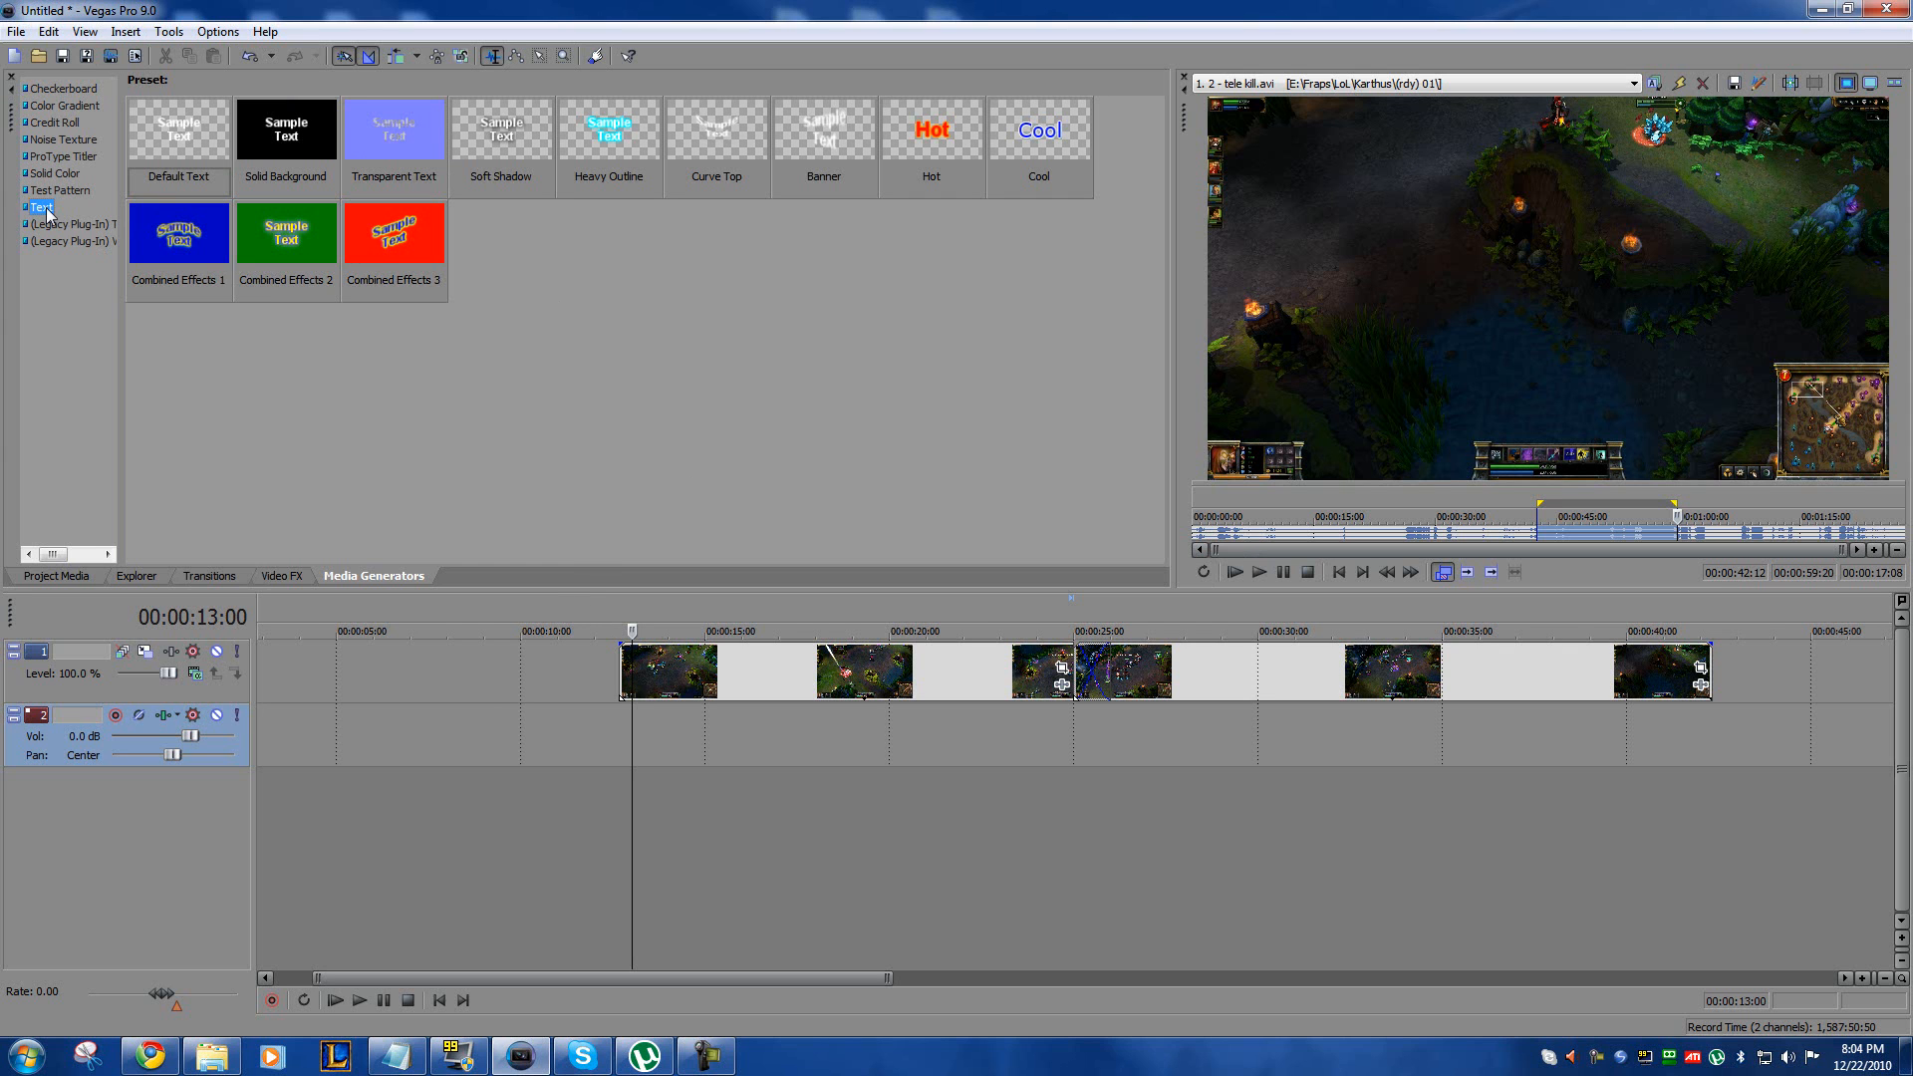
left_click(247, 140)
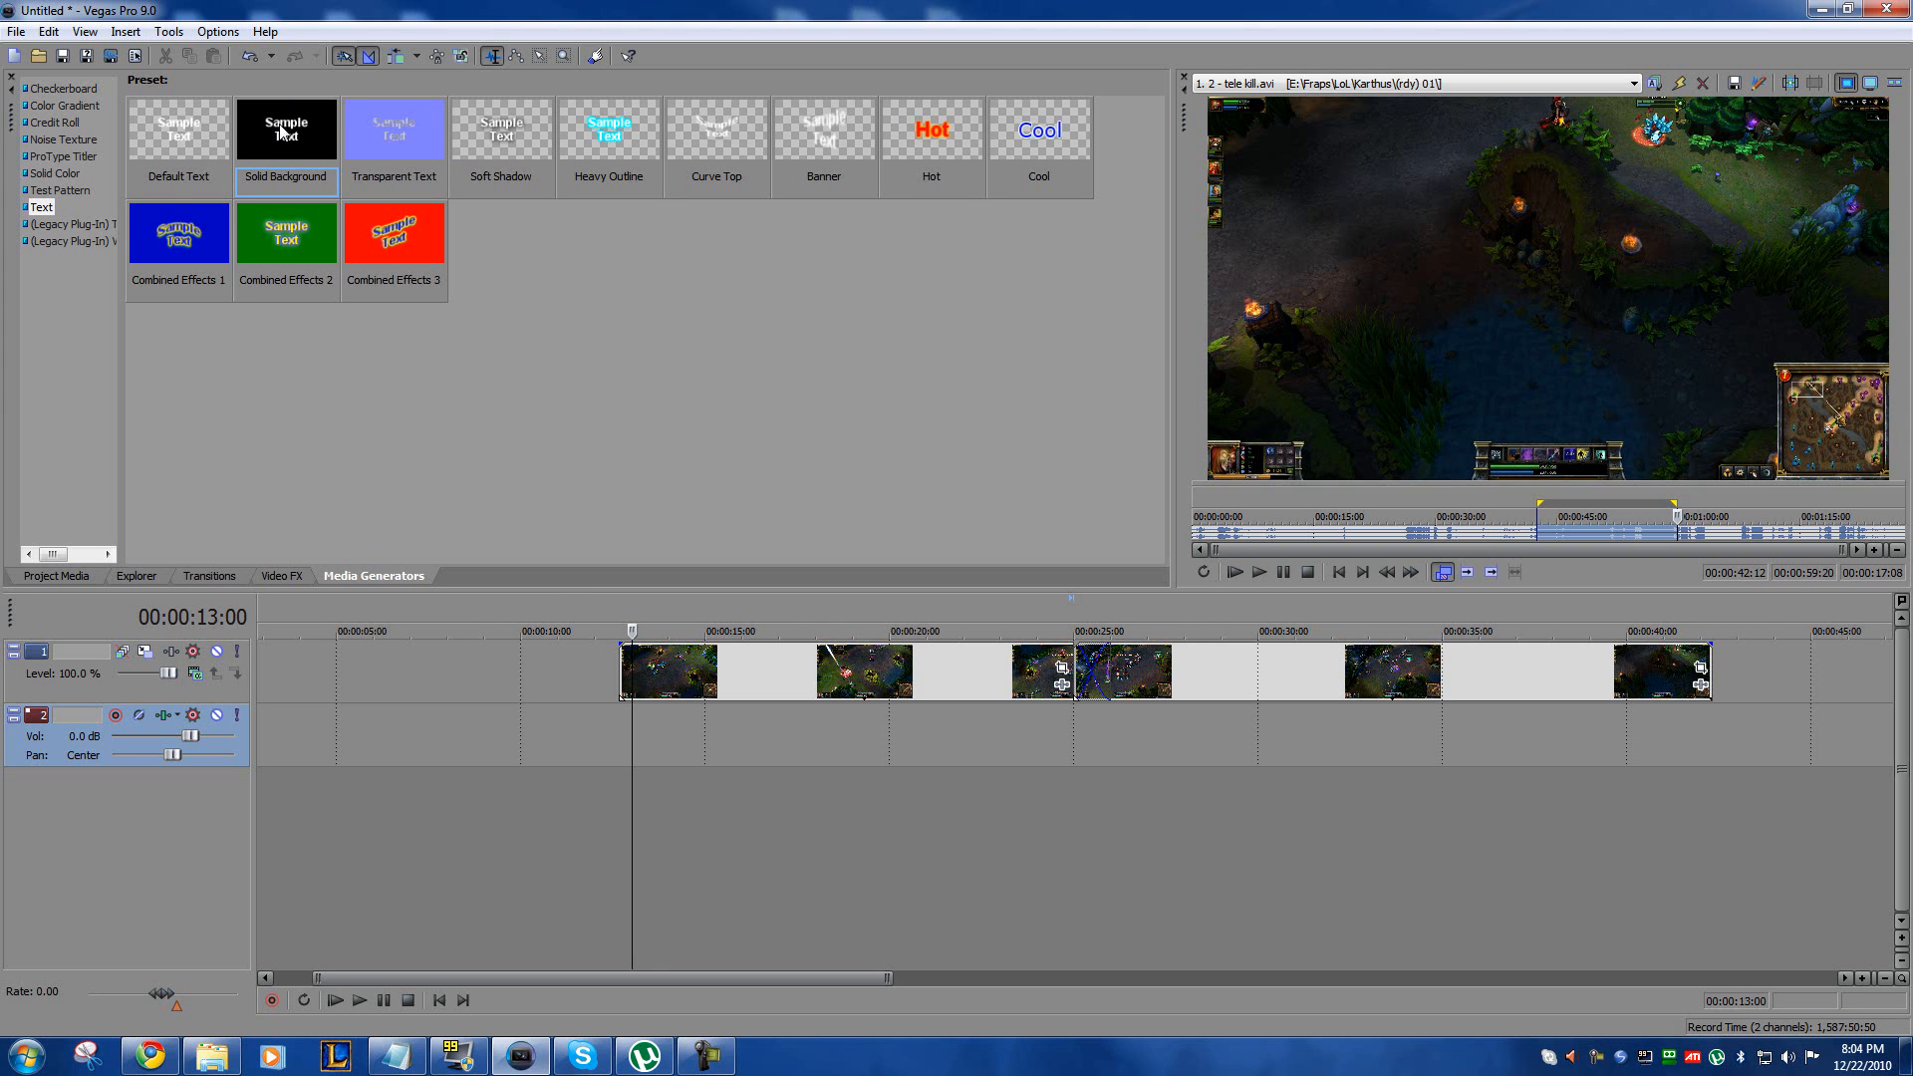
left_click_drag(467, 456, 277, 649)
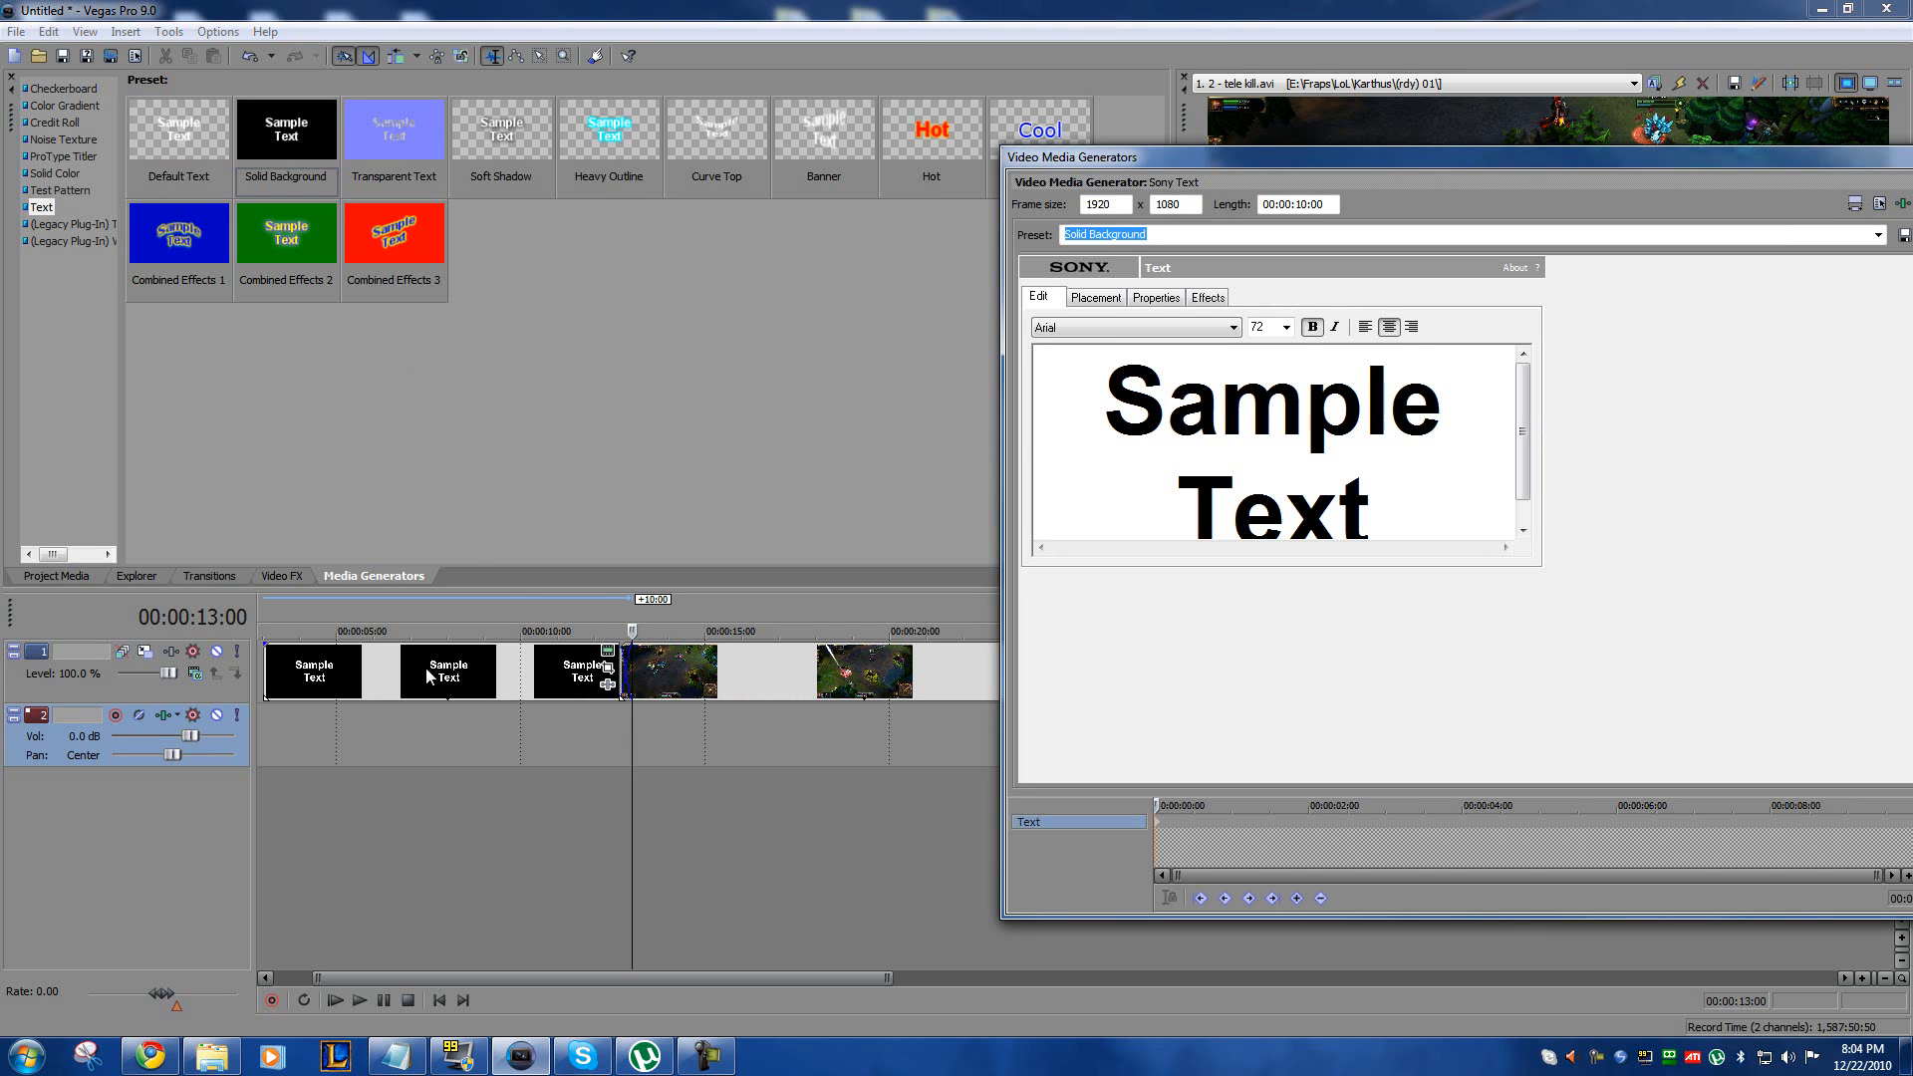
Step: Replace the sample text of the generated event with "My Clever Title"
left_click_drag(1102, 404, 1425, 508)
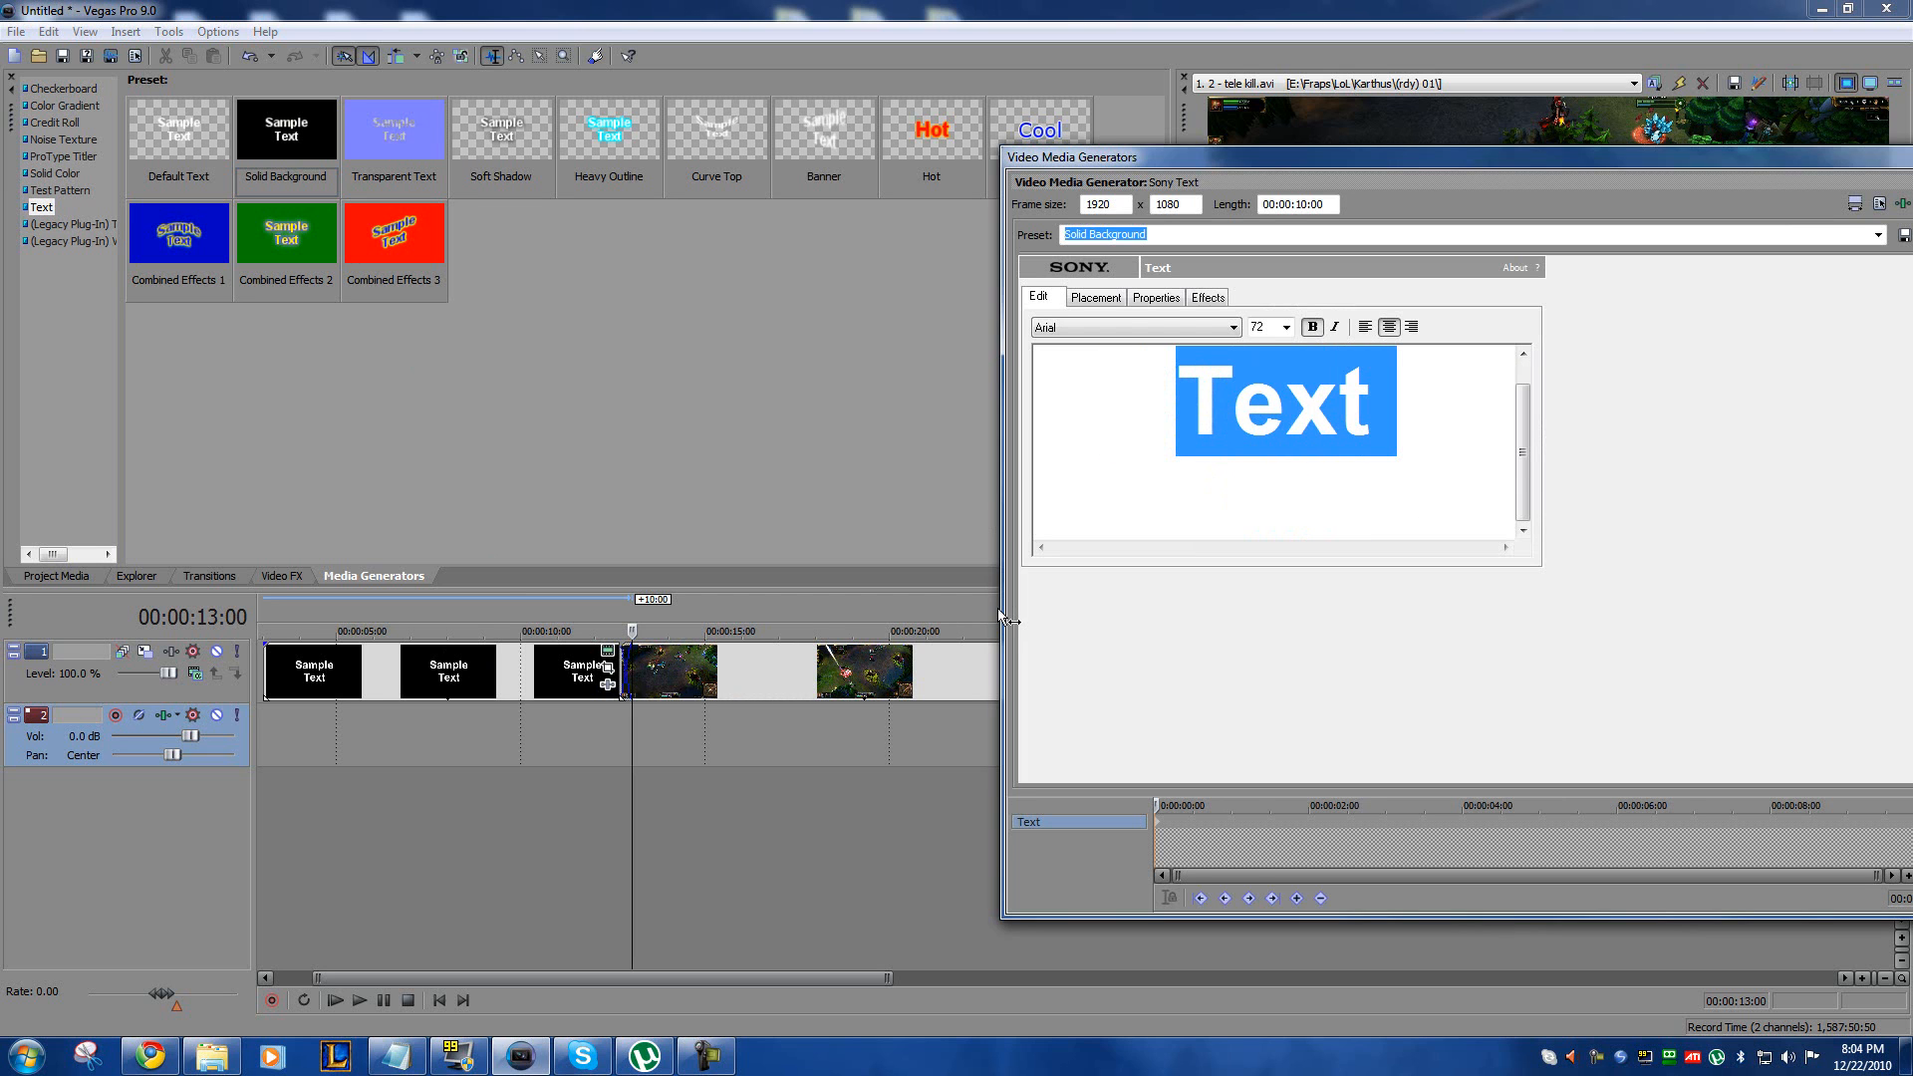
type("My Cle")
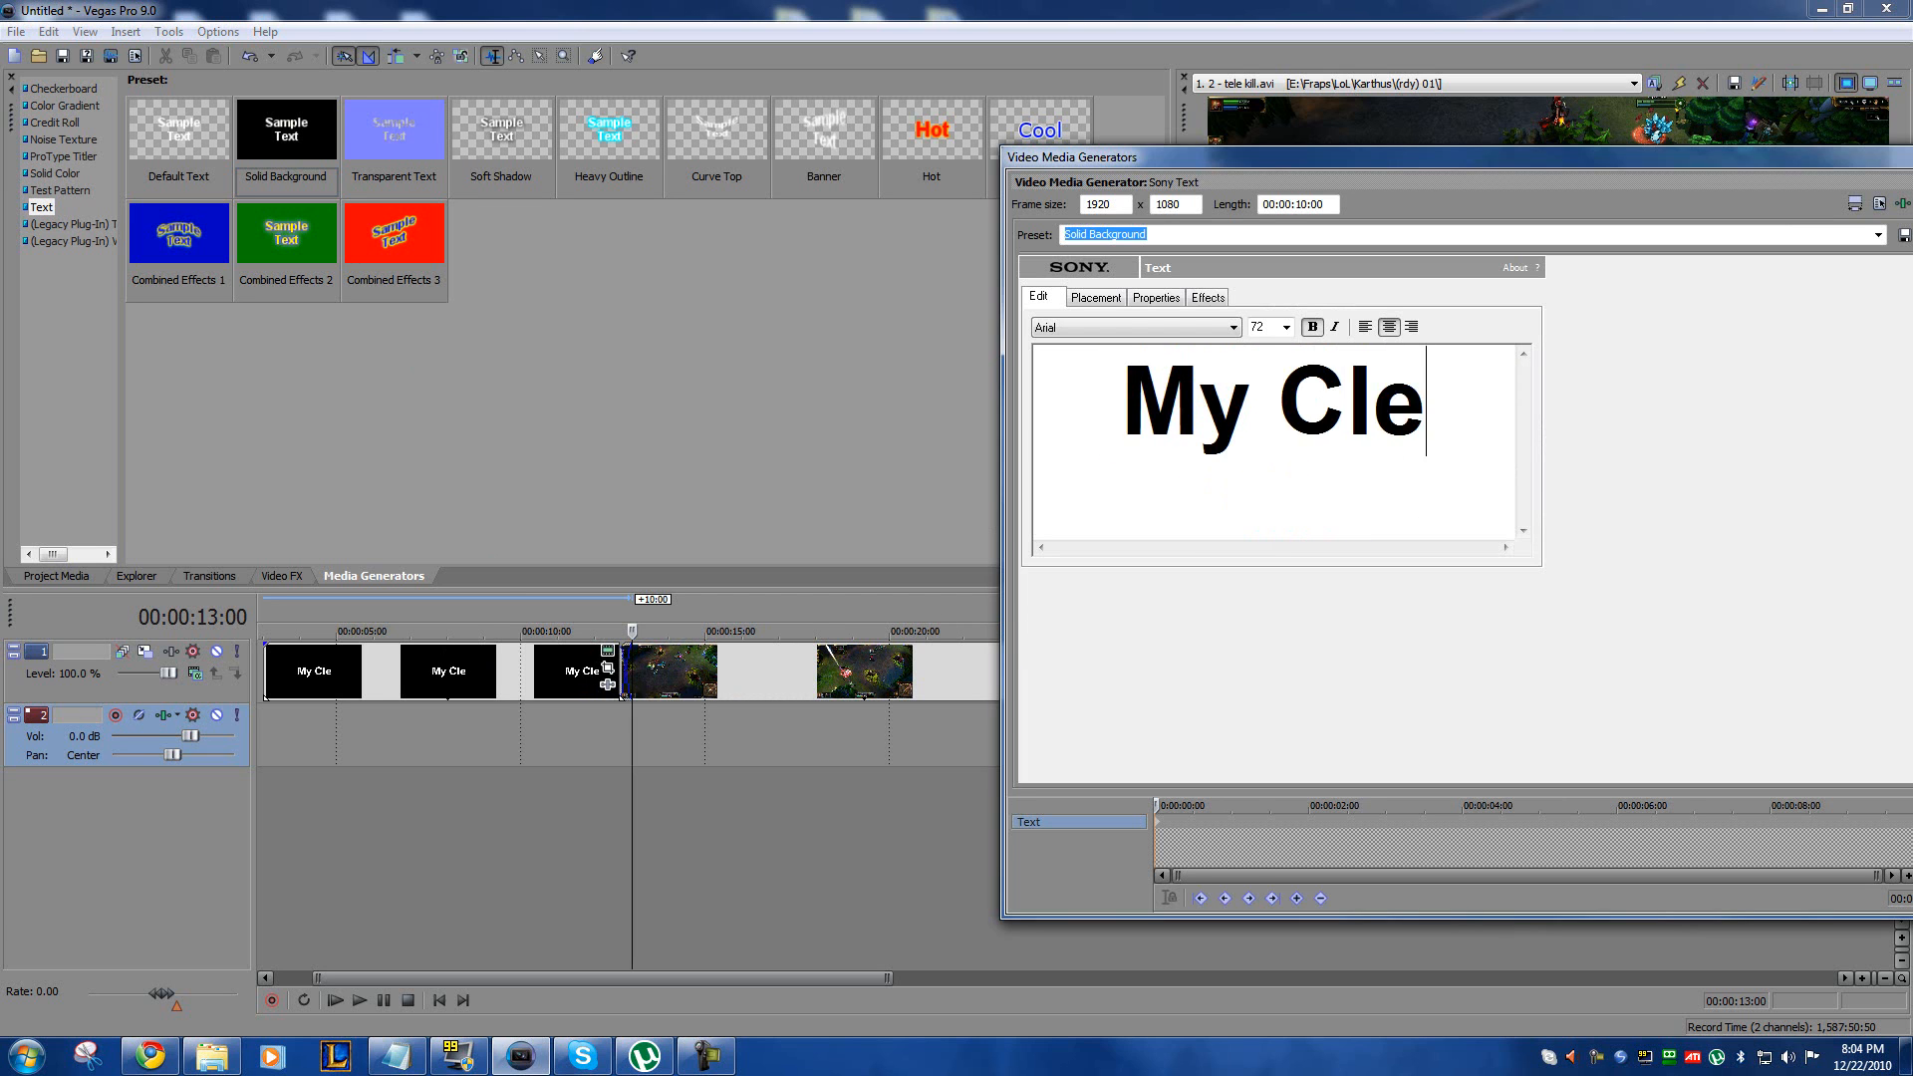
type("ver Titlew")
key("BackSpace")
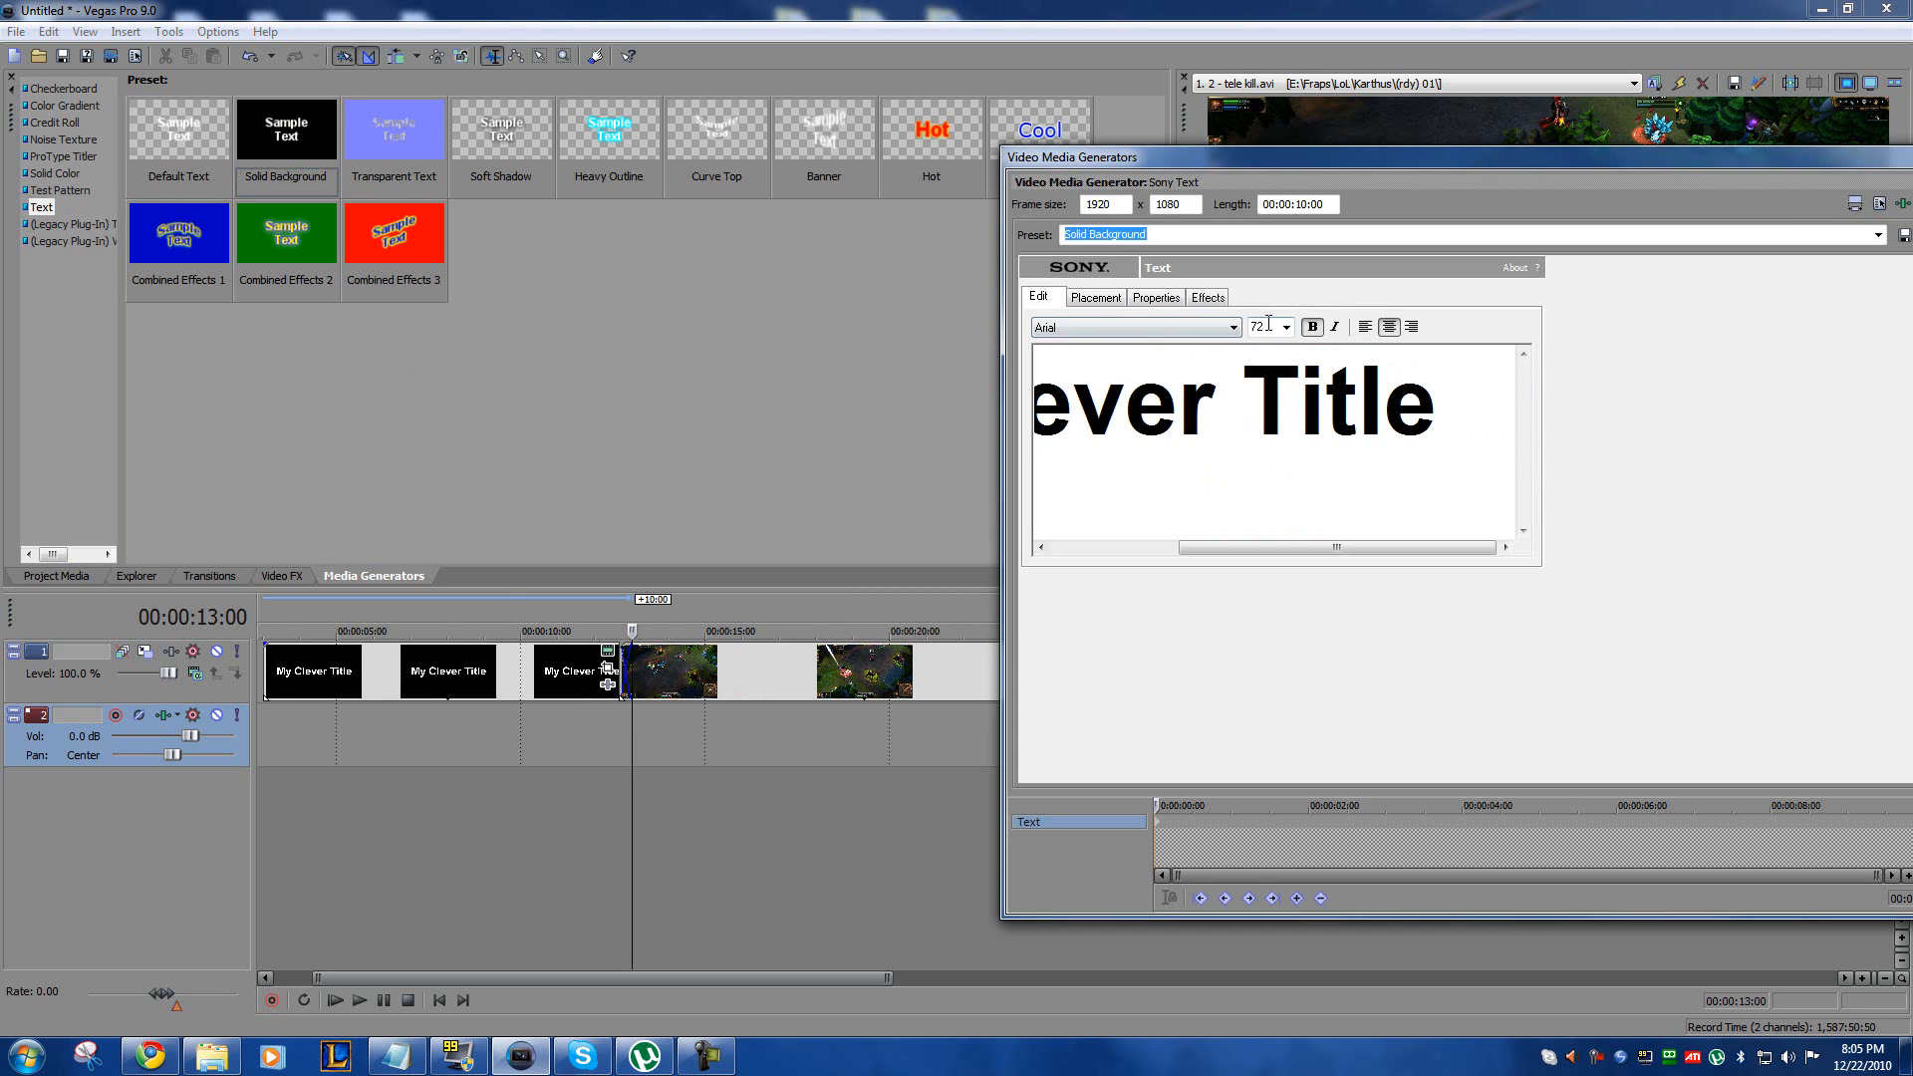
key("ctrl+a")
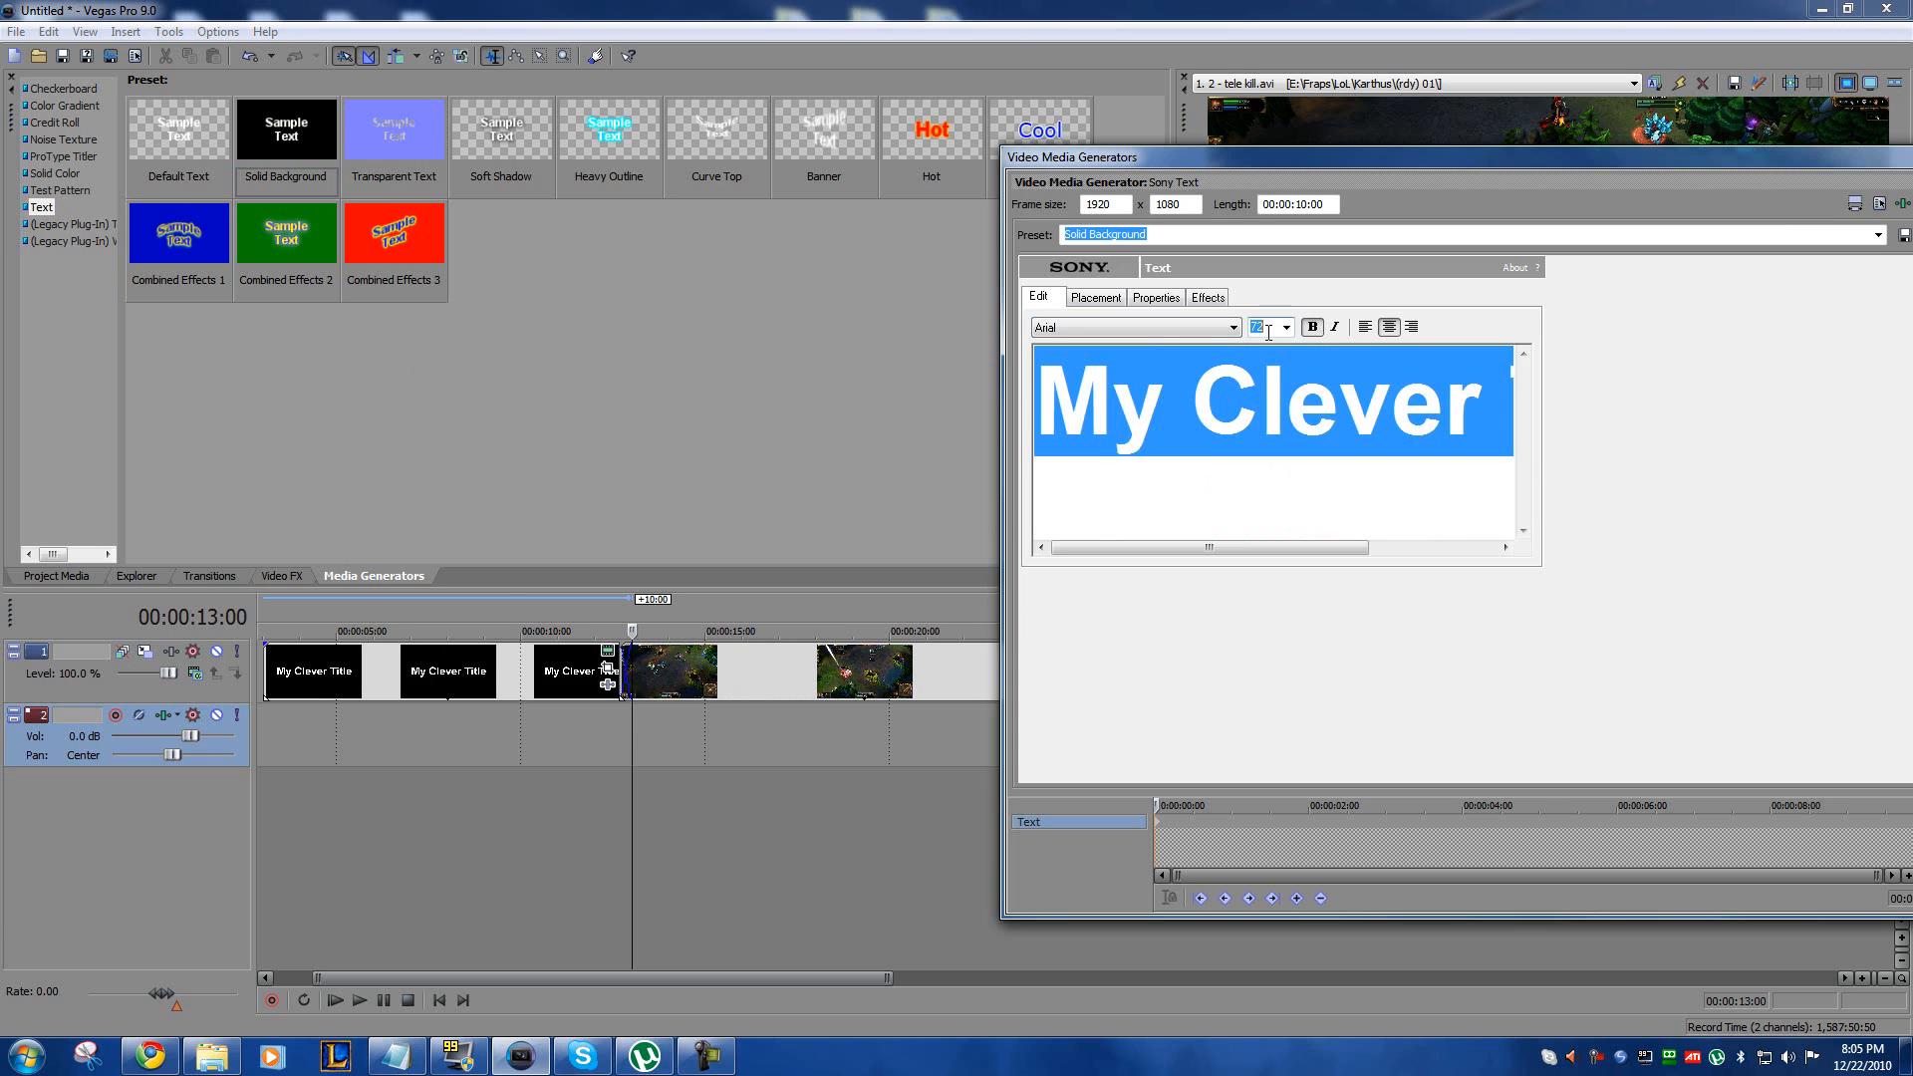
scroll(1268, 332, "up", 1)
Step: Place the title freely near the upper edge of the frame, checking its position in the video preview
left_click(1096, 297)
left_click_drag(1146, 461, 1143, 439)
left_click(506, 719)
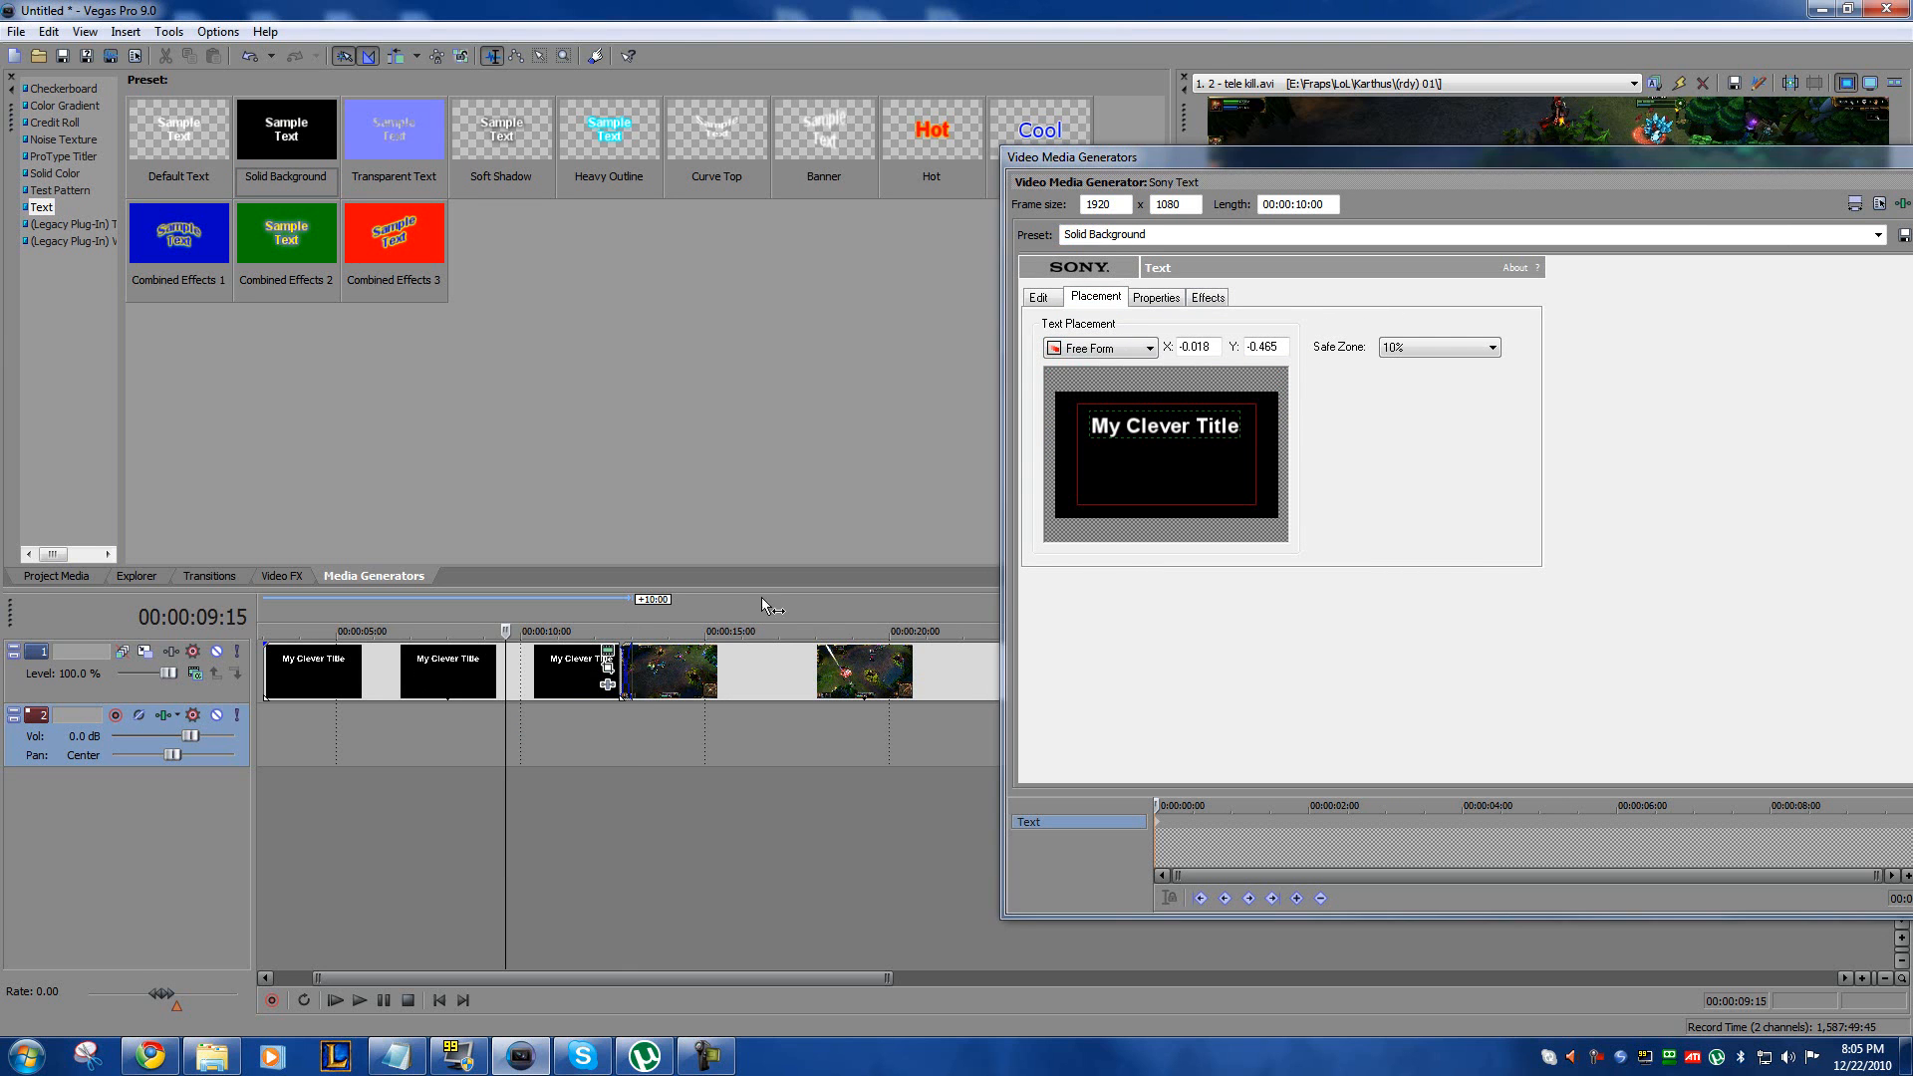
left_click_drag(1912, 244, 157, 192)
mouse_move(1114, 160)
left_mouse_down()
mouse_move(1229, 129)
mouse_move(1261, 194)
mouse_move(1139, 175)
left_mouse_up()
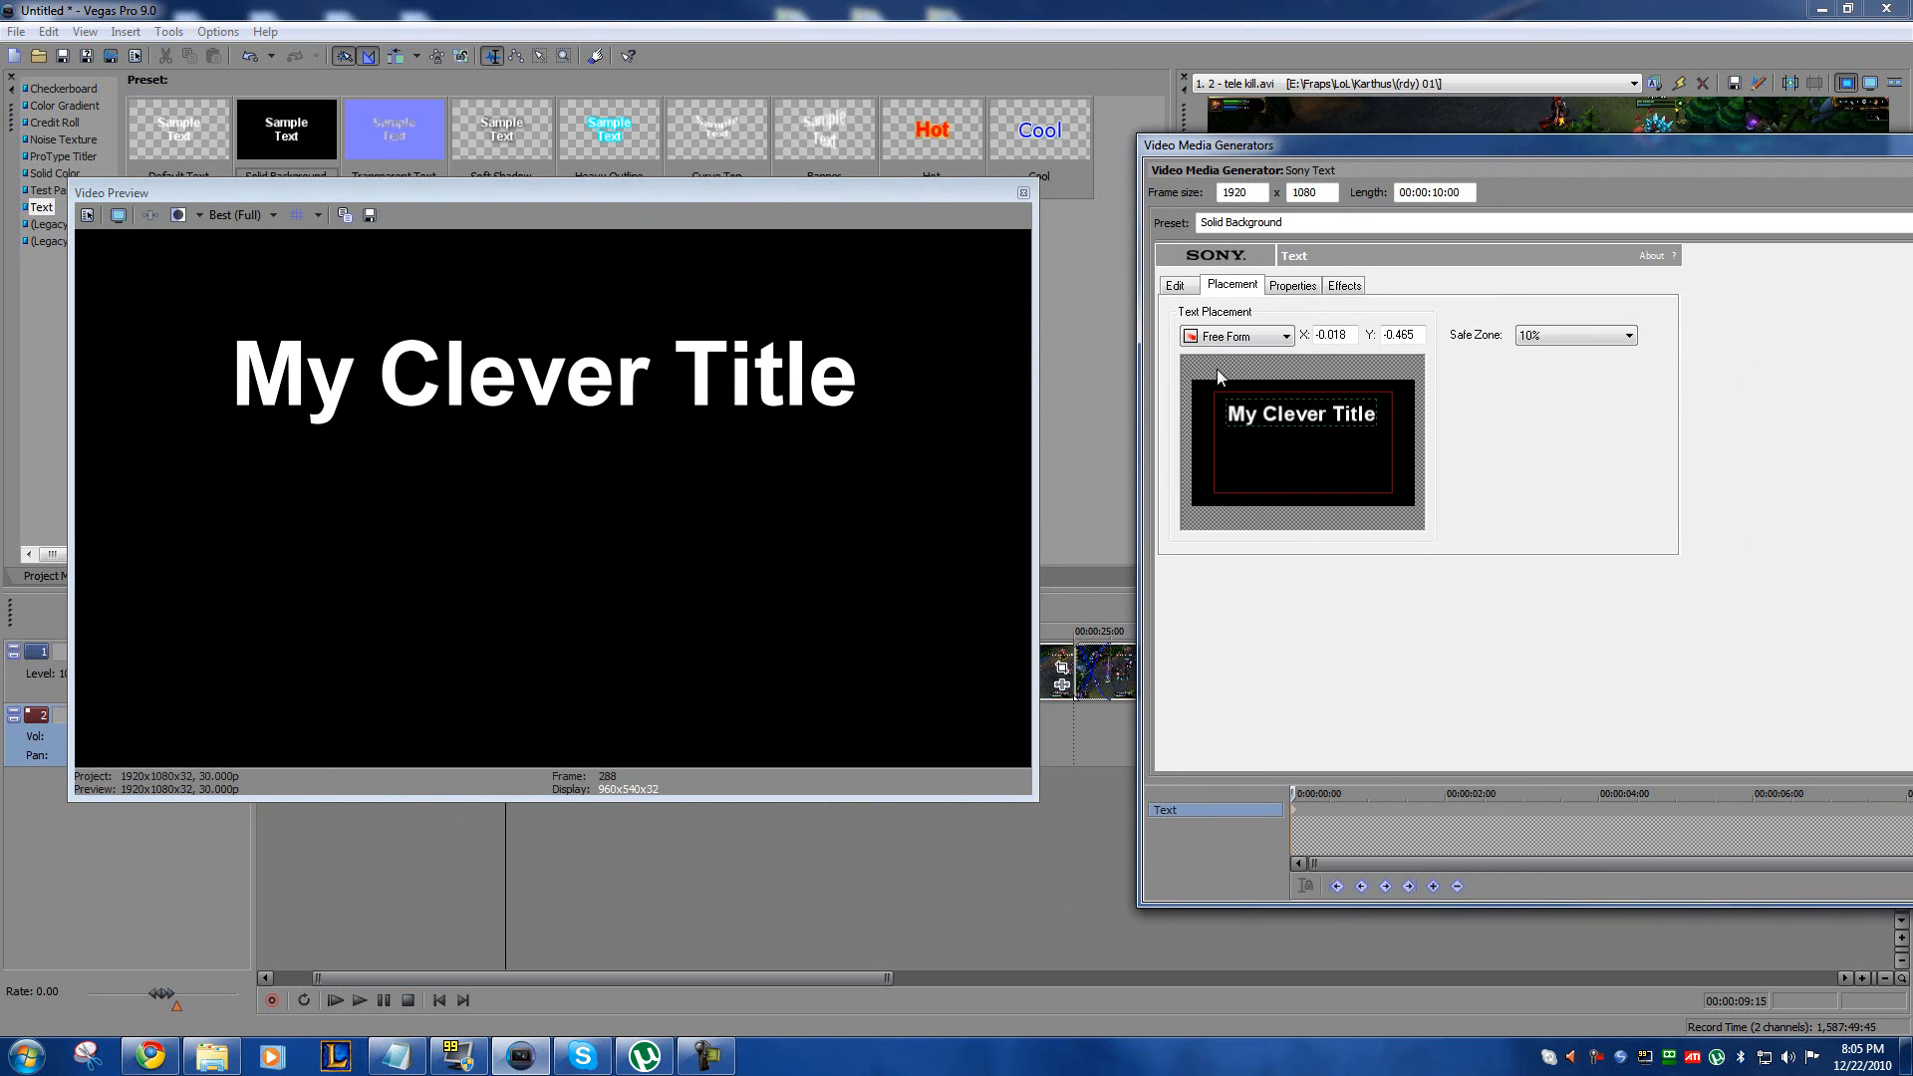
mouse_move(1271, 415)
left_mouse_down()
mouse_move(1287, 435)
mouse_move(1270, 408)
left_mouse_up()
Step: Give the title a light green drop shadow (R 211, G 255, B 120) and clear away the generator and preview windows
left_click(1303, 286)
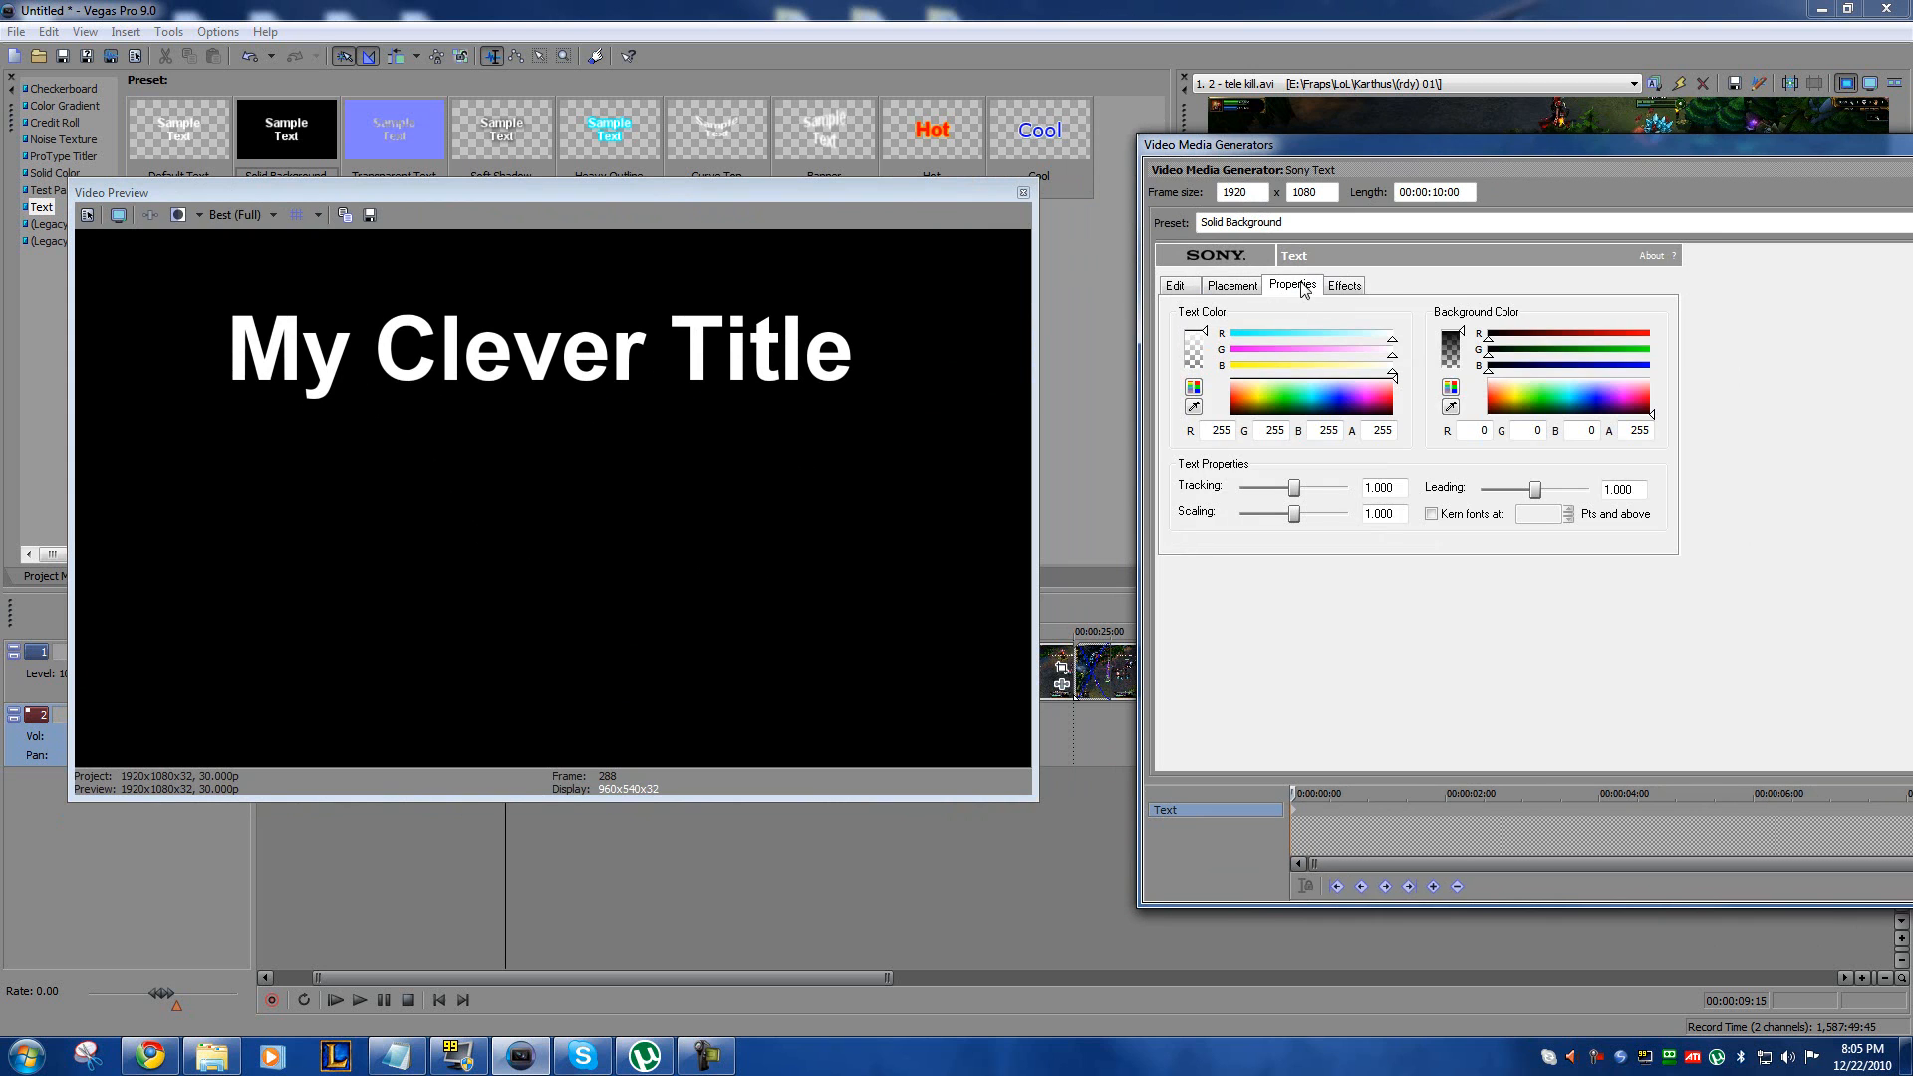
left_click(1344, 288)
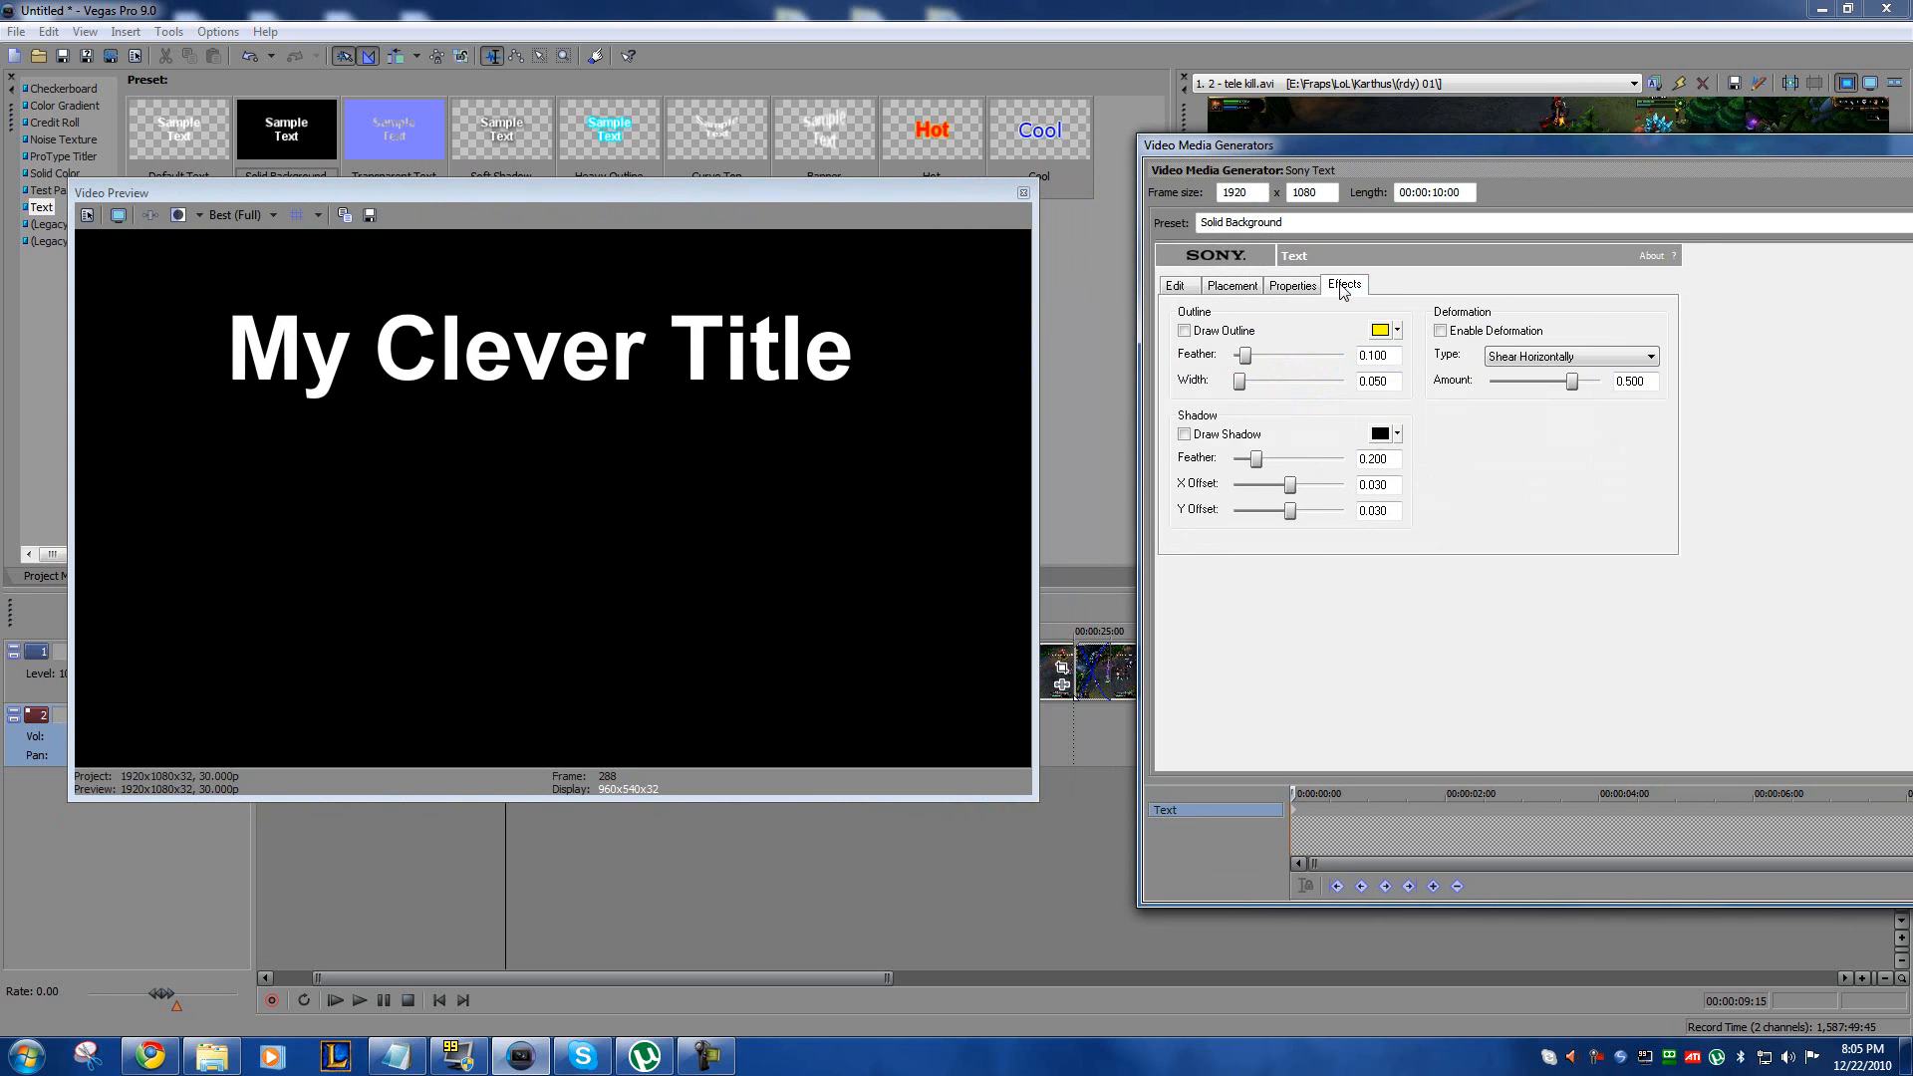
left_click(1378, 438)
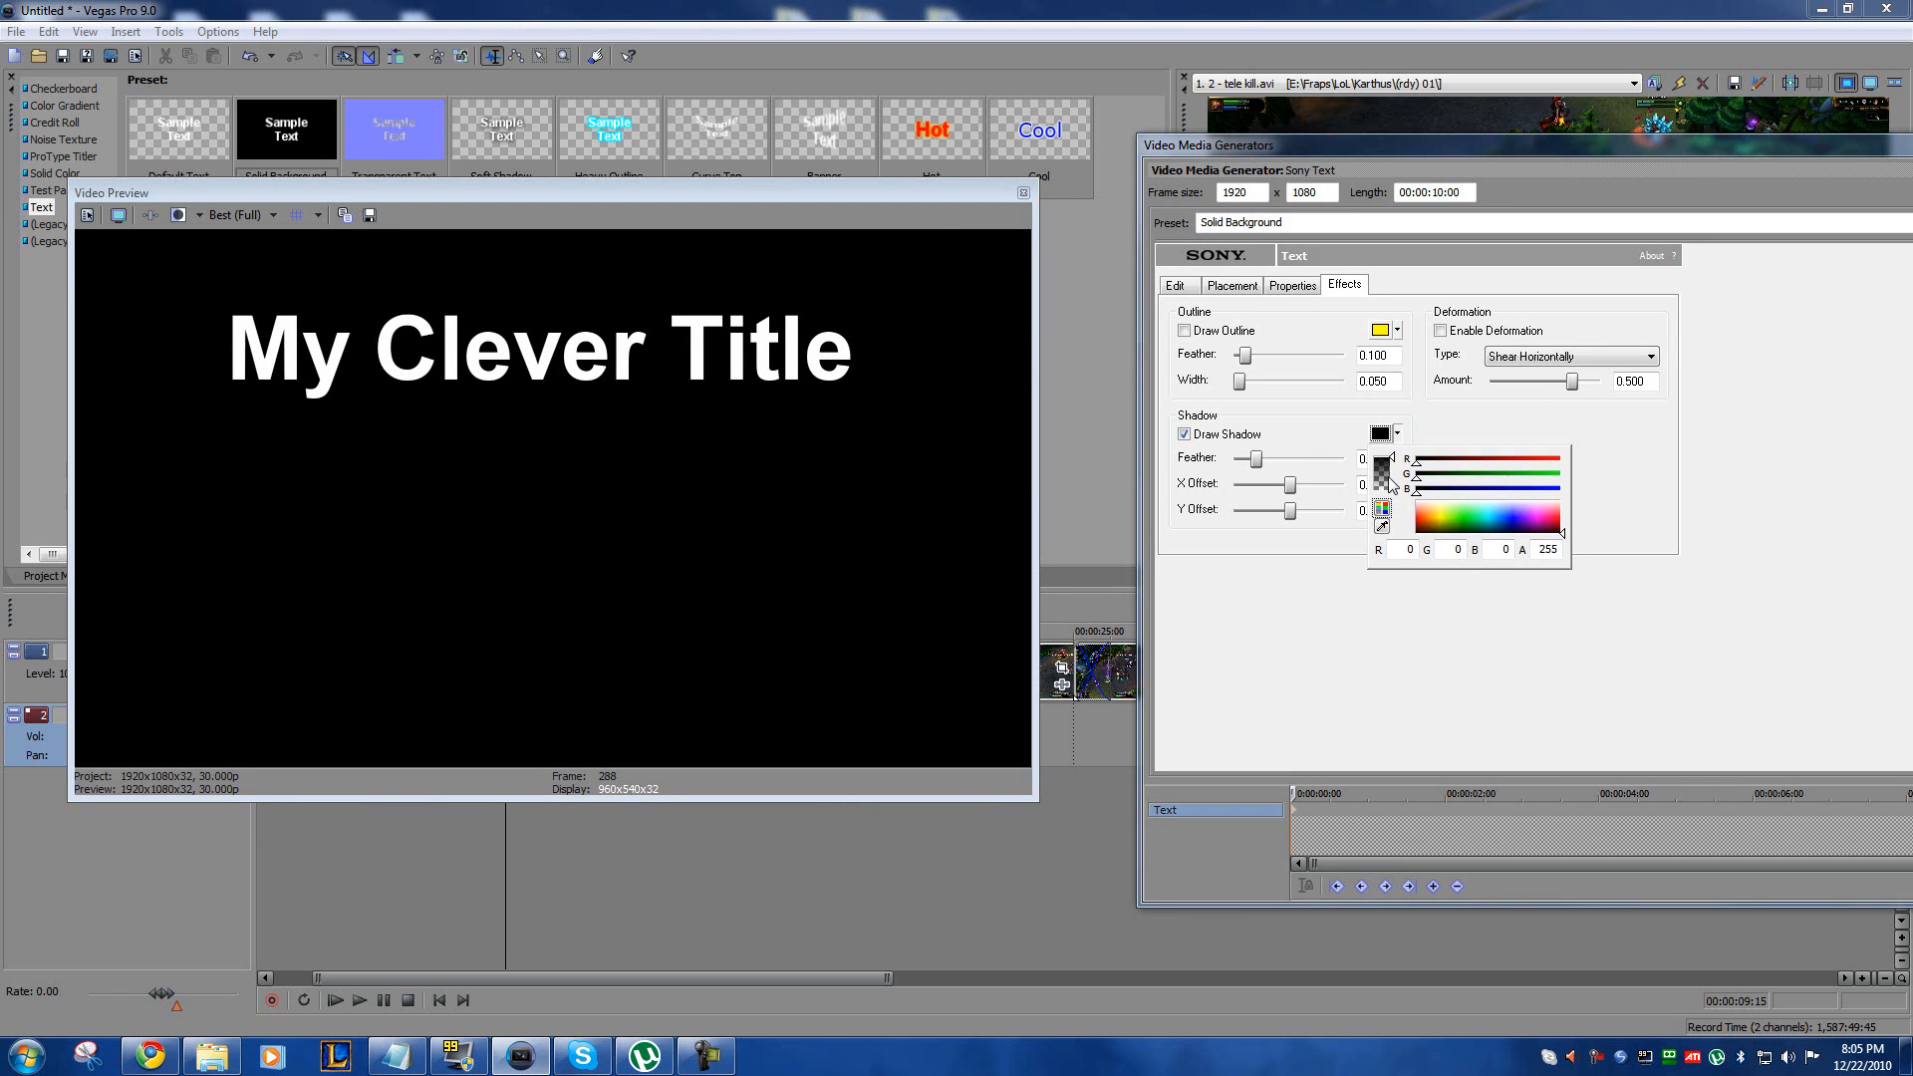
left_click(1461, 509)
left_click_drag(1457, 515, 1446, 513)
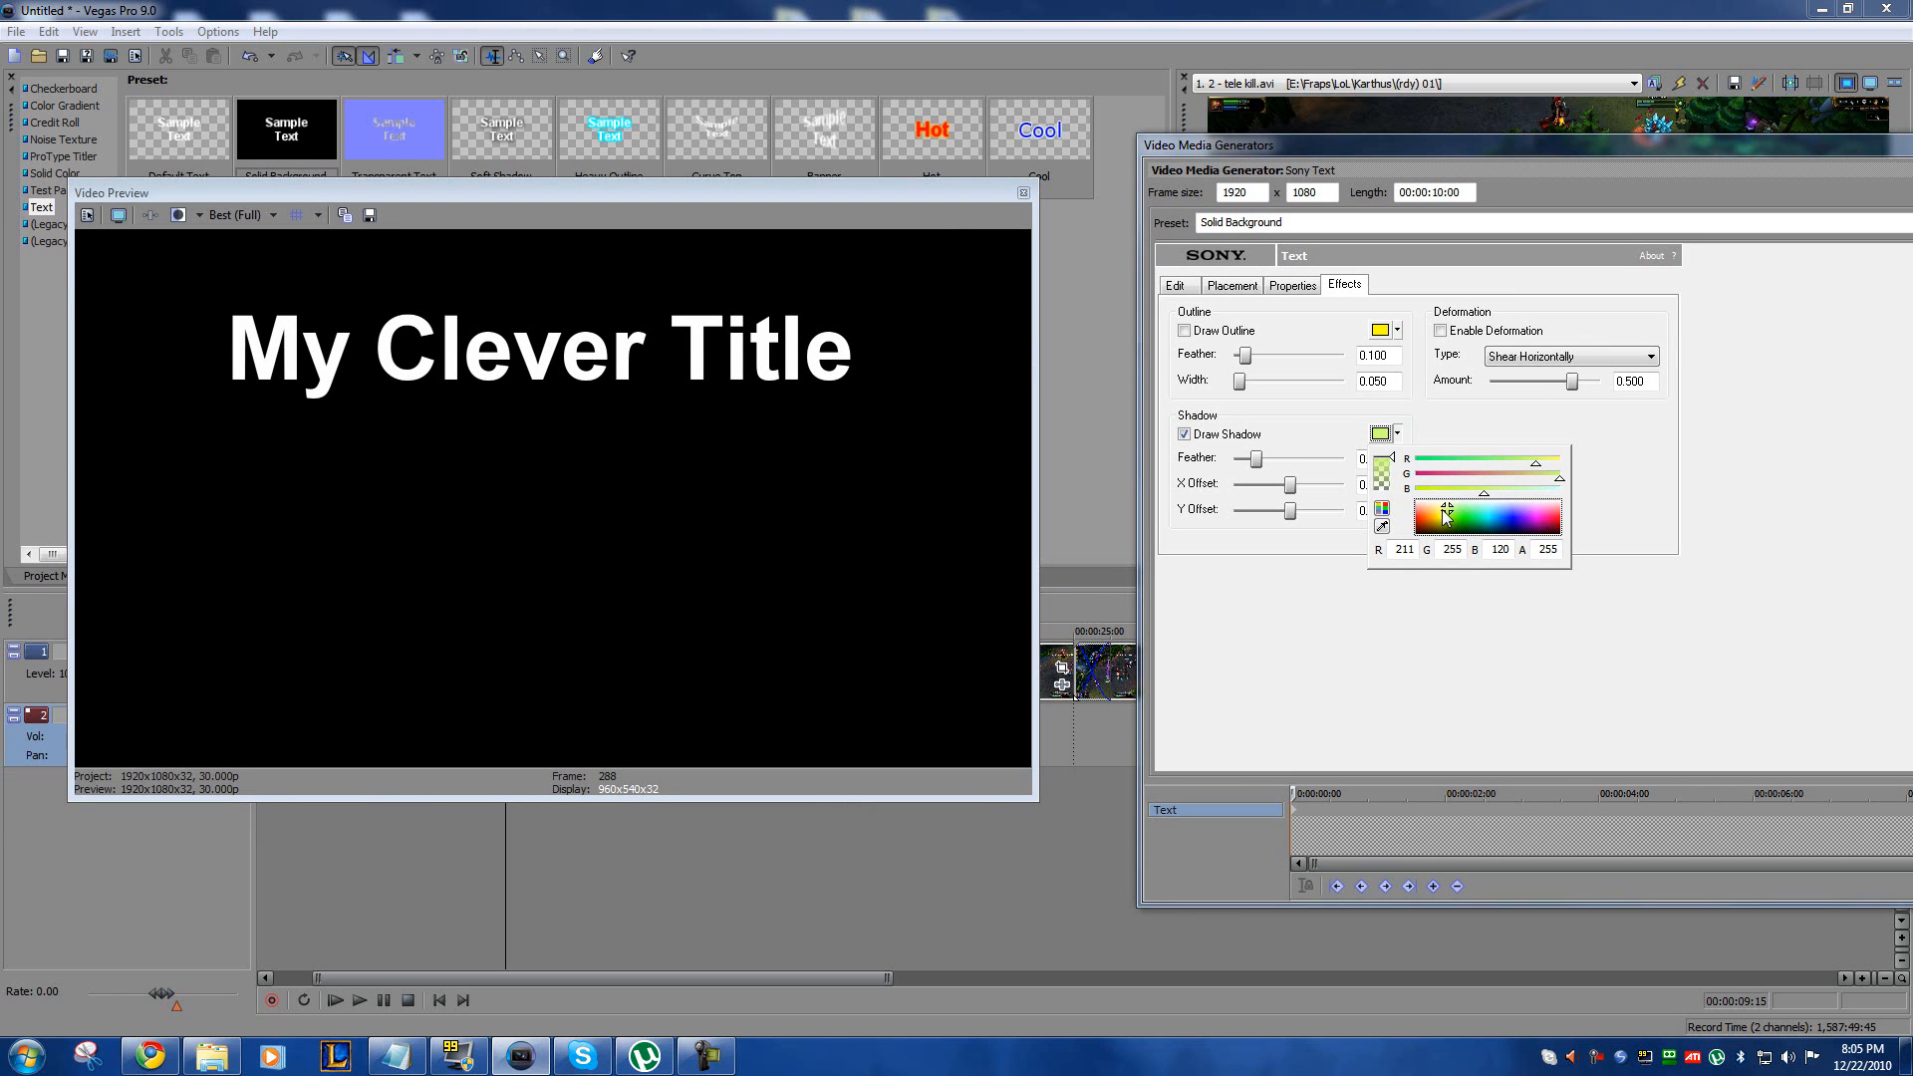
left_click(1384, 574)
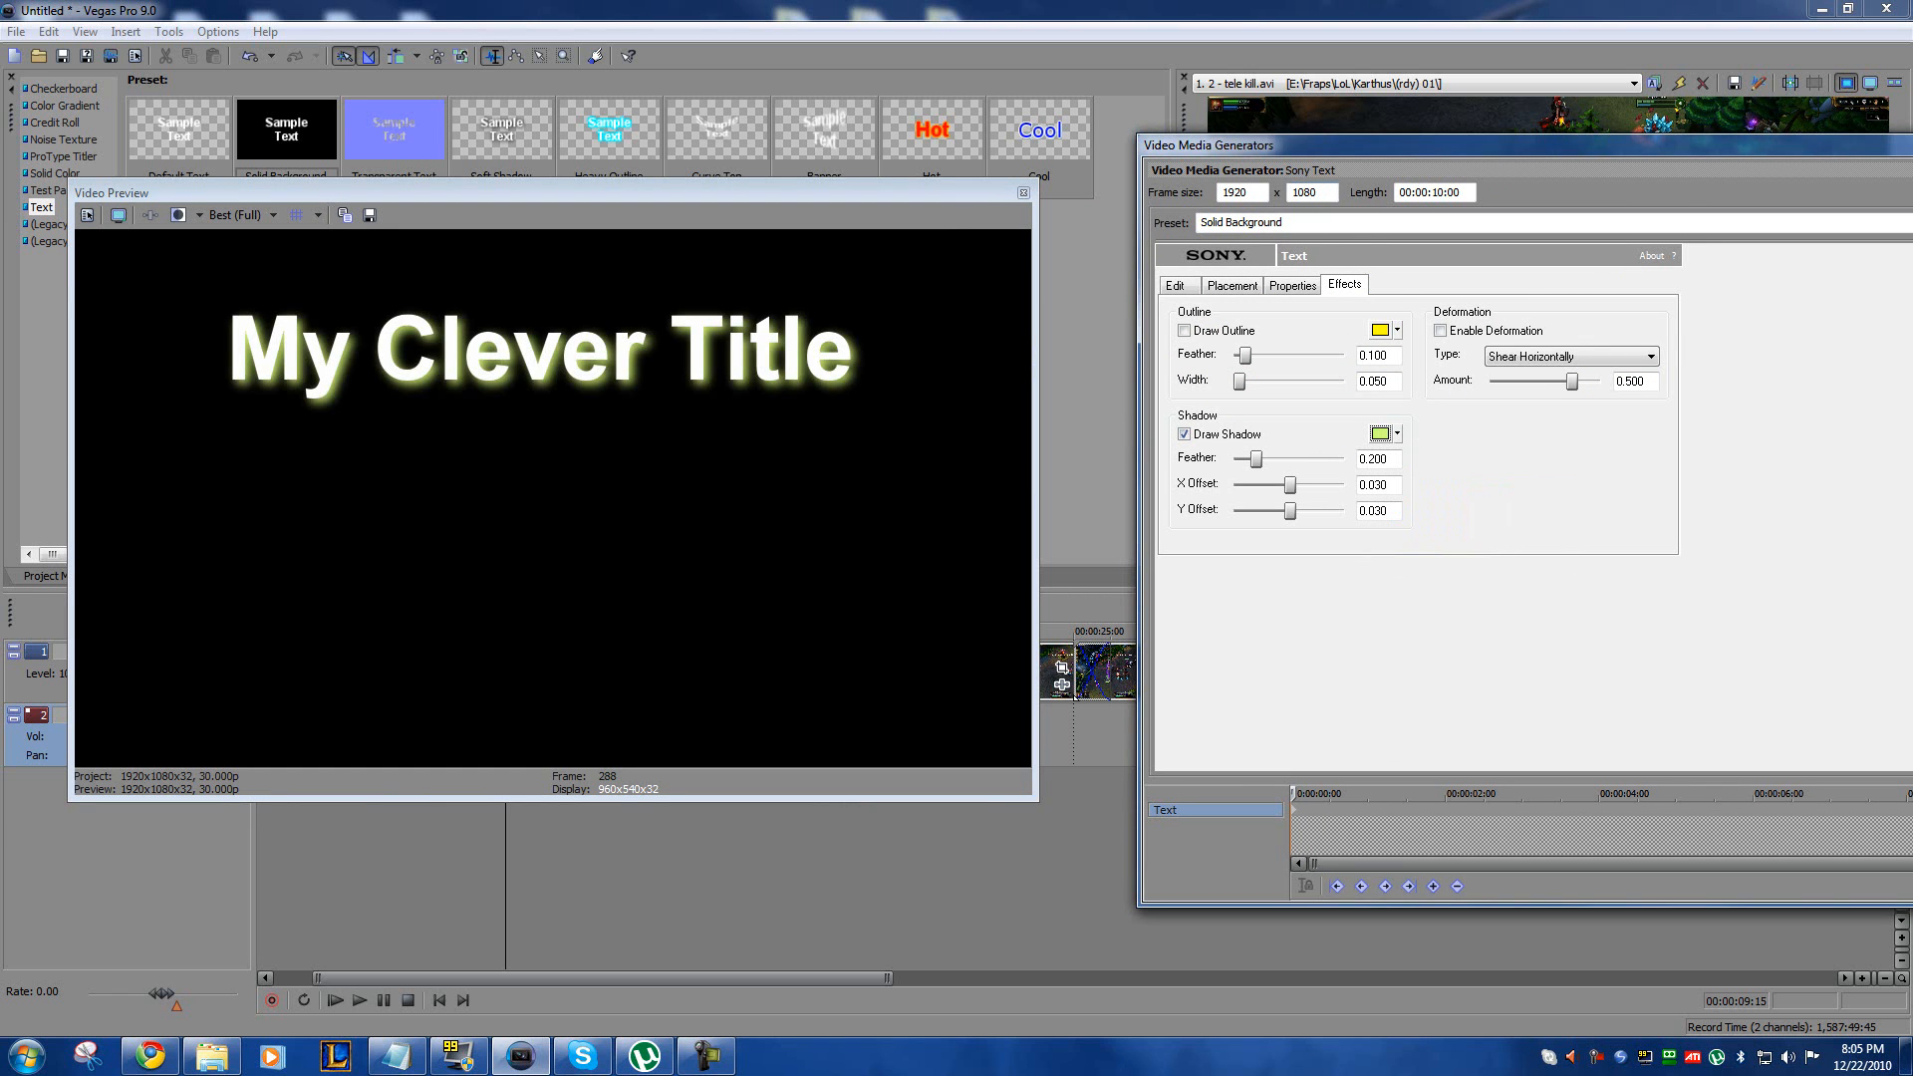
left_click(1912, 145)
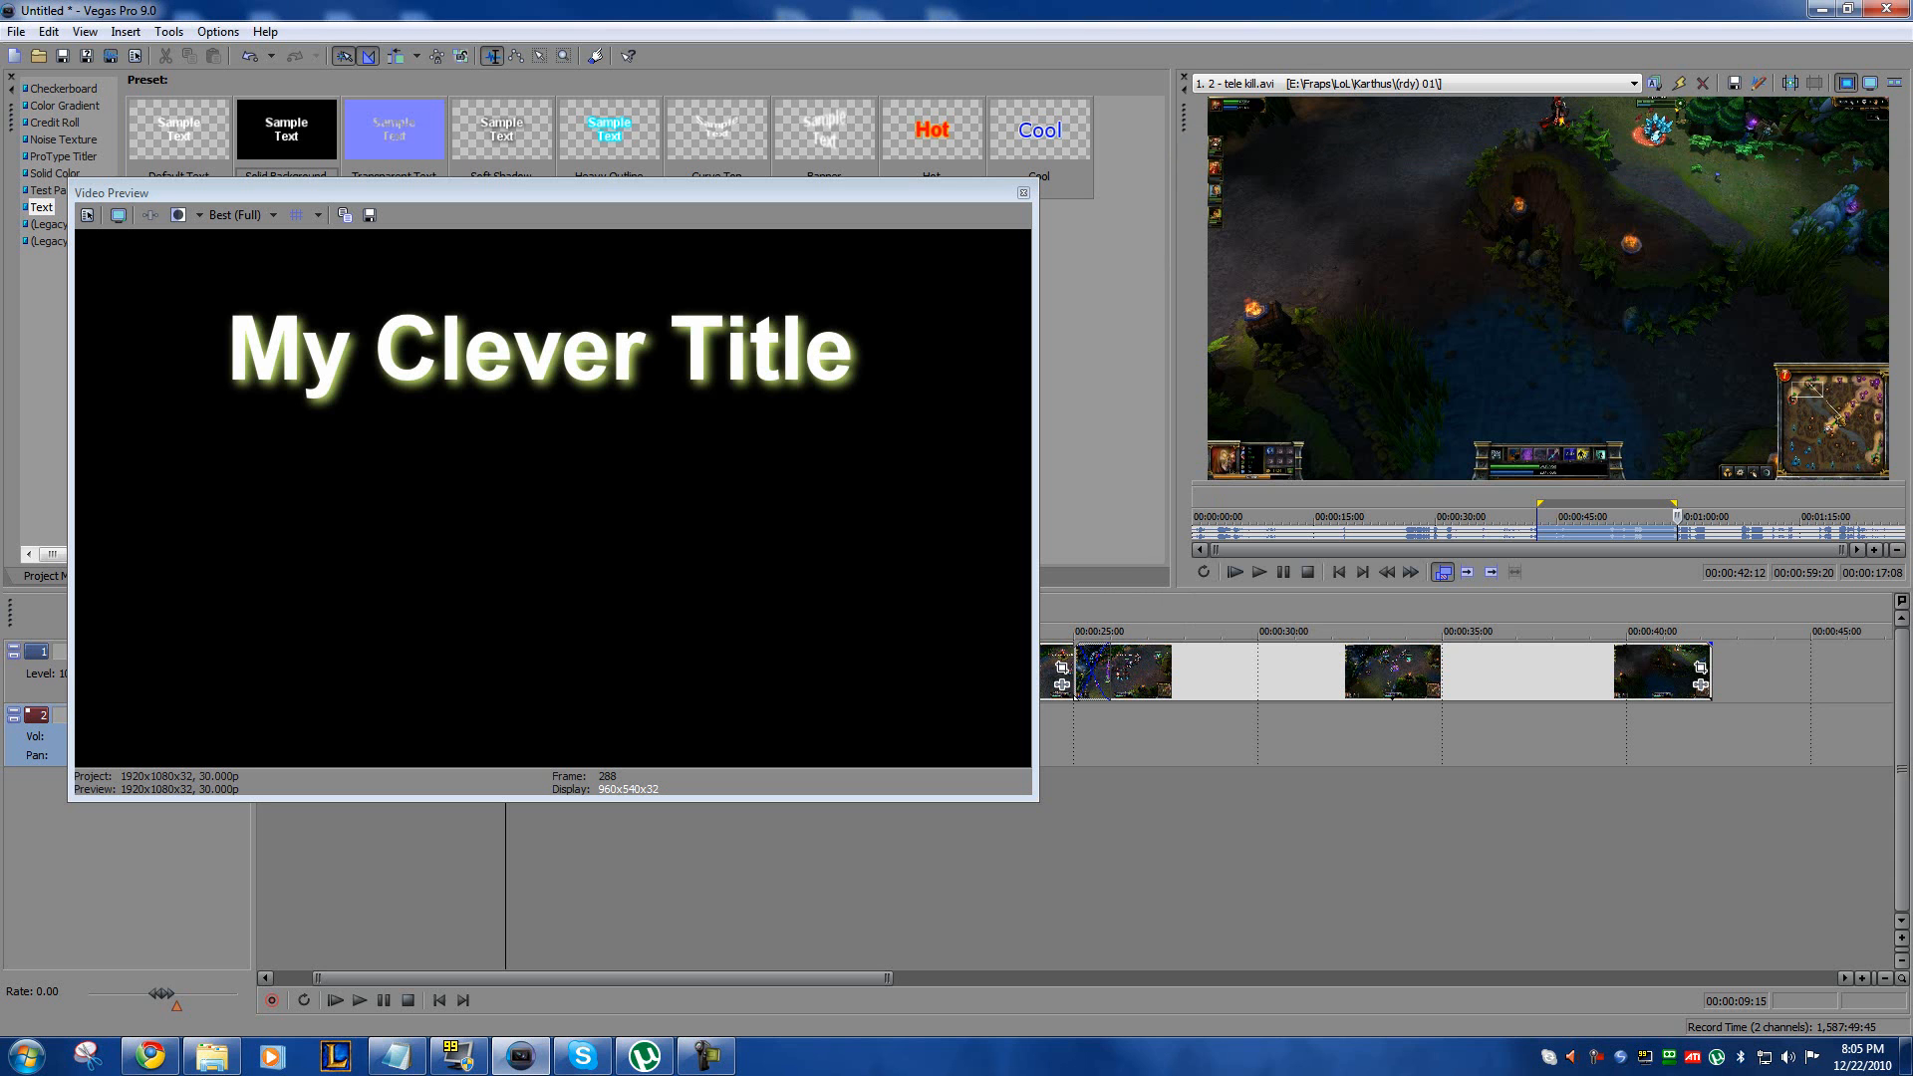
left_click_drag(887, 195, 1912, 207)
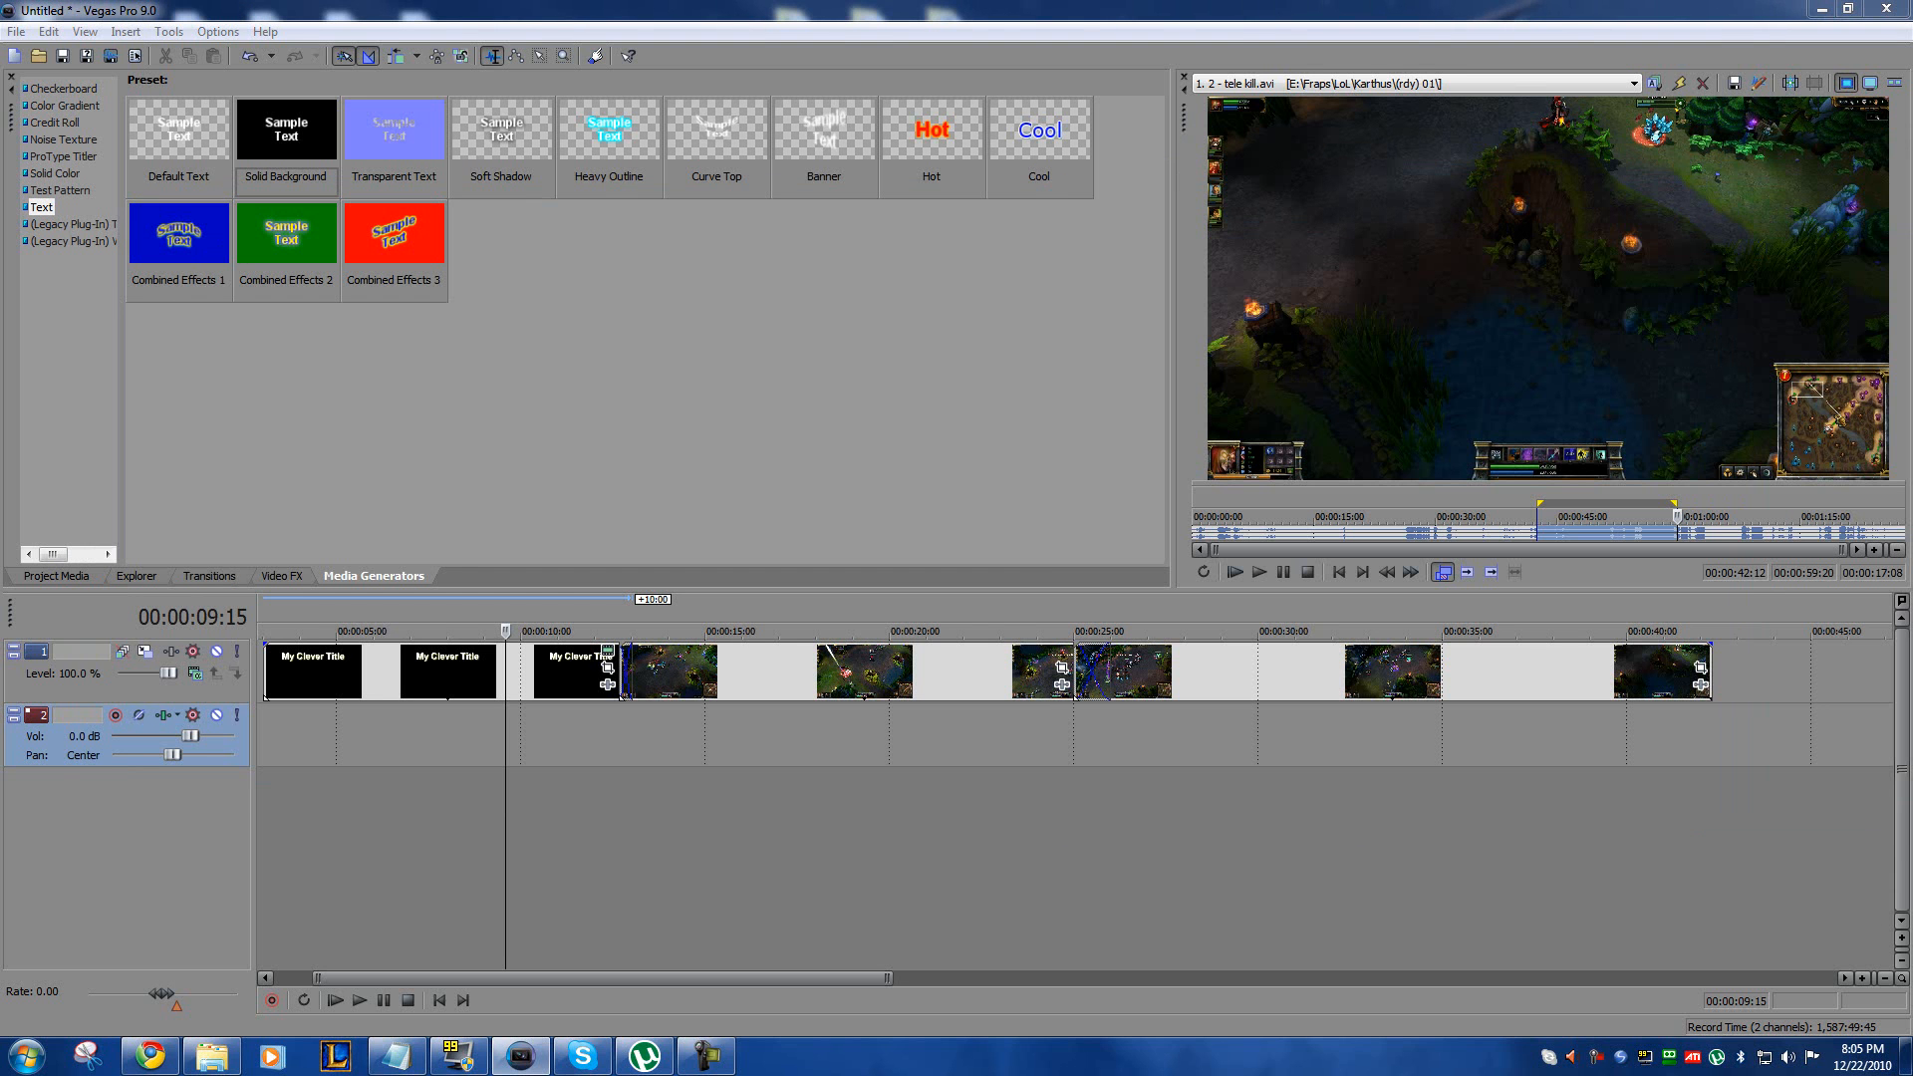
Step: Select both gameplay clips and shift them together about two seconds later, leaving a gap after the title
left_click(697, 657)
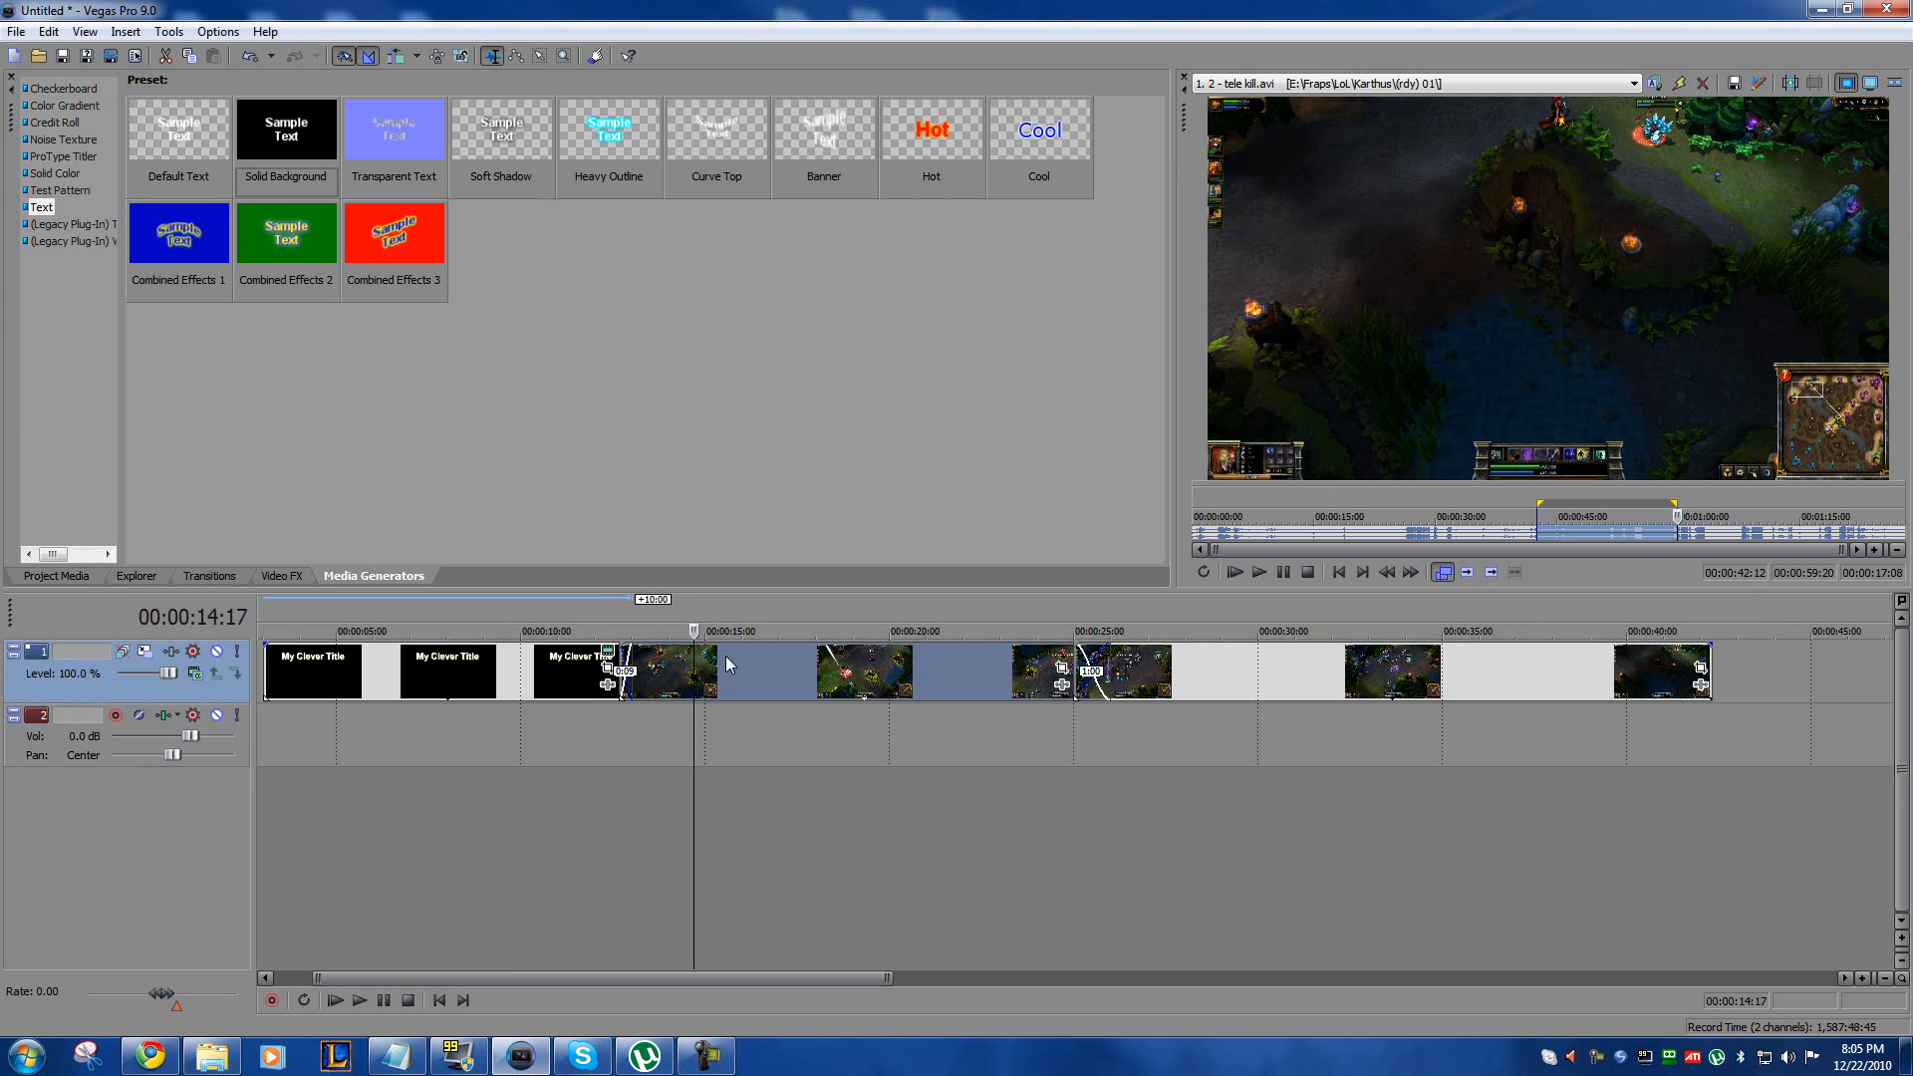
left_click(857, 740)
left_click(785, 675)
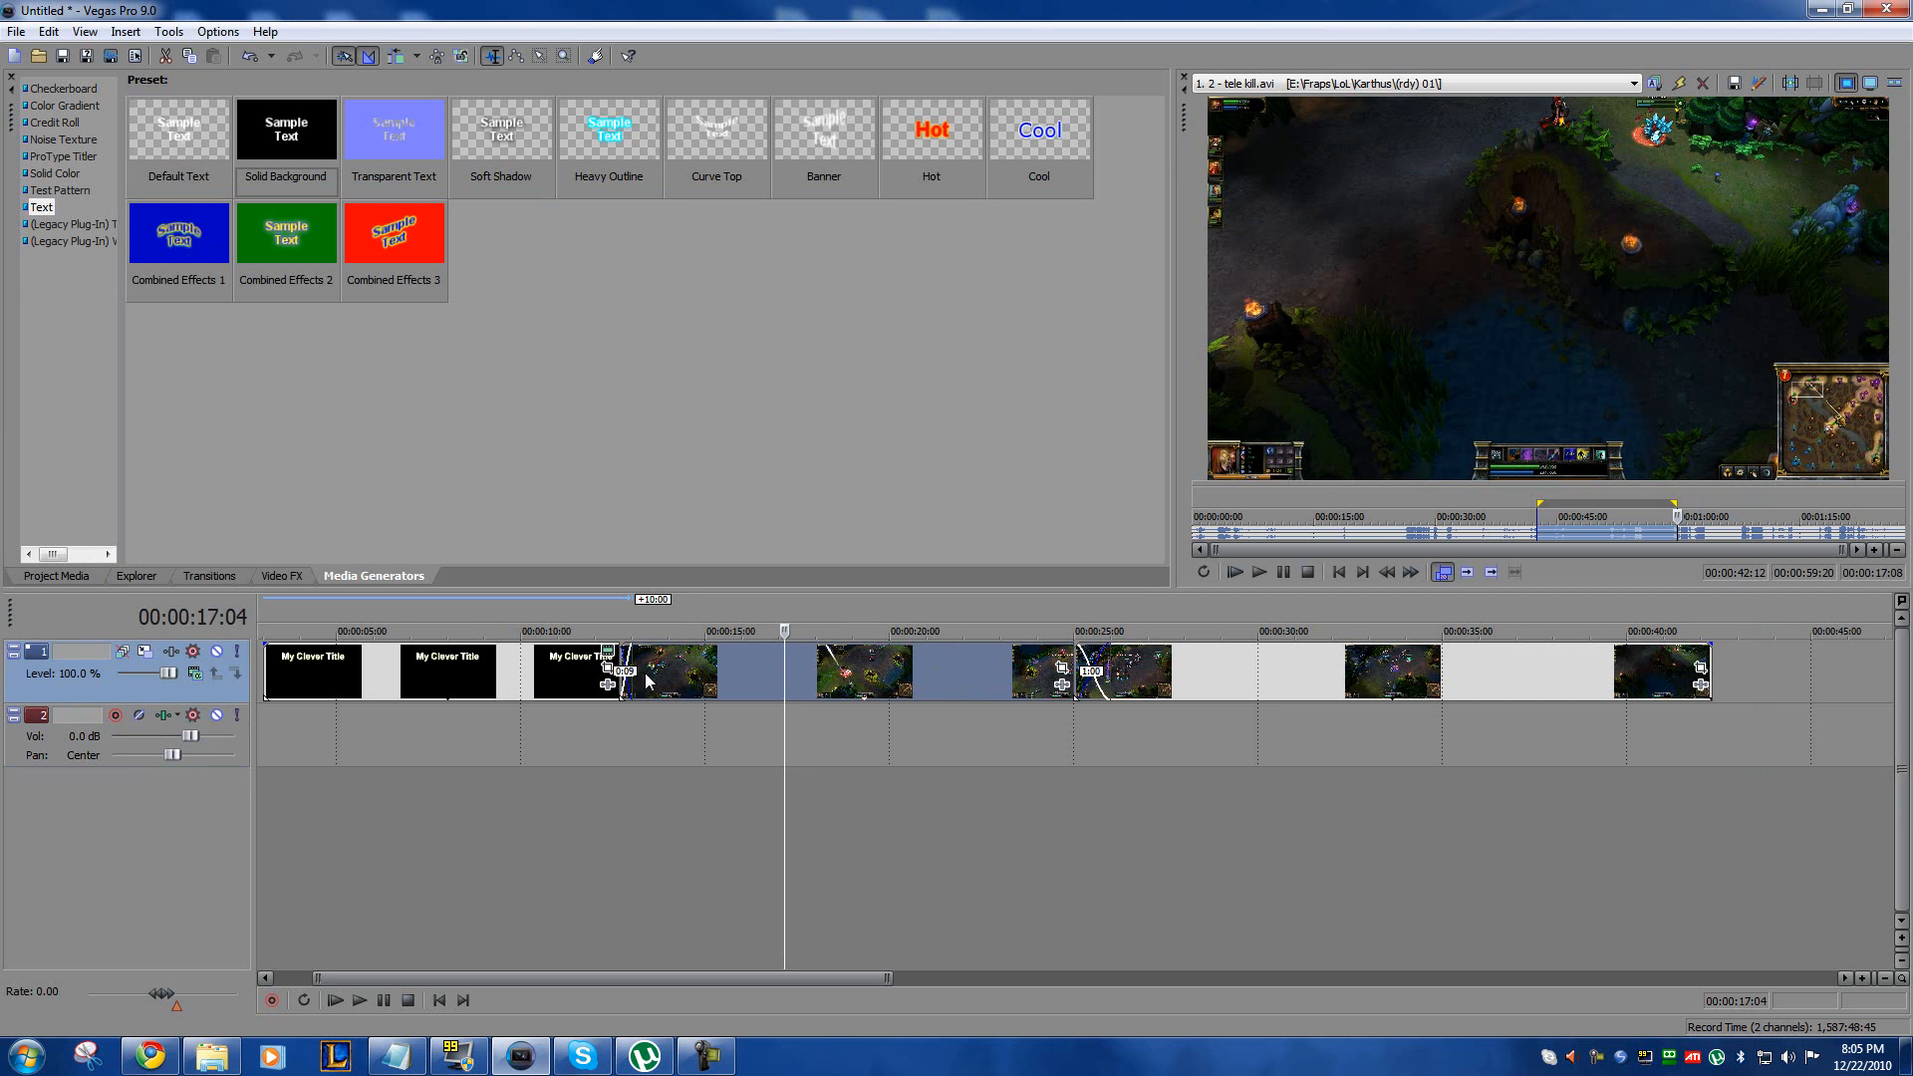
mouse_move(832, 677)
left_mouse_down()
mouse_move(1156, 678)
mouse_move(827, 677)
left_mouse_up()
left_click(1176, 670)
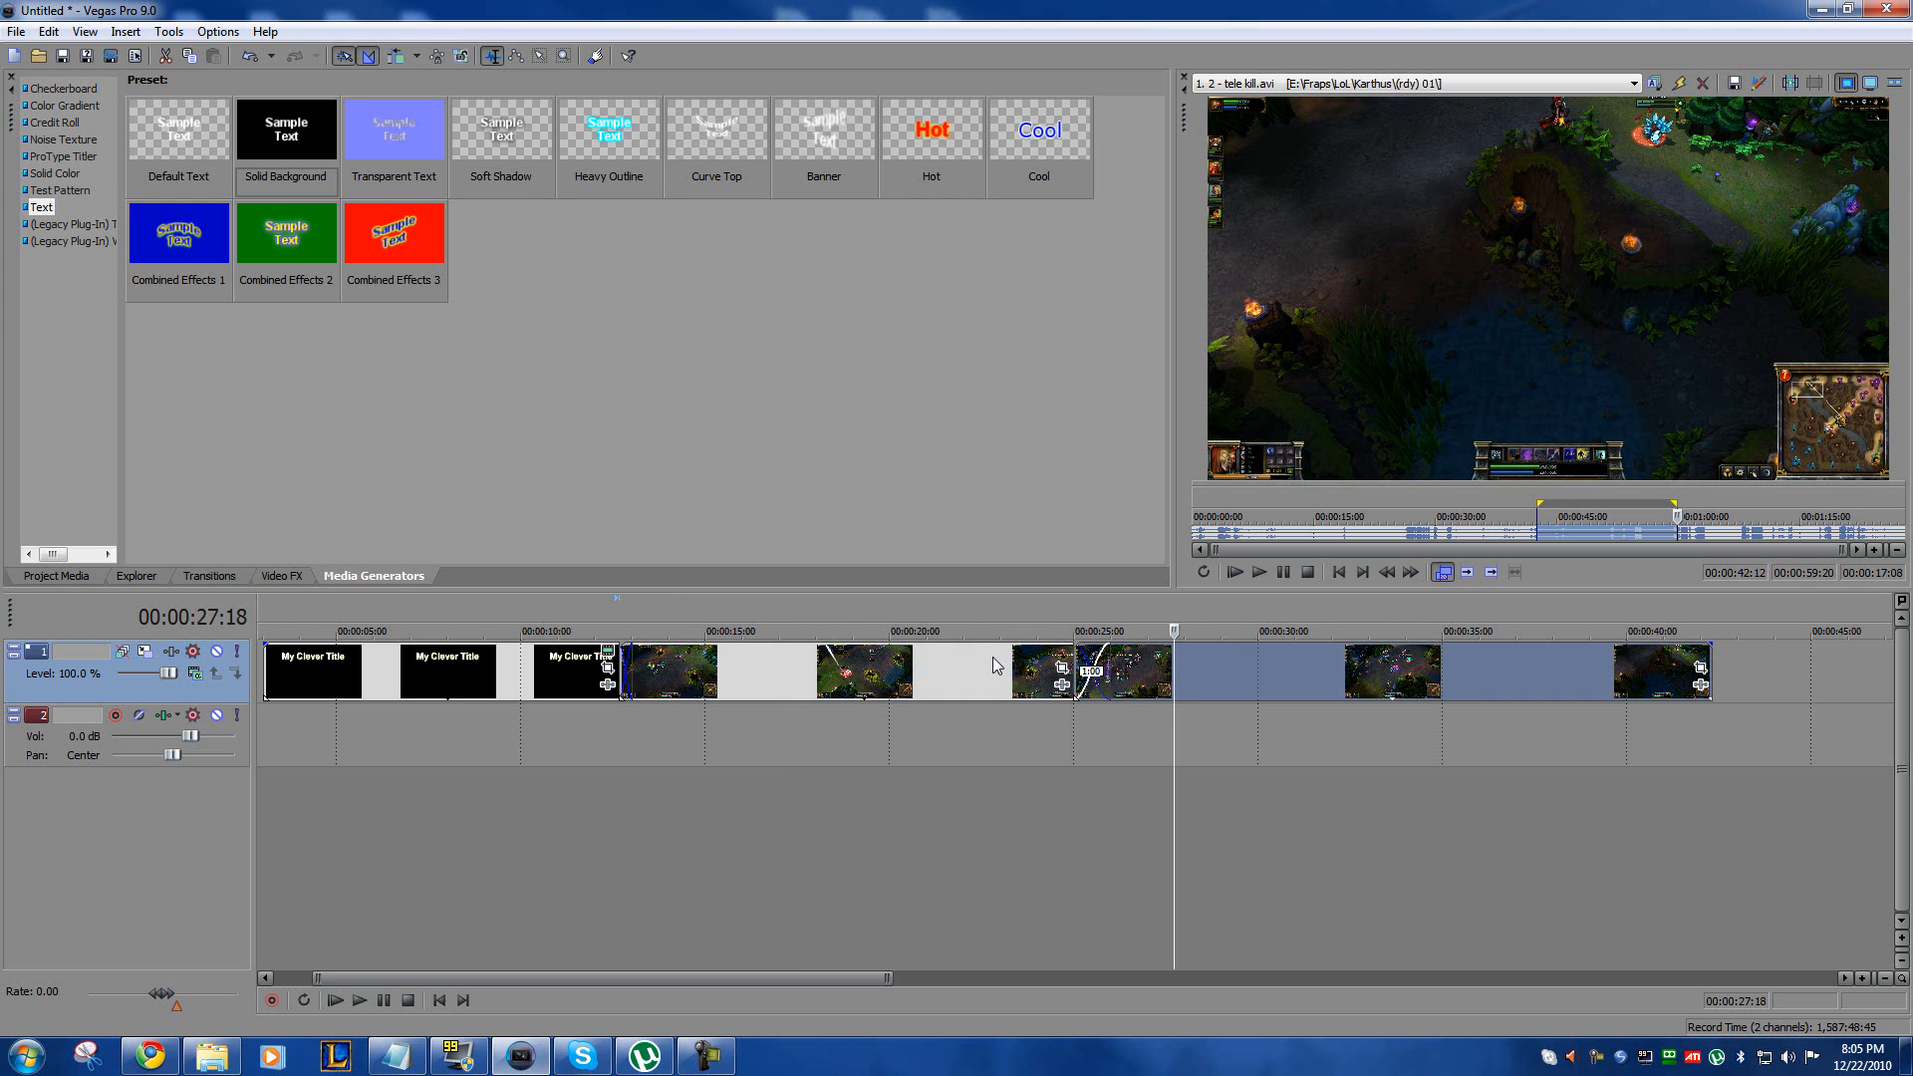
left_click(951, 675, "ctrl")
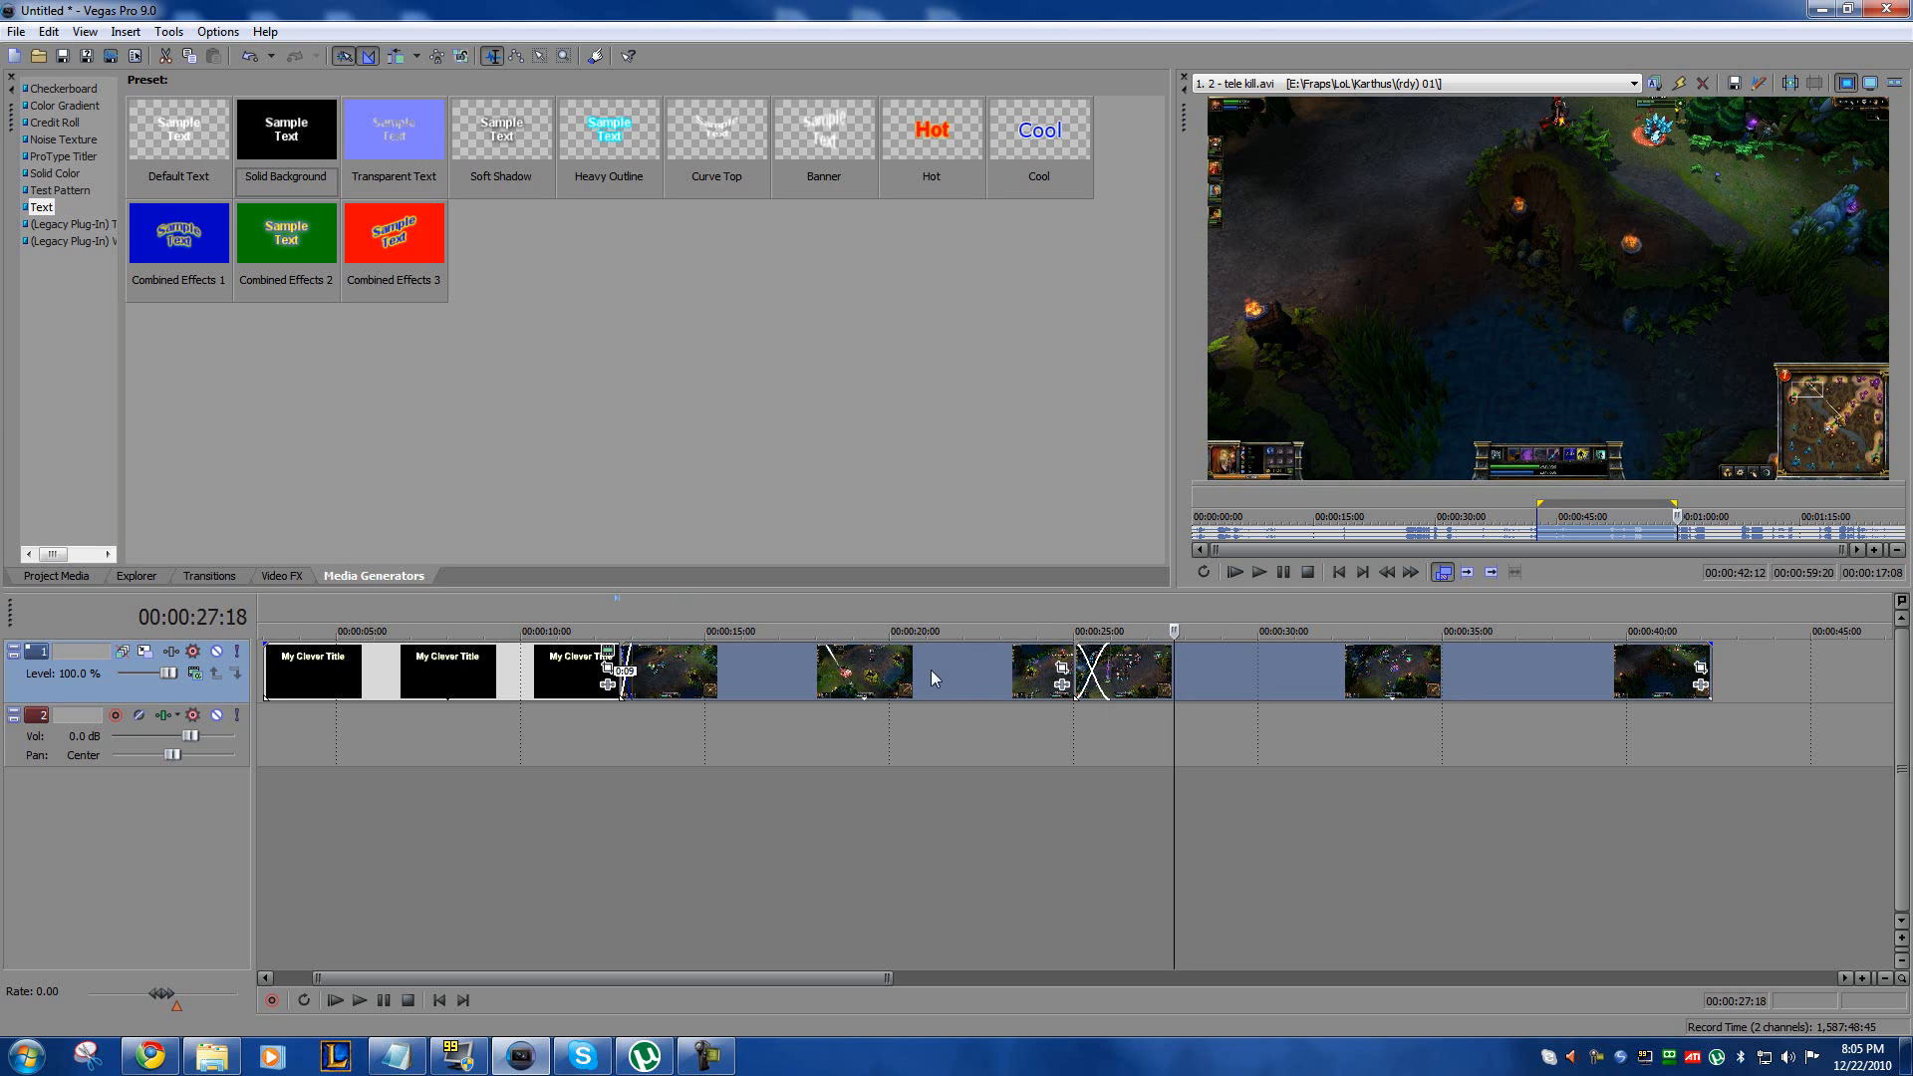
left_click_drag(916, 669, 959, 677)
left_click(963, 732)
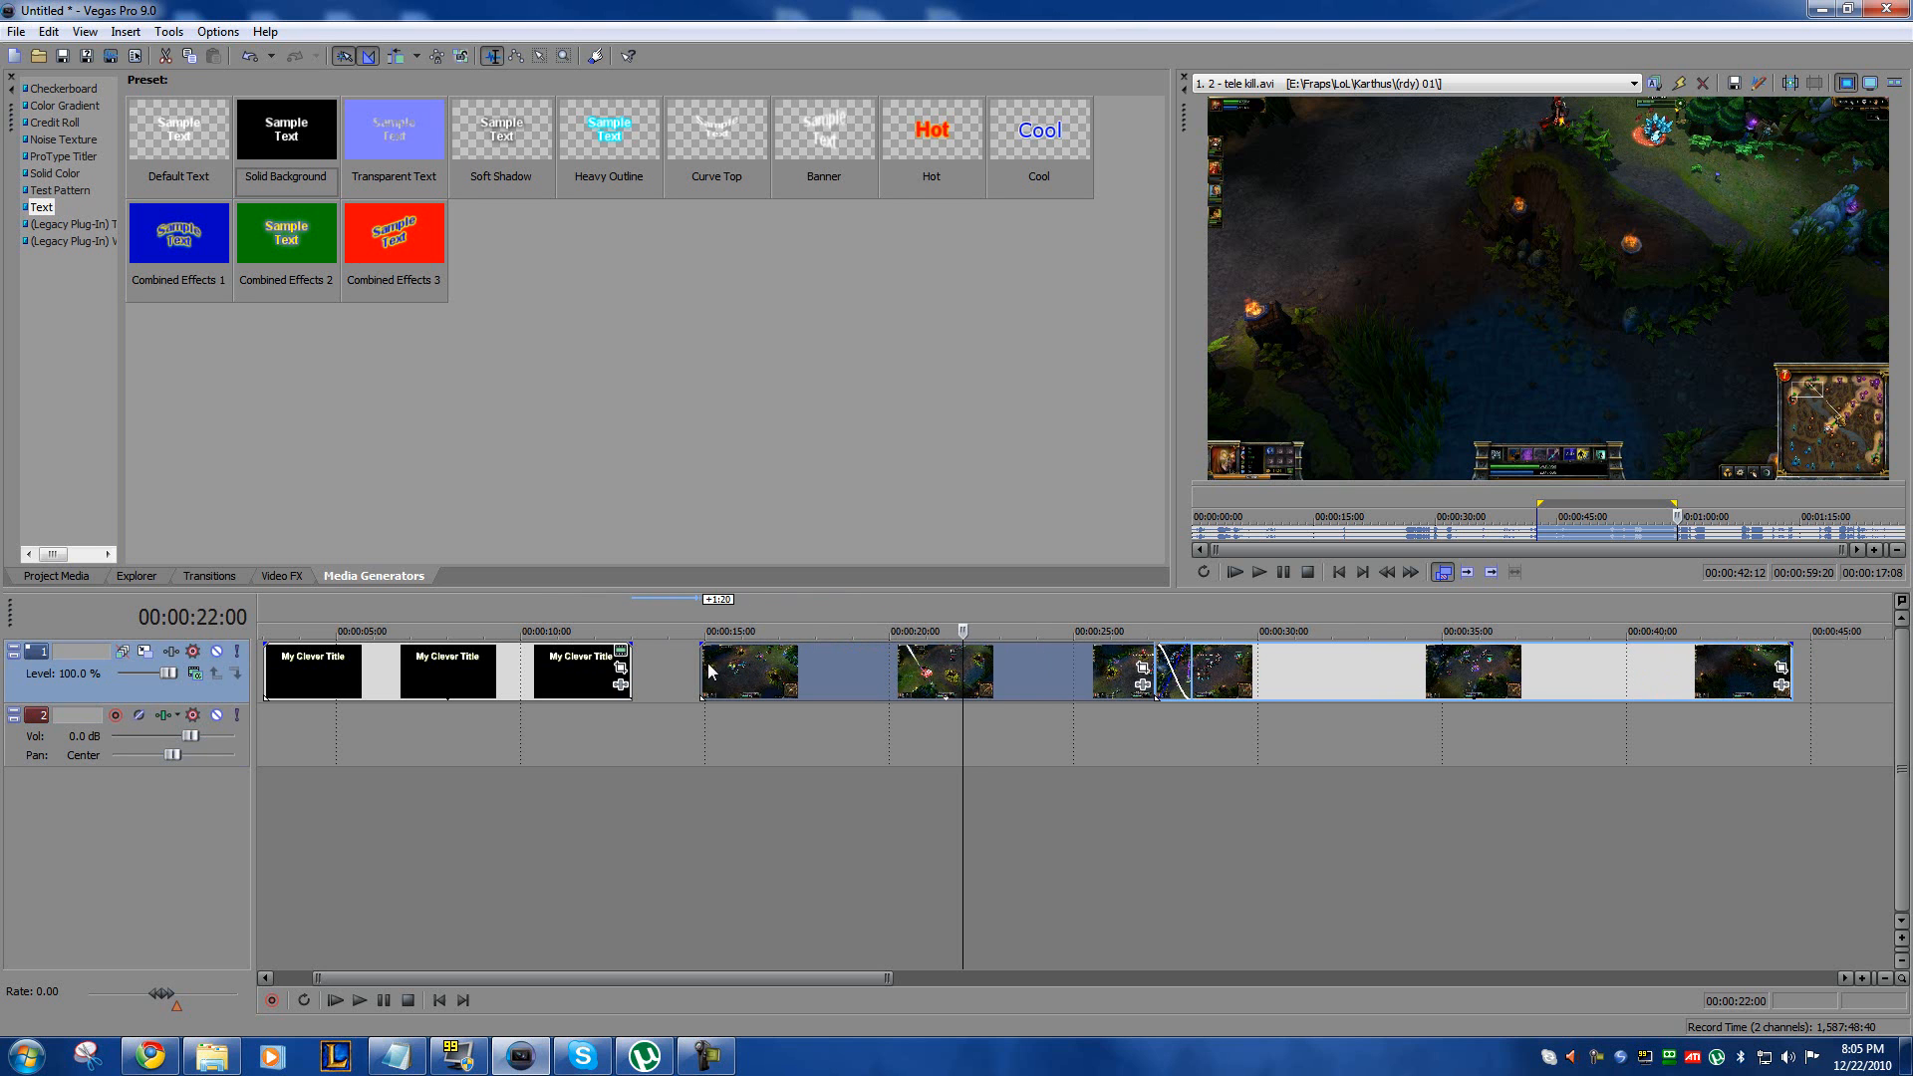
Step: Move the title up against the first clip and shift both clips earlier over its end for a one-second crossfade
left_click_drag(516, 667, 576, 666)
left_click(593, 733)
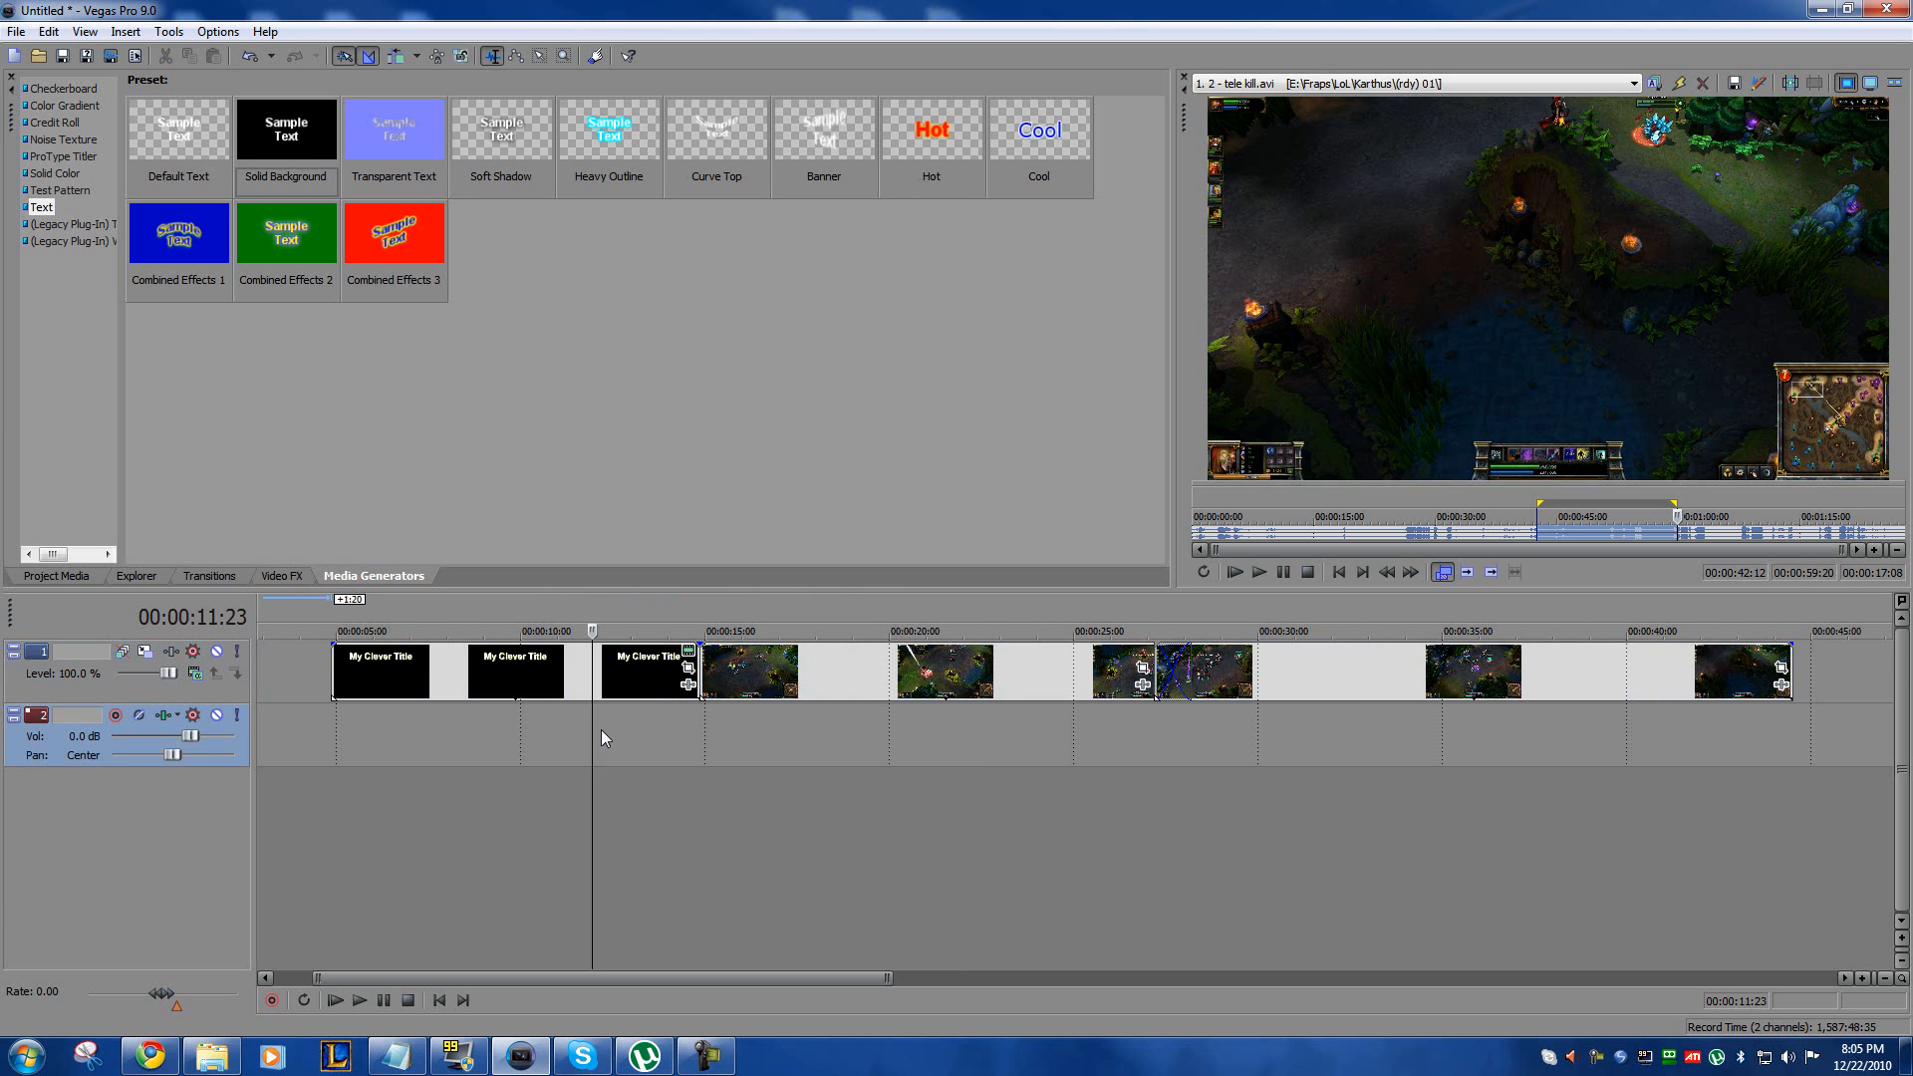
left_click_drag(750, 680, 673, 713)
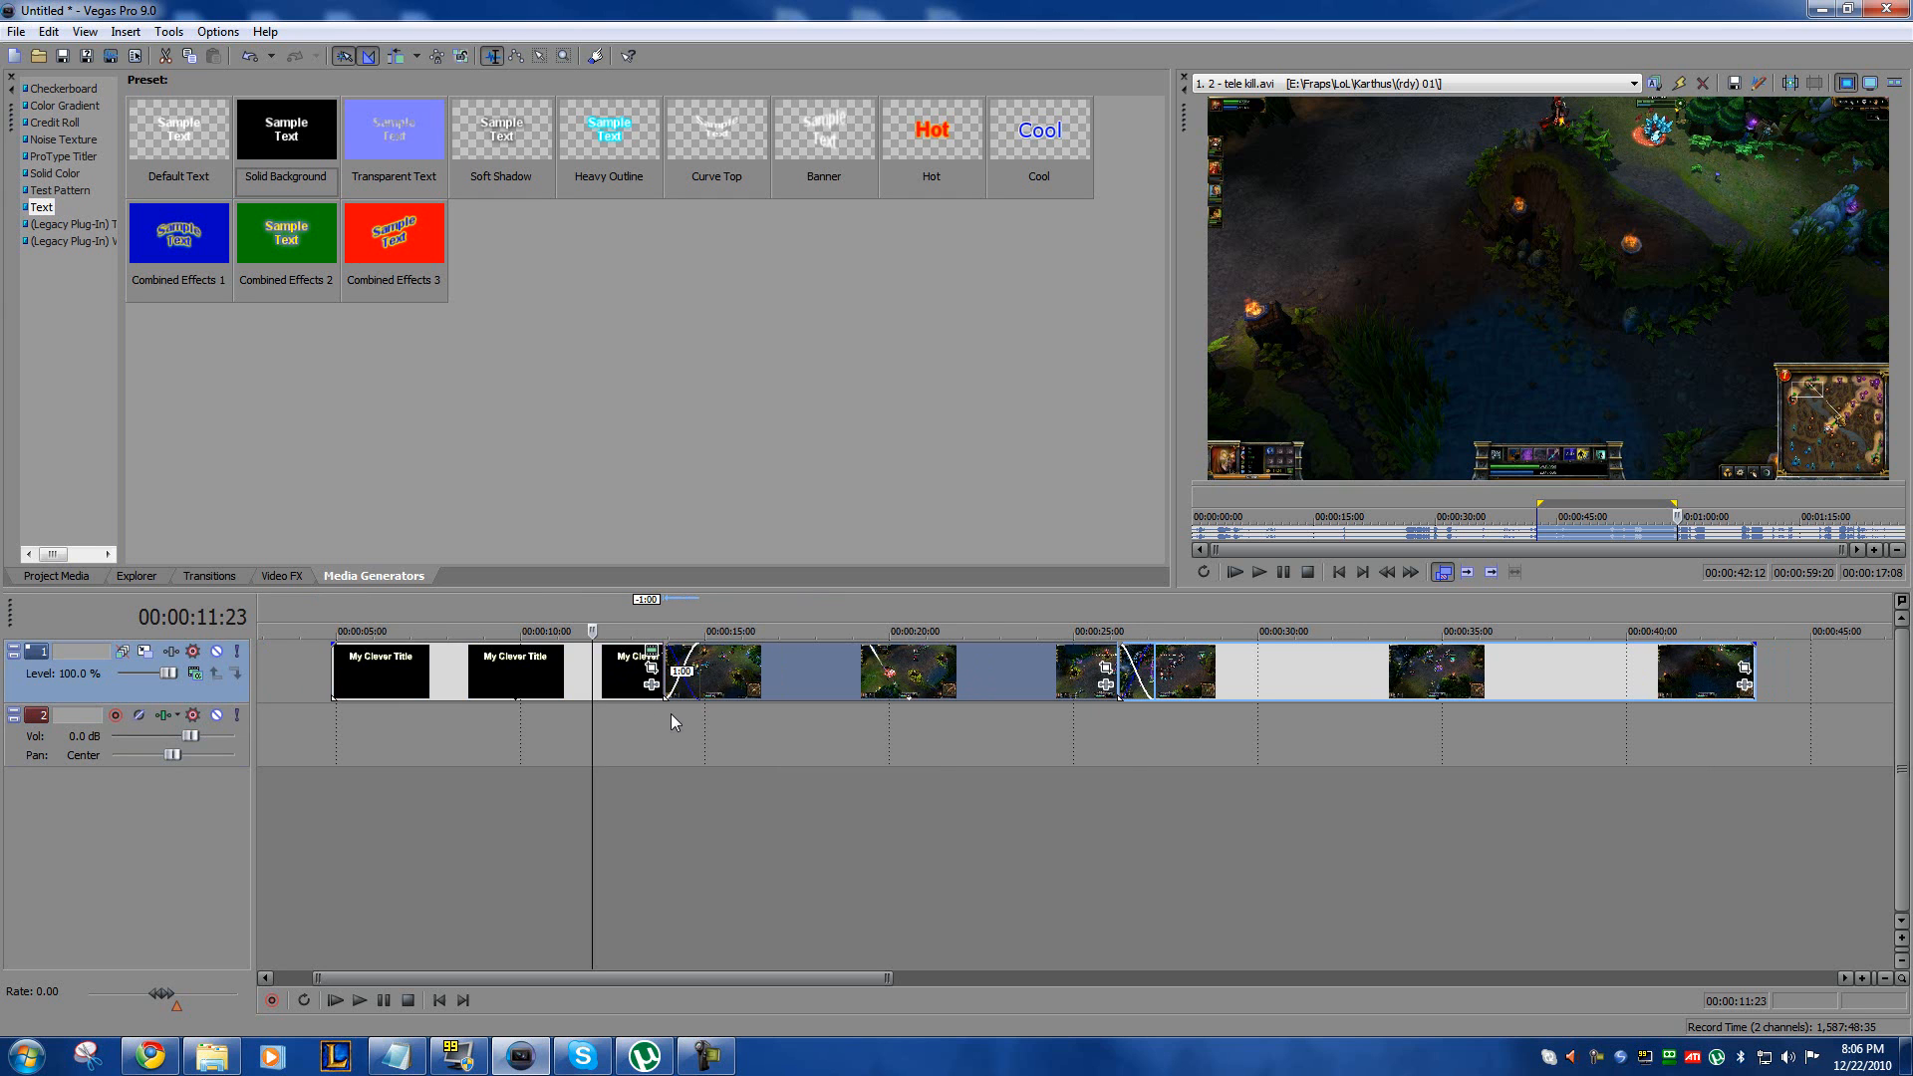
left_click(625, 676)
left_click(1168, 659, "shift")
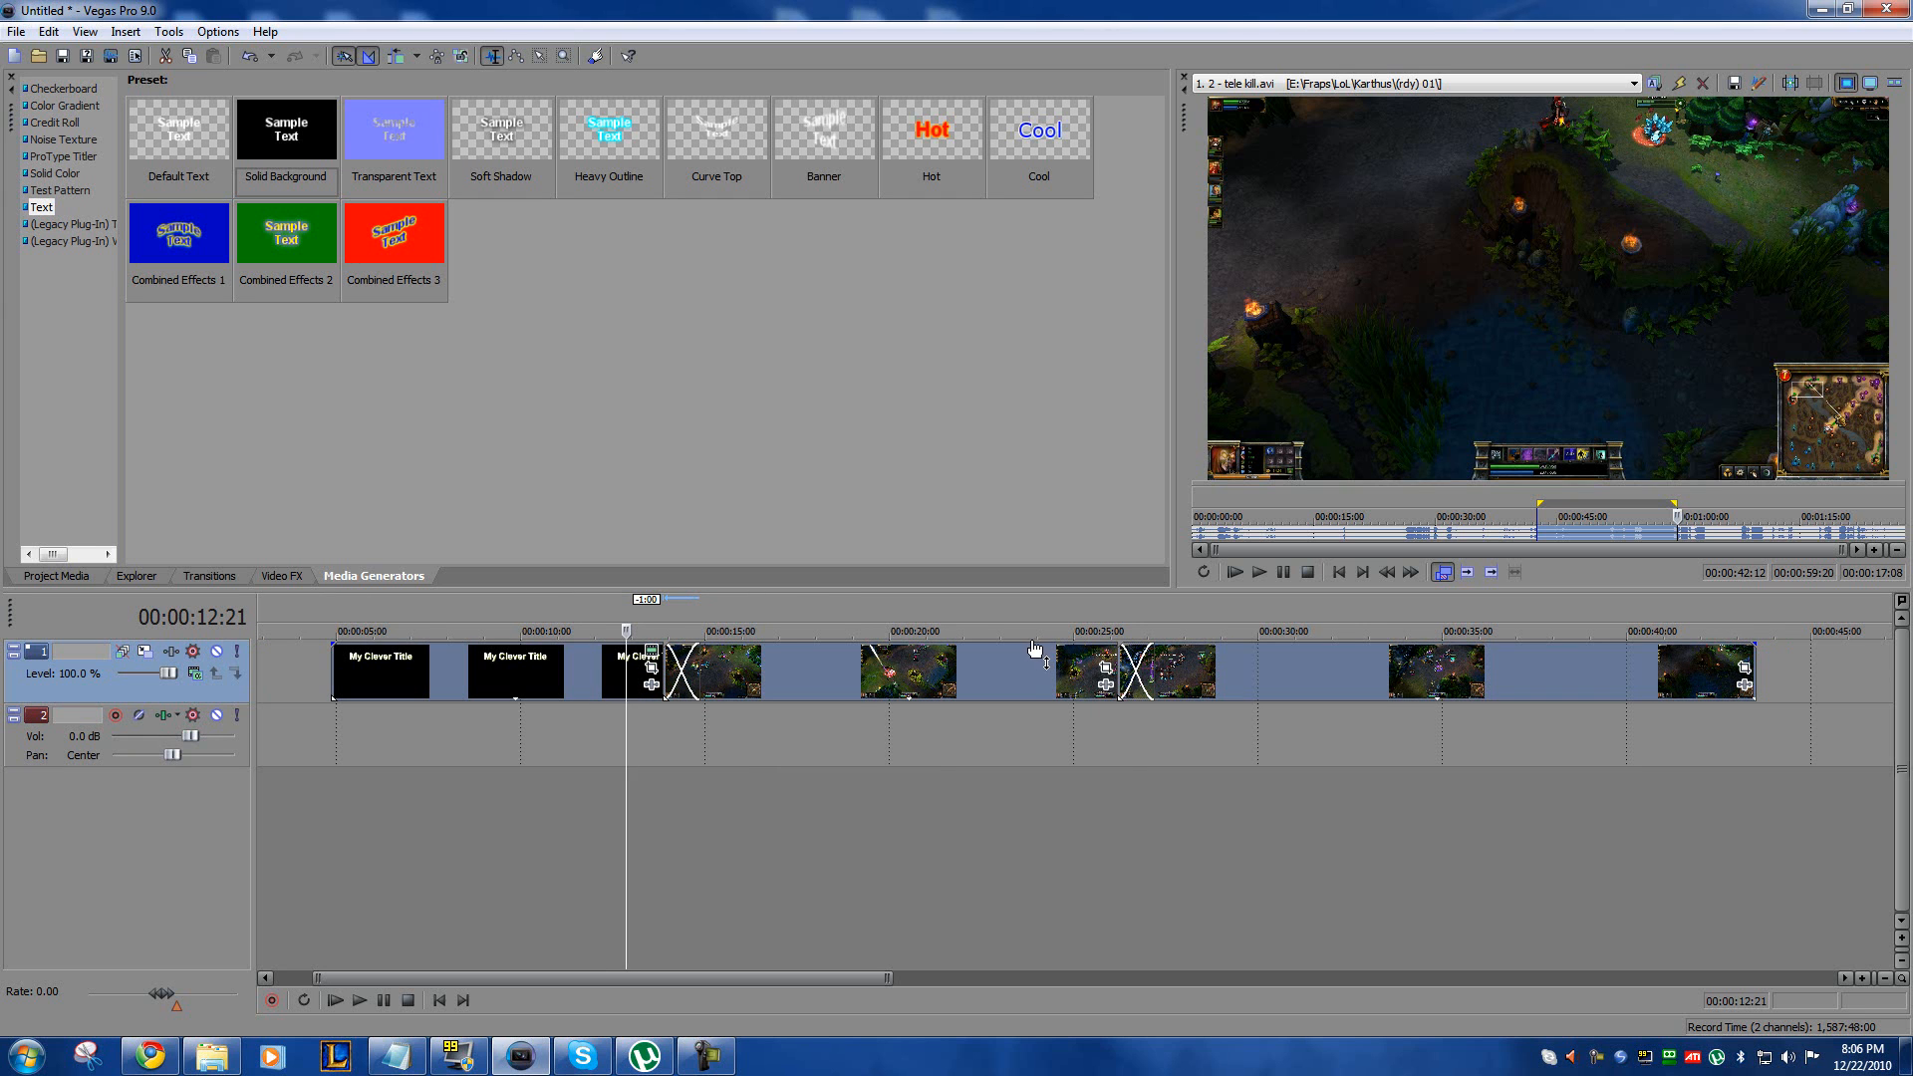
Step: Play the two gameplay clips from several points to look for a moment suited to a zoom effect
left_click(721, 738)
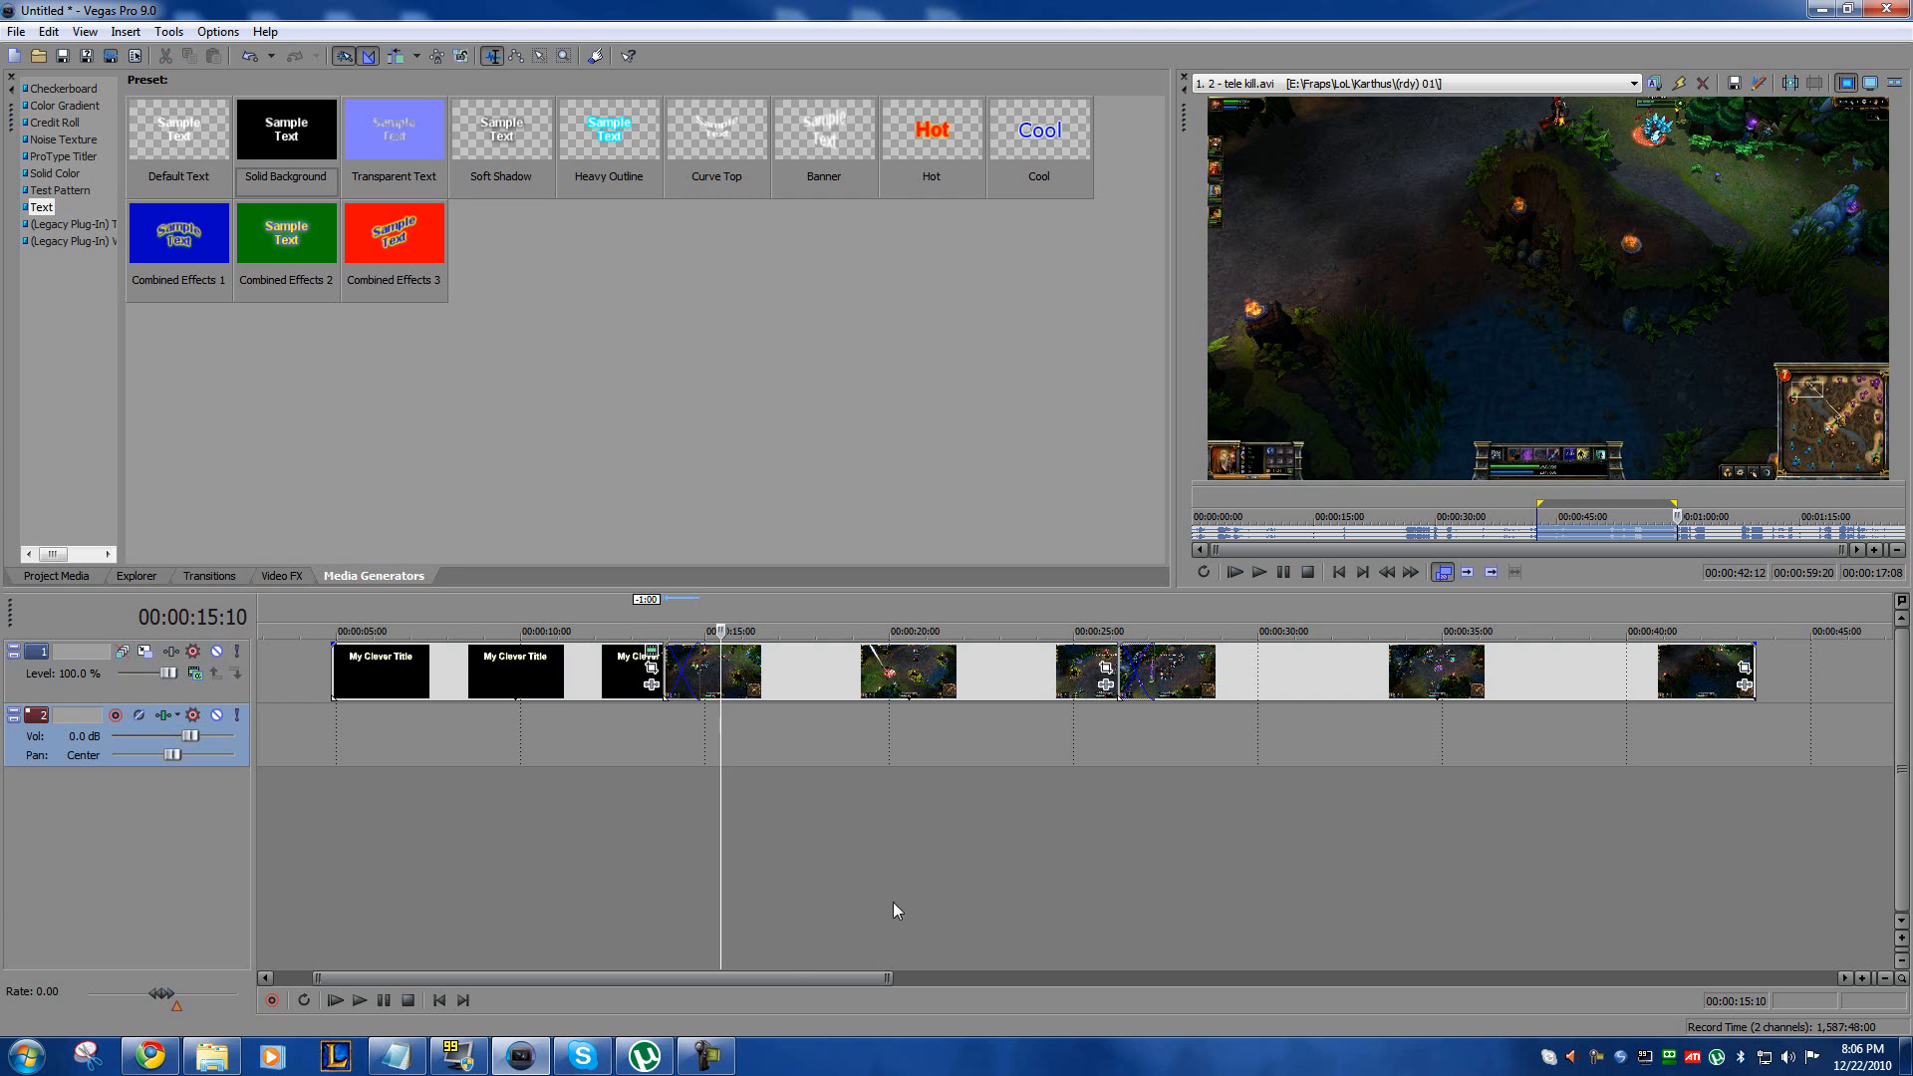
left_click_drag(791, 976, 1062, 954)
left_click(916, 723)
left_click(965, 707)
key("space")
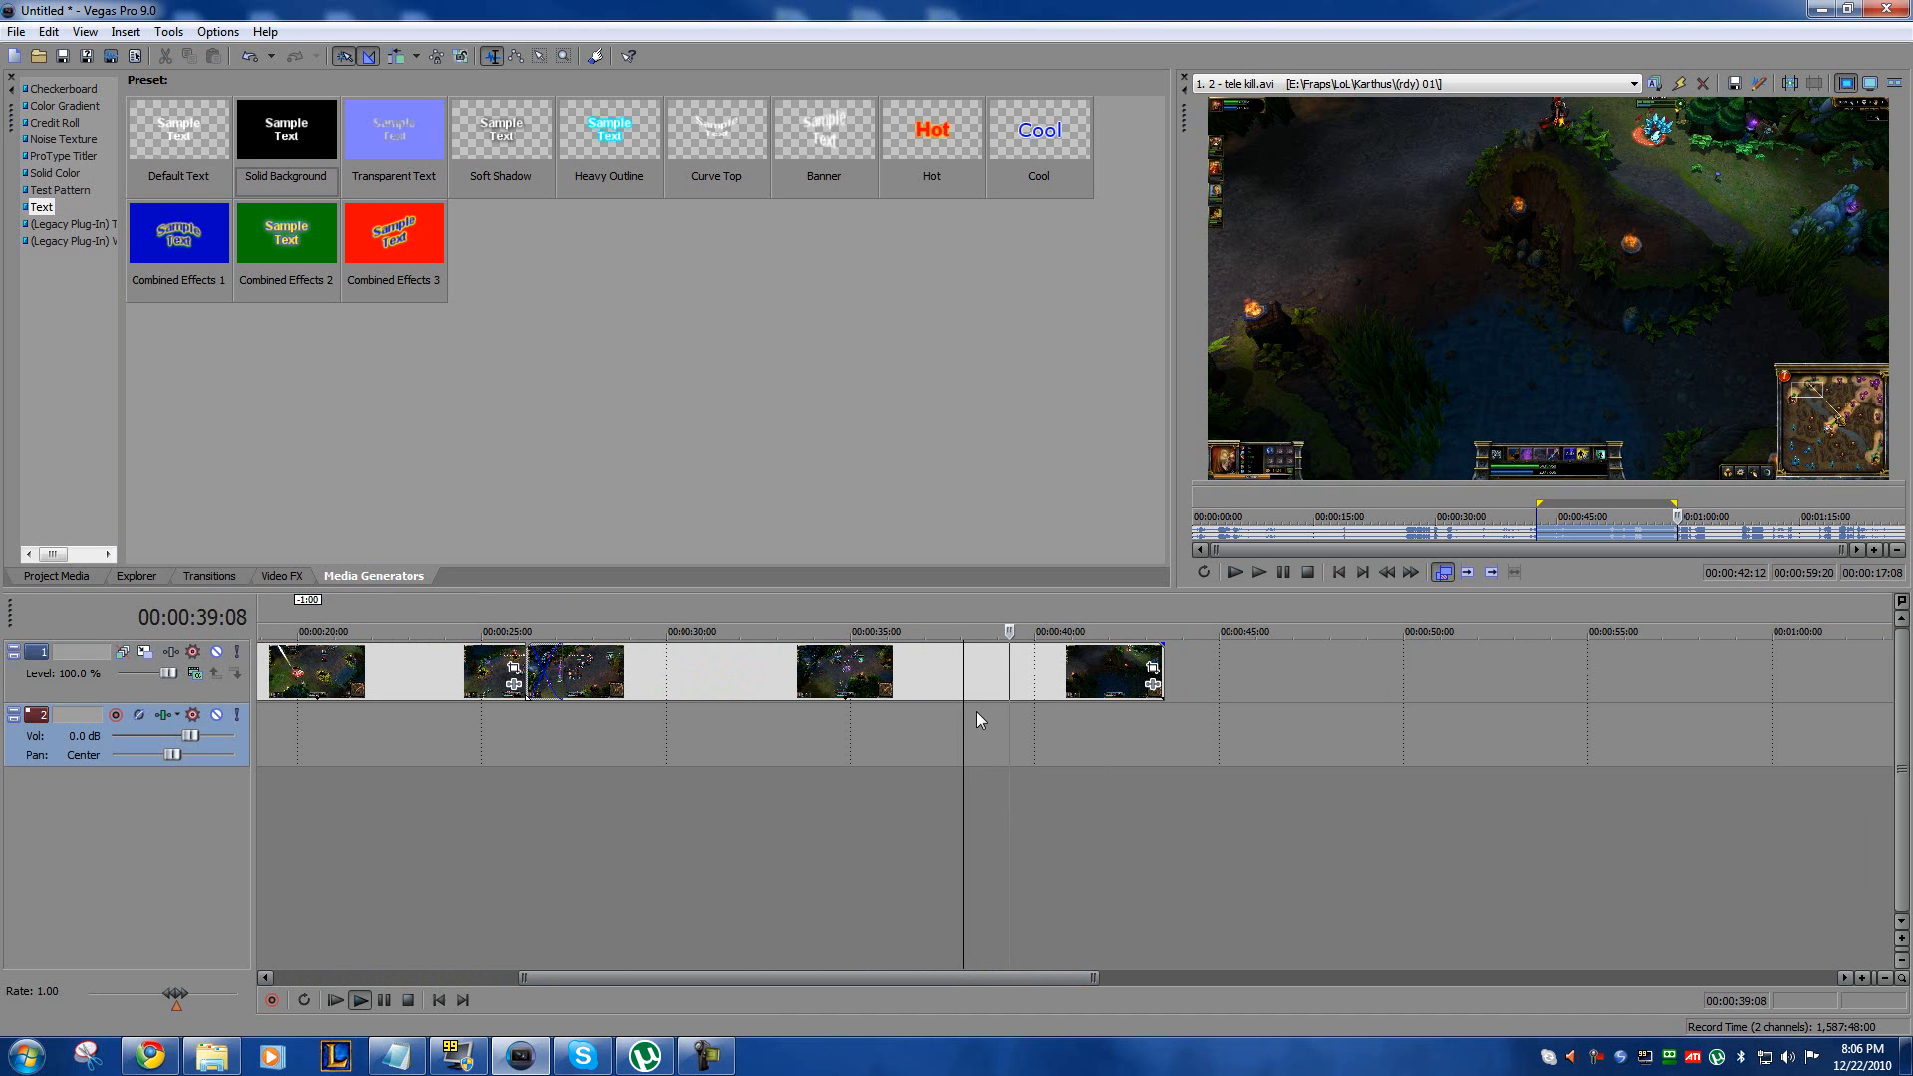
key("space")
left_click(827, 714)
key("space")
key("space")
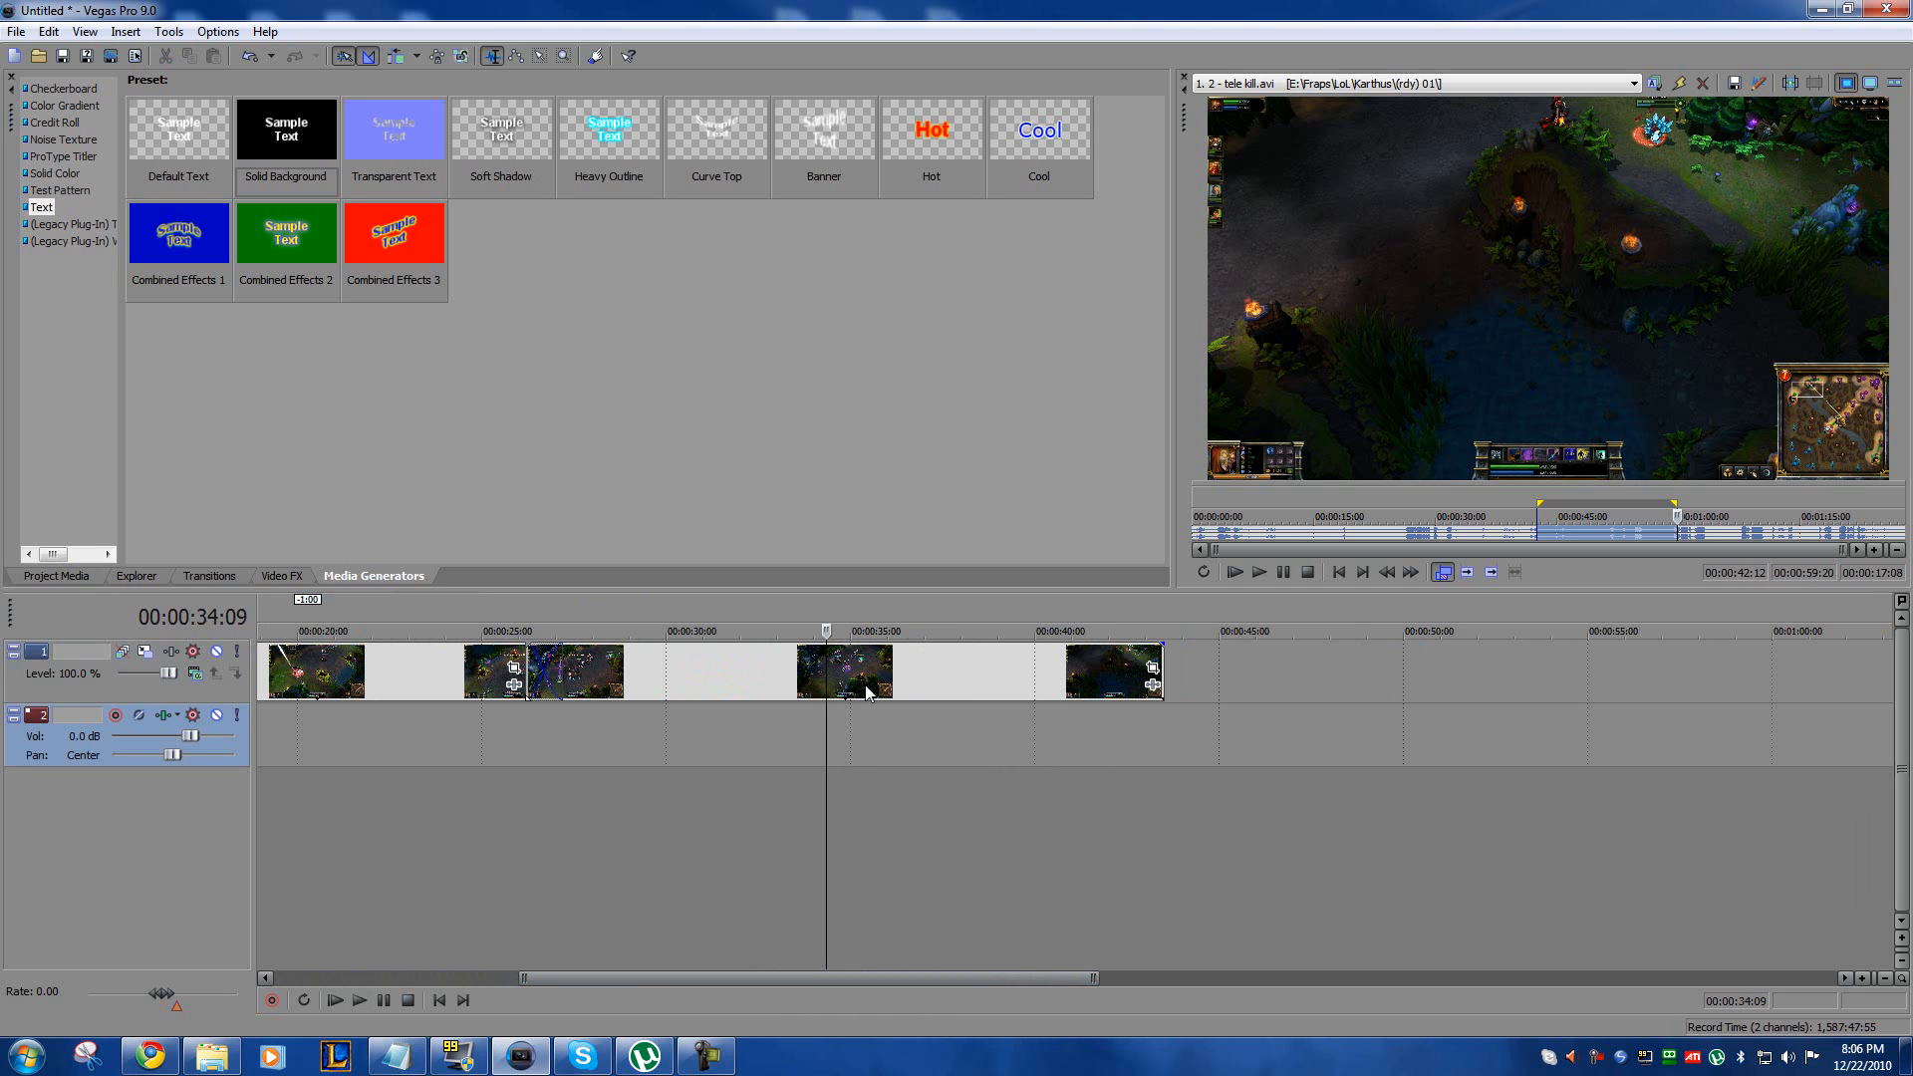
left_click(743, 730)
key("space")
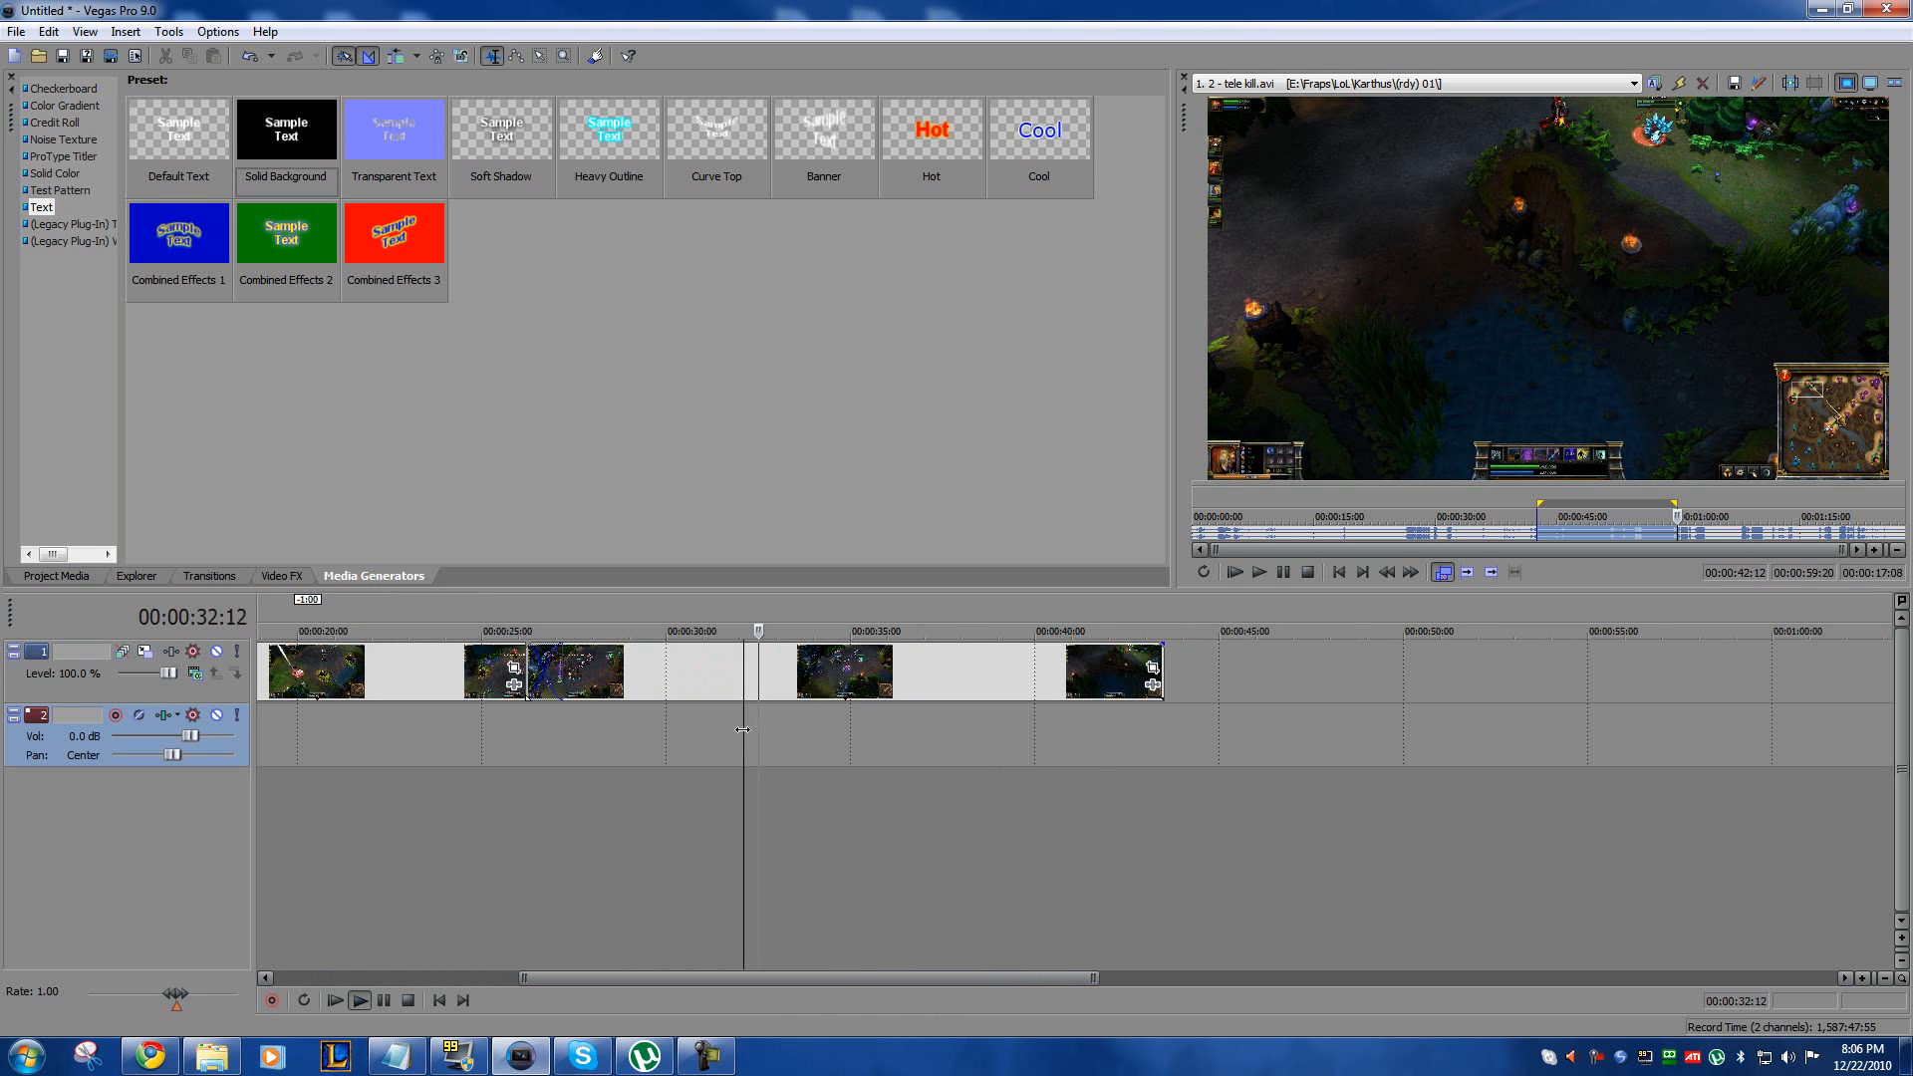
left_click(546, 721)
key("space")
left_click_drag(904, 970, 775, 973)
Step: Play the first gameplay clip up to the kill and split it at 00:00:22:06
left_click(734, 679)
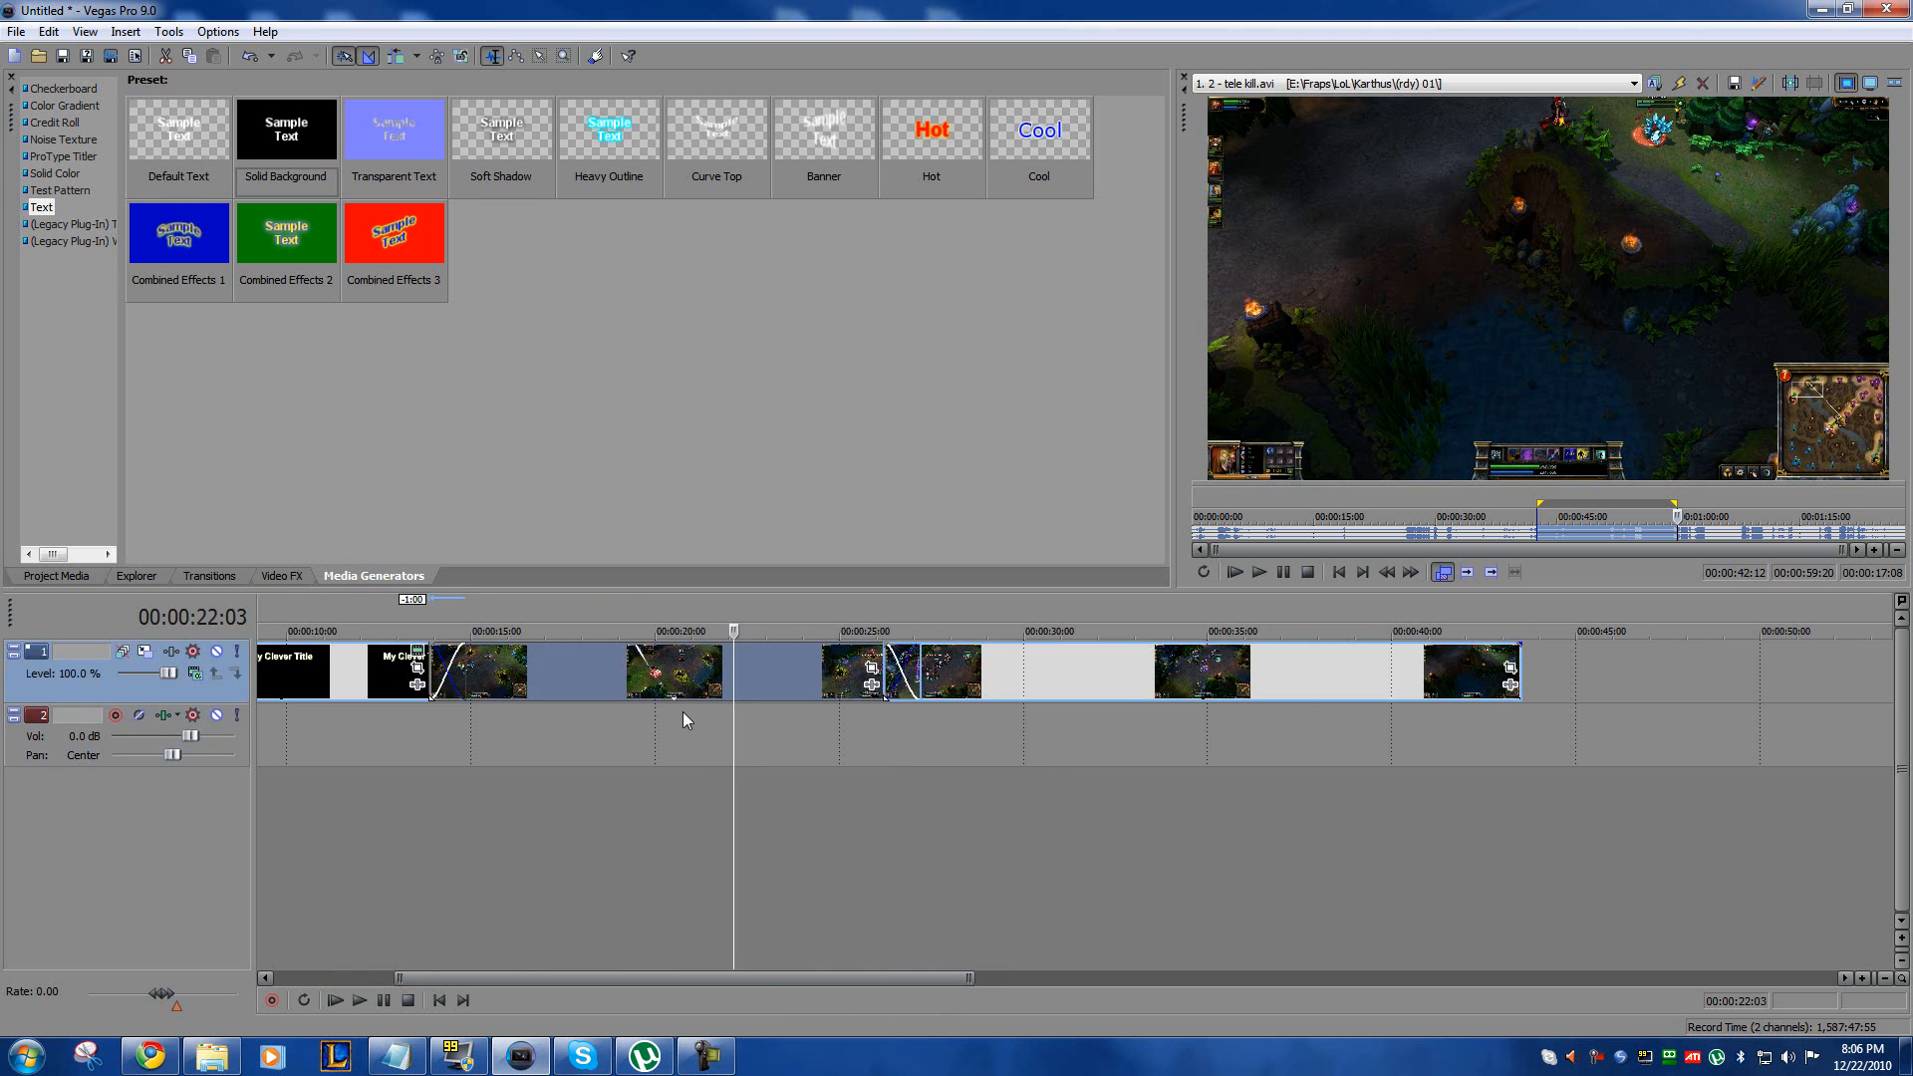
left_click(683, 719)
key("space")
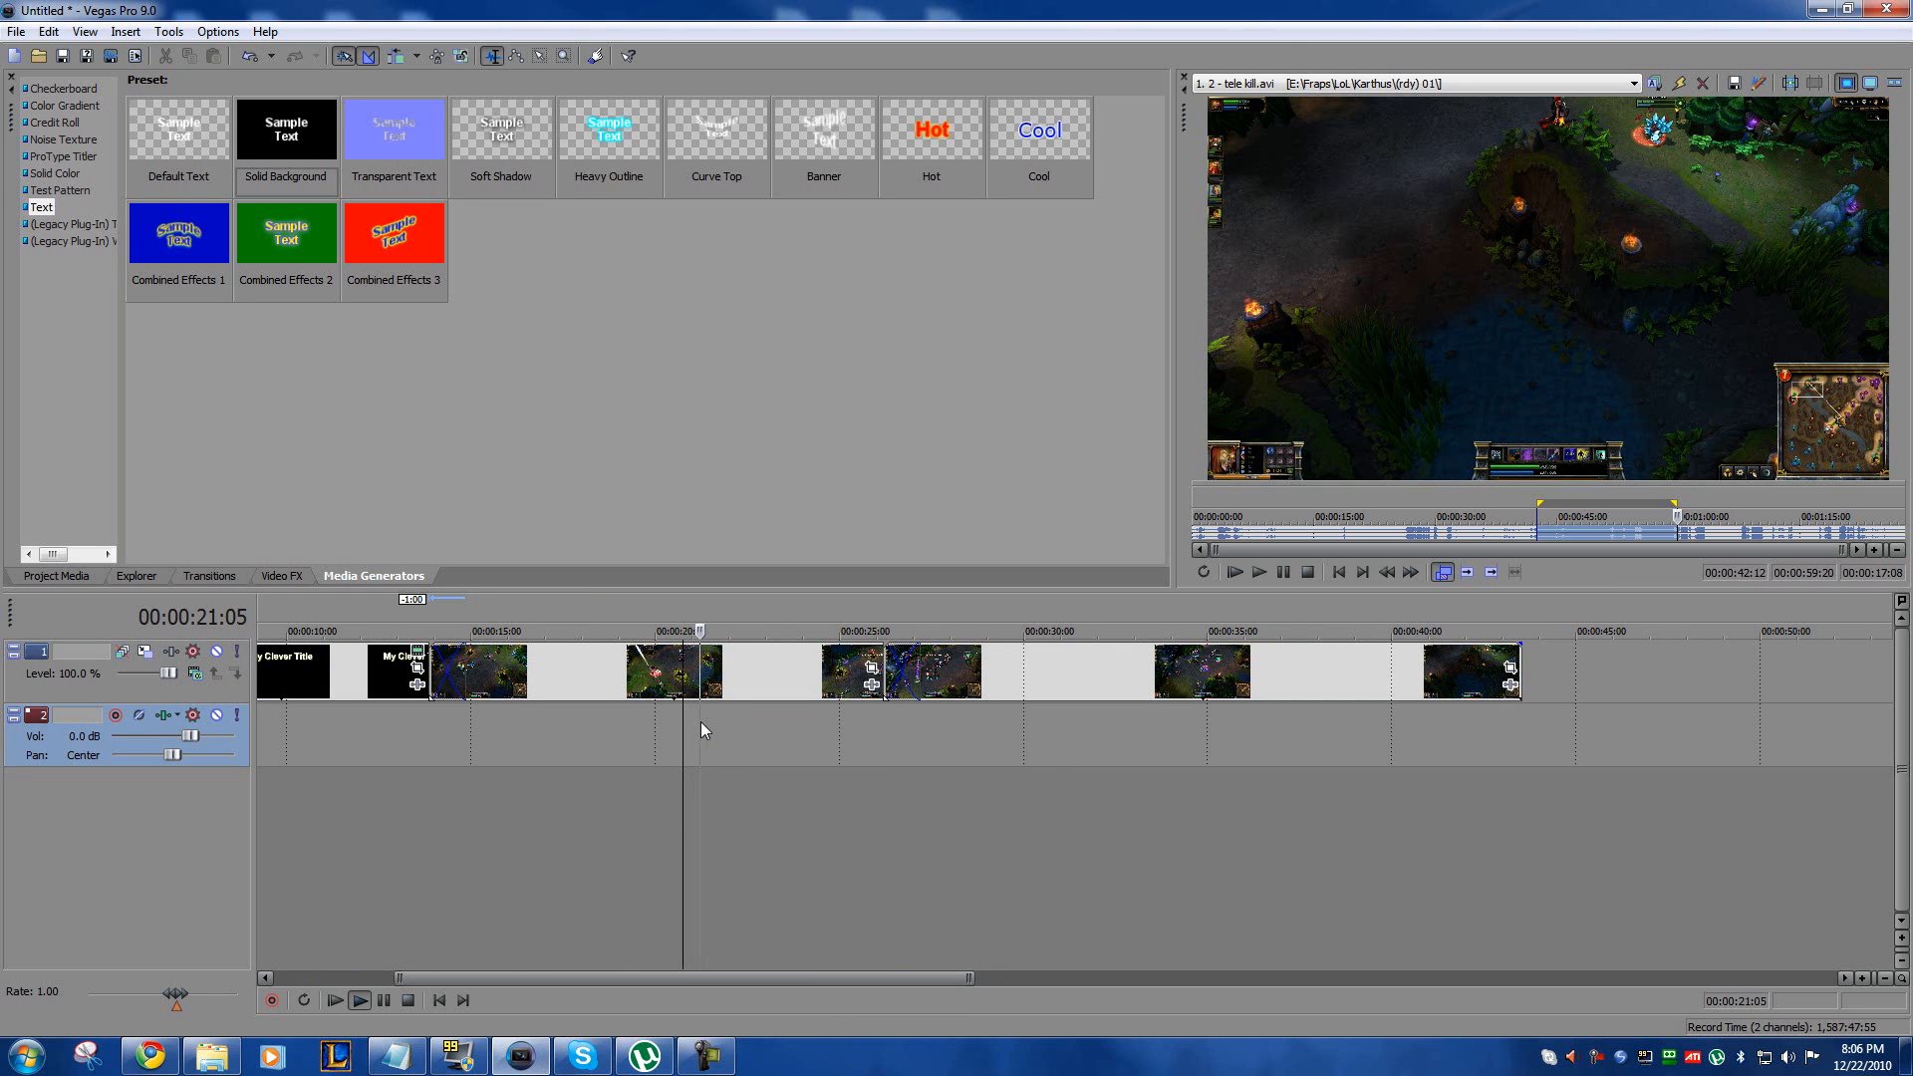
key("Return")
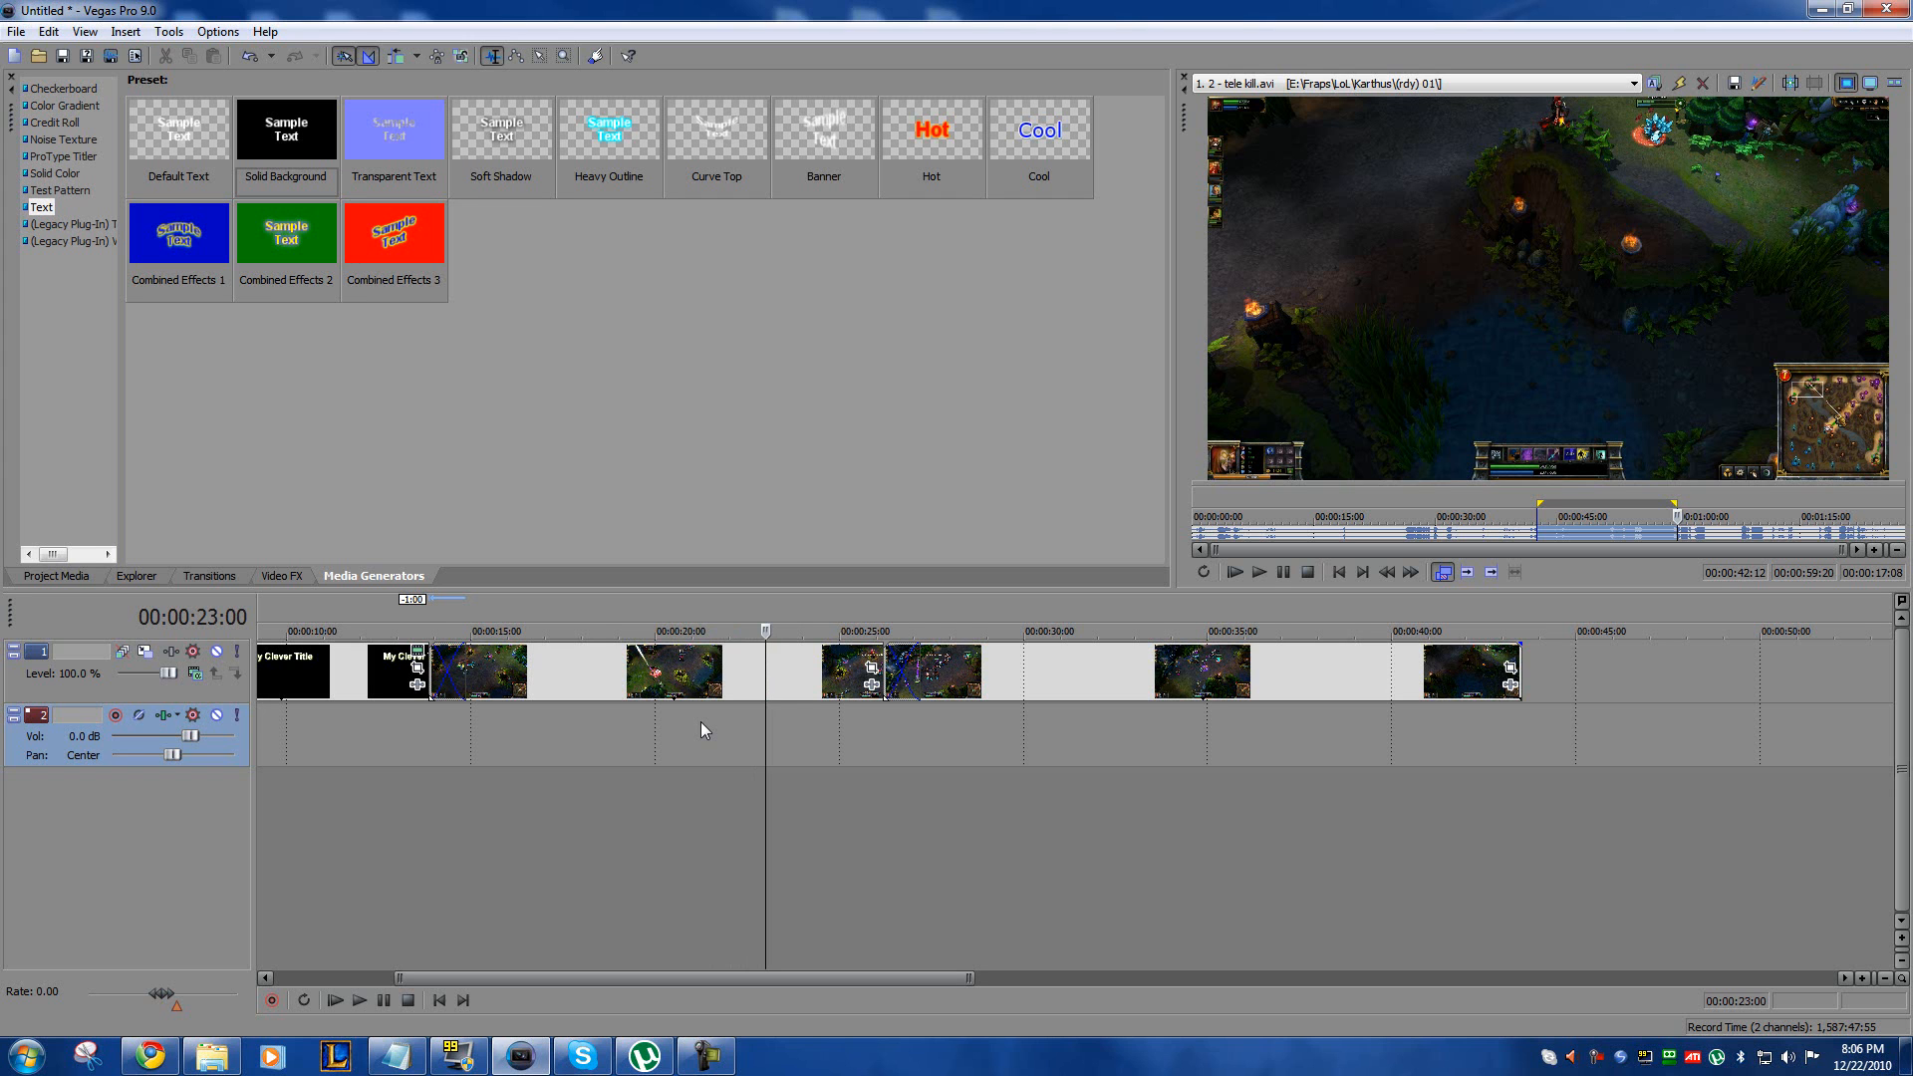
key("Left")
key("Left")
key("Left")
key("Left")
key("Left")
key("Left")
key("Left")
key("Left")
key("Left")
key("Left")
key("Left")
key("Left")
key("Left")
key("Left")
key("Left")
key("Left")
key("Left")
key("Left")
key("Left")
key("Left")
key("Left")
key("Left")
key("Left")
key("Left")
key("s")
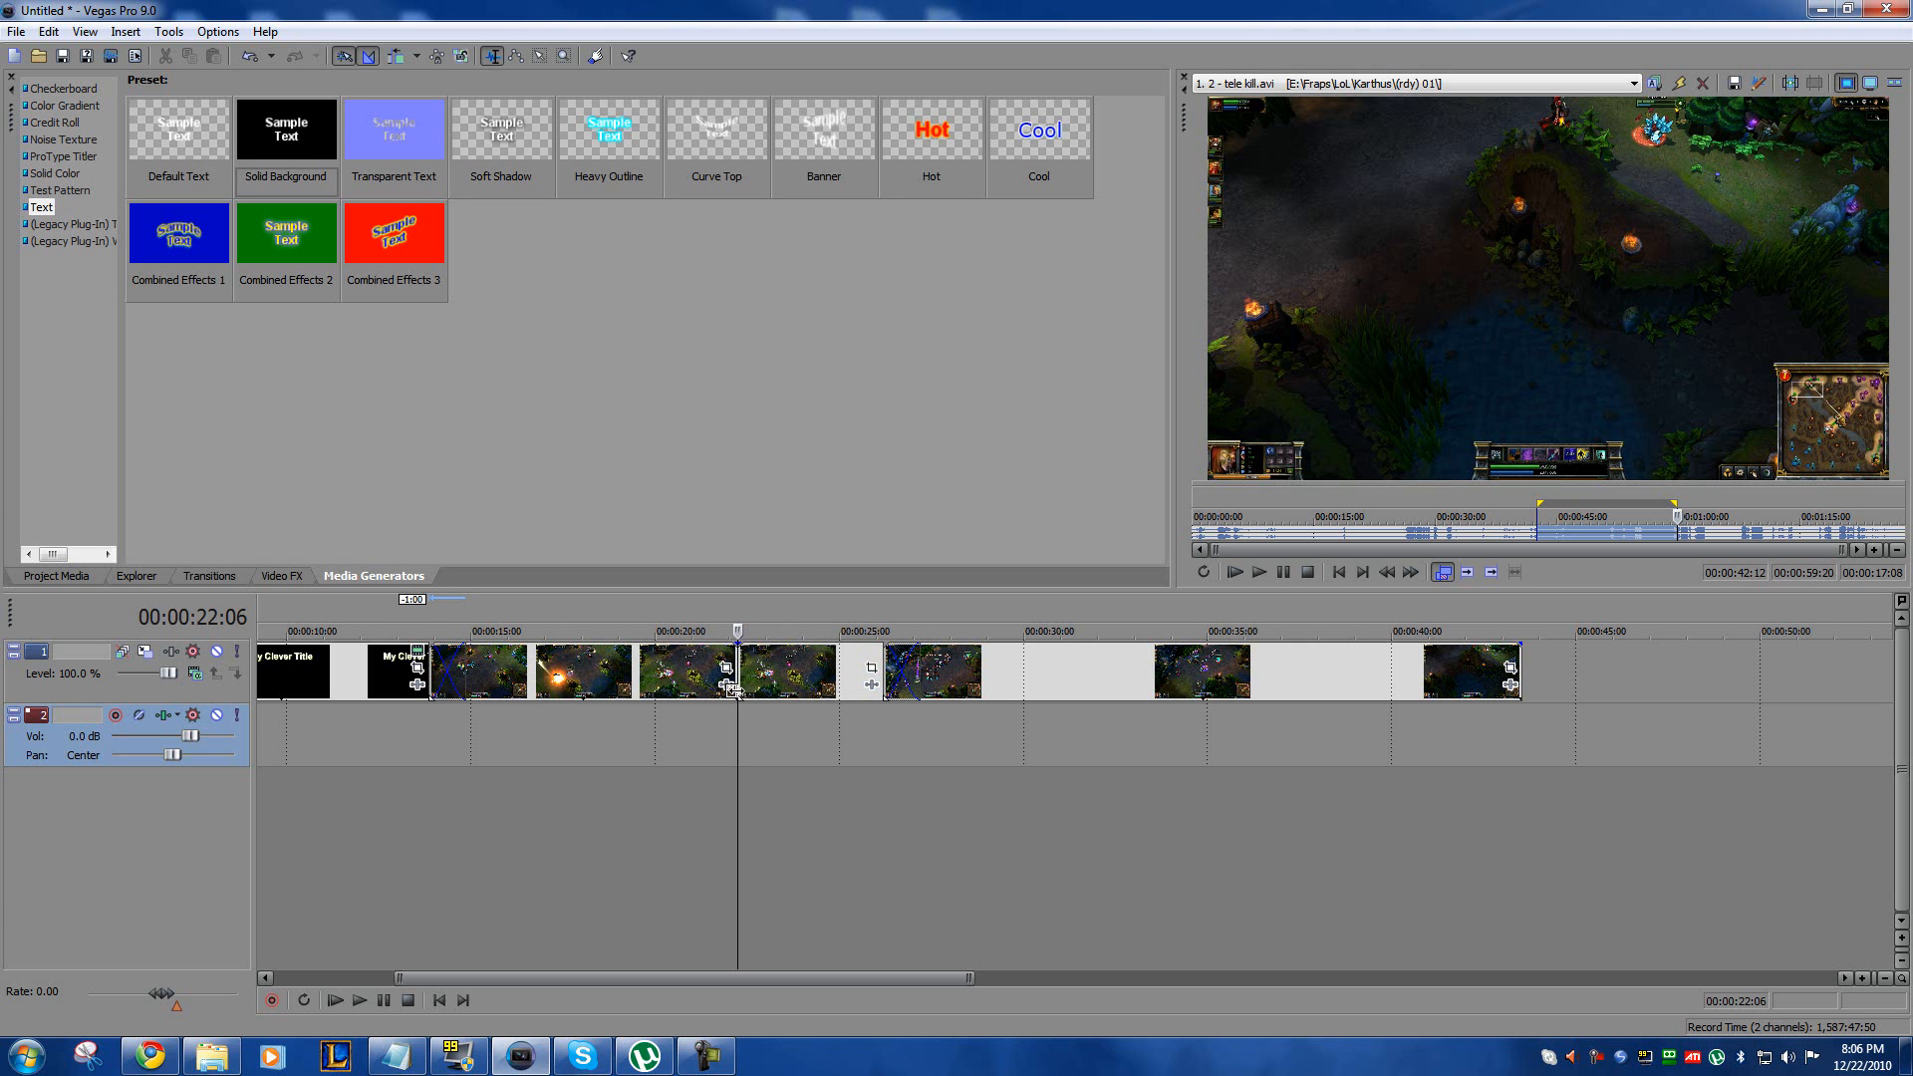
Step: Play on from the new cut and split the first gameplay clip again at 00:00:25:14
scroll(1139, 718, "up", 2)
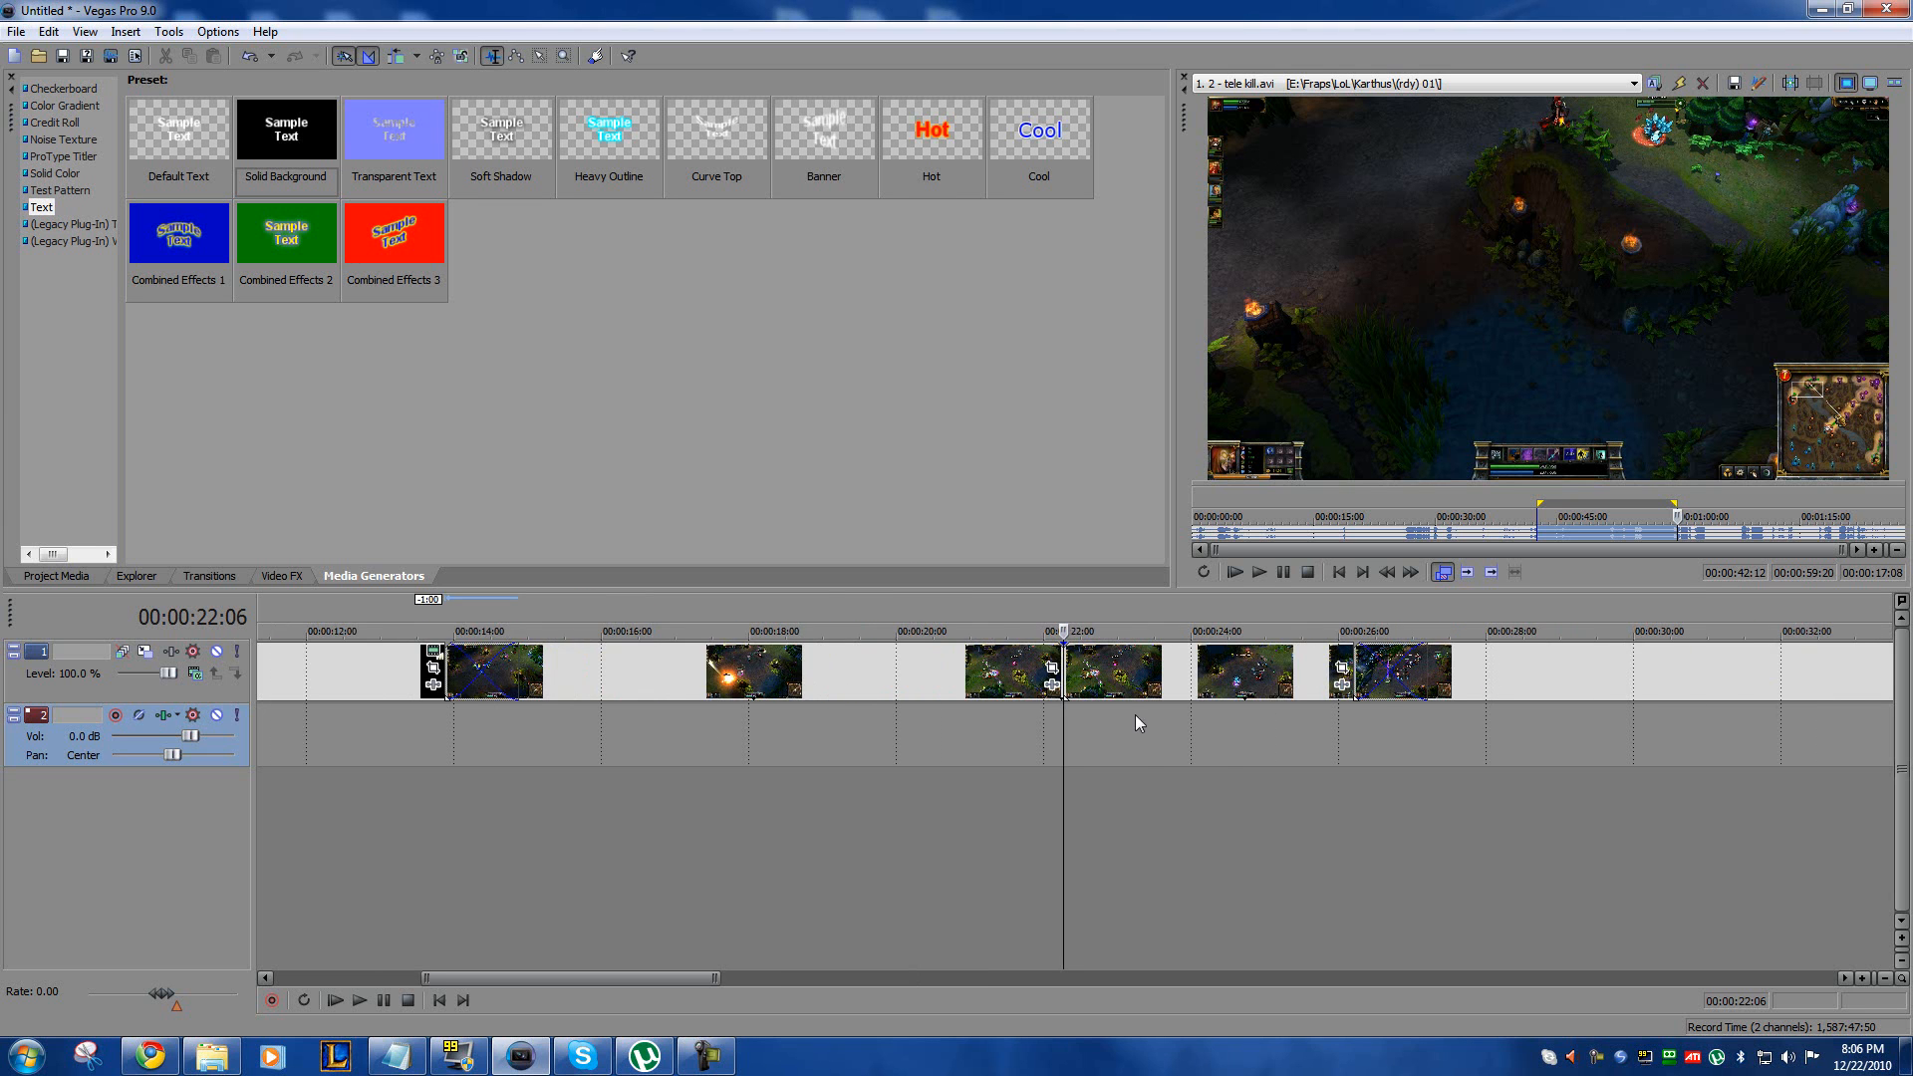
scroll(1139, 719, "up", 1)
key("space")
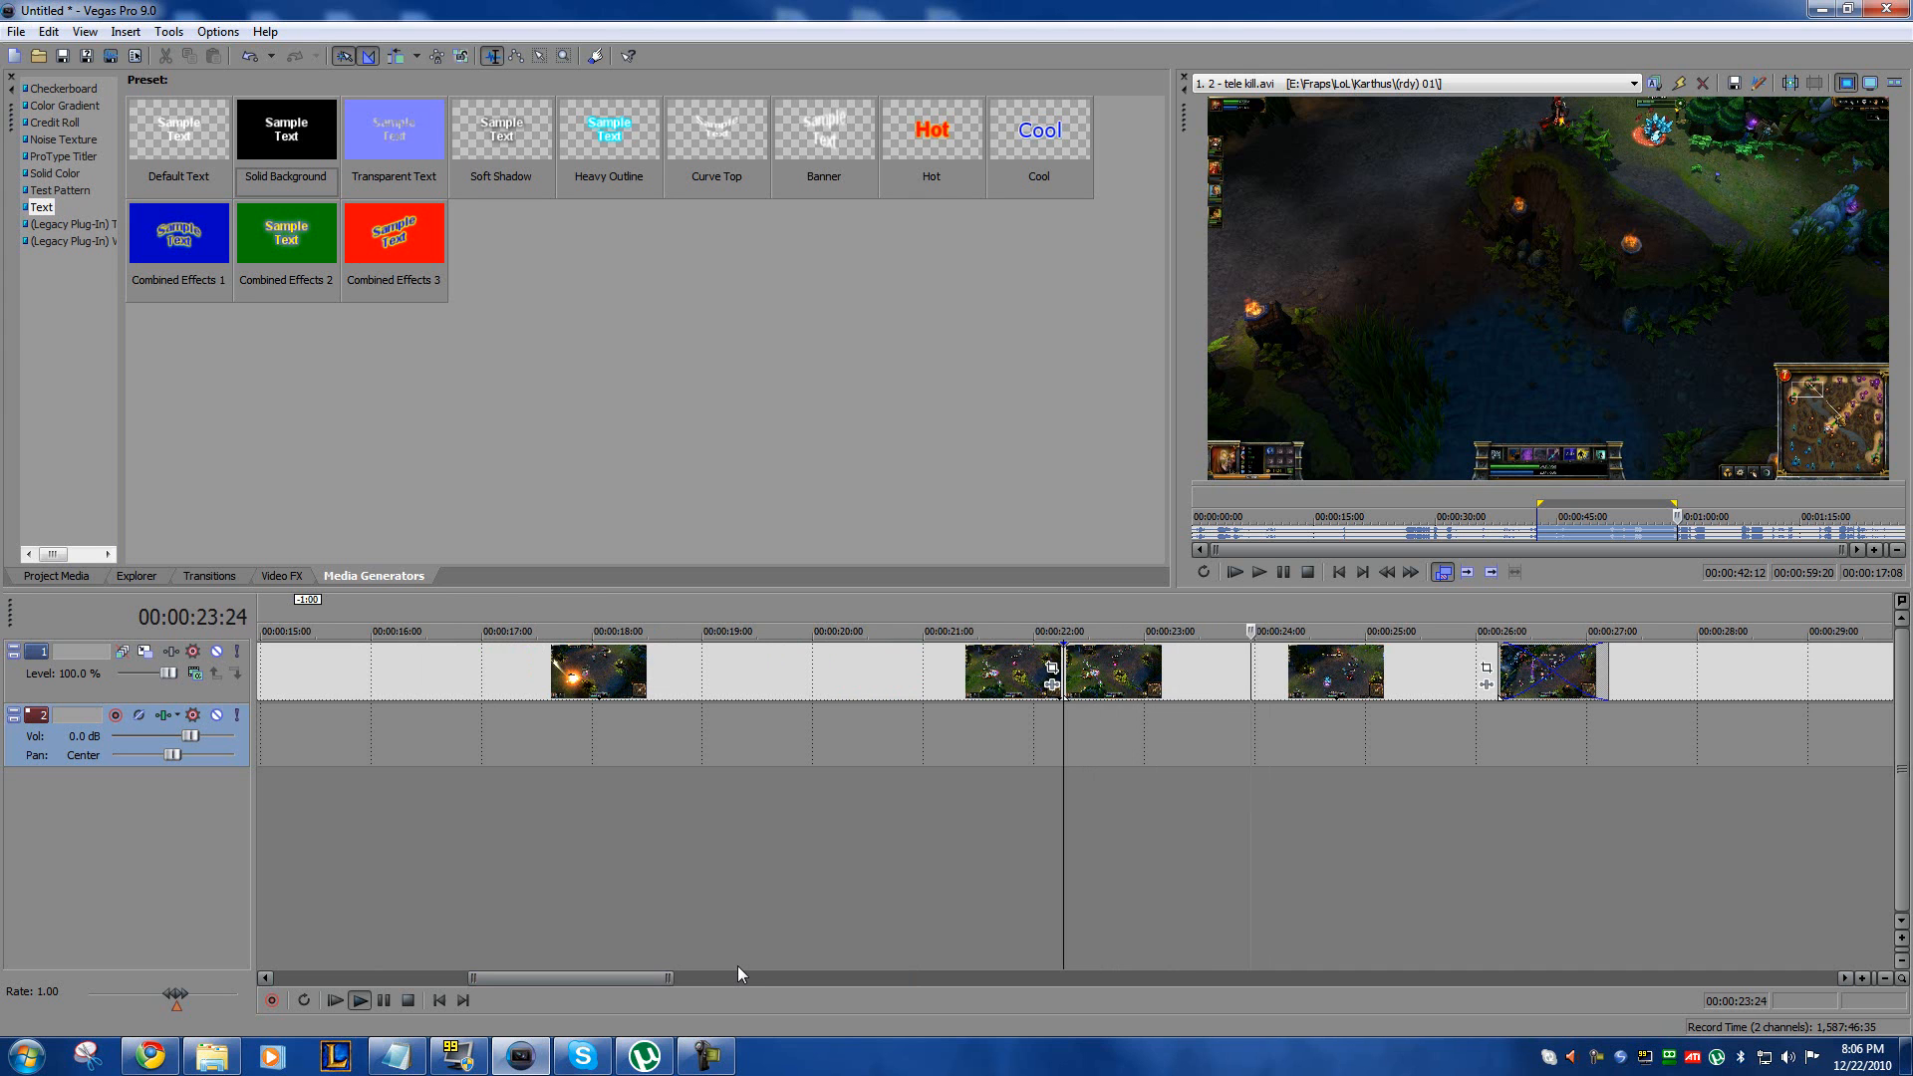
key("Return")
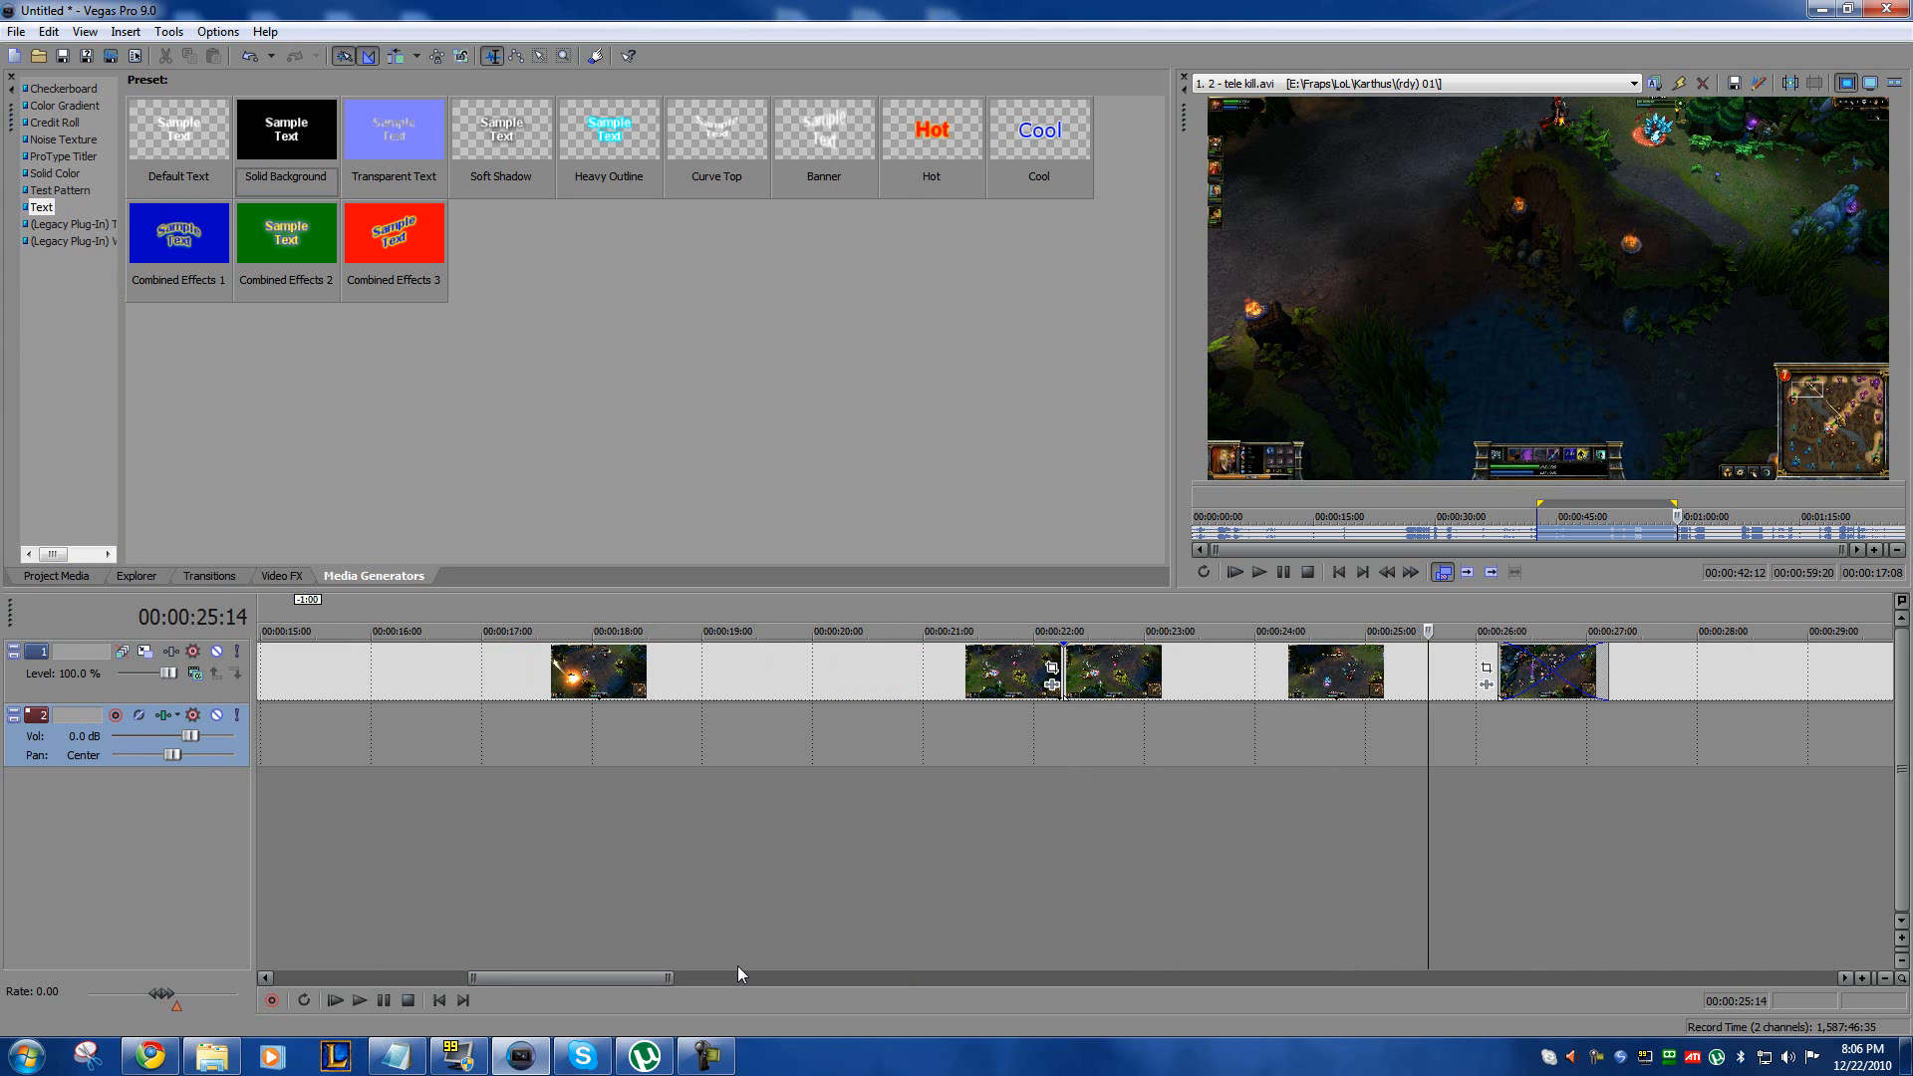
key("s")
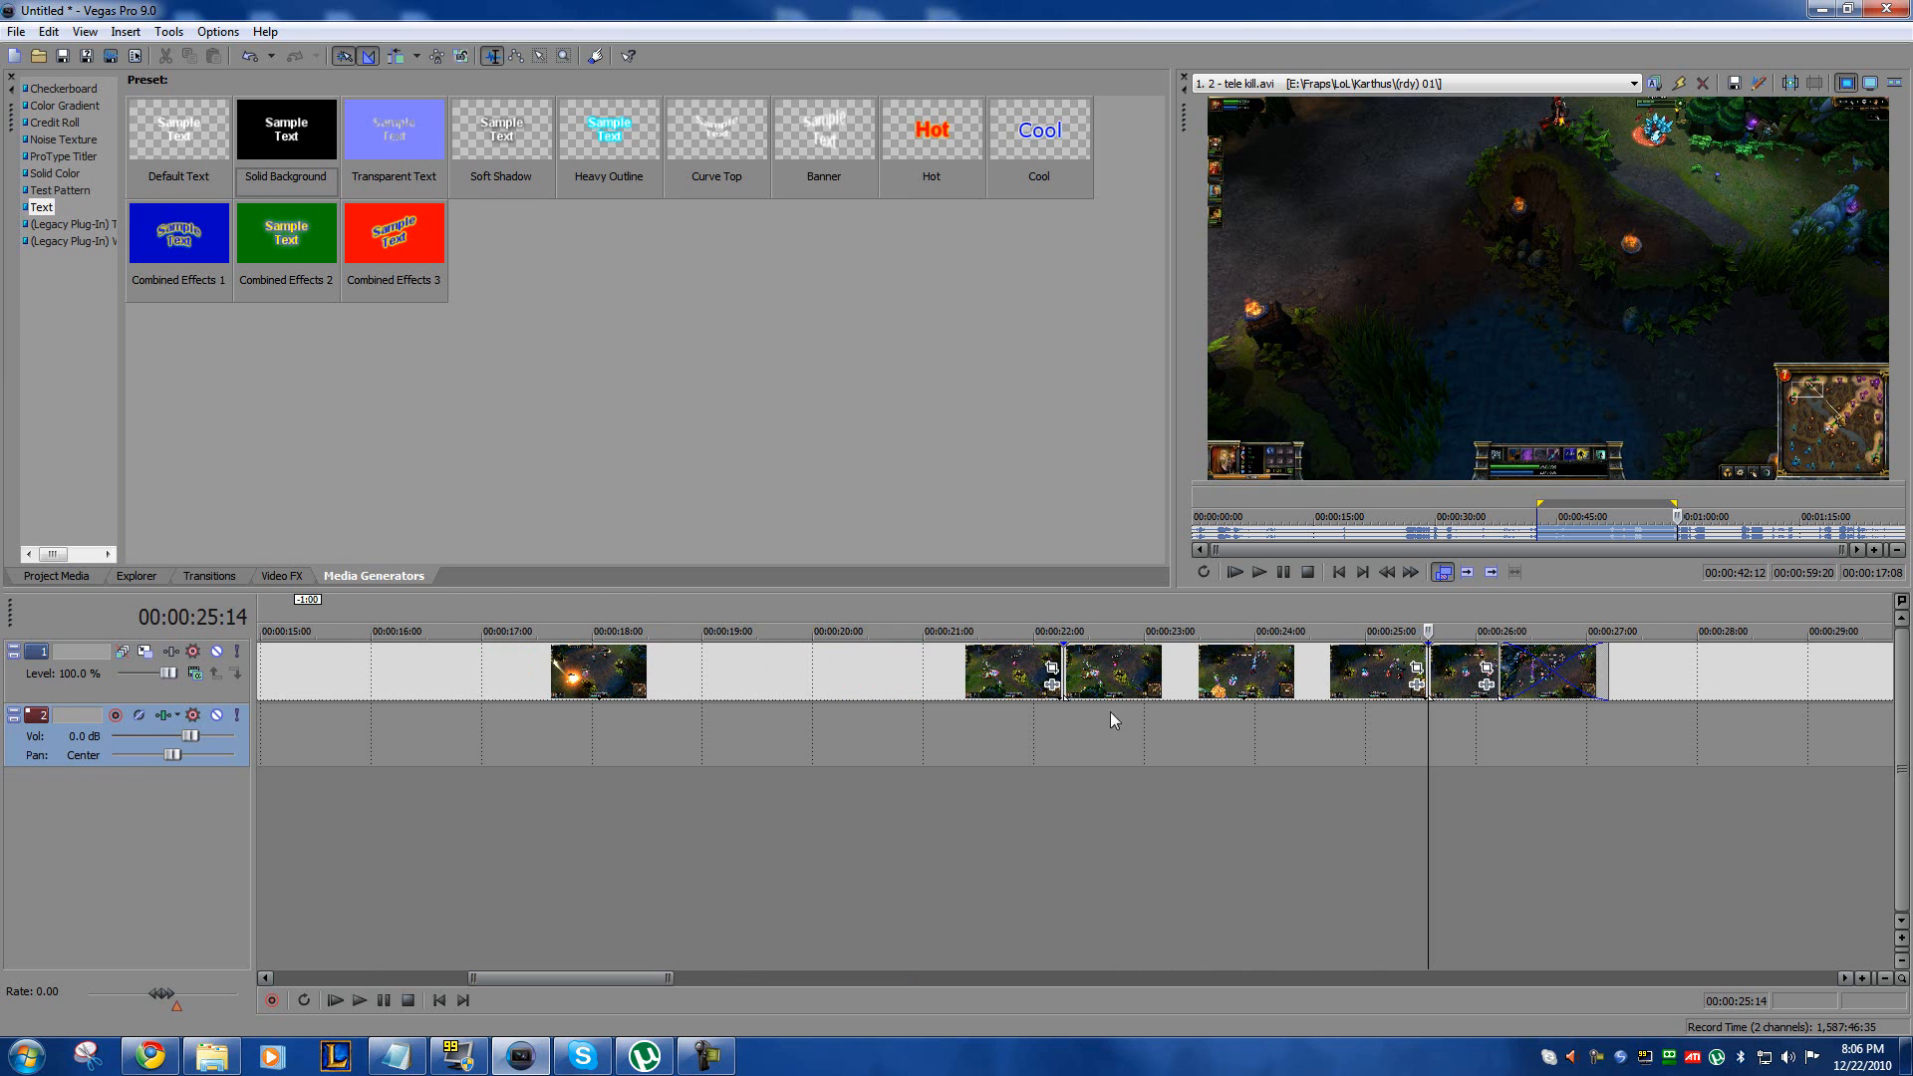
Step: Open the Event Pan/Crop settings of the gameplay segment between the two cuts
left_click(1233, 664)
left_click(1338, 681)
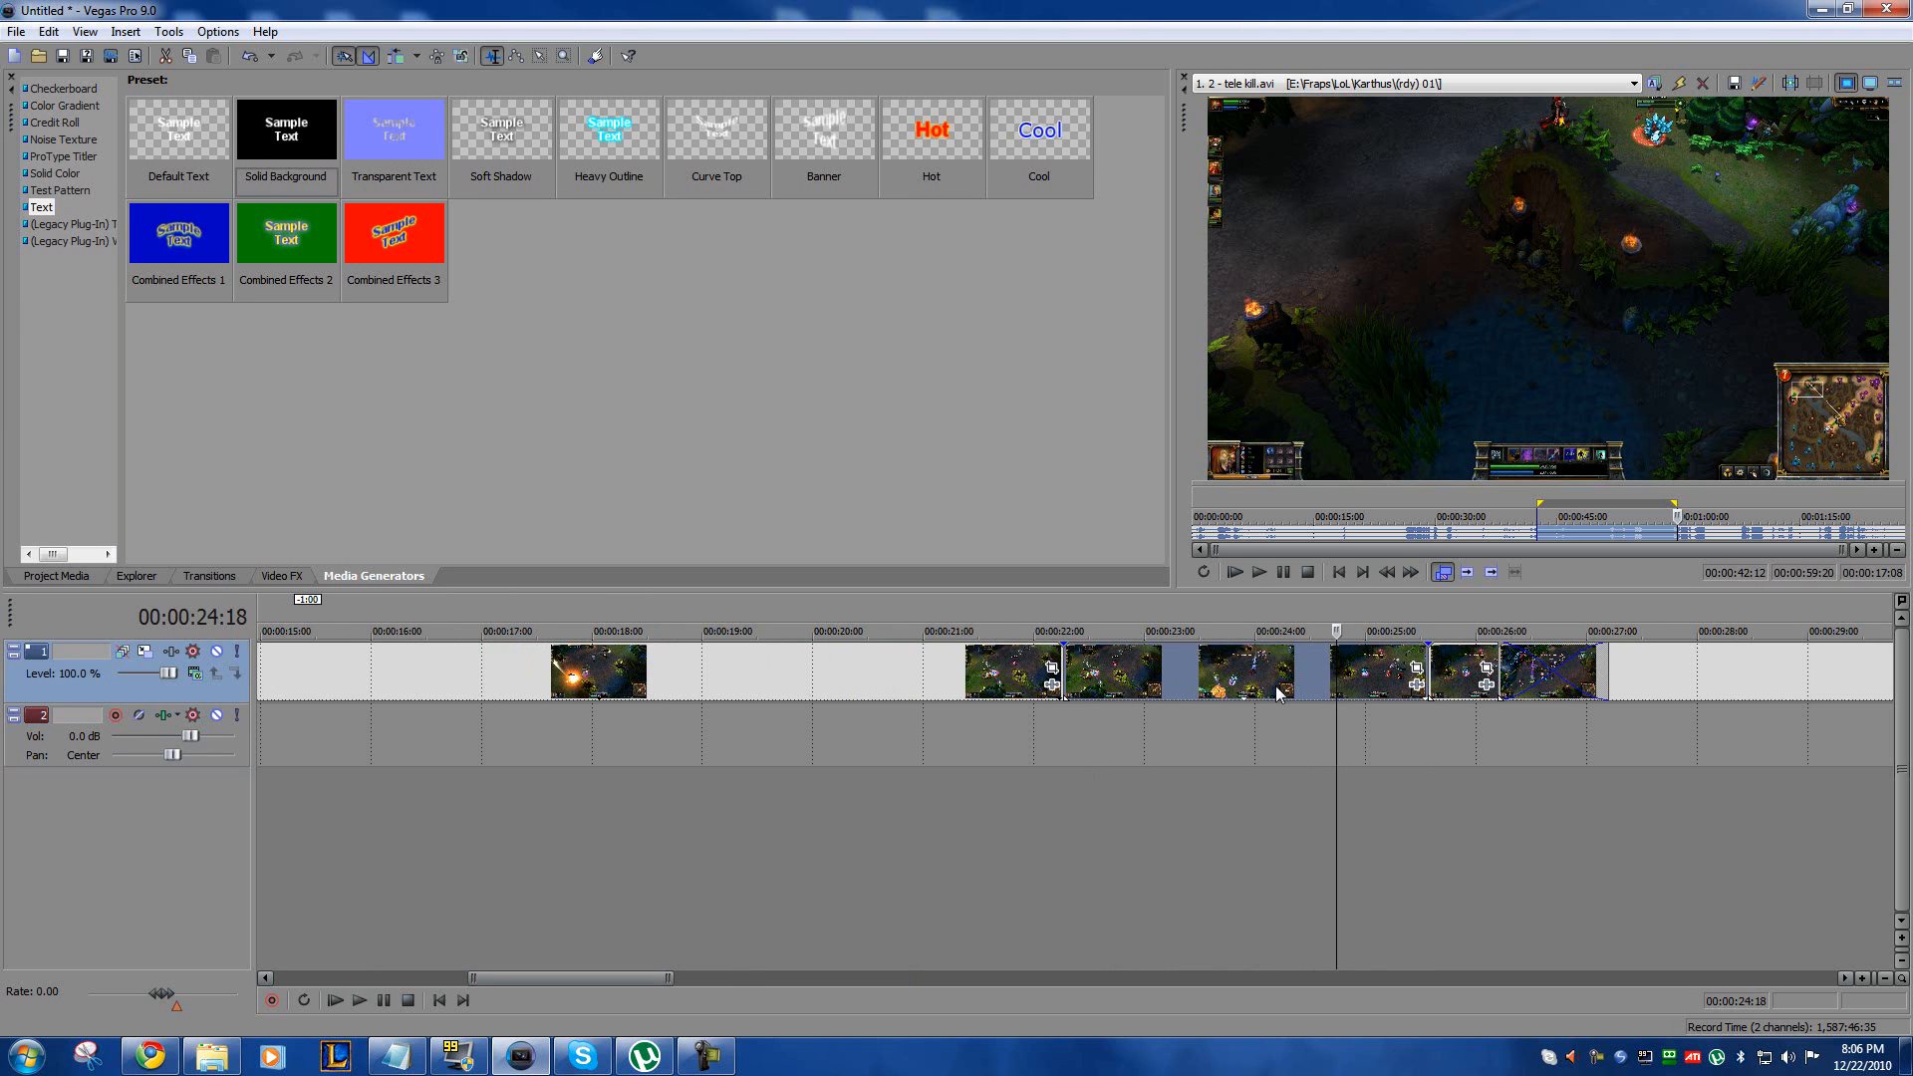
left_click(1169, 696)
left_click(1301, 668)
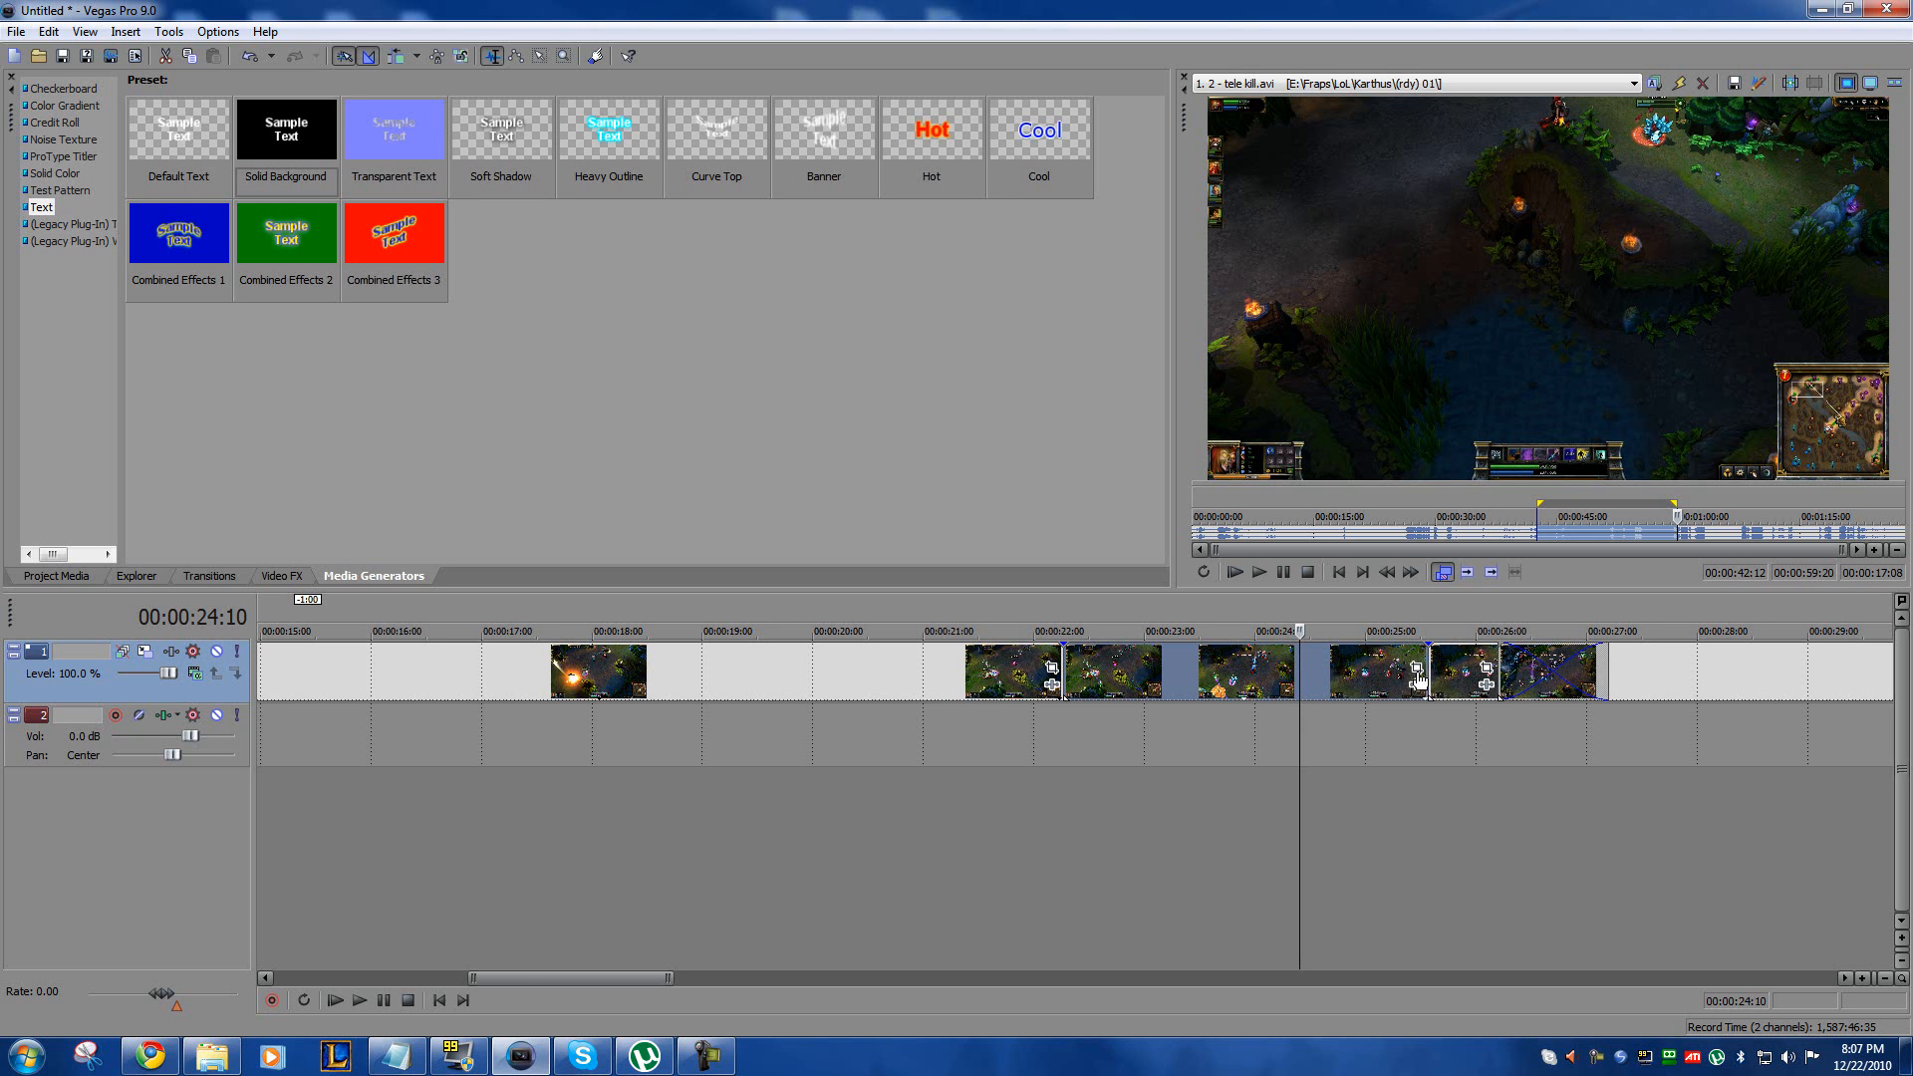
scroll(1418, 670, "up", 2)
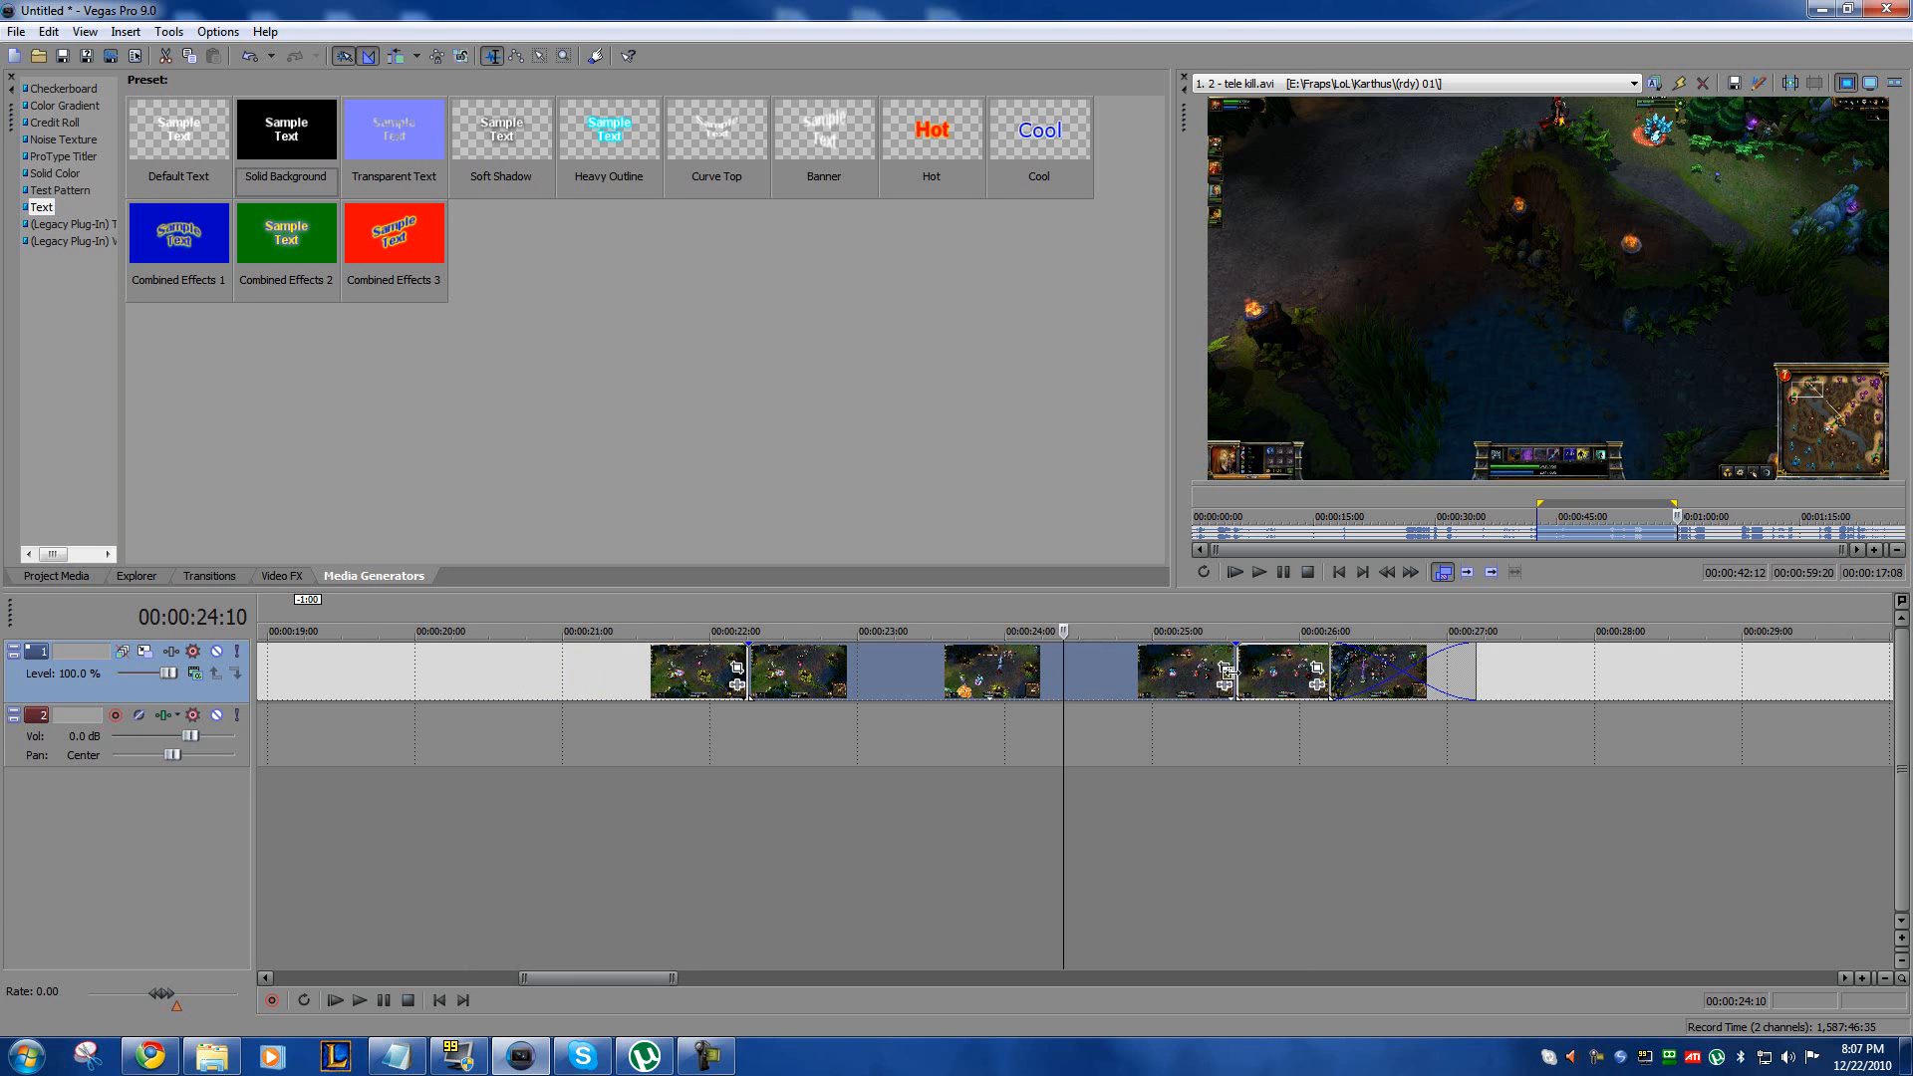
left_click(1228, 667)
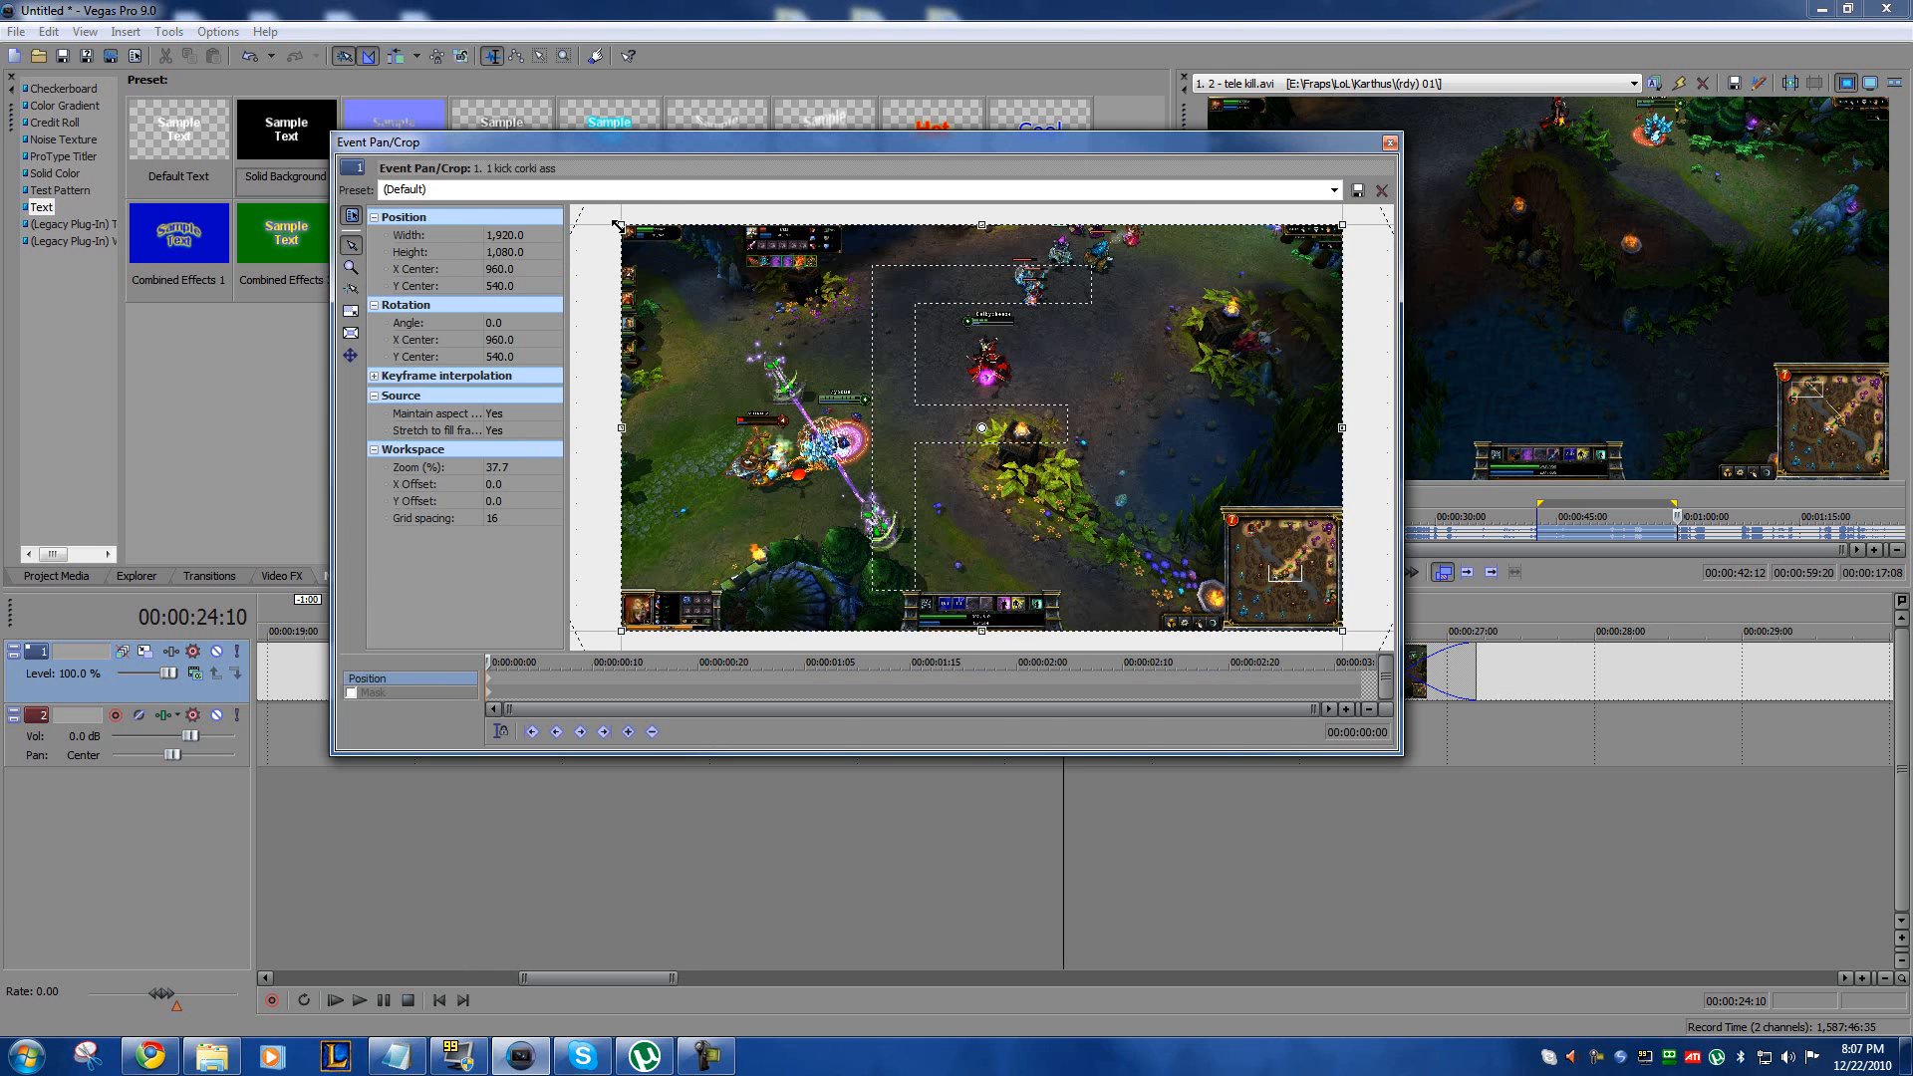
Step: Try shrinking the crop area from its corner to about 1,320 × 675 without a fixed aspect ratio
mouse_move(619, 225)
left_mouse_down()
mouse_move(855, 394)
mouse_move(621, 226)
left_mouse_up()
left_click_drag(739, 327, 737, 326)
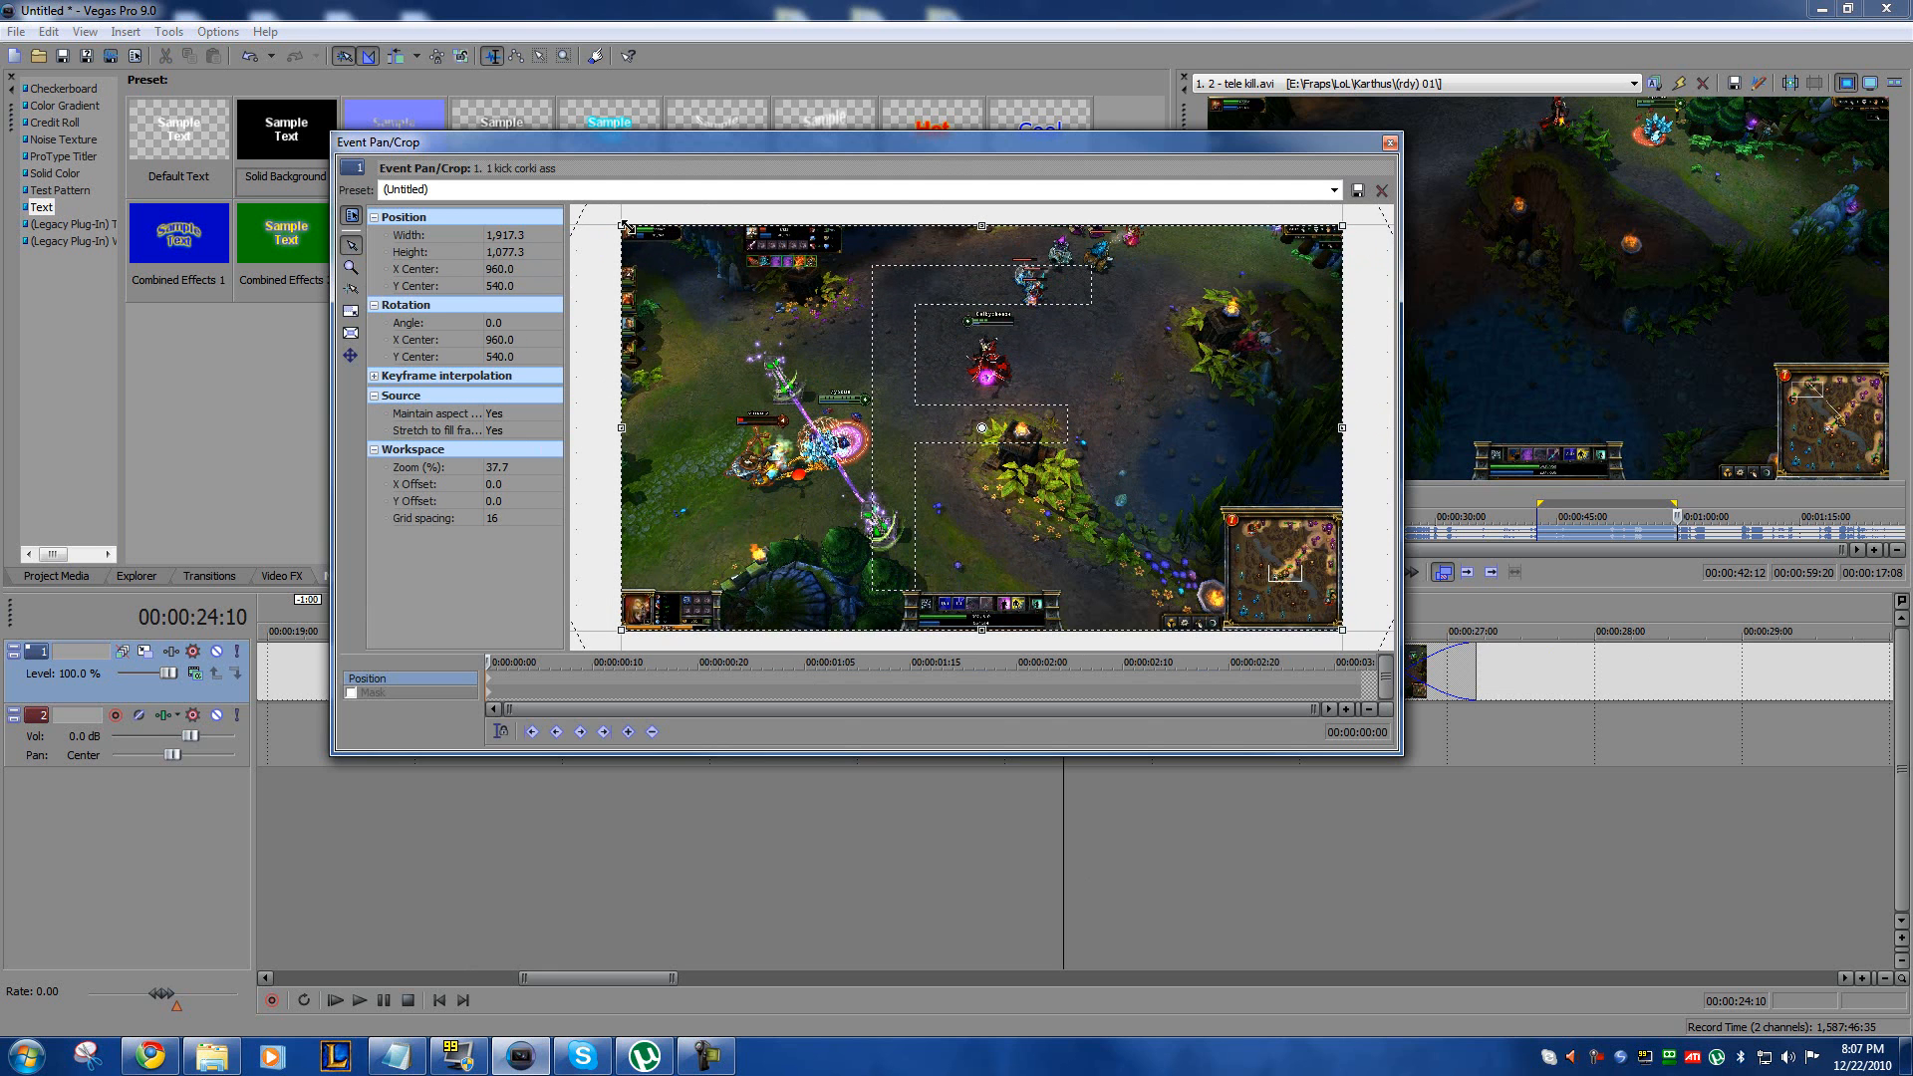
left_click_drag(618, 223, 832, 380)
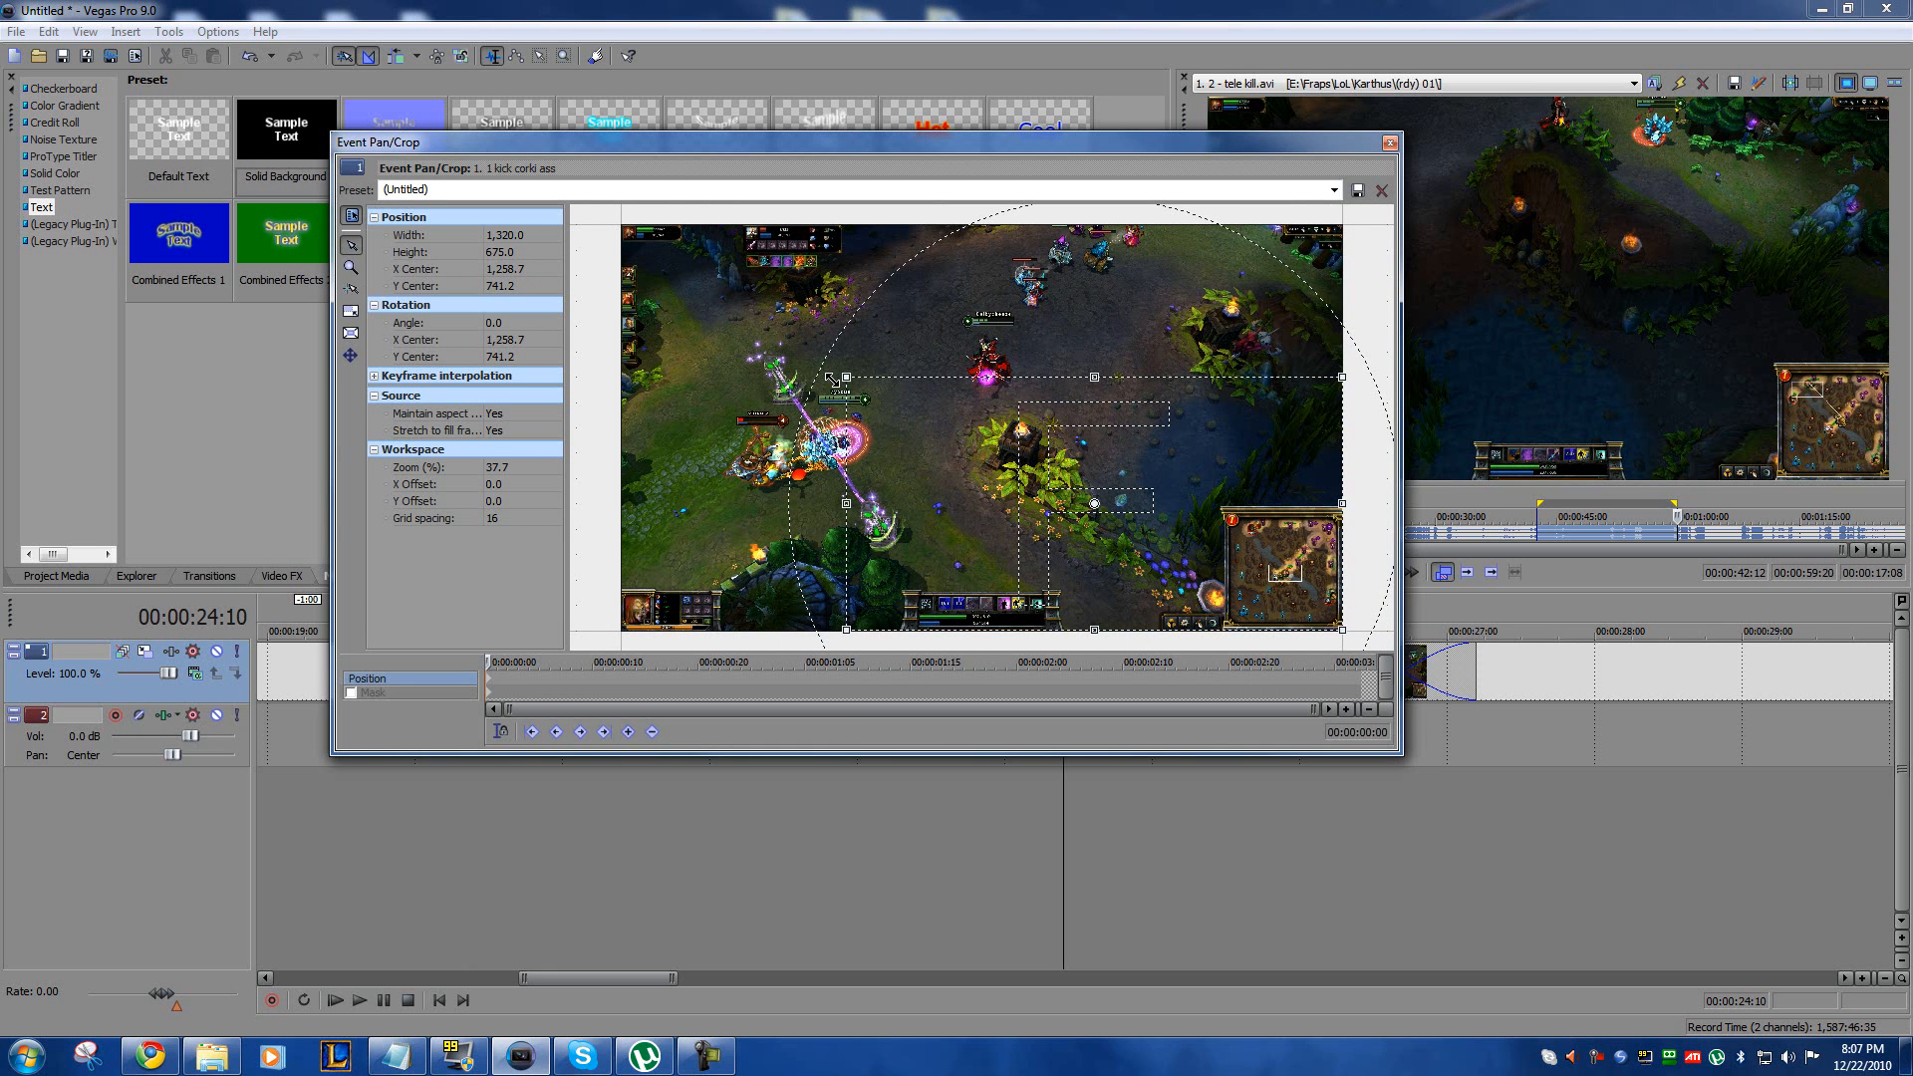
Step: Lock the crop area's aspect ratio, try a crop of about 1,030 × 527 around the fight, and restore the Default preset
left_click(351, 310)
left_click_drag(958, 464, 825, 353)
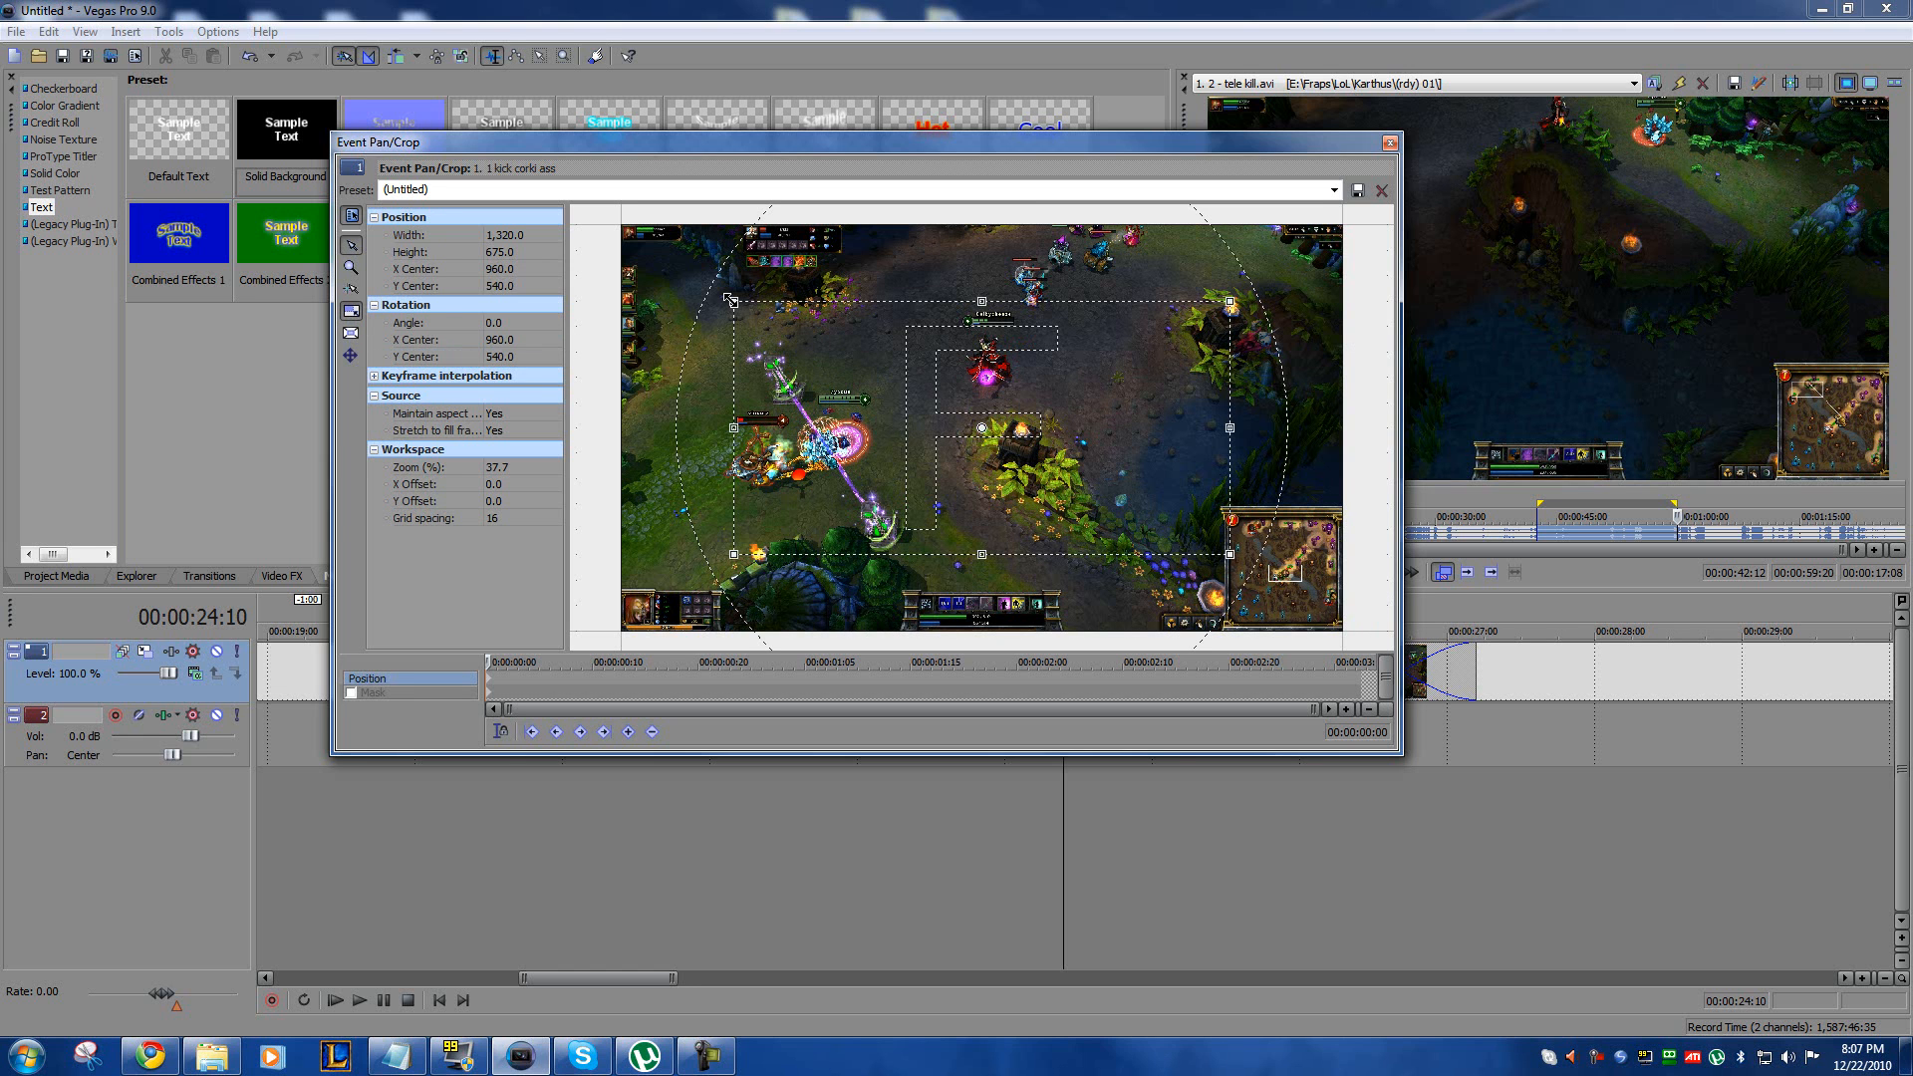
left_click_drag(1027, 400, 747, 366)
left_click_drag(1007, 469, 924, 452)
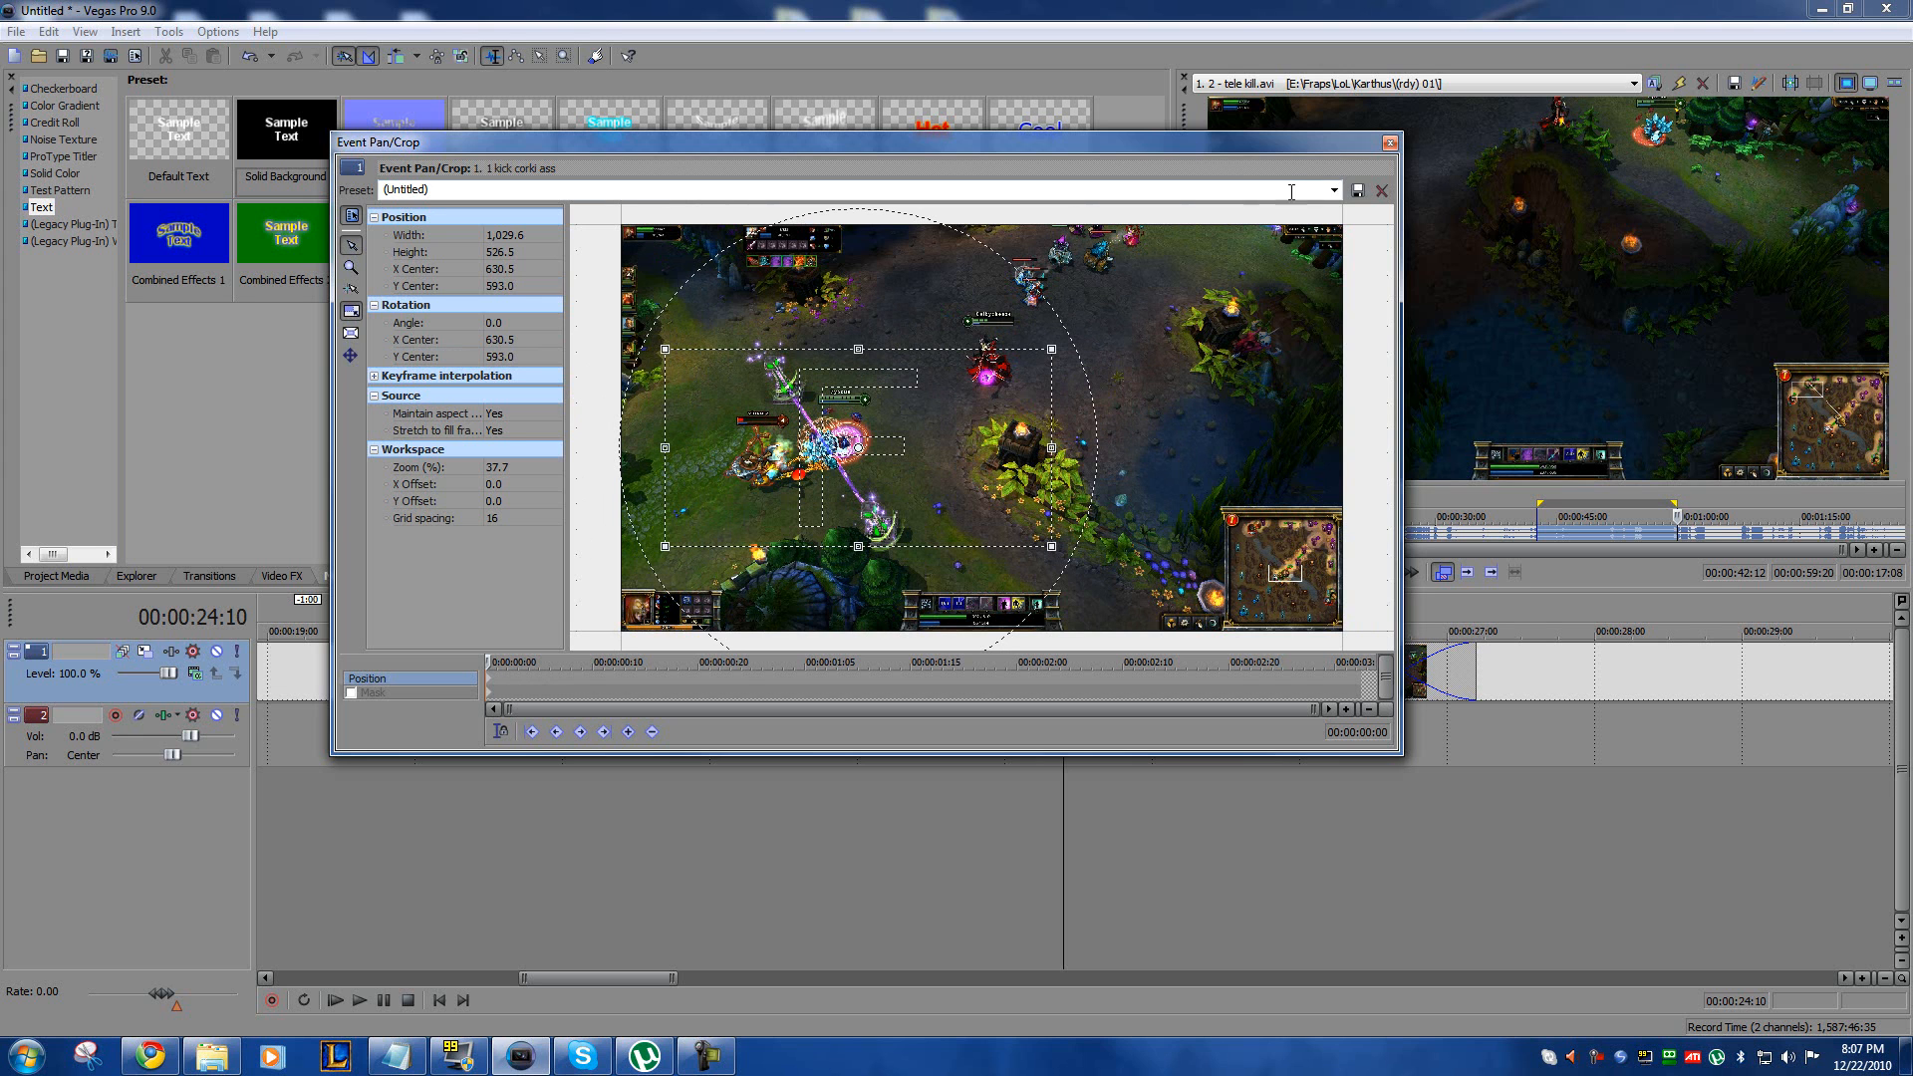
left_click(1334, 191)
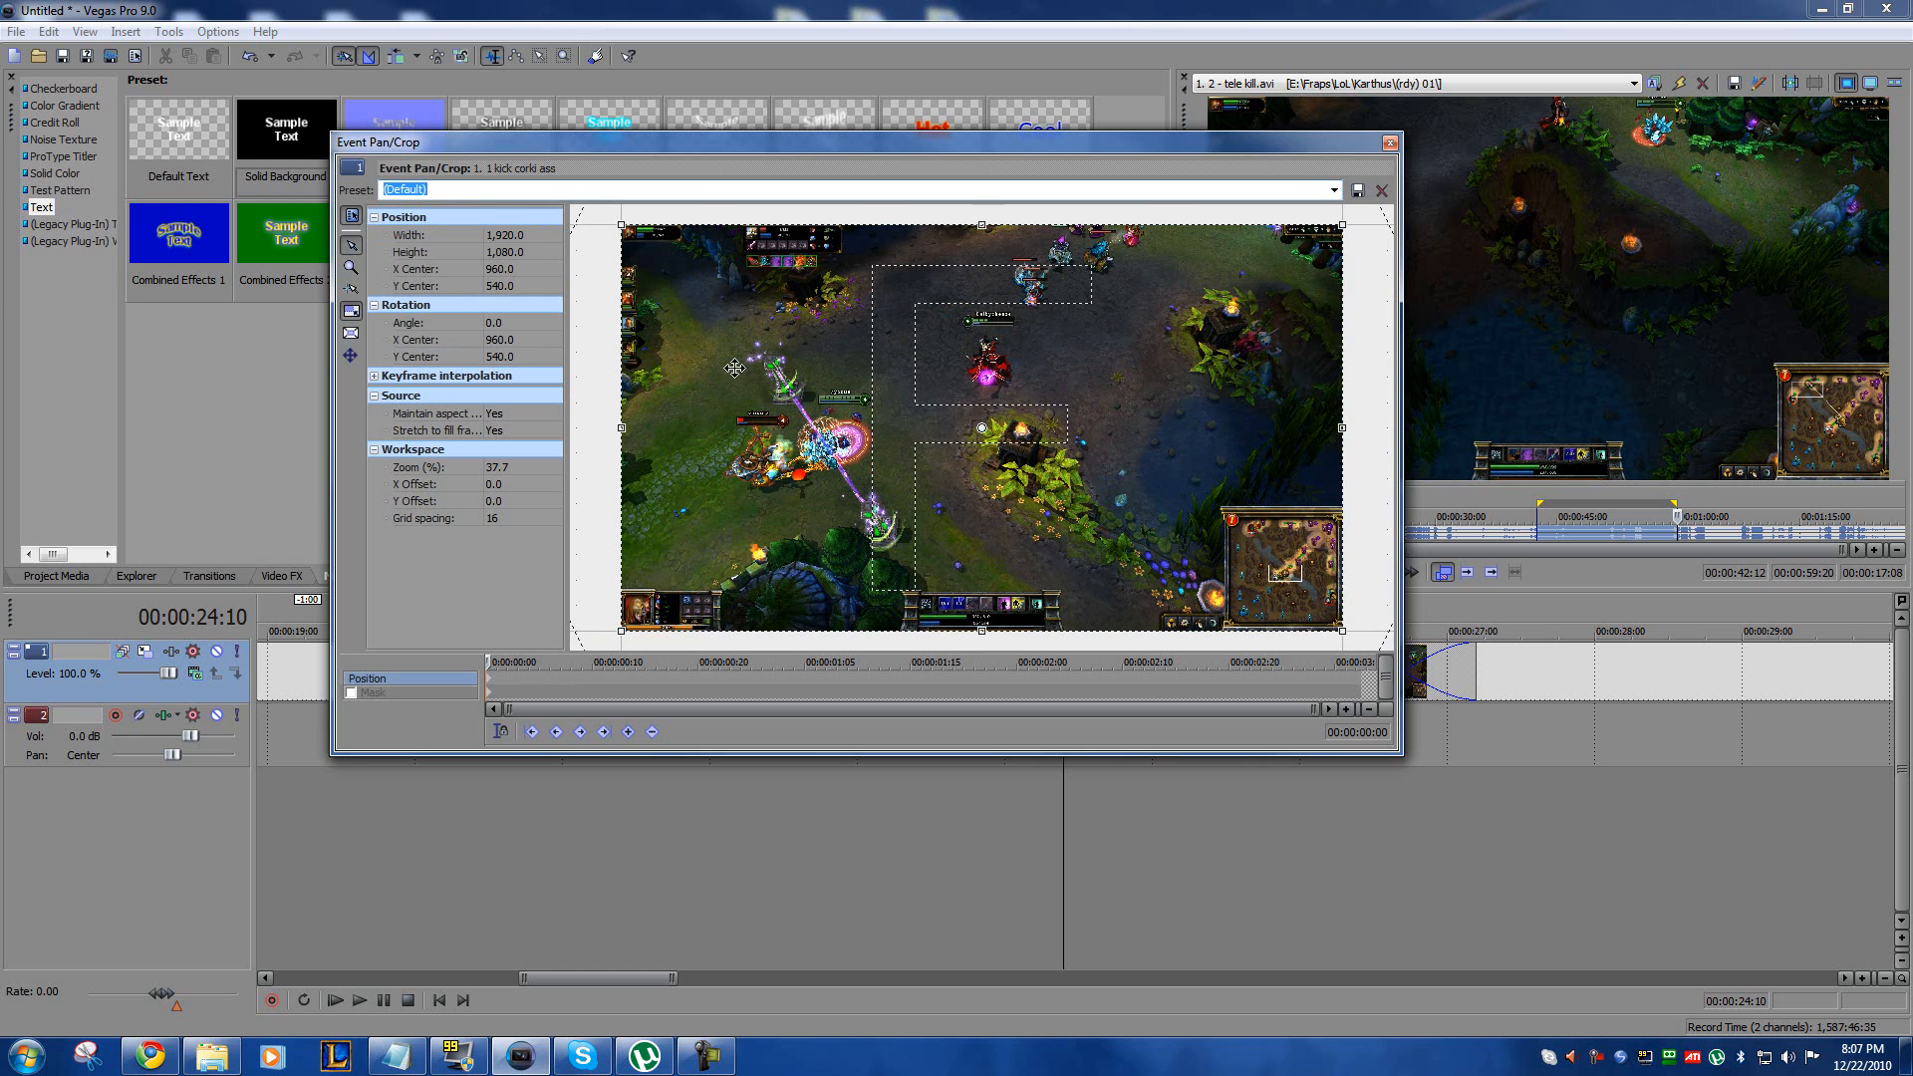
Step: Add a position keyframe at 00:00:00:16 and crop it to about 963 × 542 around the fight, centred near X 553, Y 586
left_click_drag(486, 661, 660, 676)
double_click(662, 679)
left_click(487, 683)
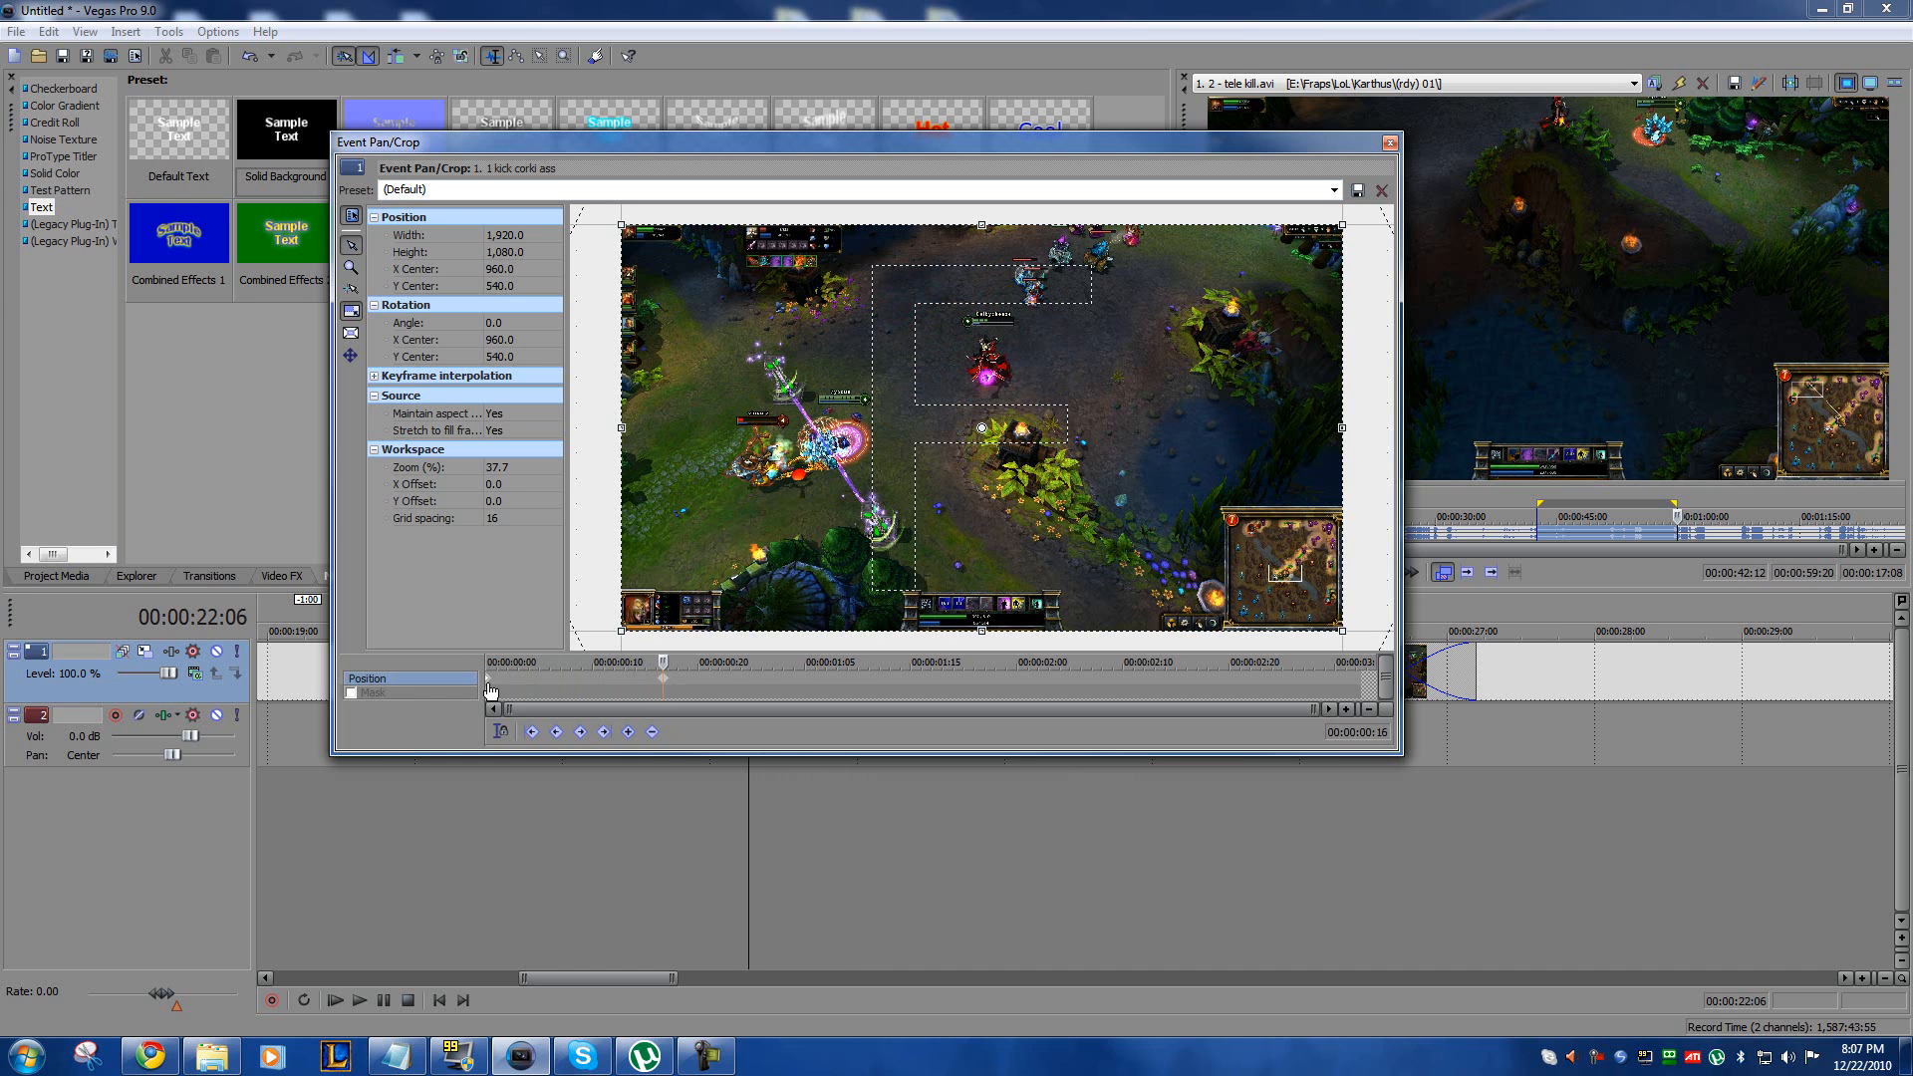
left_click(666, 680)
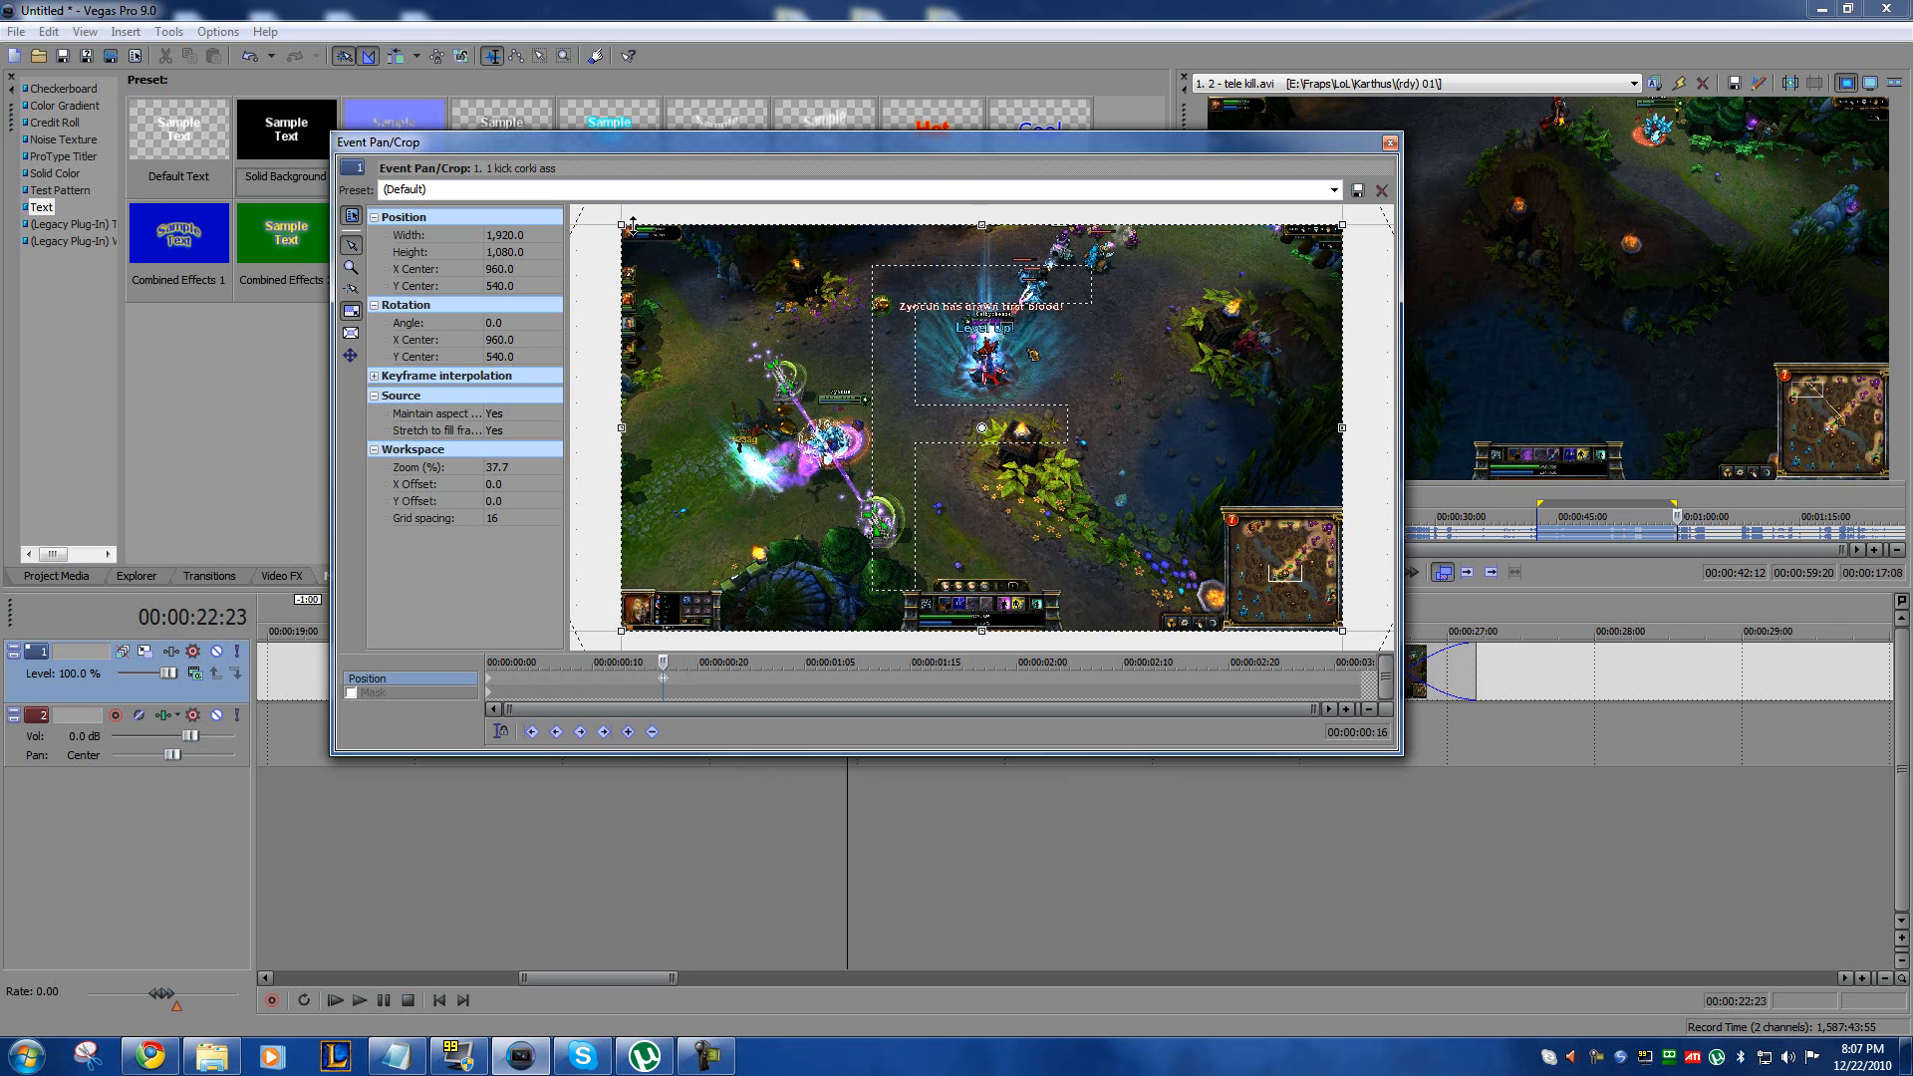
left_click_drag(623, 222, 980, 428)
left_click_drag(1070, 505, 735, 424)
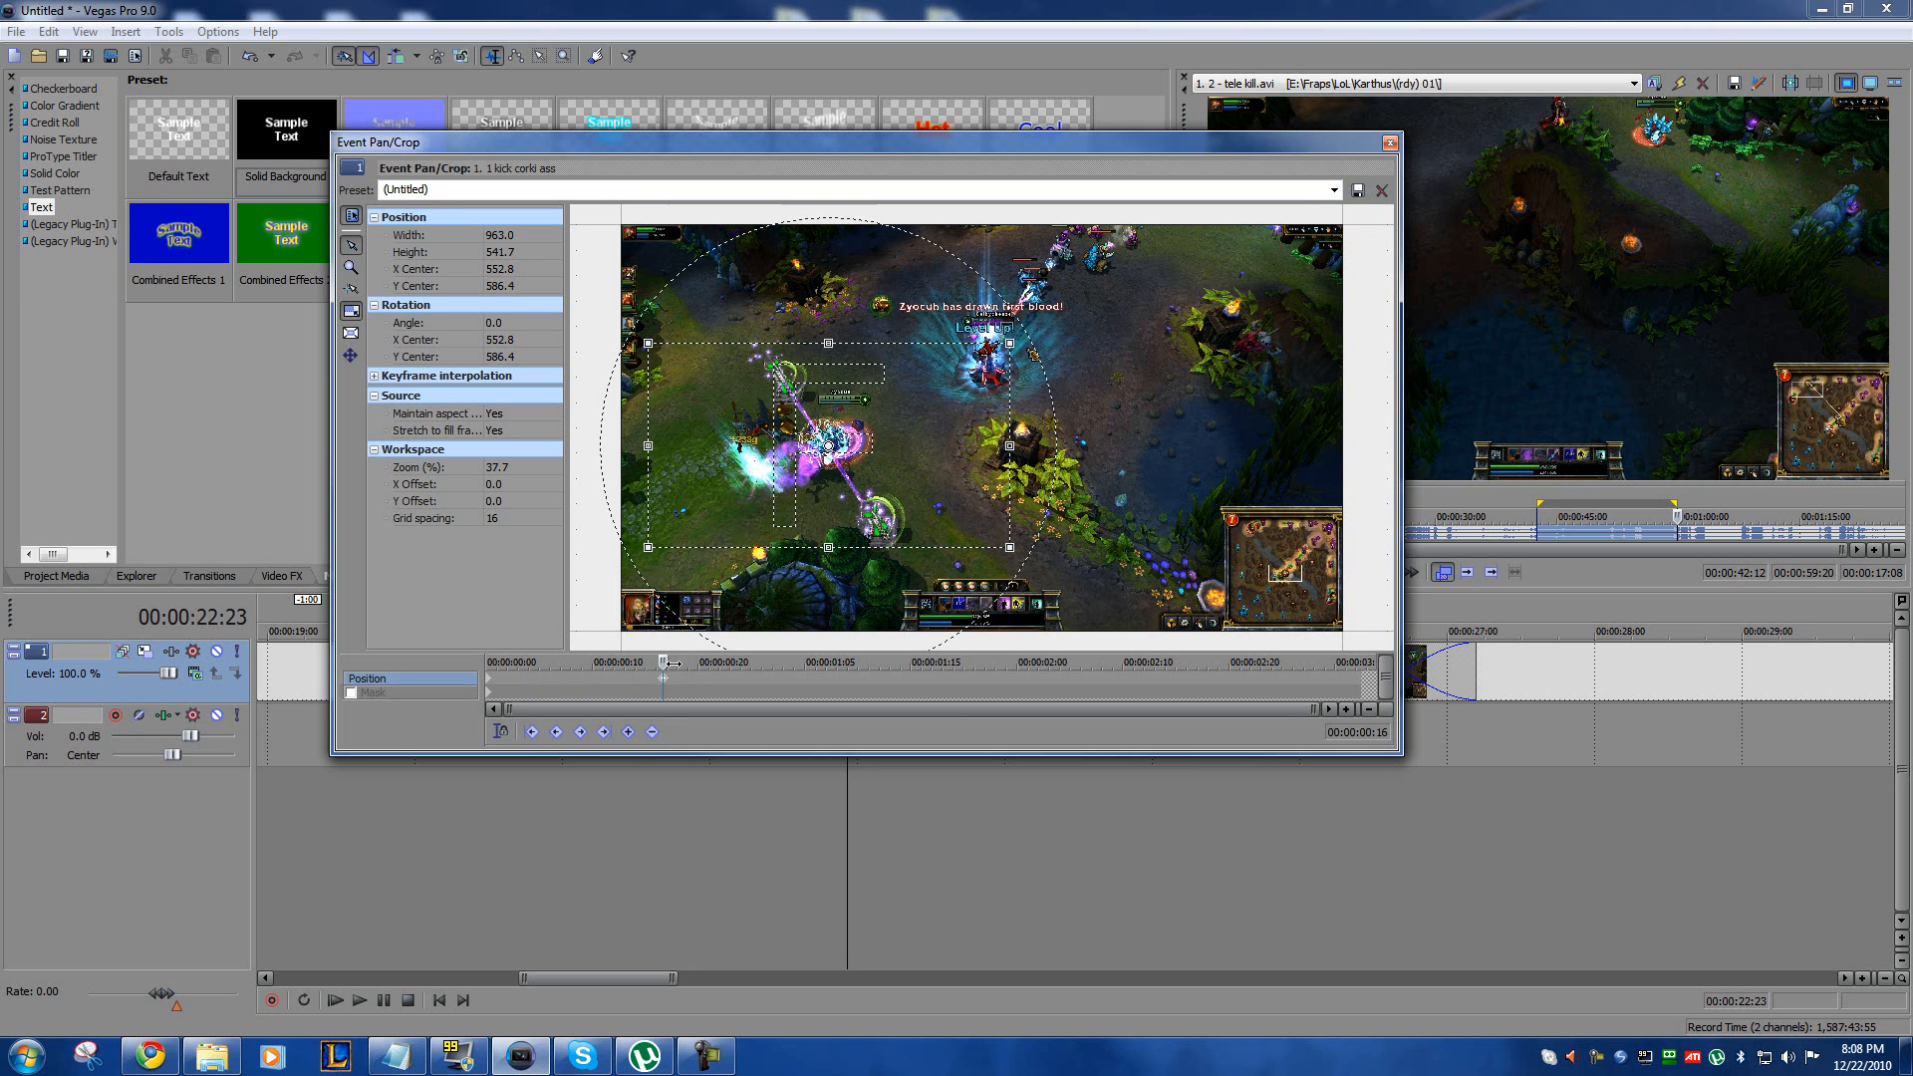
Step: Hold the zoom with a keyframe at 00:00:02:09, return to the Default full frame at a 00:00:03:03 keyframe, and close the crop settings
left_click_drag(665, 661, 1116, 663)
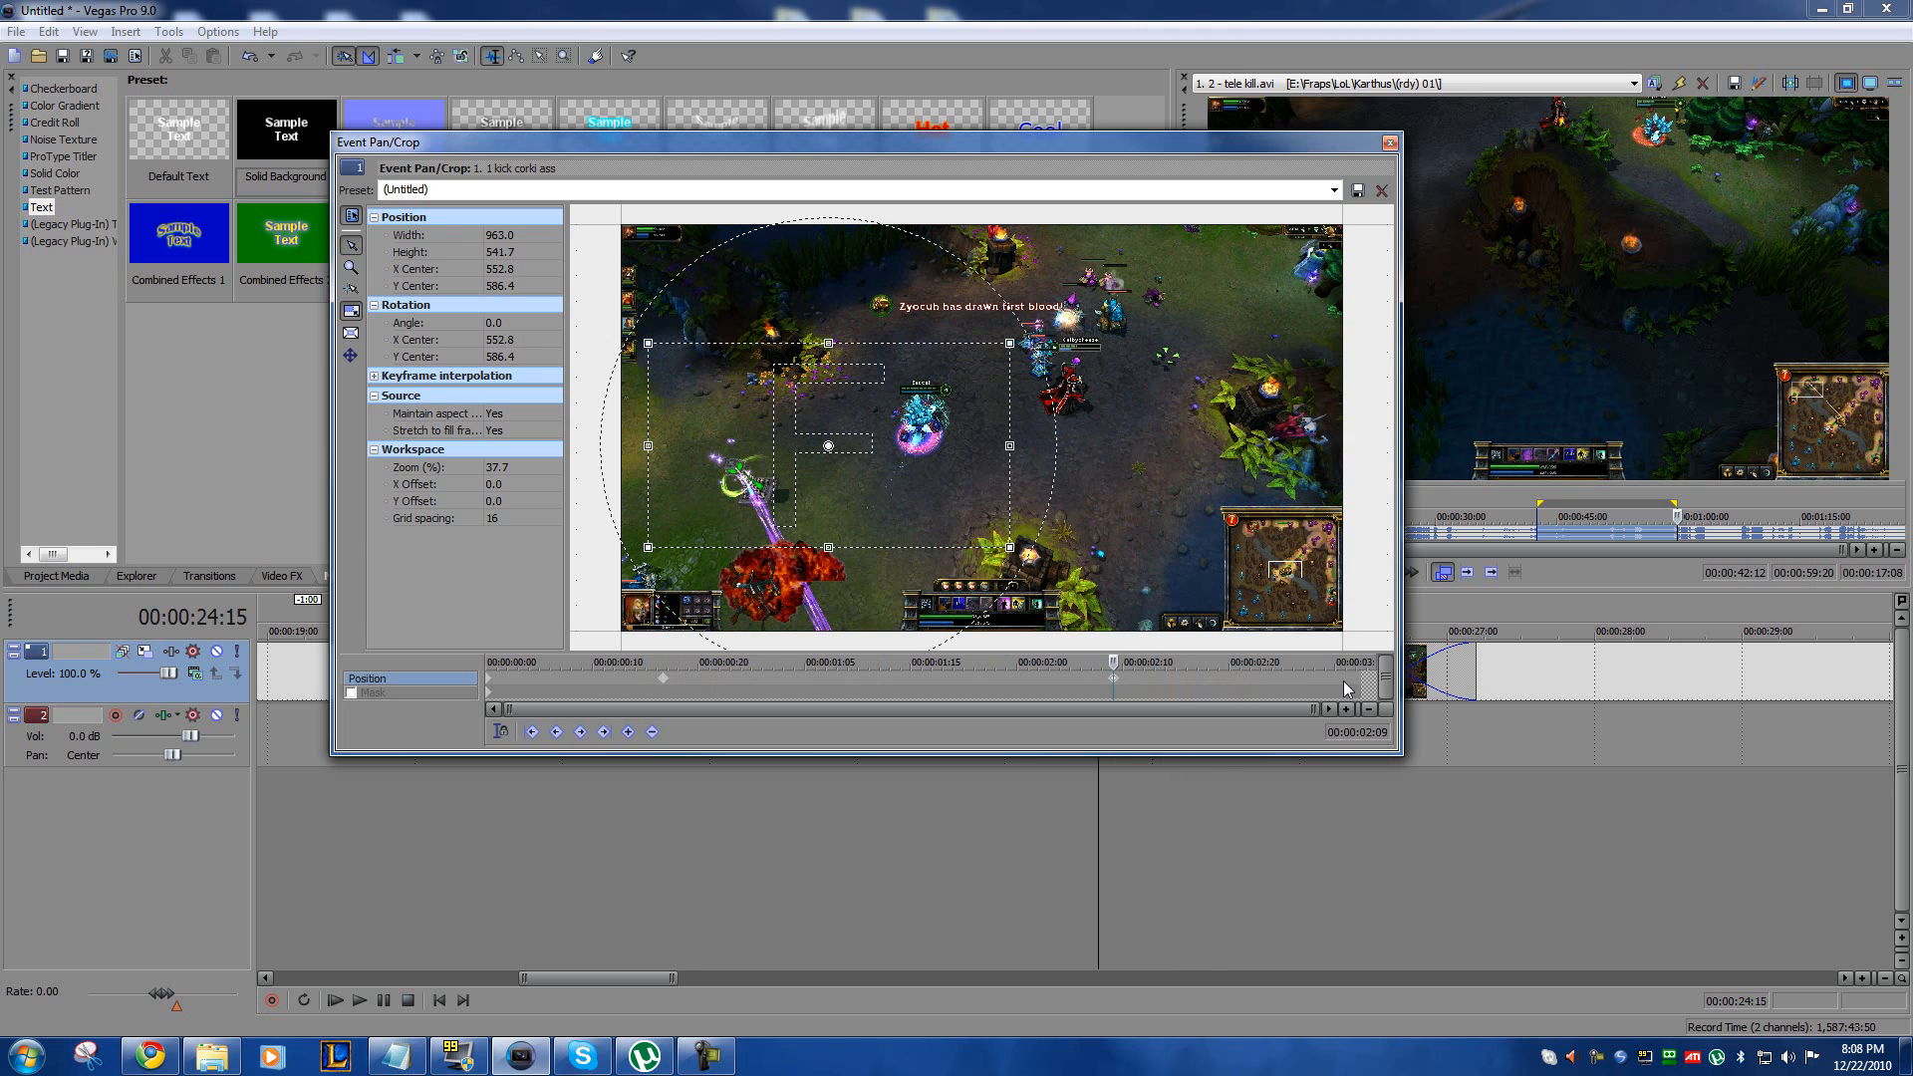
left_click(1318, 679)
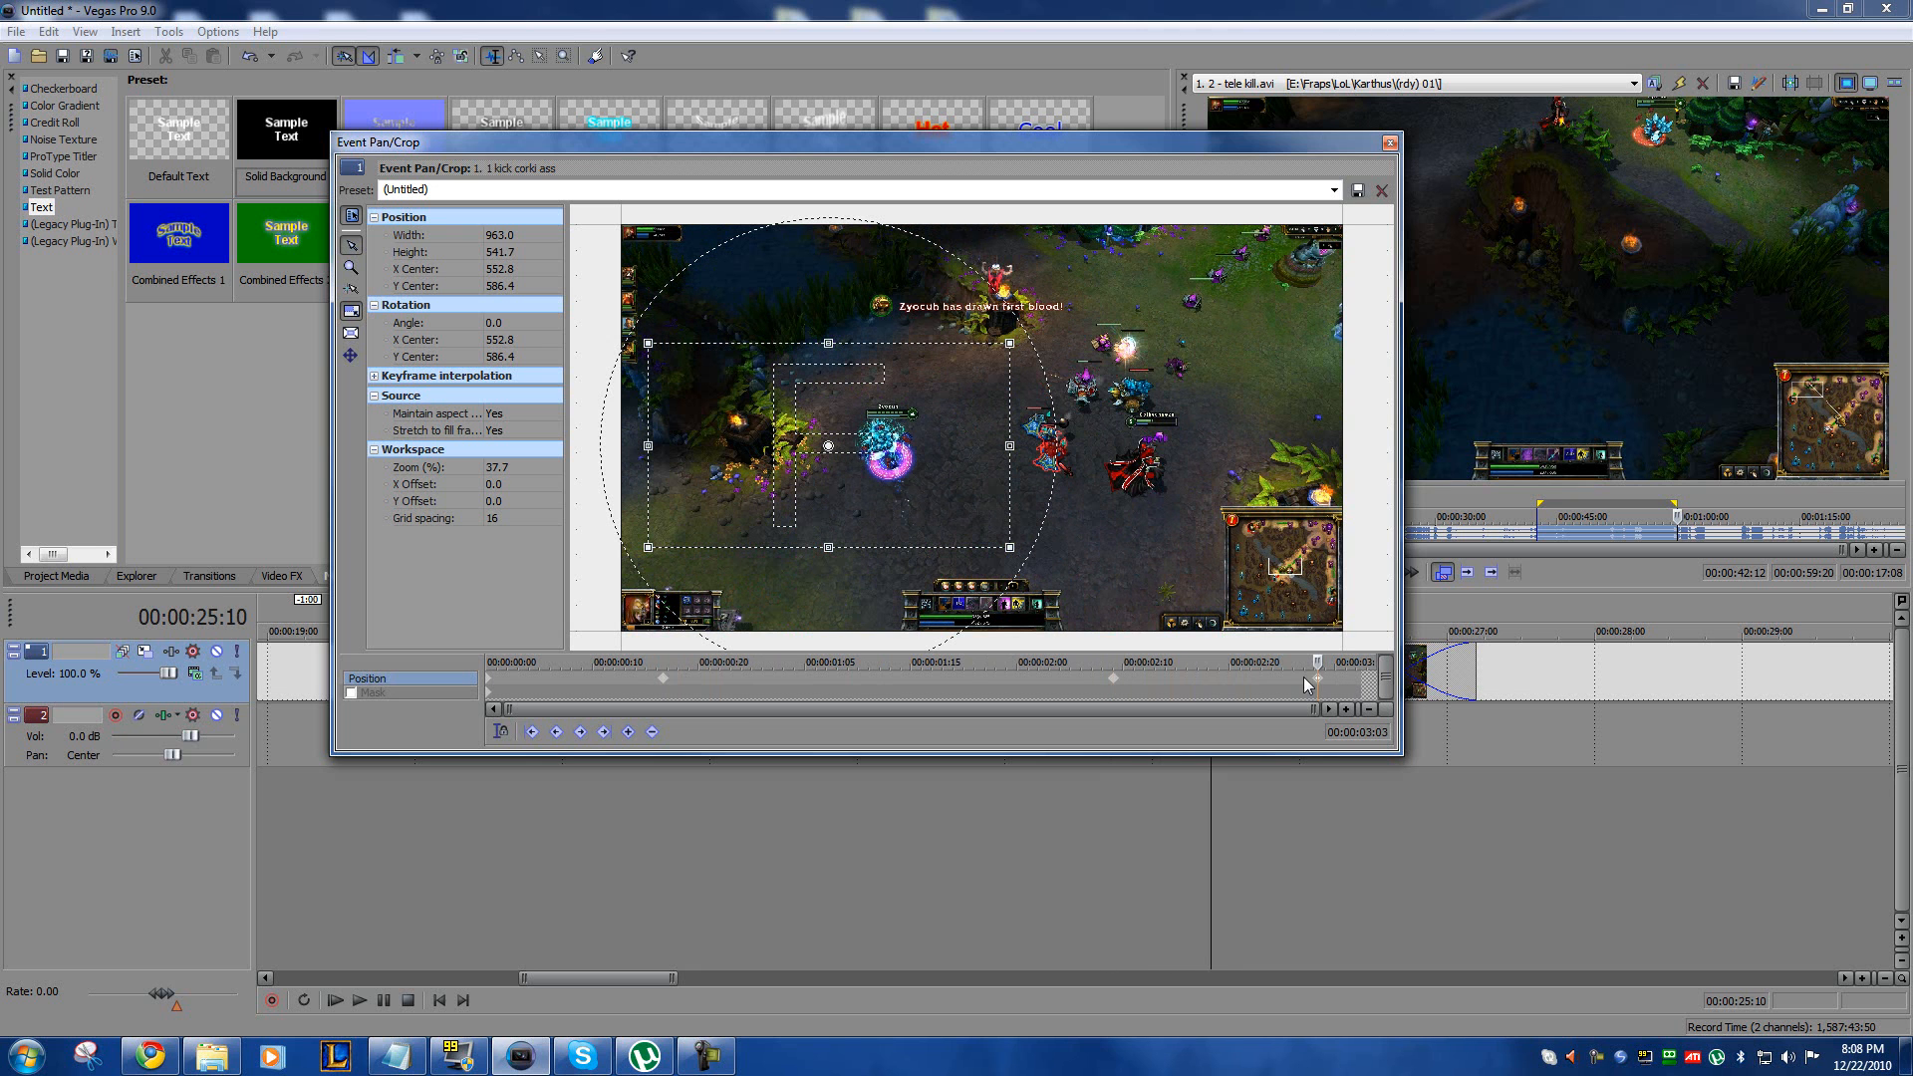
left_click(1113, 684)
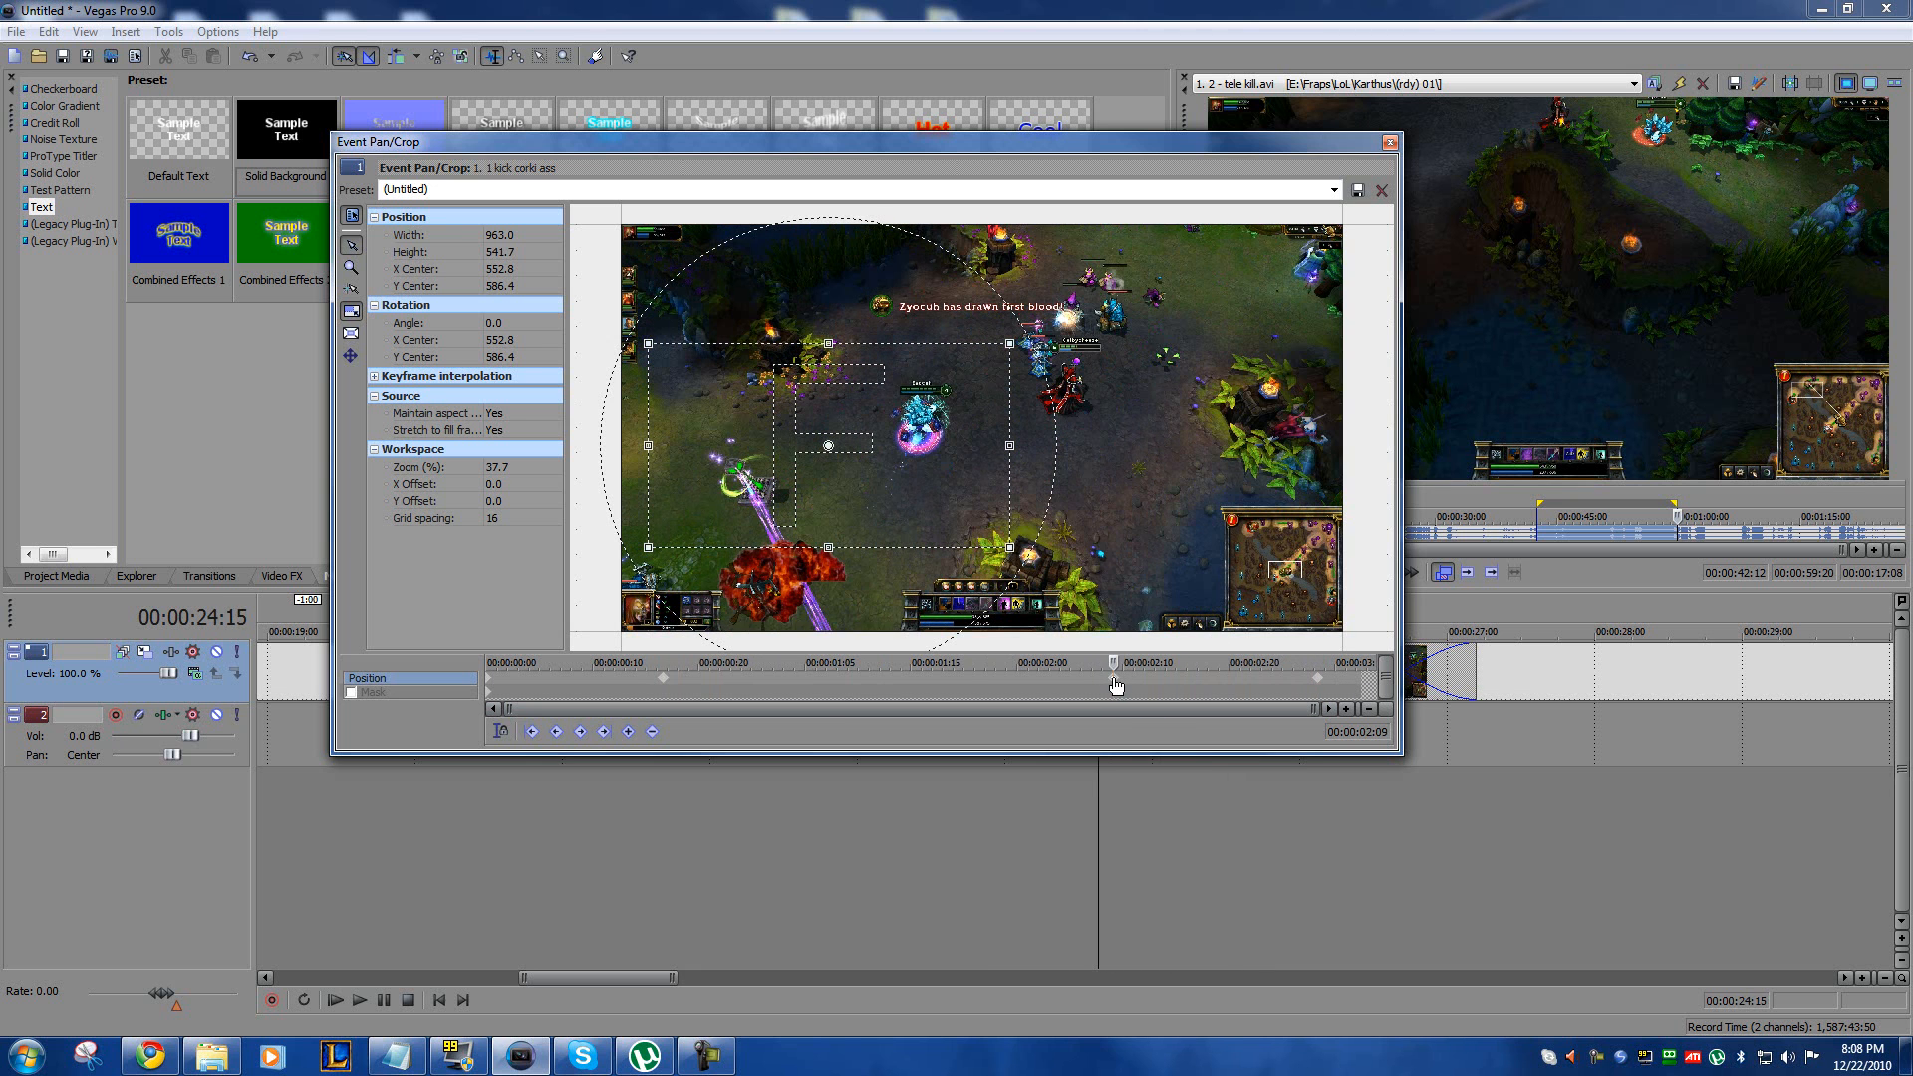
left_click(1318, 681)
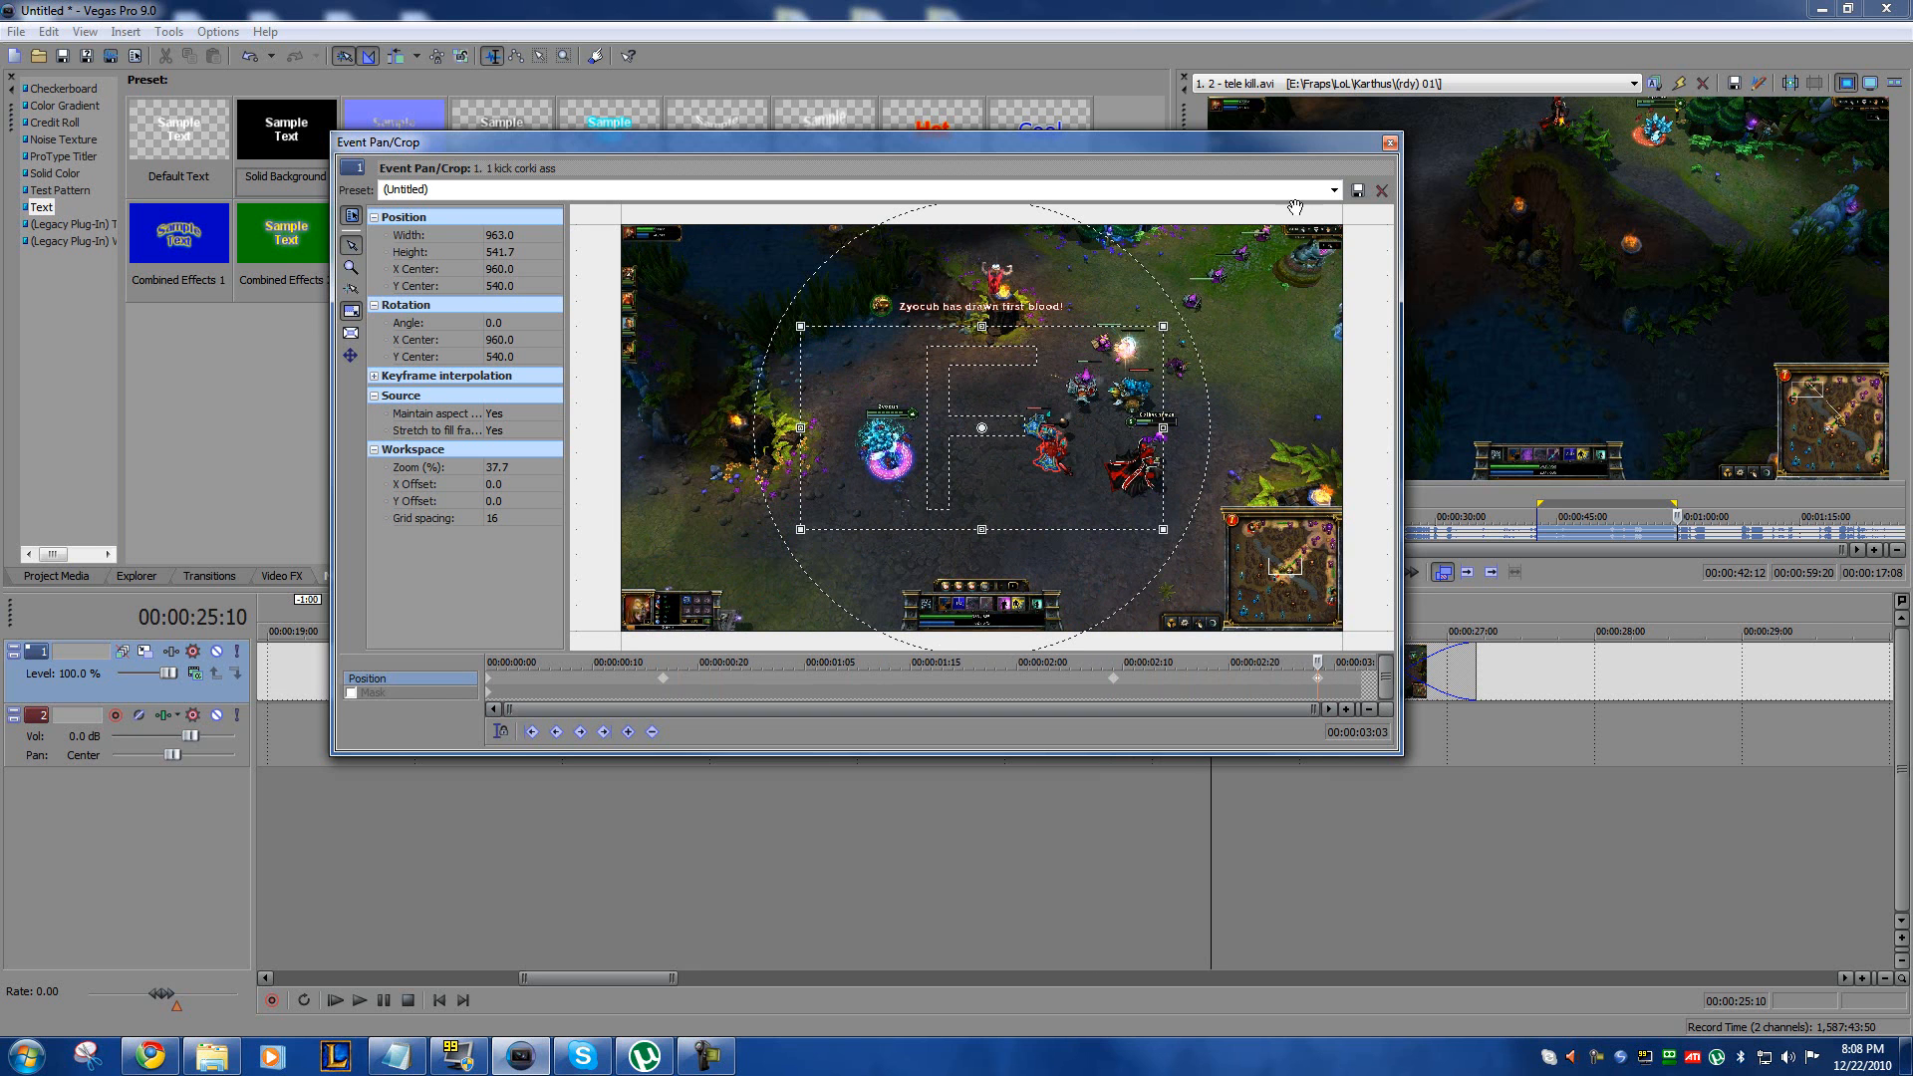
left_click(547, 189)
left_click(546, 209)
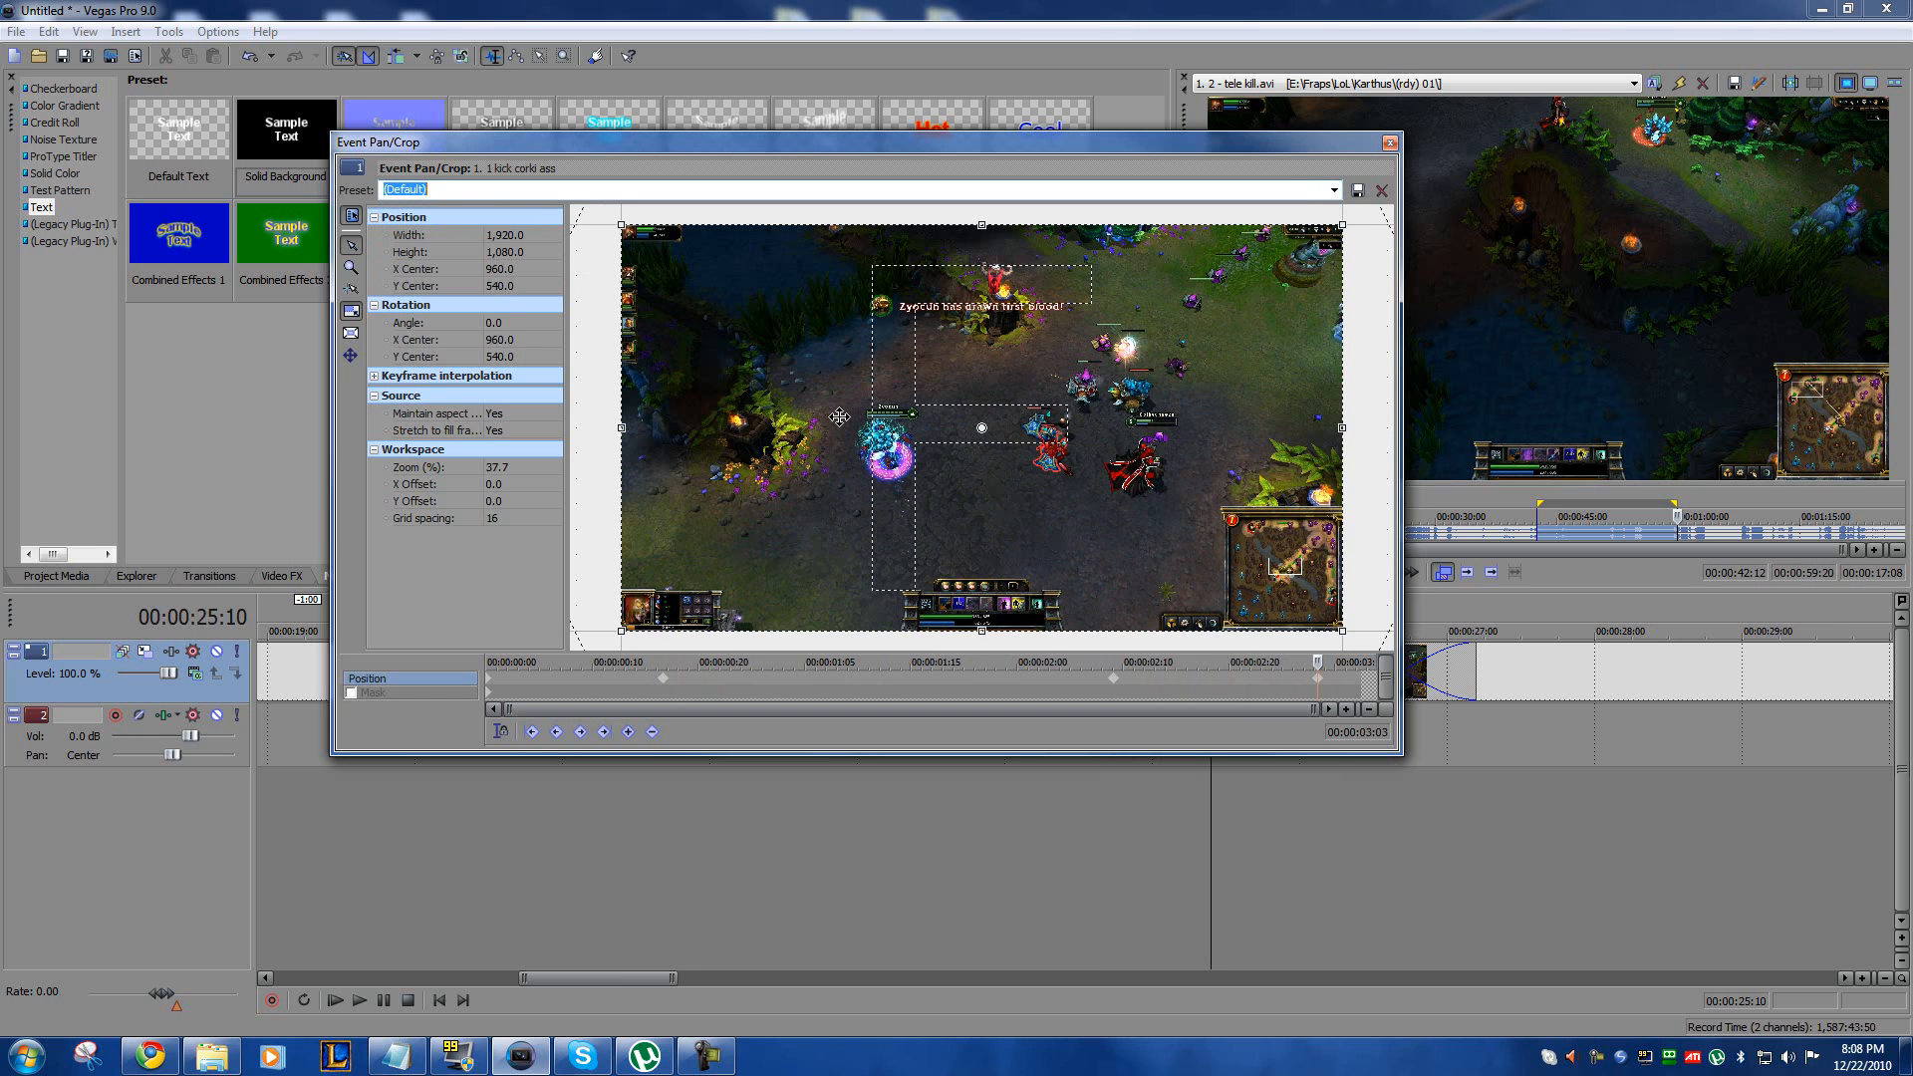
left_click(1390, 144)
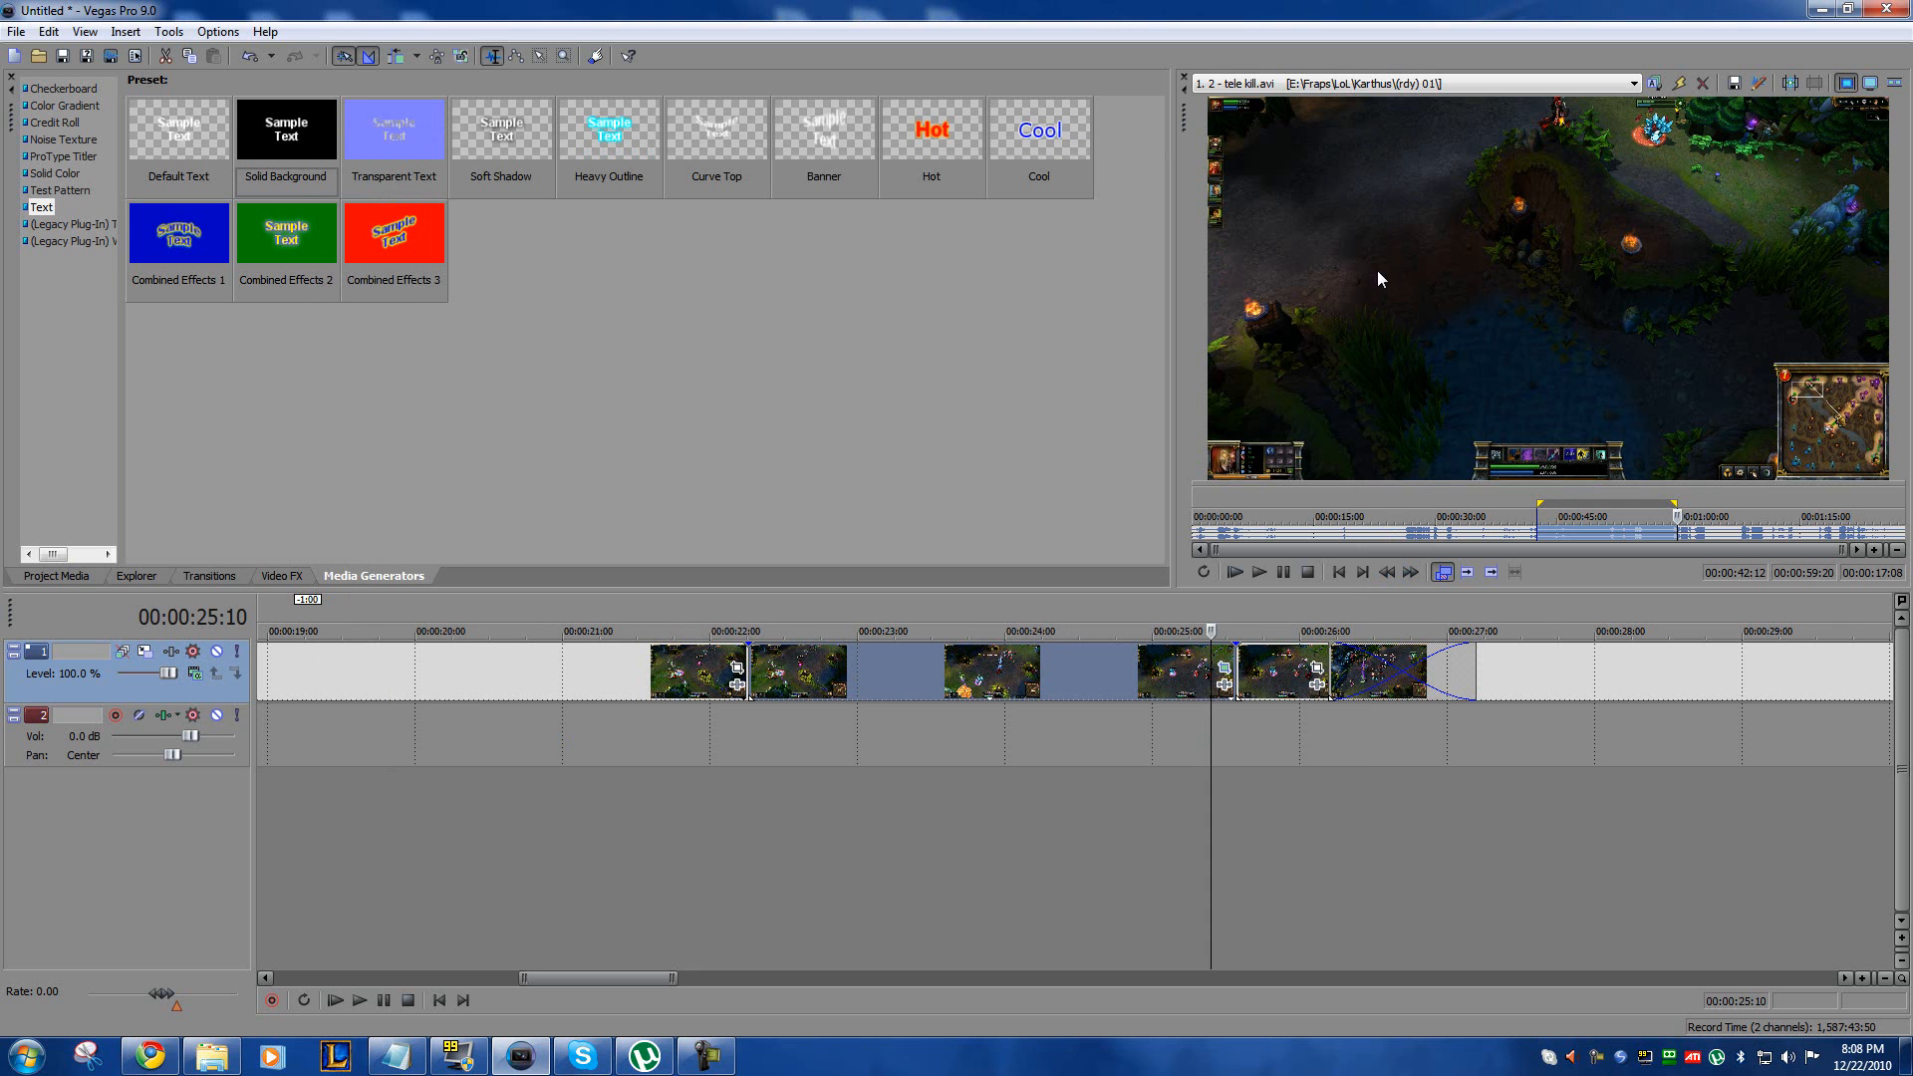
Step: Play the zoom effect from 00:00:22:03 in the video preview, then move the preview window out of the way
left_click(729, 729)
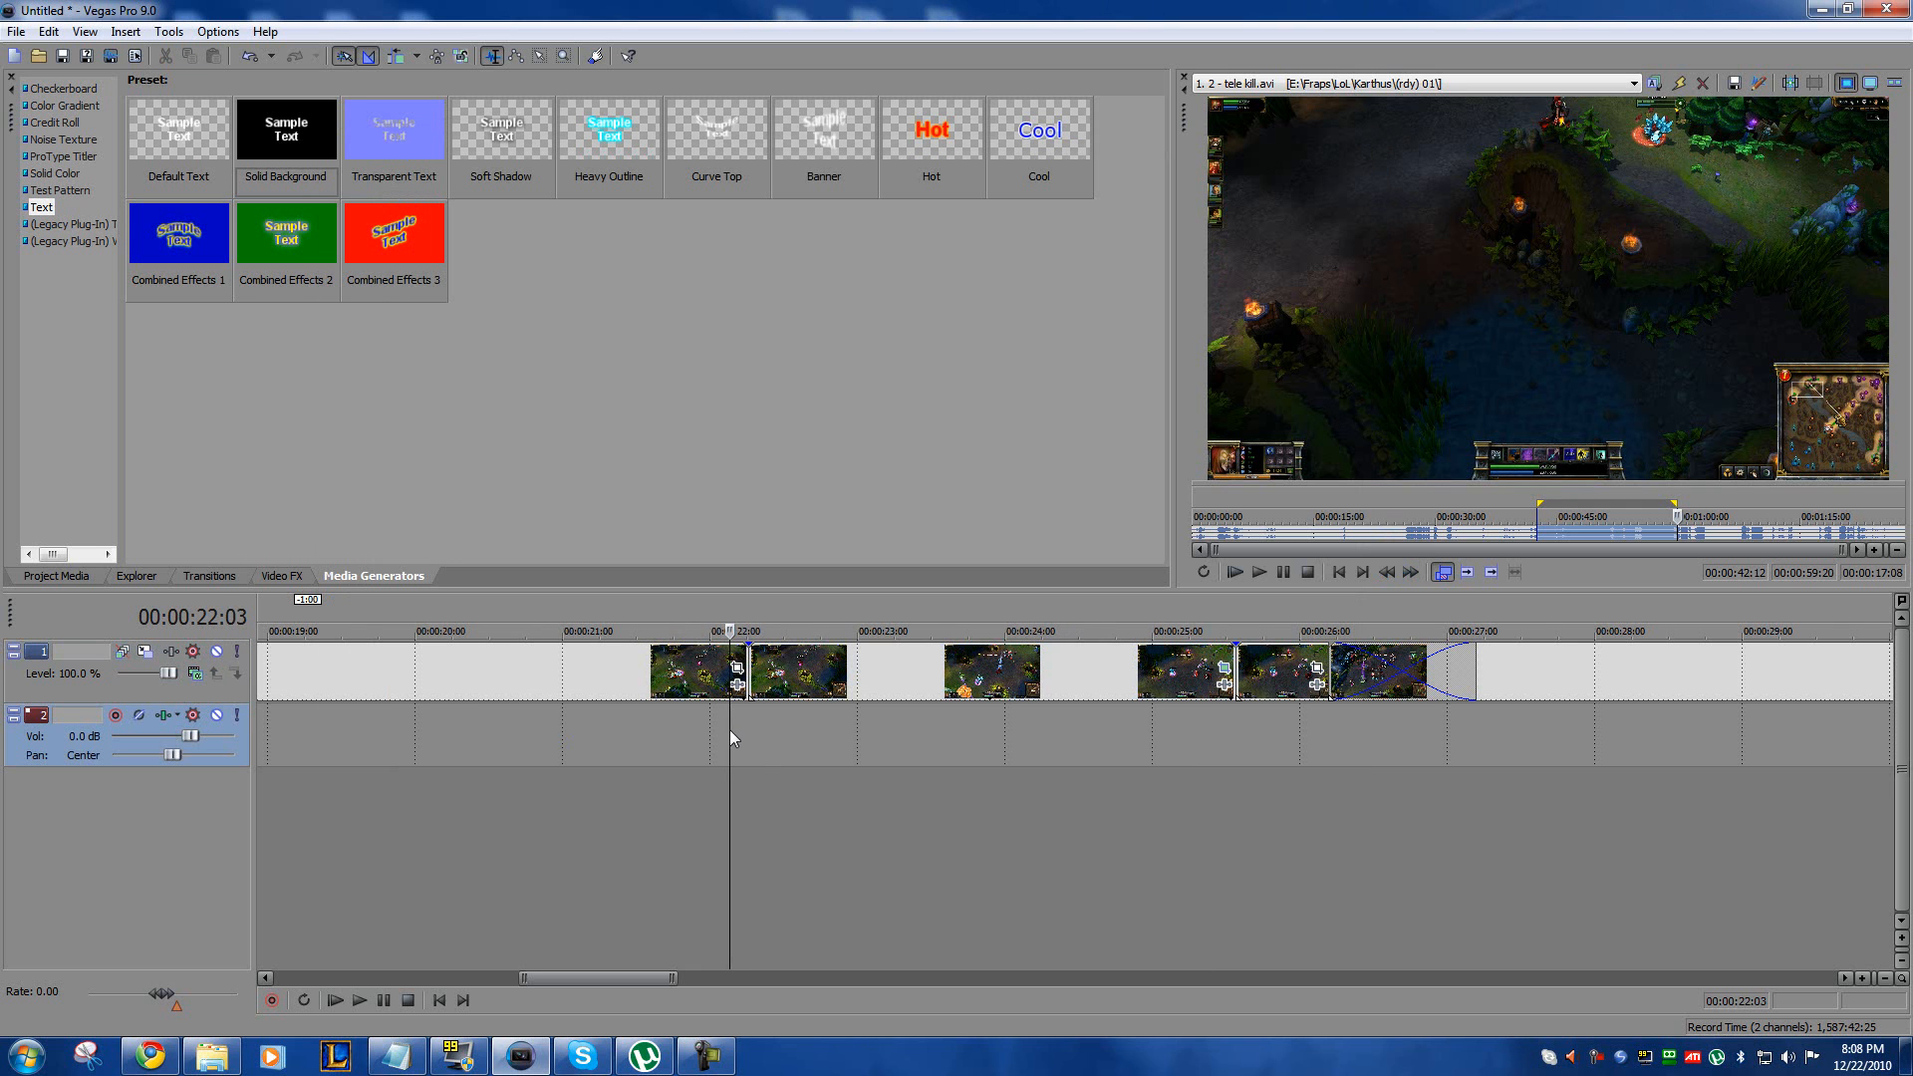
left_click_drag(1912, 190, 692, 183)
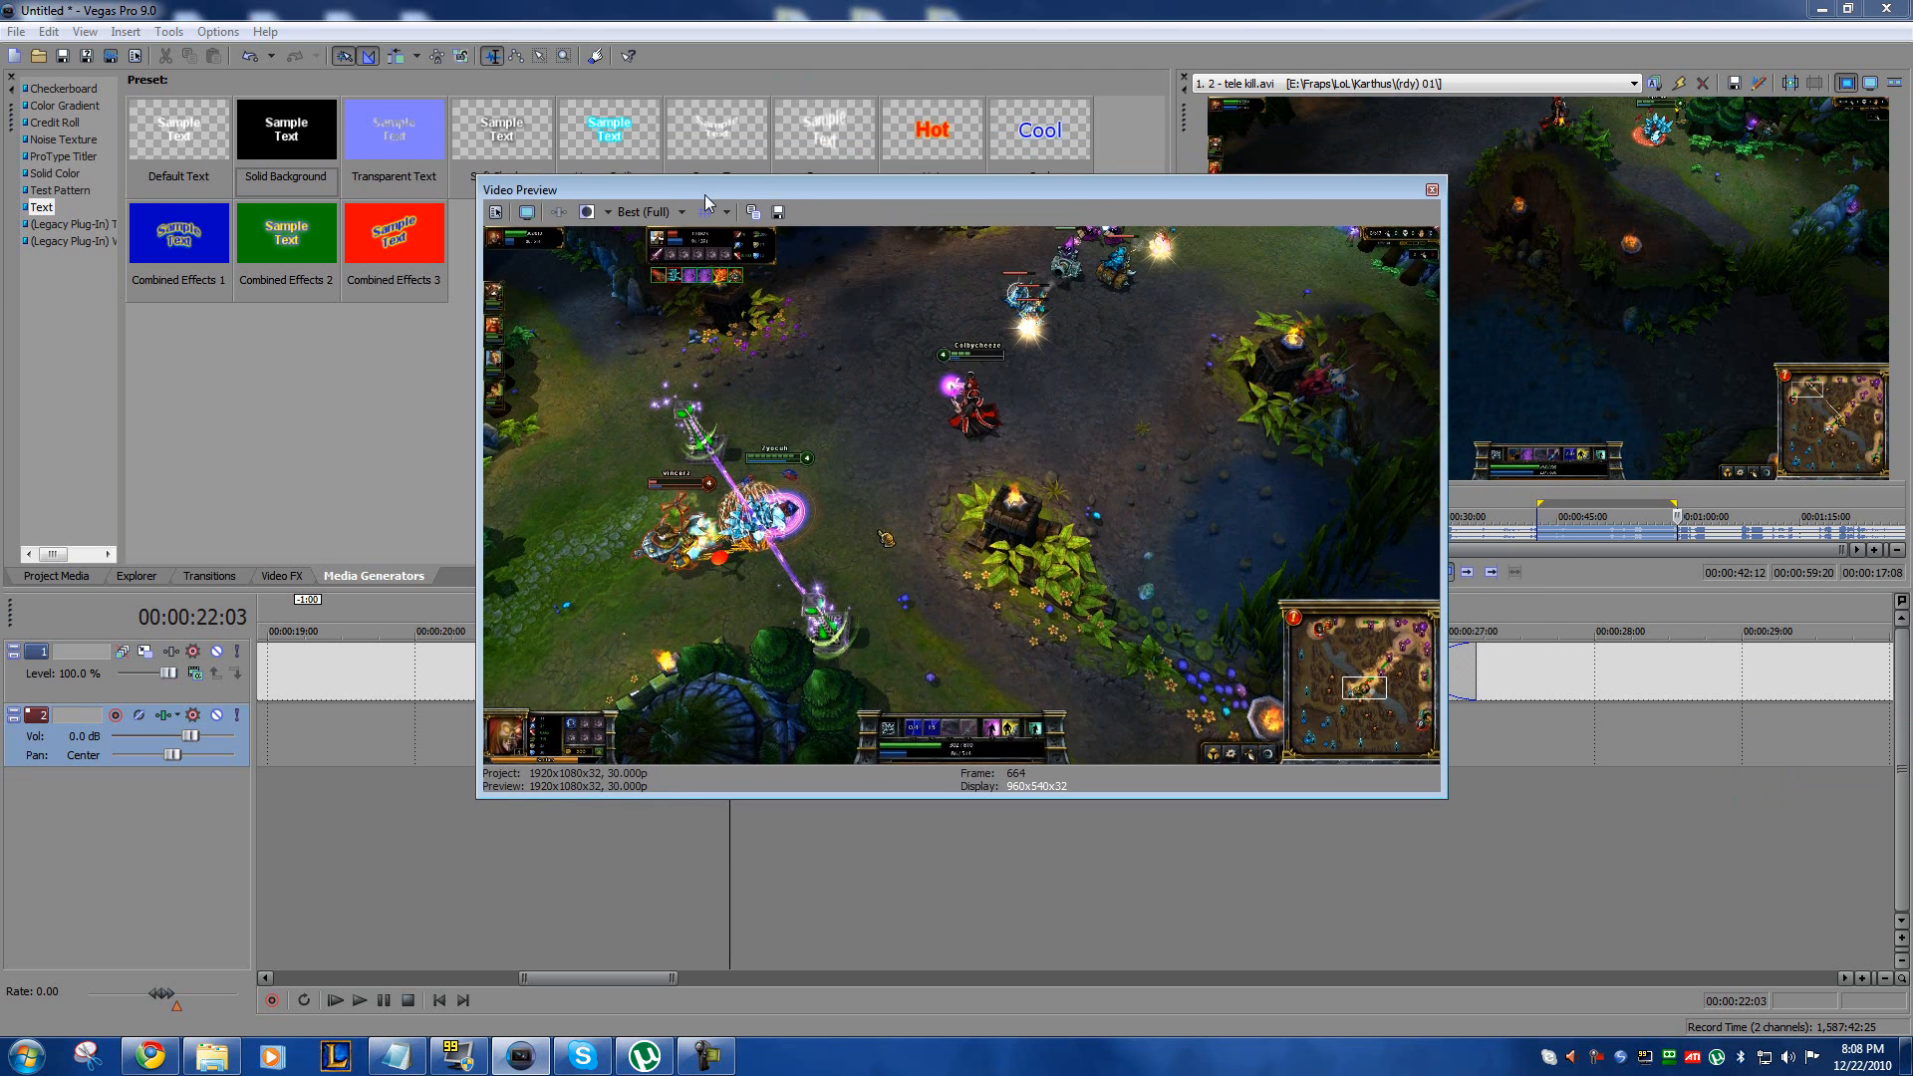
key("space")
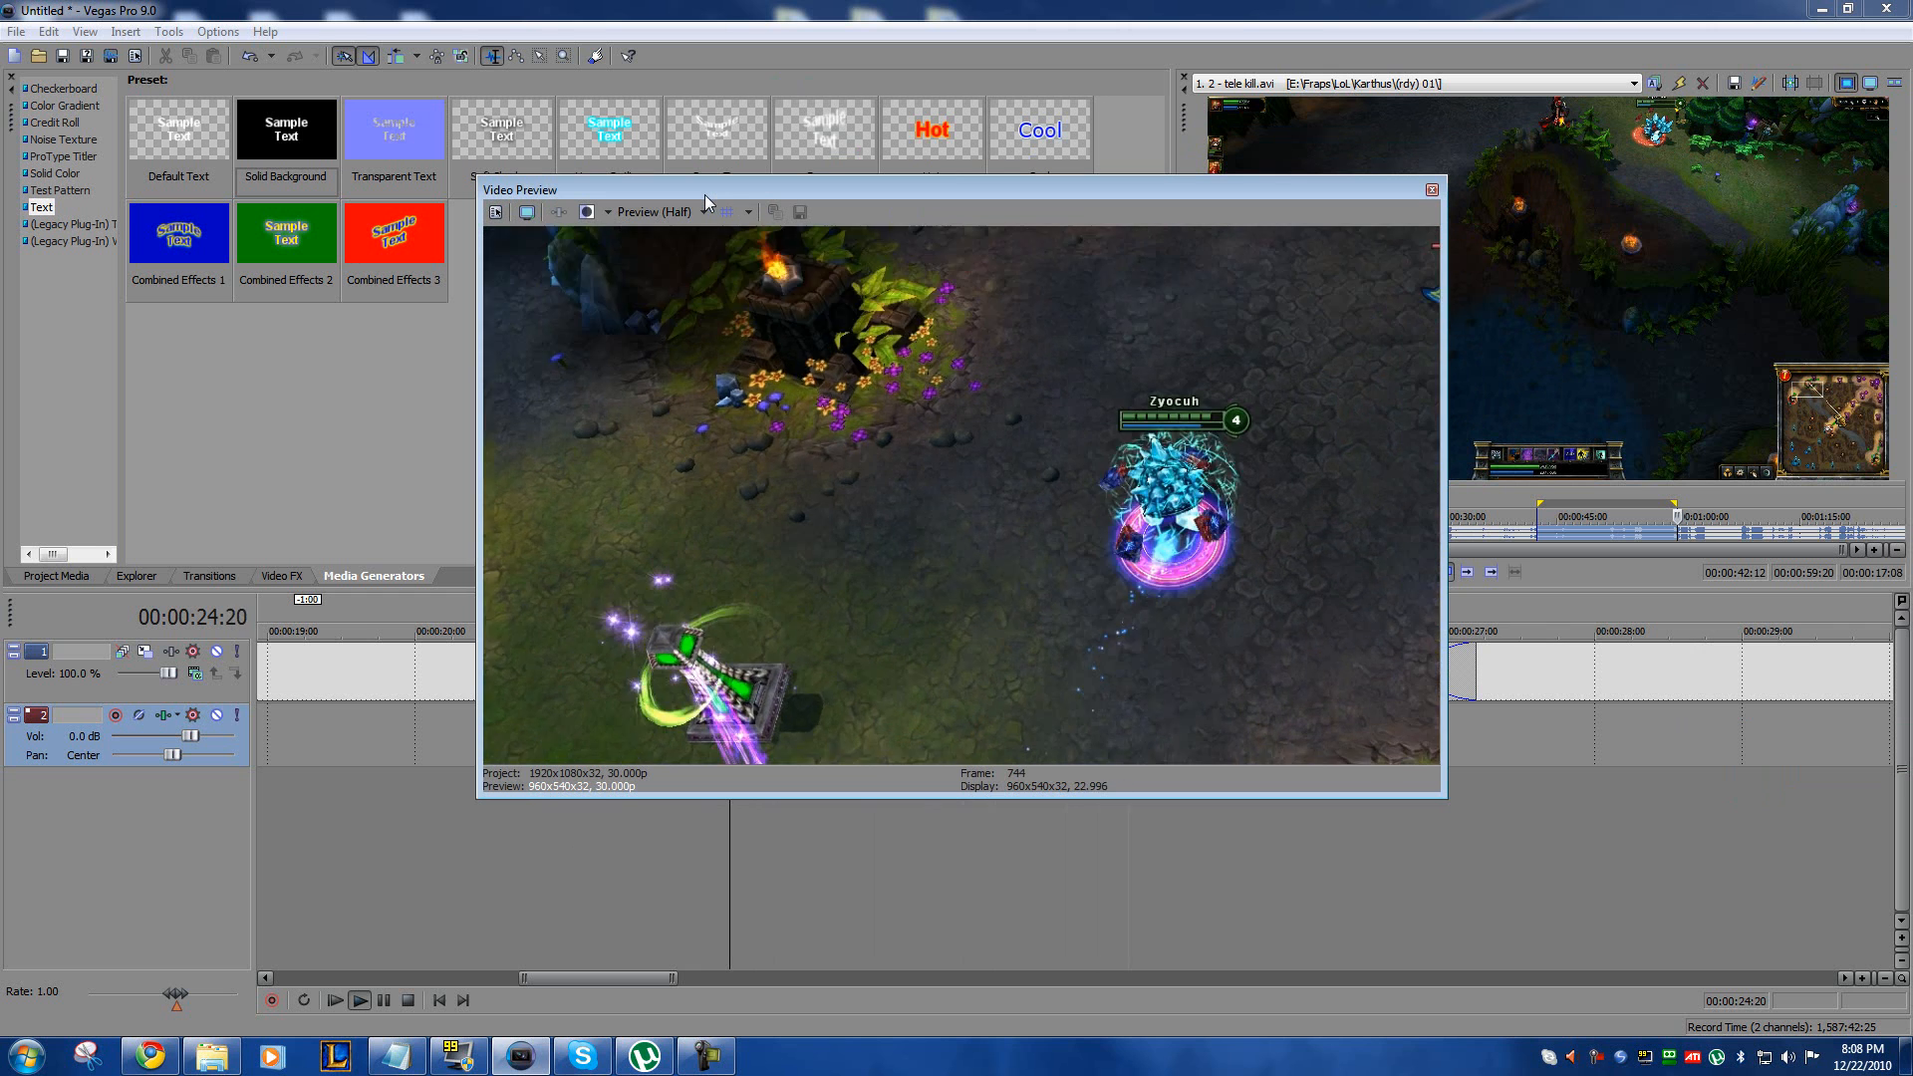
key("space")
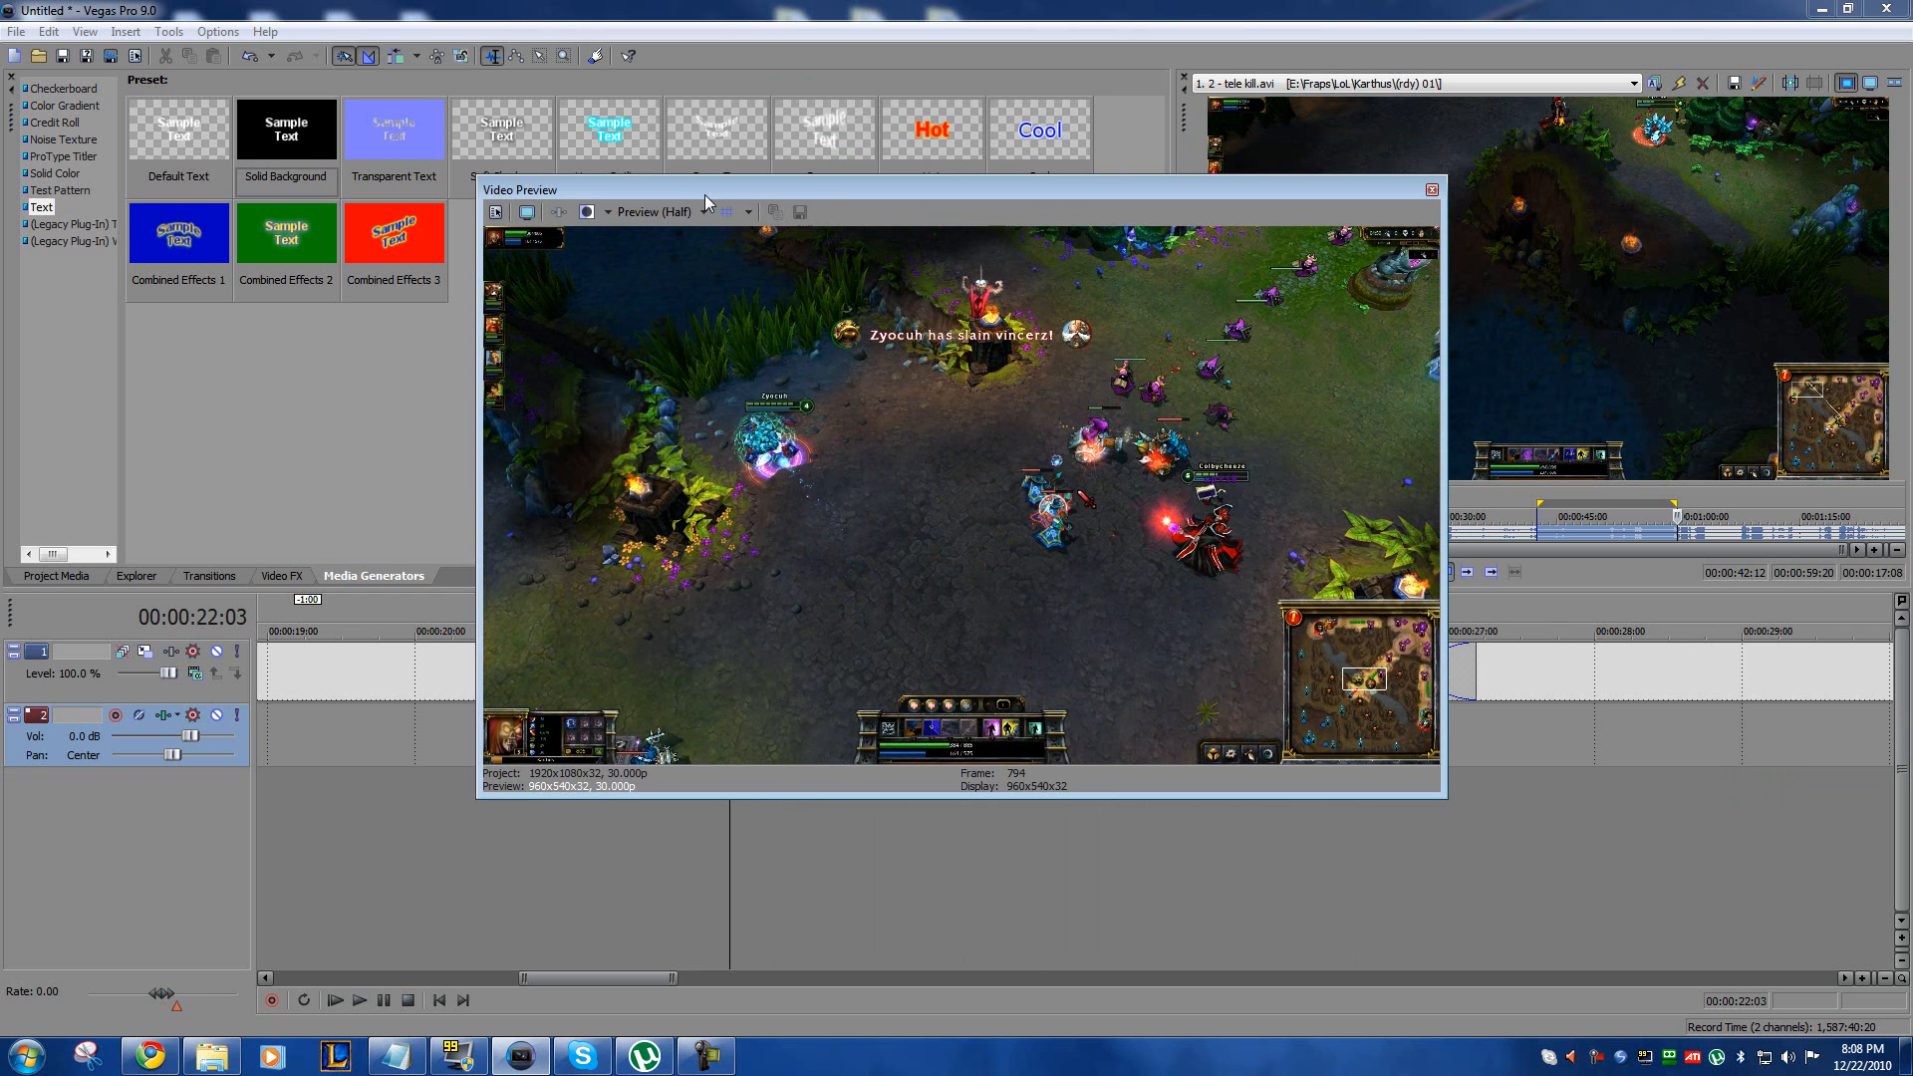
left_click_drag(919, 184, 1908, 258)
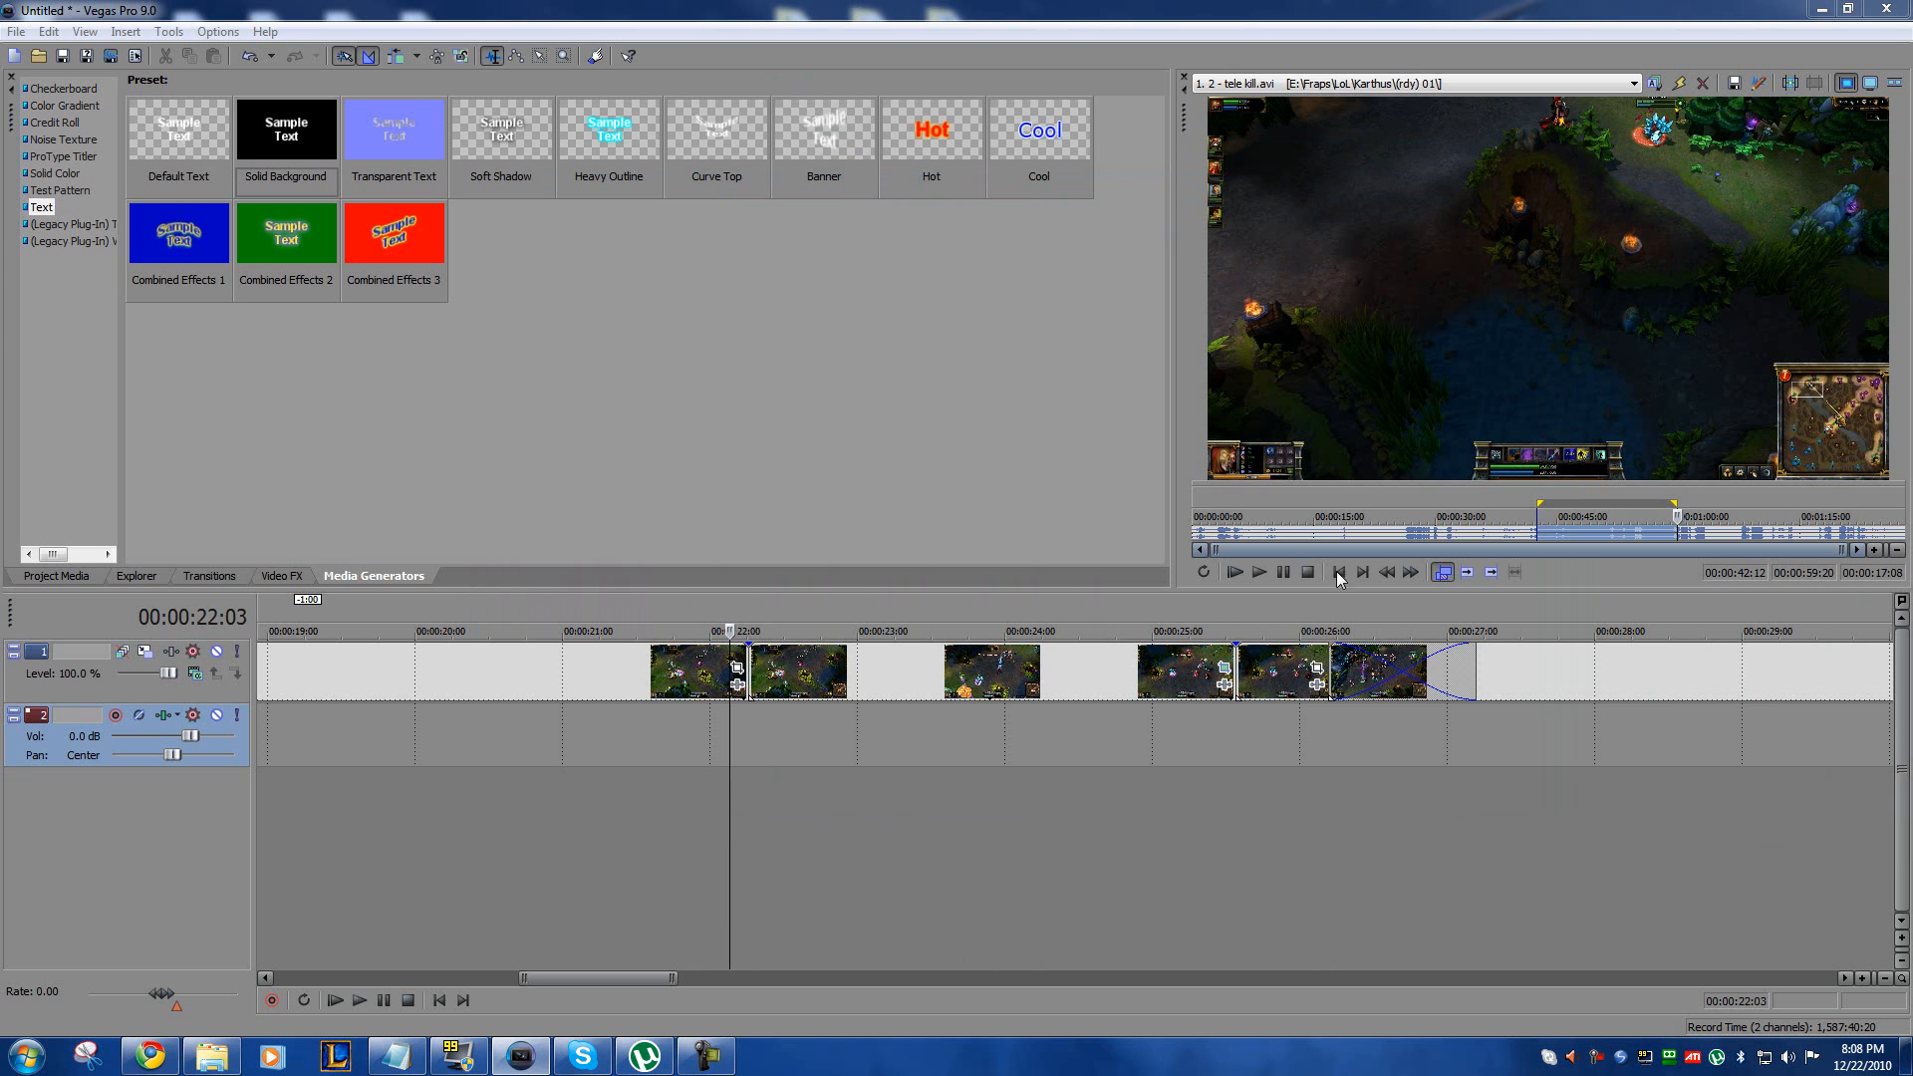
Step: Select the crossfaded clips after the zoomed clip, undo a misplaced first move, and shift them 6:09 later to open a gap
left_click(1173, 740)
scroll(1158, 714, "down", 6)
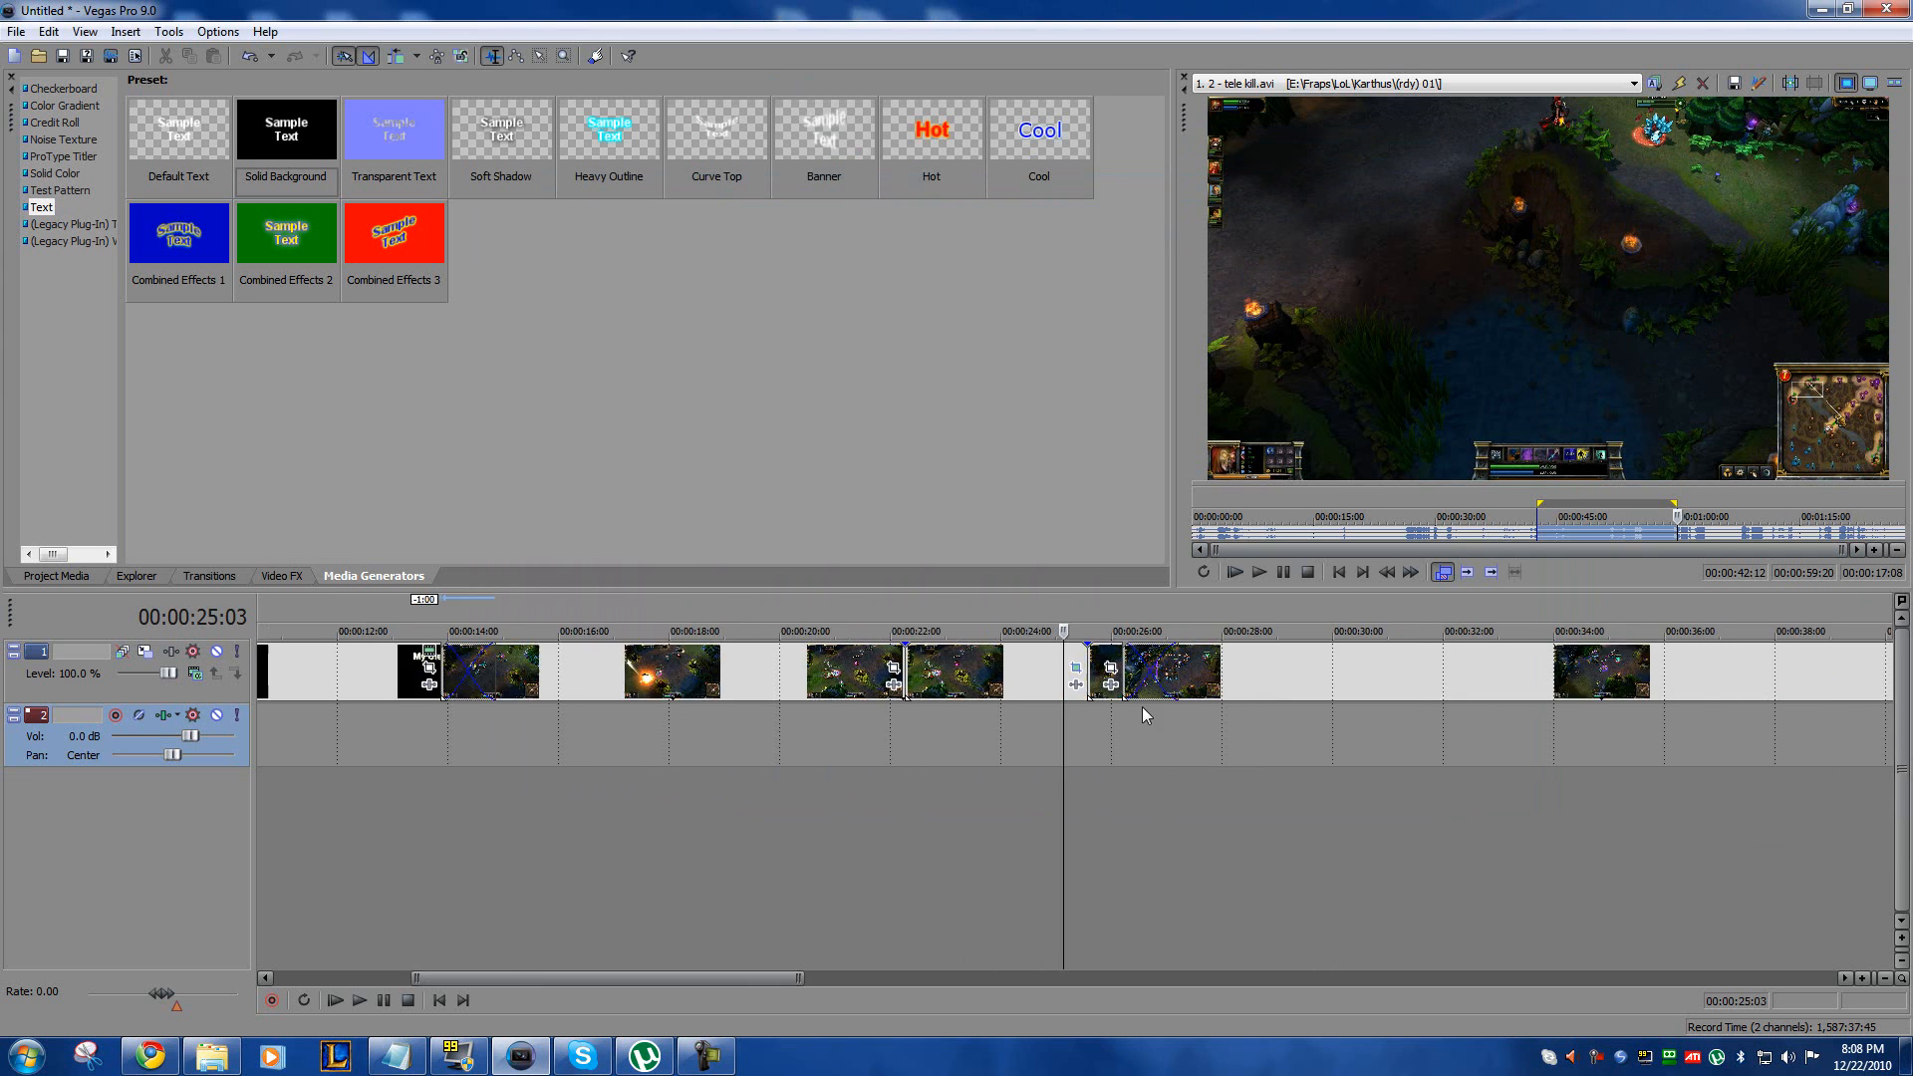
double_click(1041, 682)
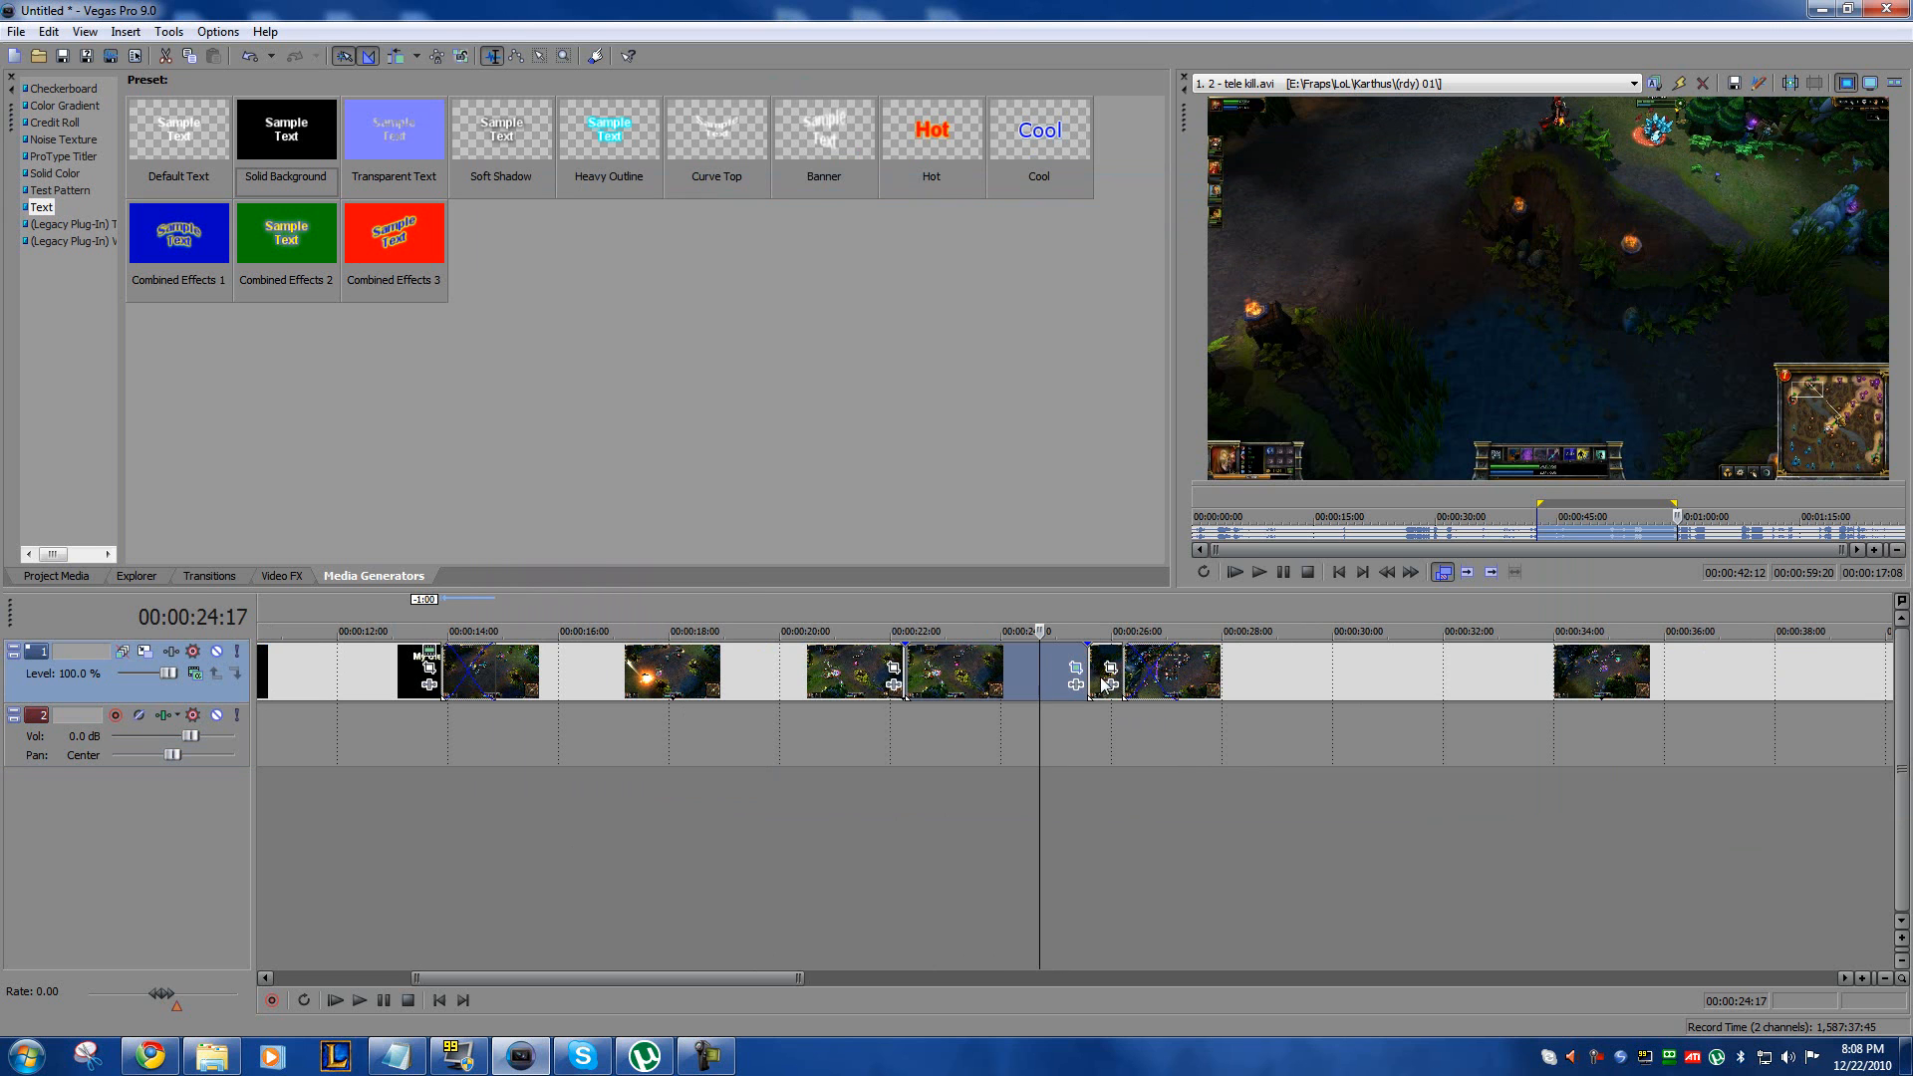
left_click(1108, 658)
scroll(1471, 690, "down", 2)
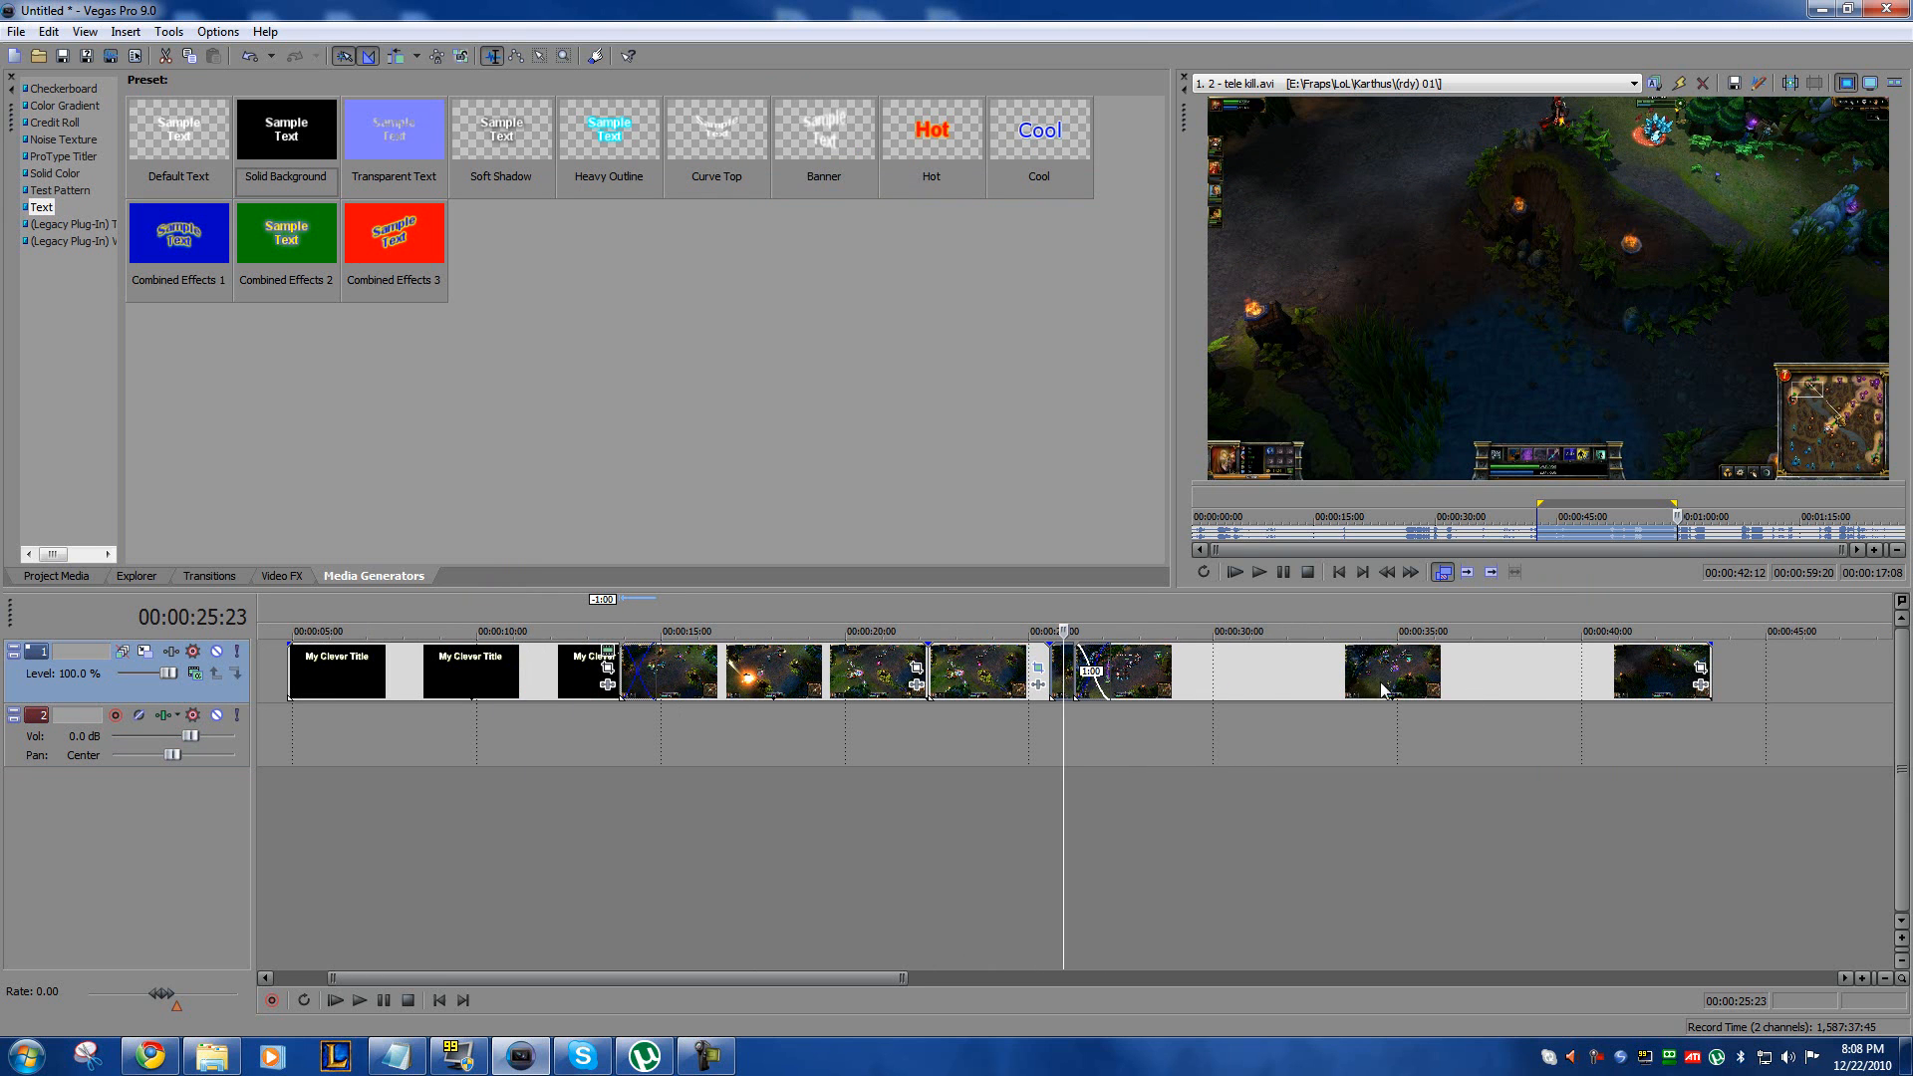
double_click(1539, 661)
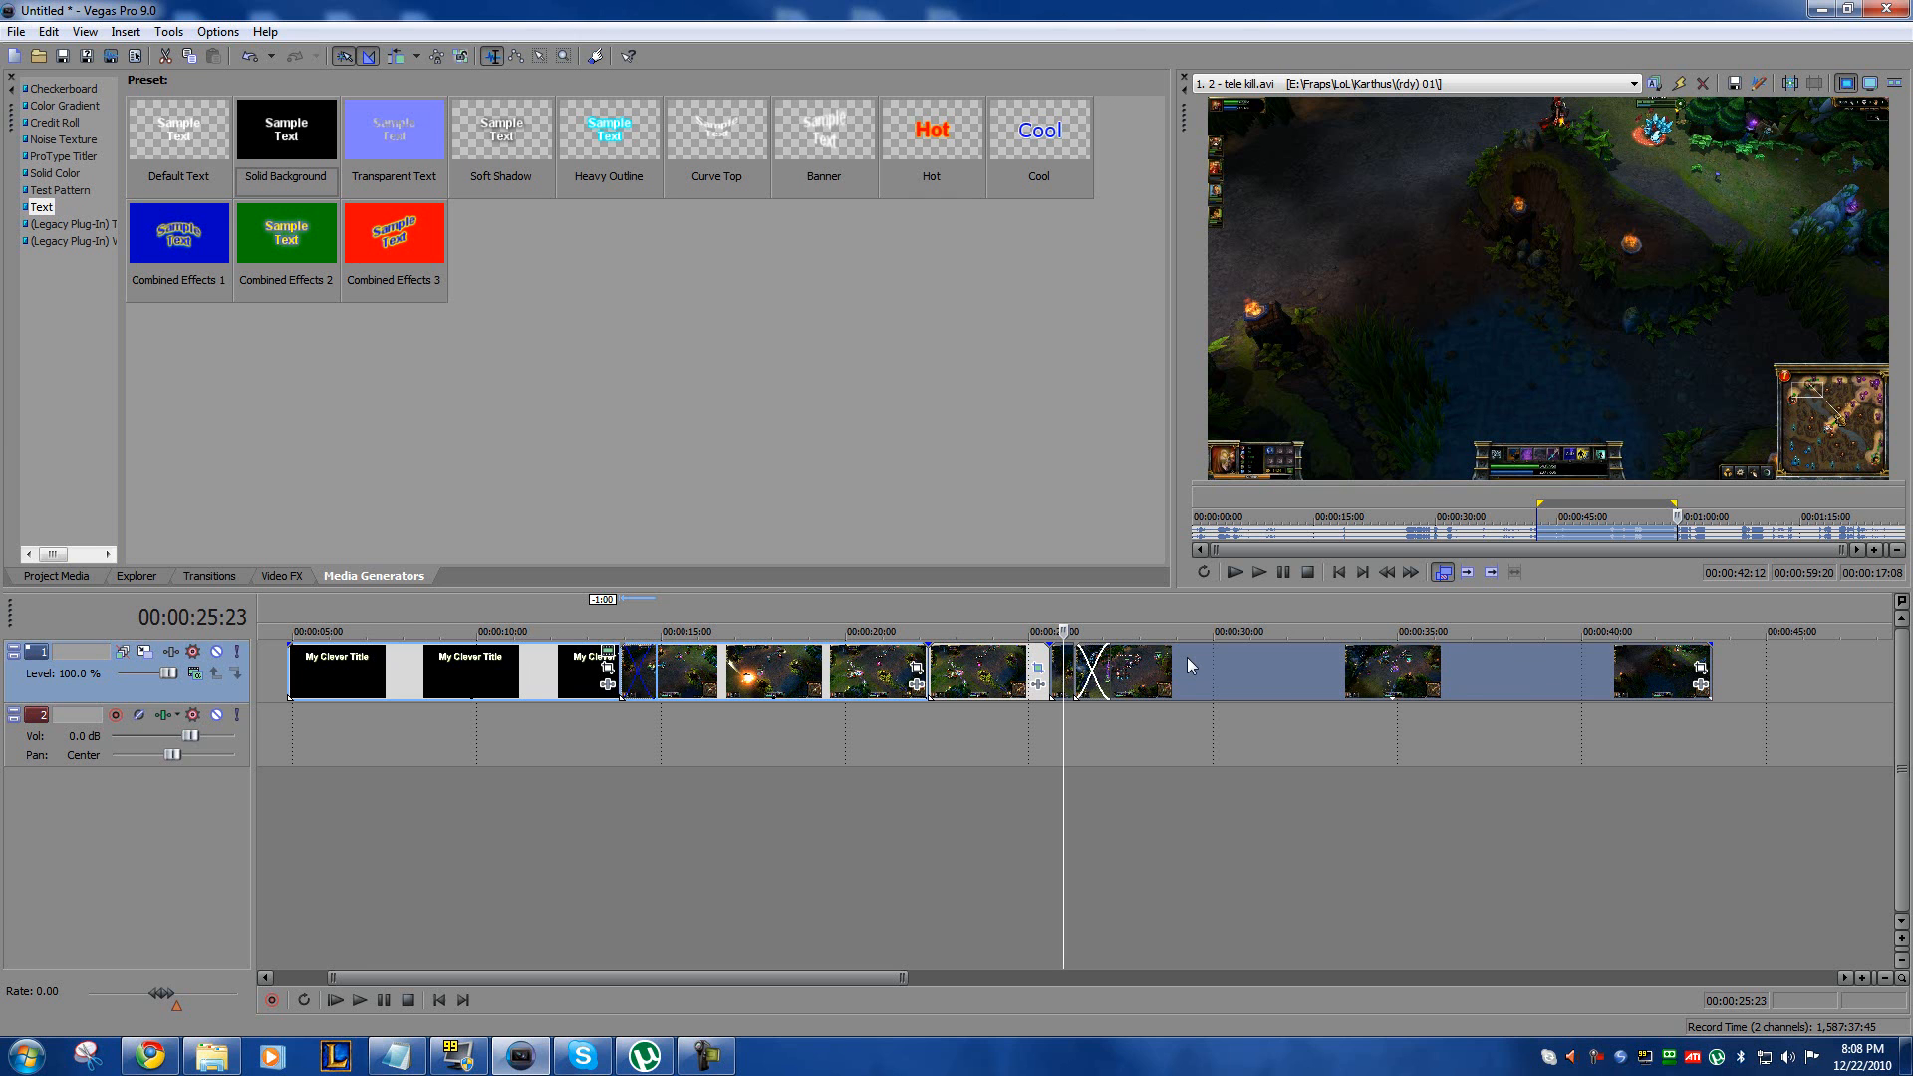
left_click_drag(1192, 666, 1276, 668)
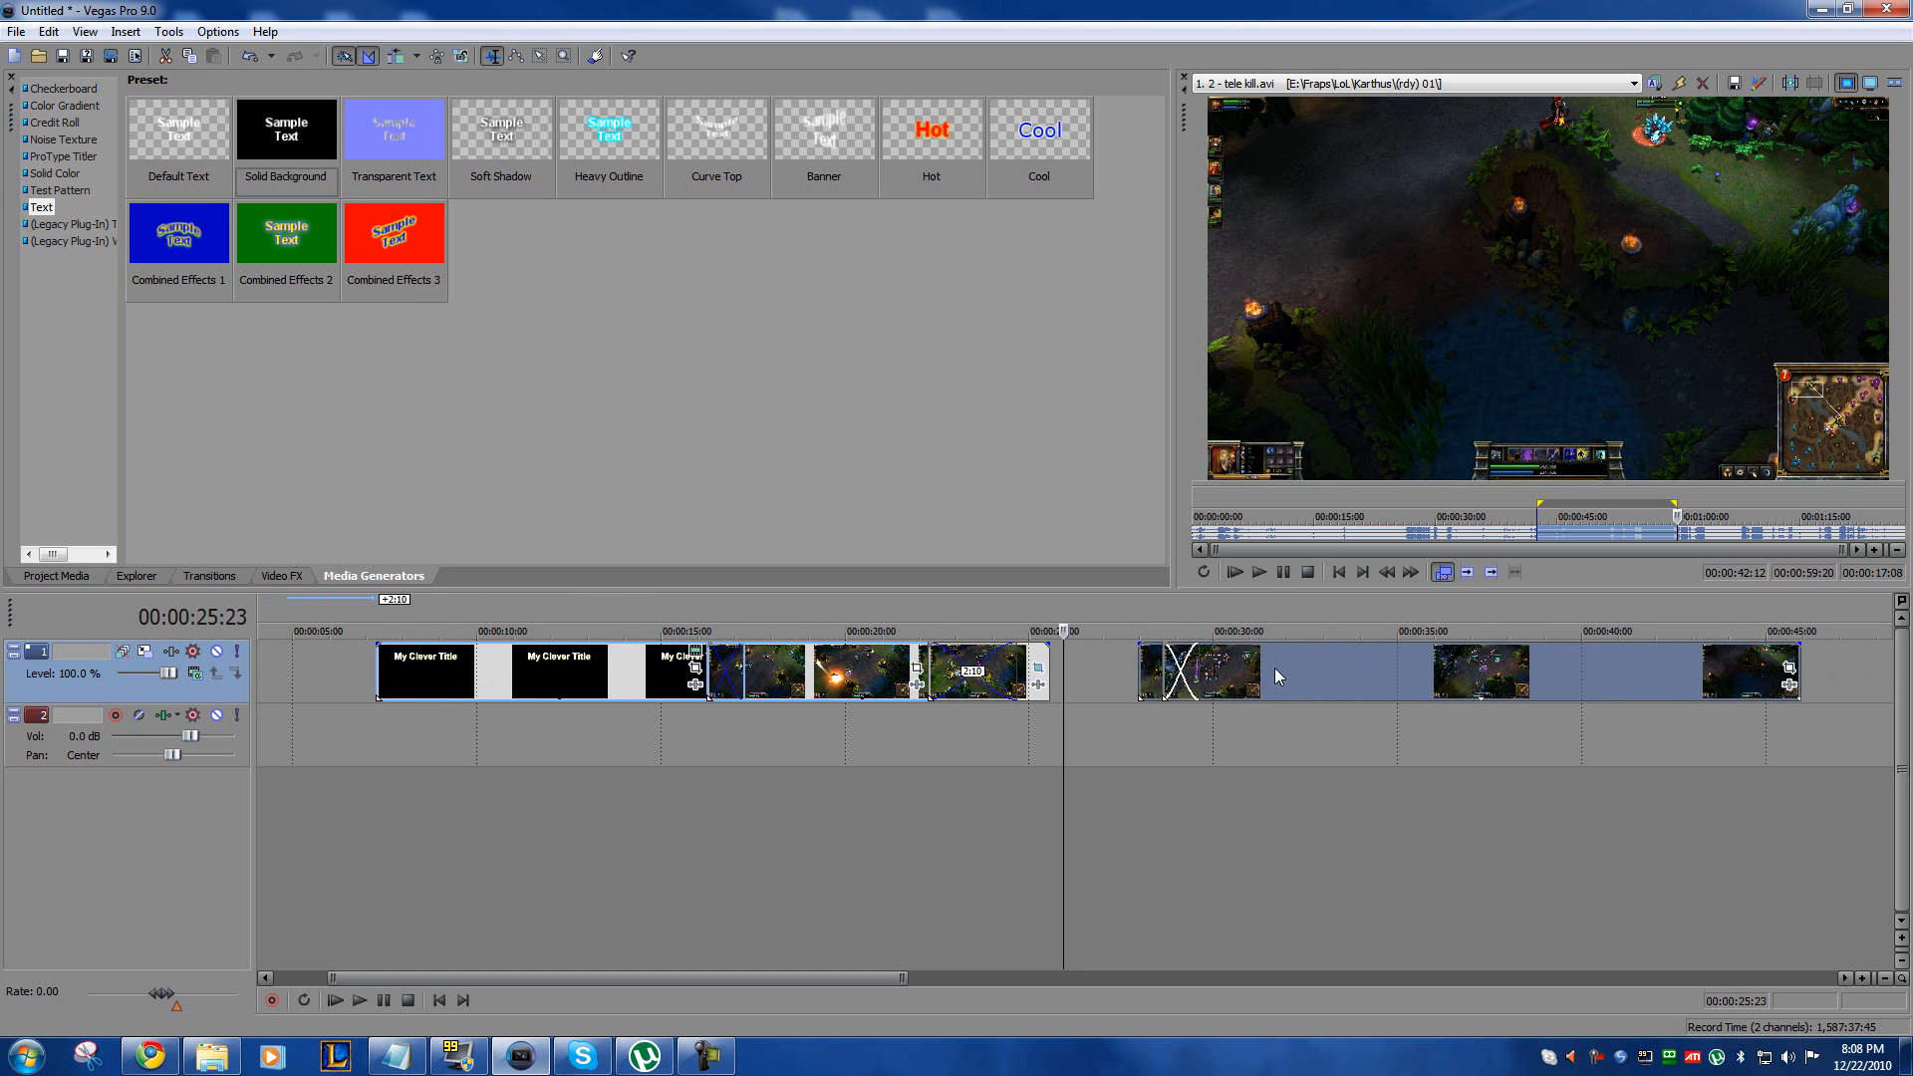
key("ctrl+z")
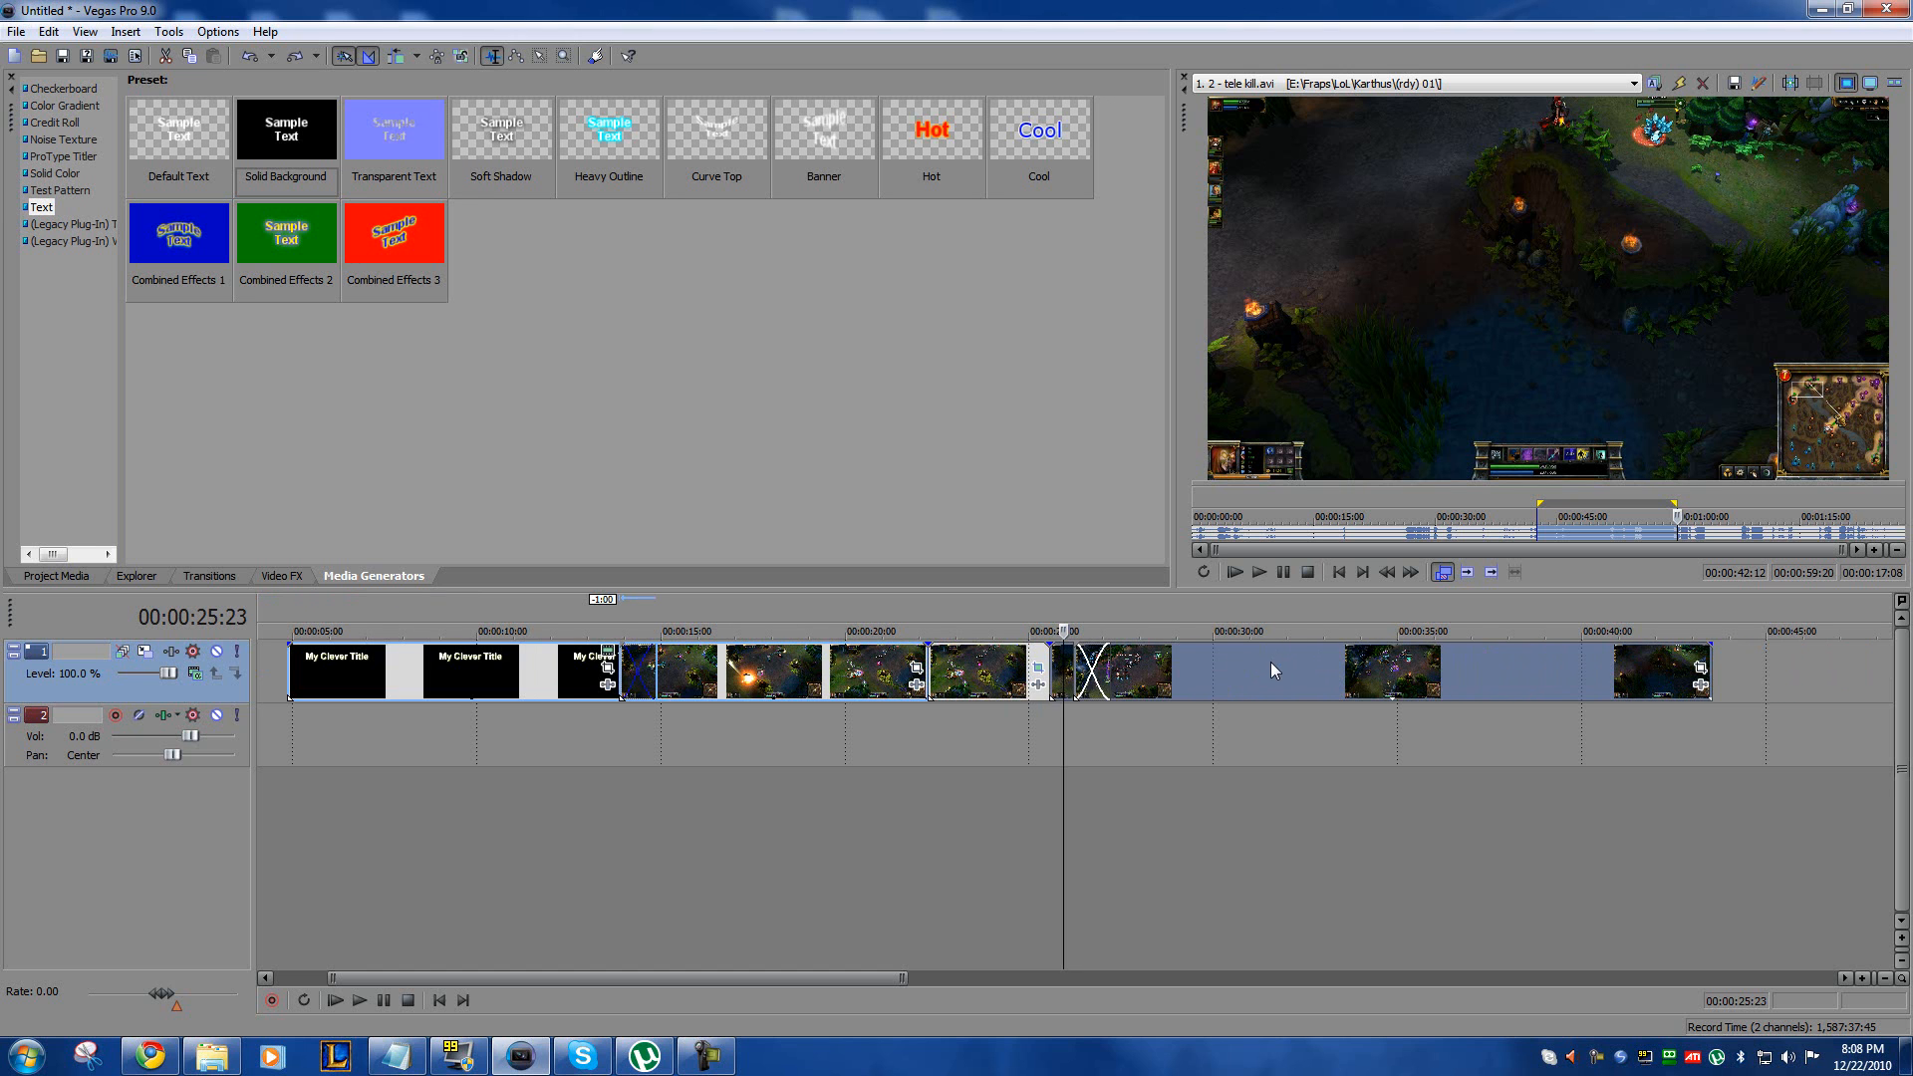
left_click_drag(1273, 662, 1435, 659)
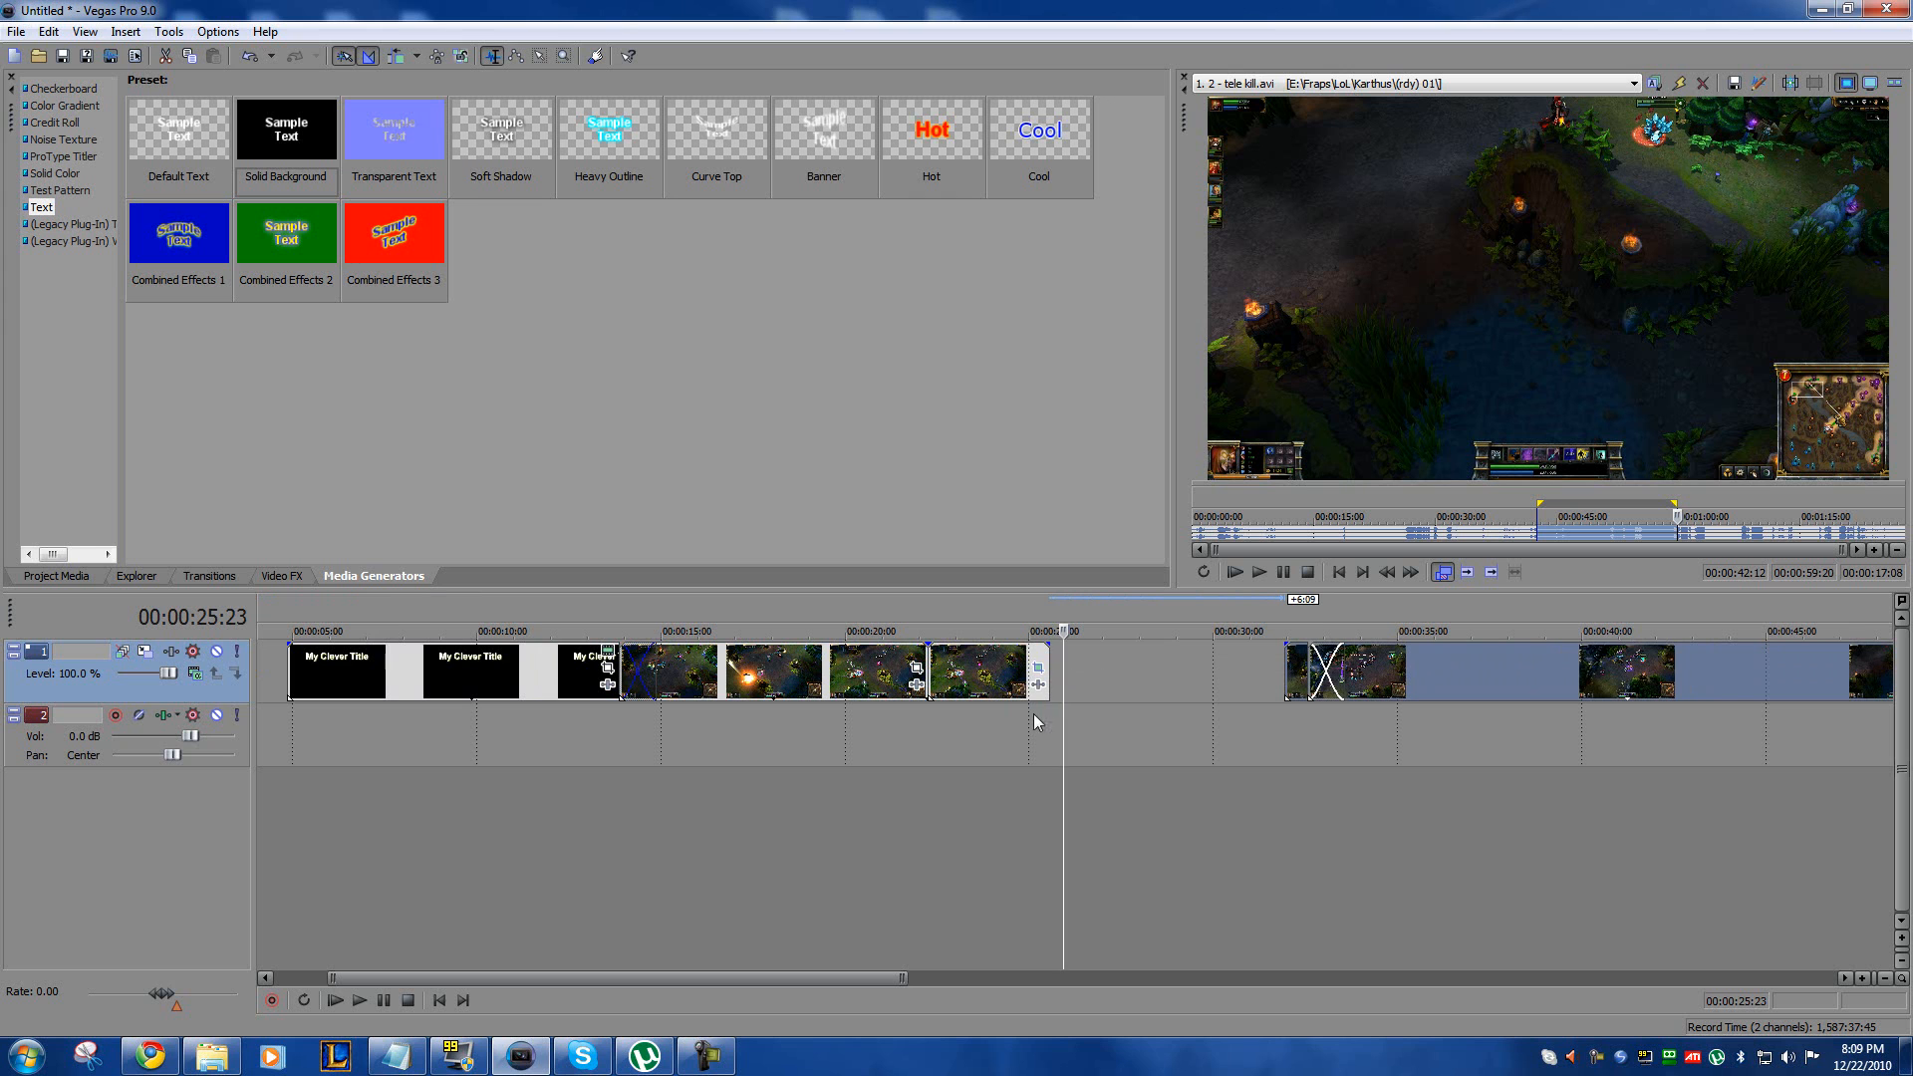
Step: Time-stretch the zoomed clip by about 2.5 seconds for slow motion and move the following crossfaded clips back against its end
left_click(976, 673)
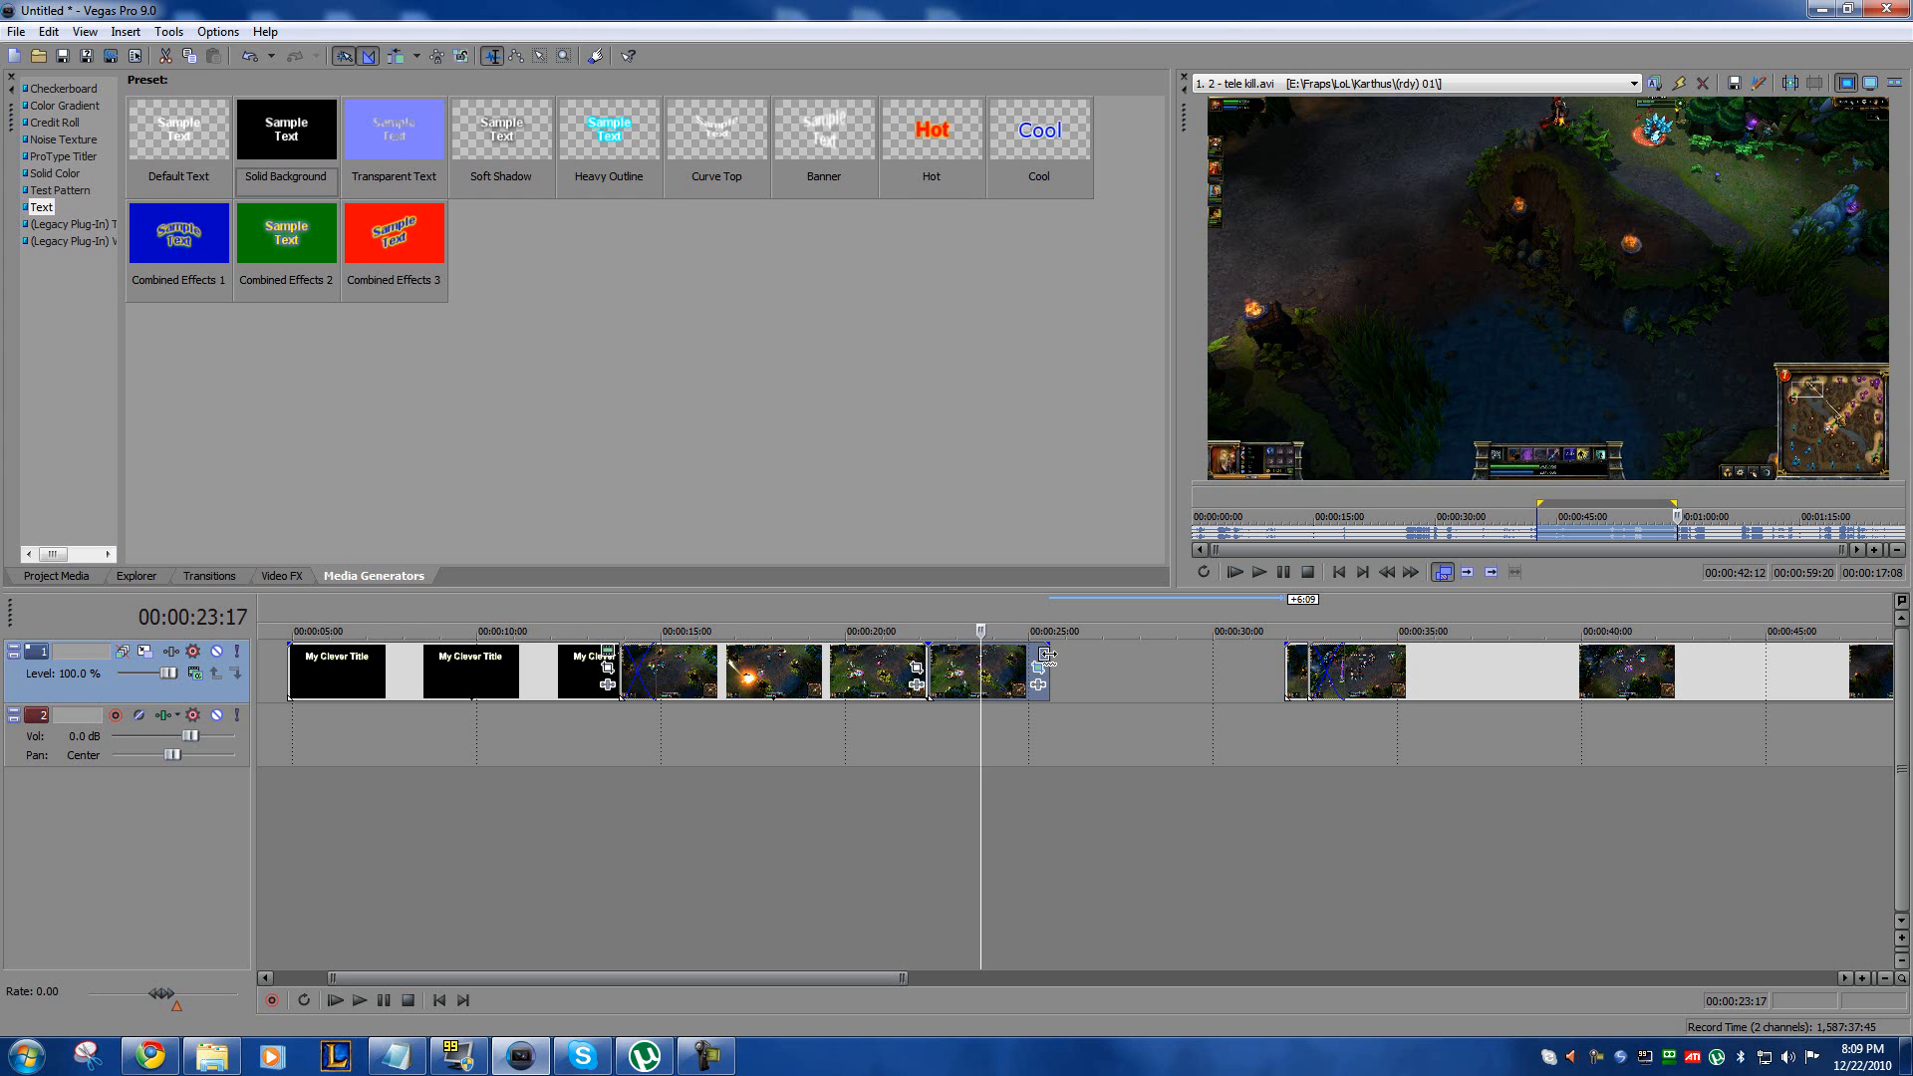
left_click_drag(1050, 655, 1142, 655)
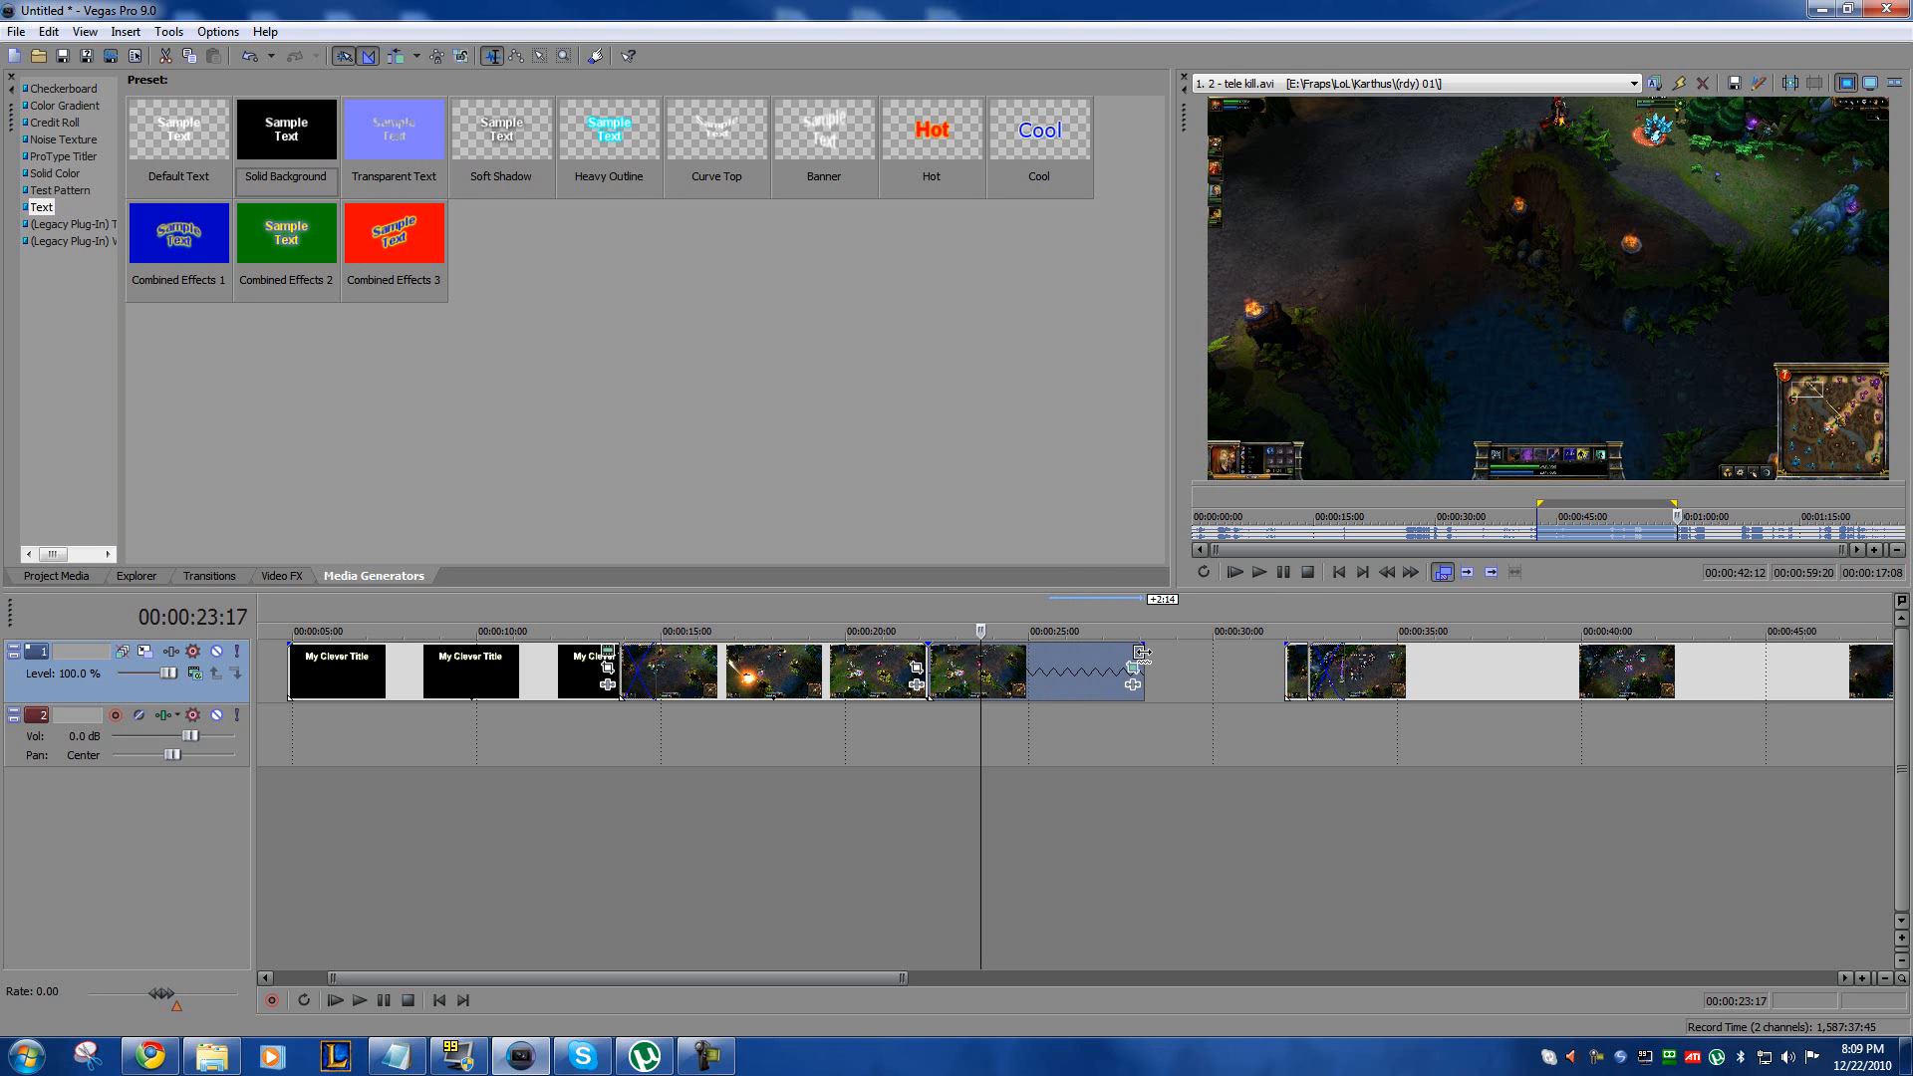
left_click(1295, 669)
left_click_drag(1432, 669, 1289, 665)
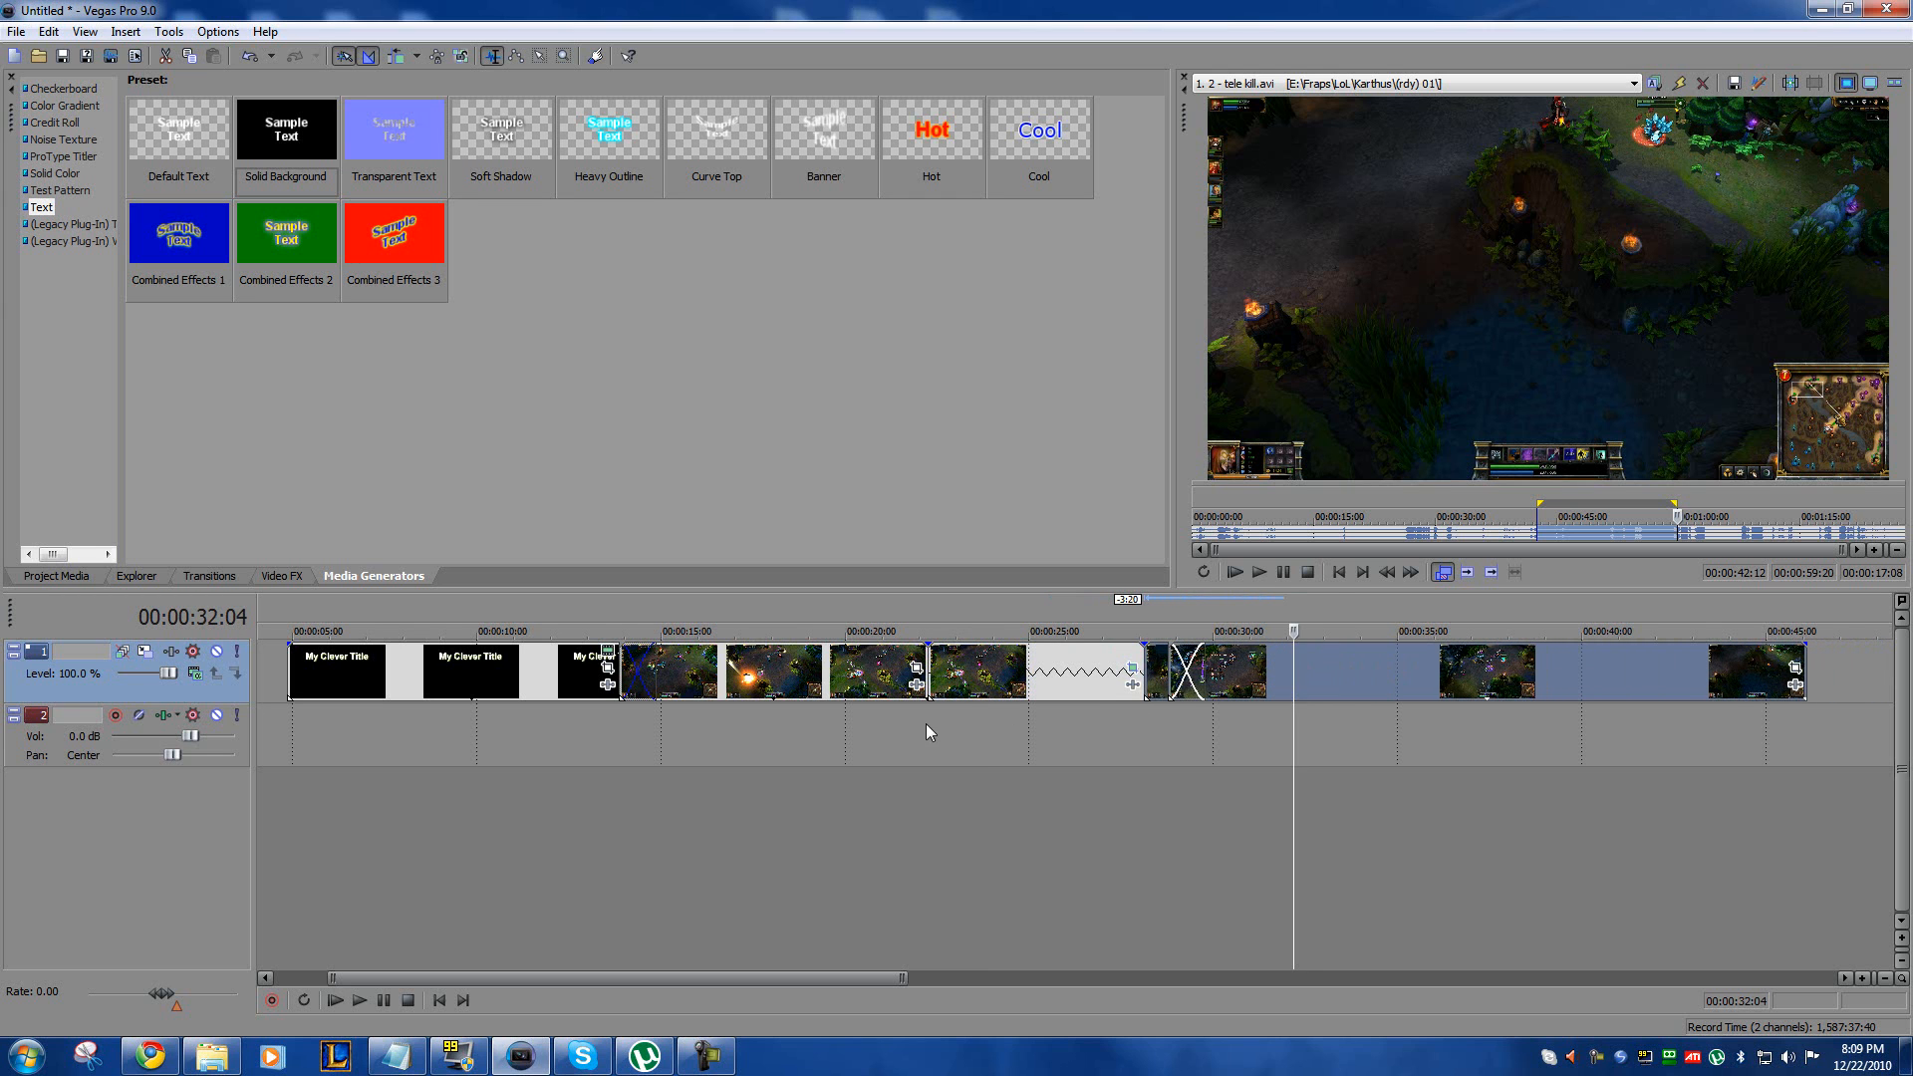
Step: Play the slowed zoom clip from 00:00:22:06 in the video preview, then move the preview window out of the way
left_click(928, 713)
left_click_drag(1912, 253, 1024, 248)
key("space")
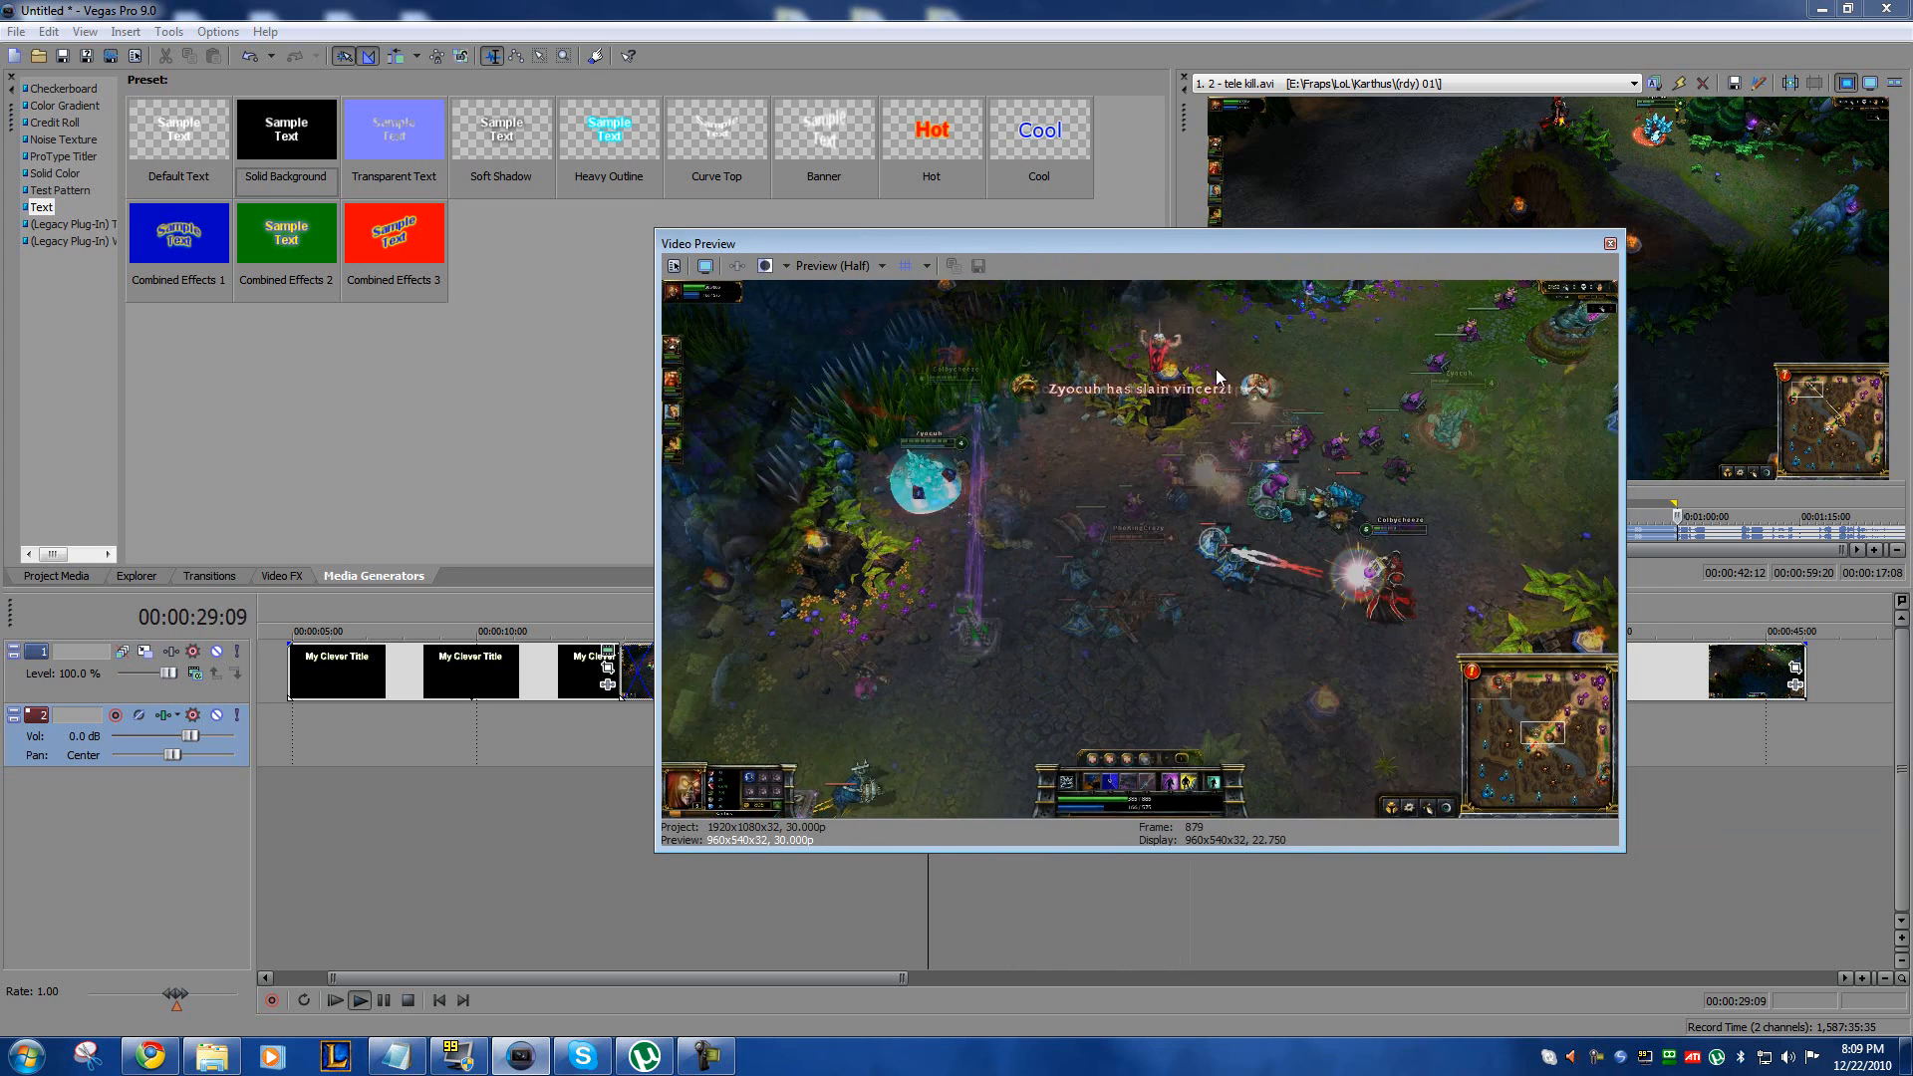
key("space")
left_click_drag(1014, 243, 1908, 249)
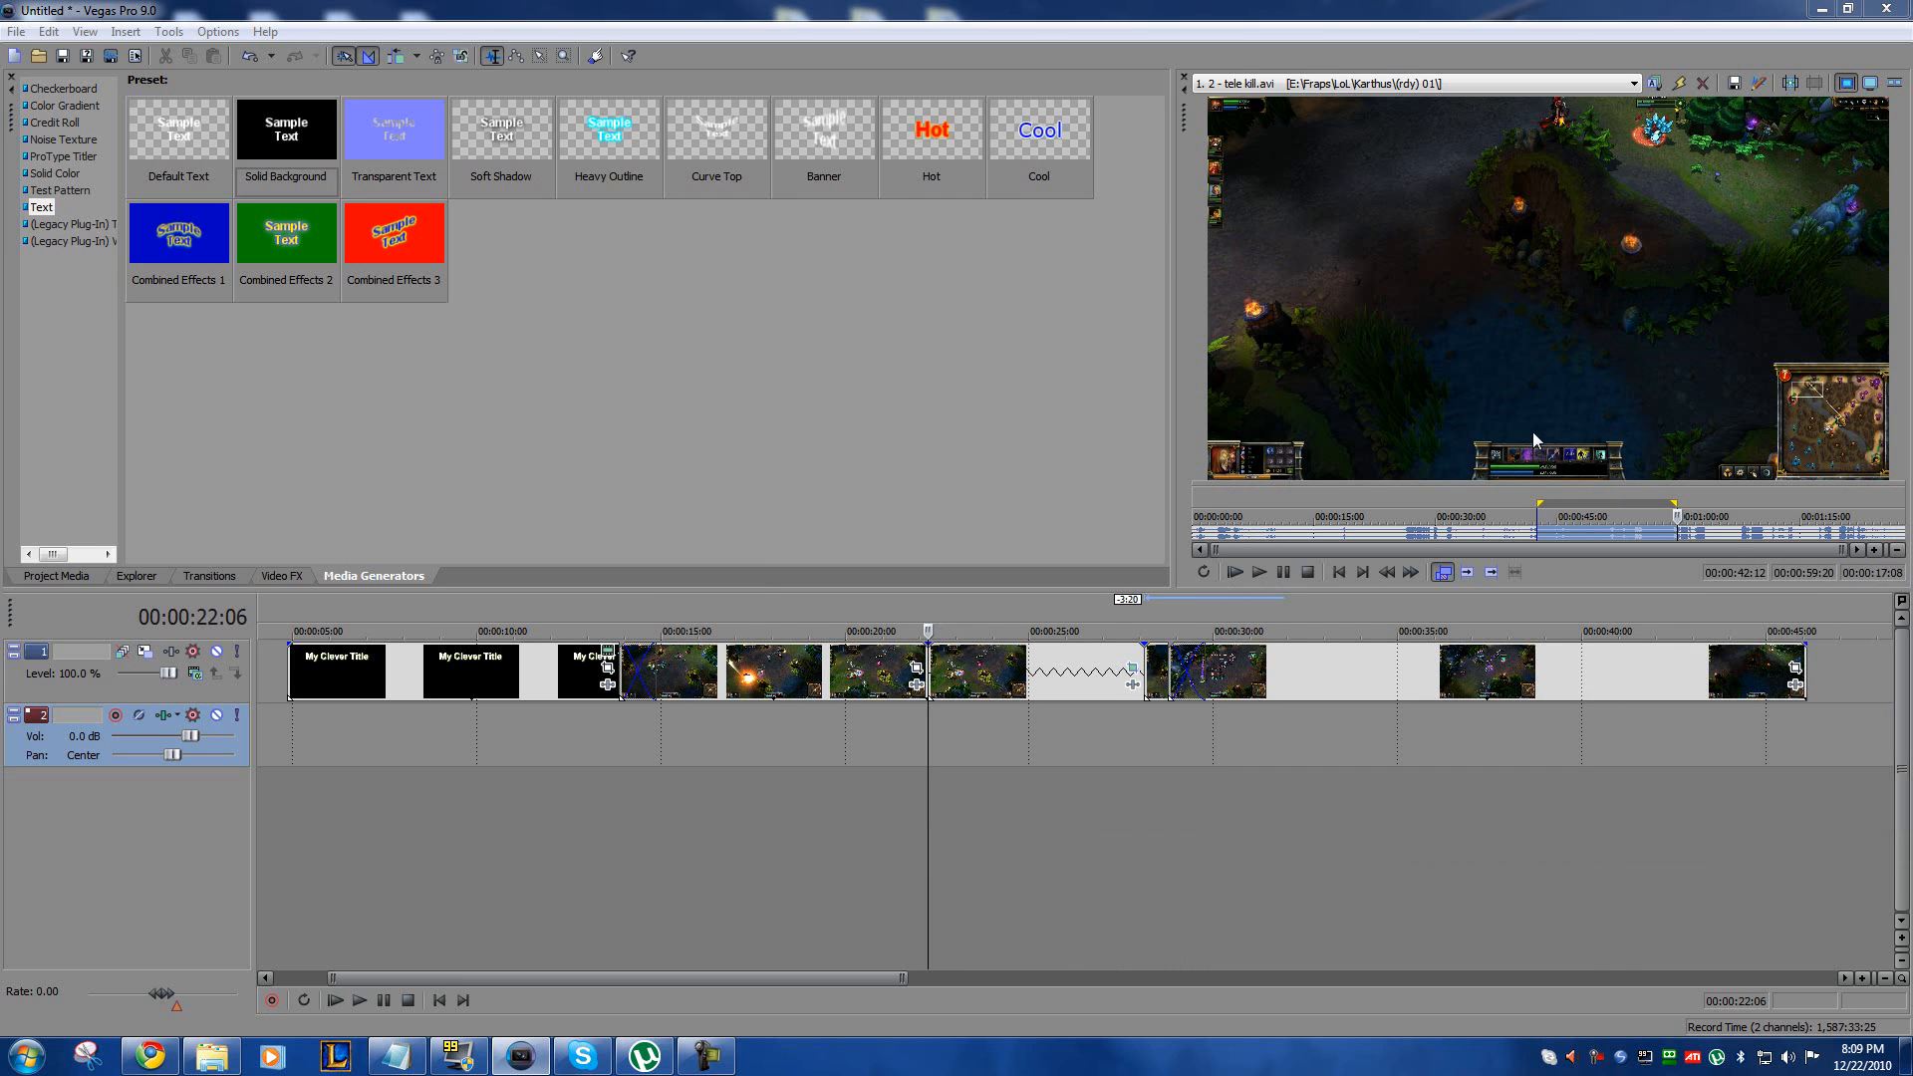
left_click(1132, 740)
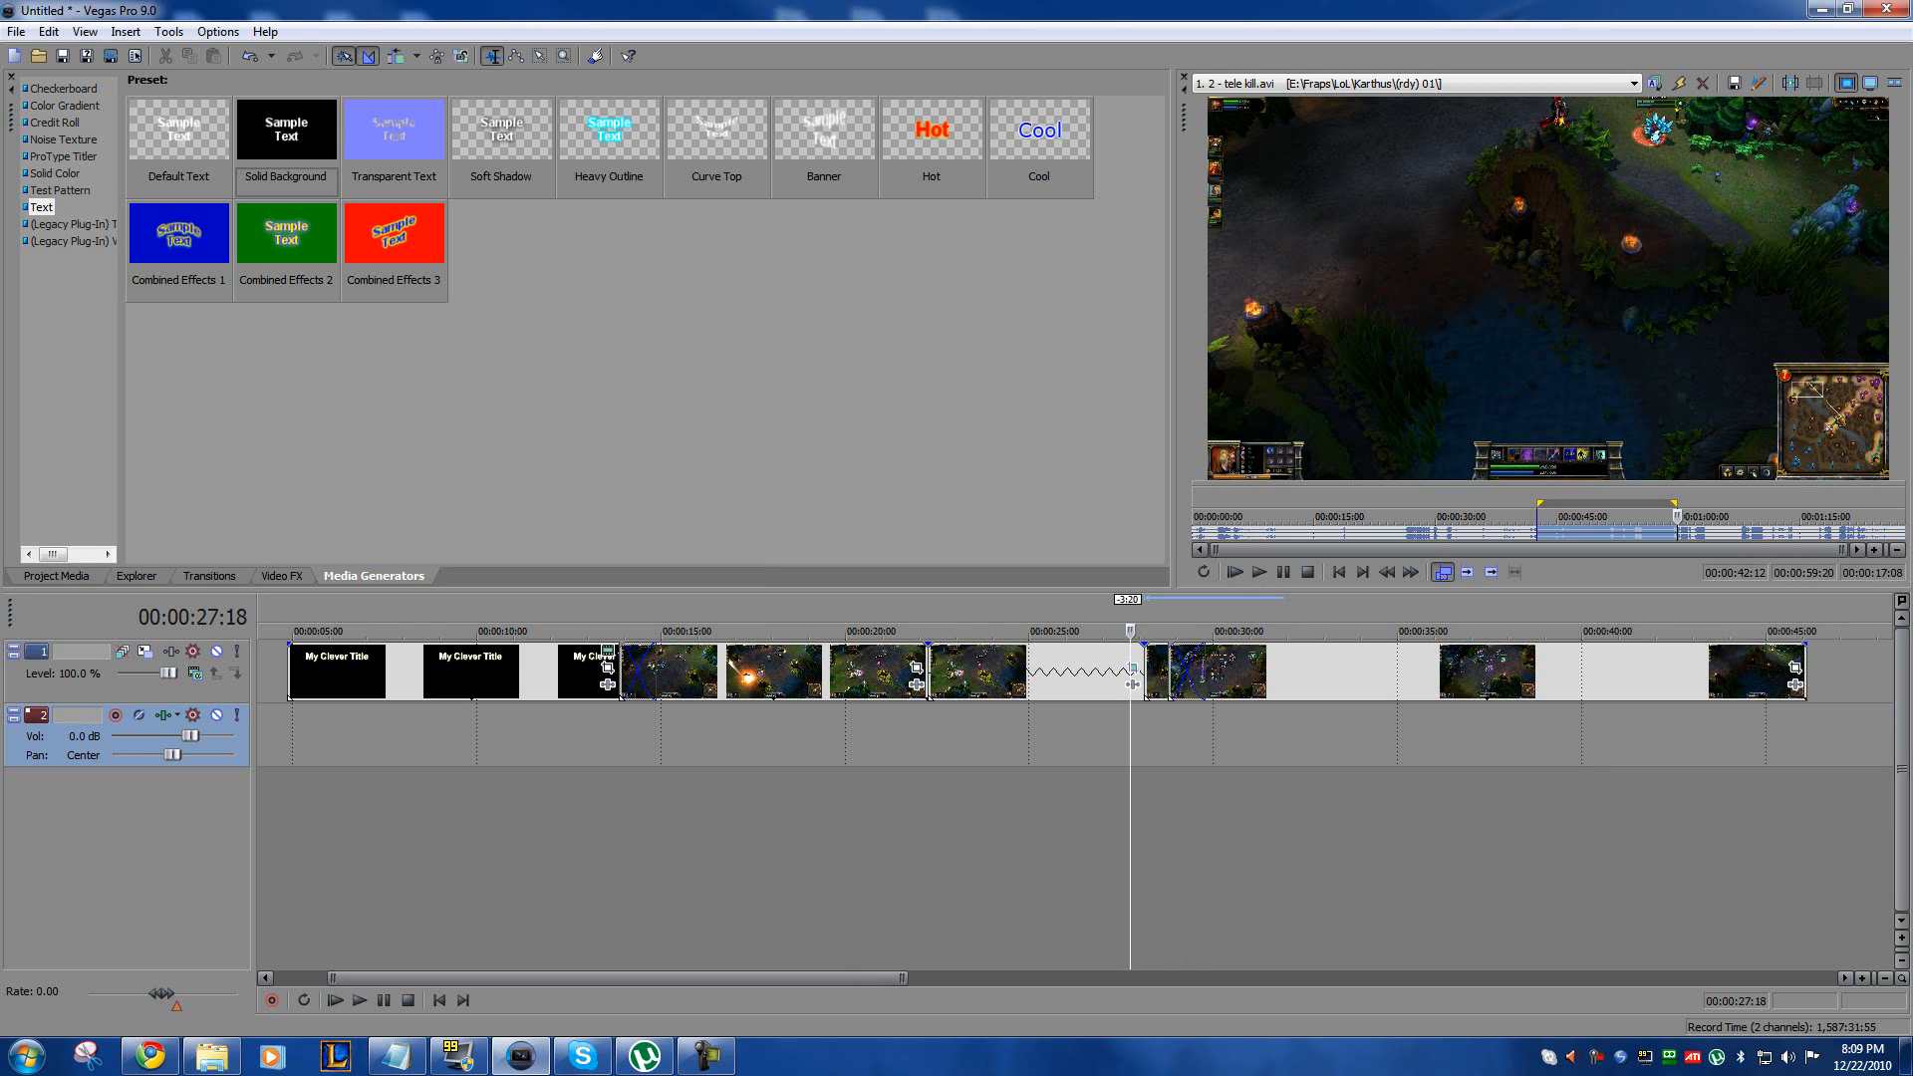
key("alt+Tab")
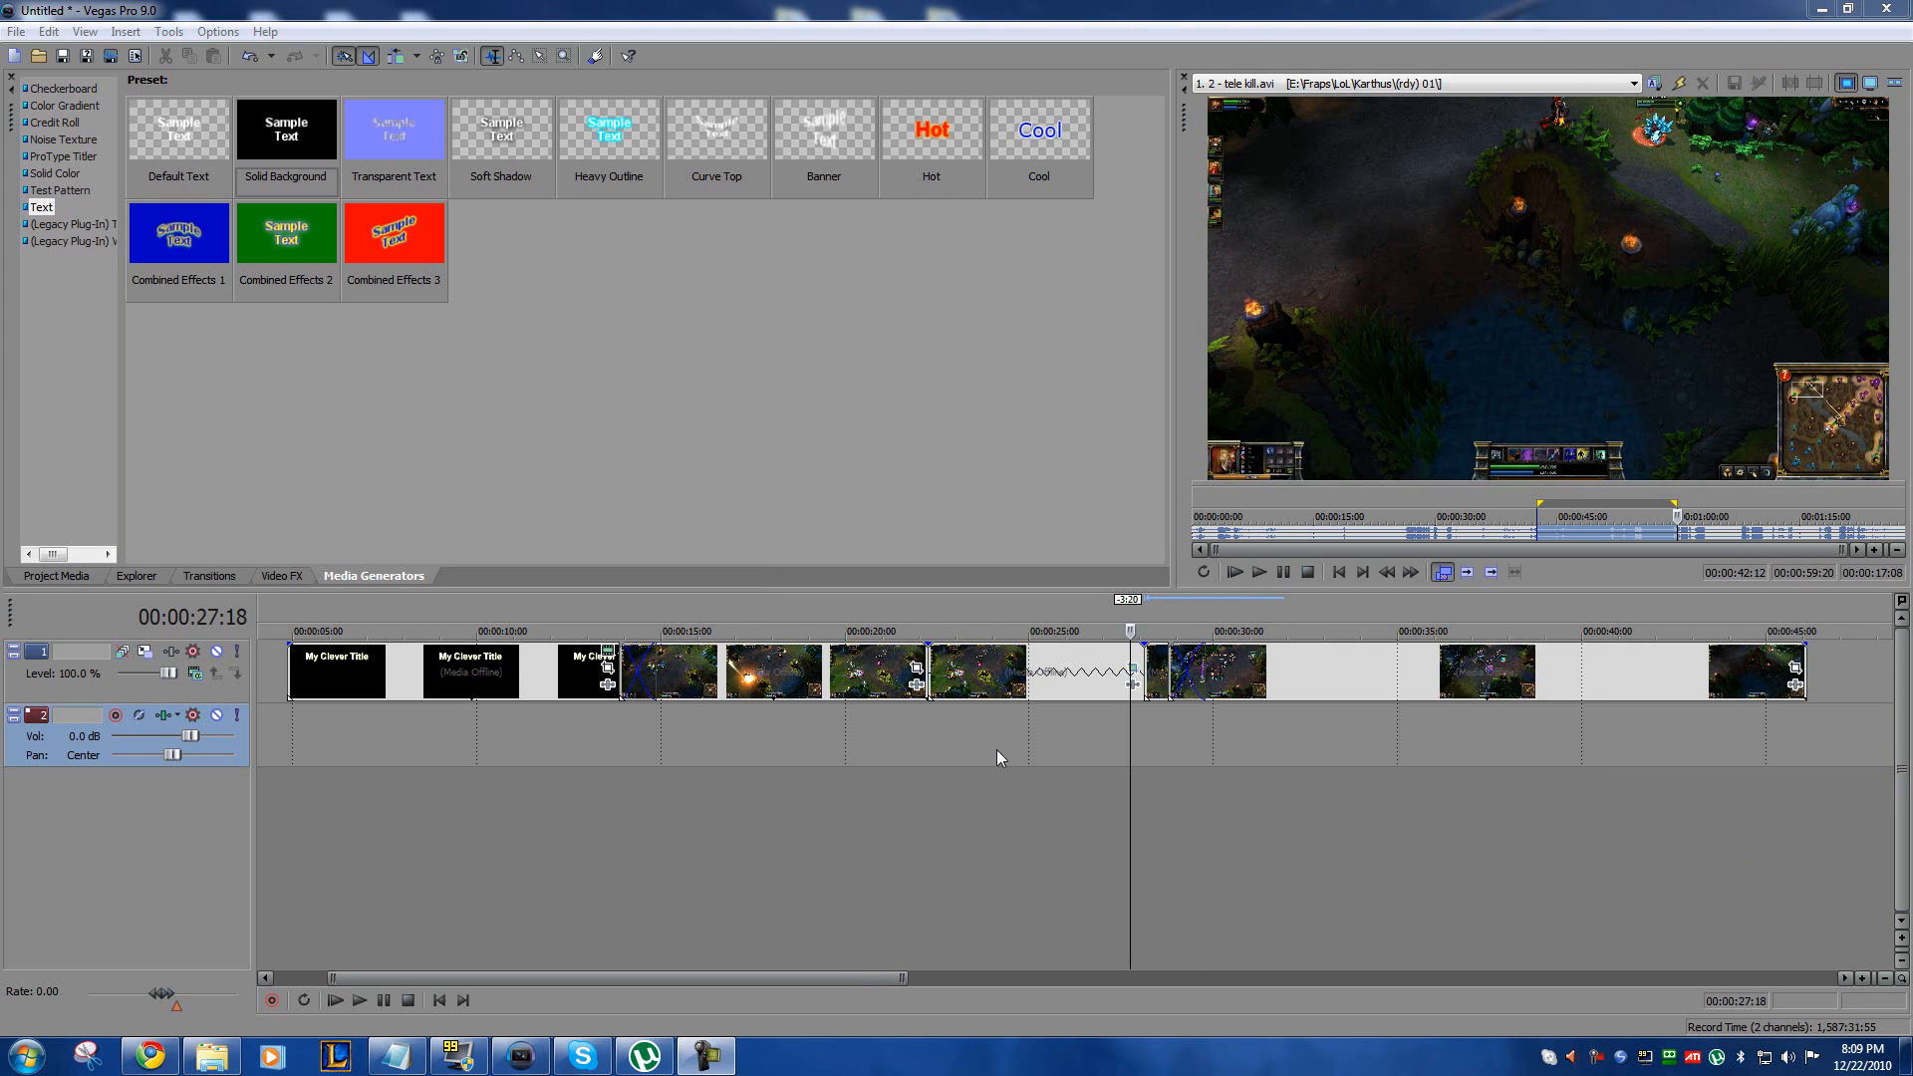
left_click(698, 733)
left_click(636, 727)
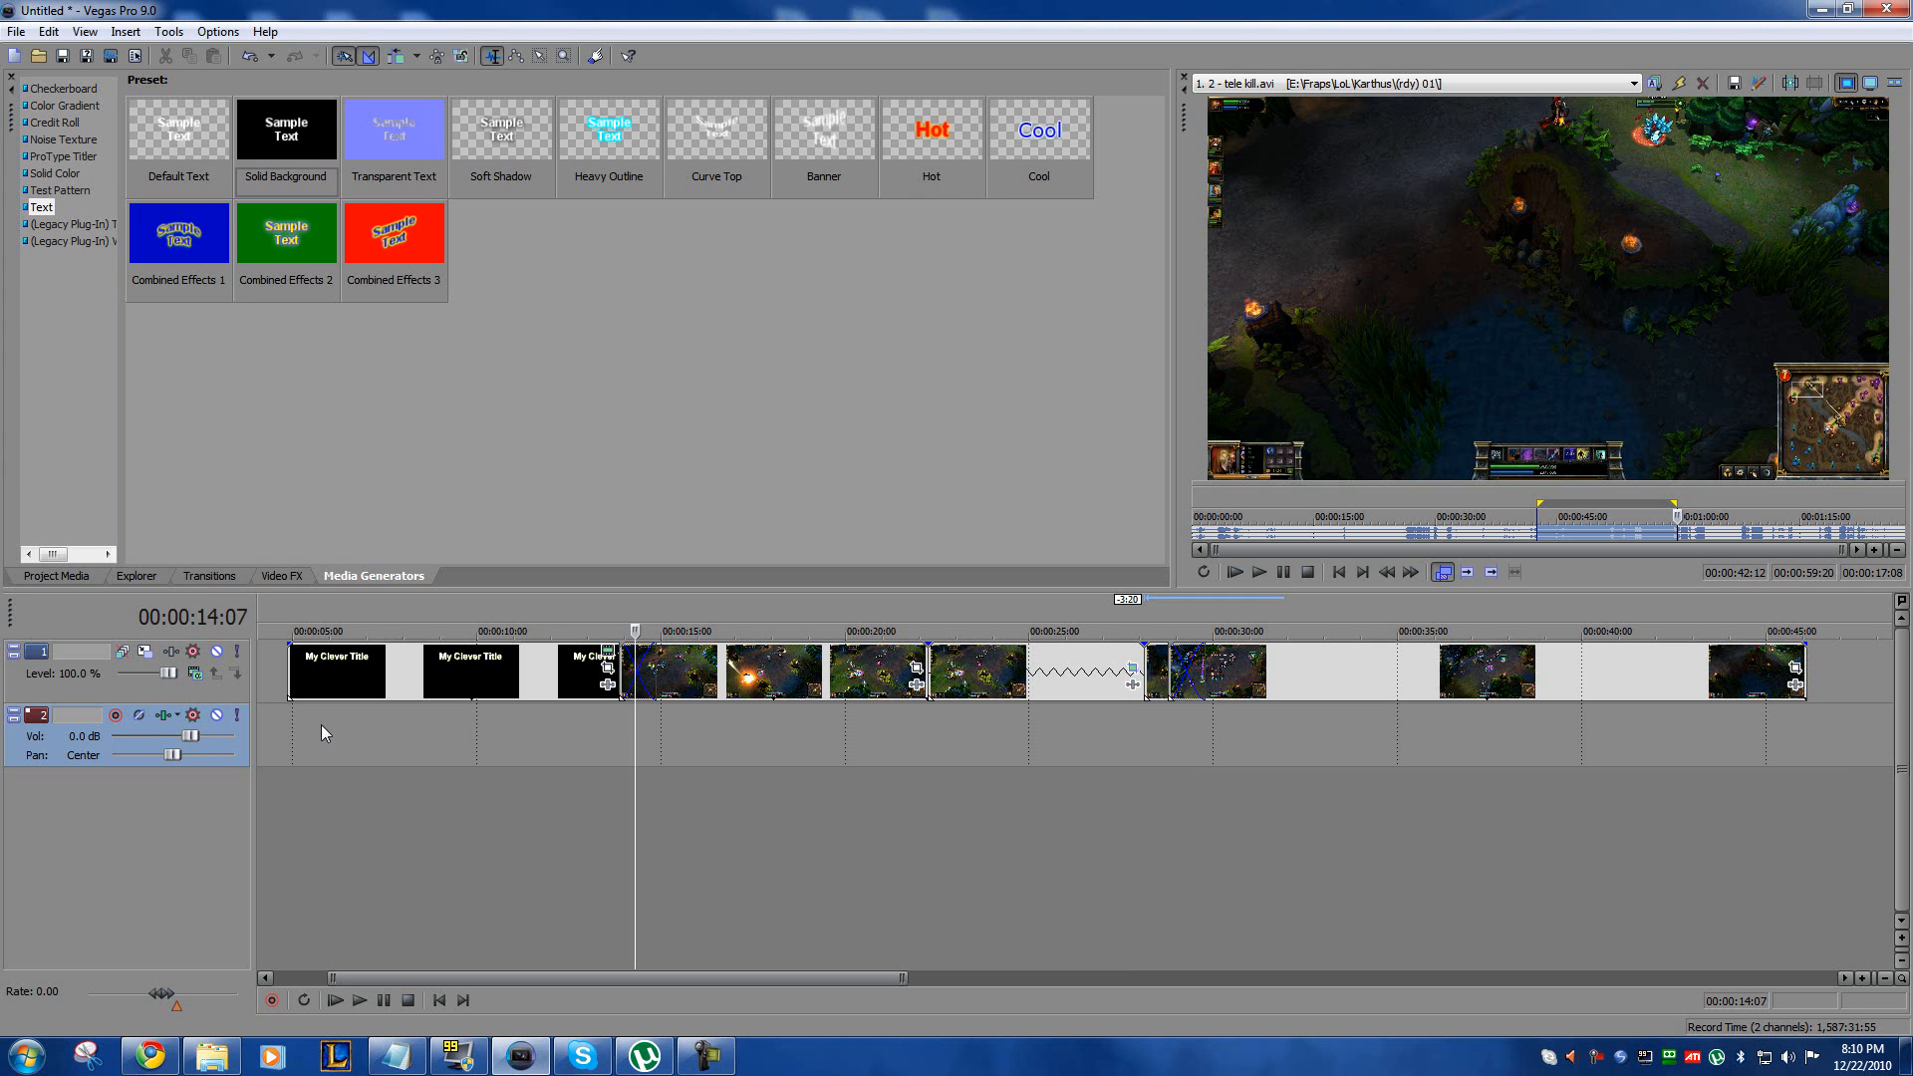
left_click(286, 728)
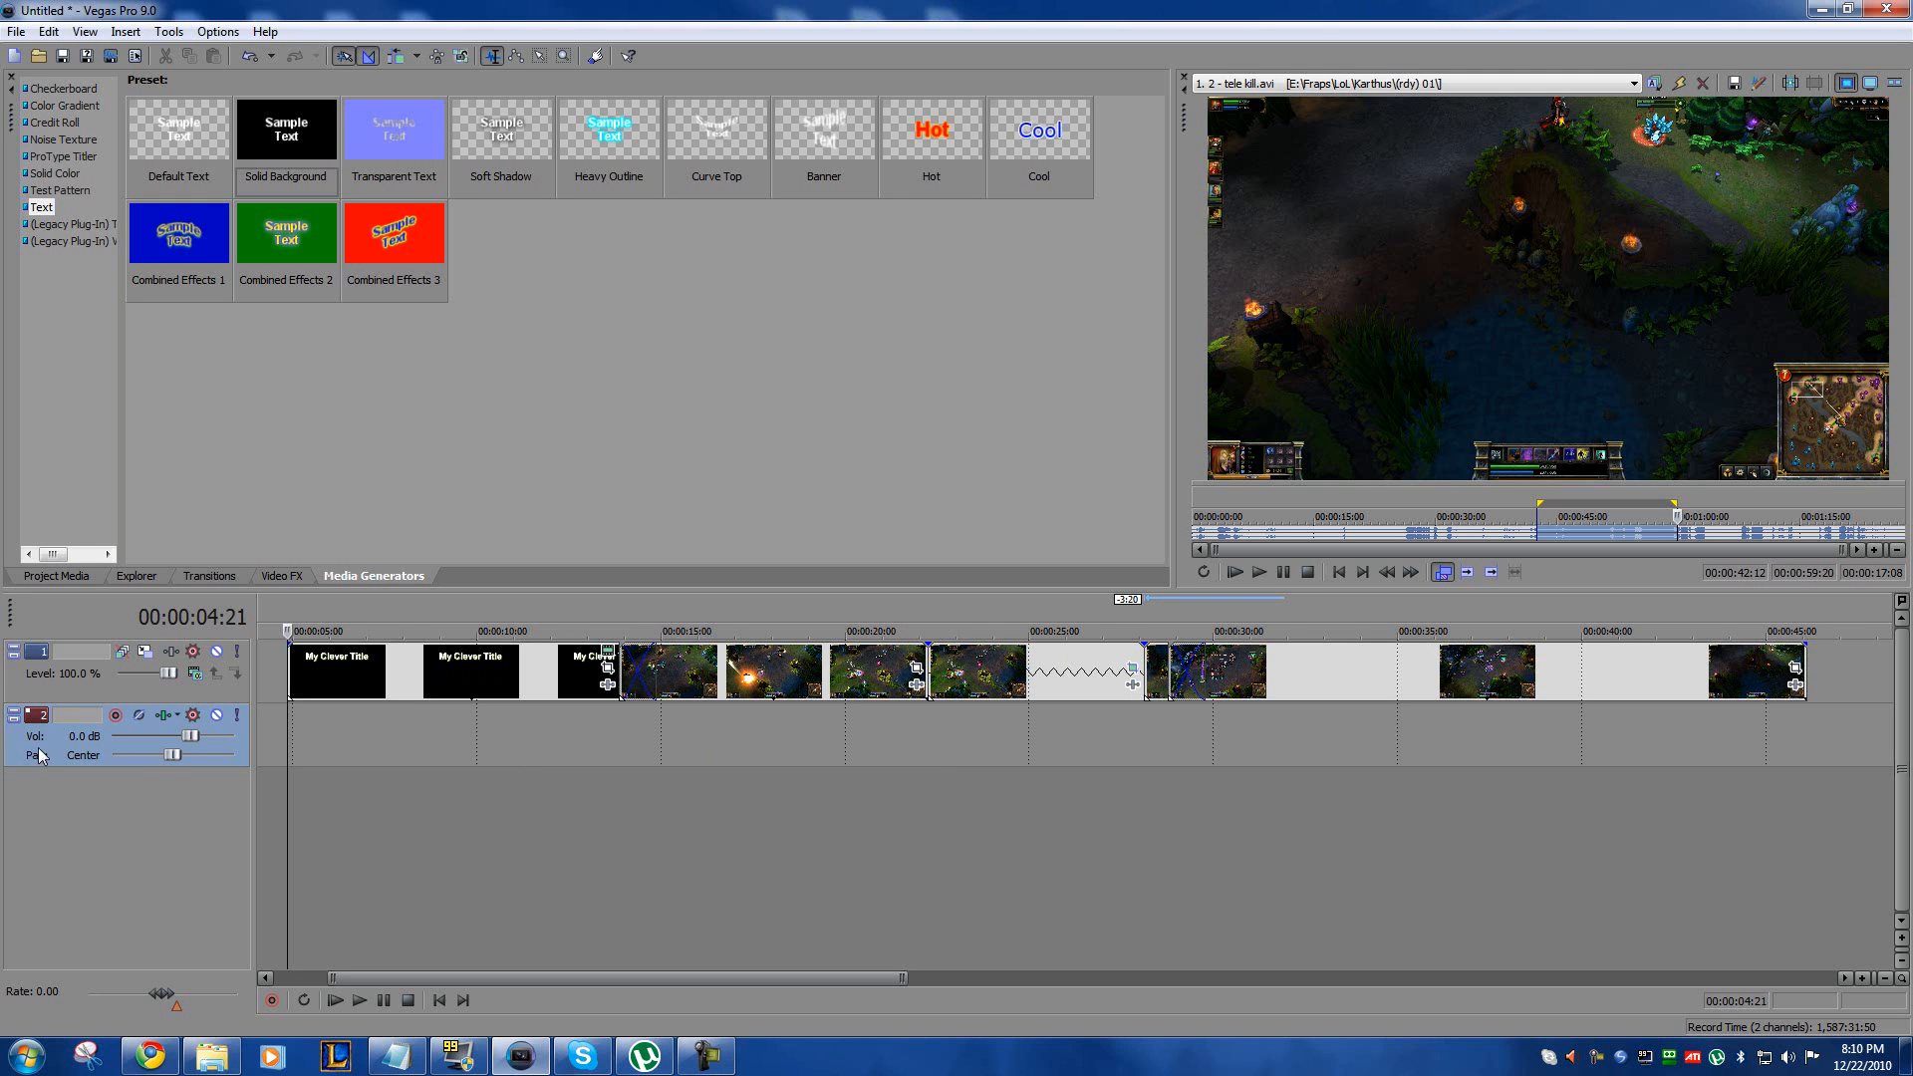
left_click(369, 743)
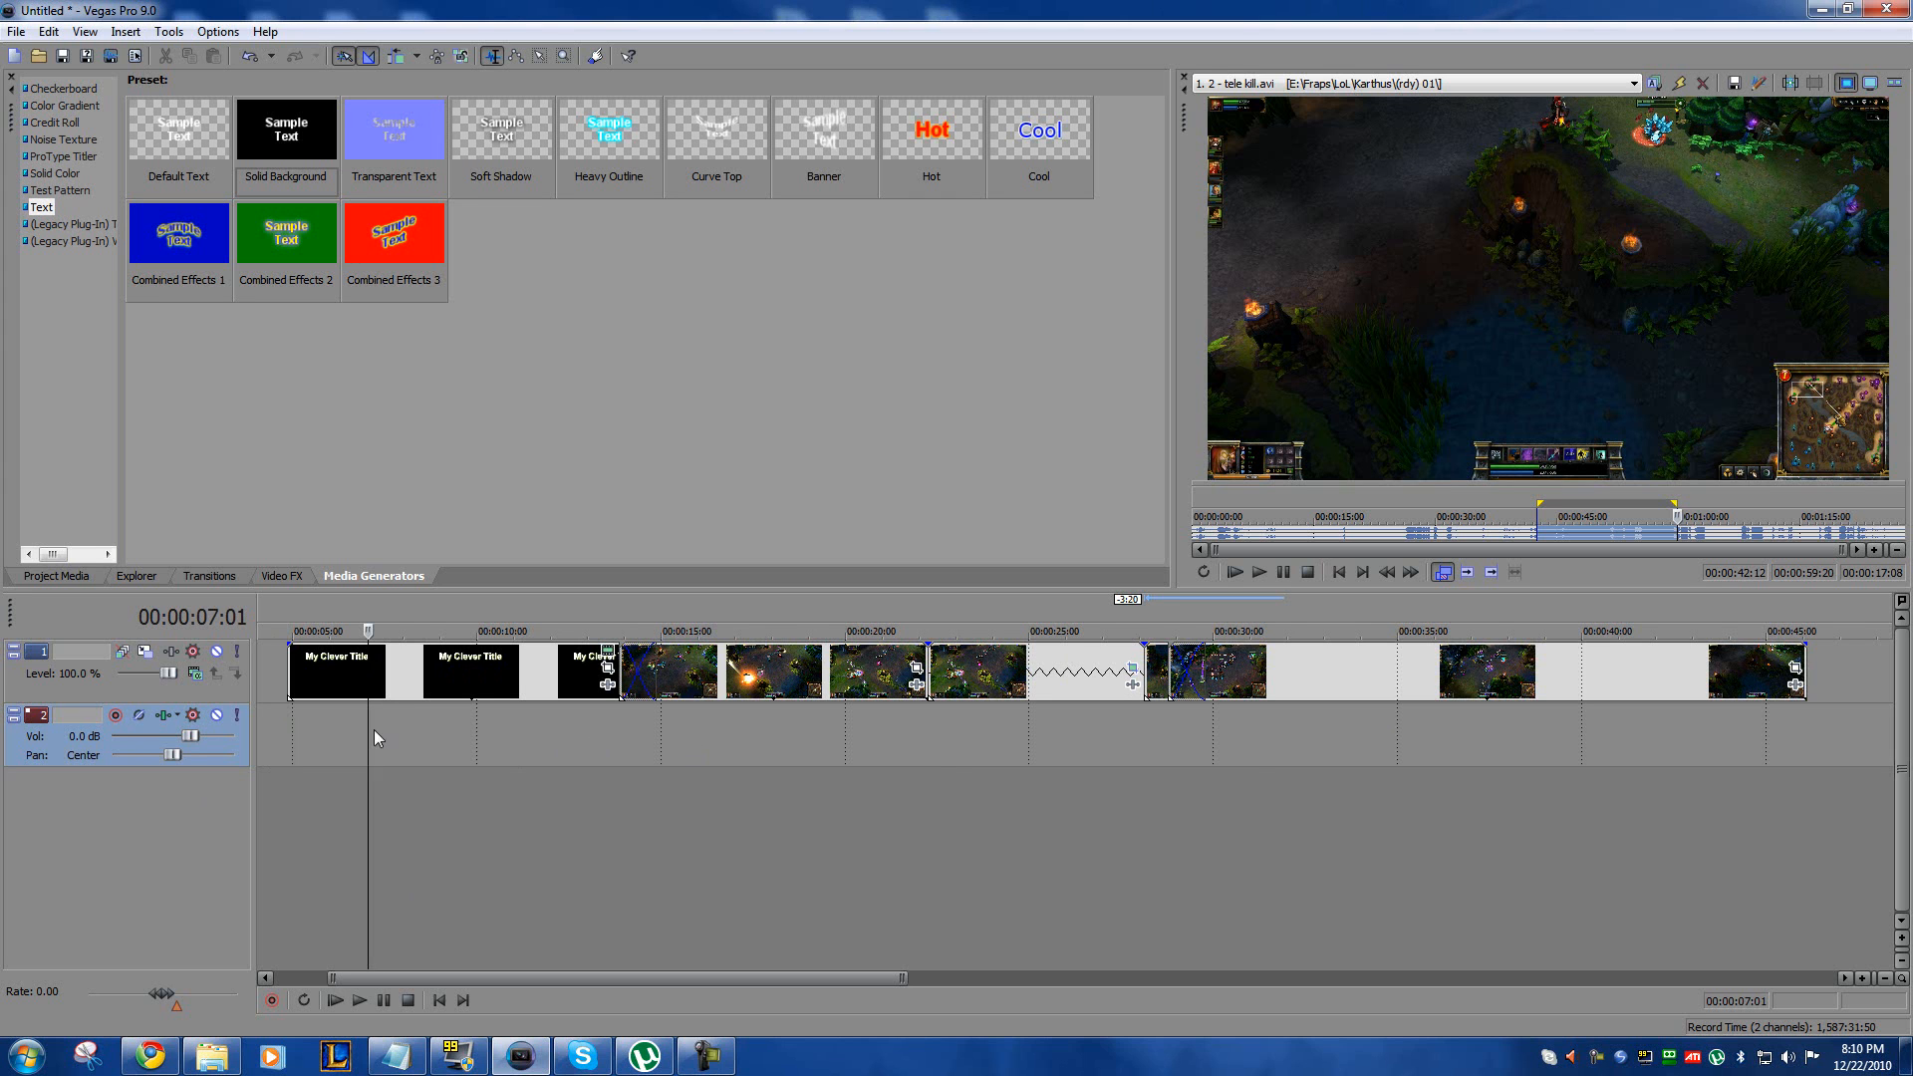
left_click(453, 738)
left_click(289, 728)
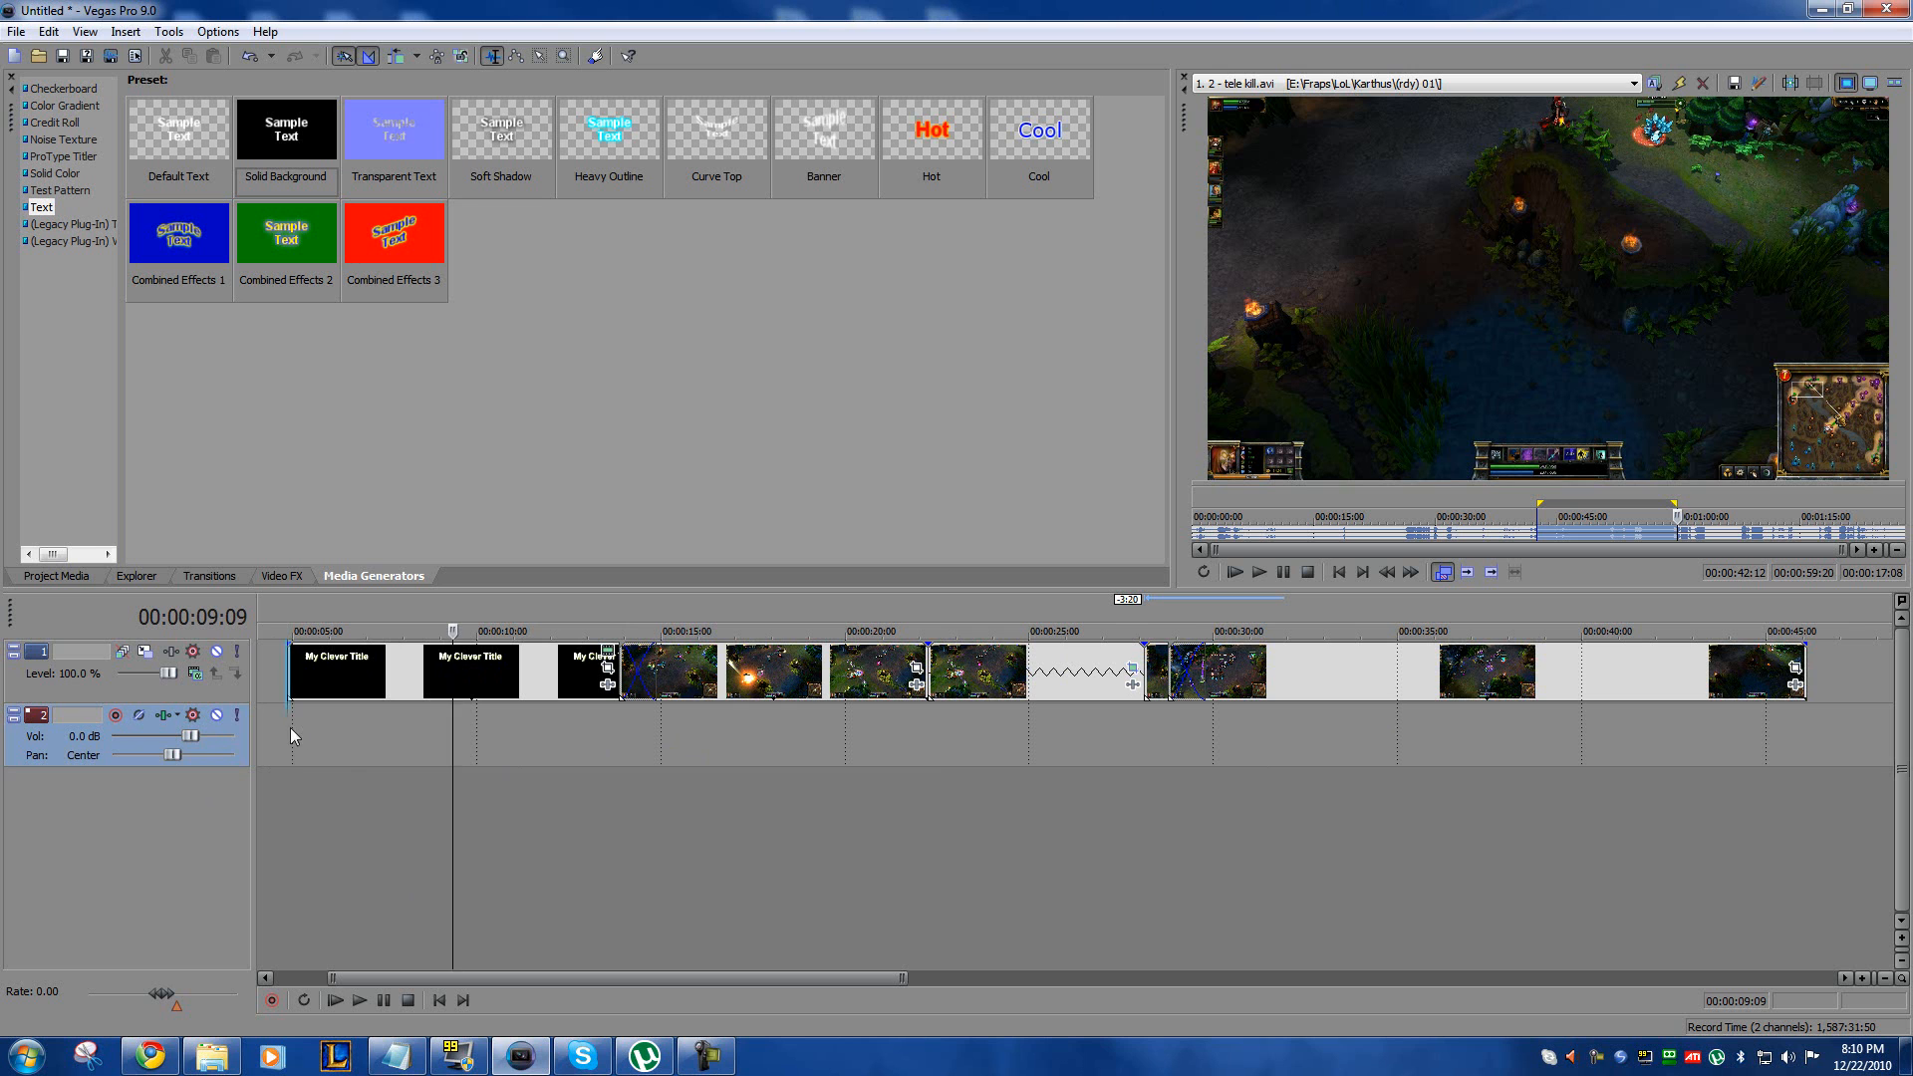
Step: Insert a new audio track and place the playhead at 00:00:13:21, where the first gameplay clip begins
right_click(159, 809)
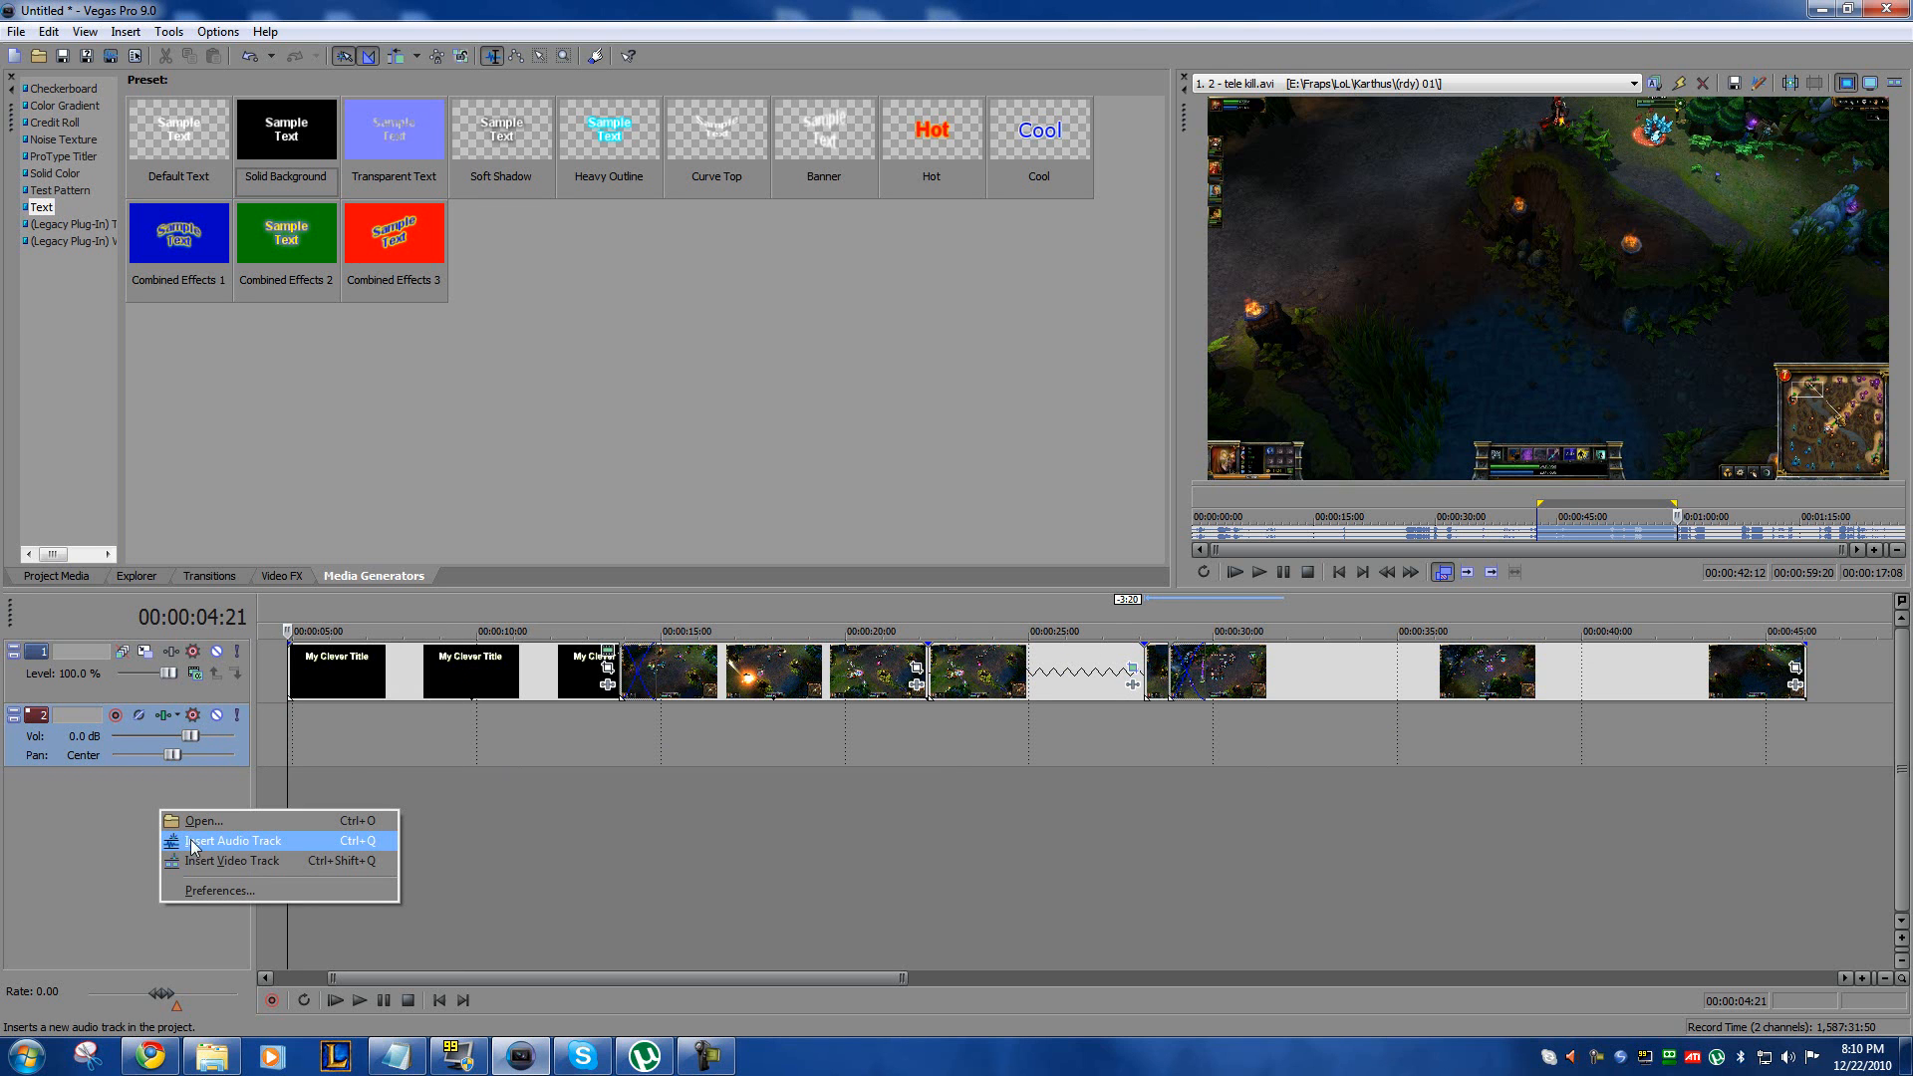
left_click(243, 844)
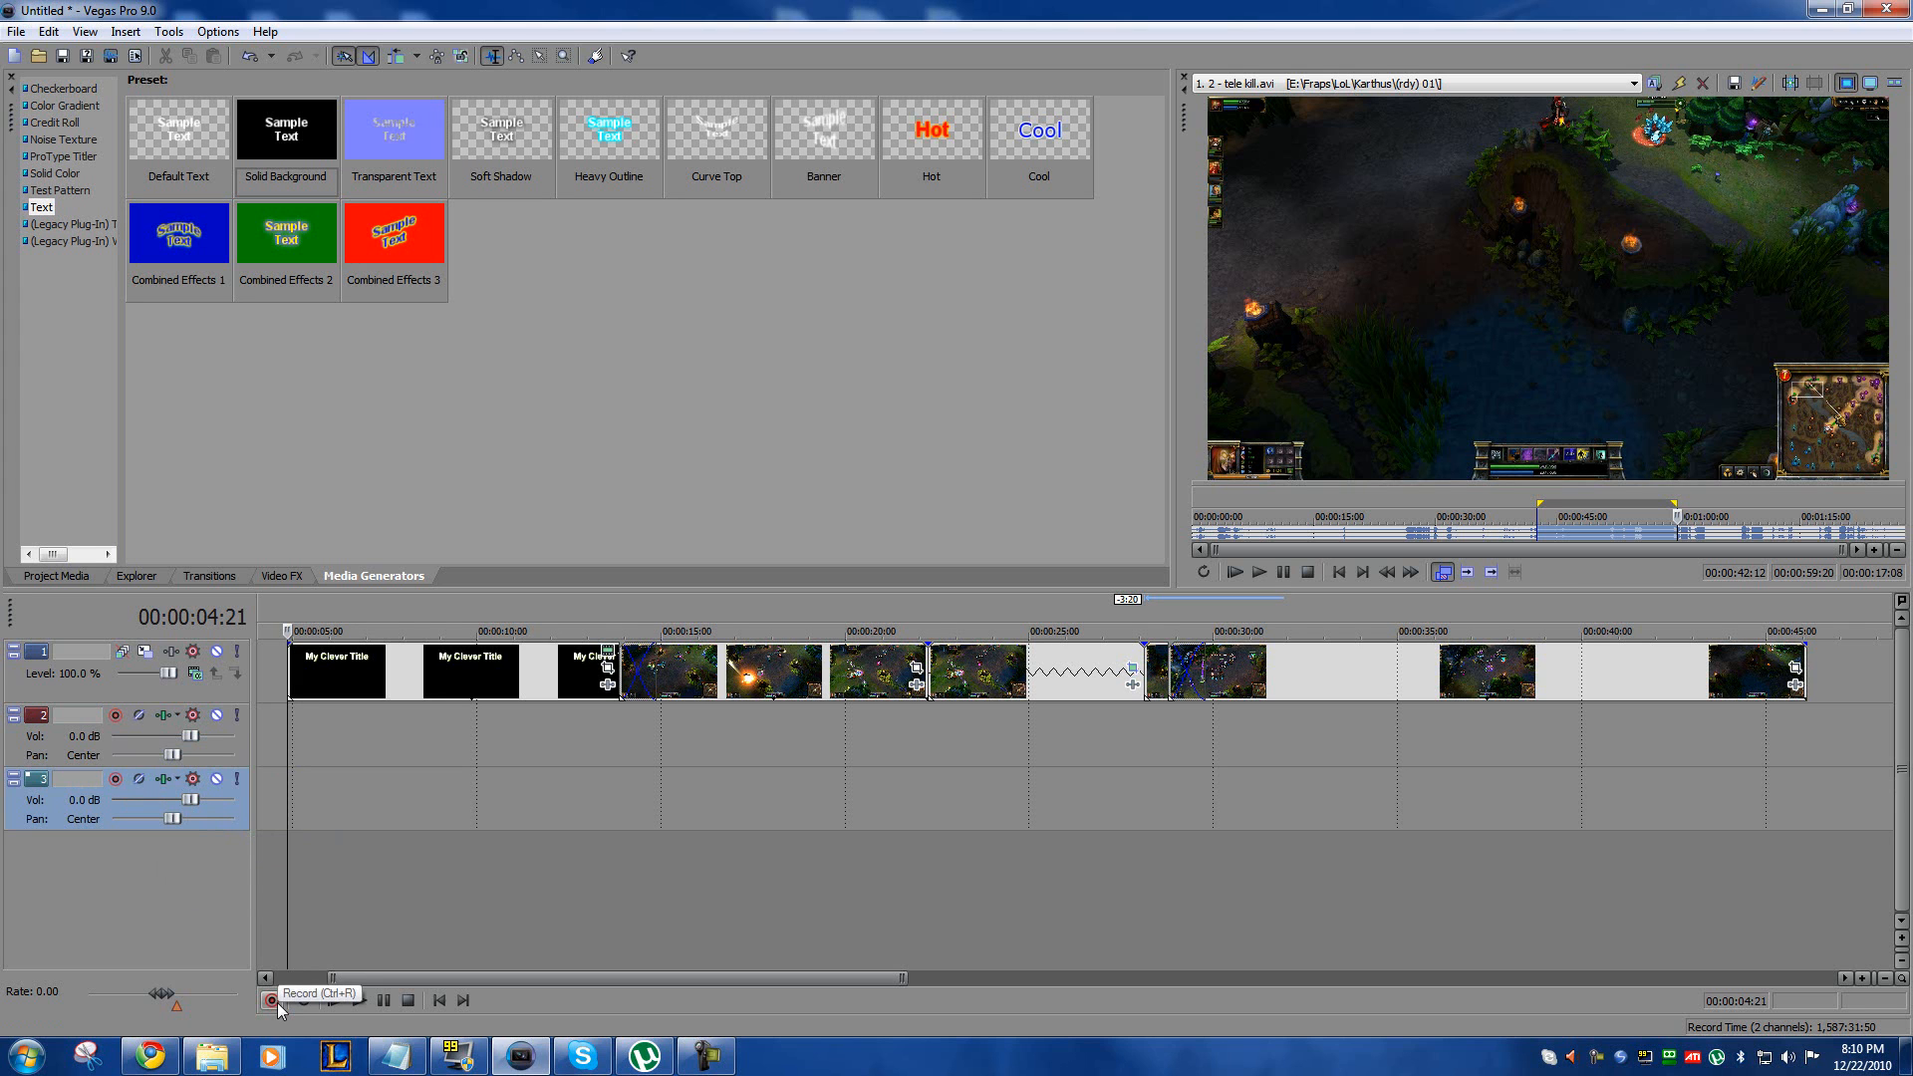
left_click(701, 746)
left_click(617, 733)
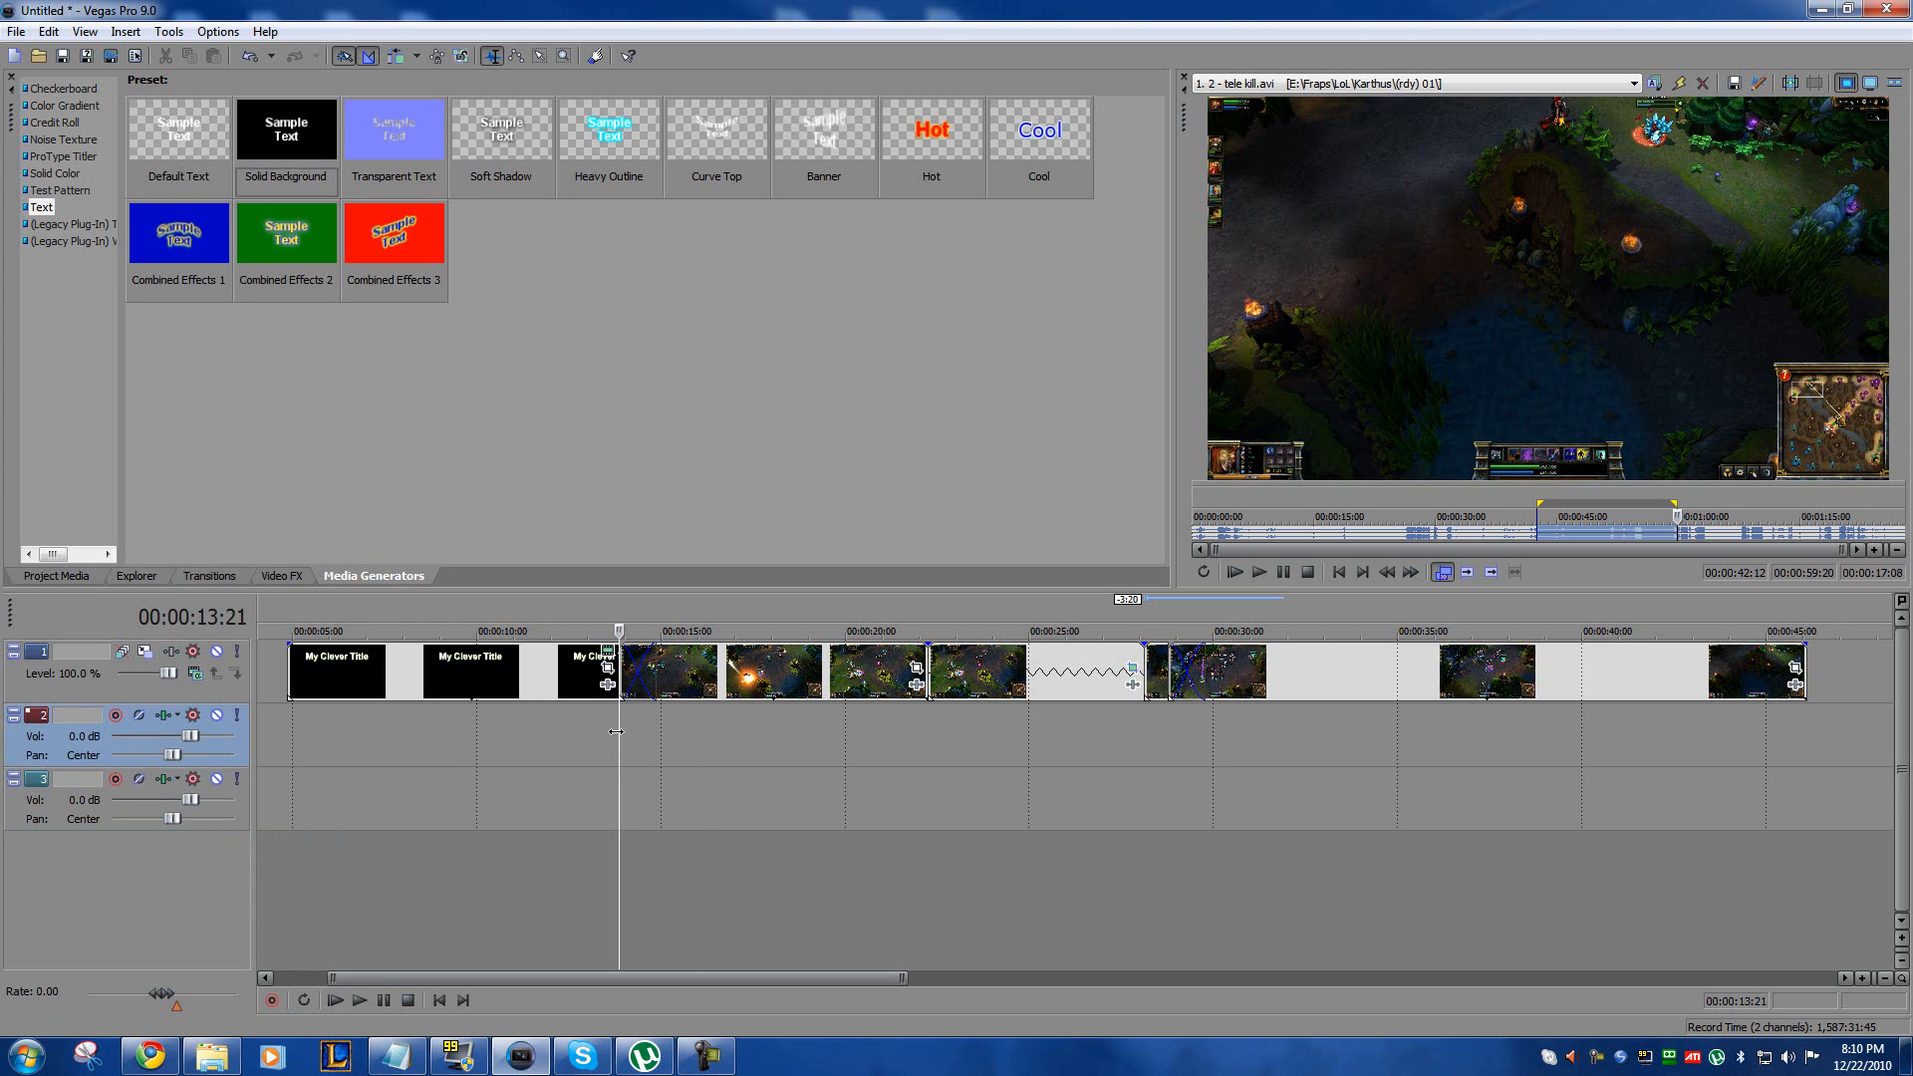
Step: Start an audio recording from 00:00:13:21 with E:\Fraps\Edited\Voice-Over as the recorded files folder
left_click(272, 1001)
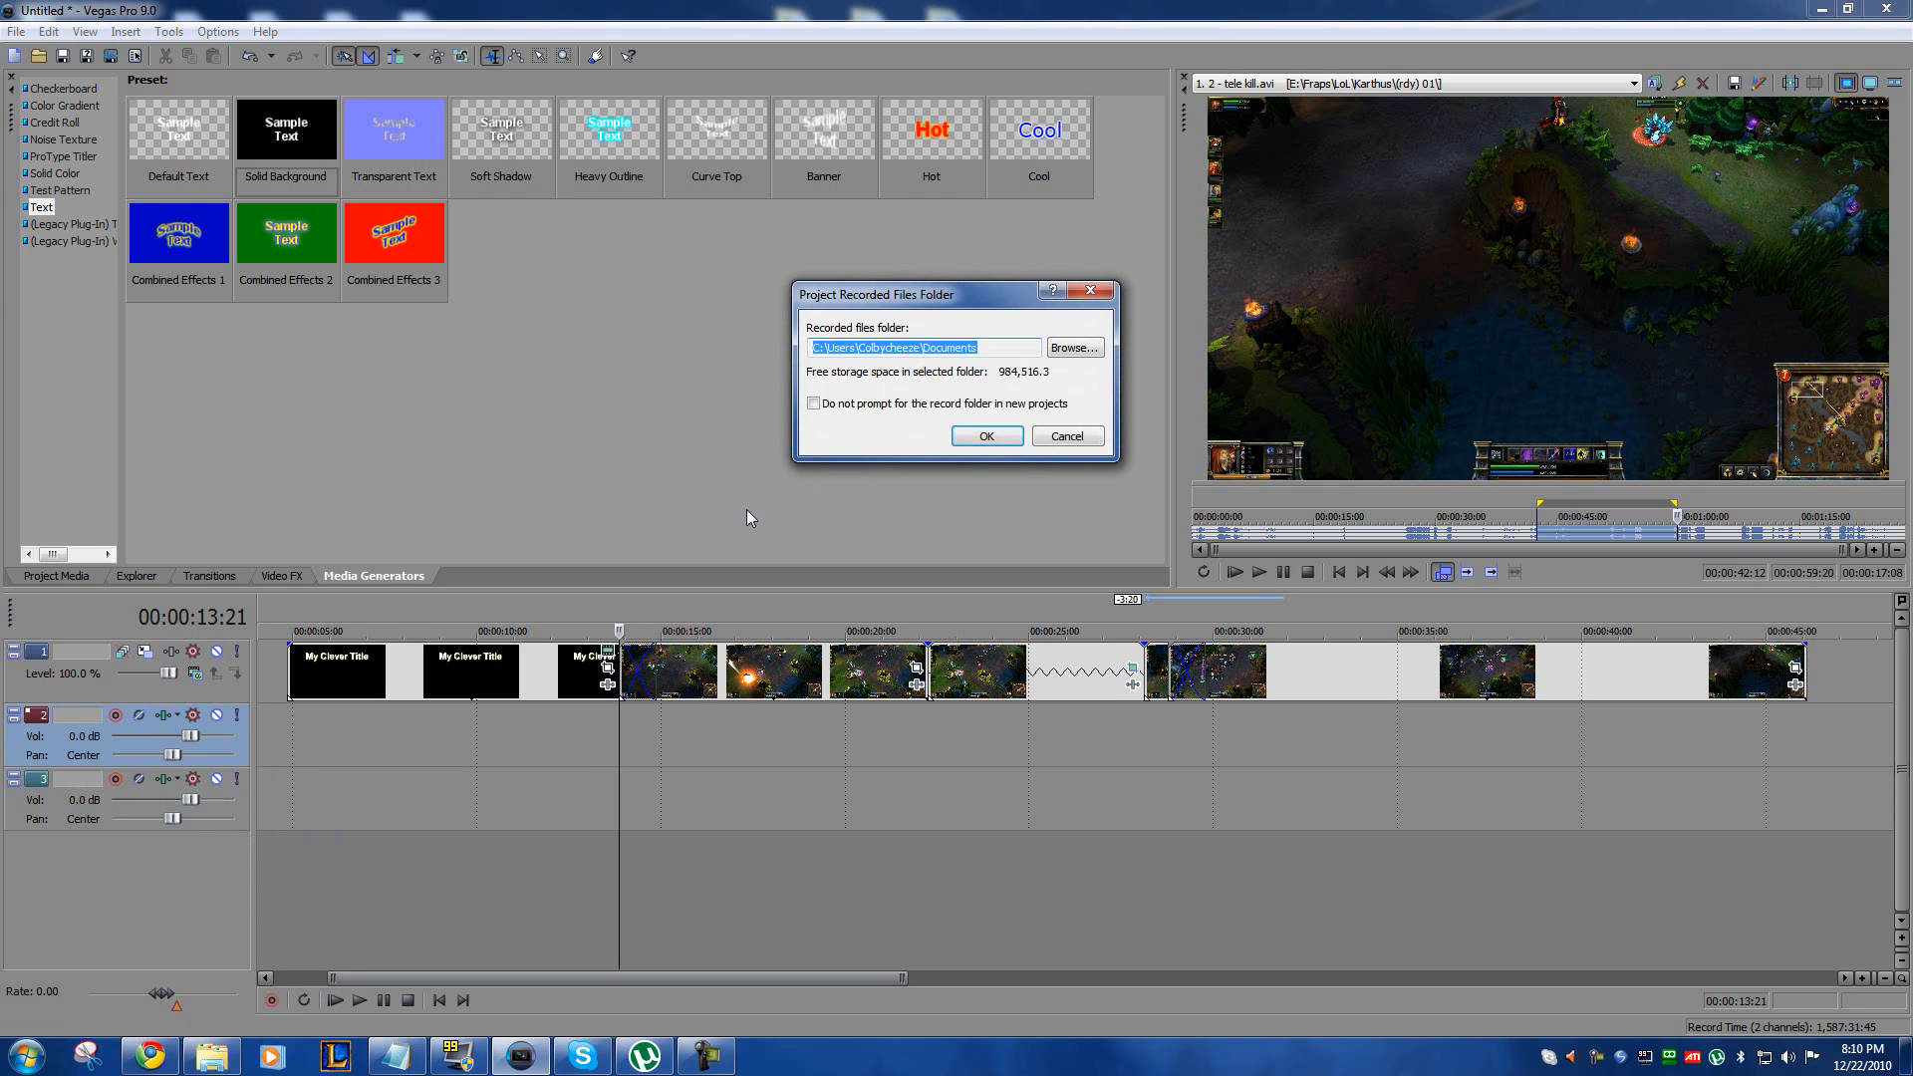
left_click(1073, 351)
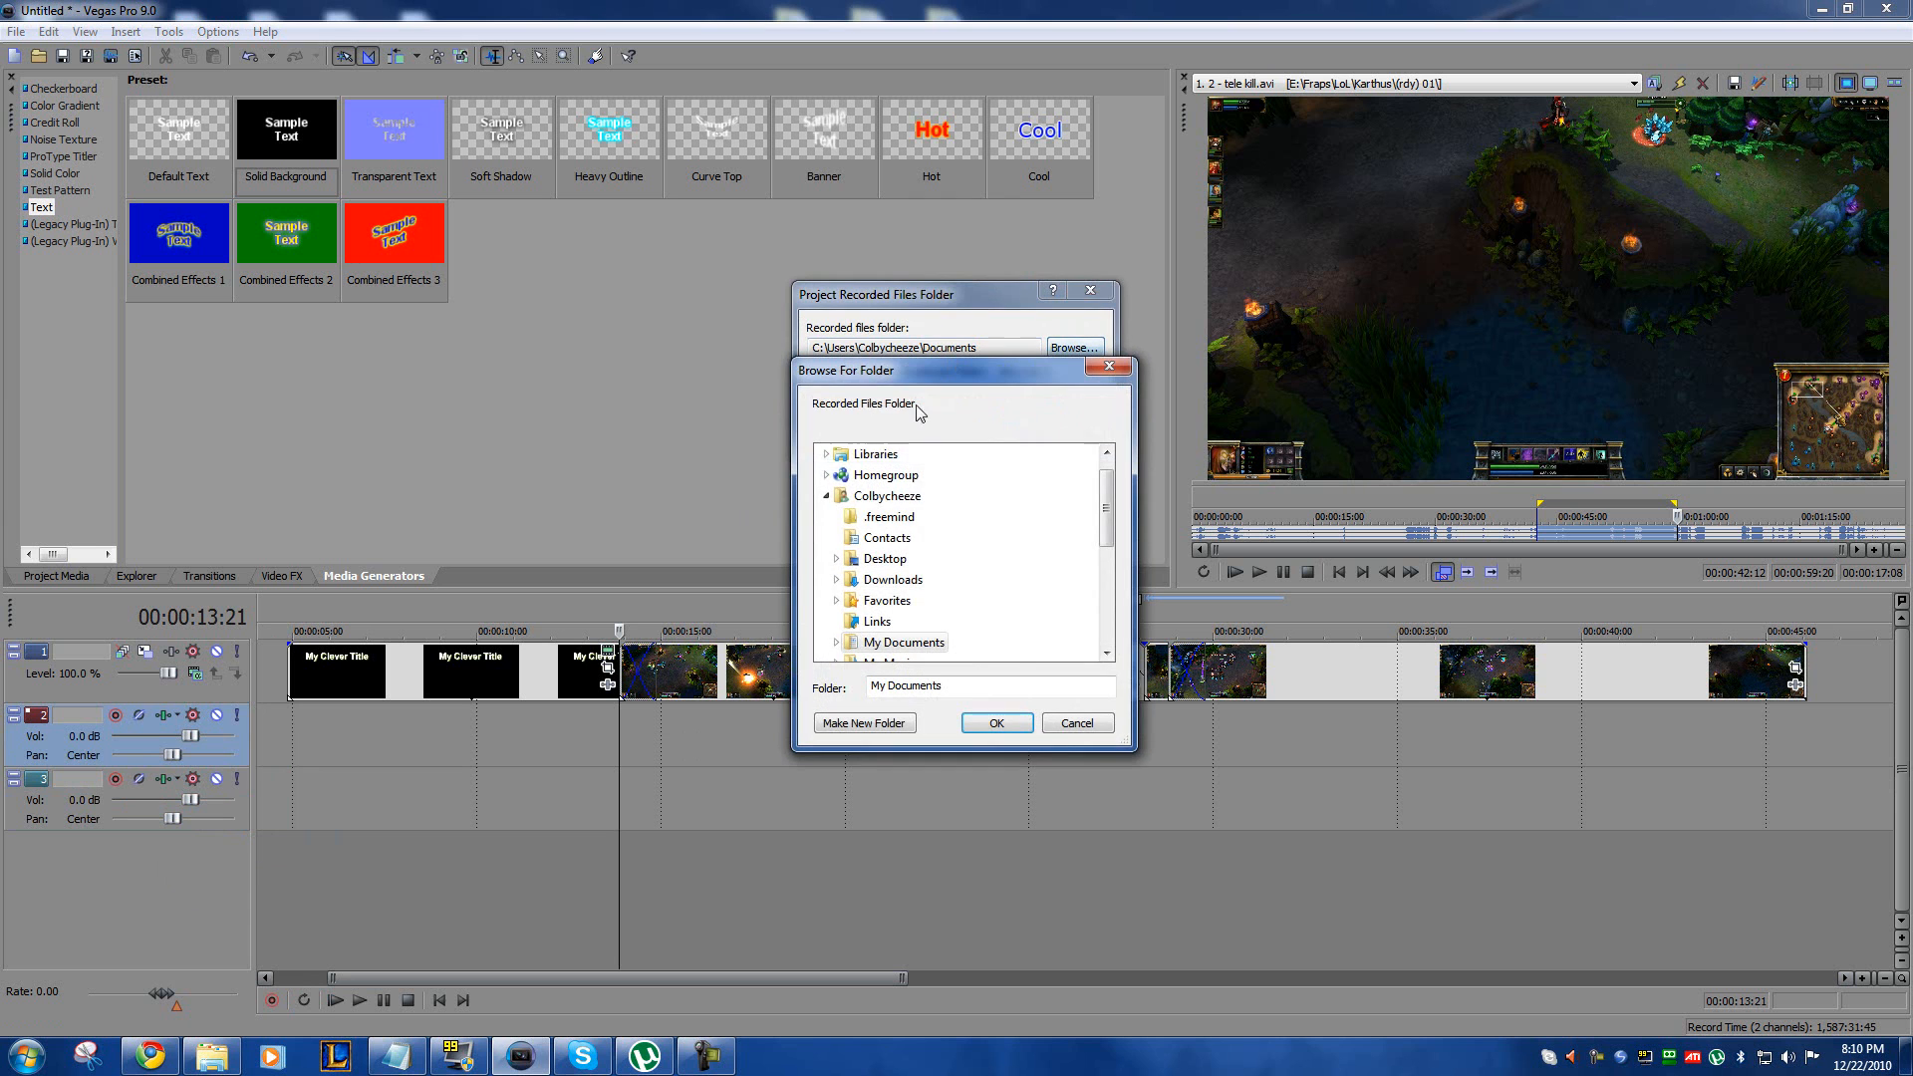
left_click_drag(1108, 491, 1137, 626)
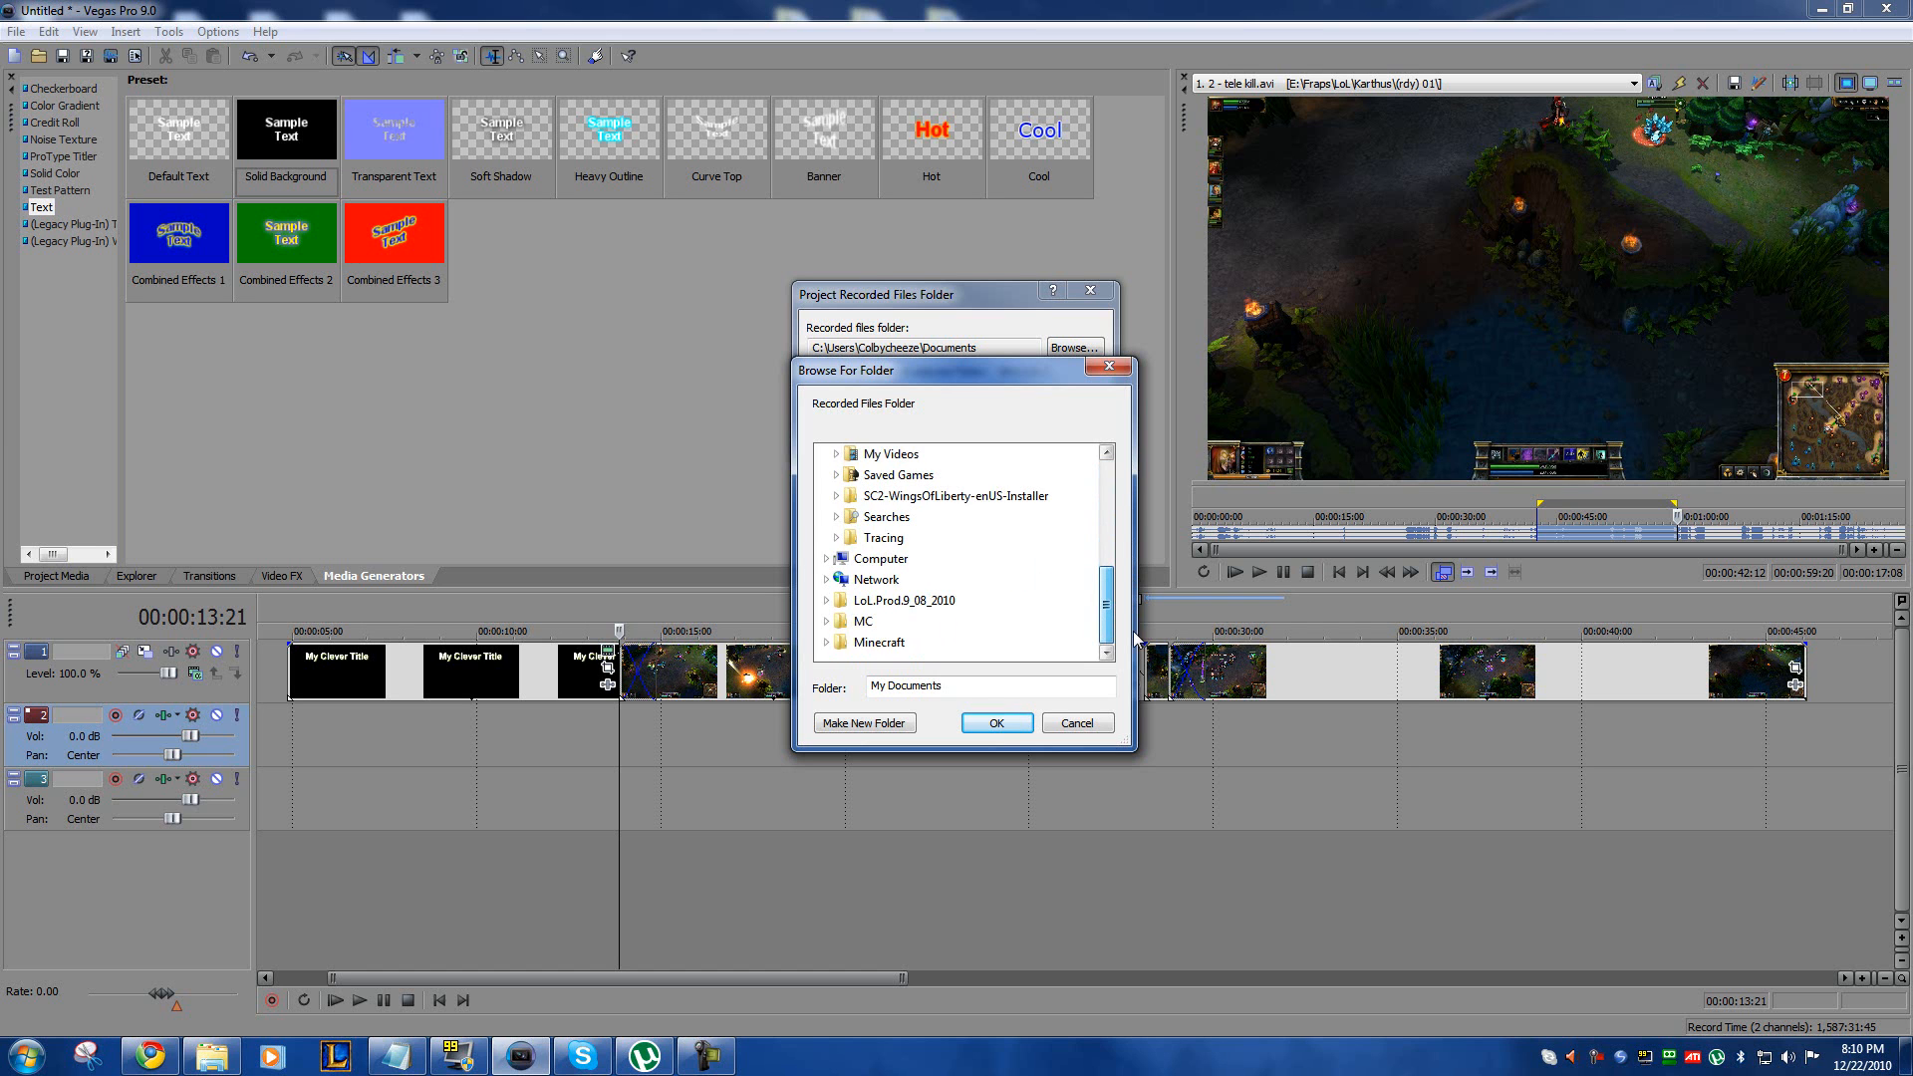
scroll(956, 578, "up", 4)
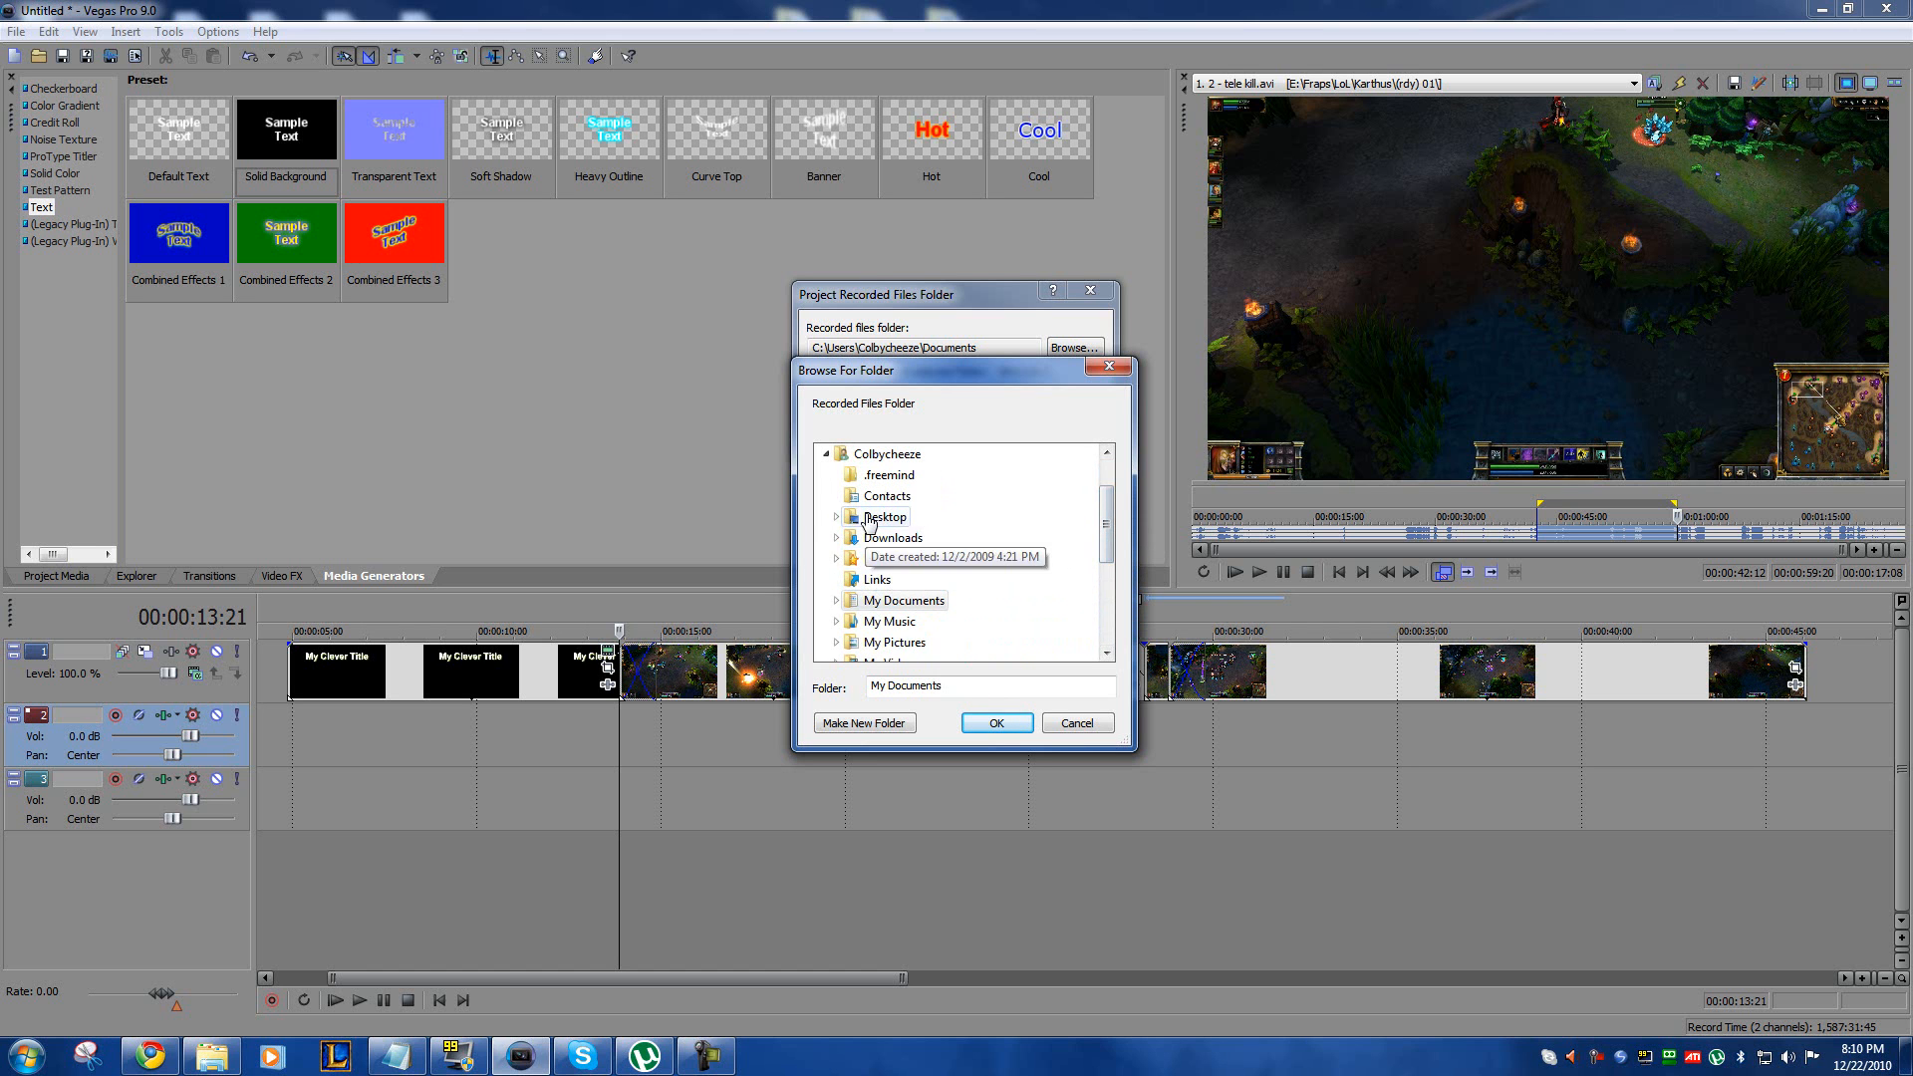
mouse_move(1109, 518)
left_mouse_down()
mouse_move(1110, 580)
mouse_move(1124, 486)
left_mouse_up()
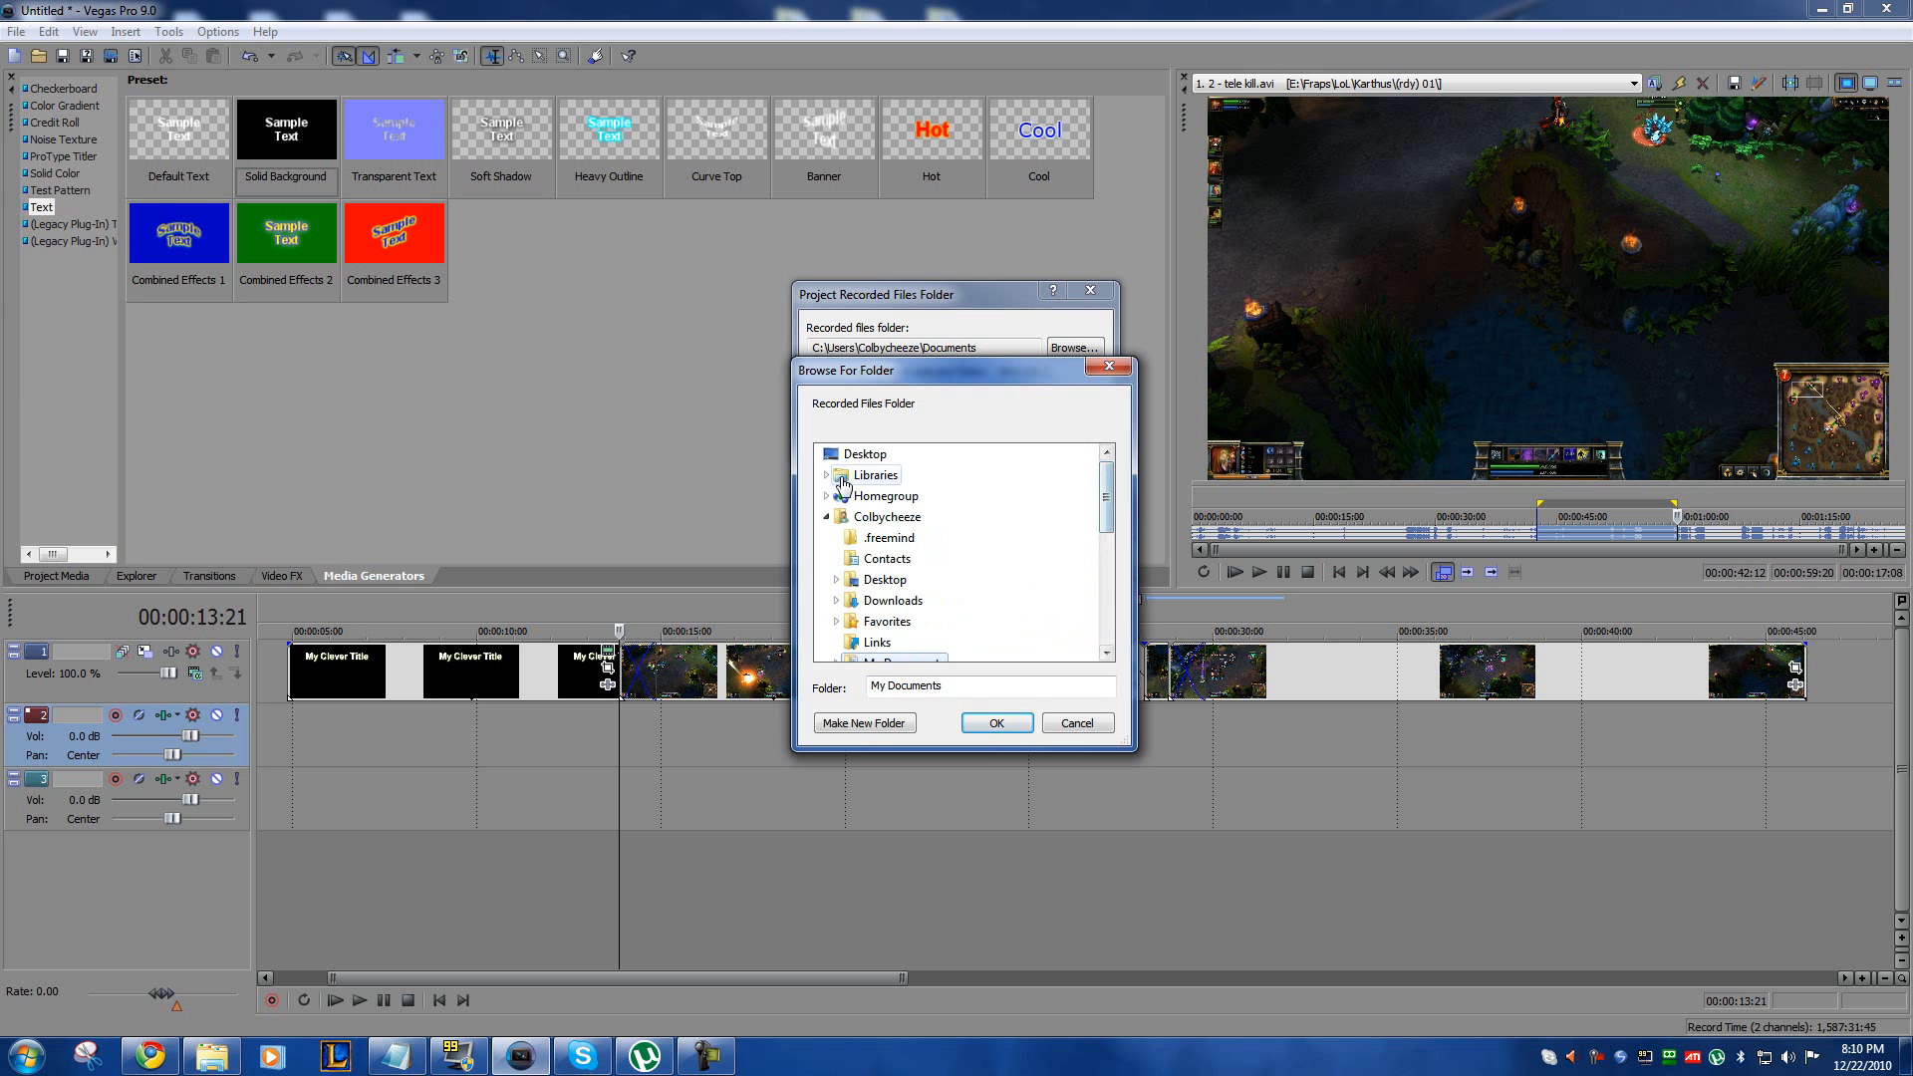
double_click(846, 476)
double_click(866, 581)
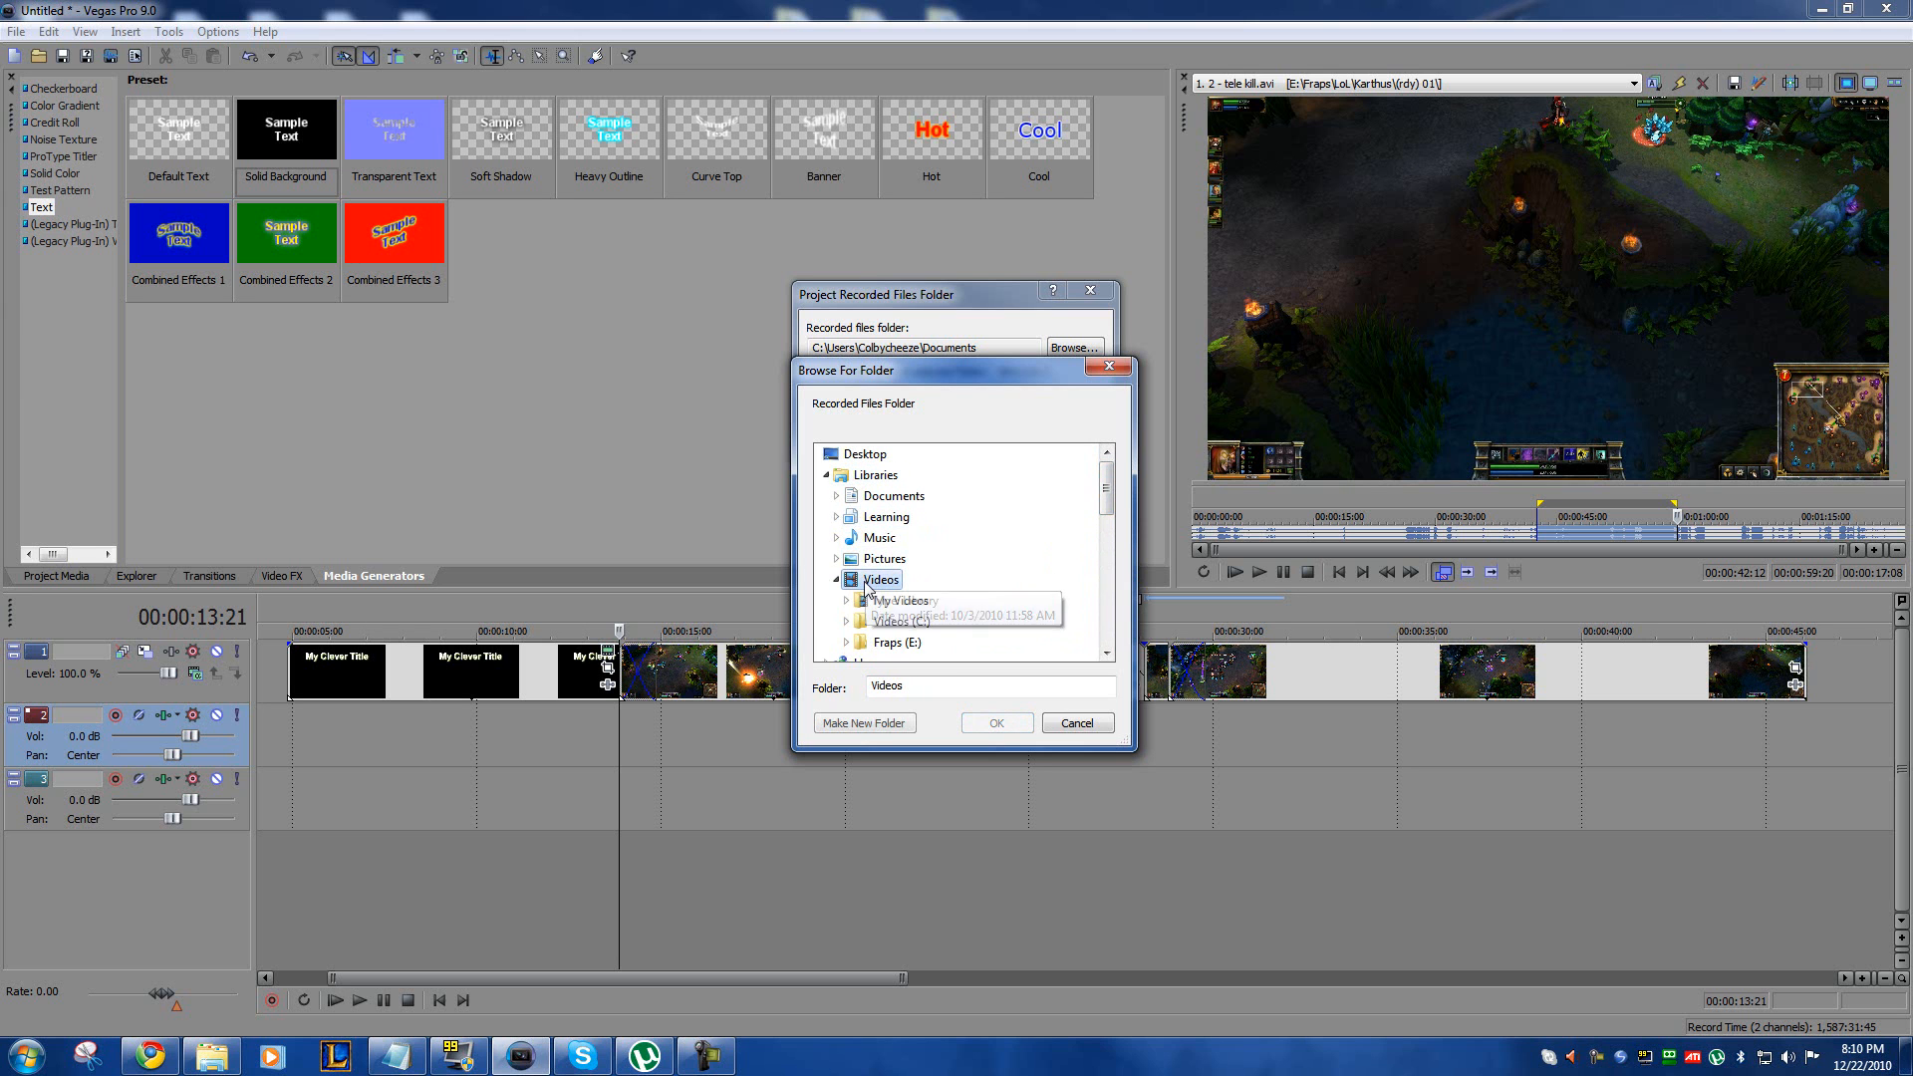
double_click(882, 642)
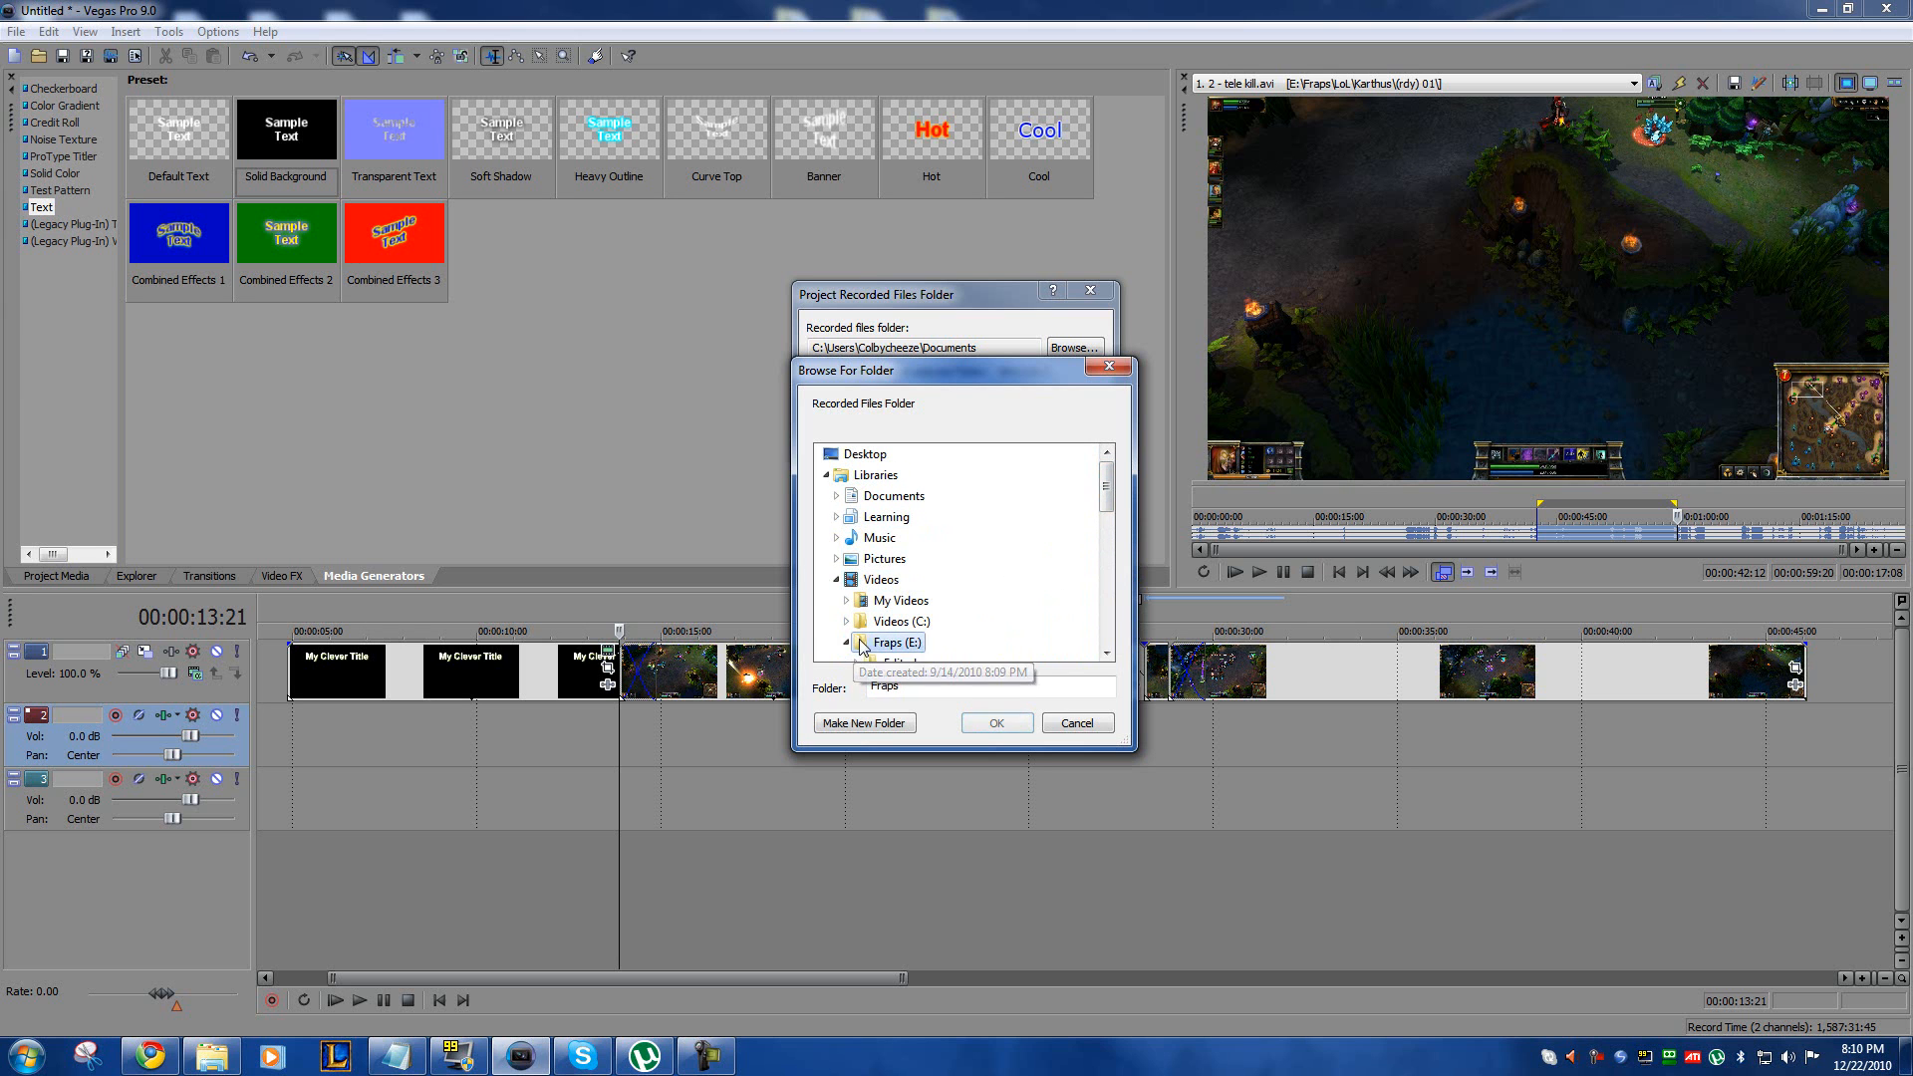
double_click(897, 661)
scroll(904, 538, "down", 2)
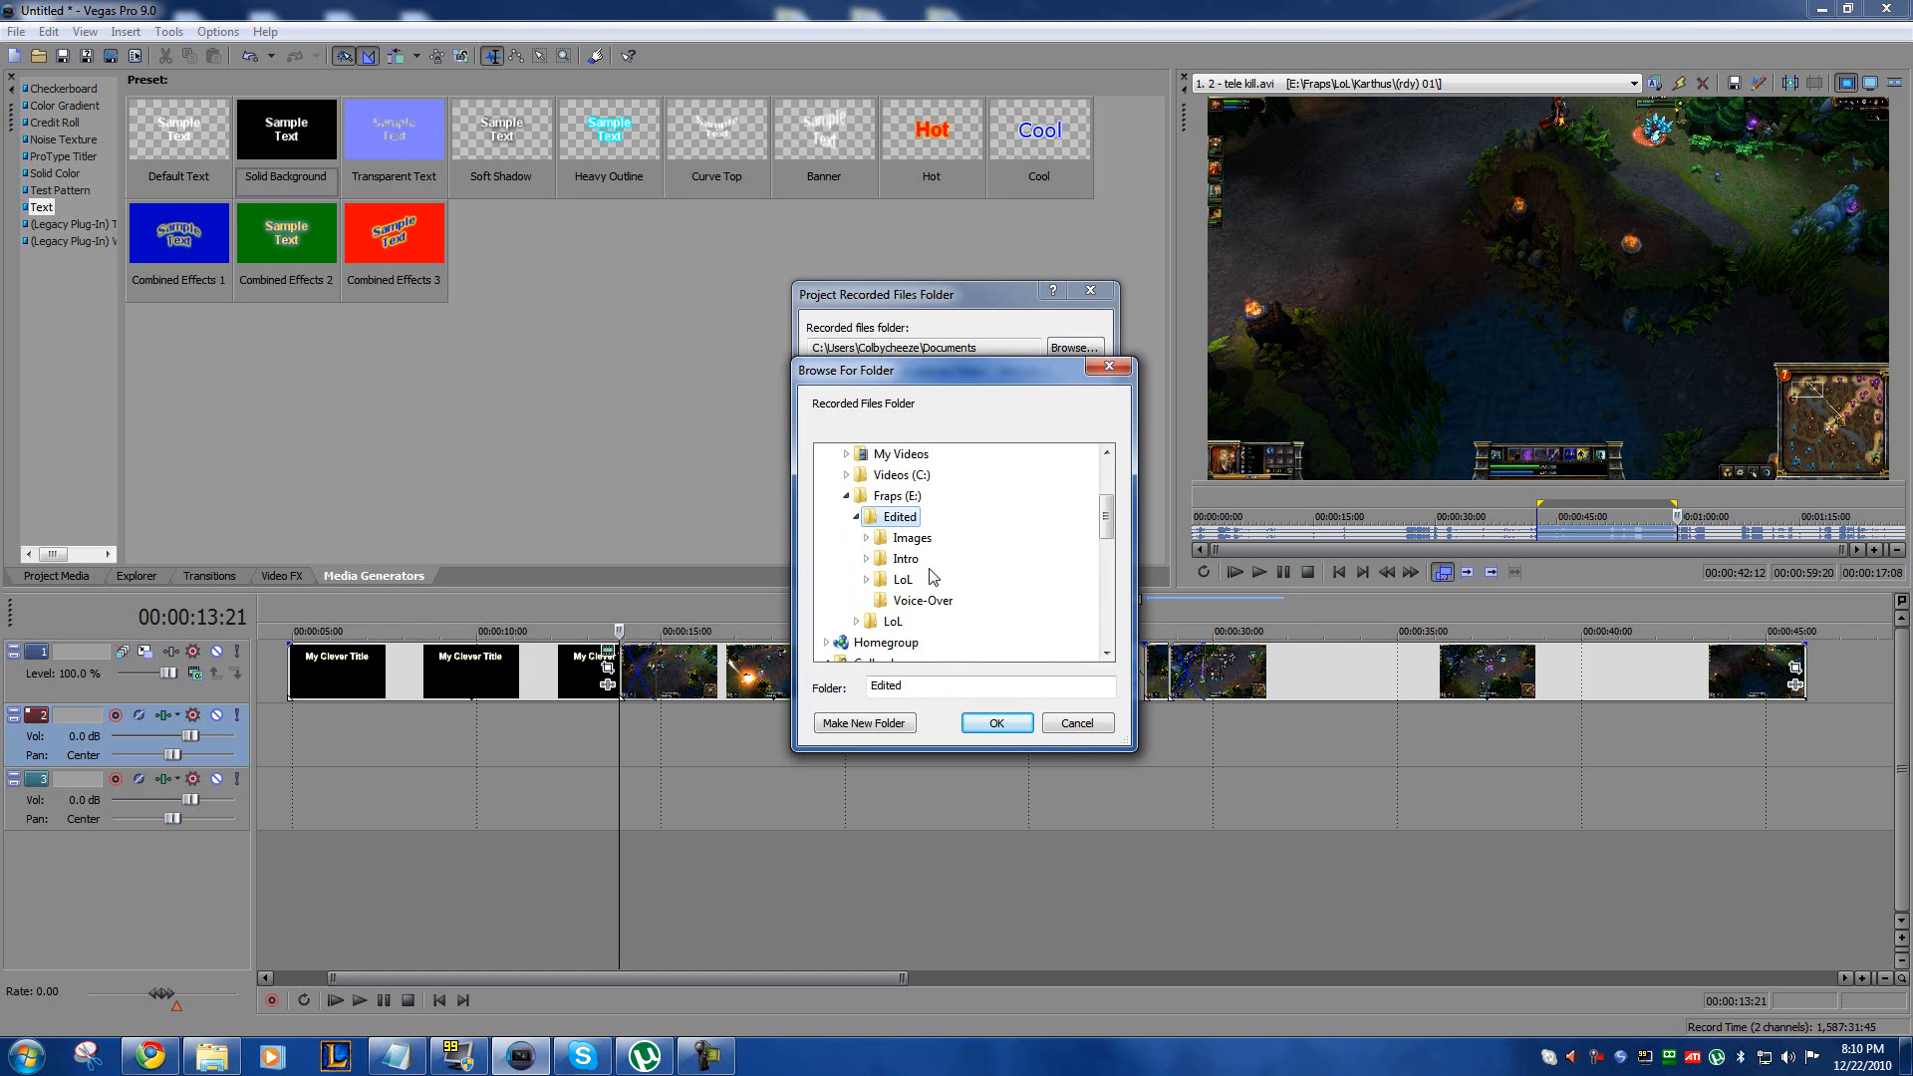
left_click(922, 600)
left_click(994, 723)
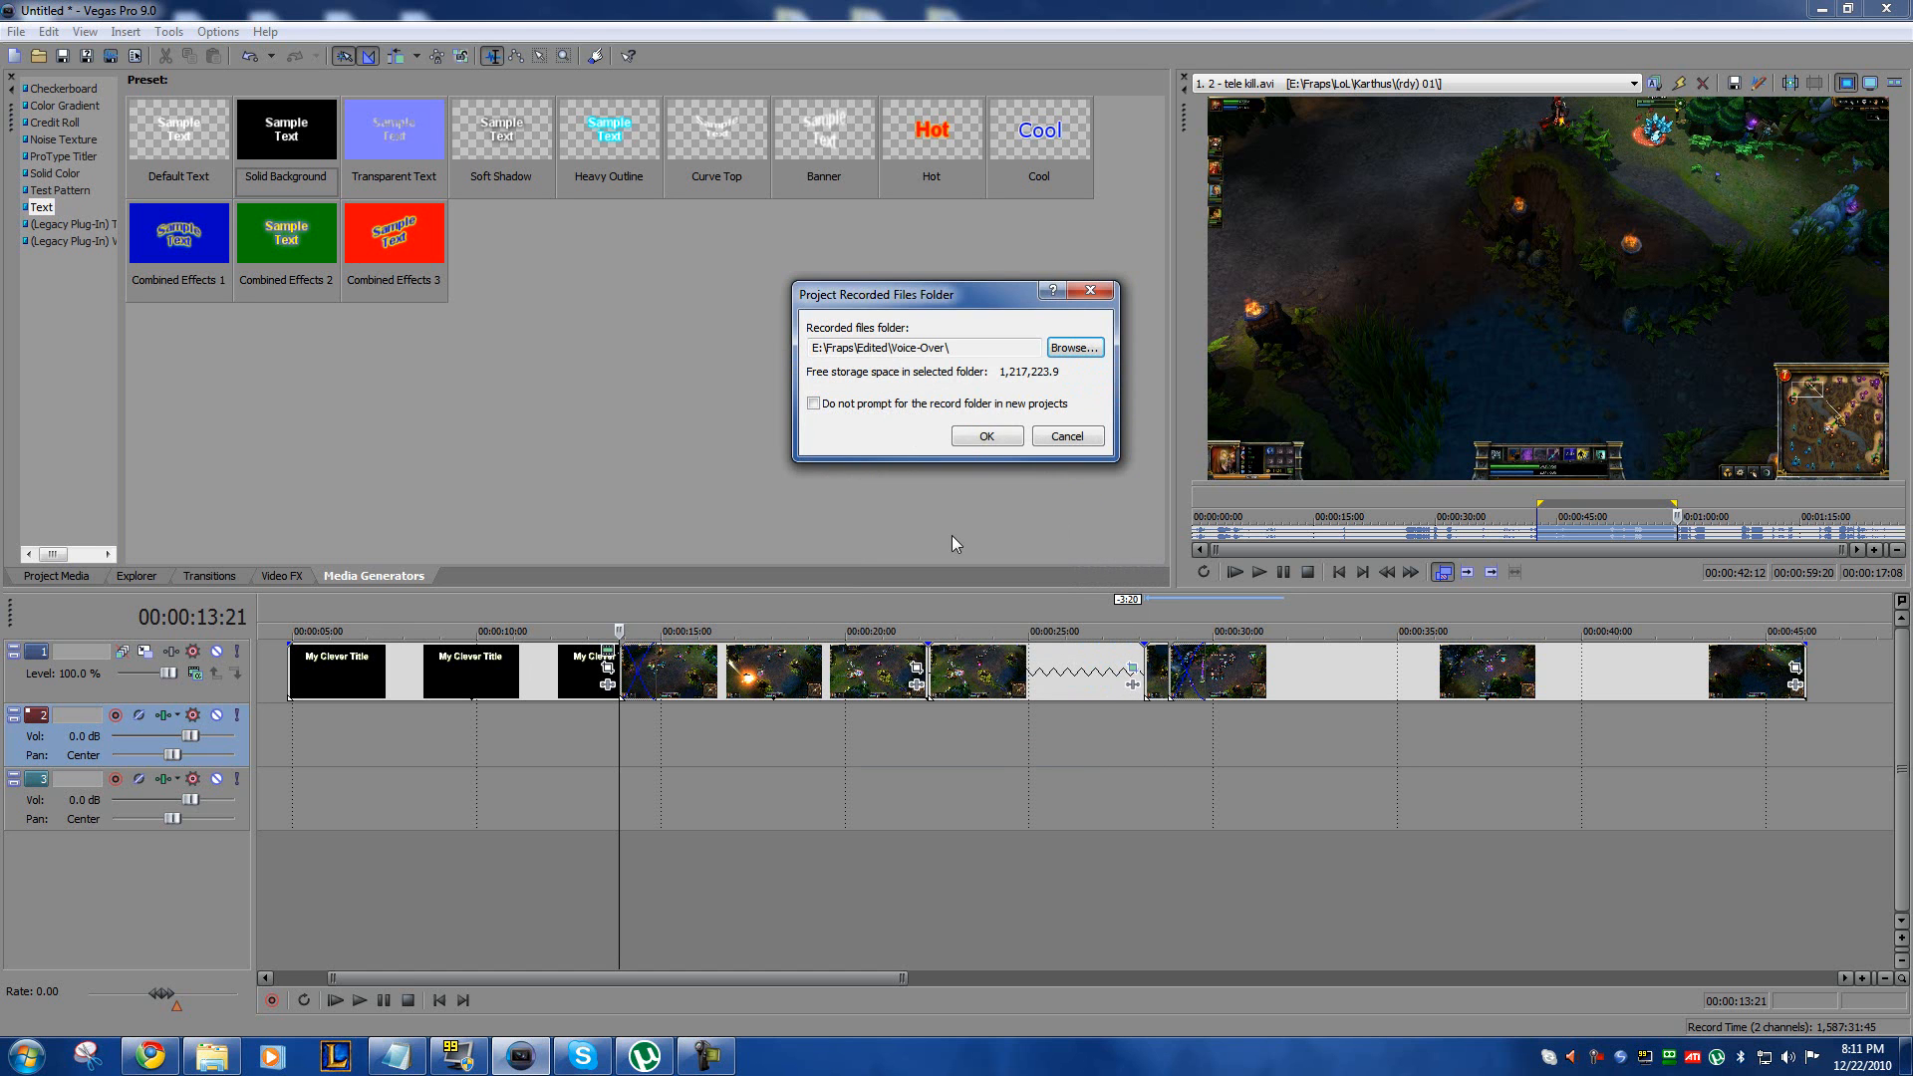
left_click(985, 439)
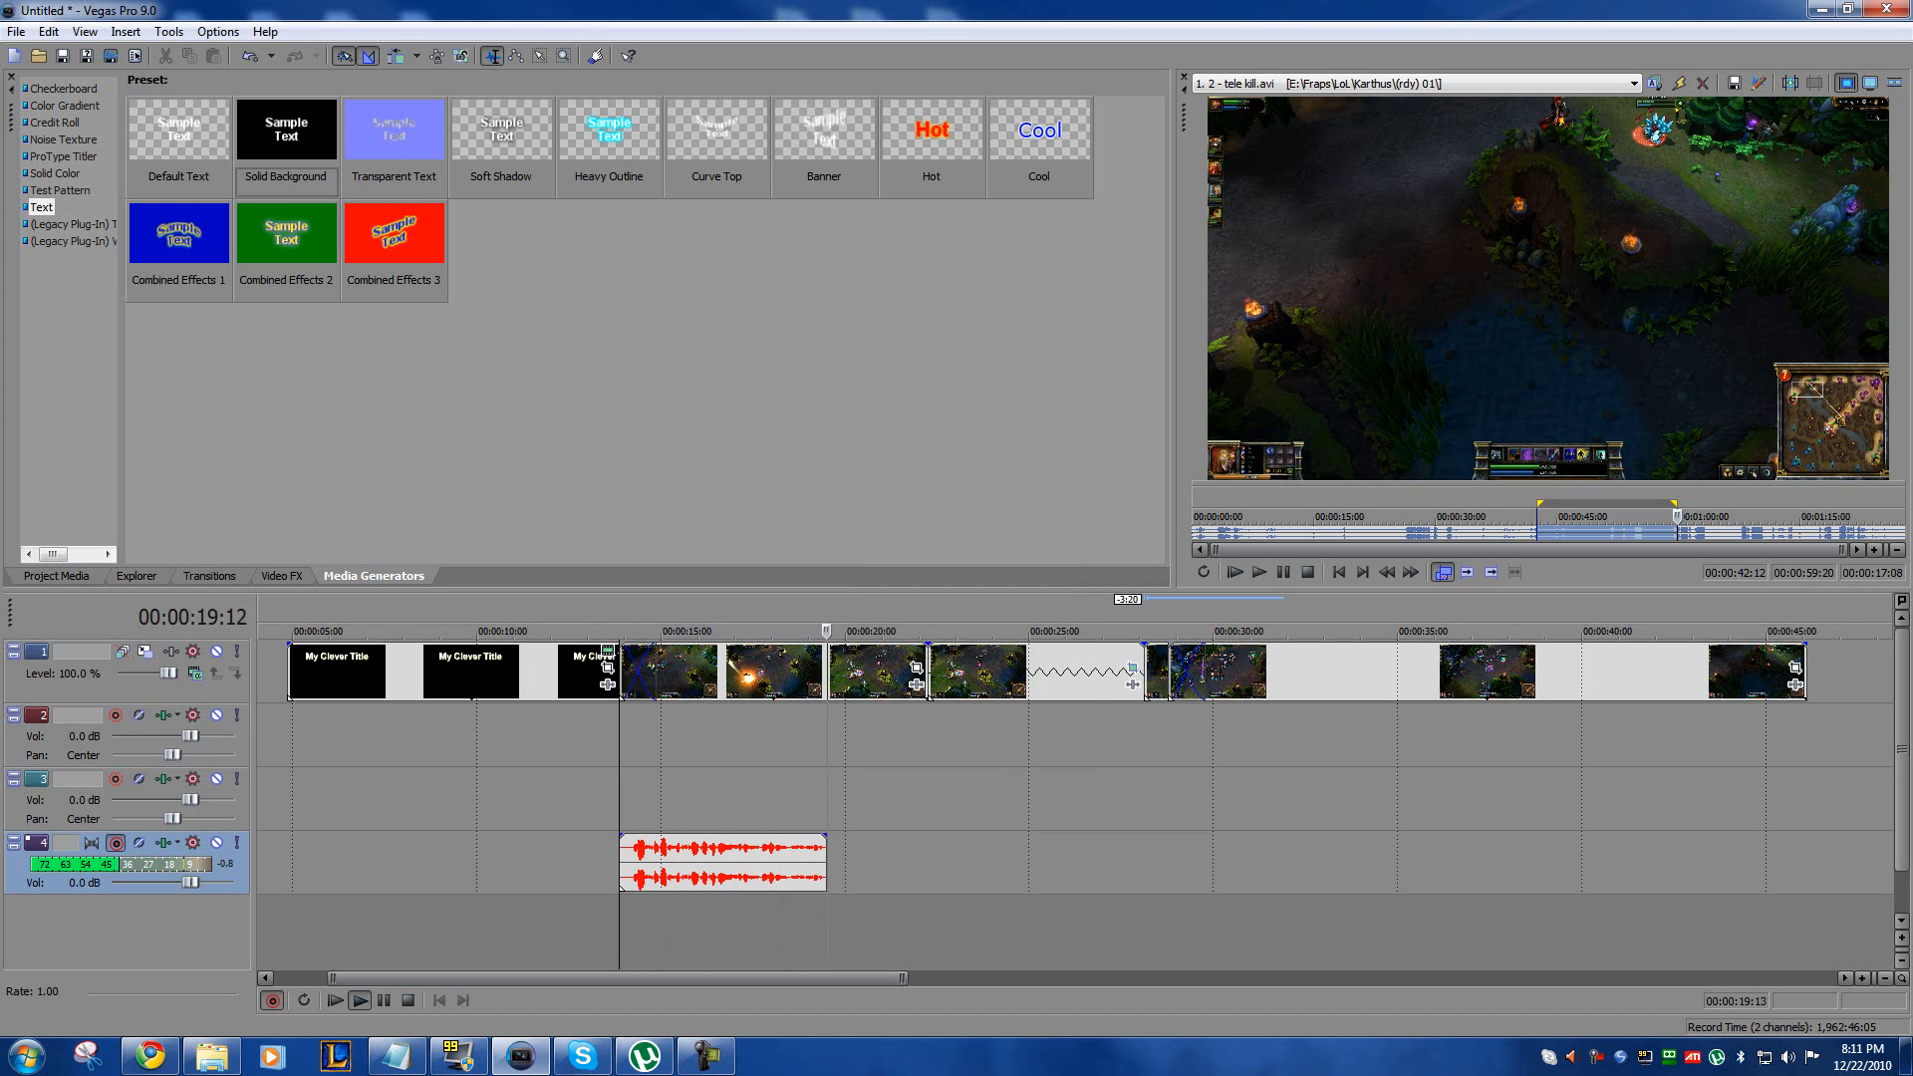
Step: Record the voice-over while watching the video preview, stop at 00:00:31:03, and keep the recorded file Track 4 - 1.wav
left_click_drag(1912, 239, 831, 131)
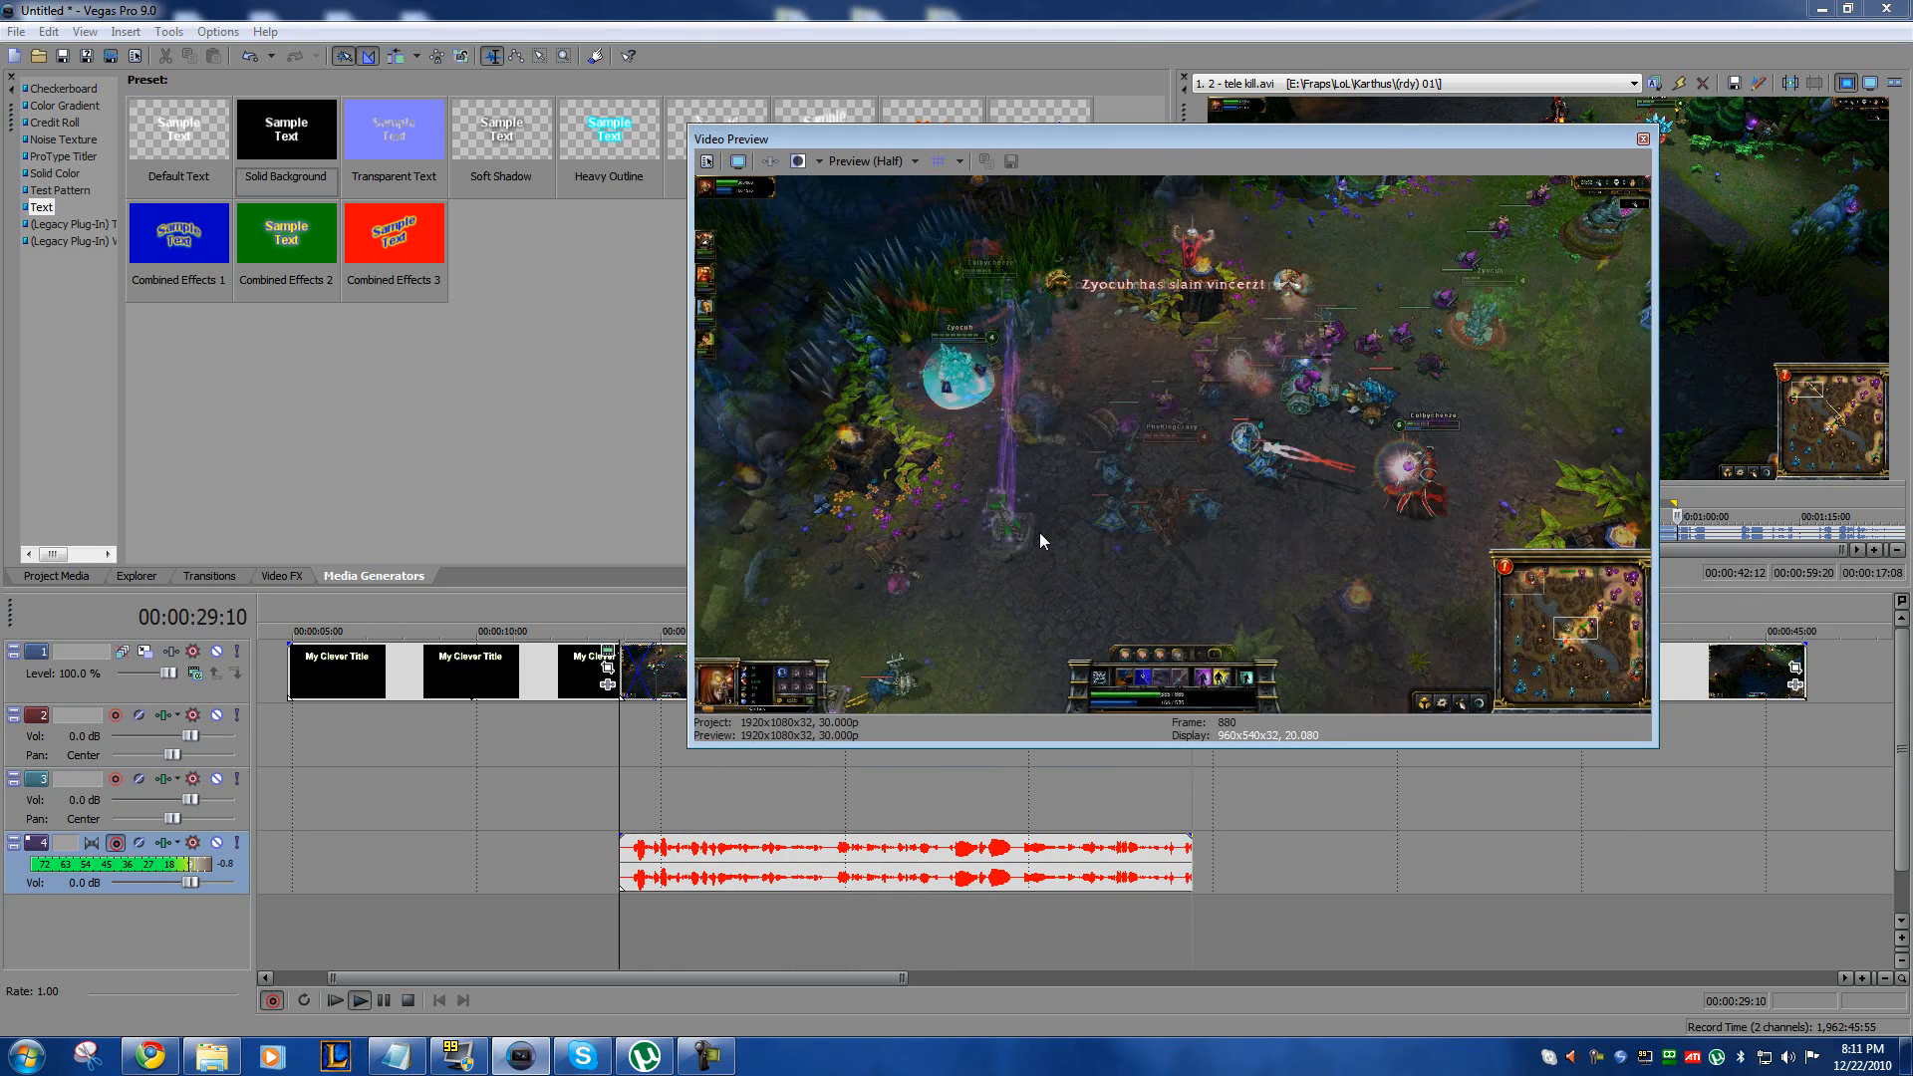
key("space")
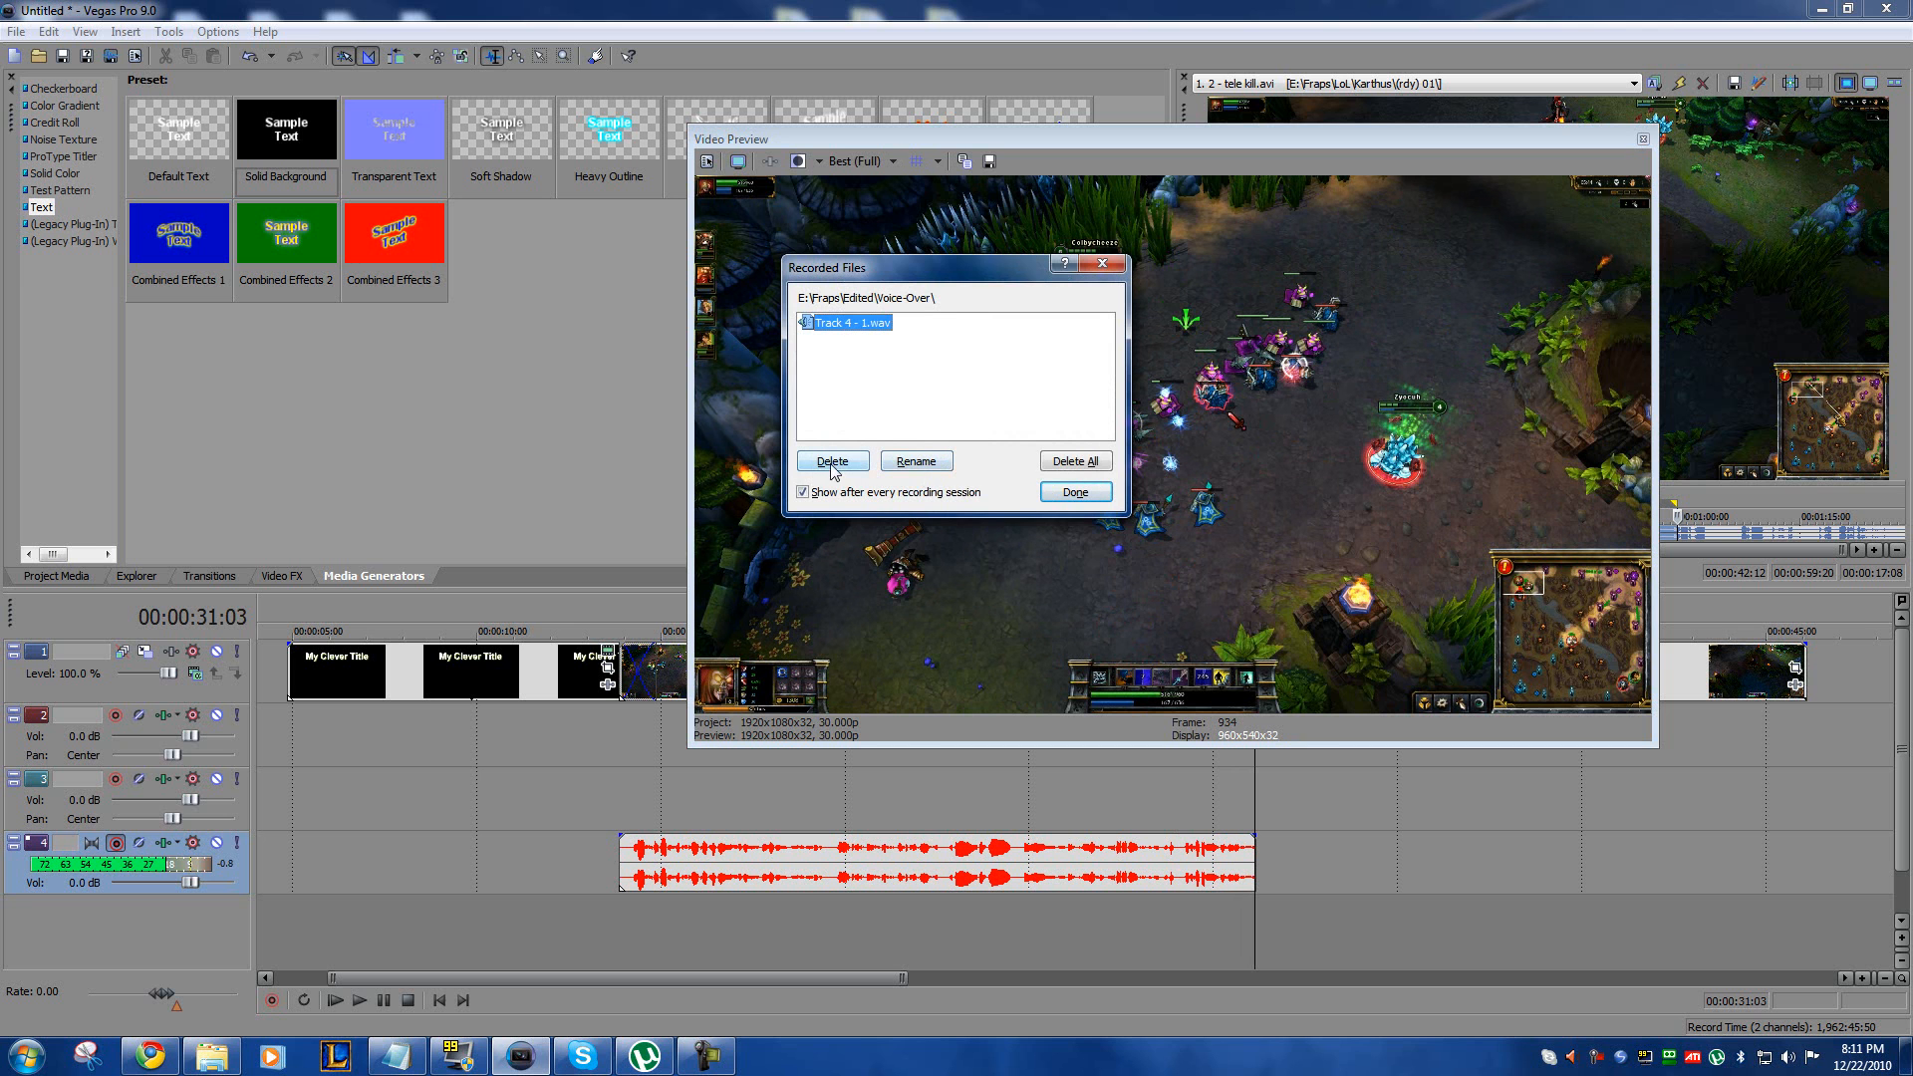
left_click(1075, 491)
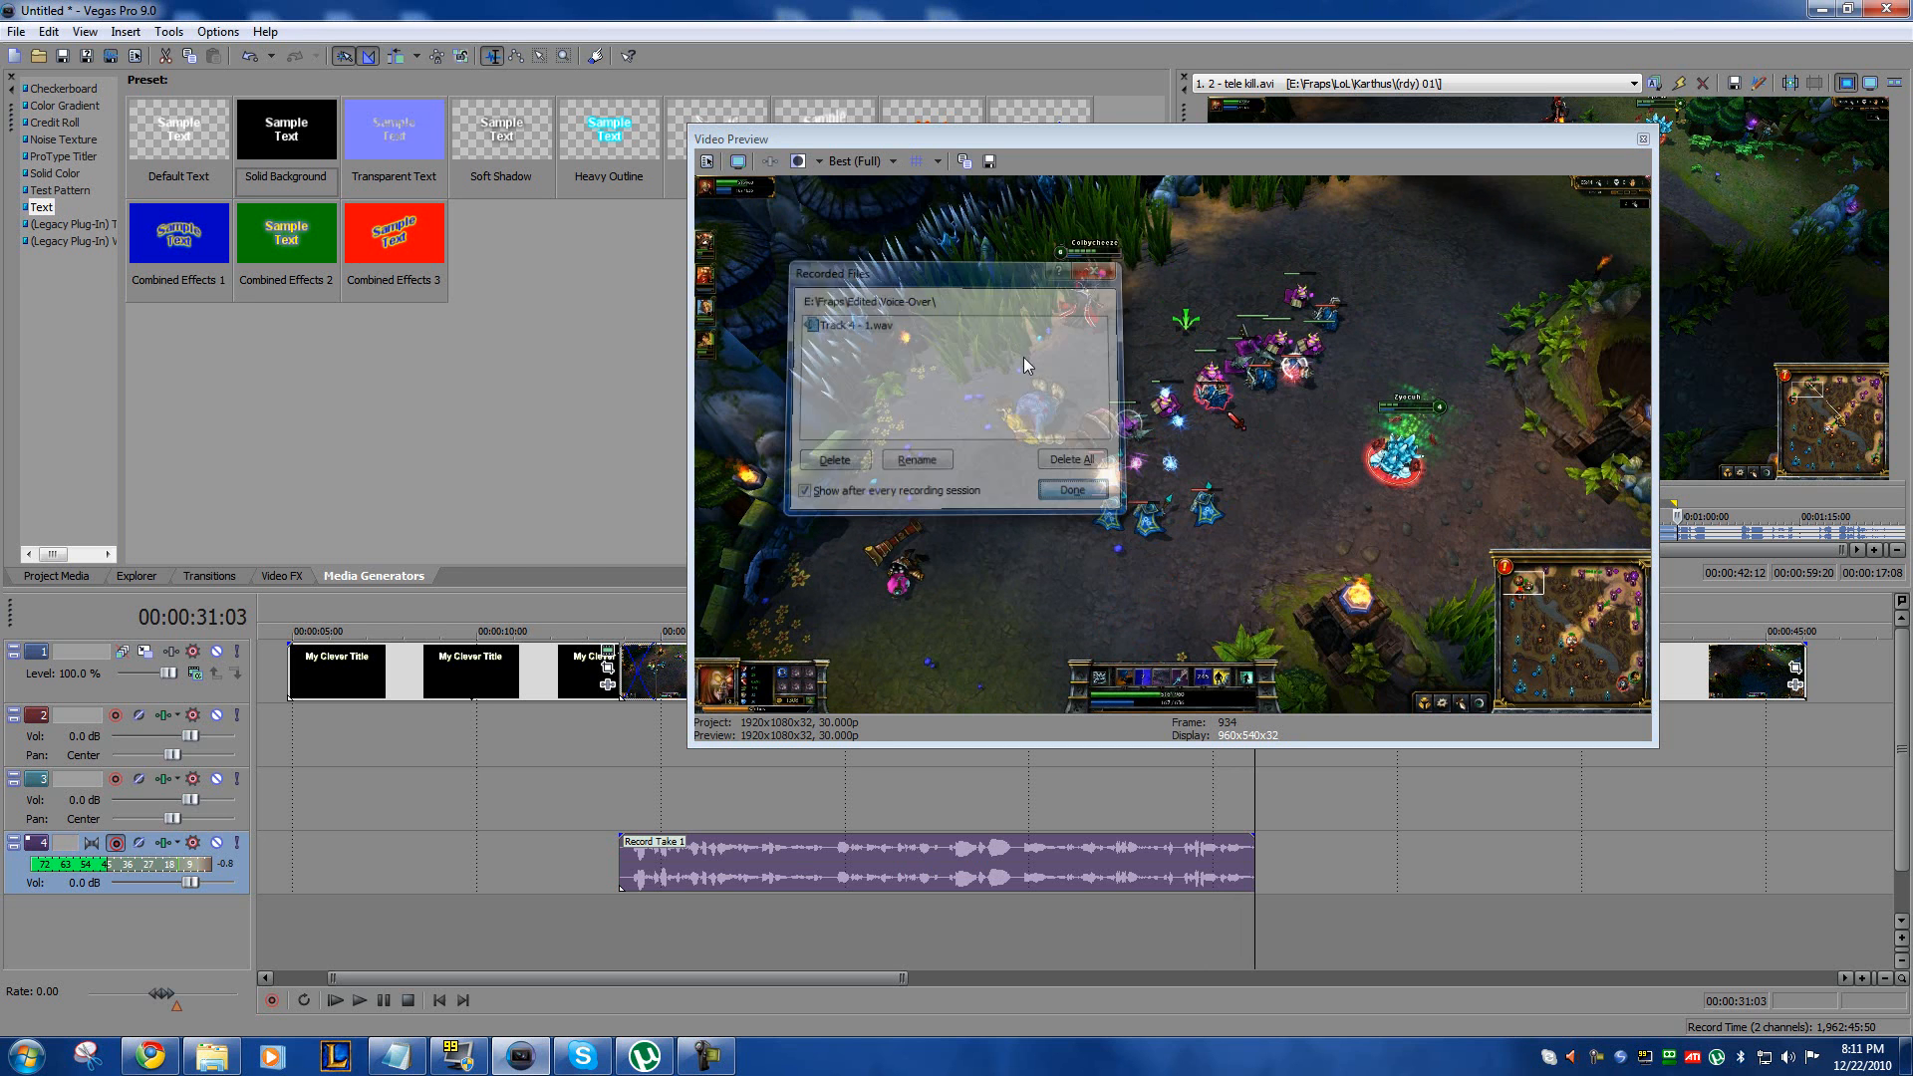
Step: Move the preview window out of the way and play back the recorded voice-over from about 00:00:18
double_click(973, 139)
left_click_drag(1306, 129, 1912, 169)
left_click(768, 930)
key("space")
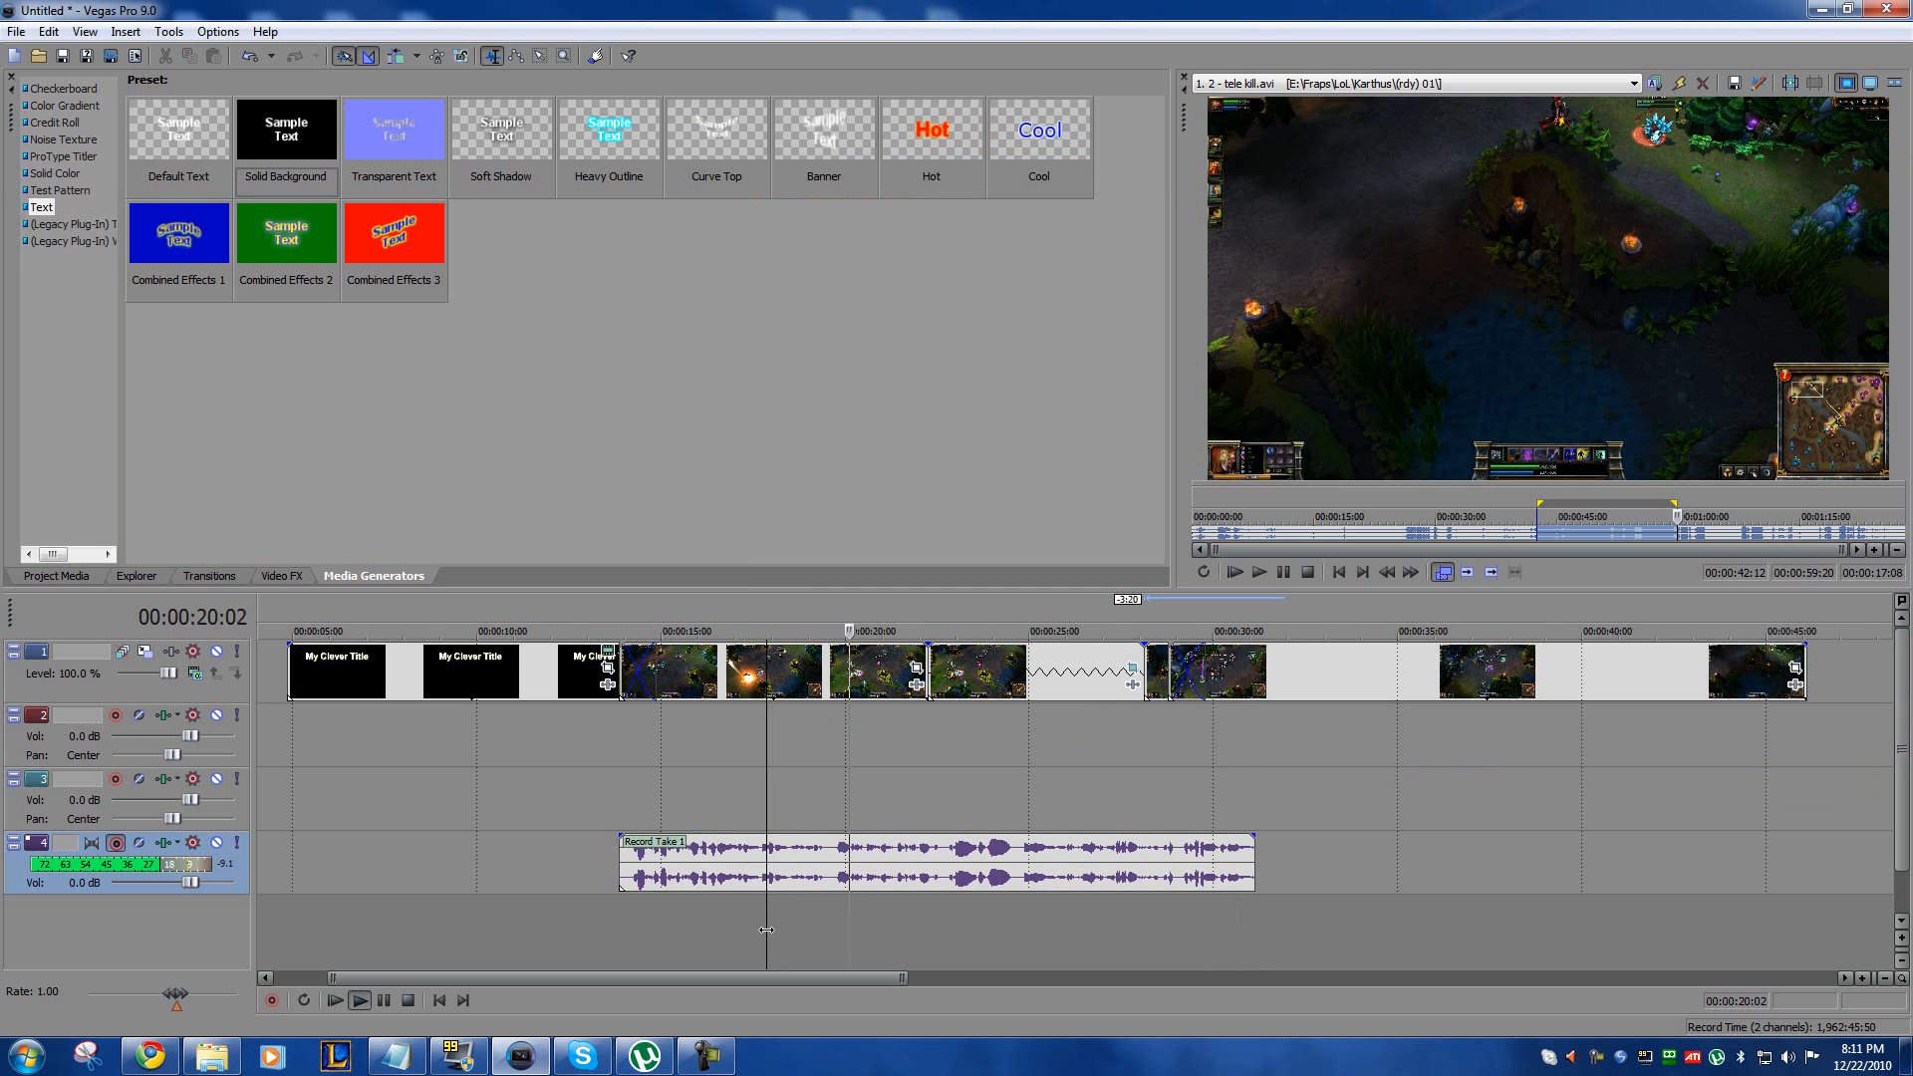
Step: Stop the voice-over playback and return to the beginning of the timeline, placing the playhead at 00:00:08:22
key("space")
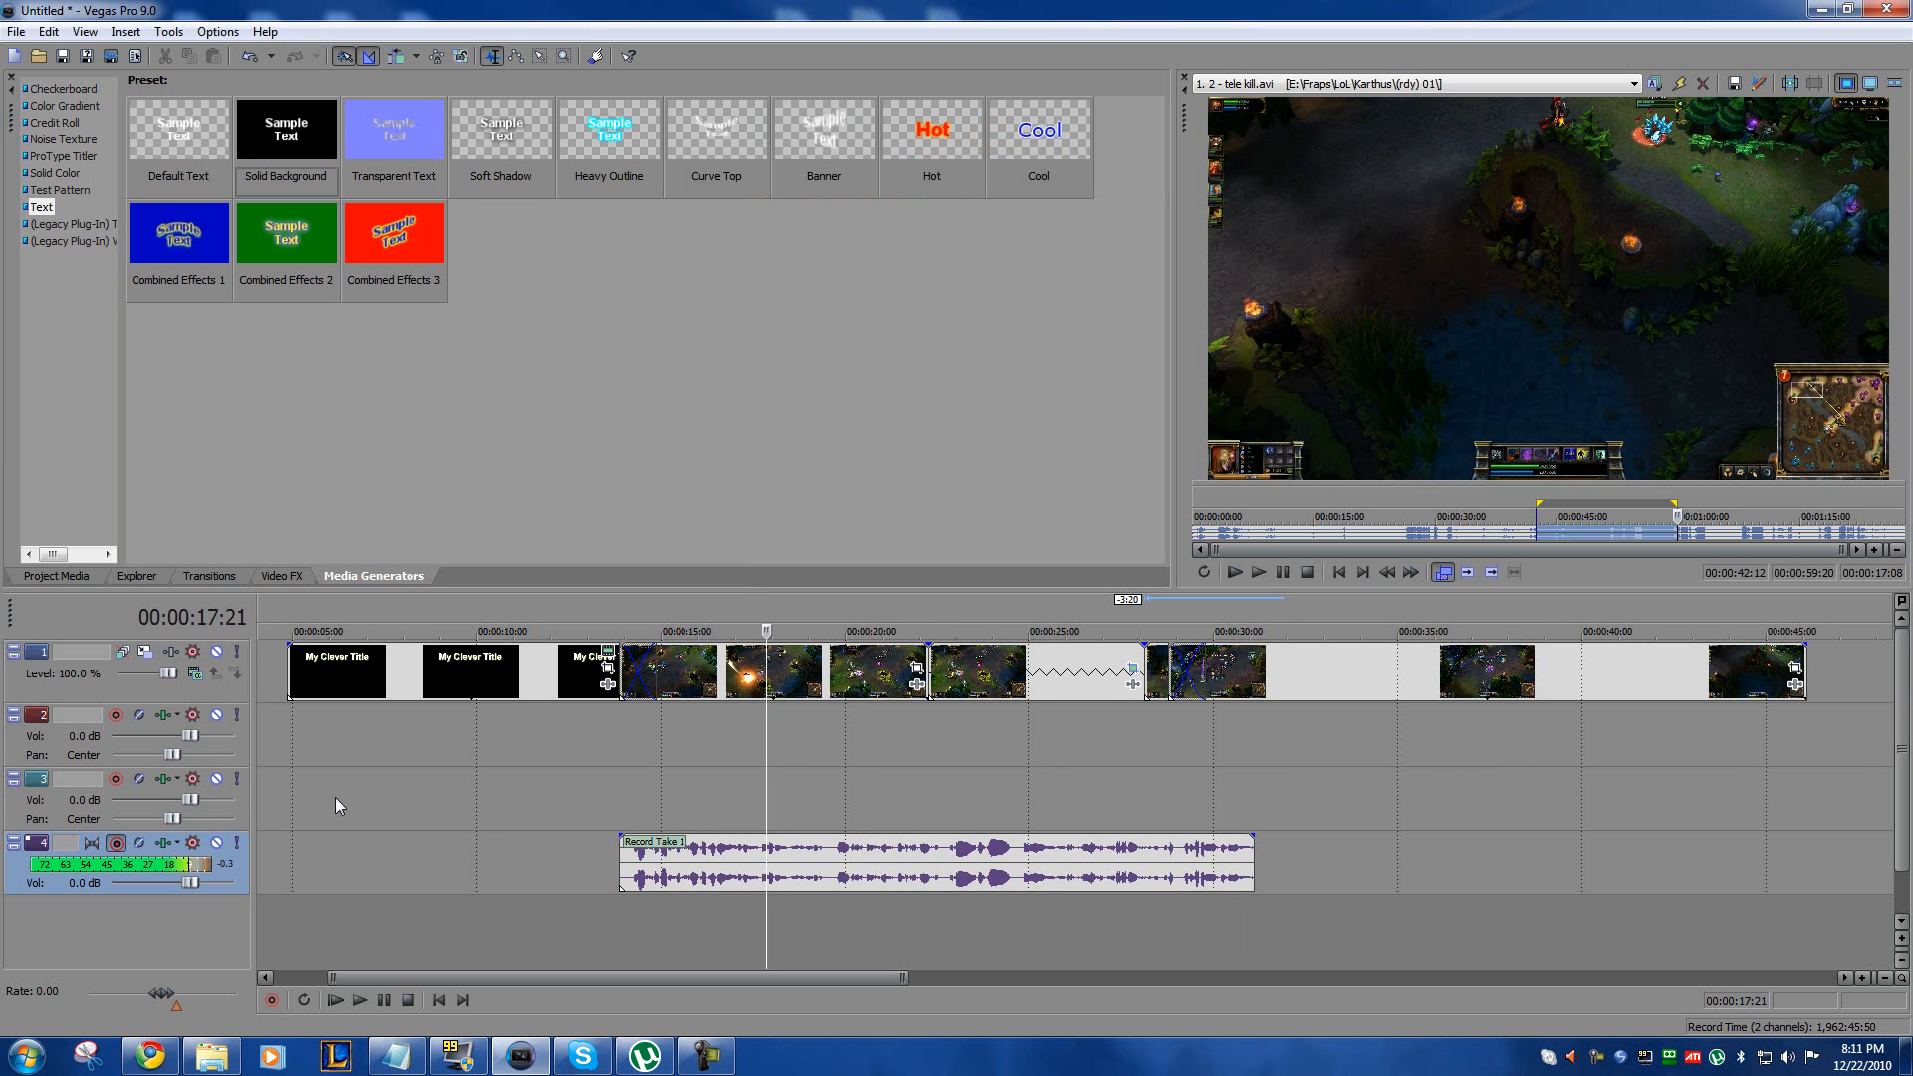
left_click_drag(690, 977, 583, 984)
left_click(318, 665)
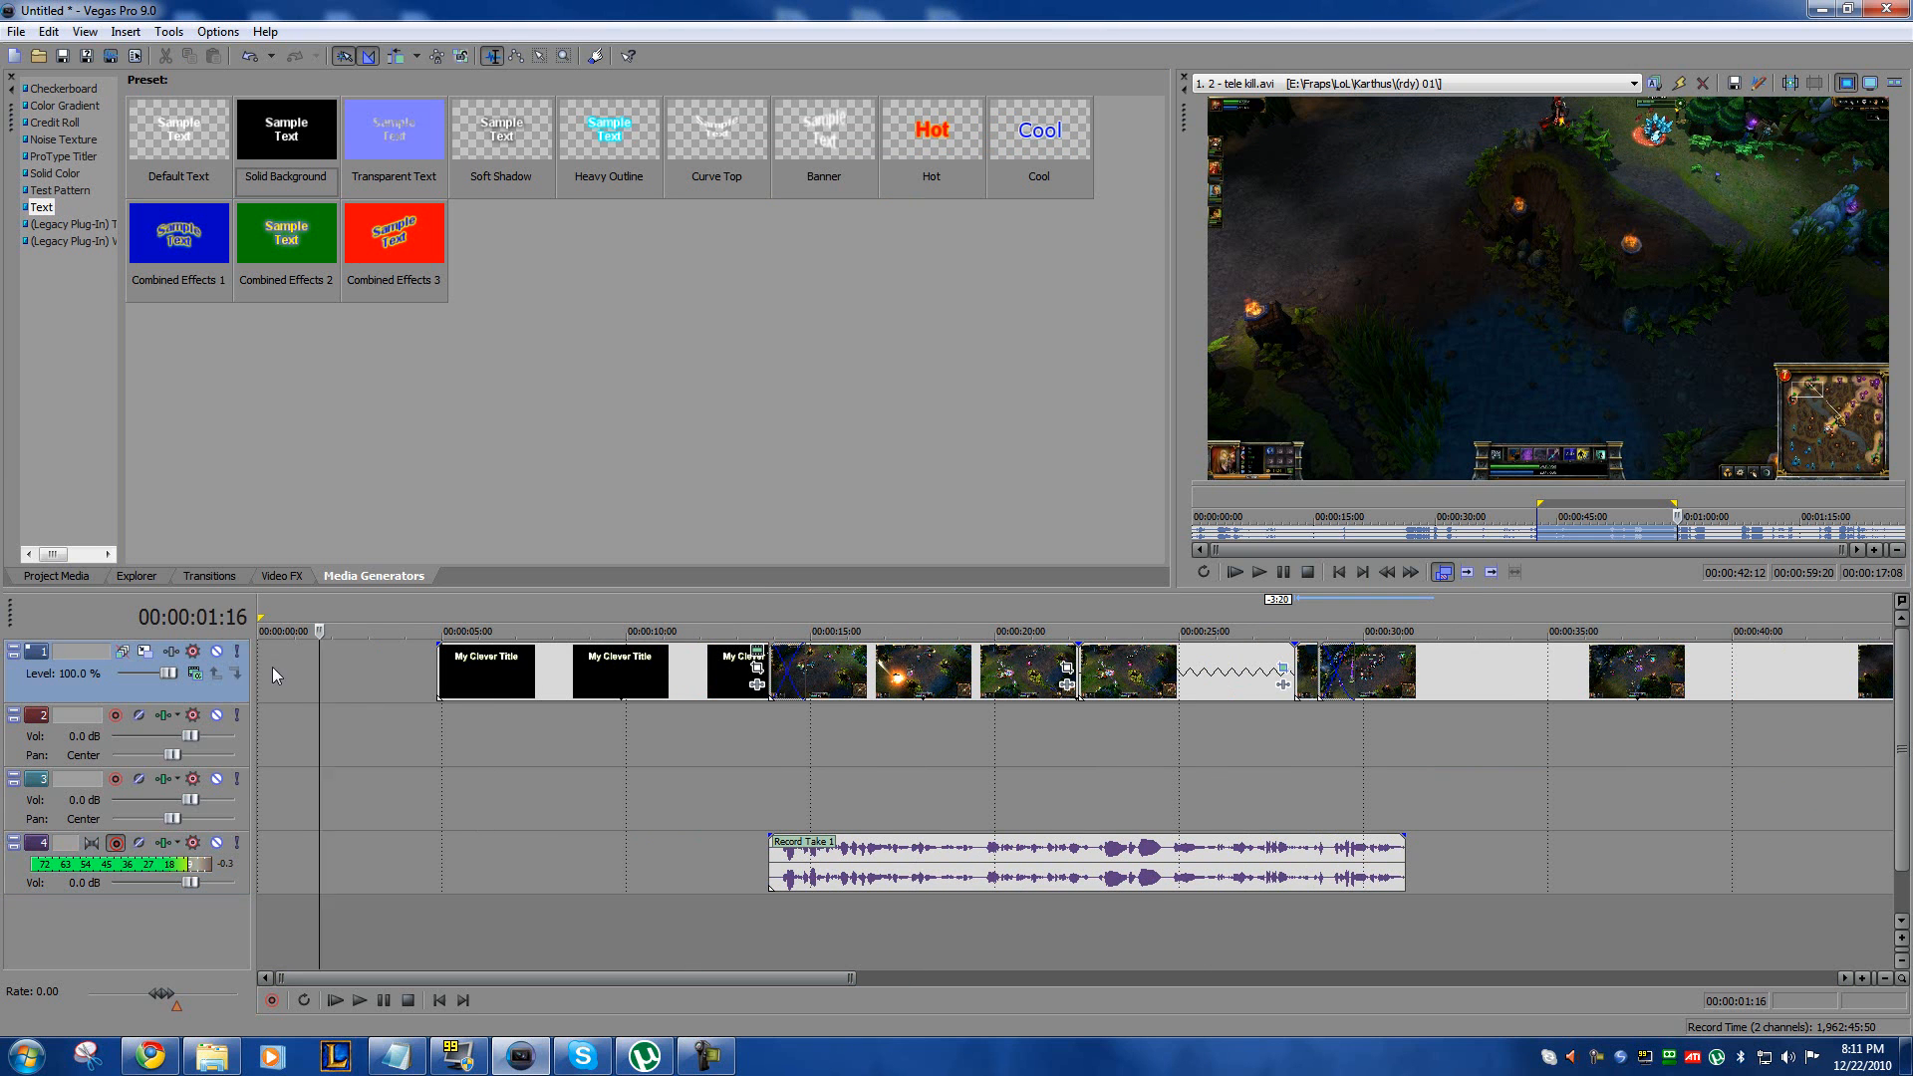
left_click(584, 768)
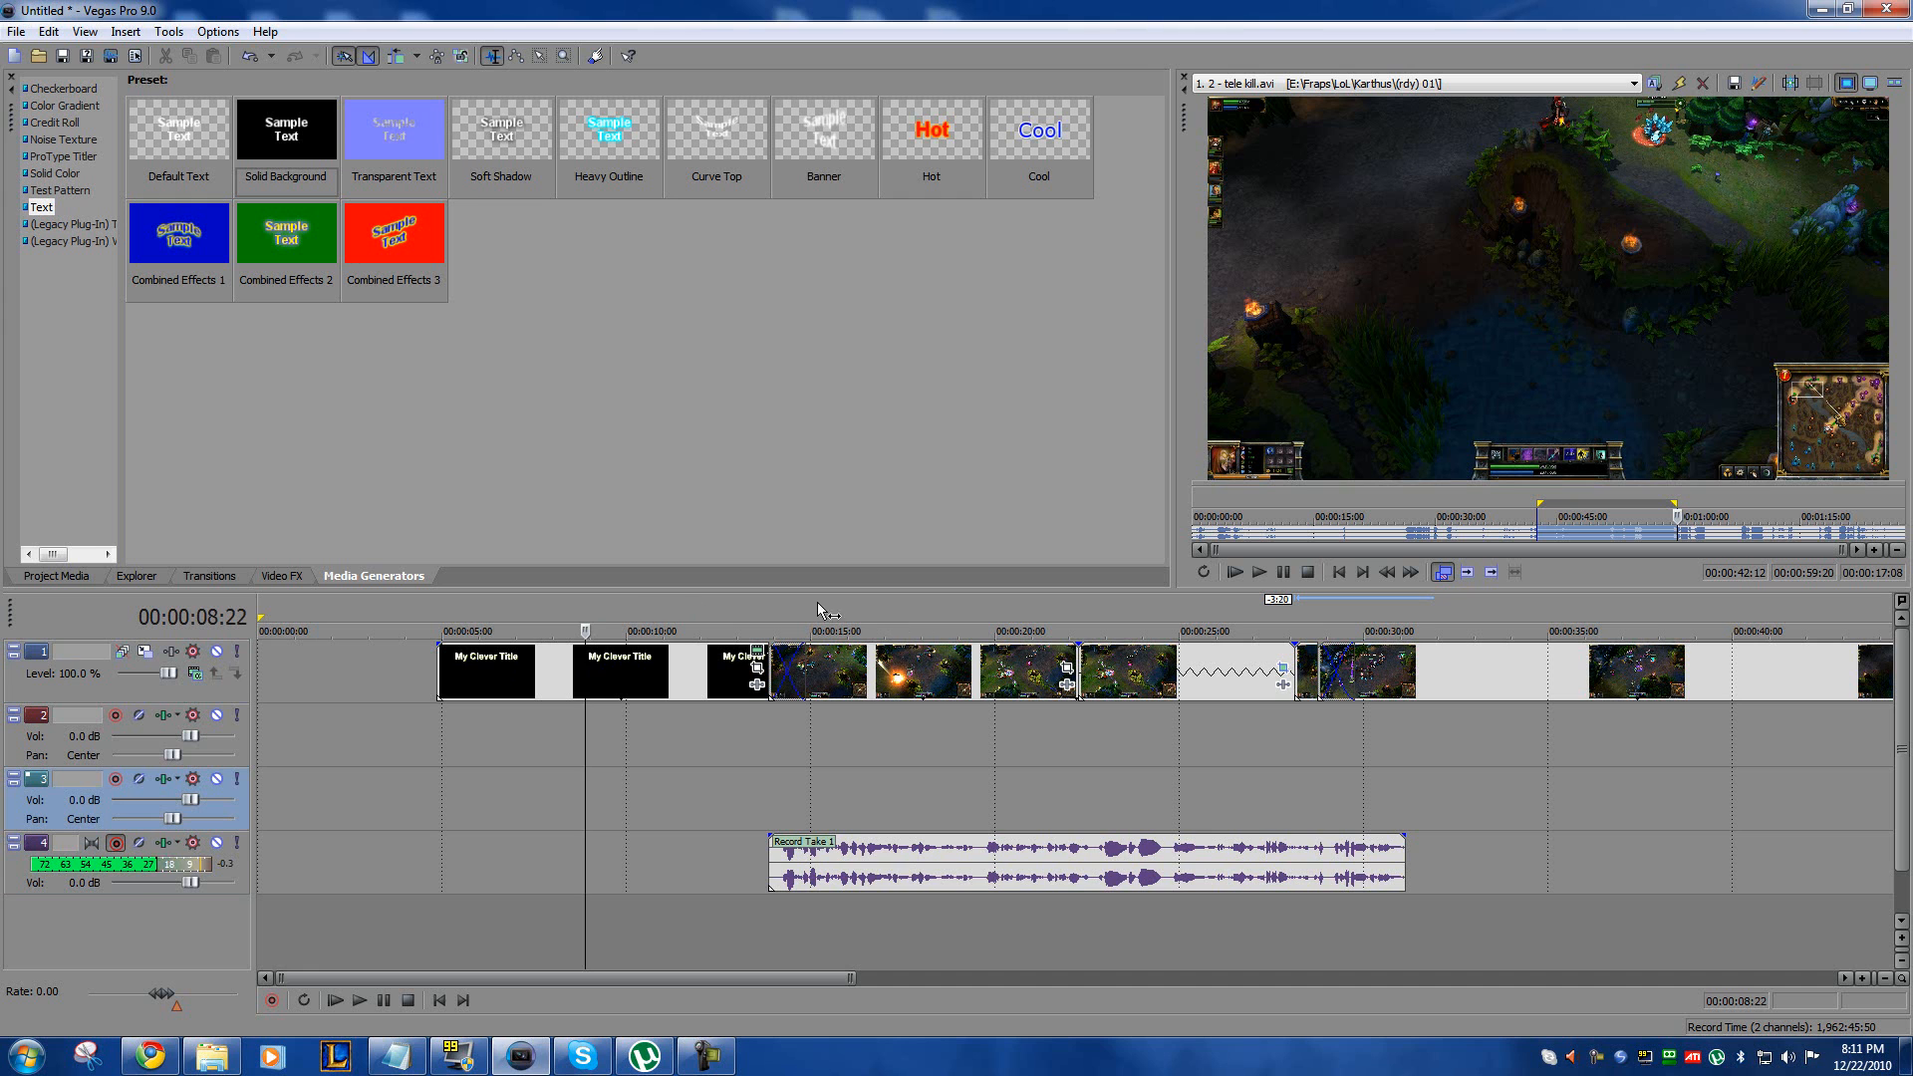
left_click_drag(714, 611, 1139, 617)
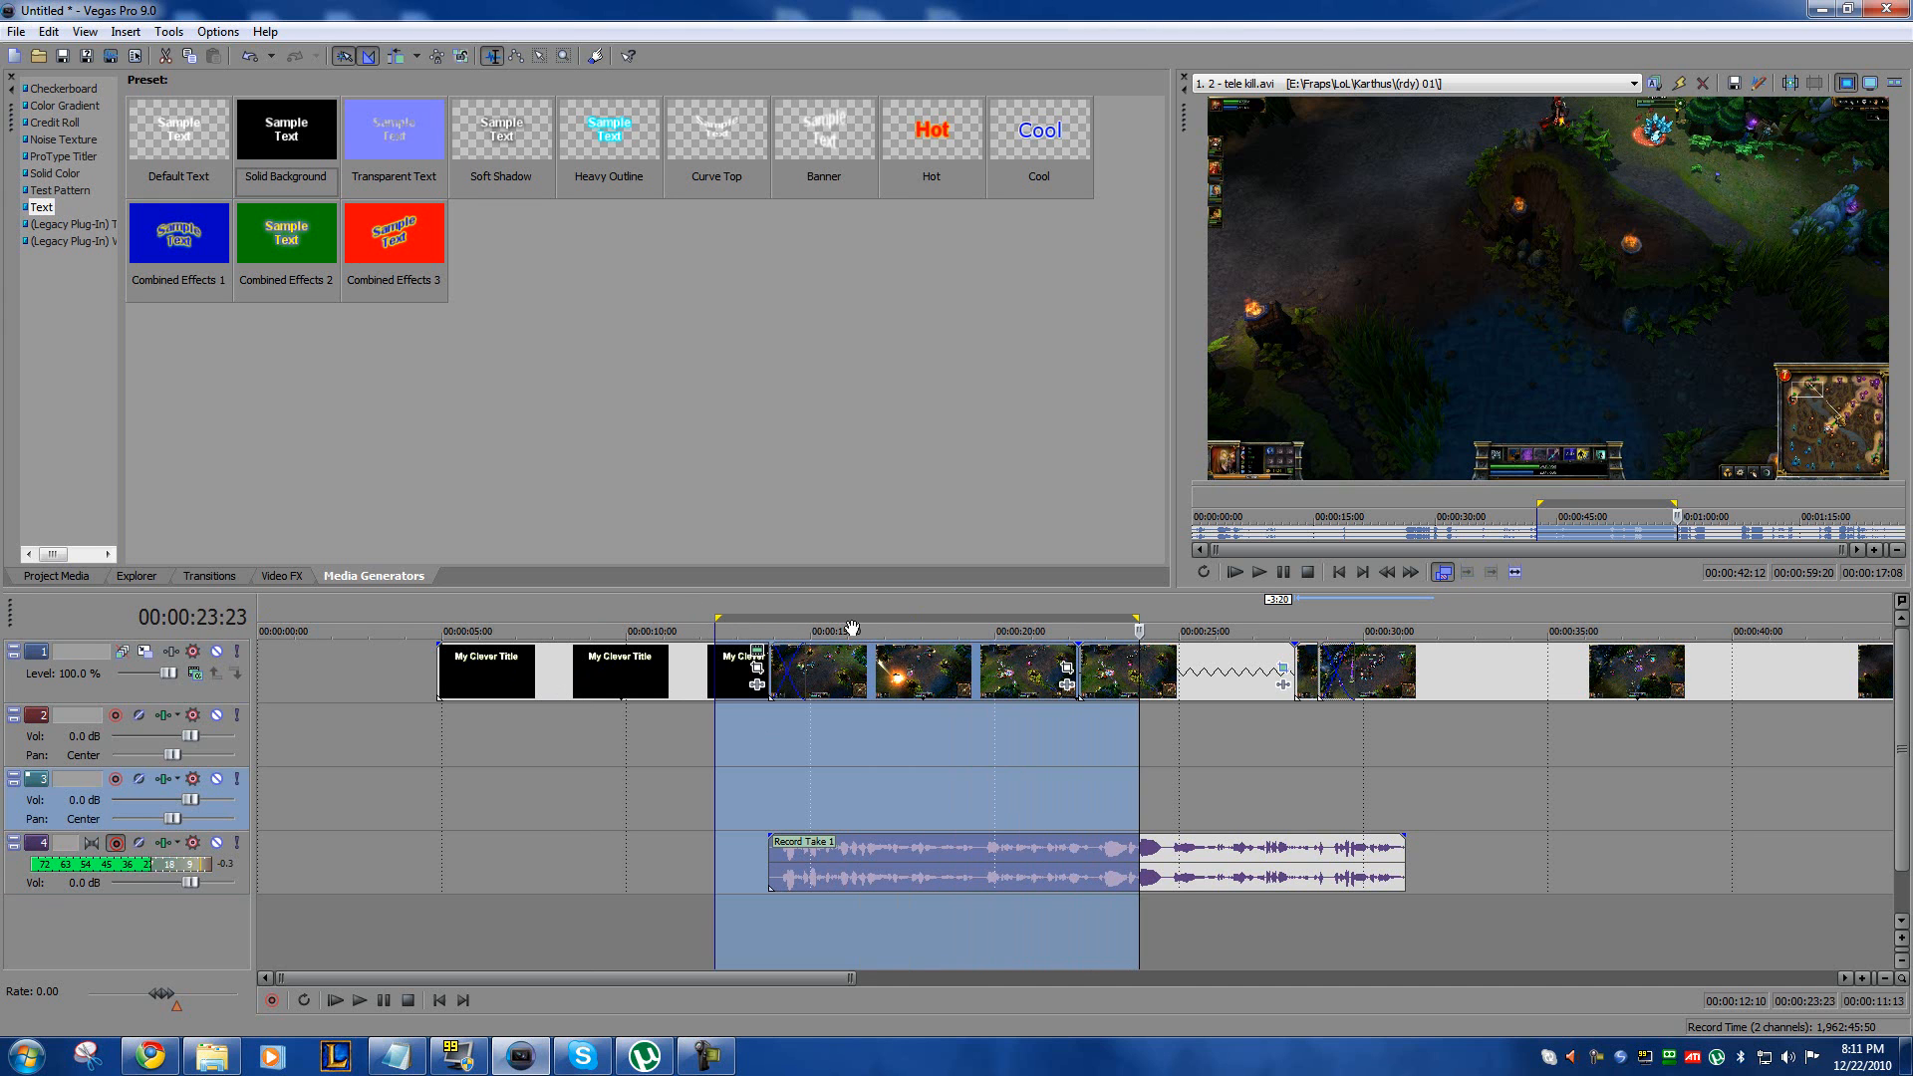
left_click(643, 812)
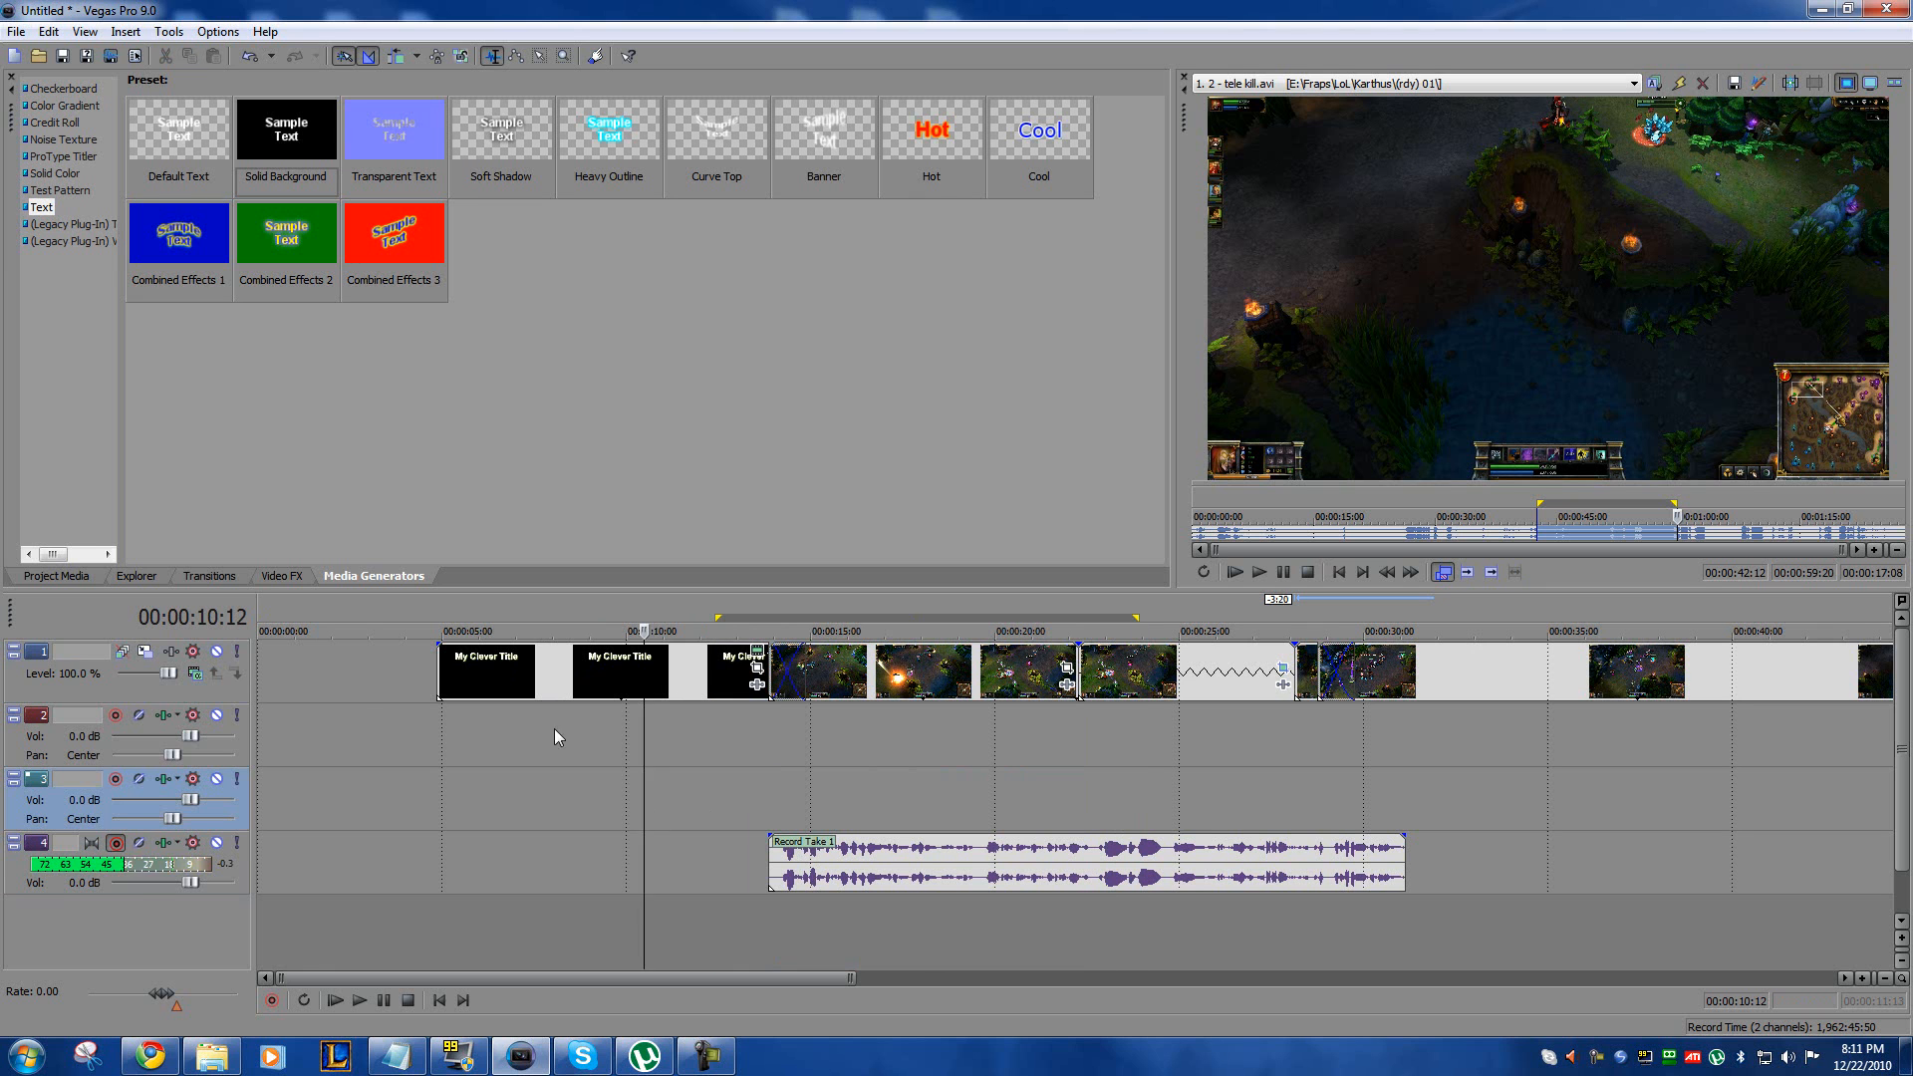
left_click(364, 660)
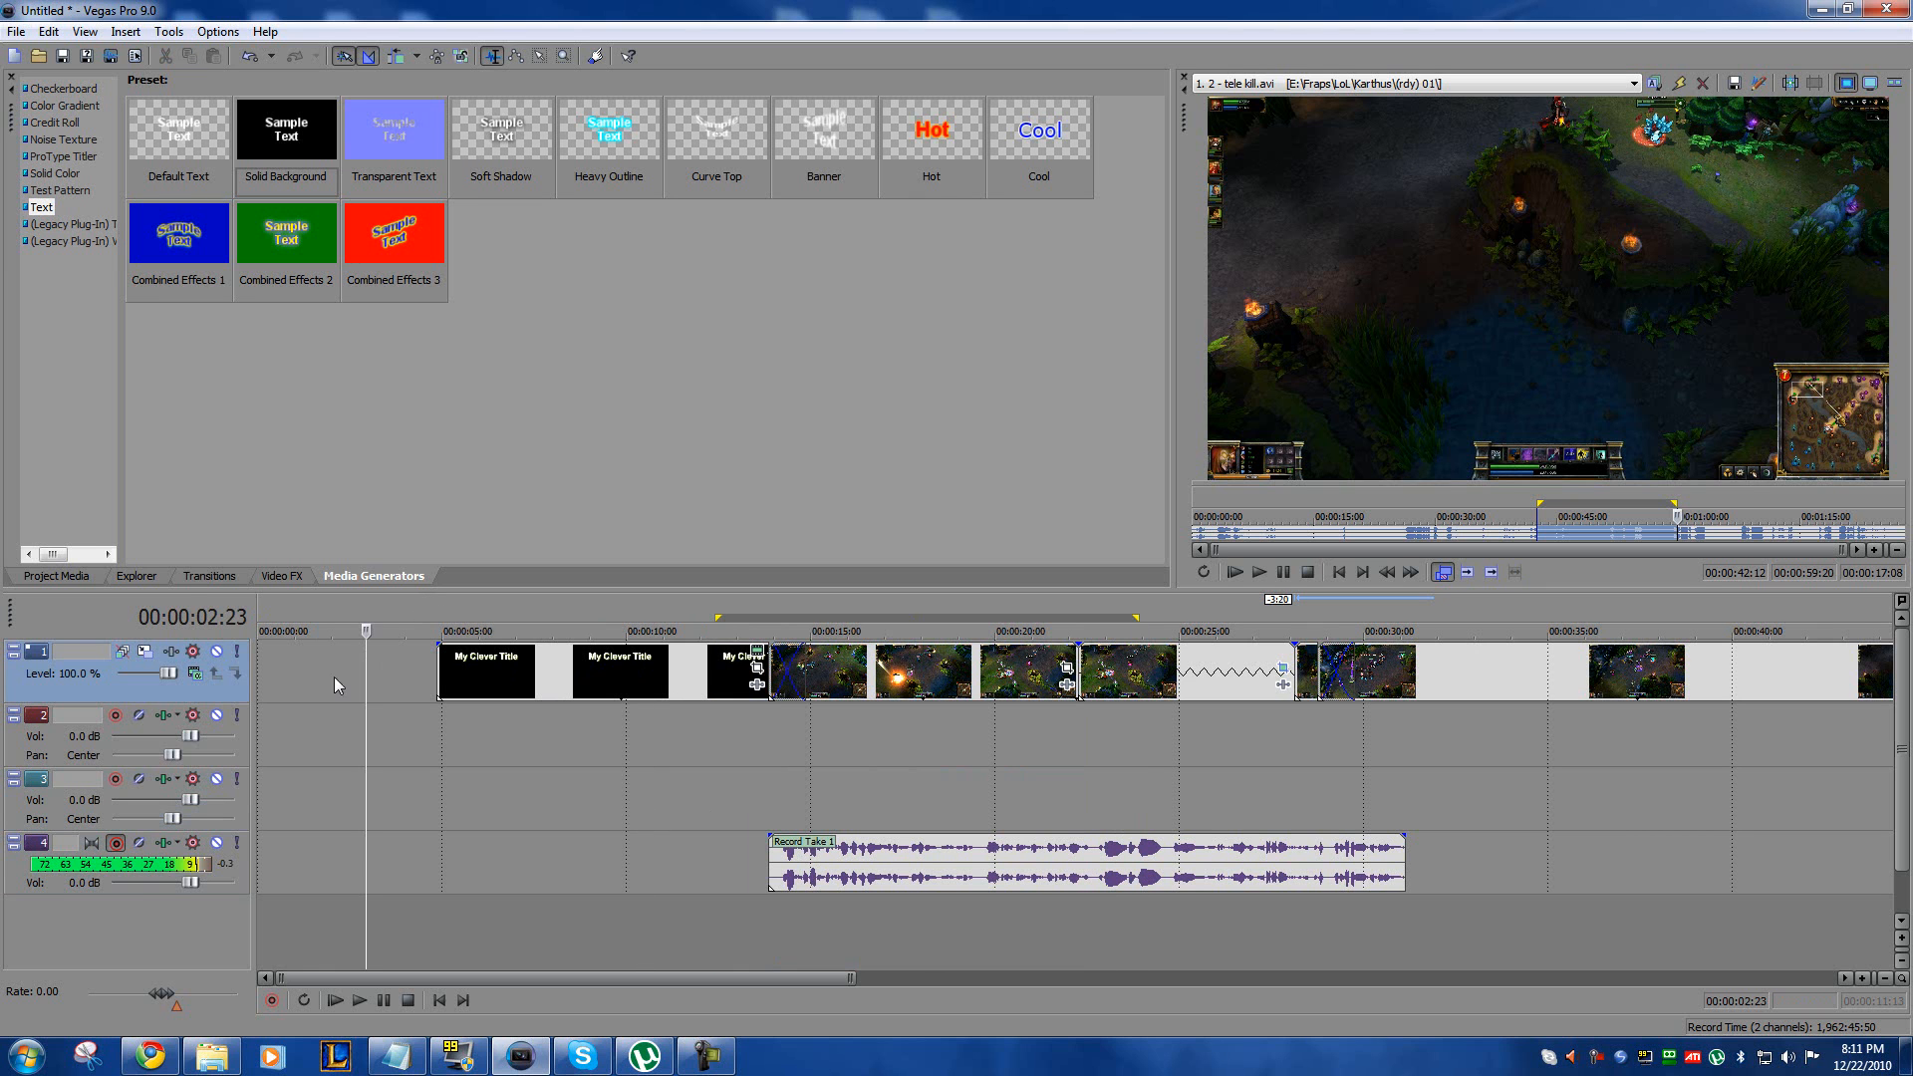
Step: Select the time range from 00:00:04:21 to 00:00:46:02, covering the title and all gameplay clips
left_click_drag(478, 977, 1223, 977)
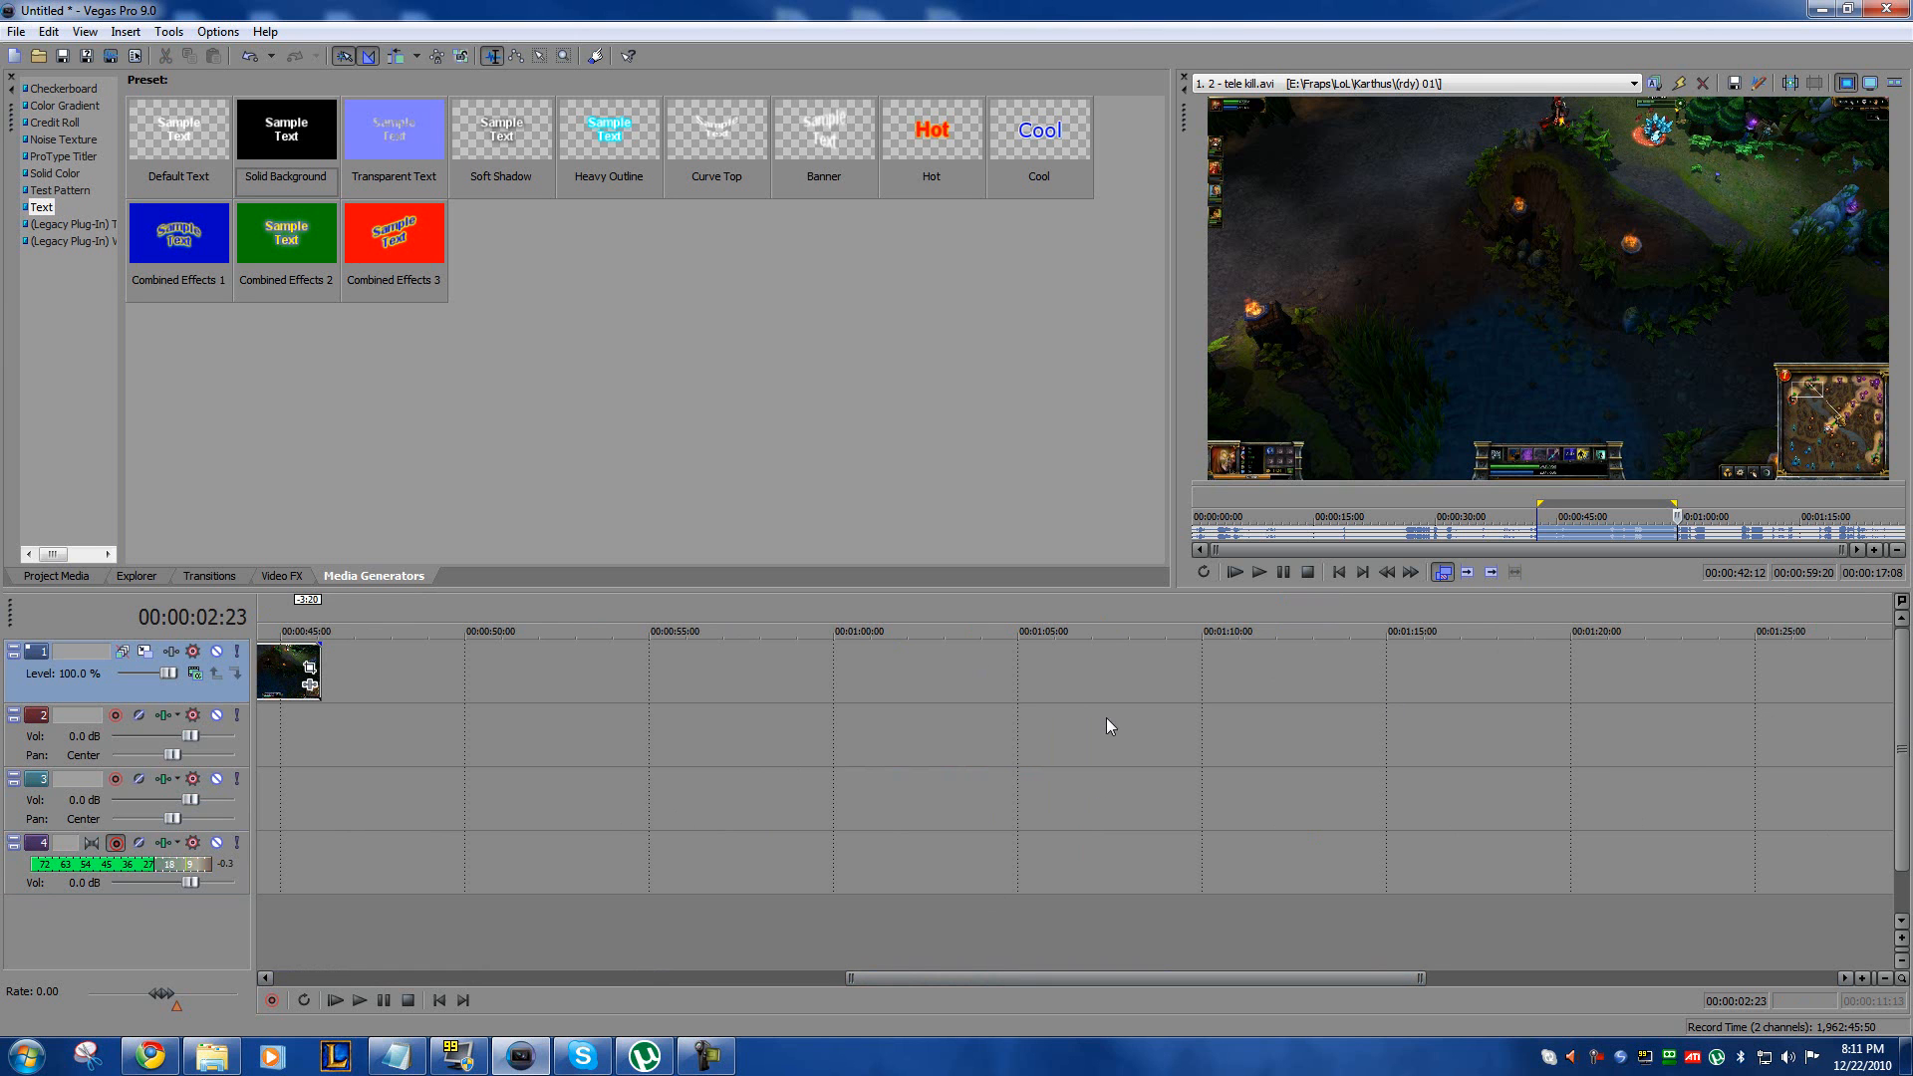
left_click_drag(1230, 975, 664, 961)
left_click_drag(427, 606, 1197, 630)
scroll(952, 722, "down", 5)
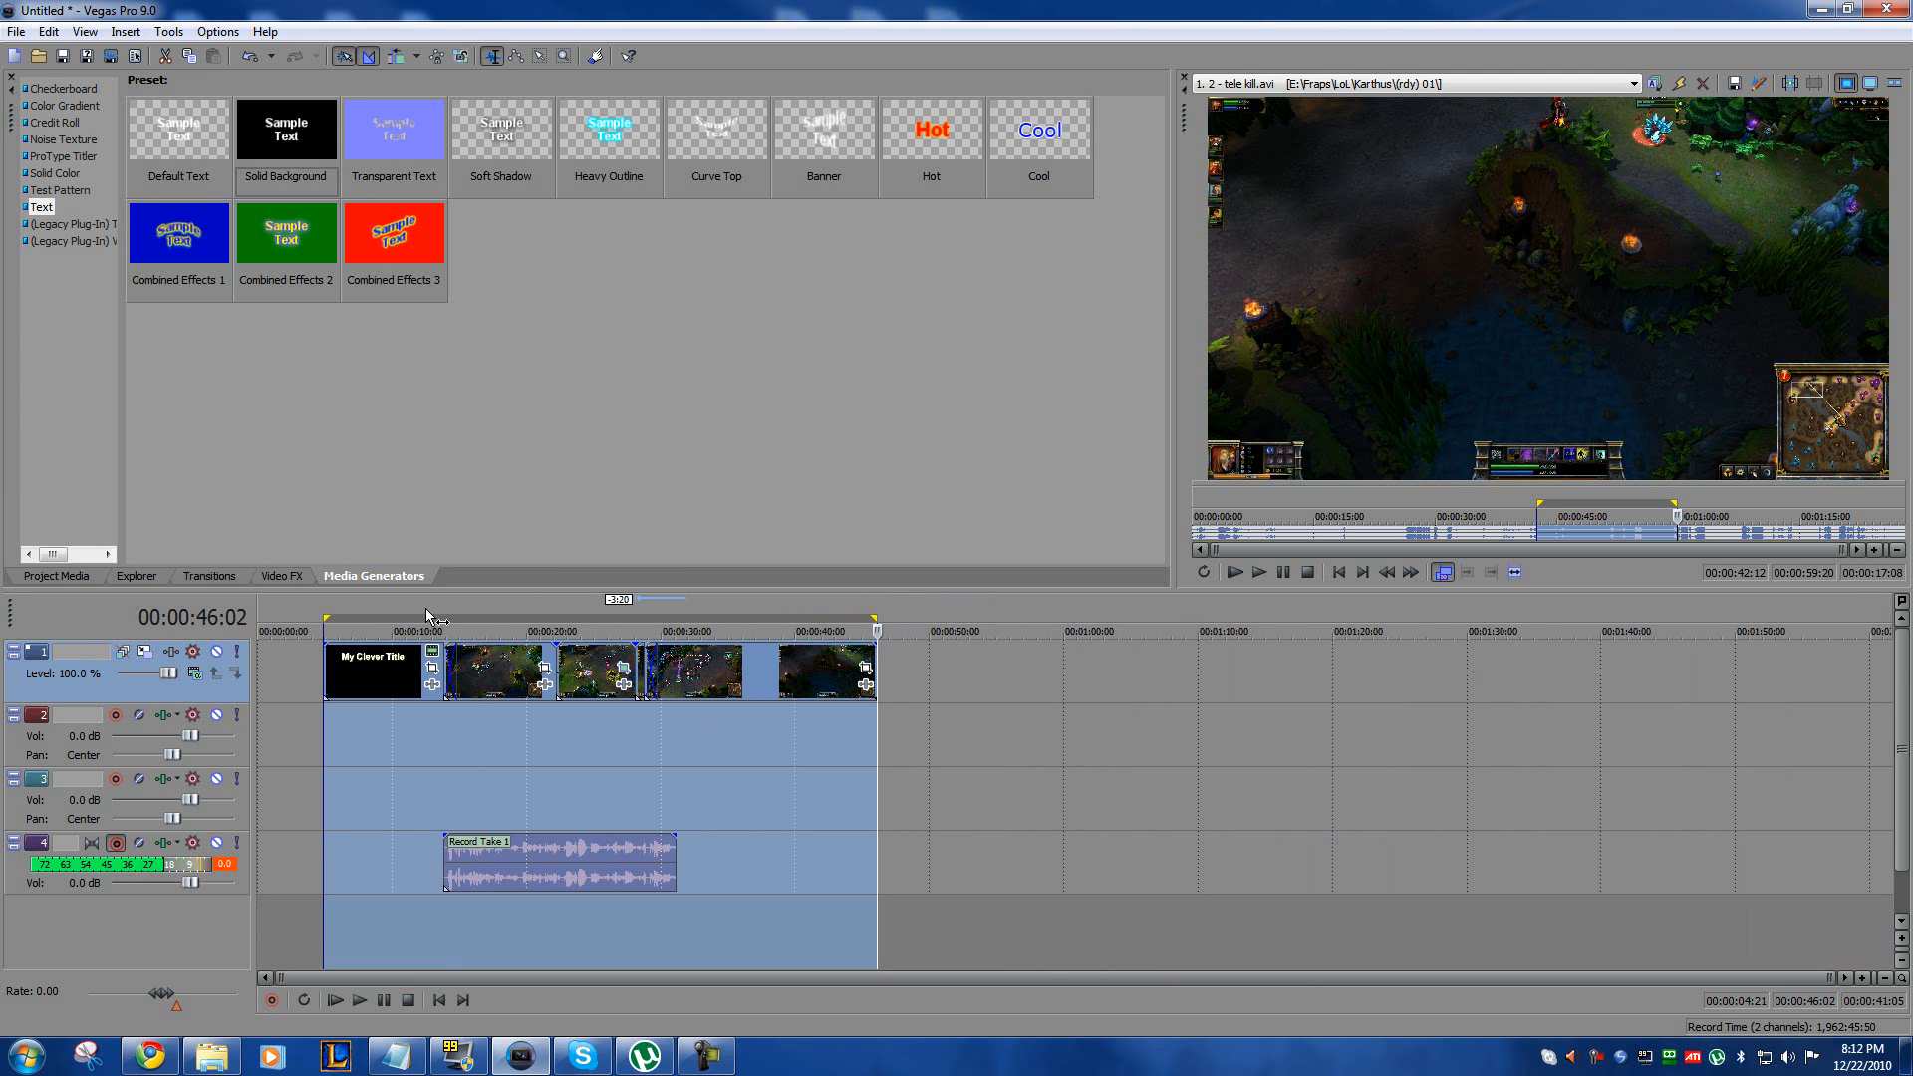
Step: Open Render As and check the available file types and templates, keeping MainConcept AVC/AAC (*.mp4) and HD Render Settings 1080p
left_click(16, 32)
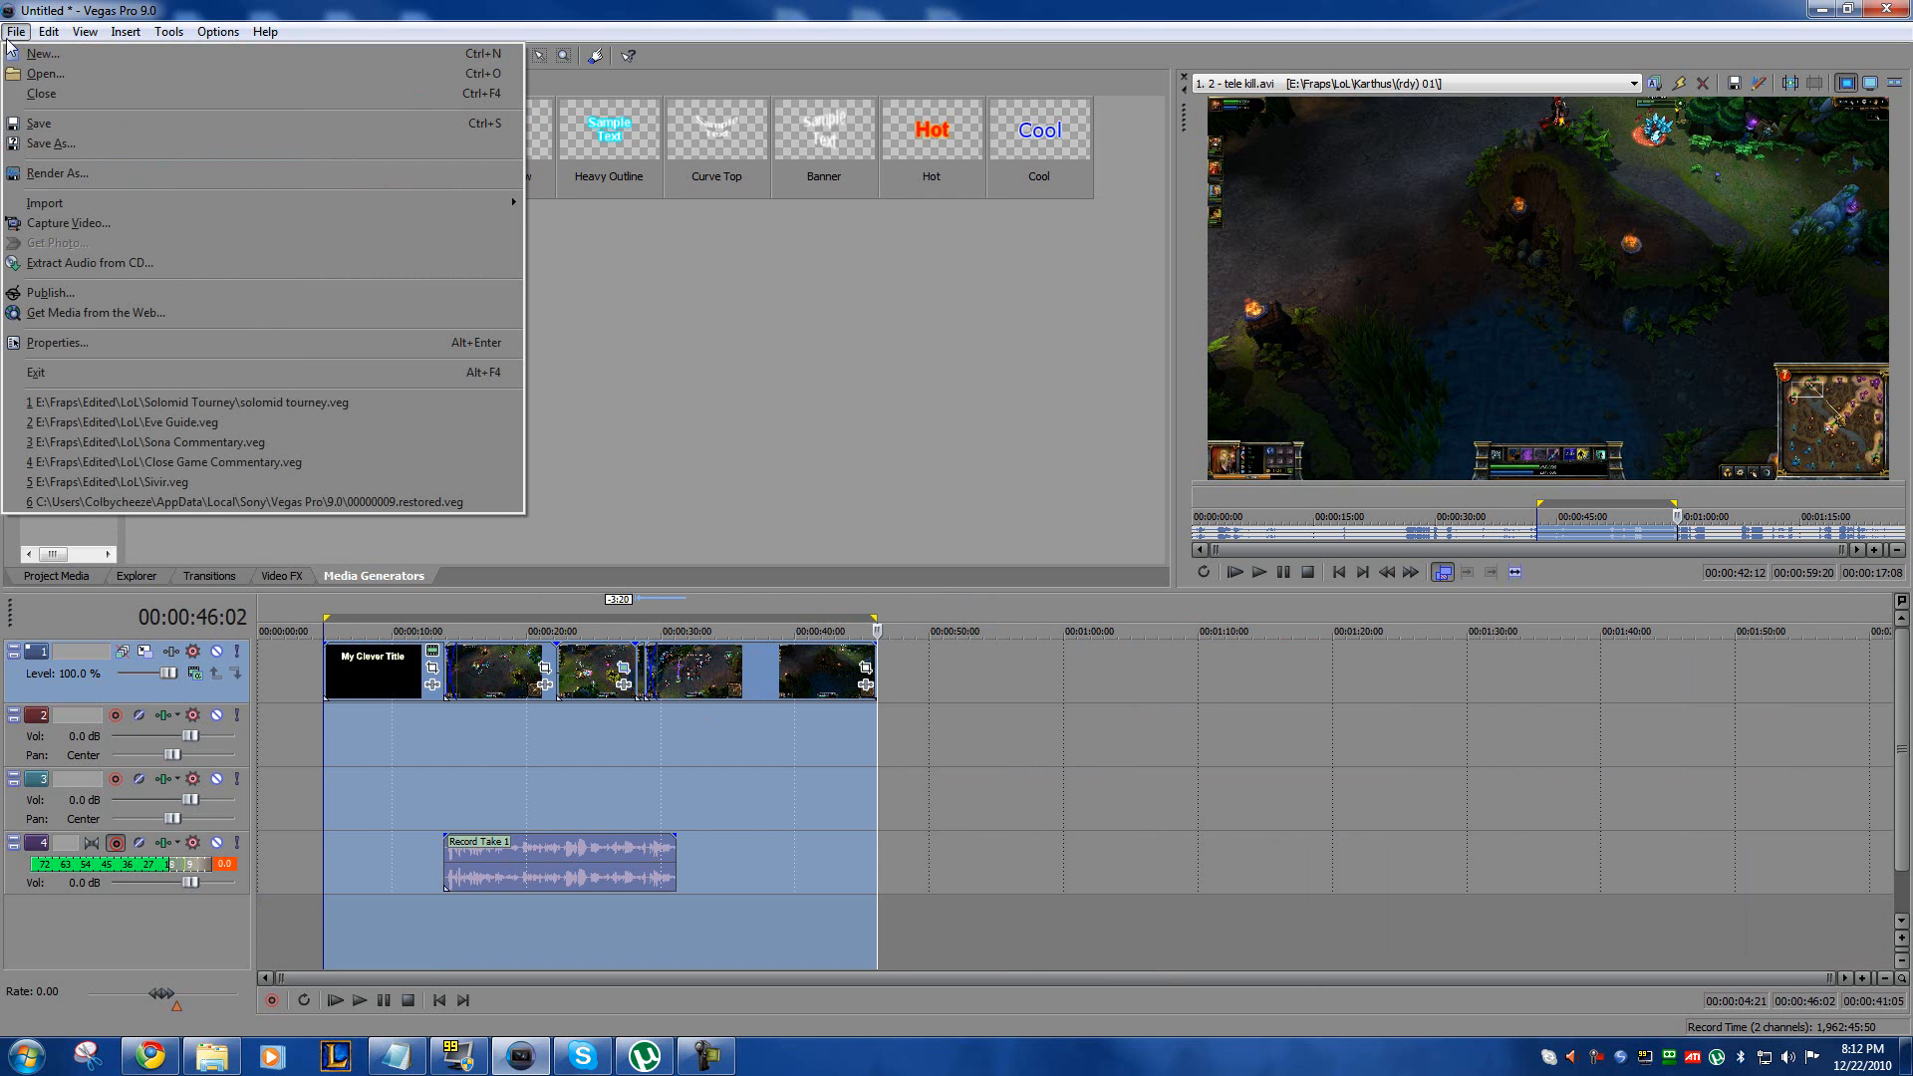
left_click(55, 175)
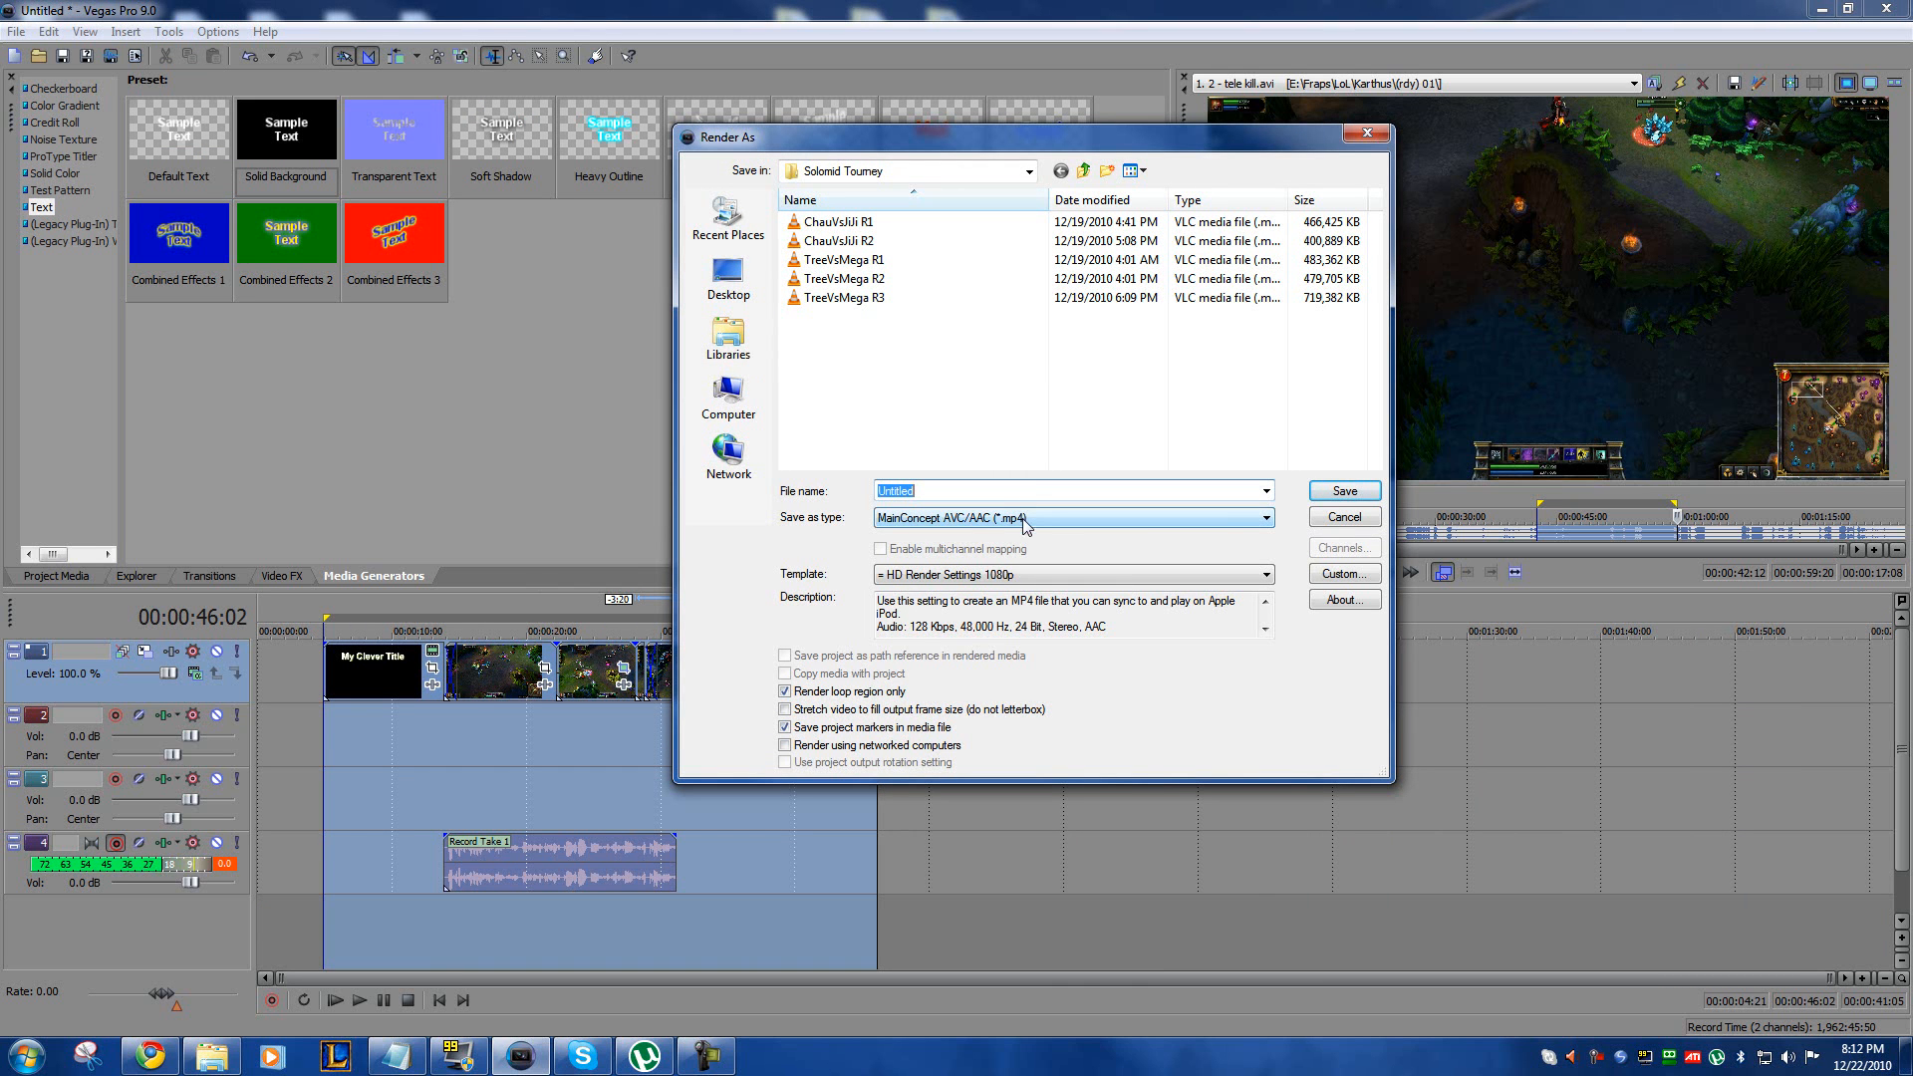
left_click(1215, 518)
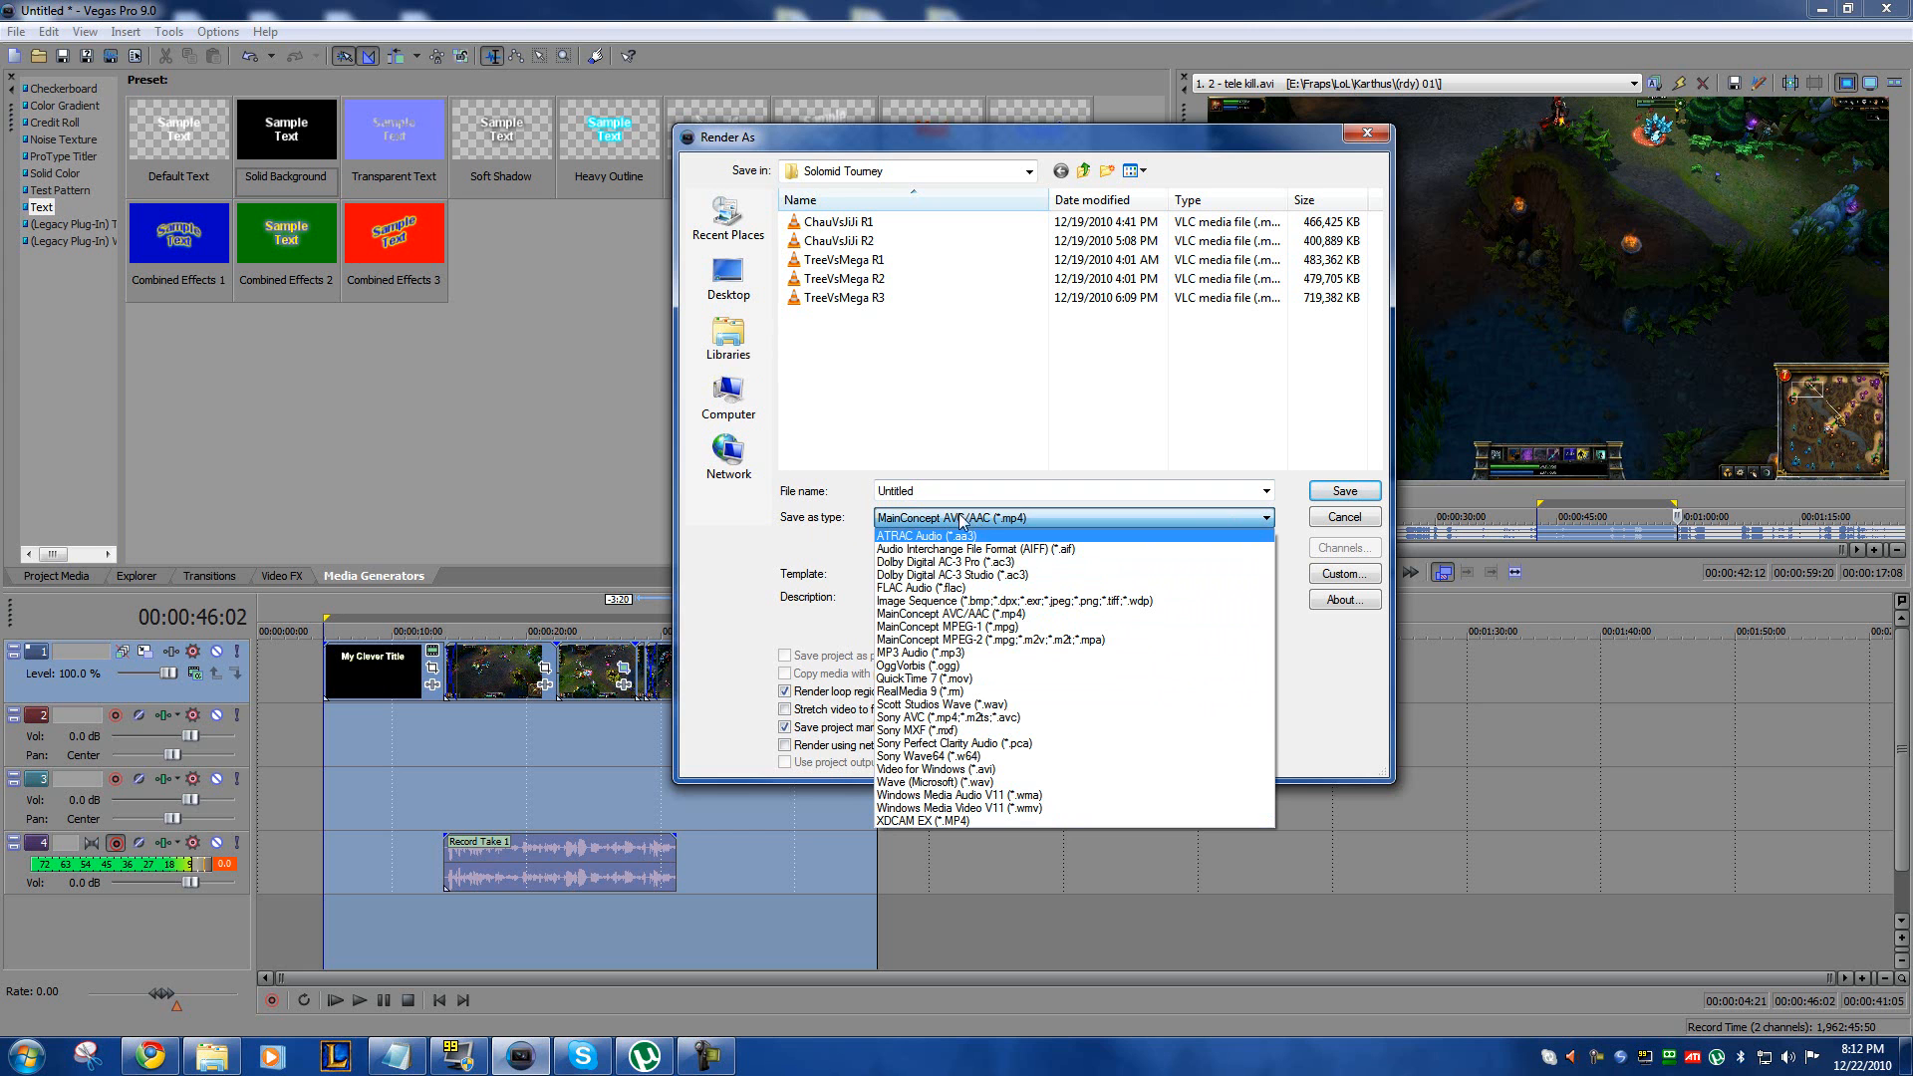
left_click(1042, 517)
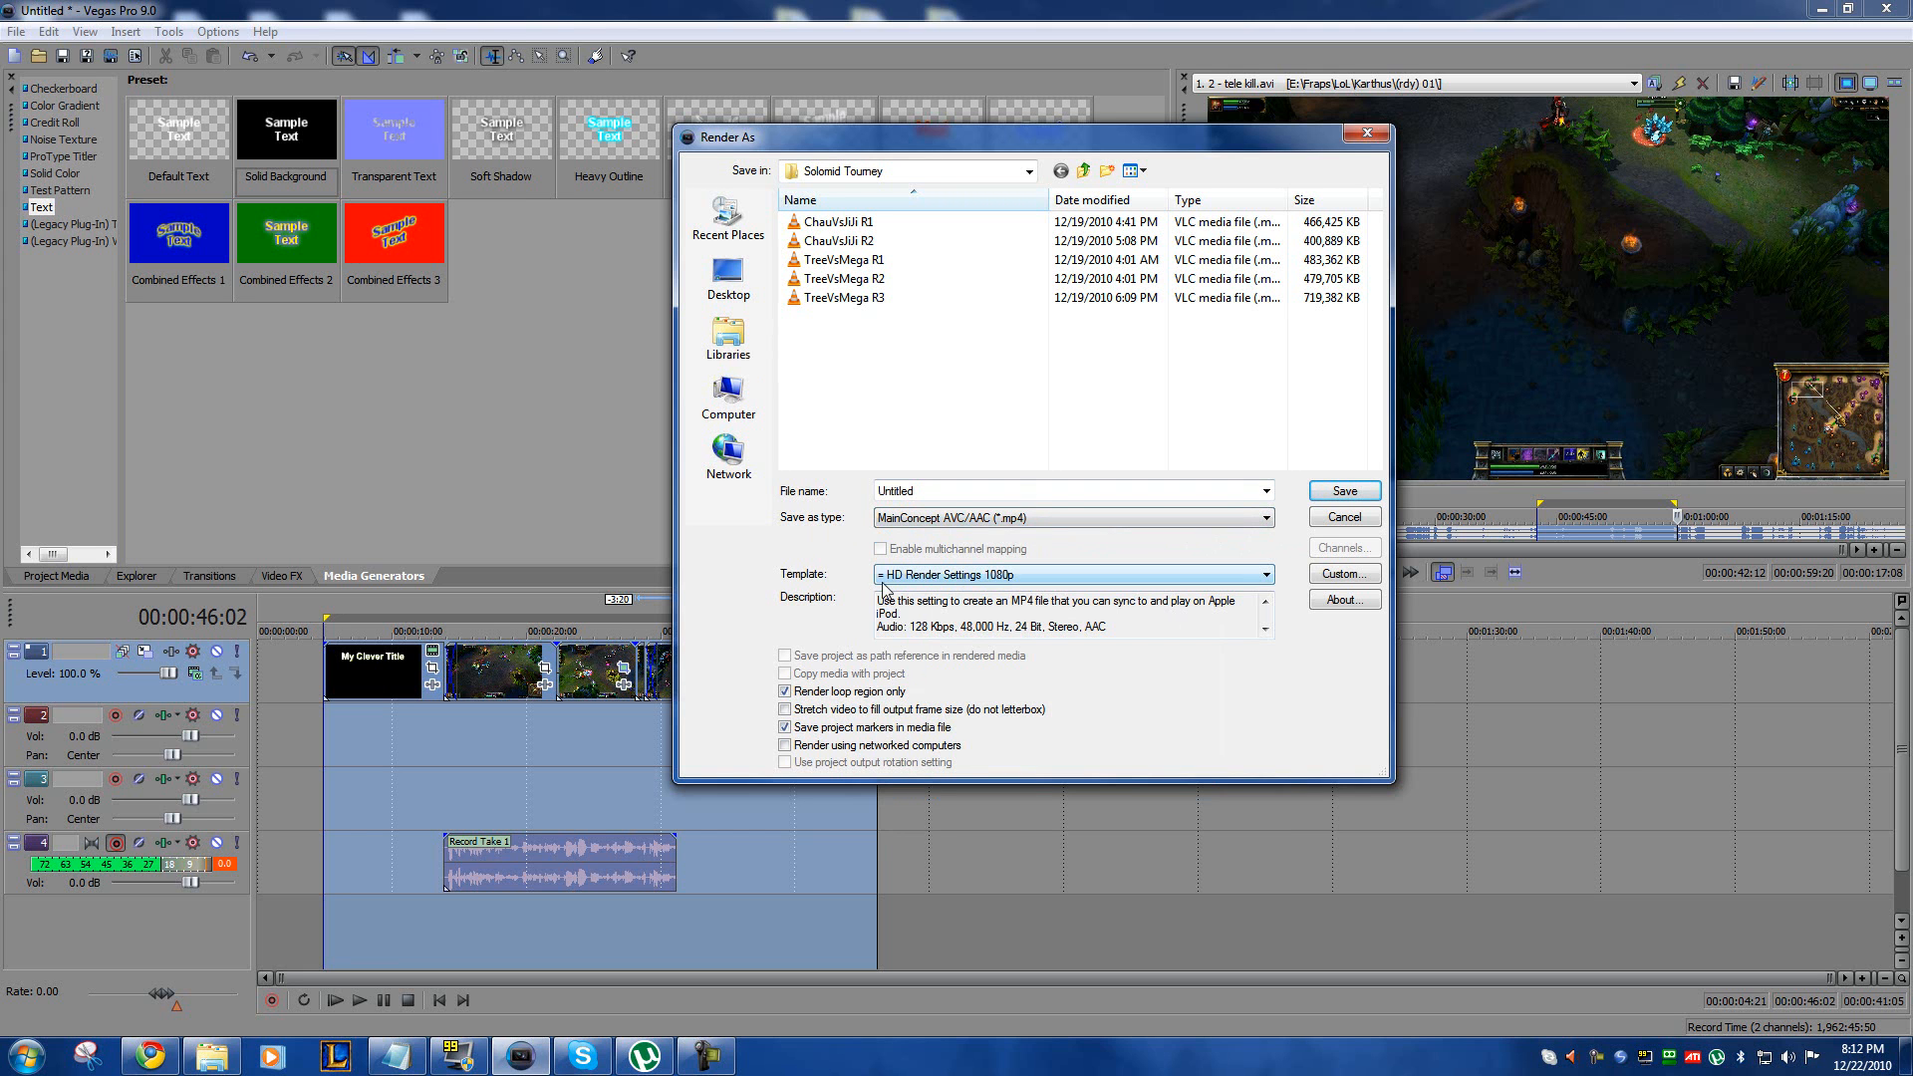
left_click(1002, 579)
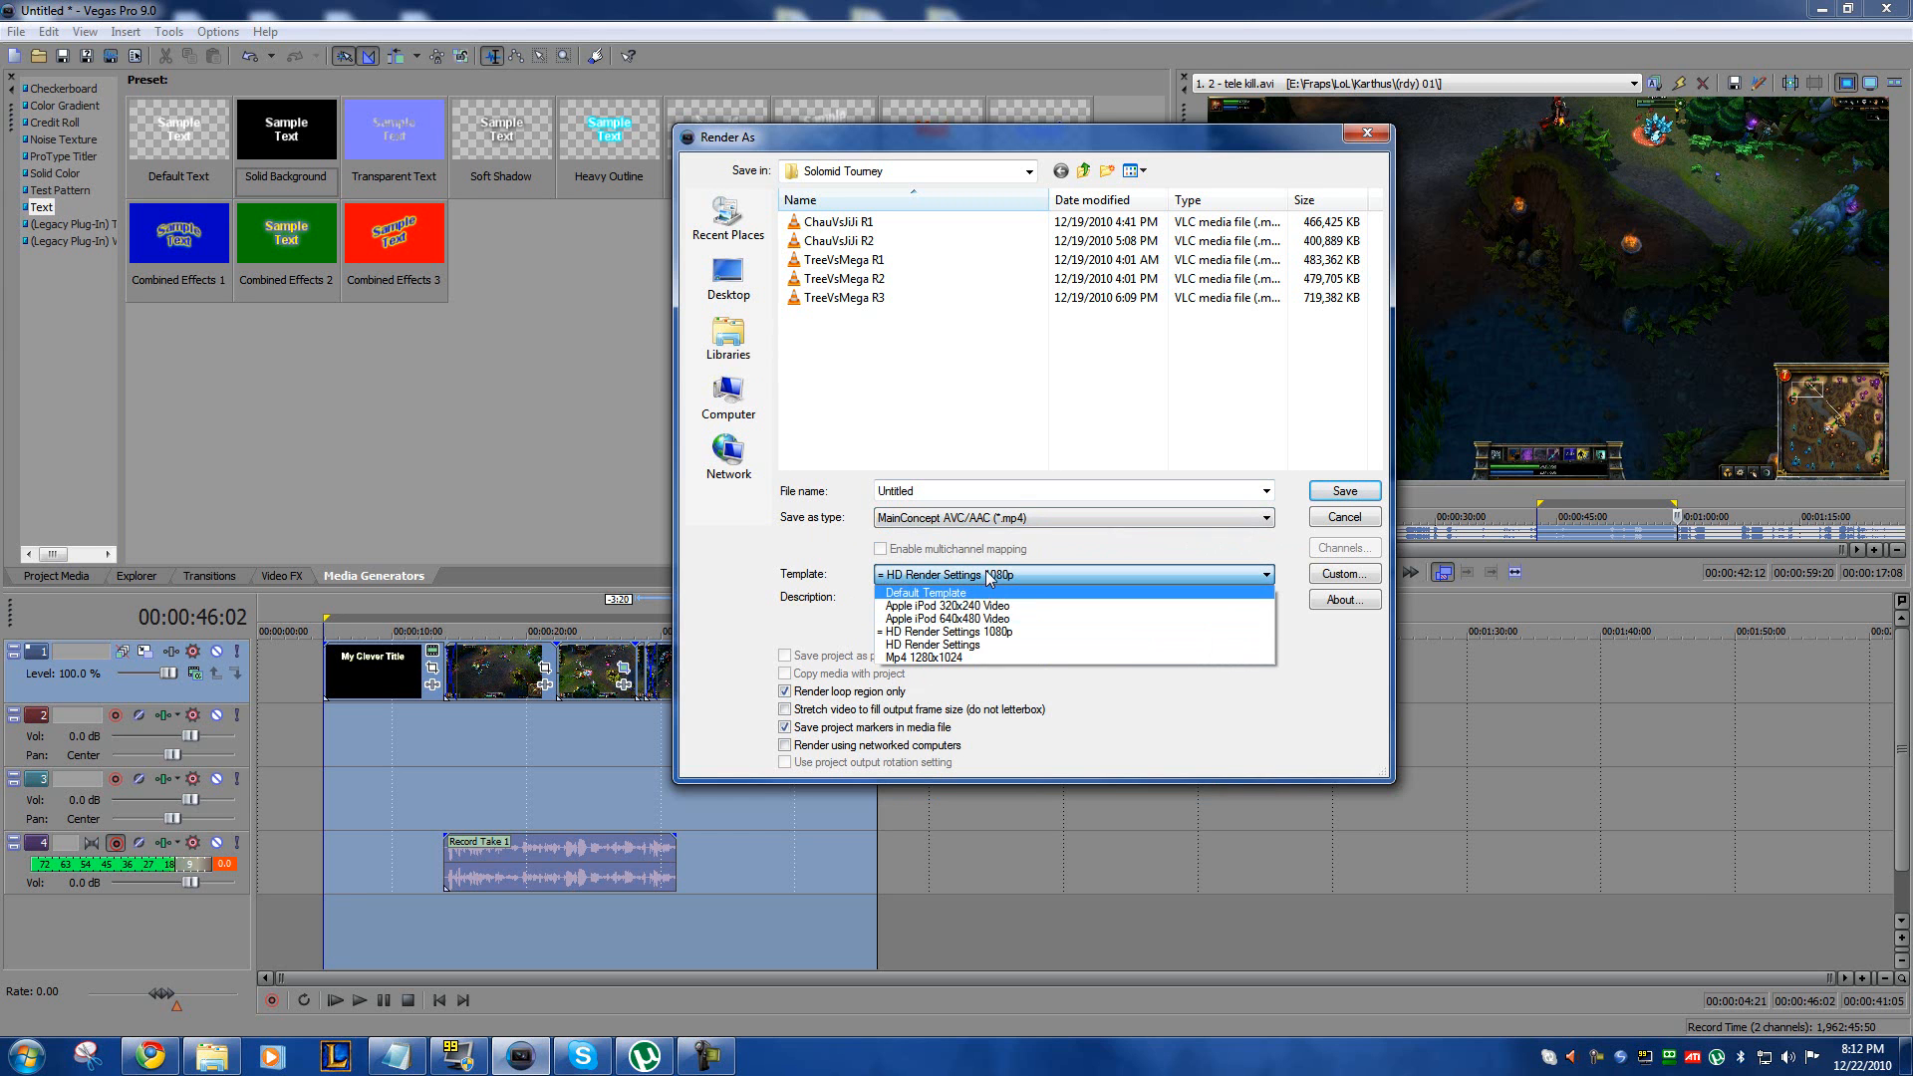
left_click(988, 576)
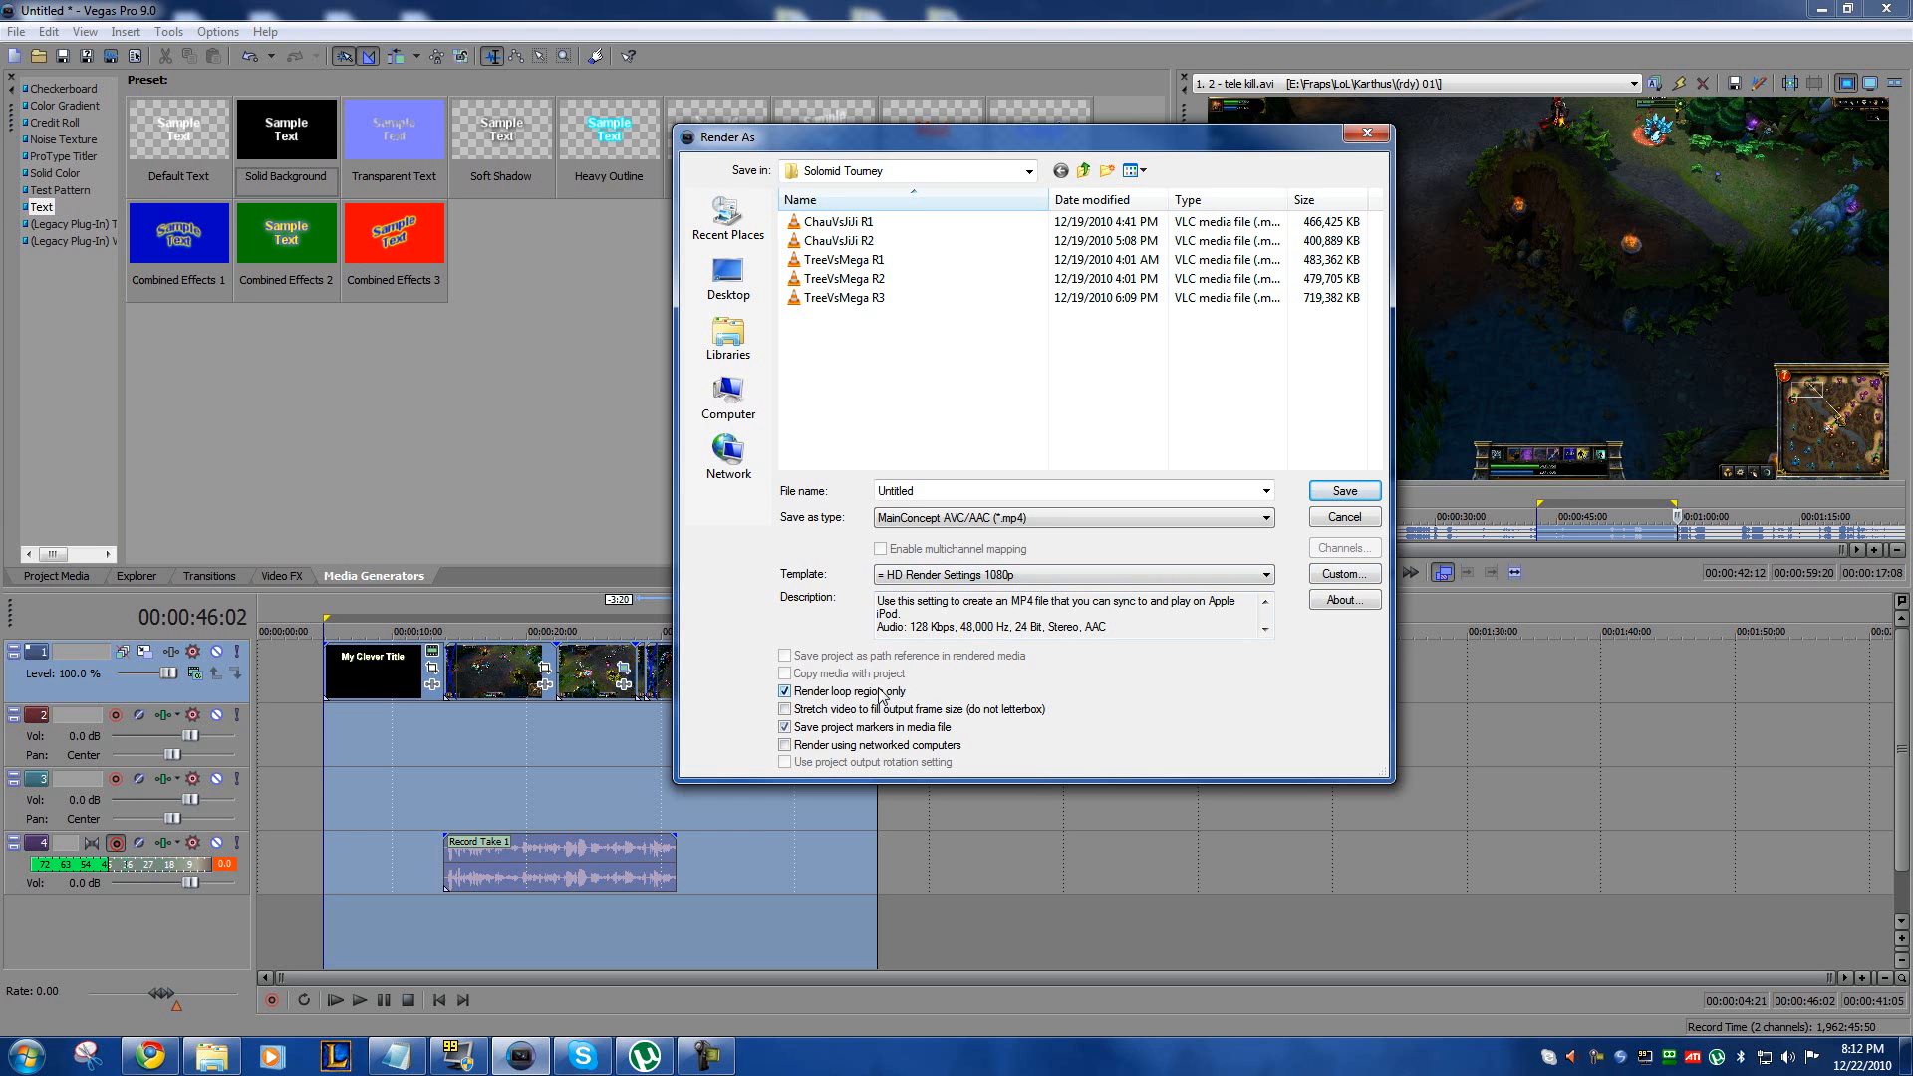
Step: Open the render template's custom settings and examine the frame width, frame rate, pixel aspect ratio, and maximum and average bit rates
left_click(1342, 574)
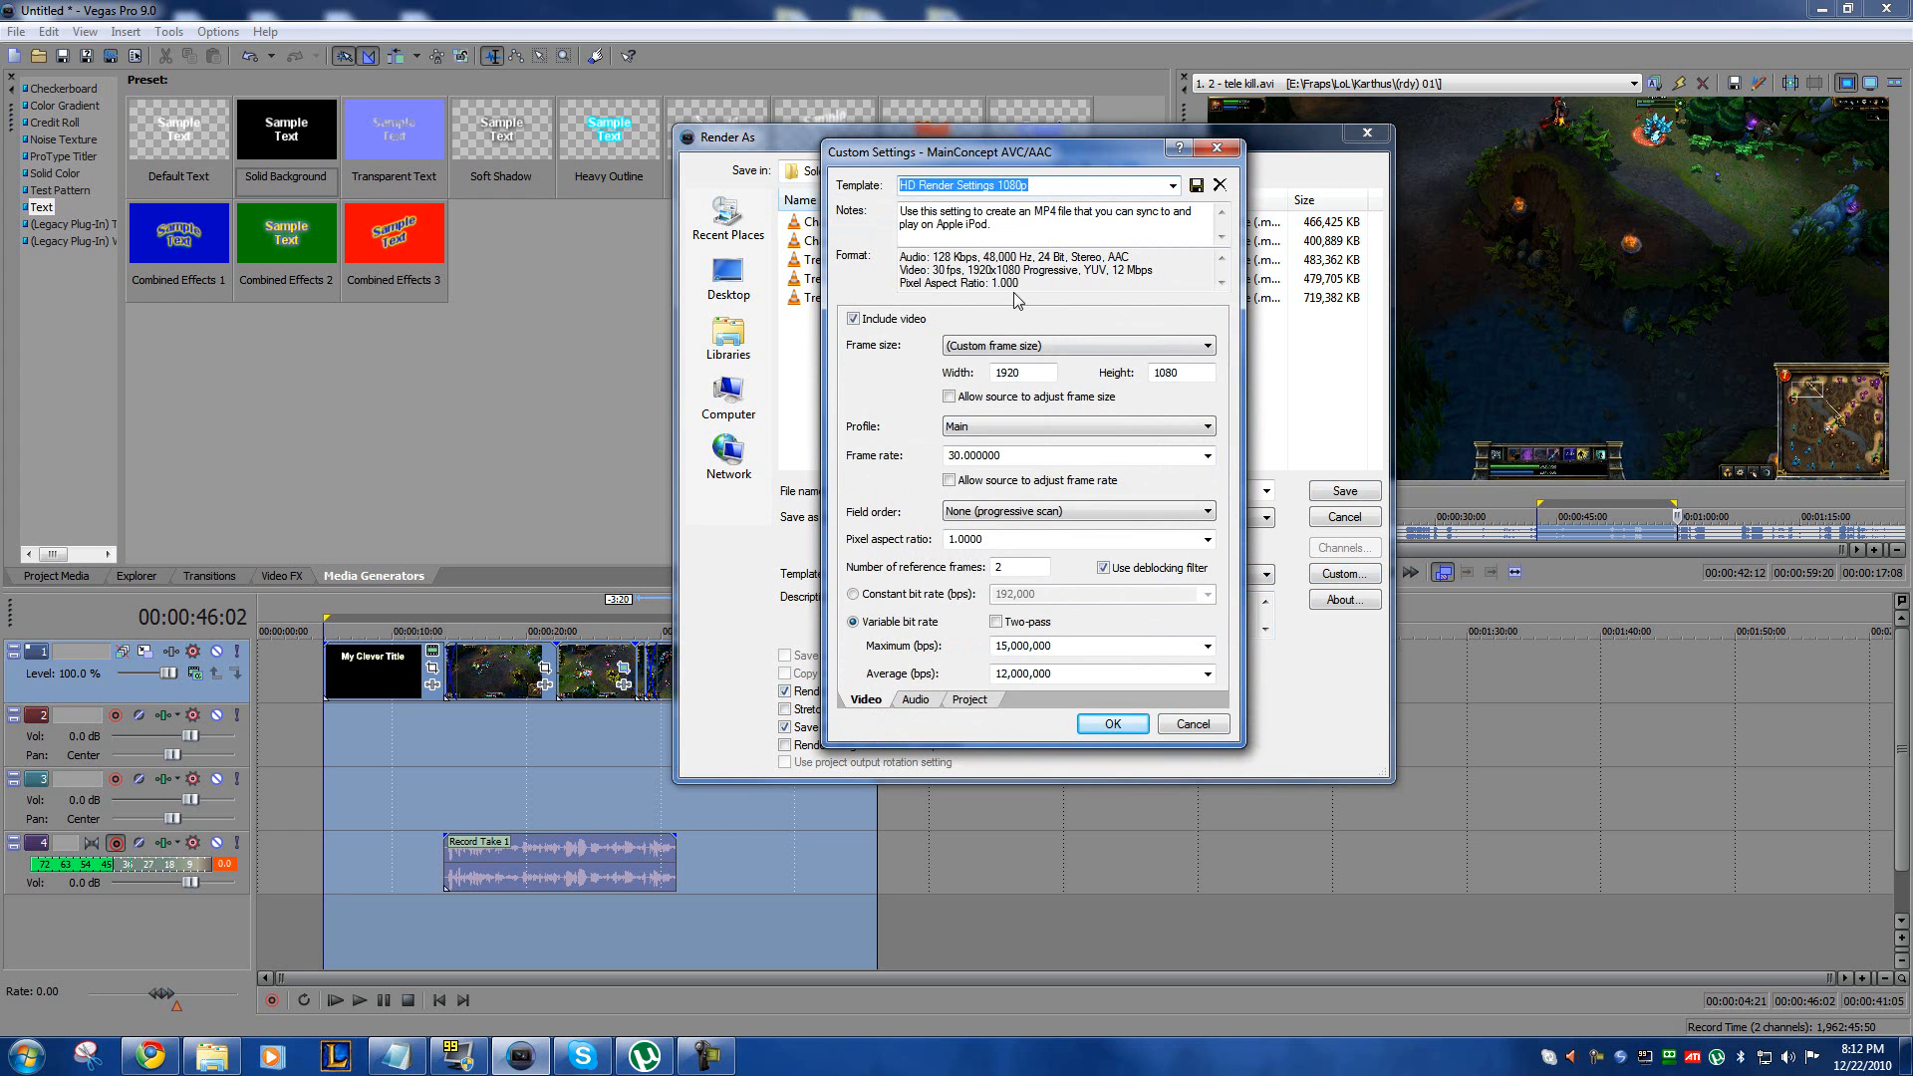
left_click(1031, 372)
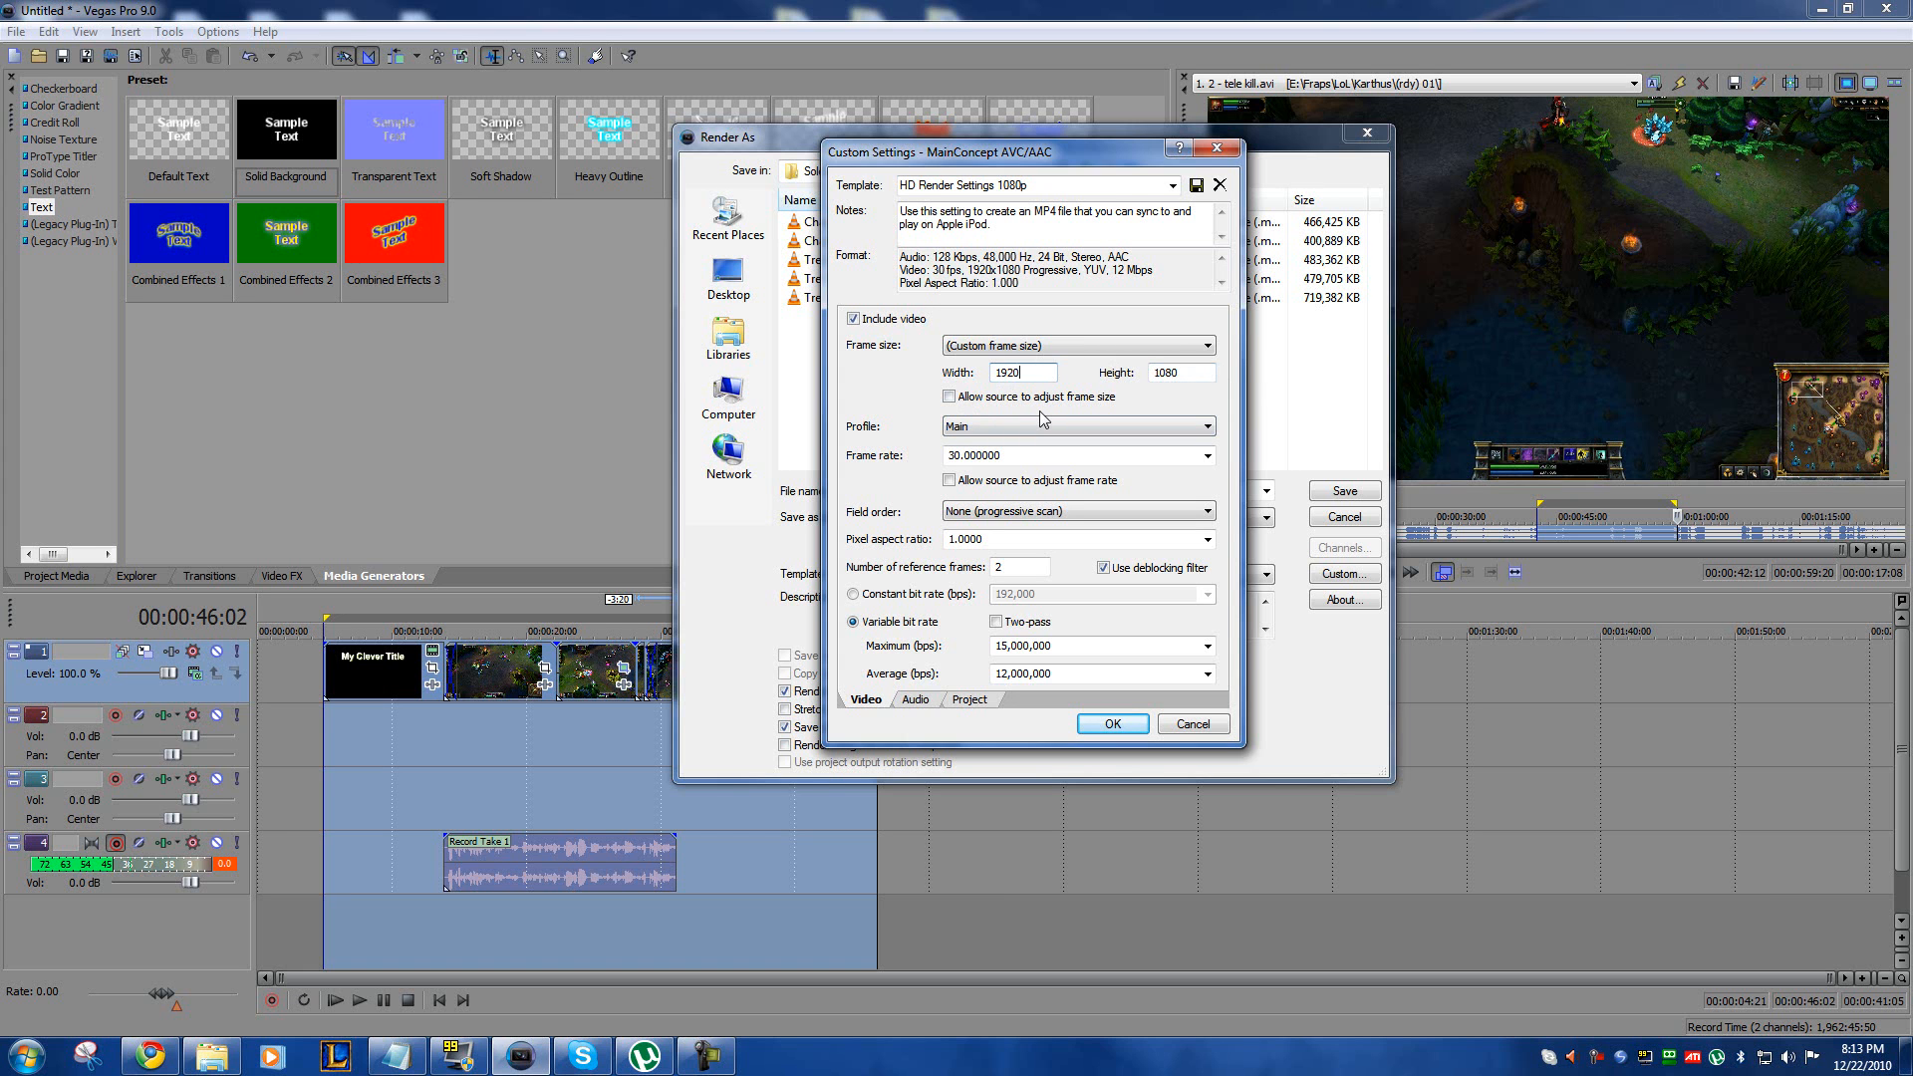
double_click(1013, 457)
double_click(974, 539)
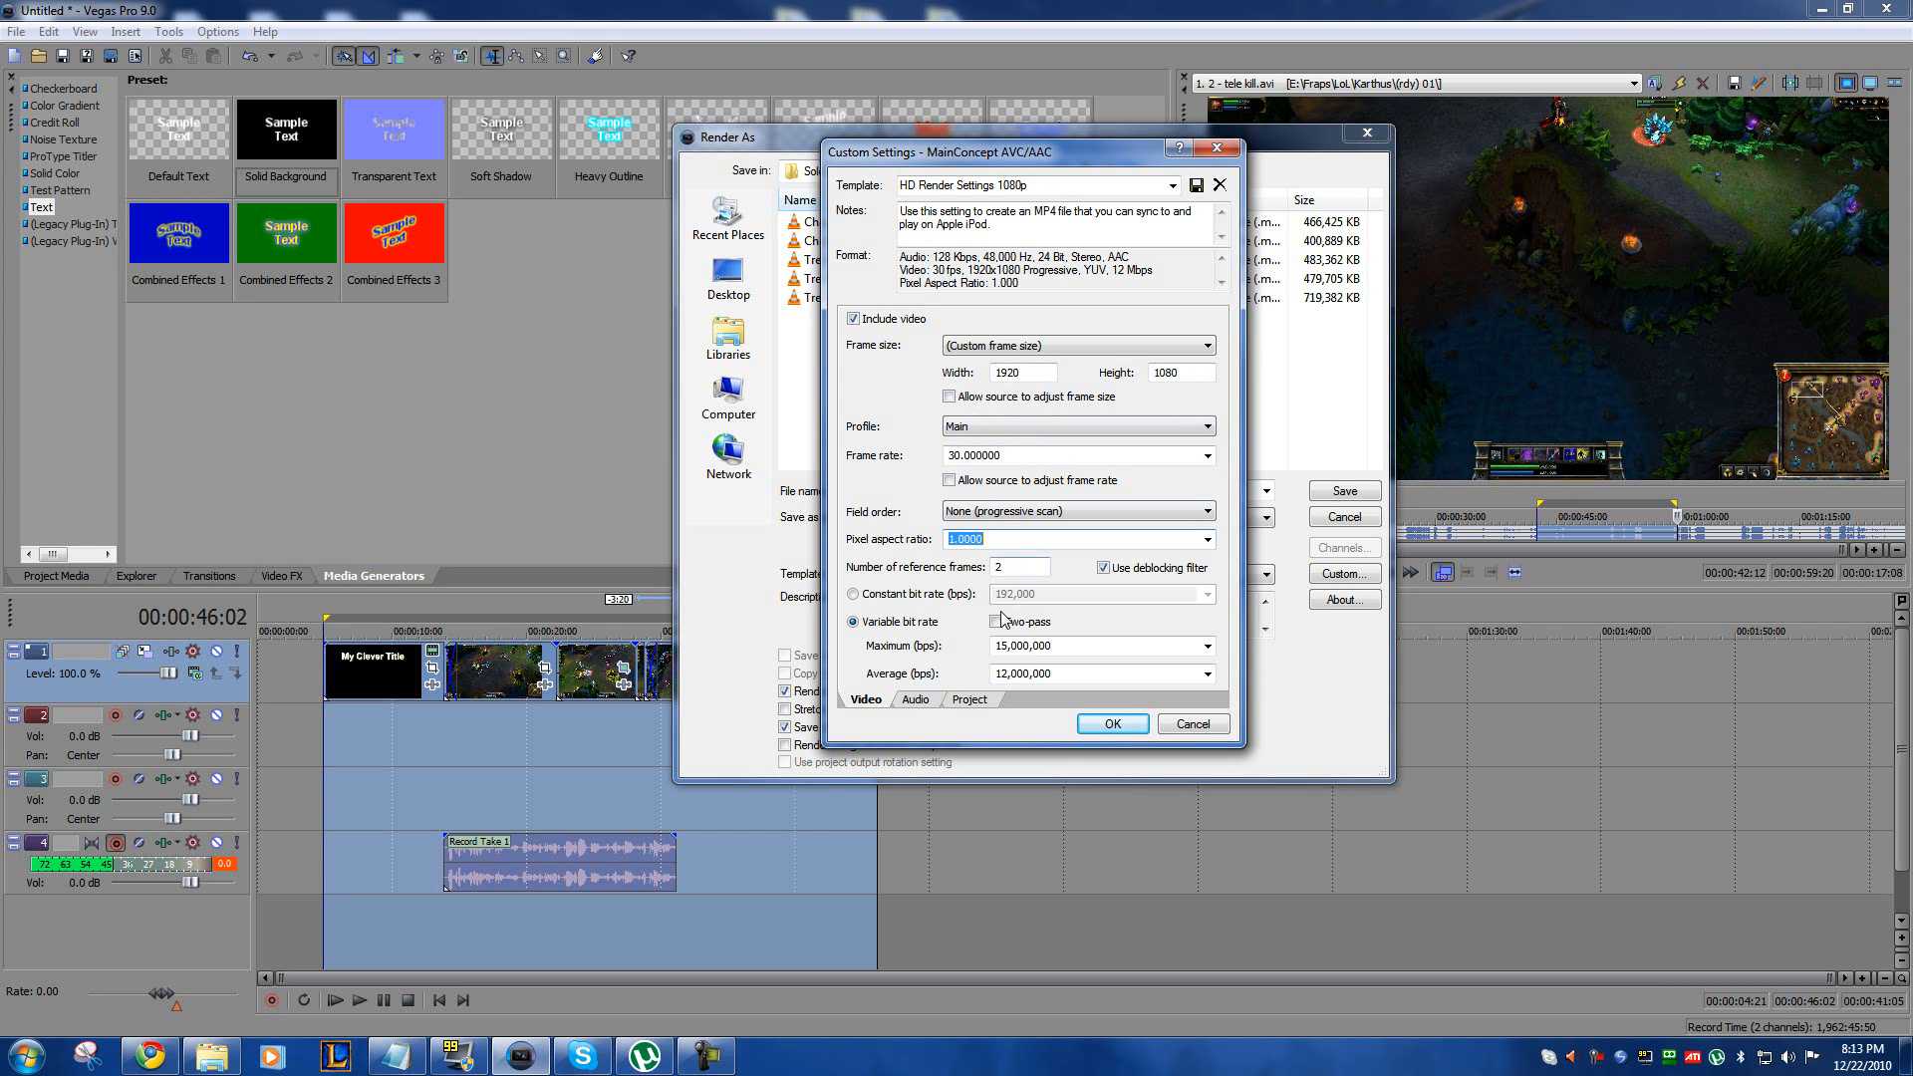
double_click(1037, 649)
key("Tab")
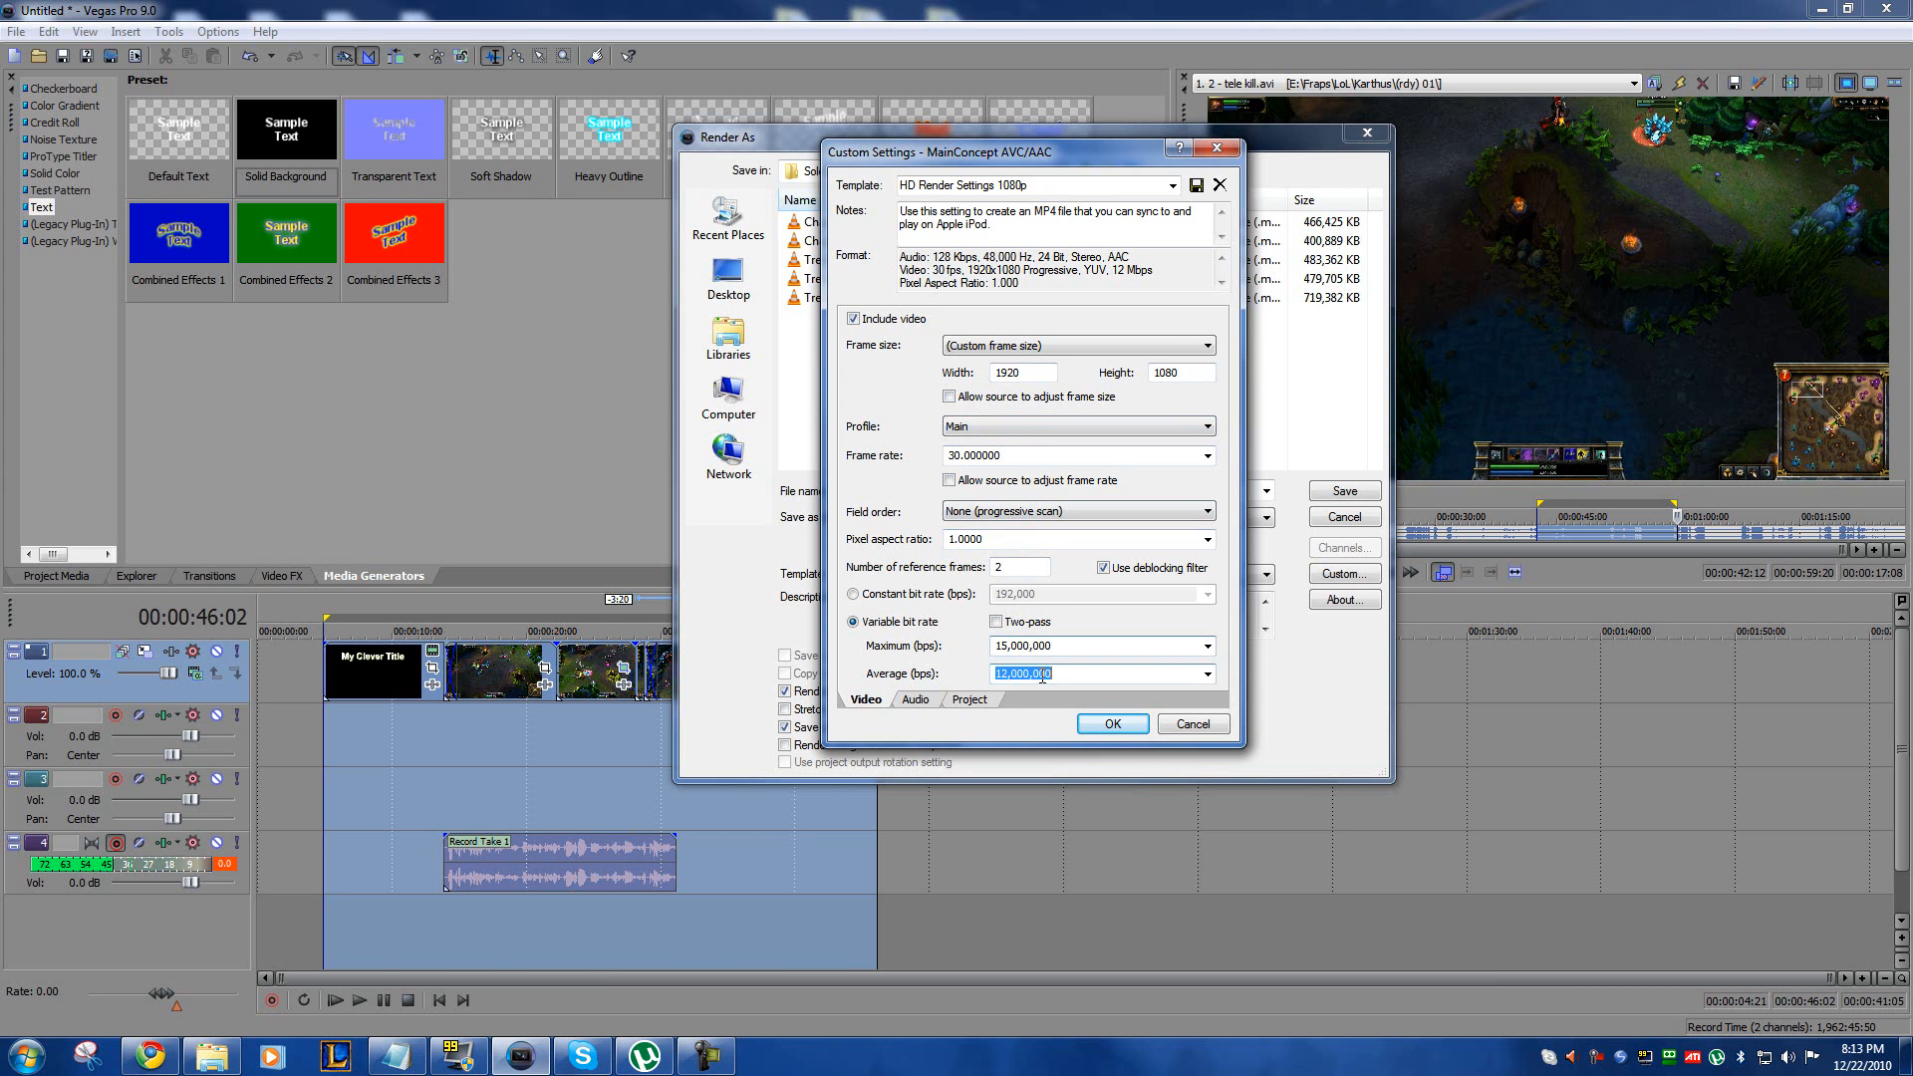
double_click(1026, 648)
double_click(1052, 673)
double_click(1043, 646)
double_click(997, 676)
double_click(1028, 647)
key("Tab")
Step: Review the template's audio sample rate, audio bit rate and video rendering quality, and accept the custom settings
left_click(916, 699)
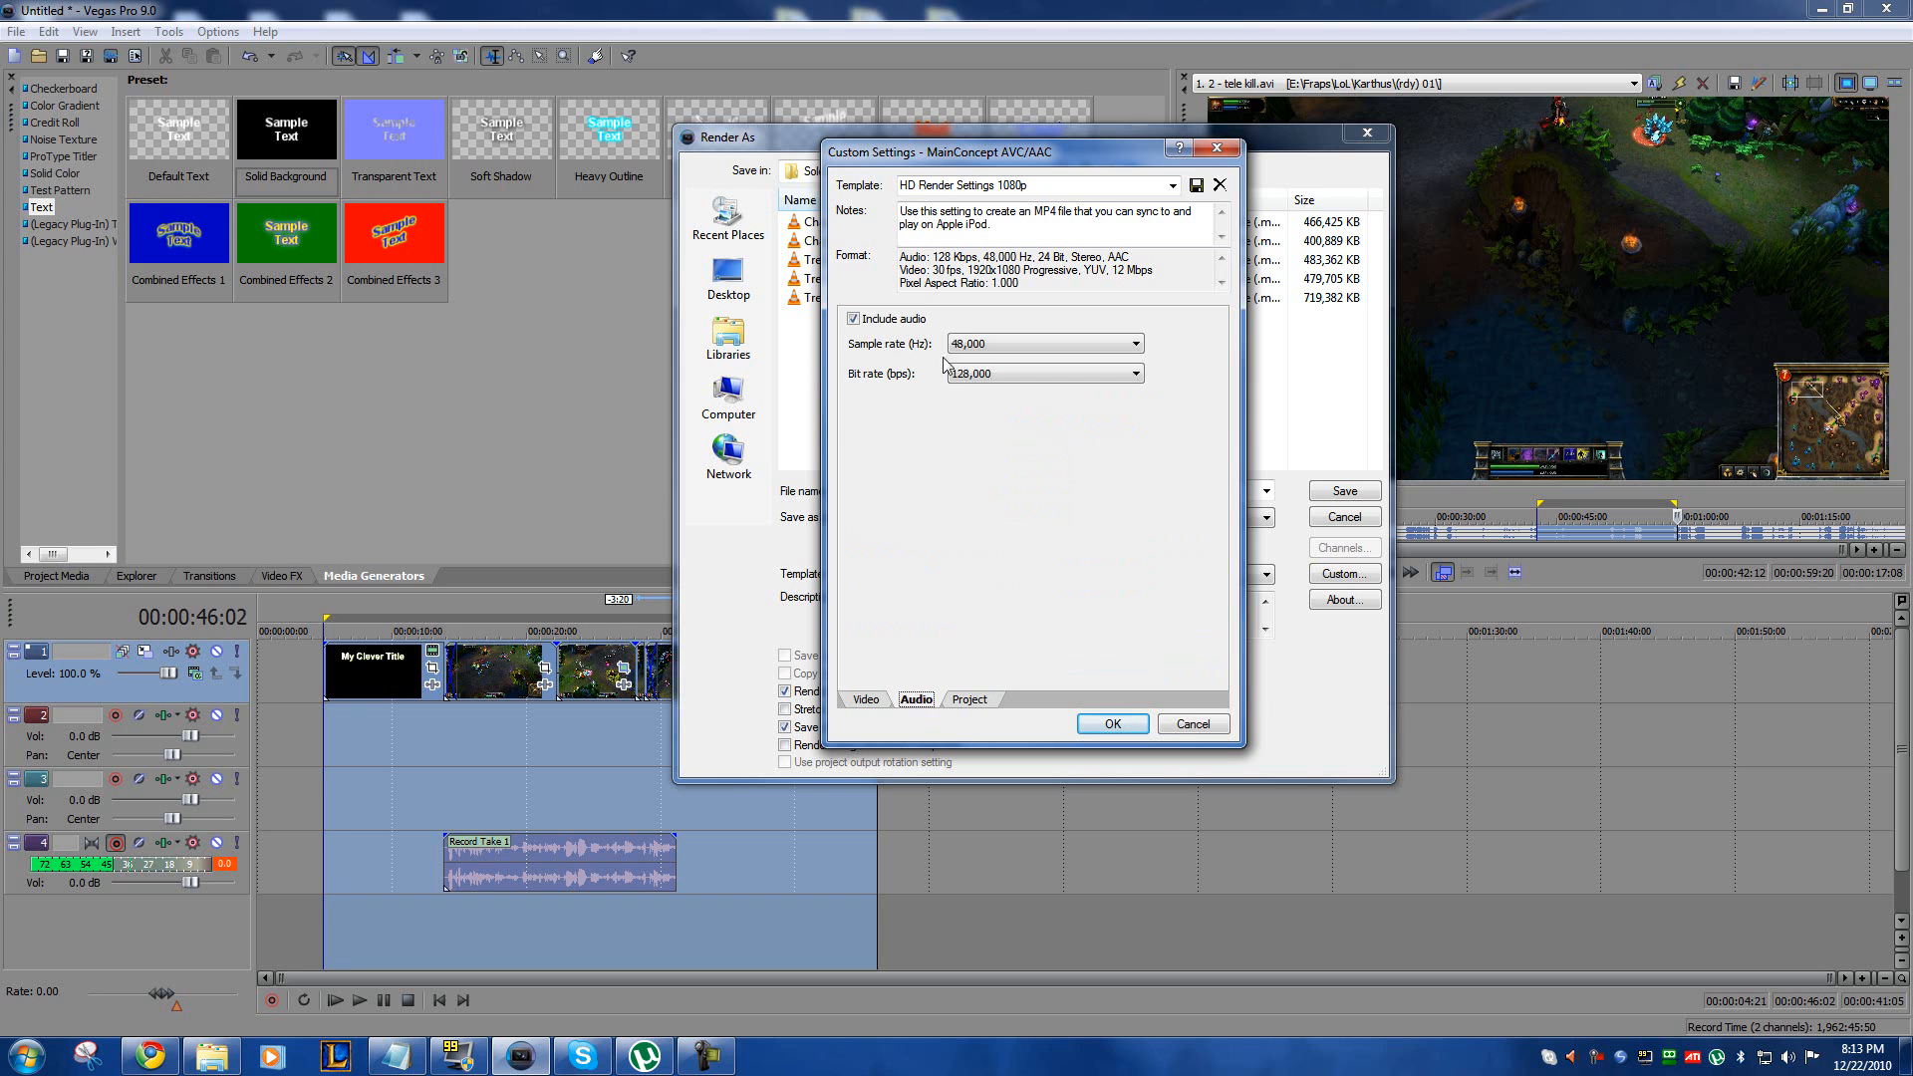
left_click(1006, 343)
left_click(1006, 343)
left_click(982, 374)
left_click(1008, 373)
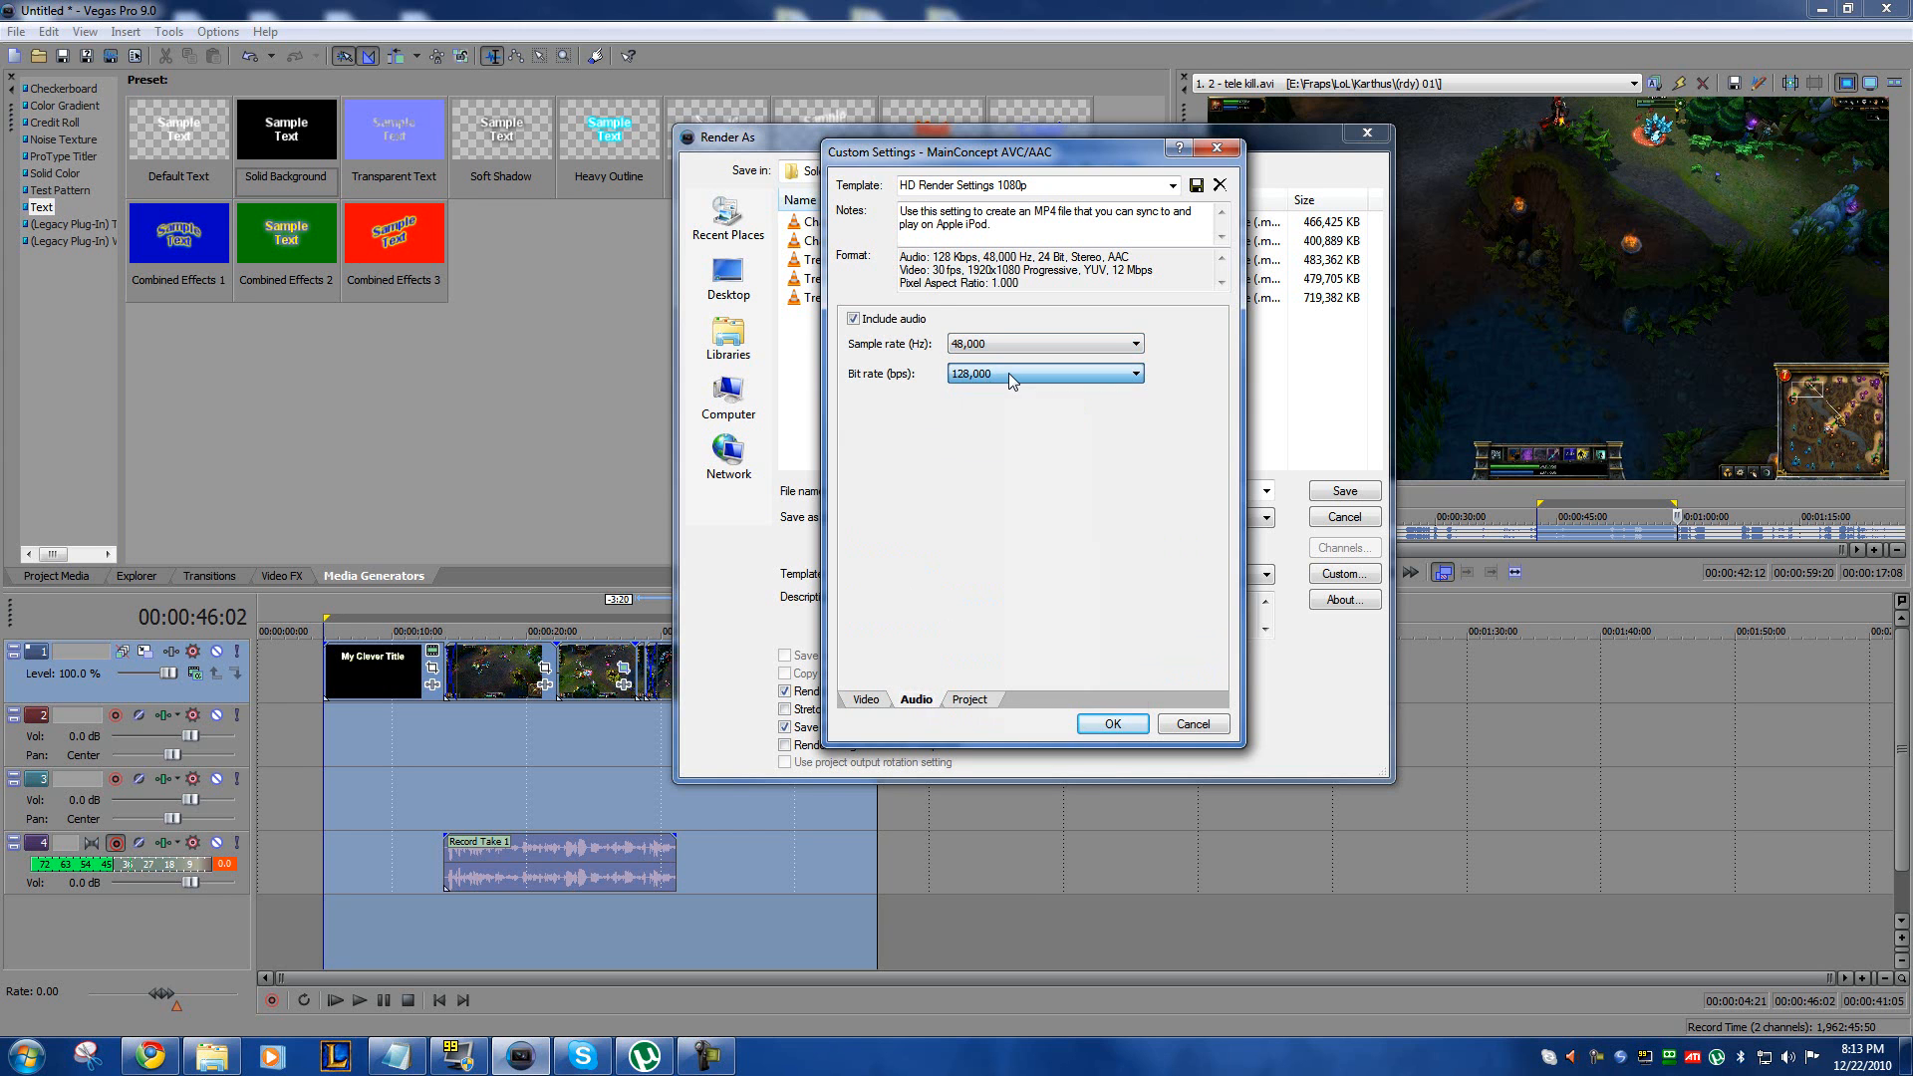
left_click(971, 700)
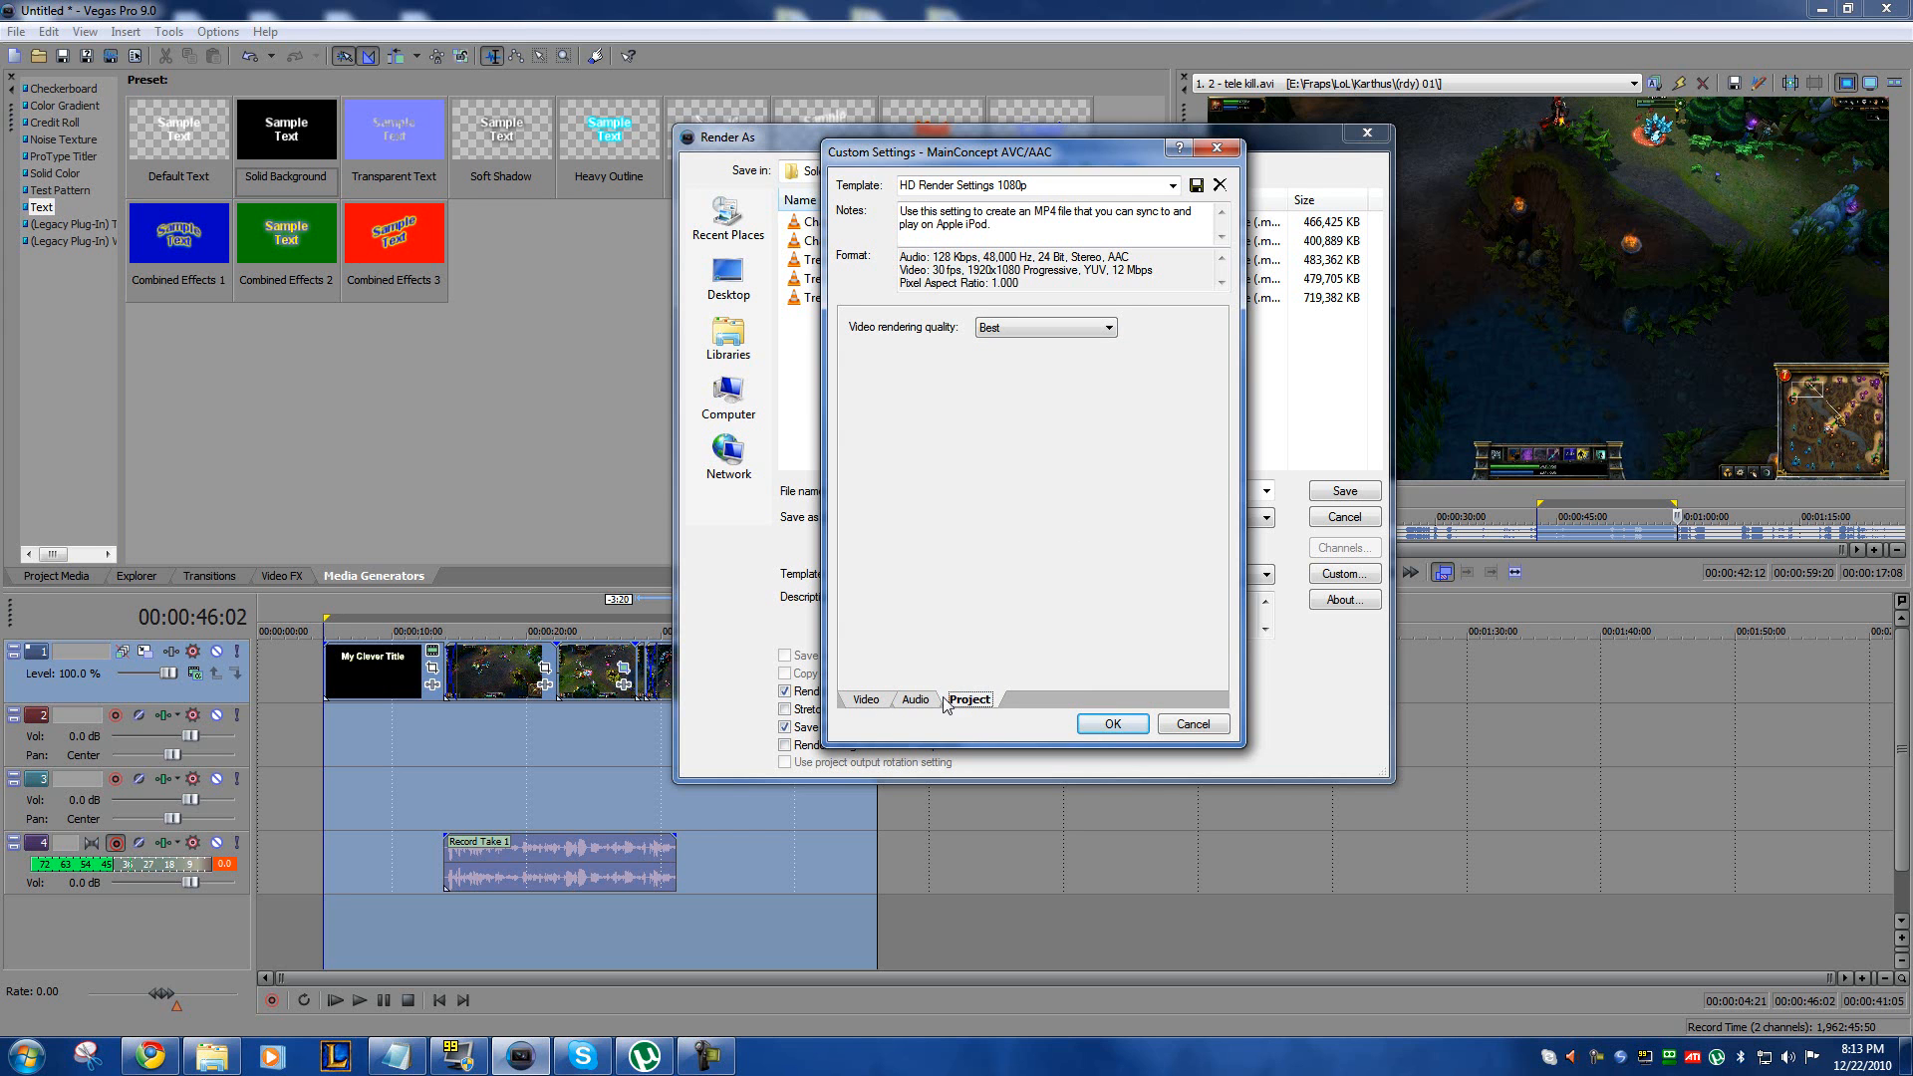
left_click(870, 702)
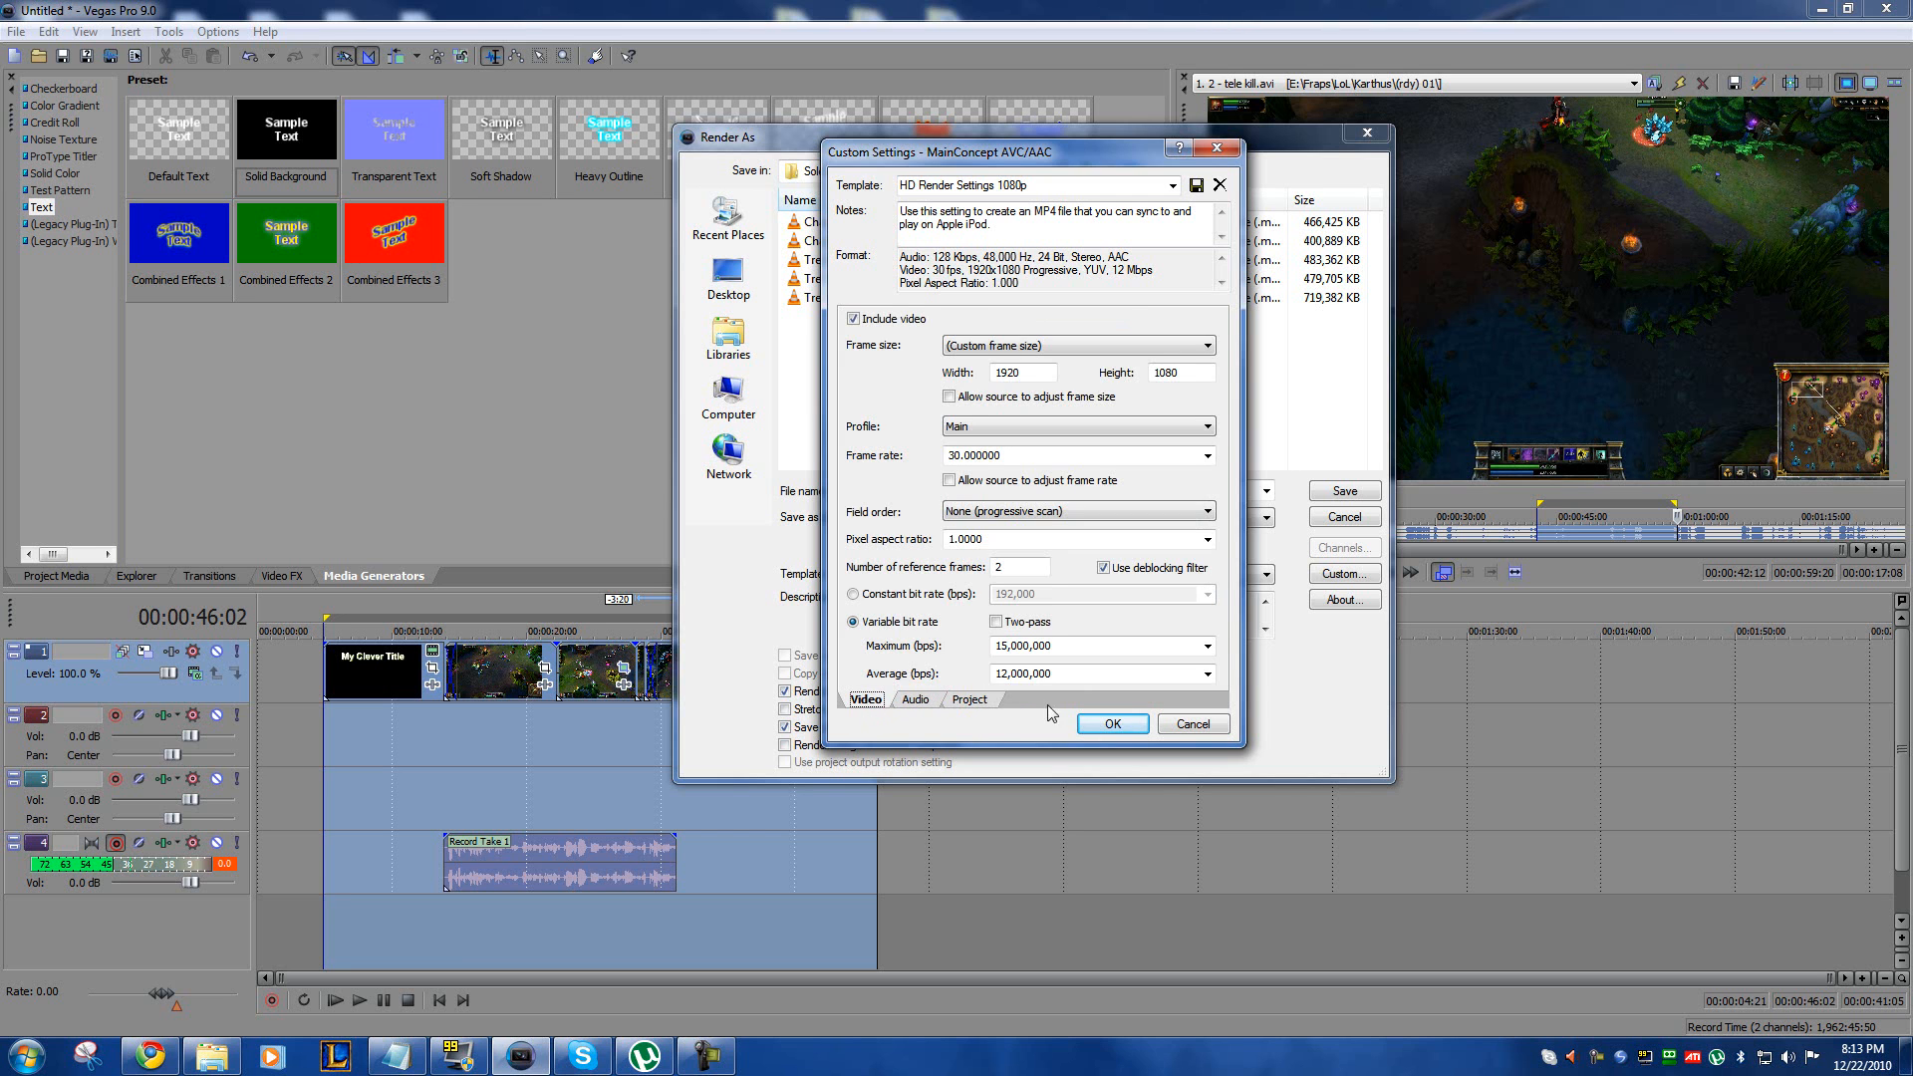
left_click(1112, 725)
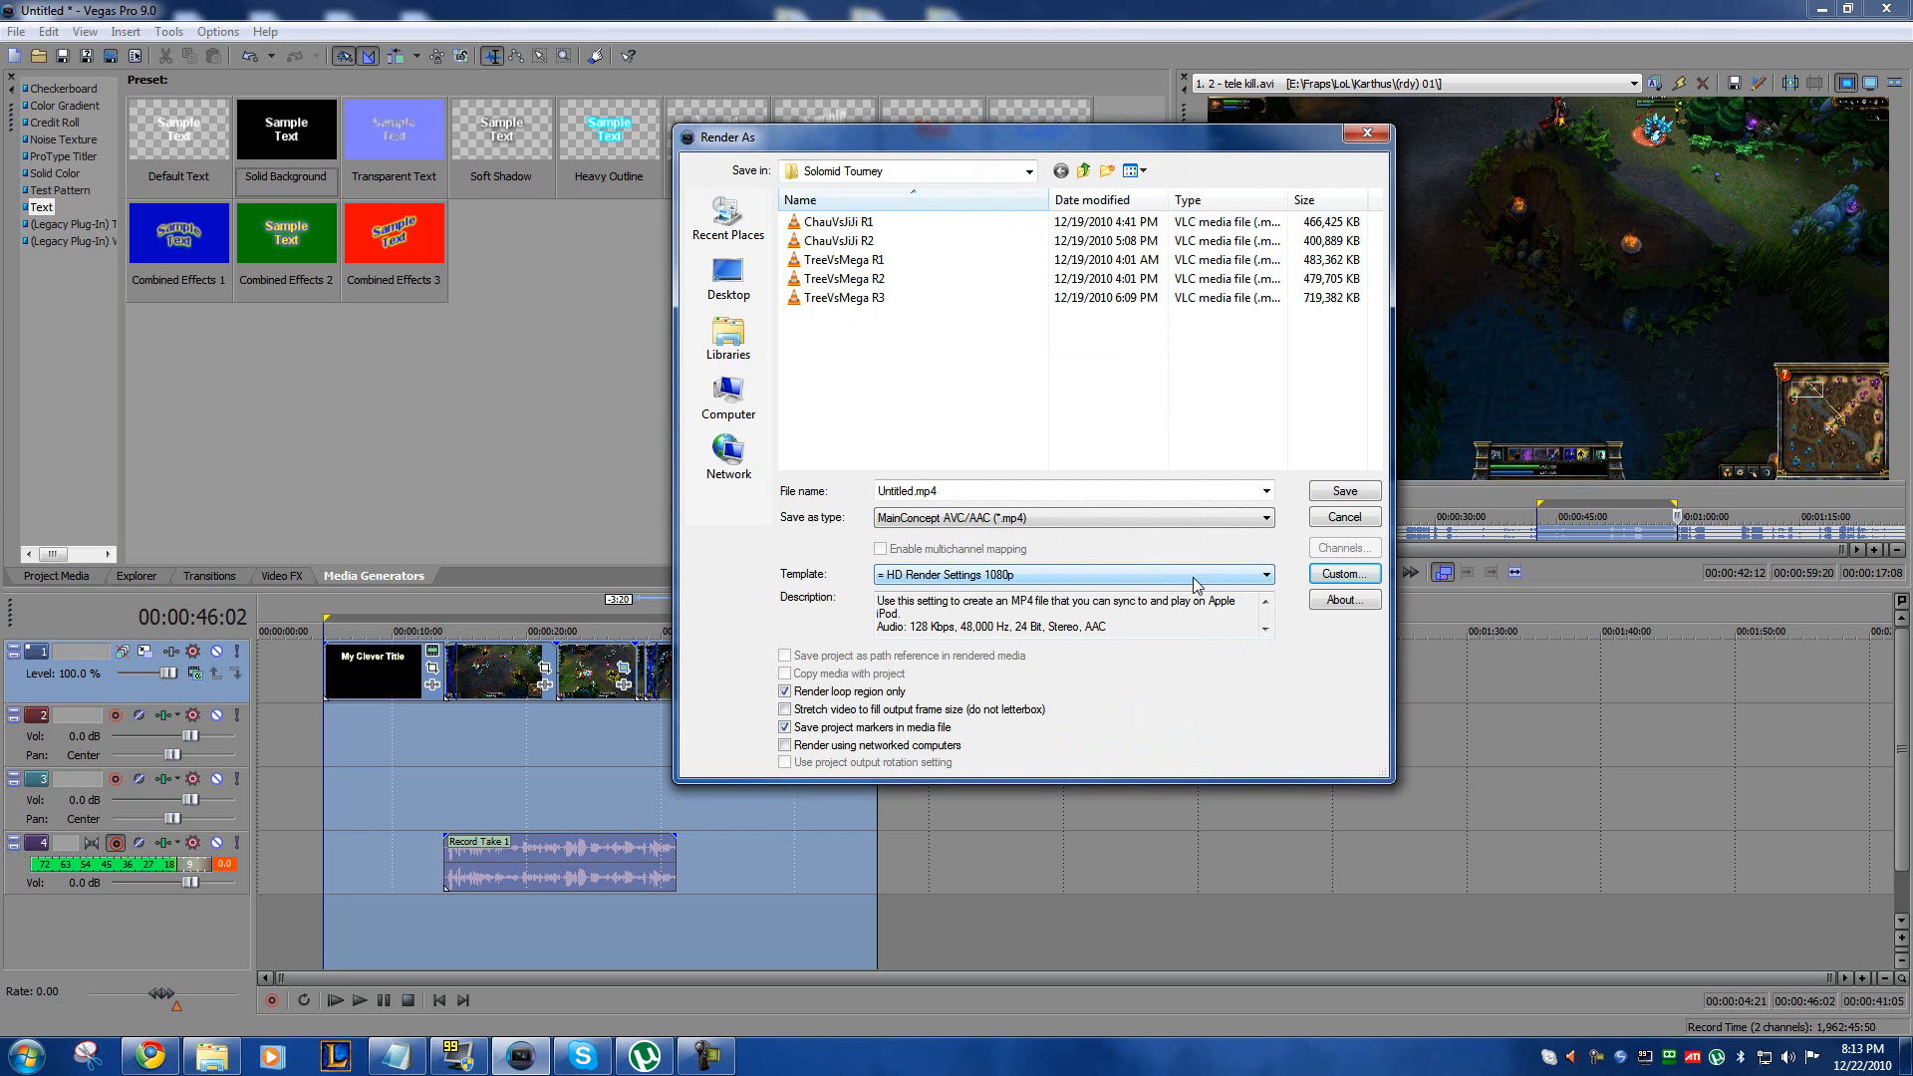
Step: Start rendering the selected range as MyClip.mp4 with the HD Render Settings 1080p template, and cancel the render
left_click(1136, 576)
left_click(1136, 576)
double_click(982, 491)
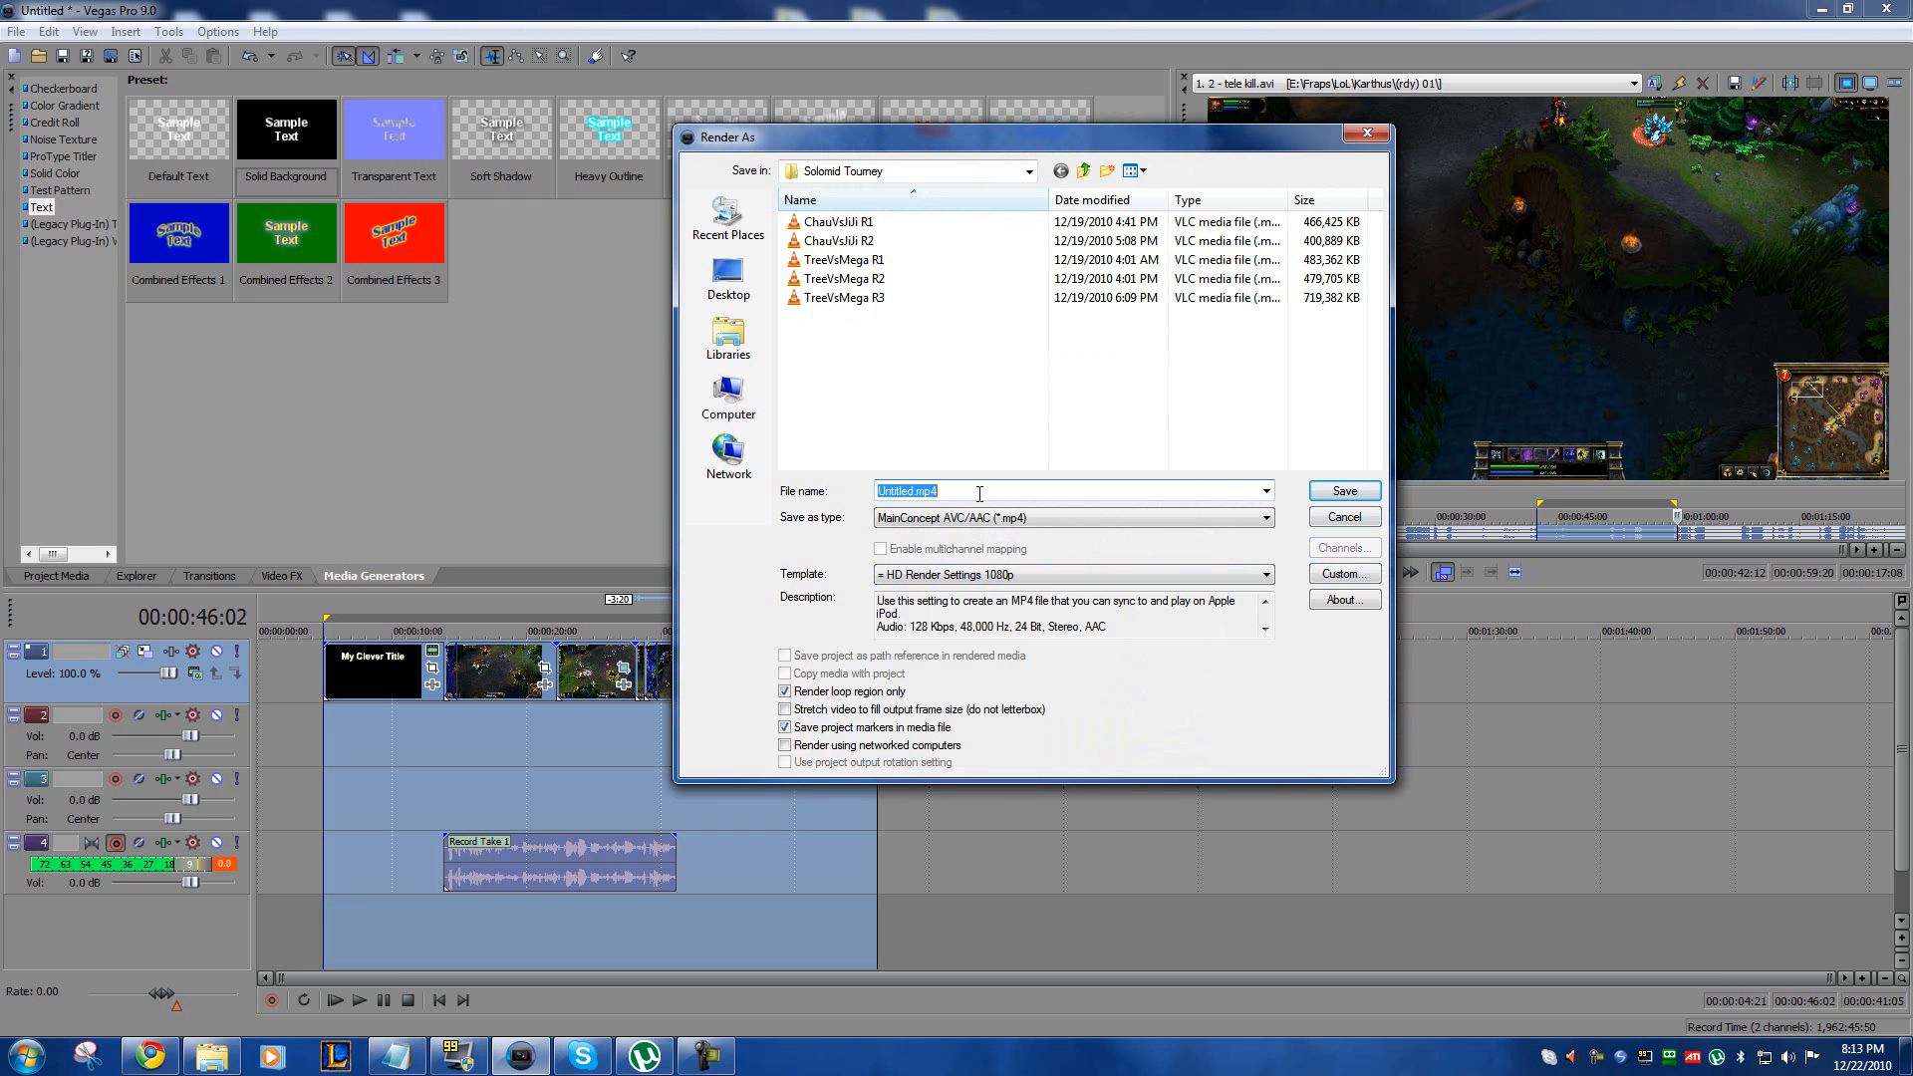
type("MyClip")
left_click(1325, 498)
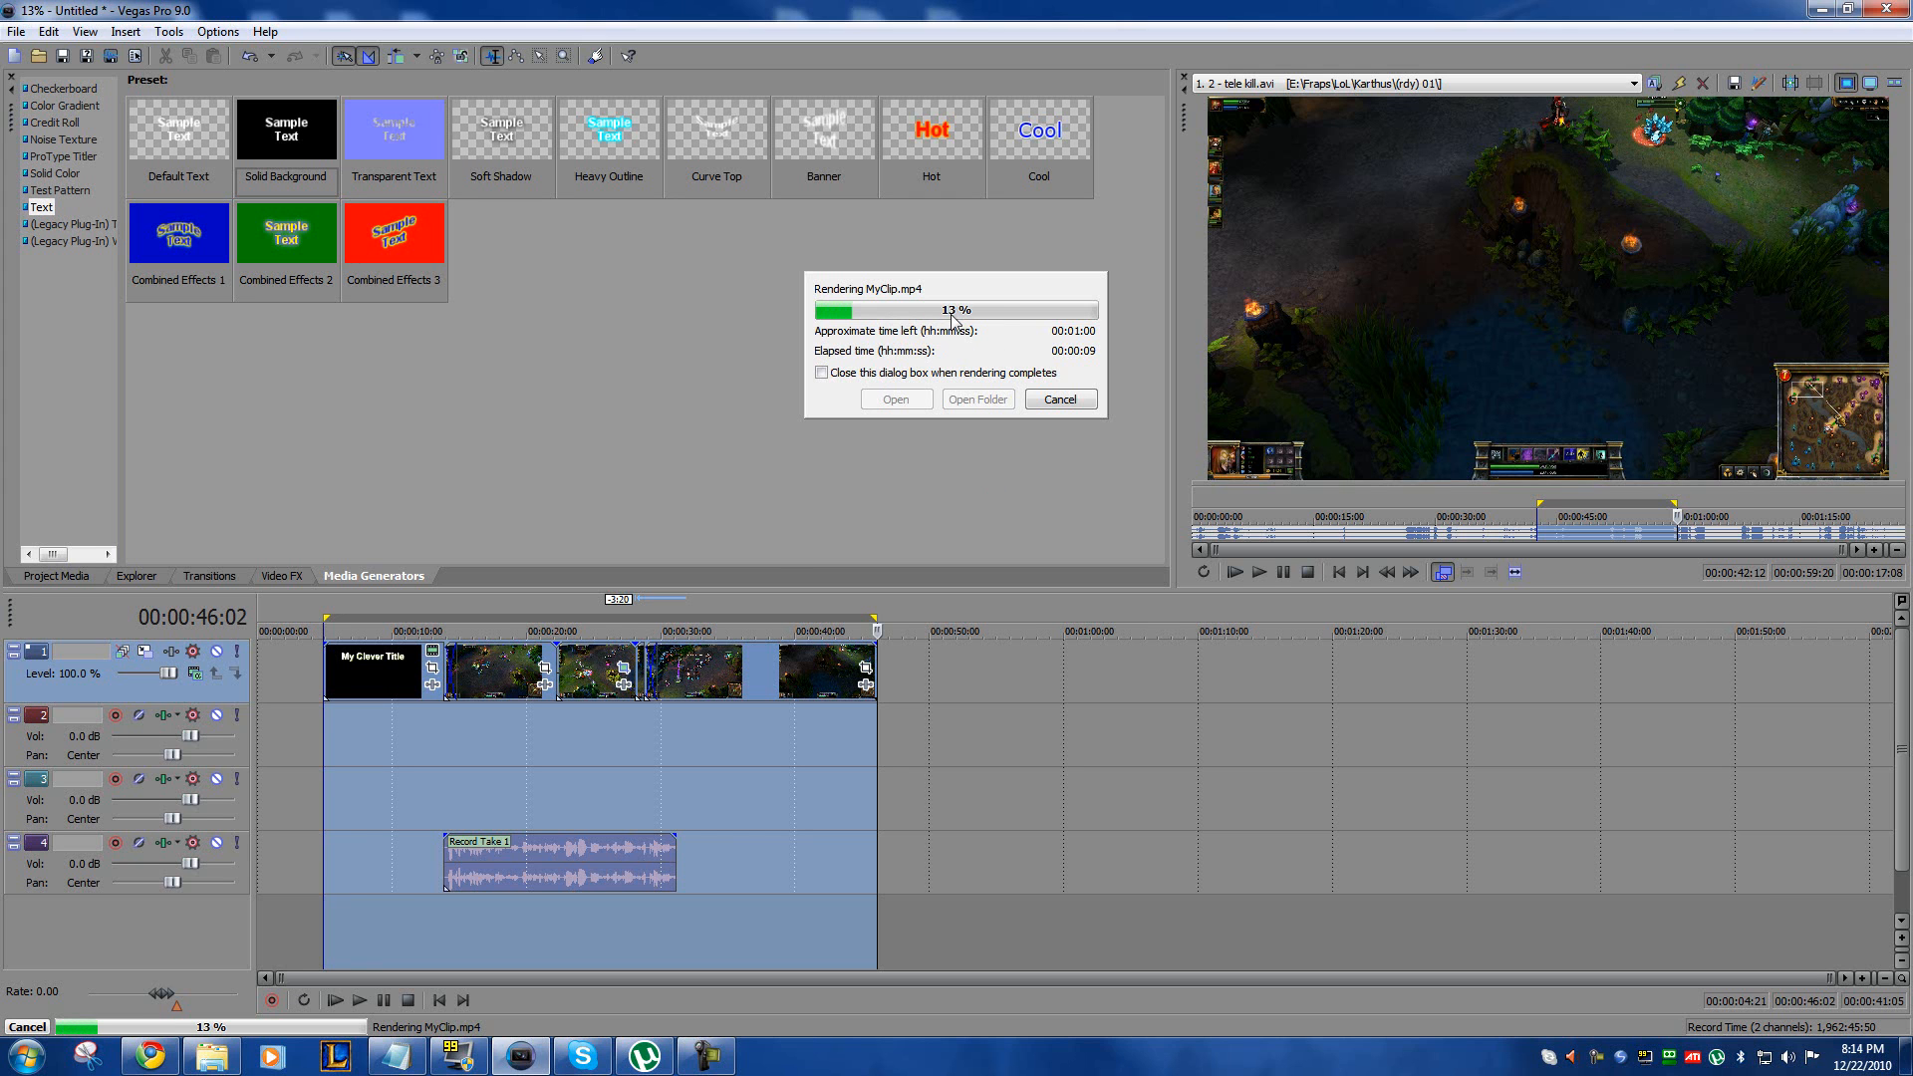
left_click(1048, 400)
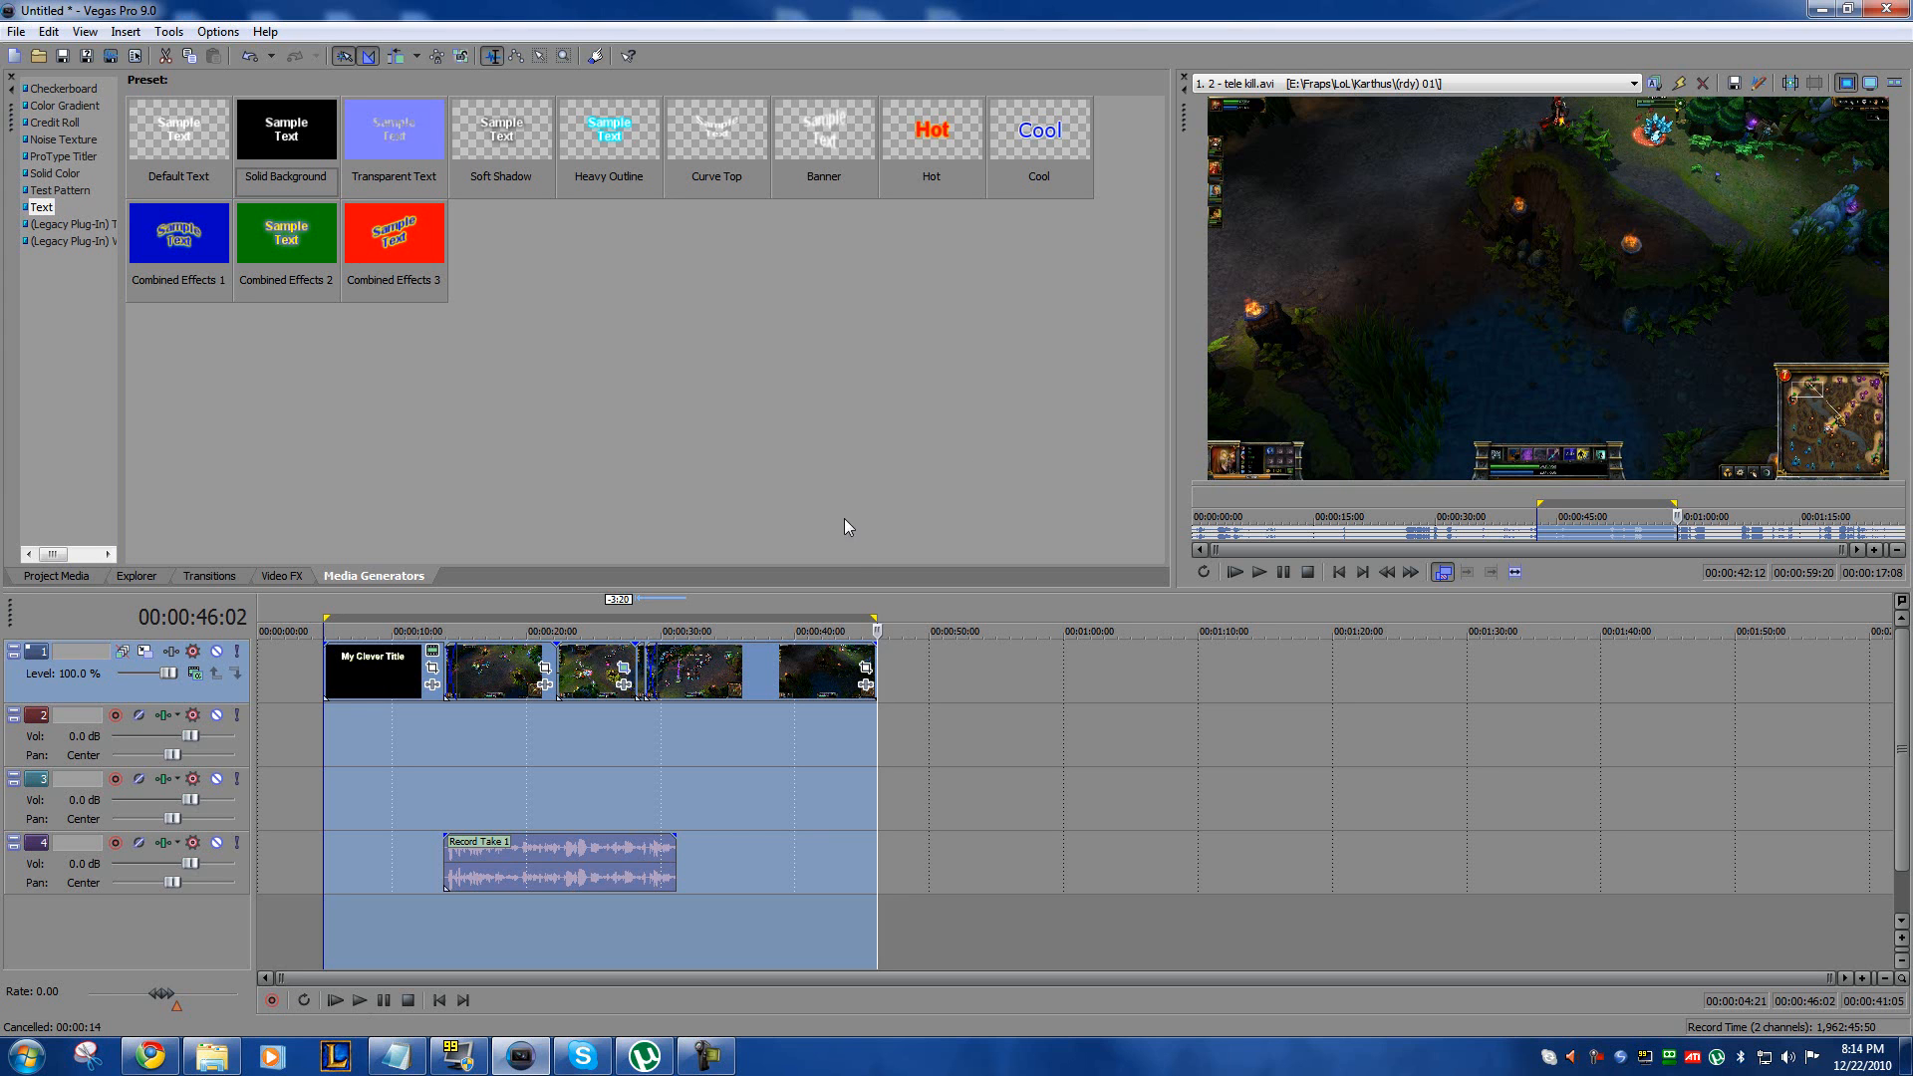
Step: Clear the time selection and apply the Simple preset of the 3D Blinds transition to the crossfade at about 00:00:29
left_click(740, 762)
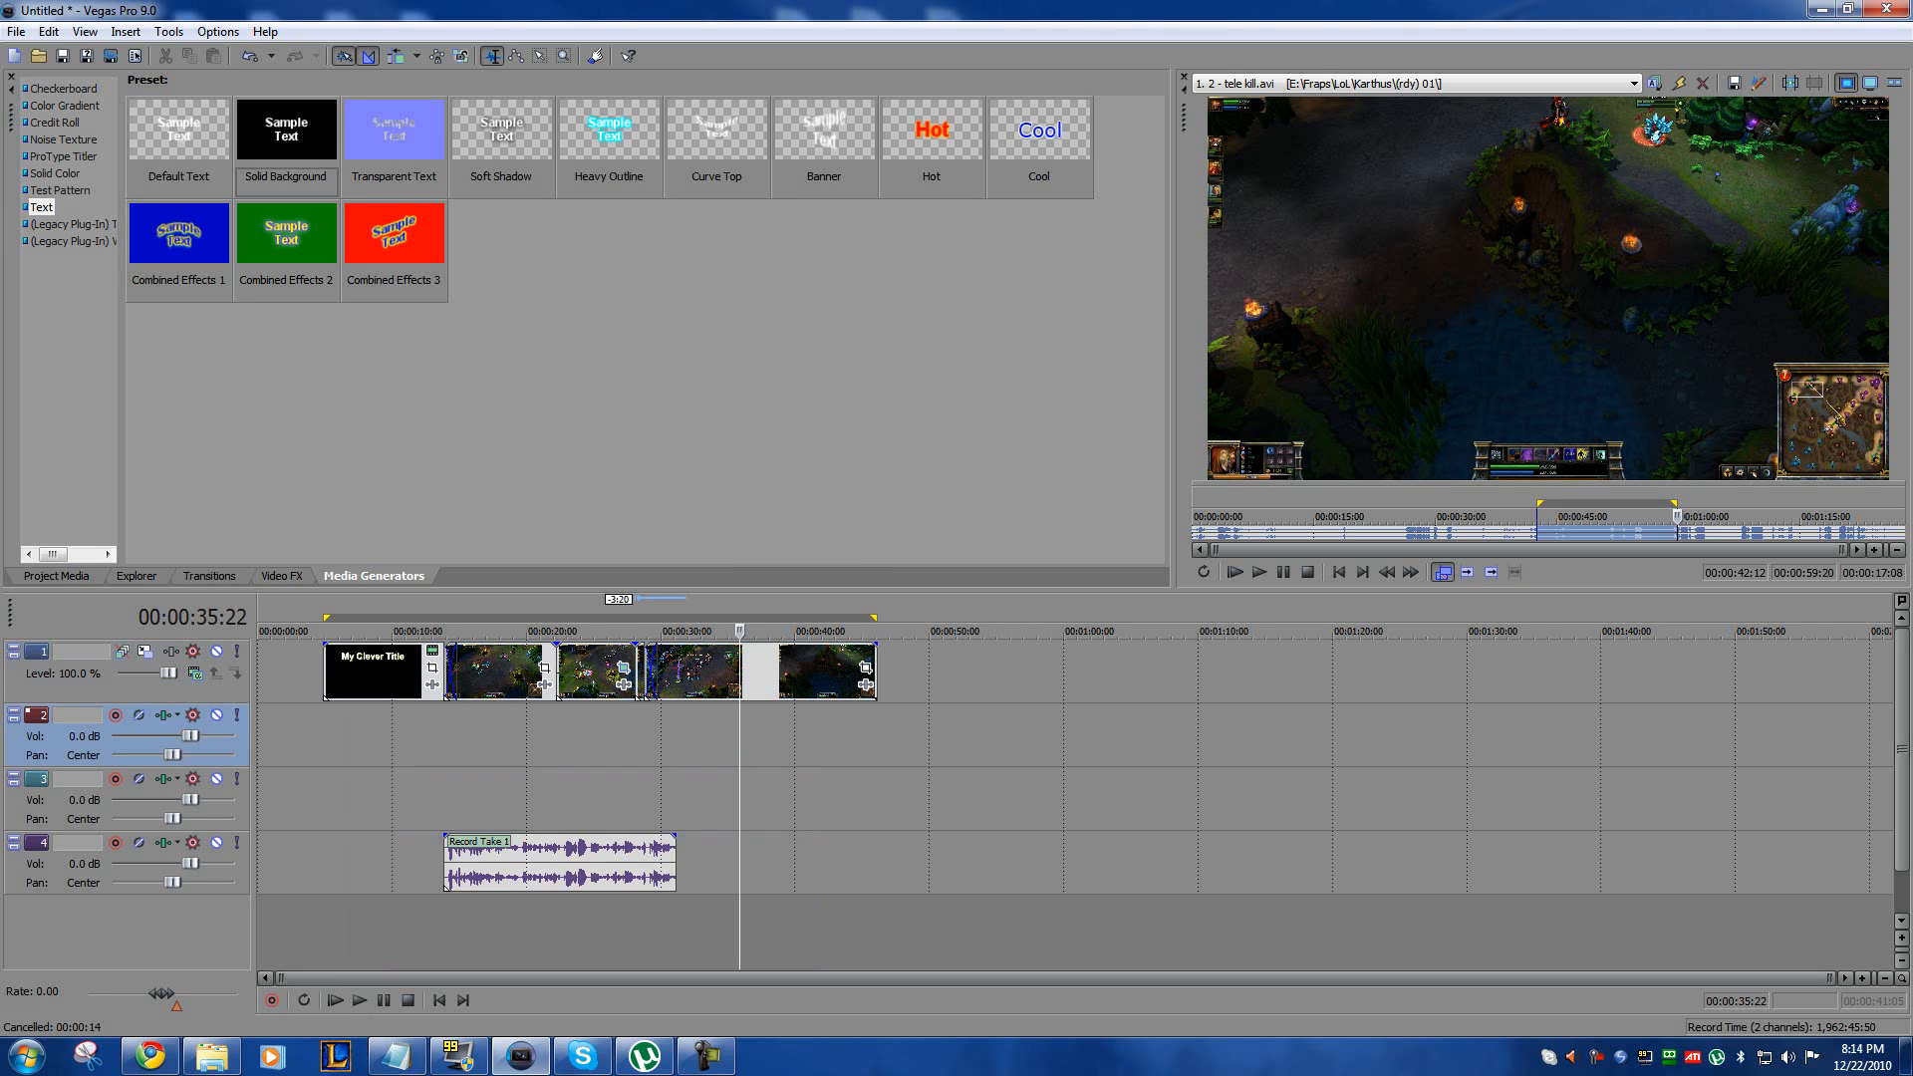
left_click(1026, 677)
left_click(815, 723)
left_click(584, 733)
left_click(200, 576)
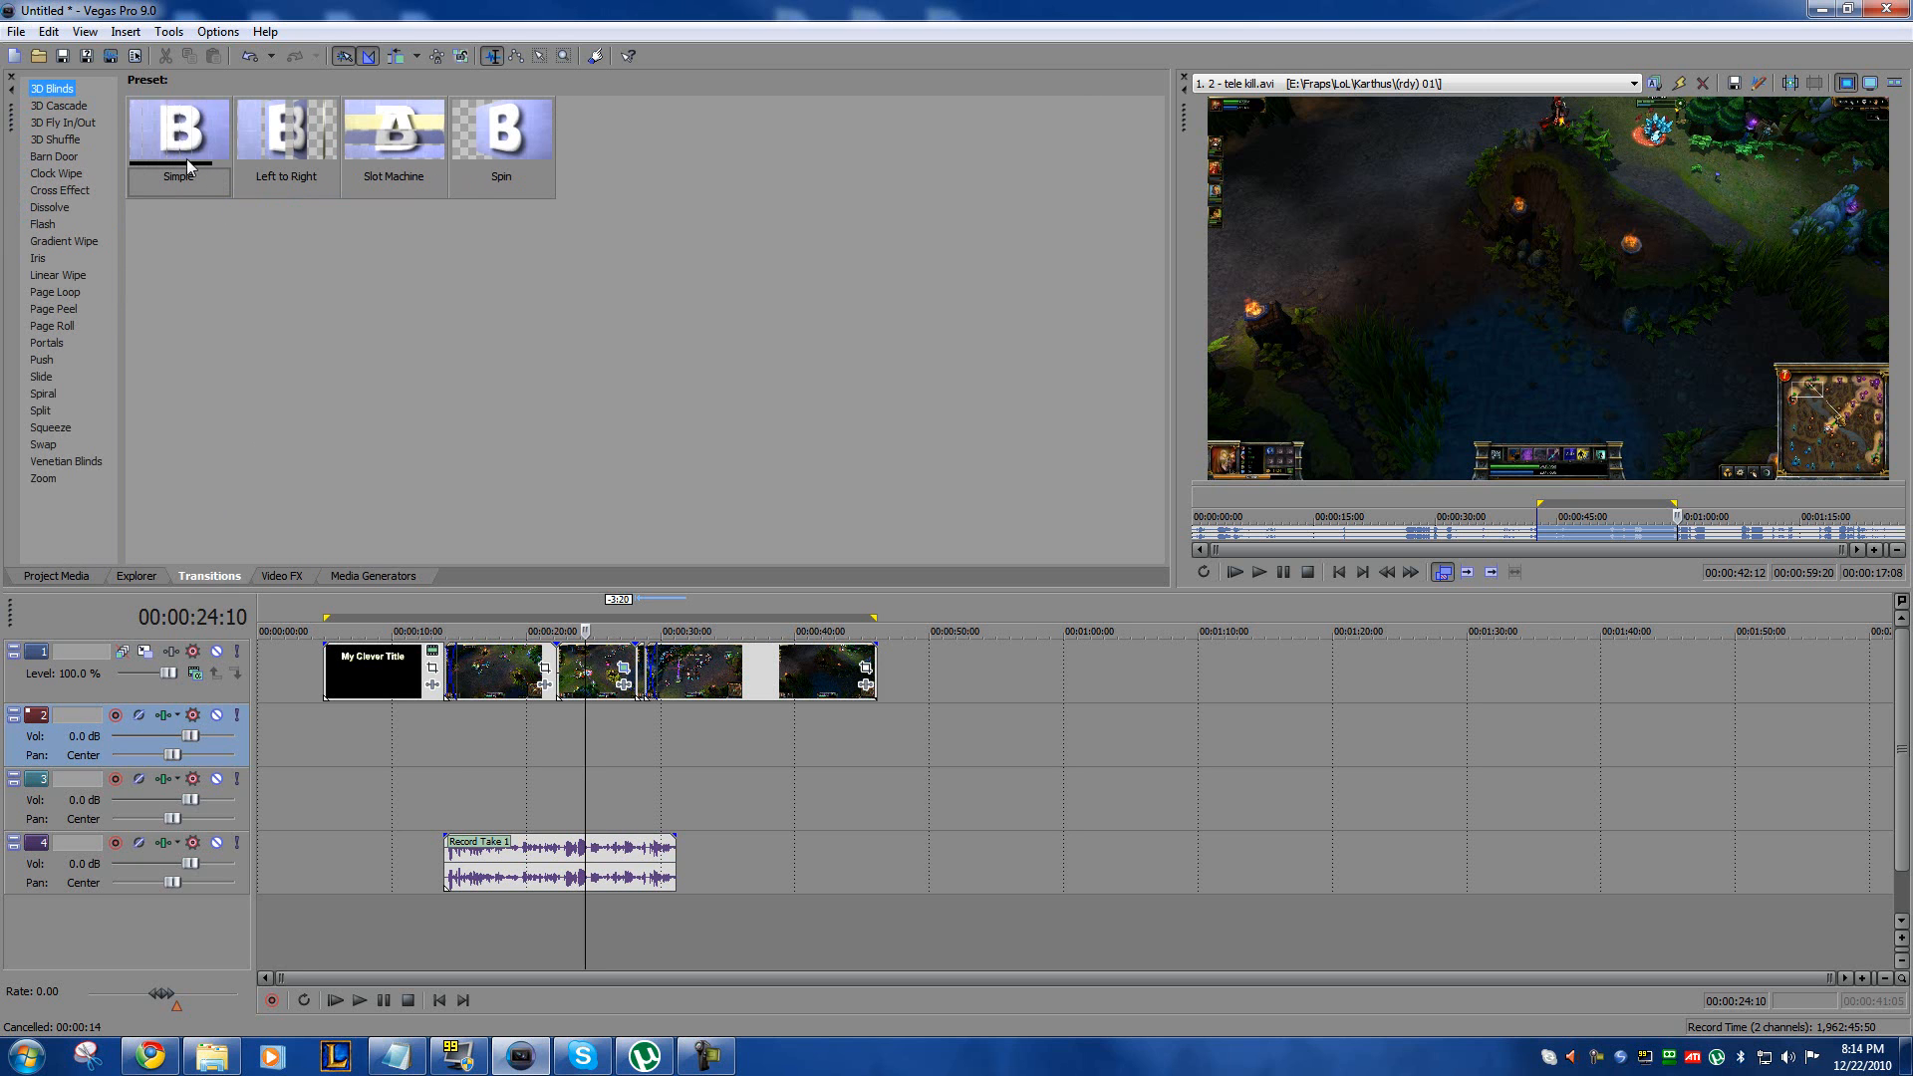
left_click_drag(182, 116, 652, 667)
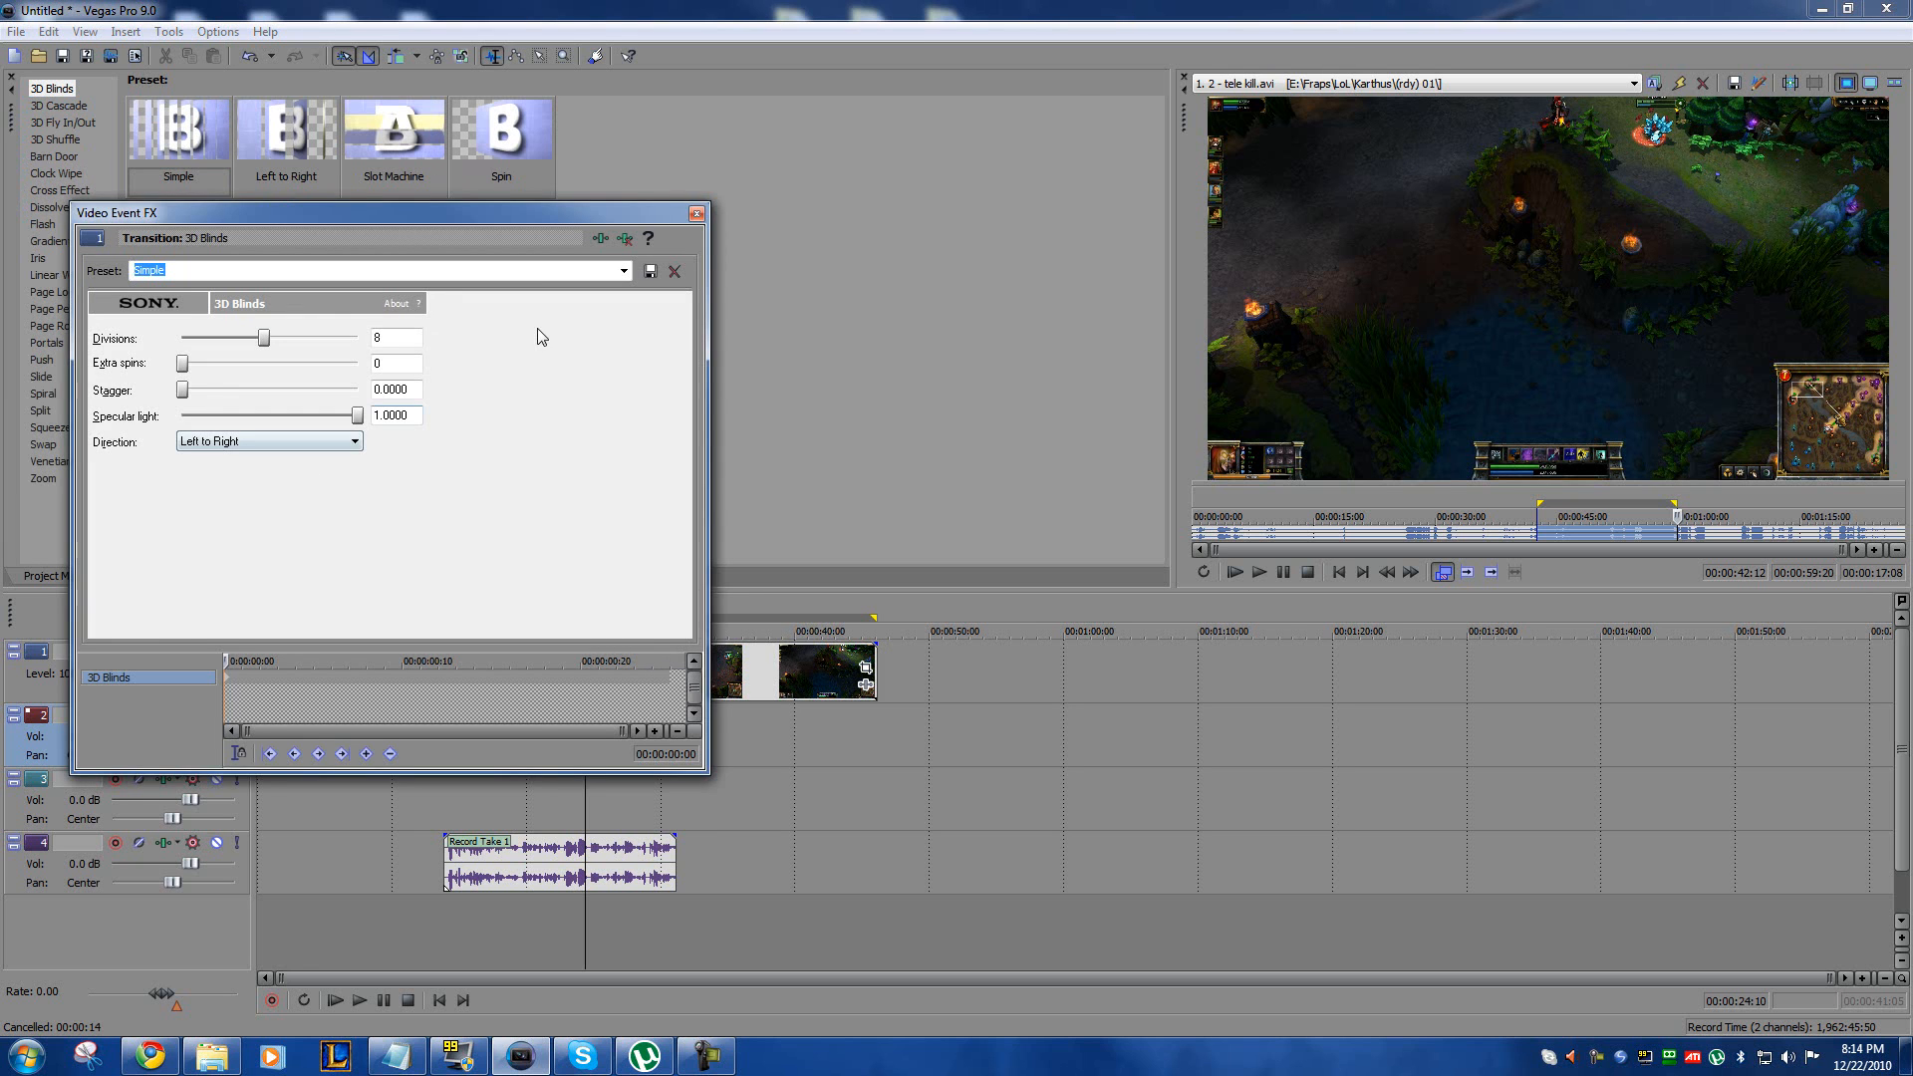
left_click(696, 213)
Step: Play back the 3D Blinds transition in the video preview from about 00:00:28:19, and move the preview window out of the way
left_click(643, 714)
key("space")
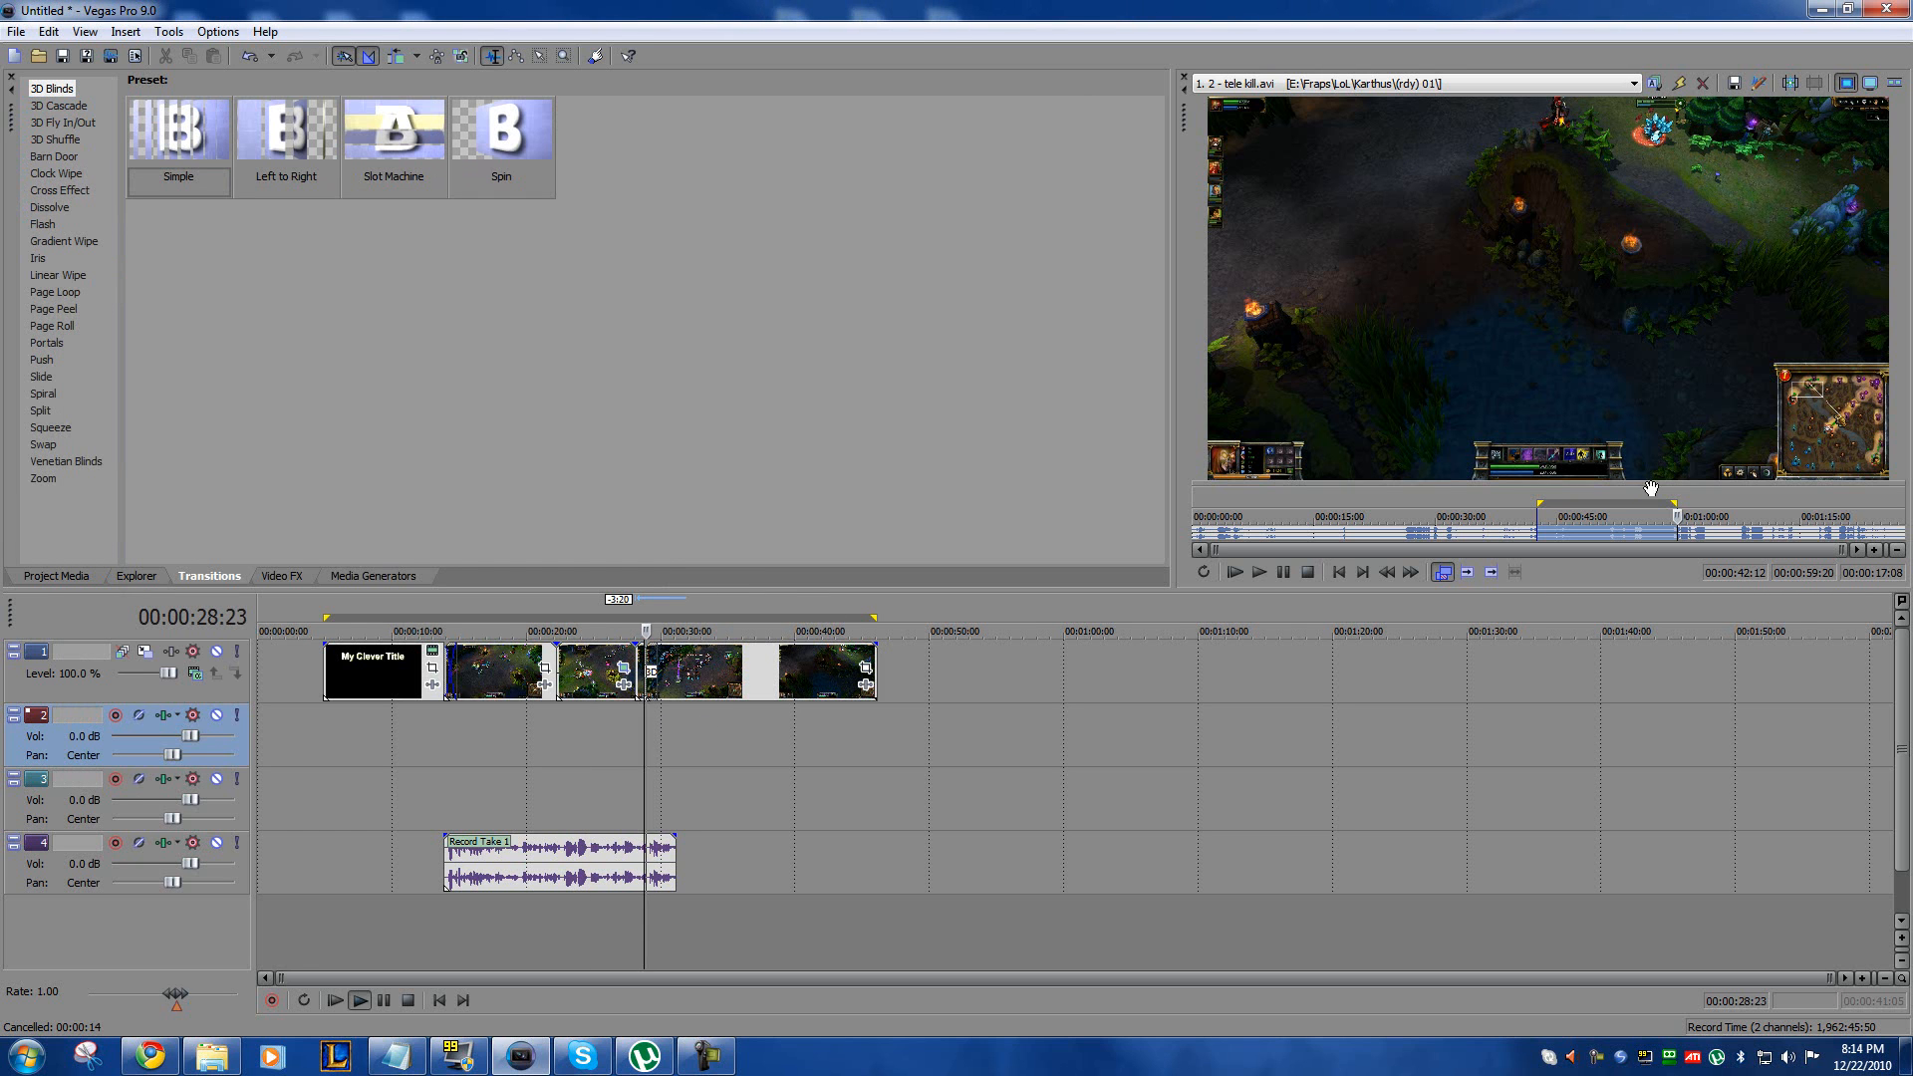
key("space")
left_click_drag(1912, 177, 880, 152)
key("space")
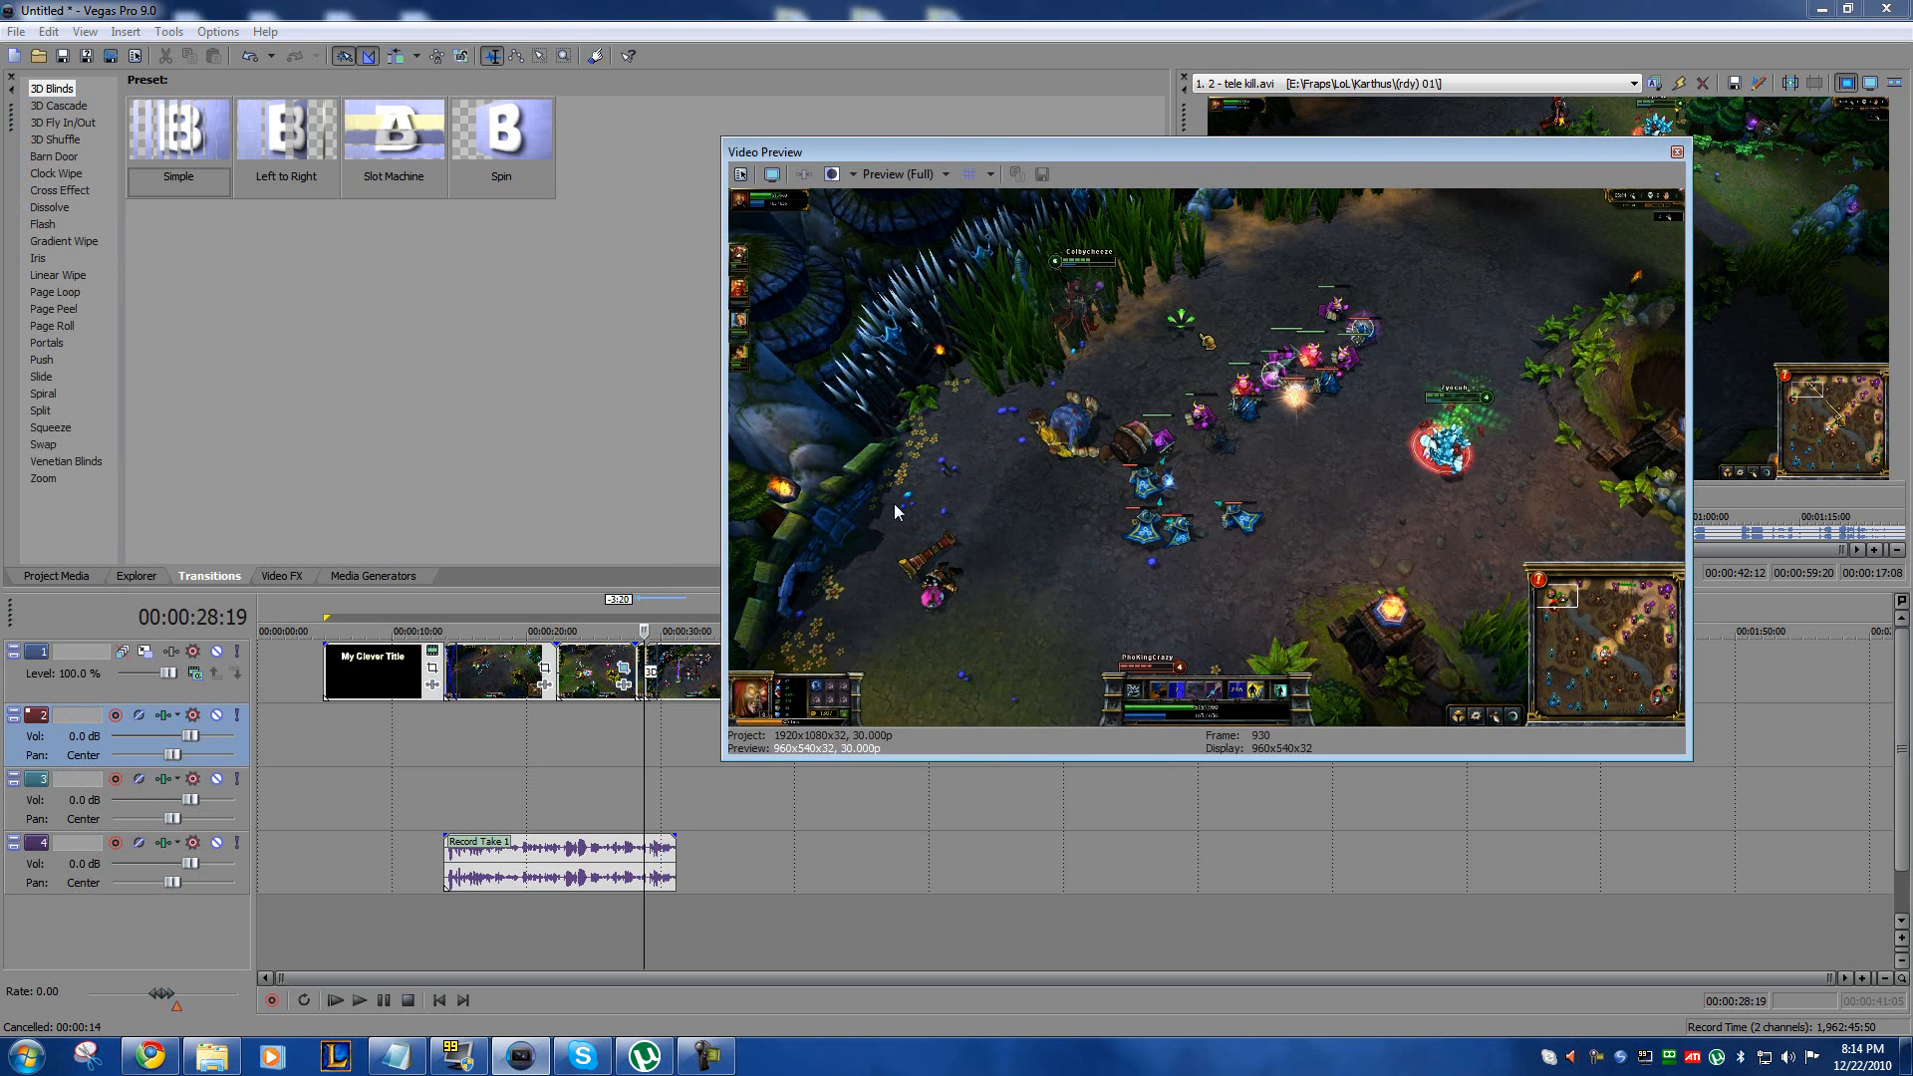
left_click_drag(959, 147, 1105, 142)
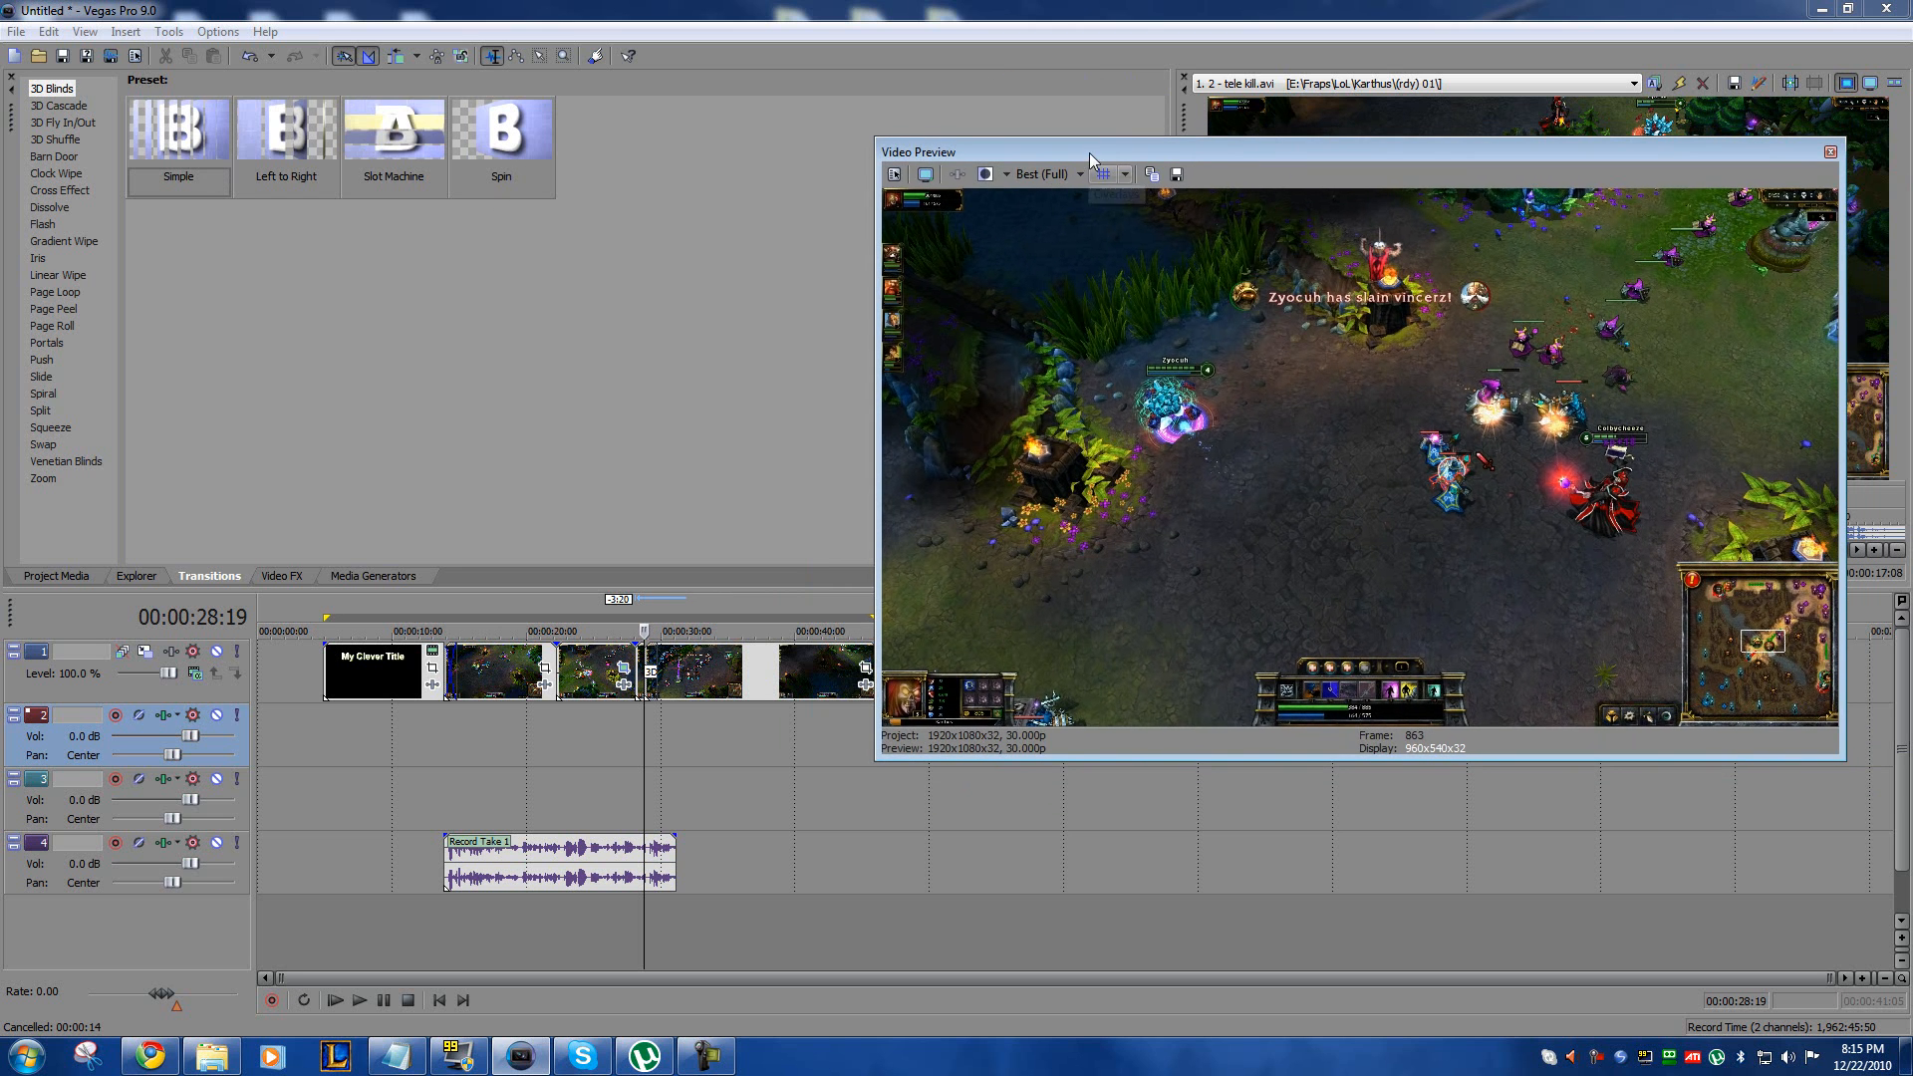
left_click_drag(1106, 154, 1912, 185)
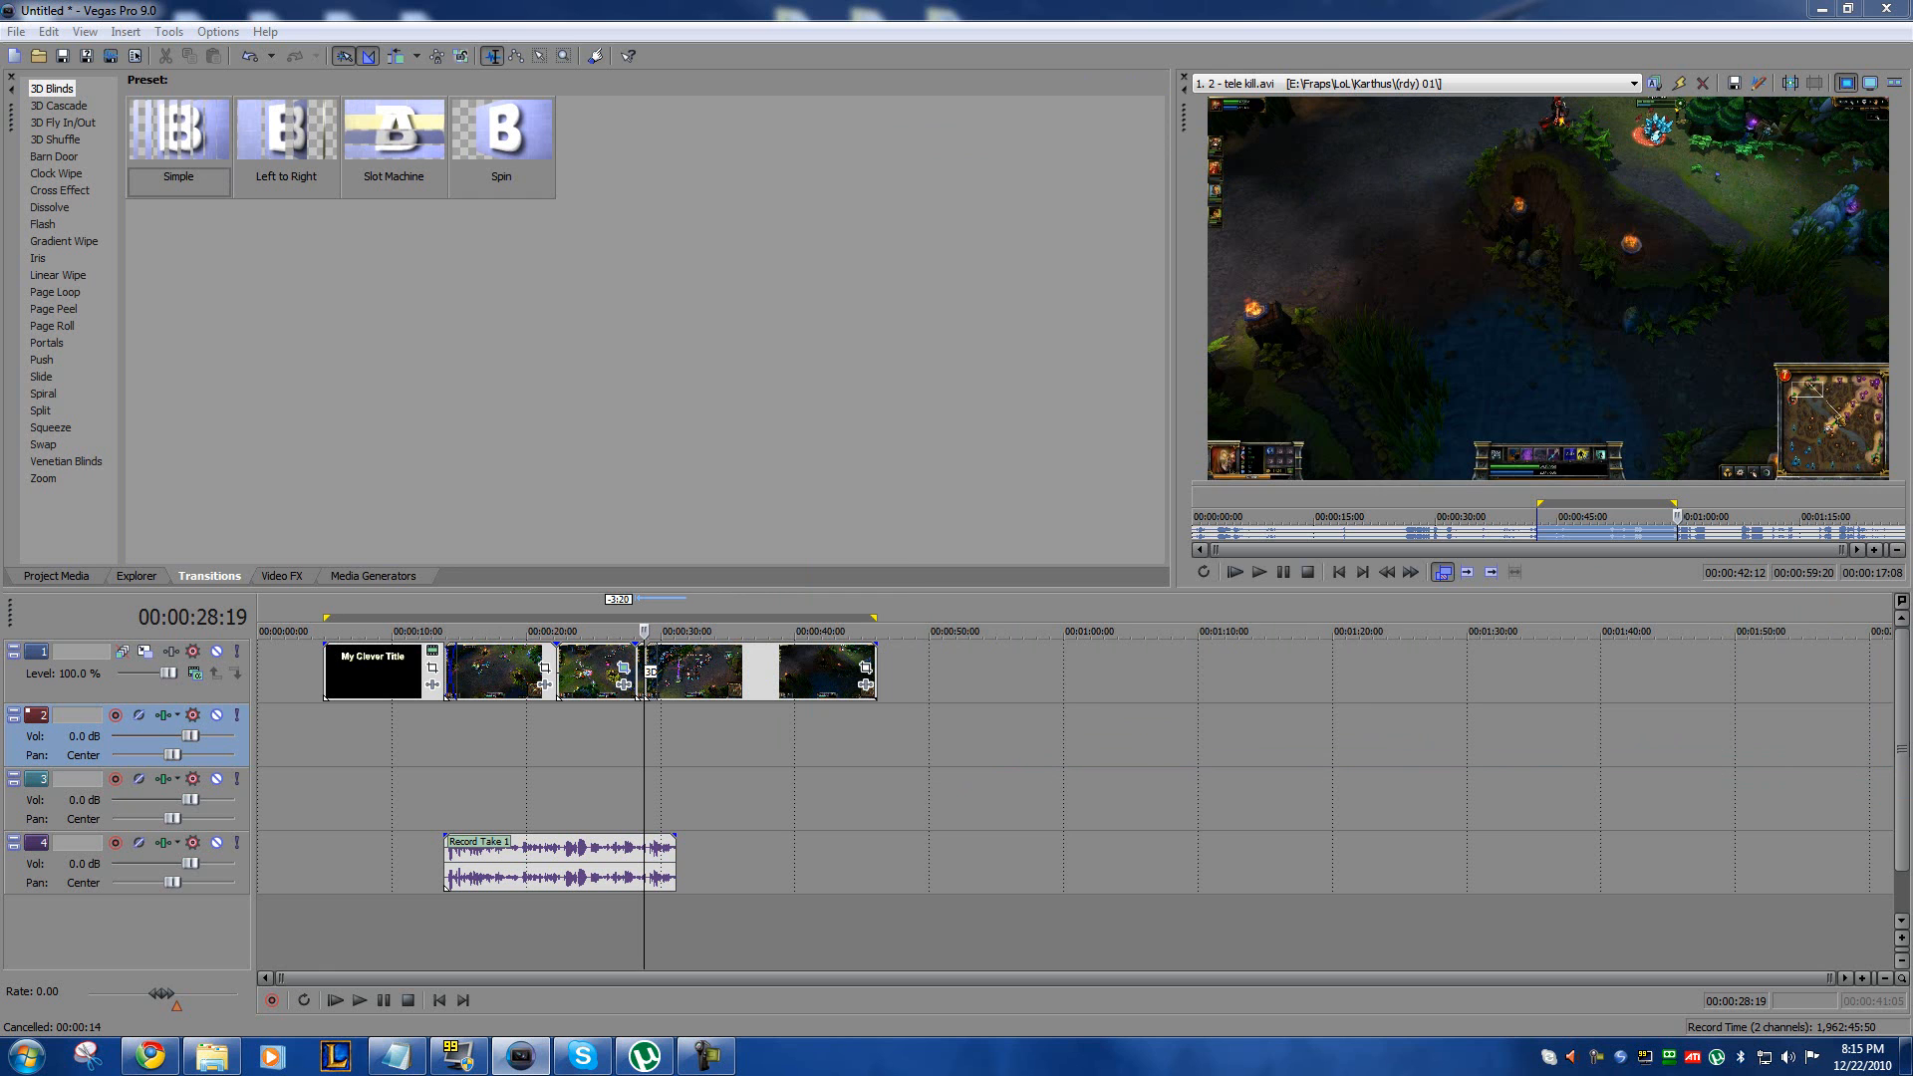
Step: Open the video effects and look at the Extreme preset of Add Noise
left_click(283, 578)
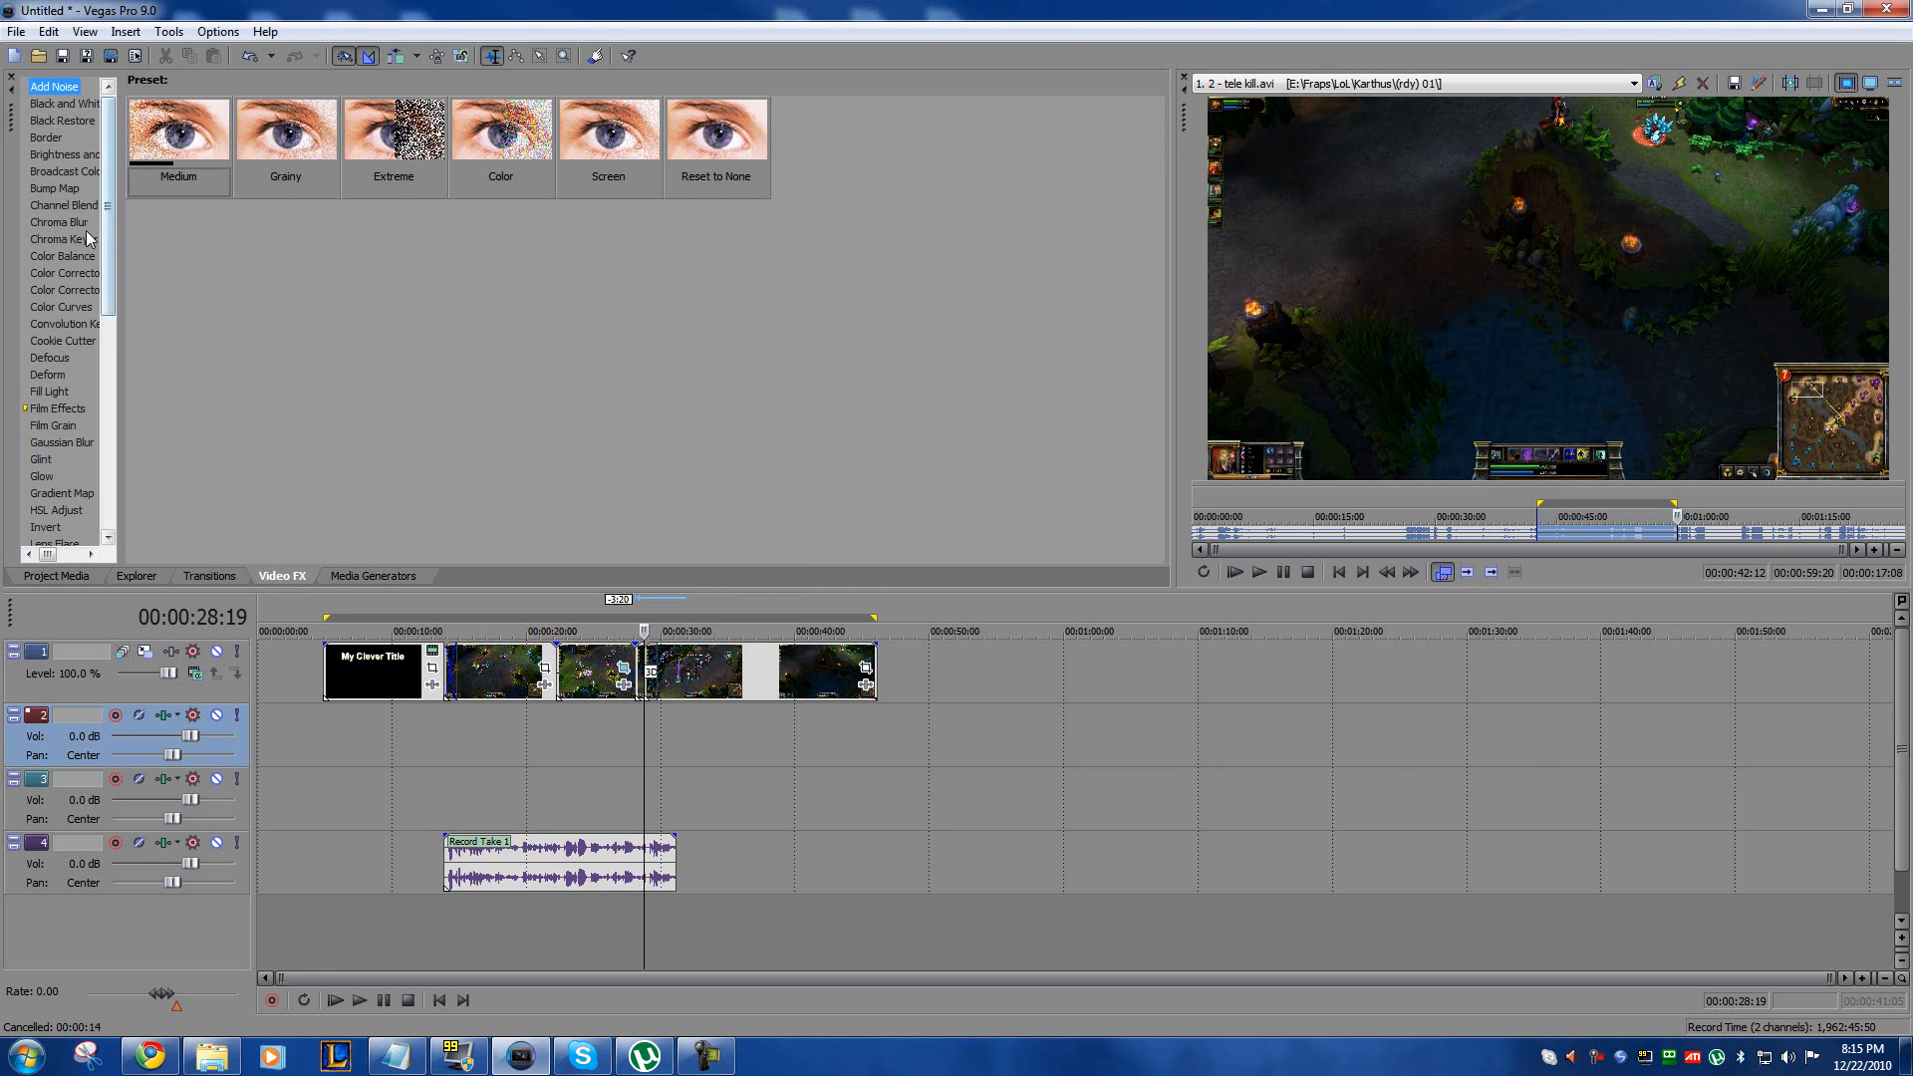
left_click(380, 138)
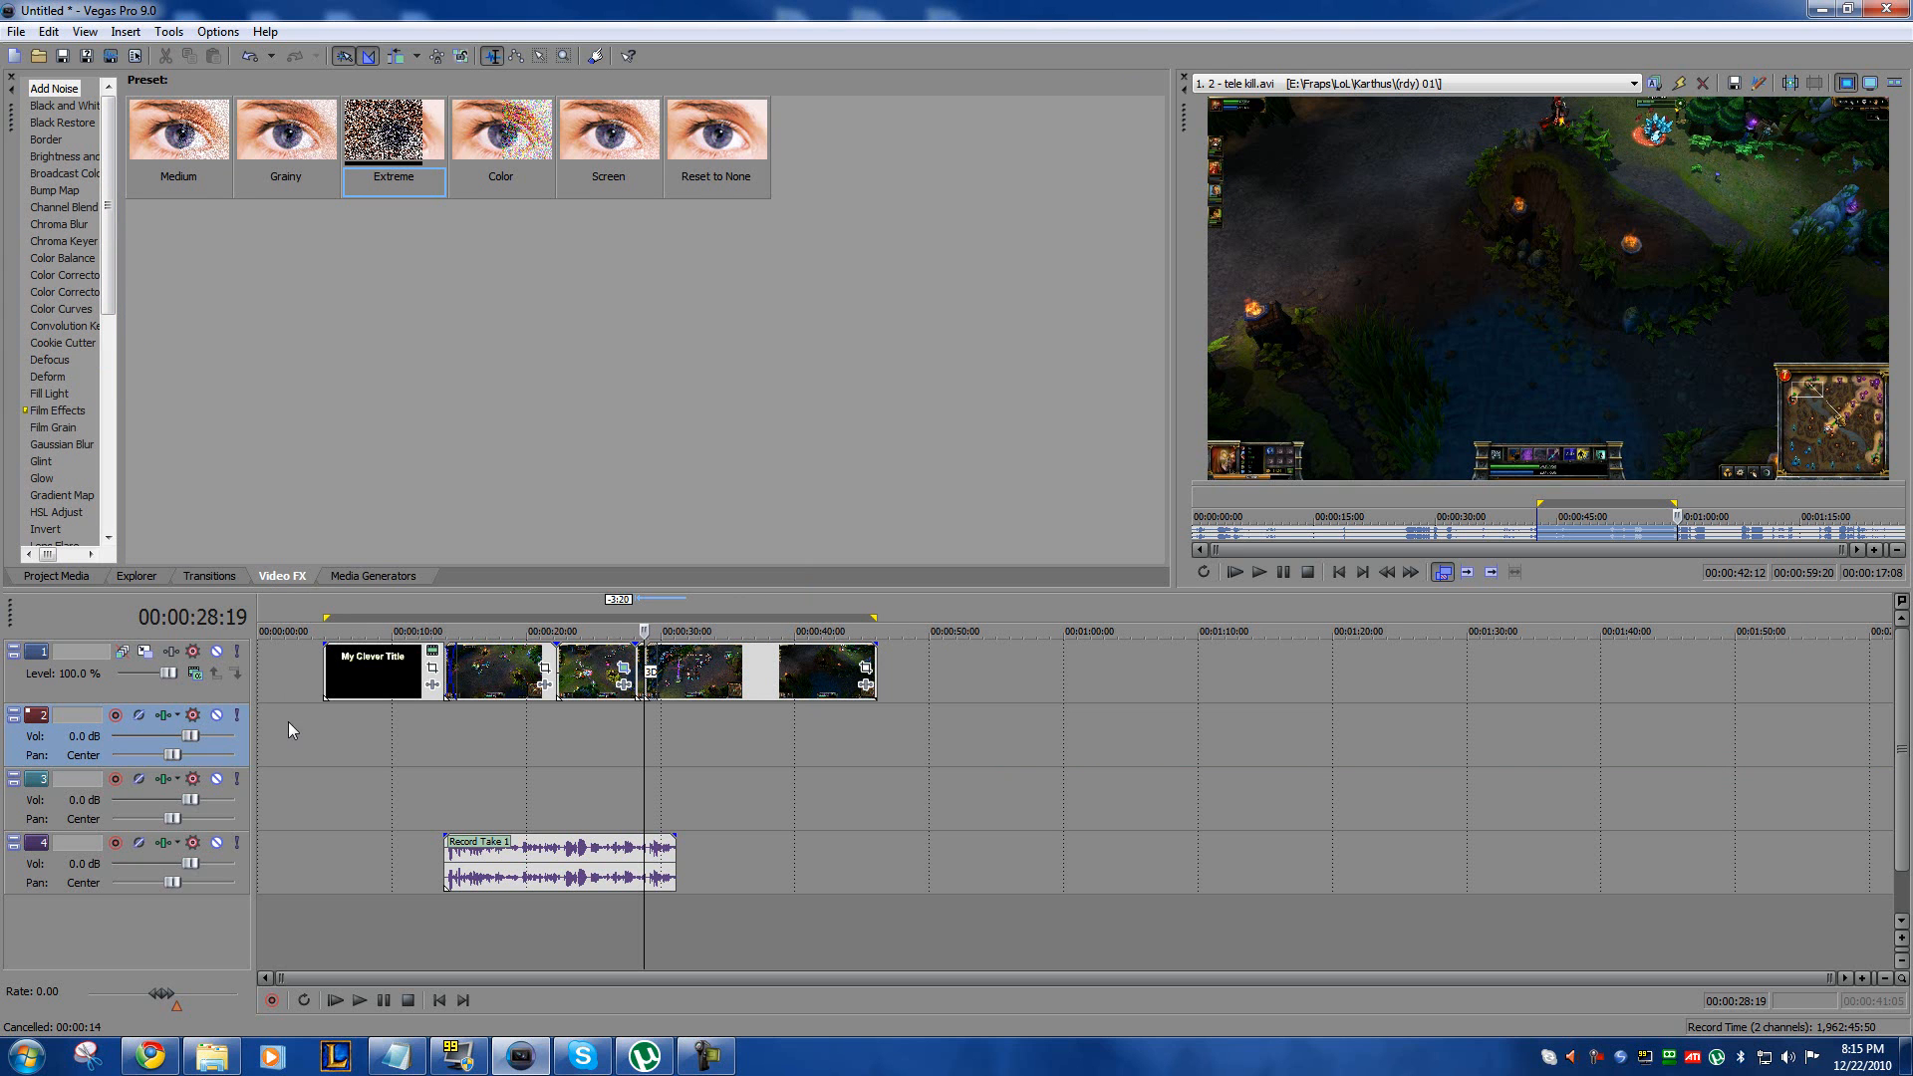
left_click(321, 733)
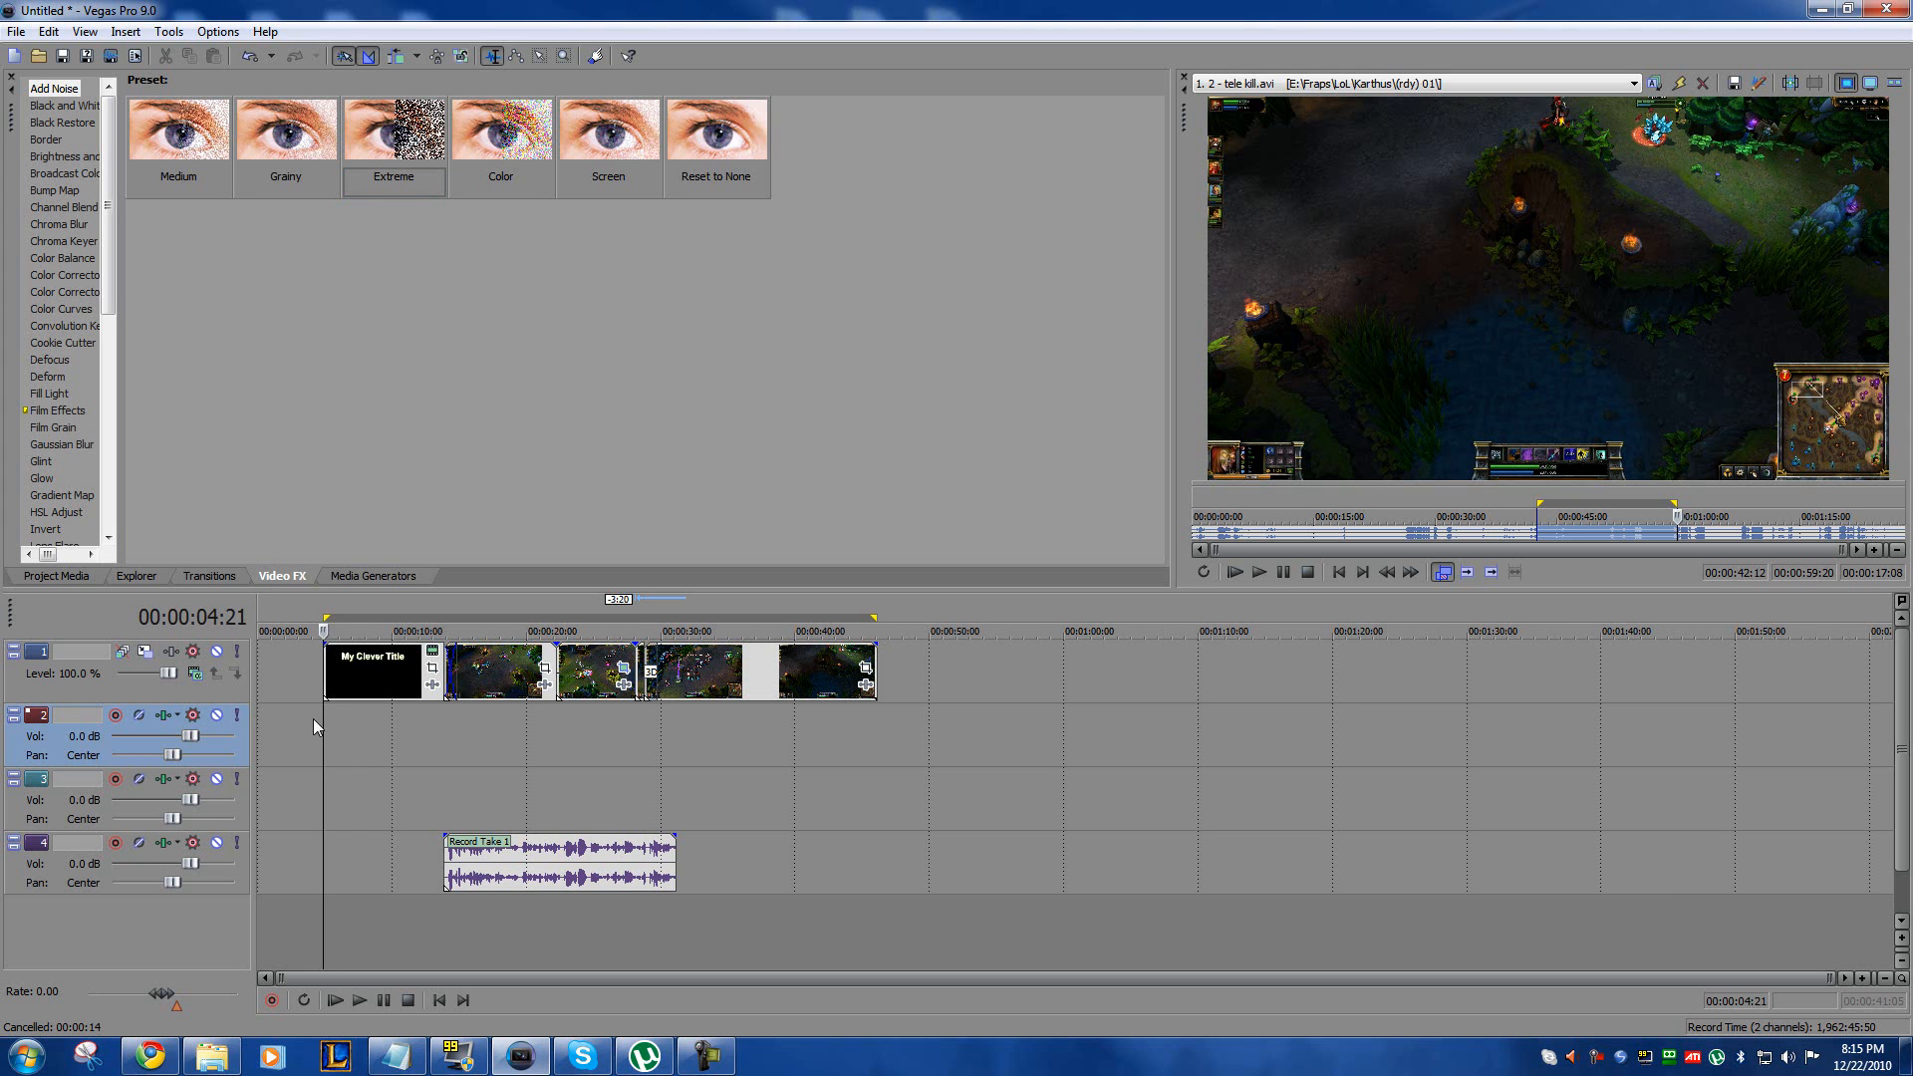
left_click(517, 755)
left_click(665, 745)
left_click(752, 745)
left_click(626, 743)
left_click(685, 745)
left_click(599, 742)
left_click(764, 750)
left_click(617, 749)
left_click(709, 749)
left_click(607, 763)
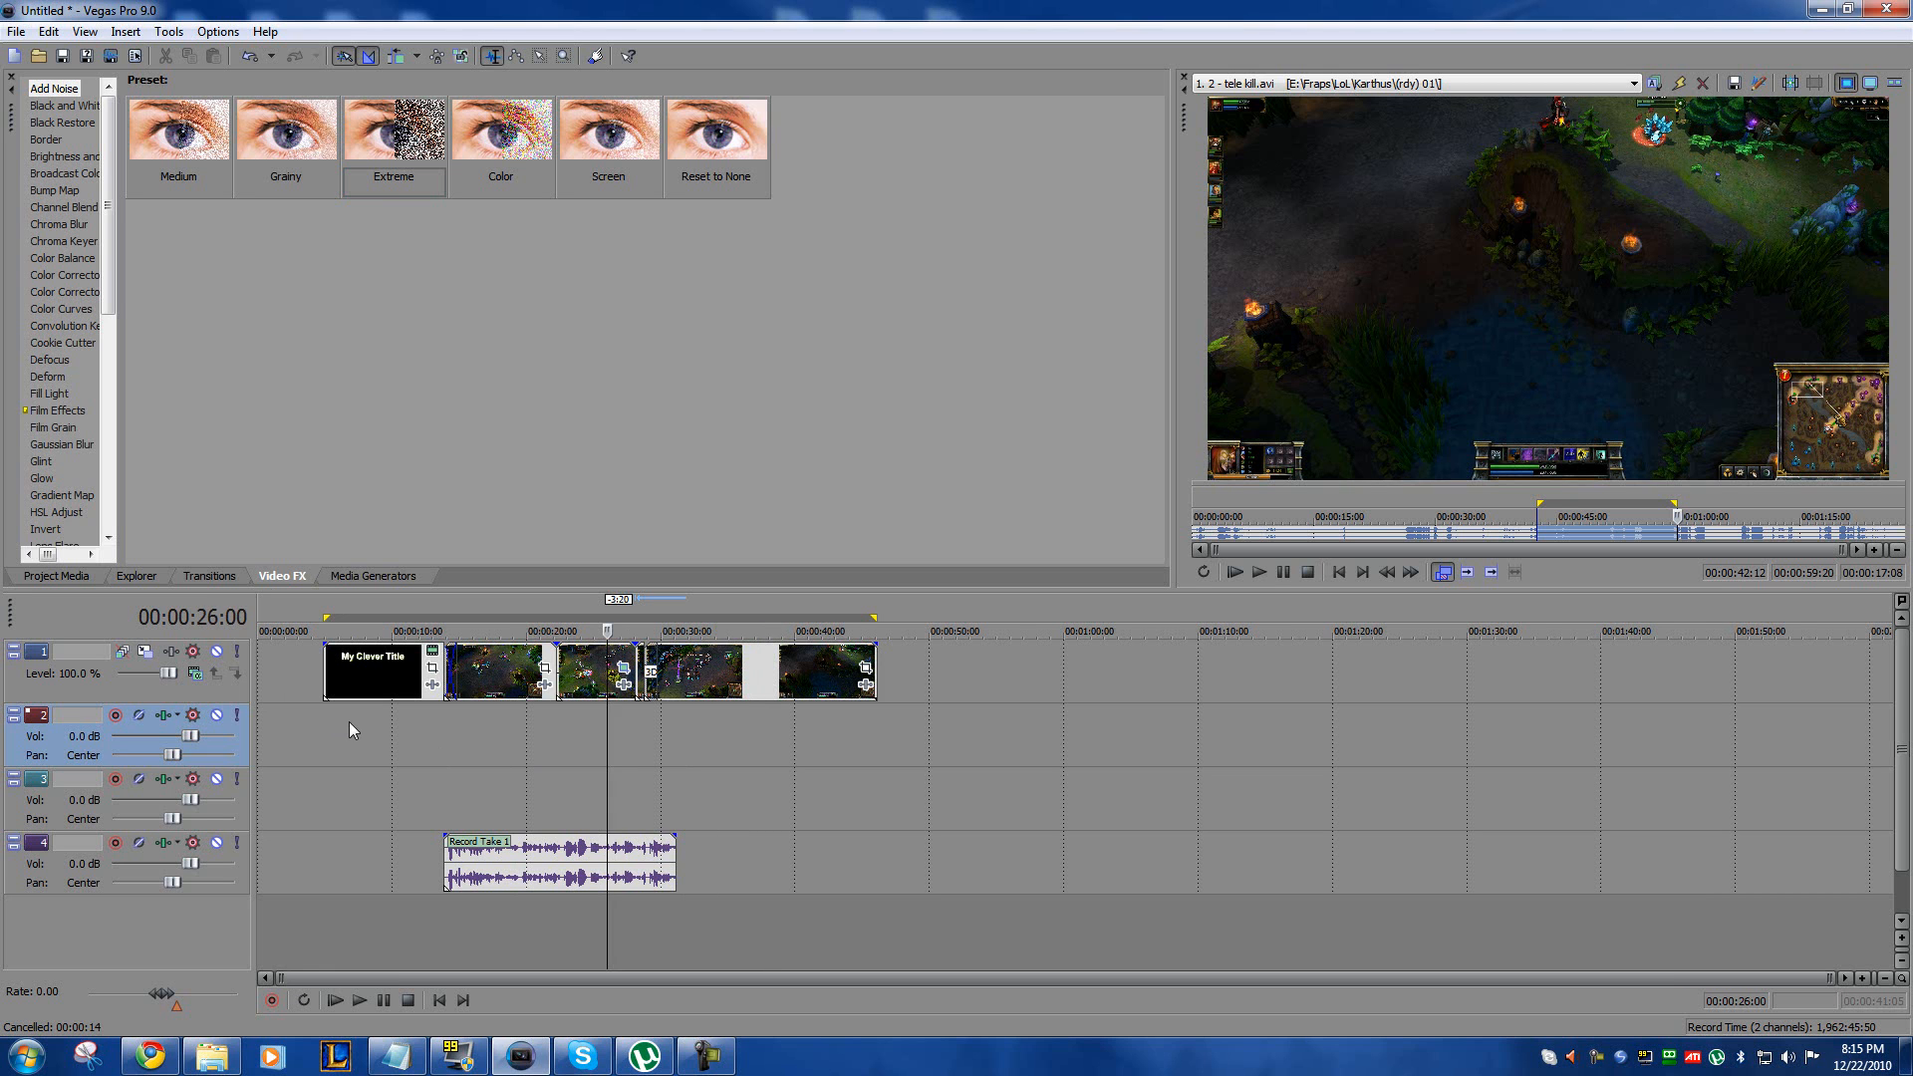
left_click(498, 762)
left_click(588, 763)
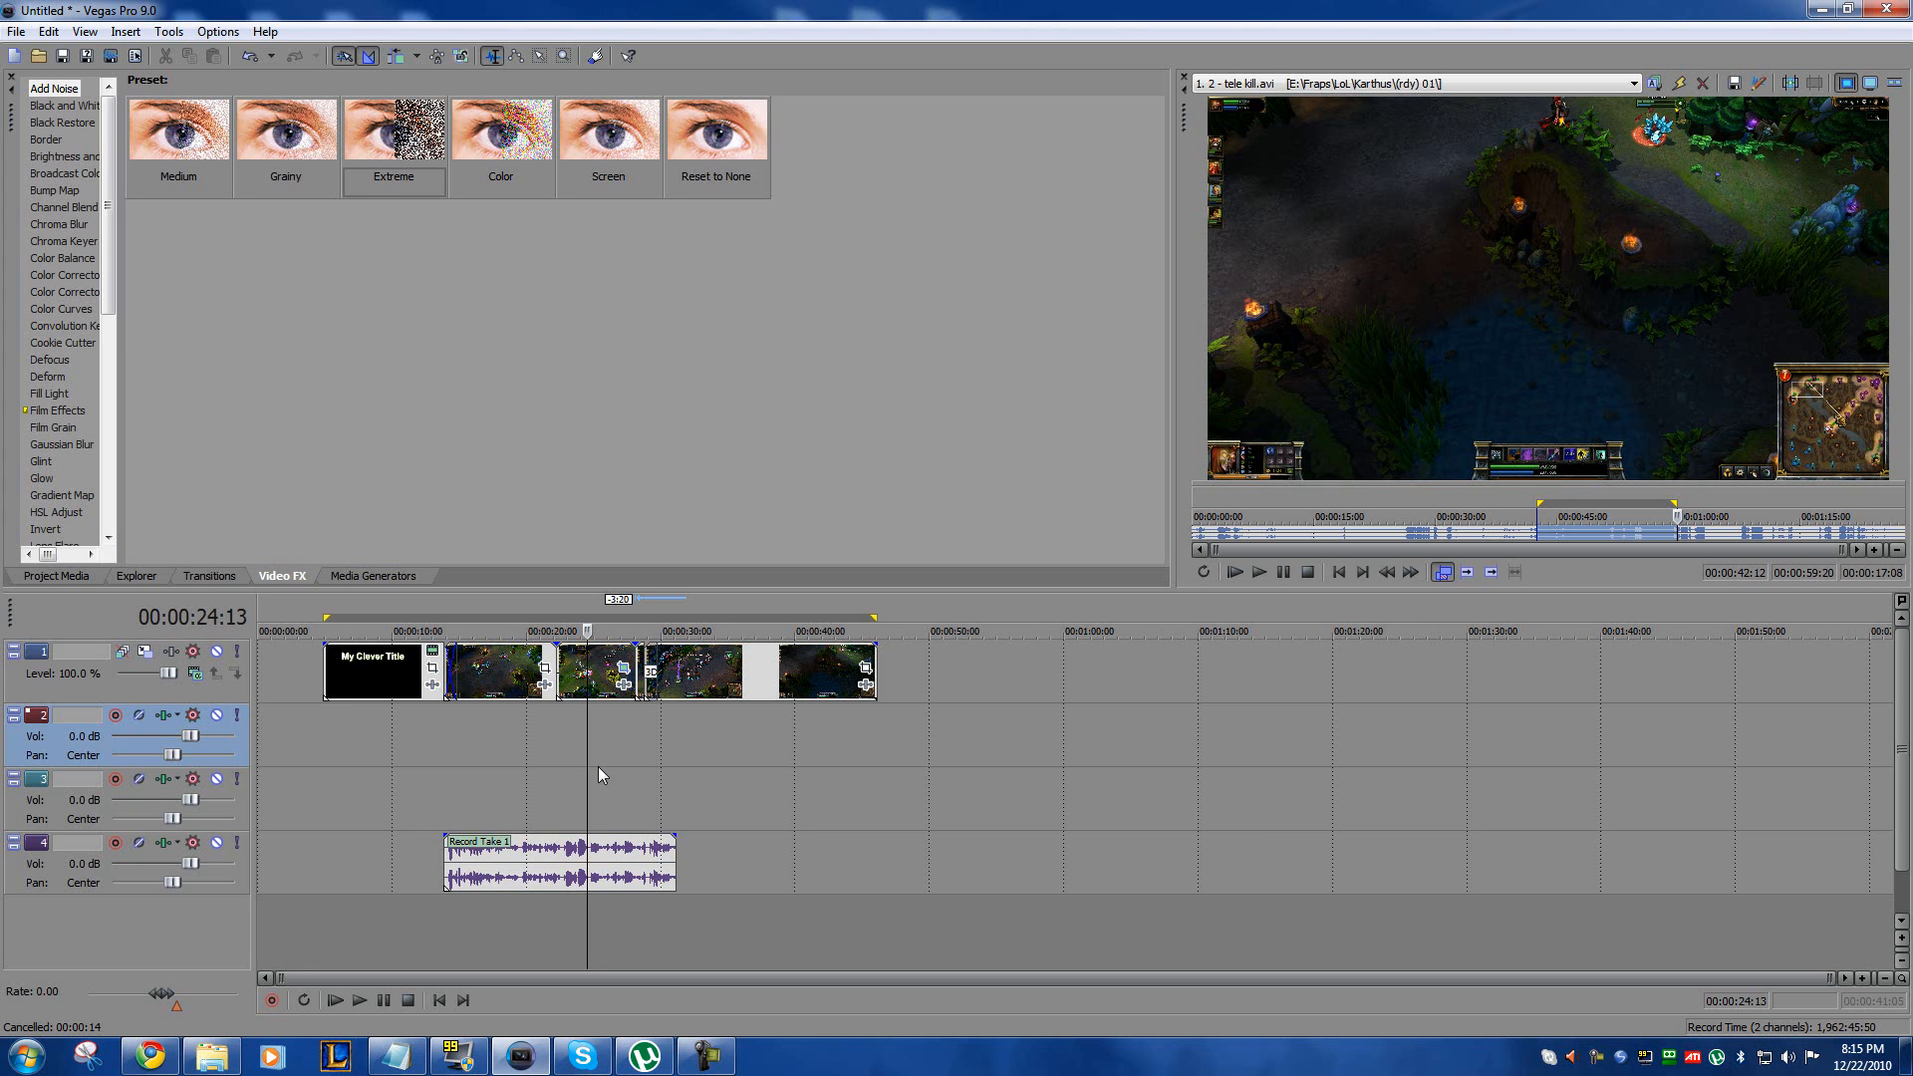
left_click(435, 720)
left_click(523, 743)
left_click(740, 756)
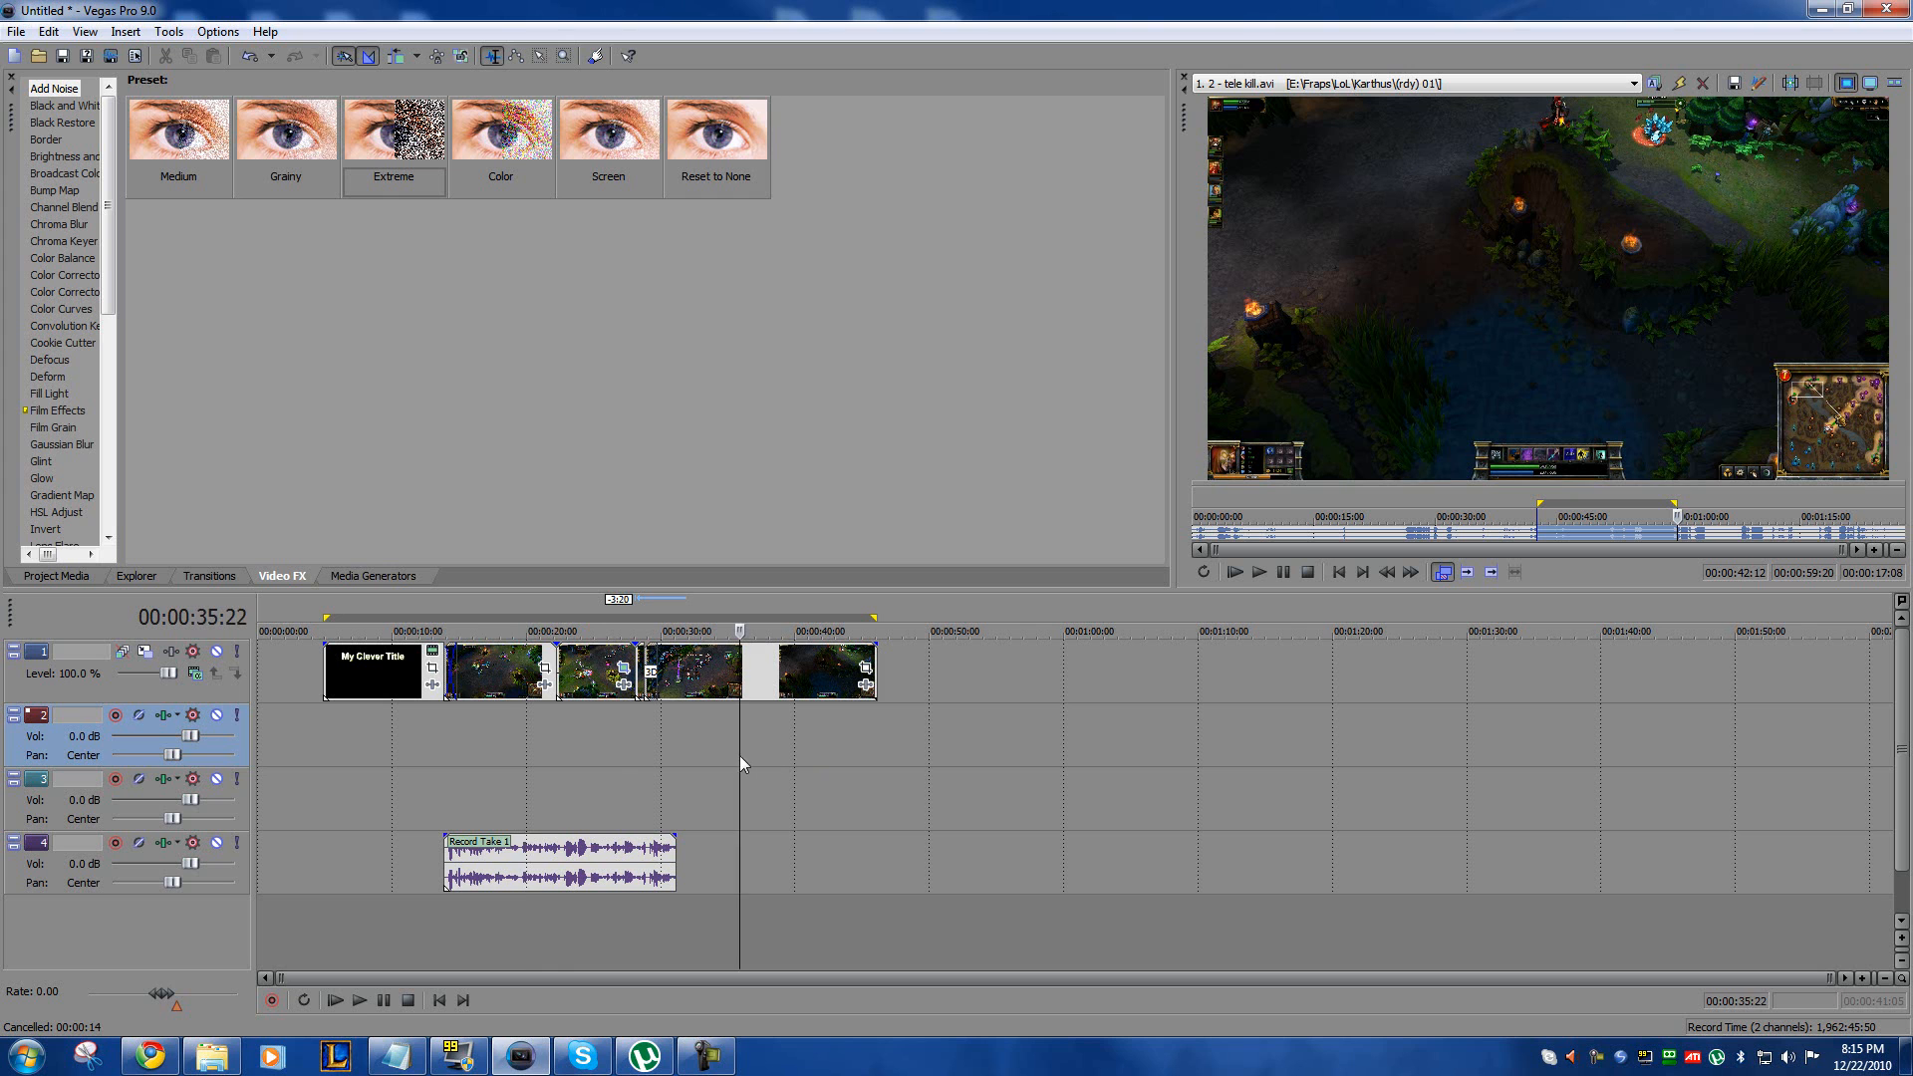
left_click(657, 747)
left_click(679, 743)
left_click(751, 756)
left_click(612, 754)
left_click(434, 734)
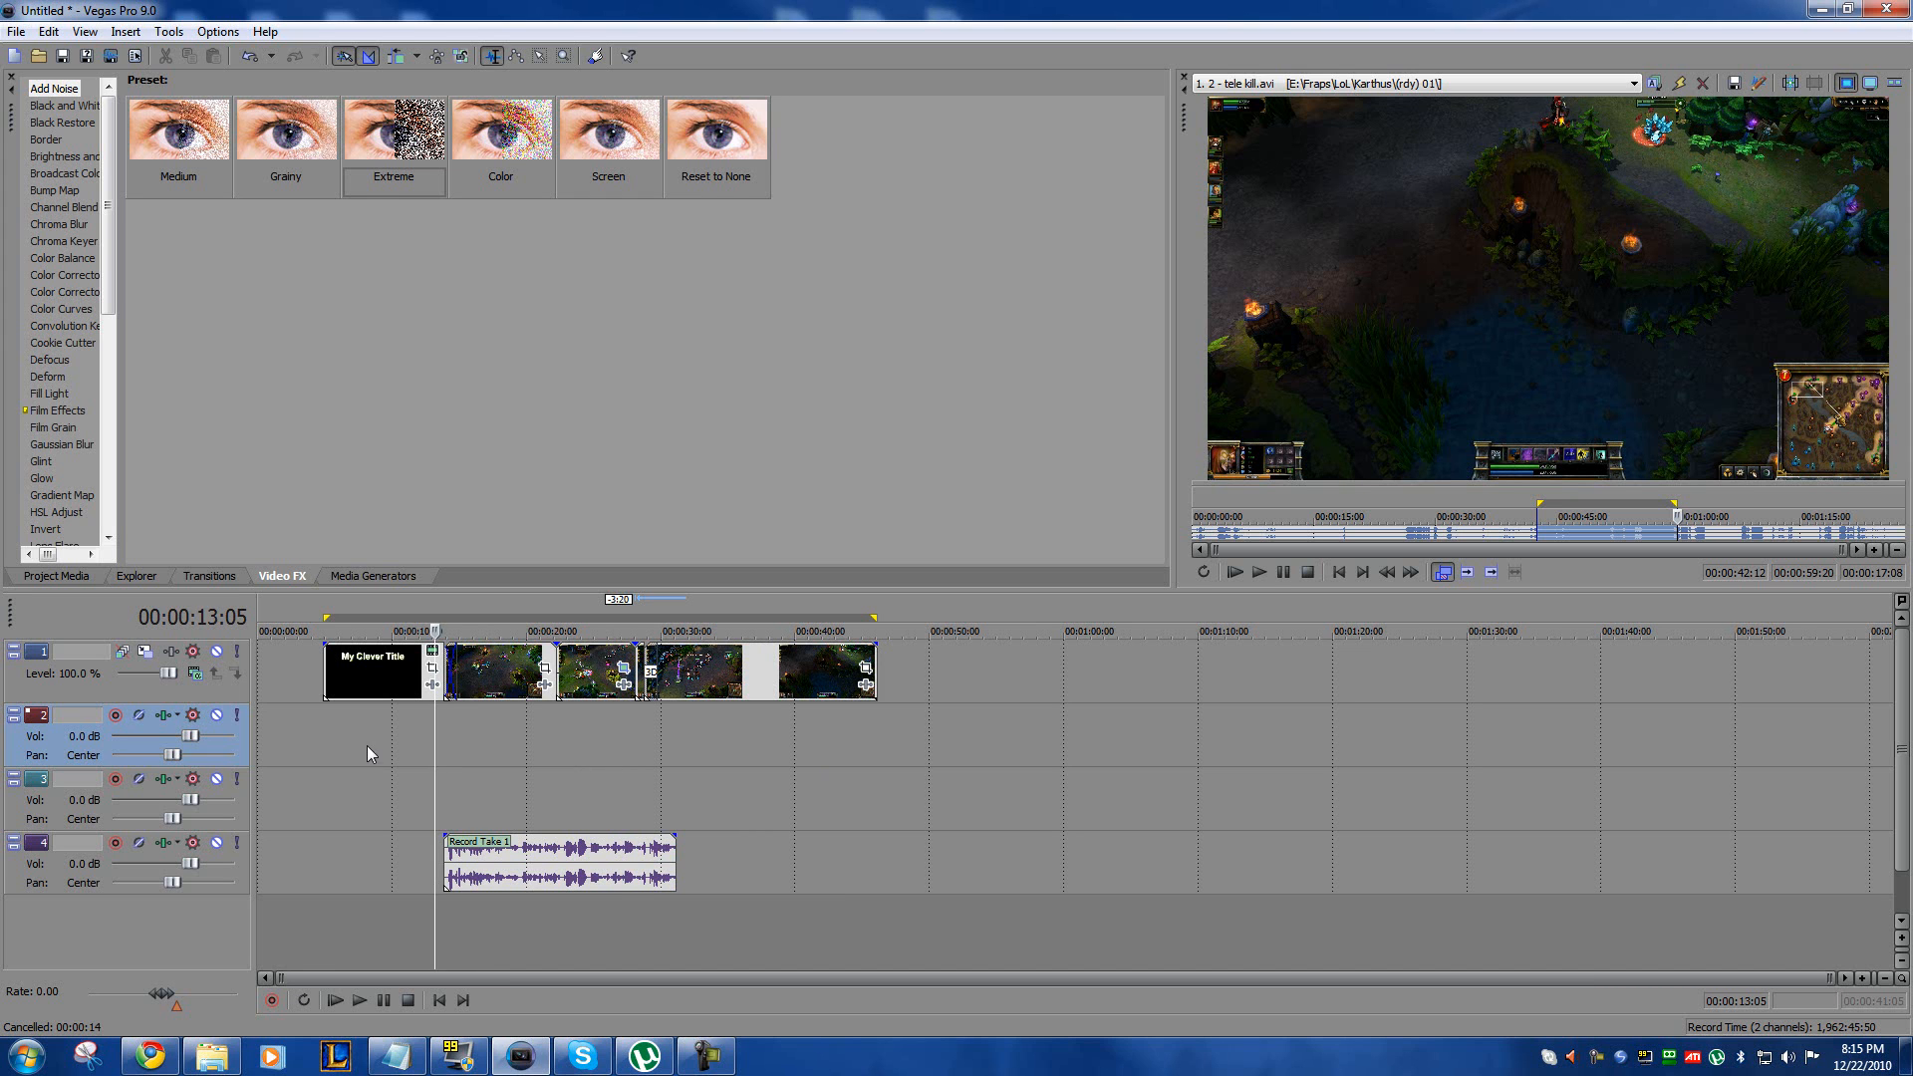
left_click(769, 737)
left_click(785, 756)
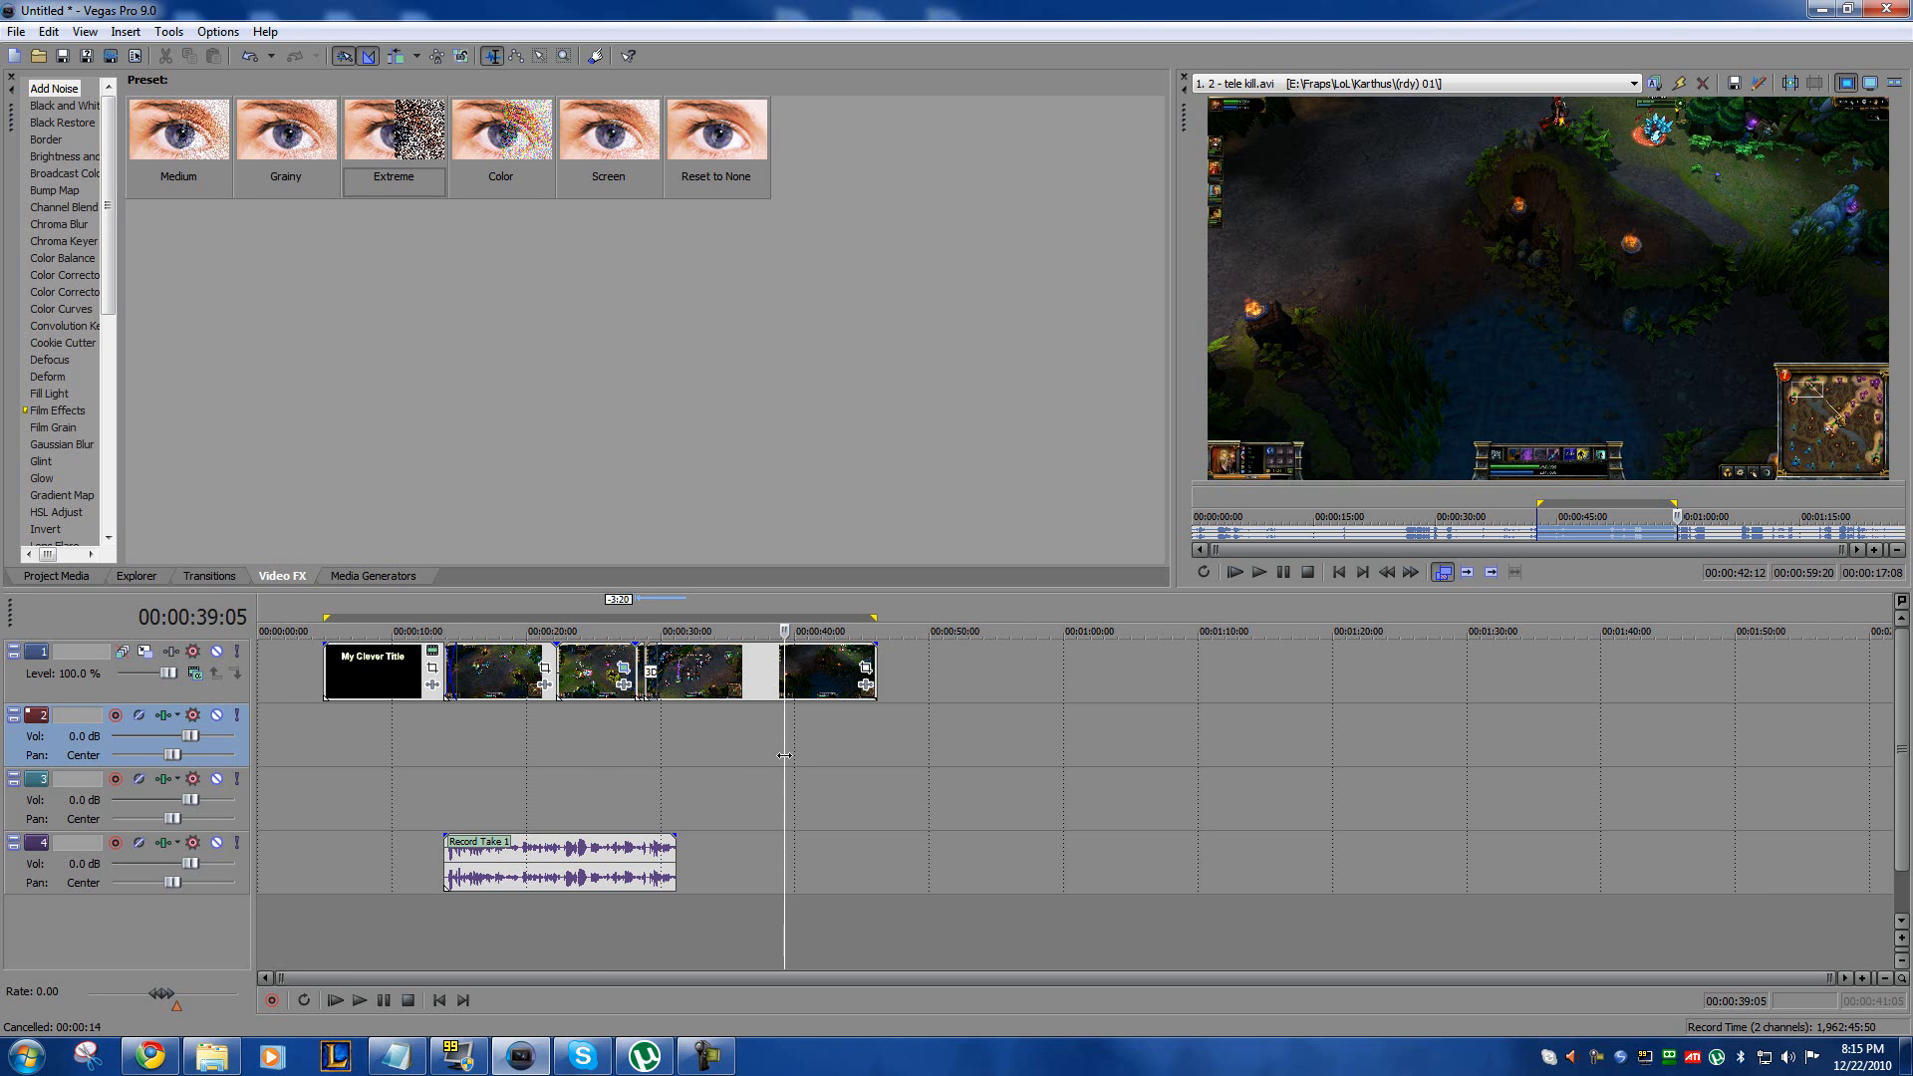